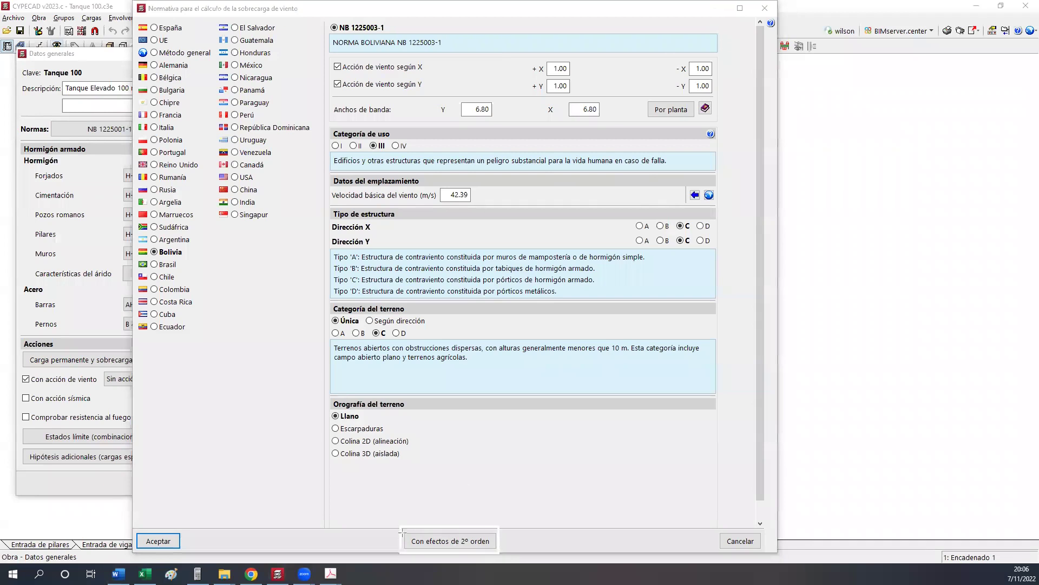
Open the second-order effects settings for the wind load and examine the displacement multiplier.
drag(402, 531, 490, 555)
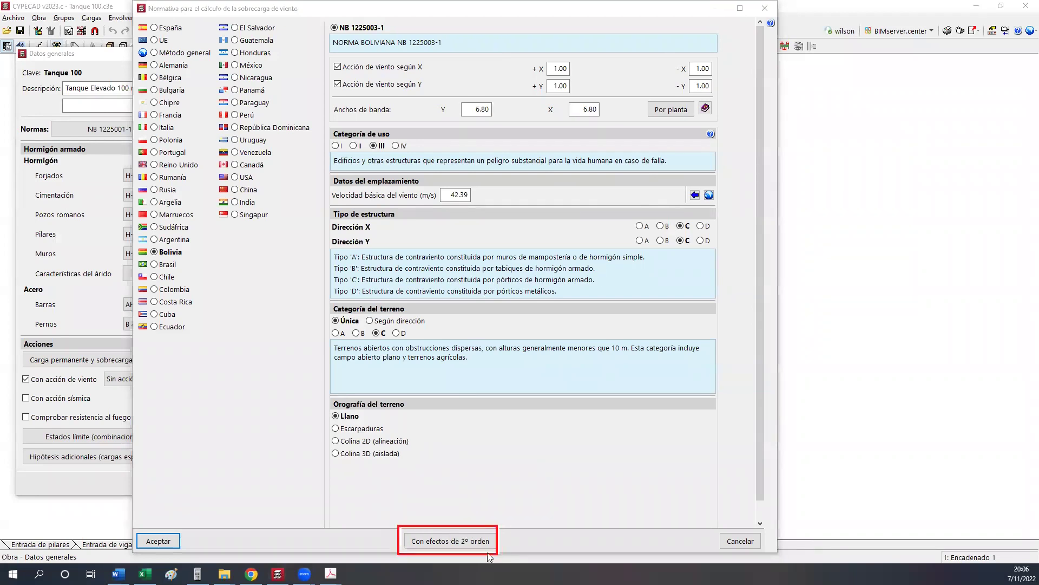
click(476, 541)
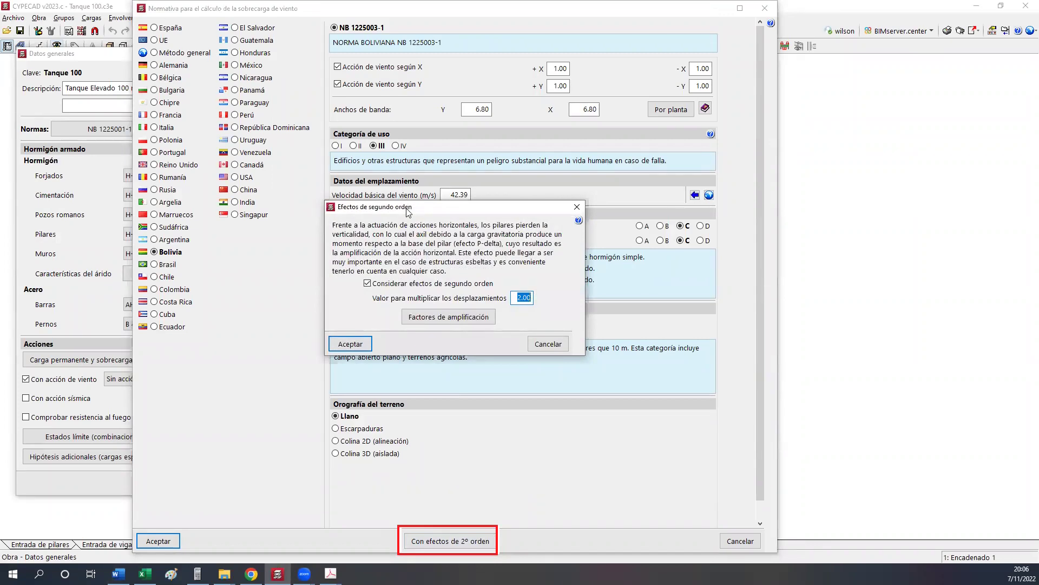
drag(408, 211, 805, 57)
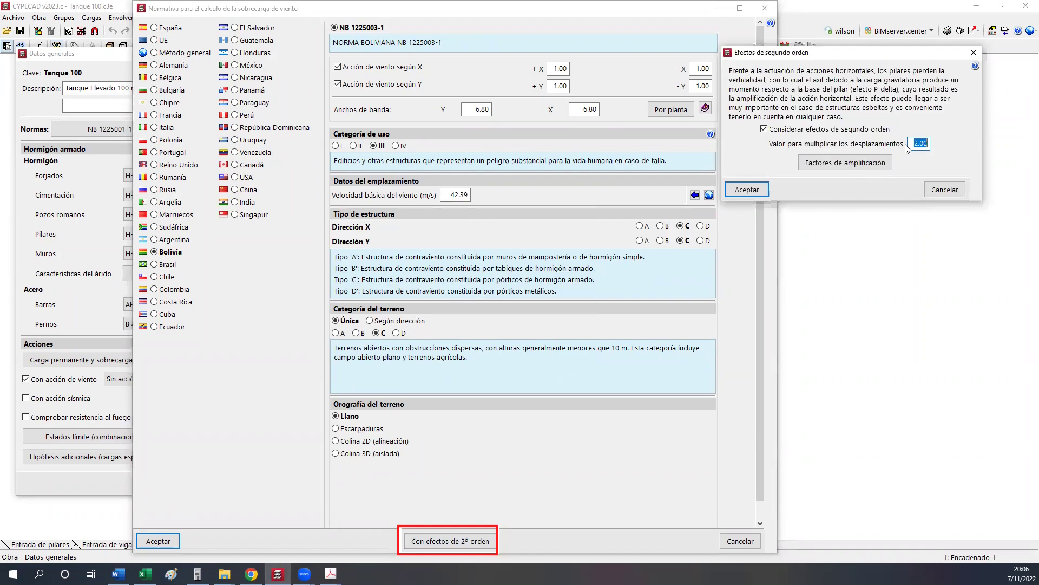
right_click(908, 147)
Switch to the HP 49G calculator emulator and divide 18 by 6.8.
click(197, 574)
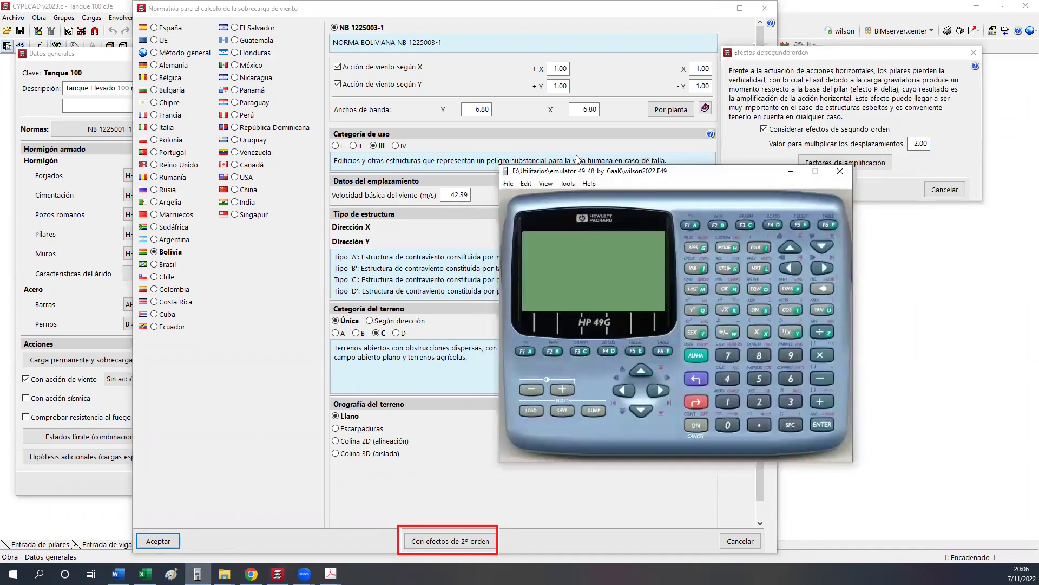
drag(587, 173, 736, 213)
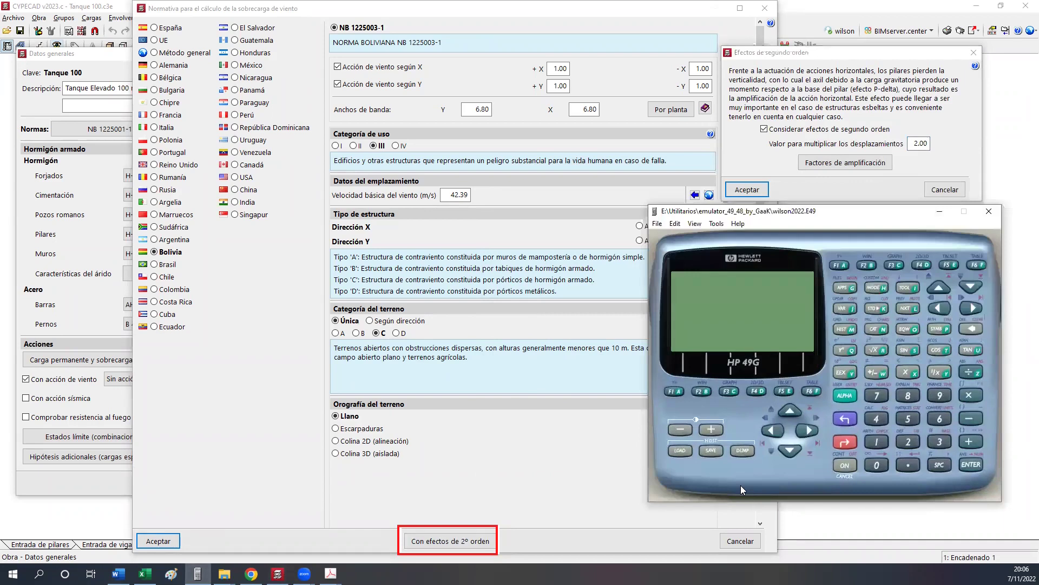
key(BackSpace)
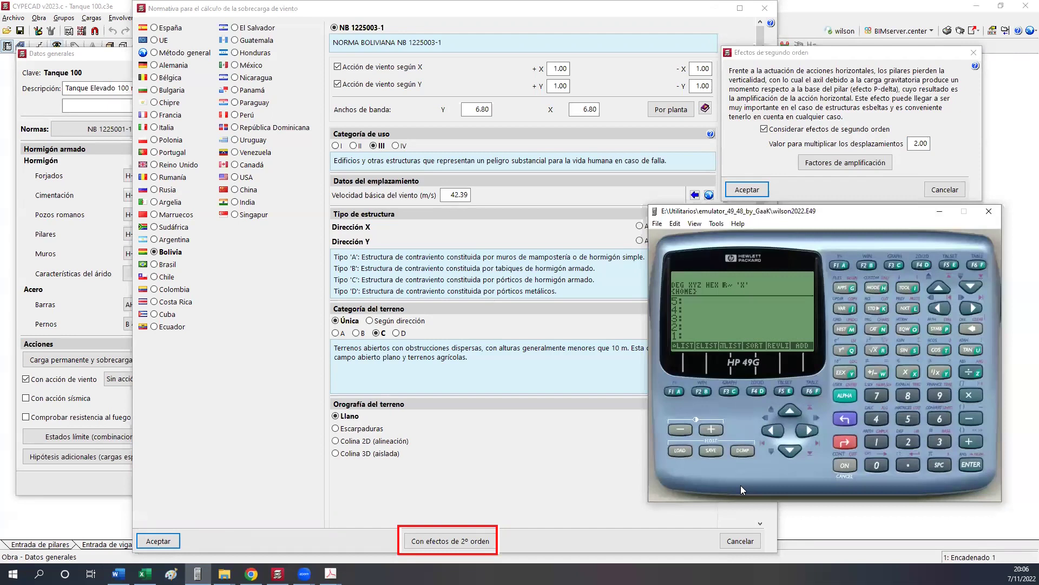
text(18)
key(Return)
text(6.8)
key(Return)
key(slash)
Accept second-order effects with multiplier 2.00 and apply the NB 1225003-1 (Bolivia) wind standard, agreeing to discard the previous calculation results.
click(913, 144)
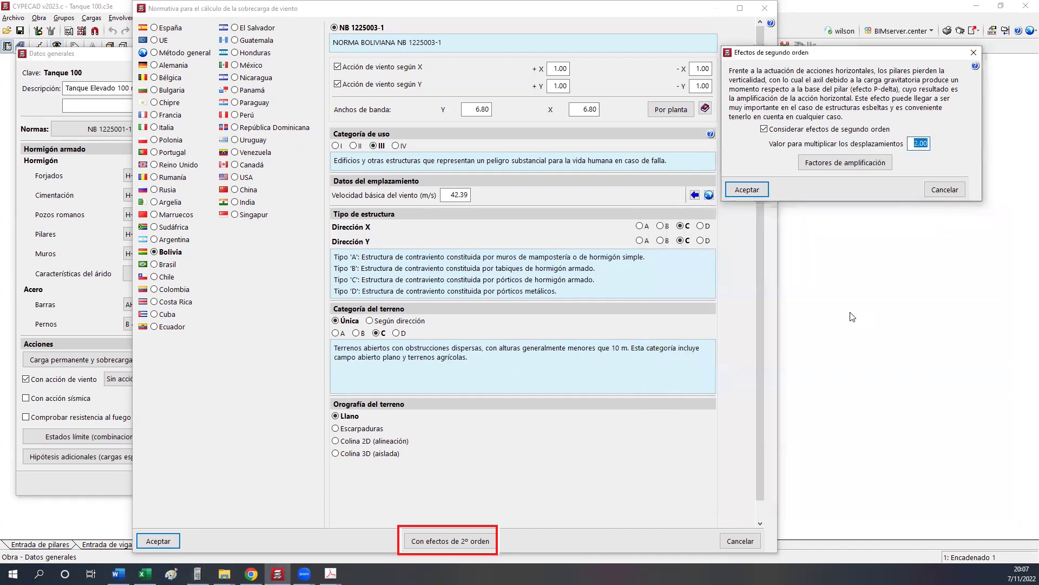
click(763, 192)
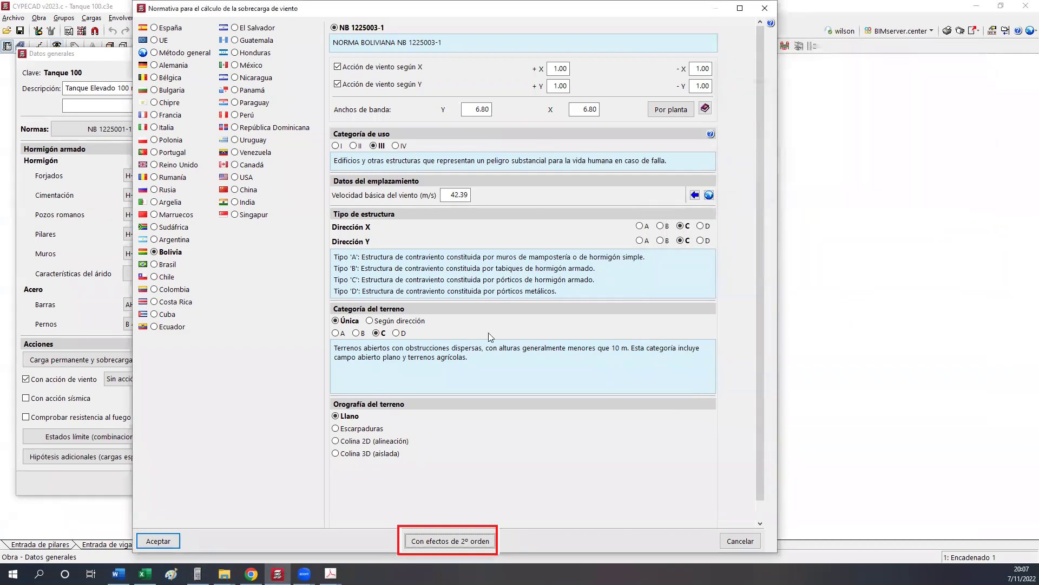
click(439, 542)
click(341, 344)
click(171, 546)
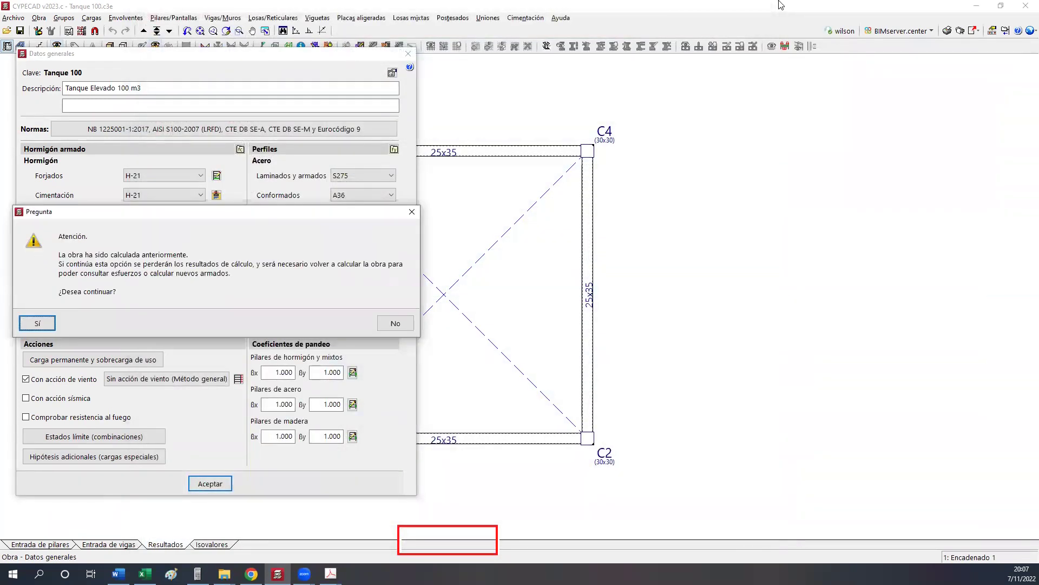
click(26, 327)
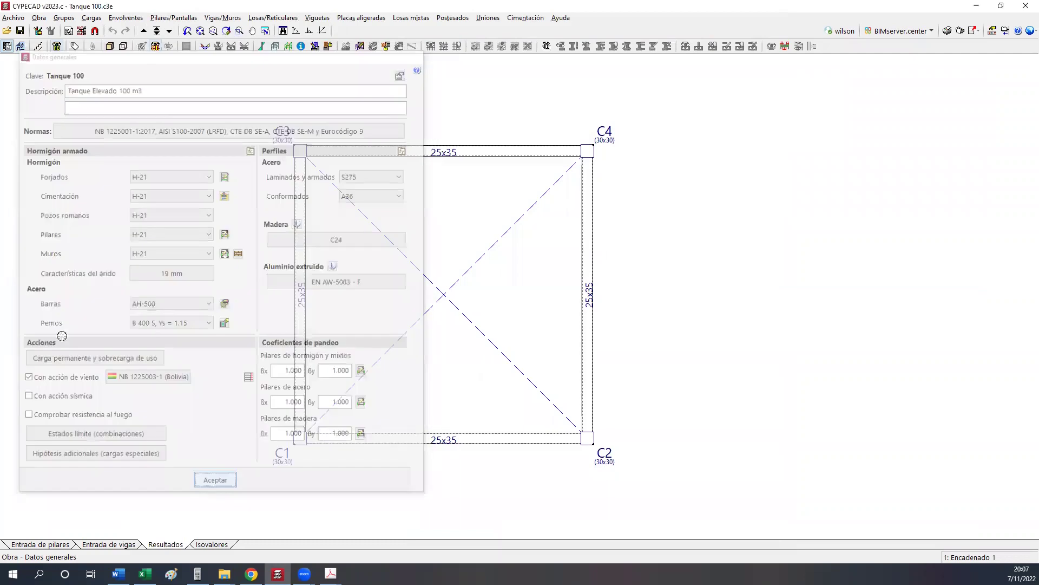
Switch to beam entry and run the calculation of the whole structure with the wind load.
click(96, 548)
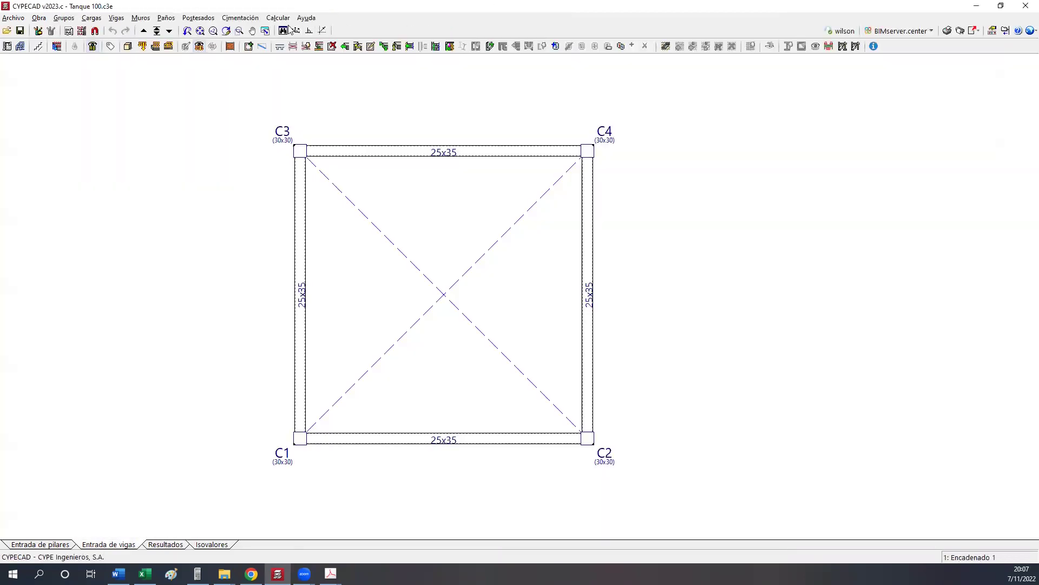
click(277, 18)
click(325, 30)
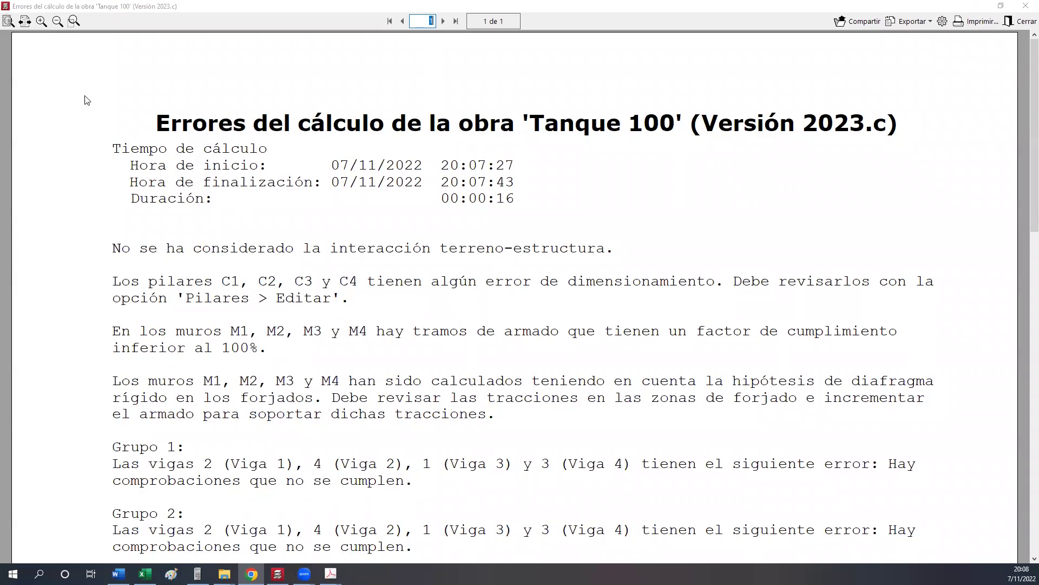
Read through the calculation error report for the columns, walls and beams, and close it.
click(161, 156)
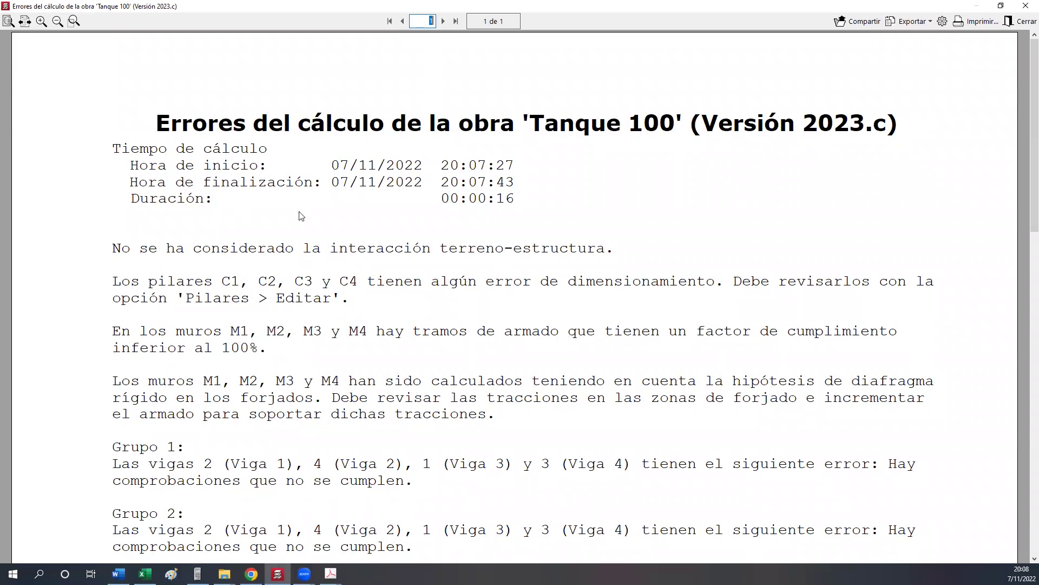
scroll(240, 284, down, 4)
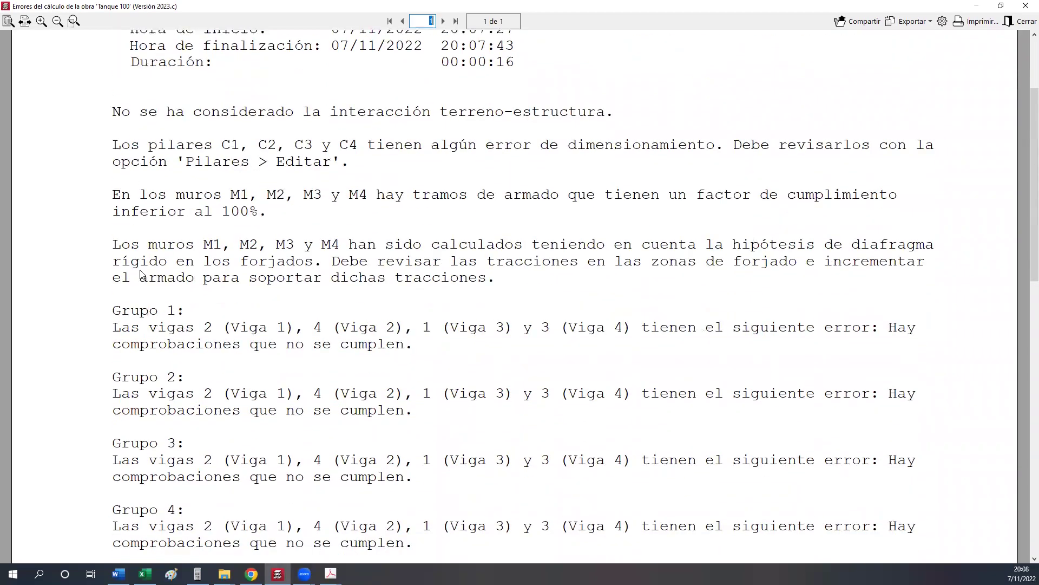
scroll(376, 480, down, 6)
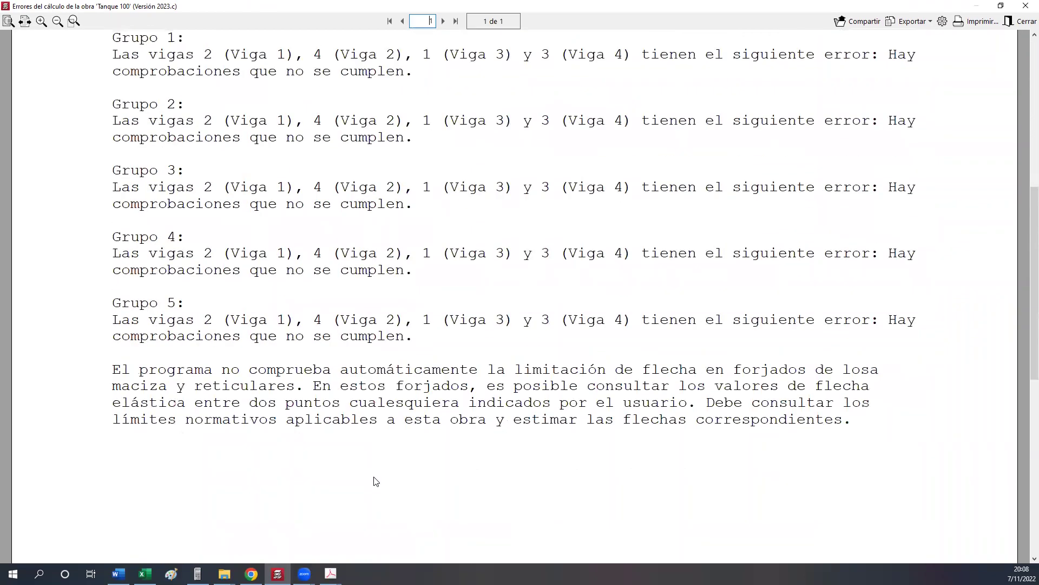
scroll(377, 480, down, 2)
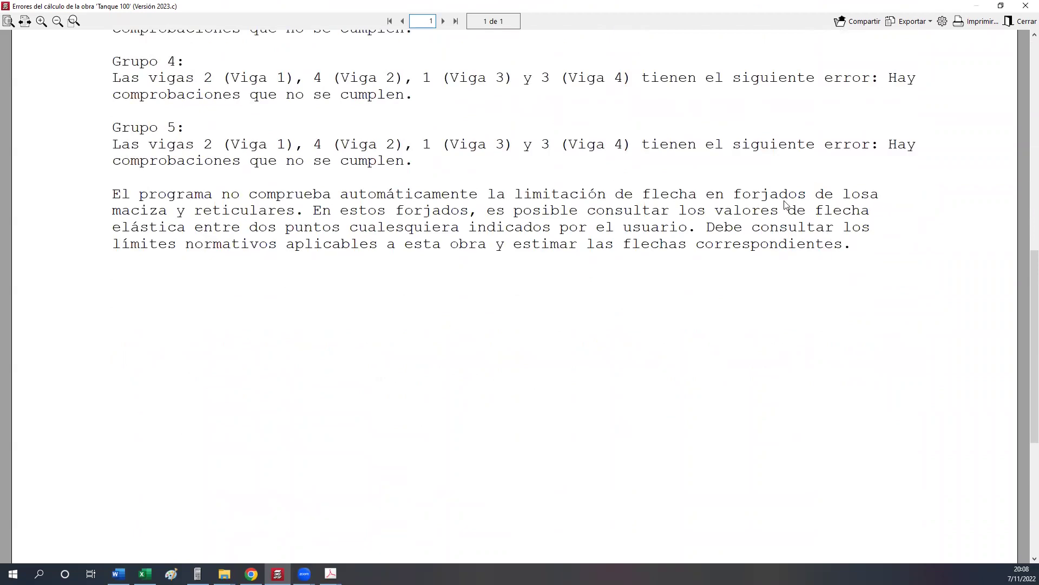
click(1026, 5)
Go to the foundation floor and inspect the footings and lower tie beams in the building's 3D view.
middle_drag(322, 286, 388, 352)
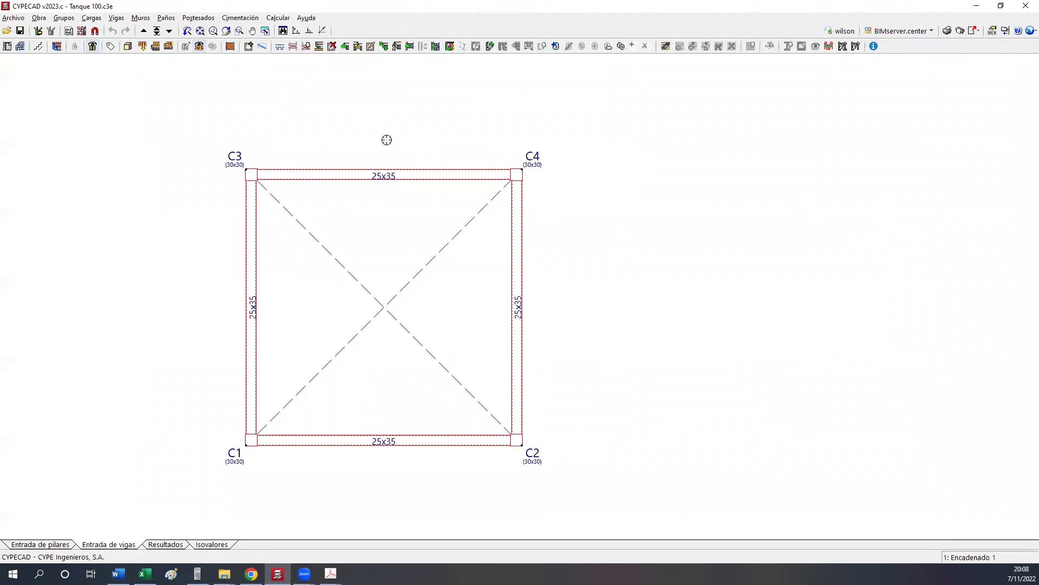
click(157, 31)
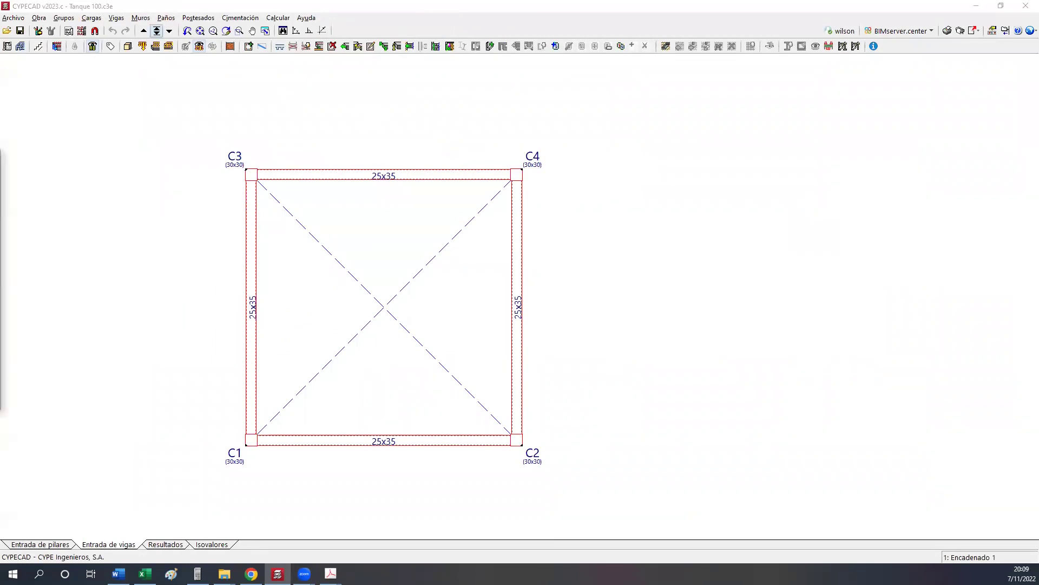
key(Return)
click(127, 47)
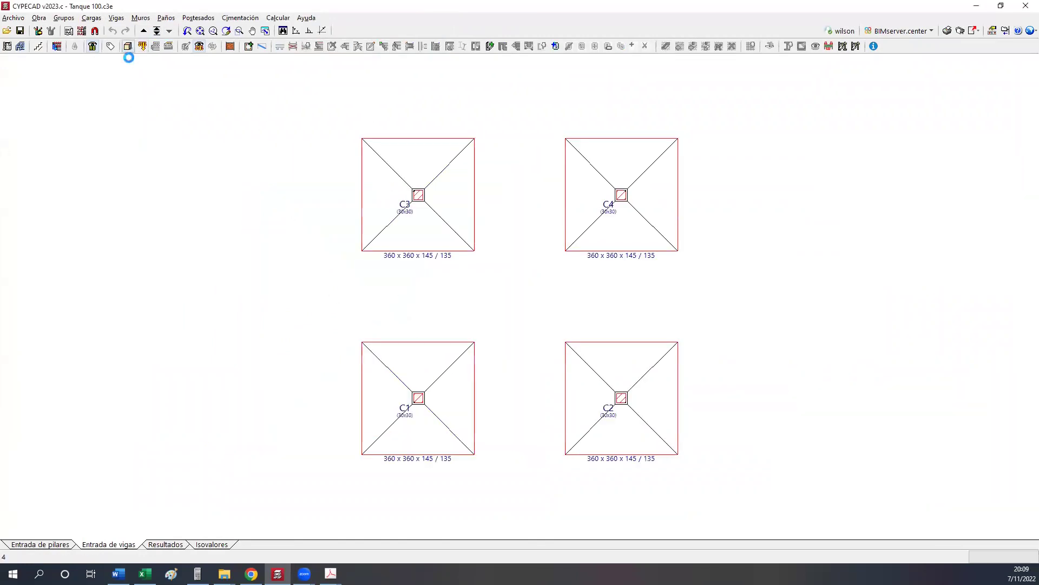
middle_drag(580, 302, 564, 388)
scroll(525, 403, up, 3)
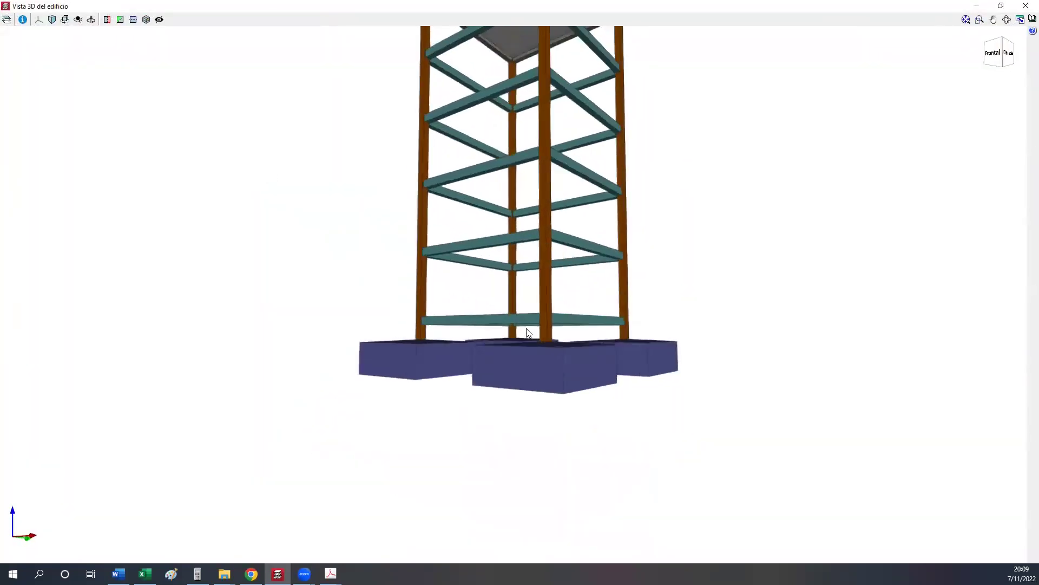
scroll(529, 332, up, 2)
mouse_move(540, 343)
middle_down()
mouse_move(665, 323)
mouse_move(689, 331)
mouse_move(556, 355)
middle_up()
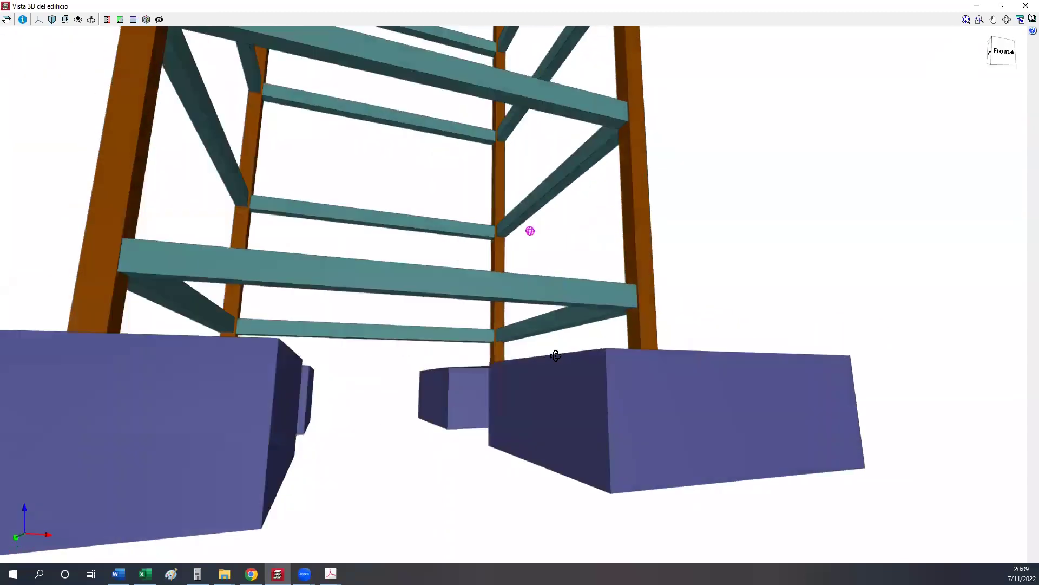
click(1026, 5)
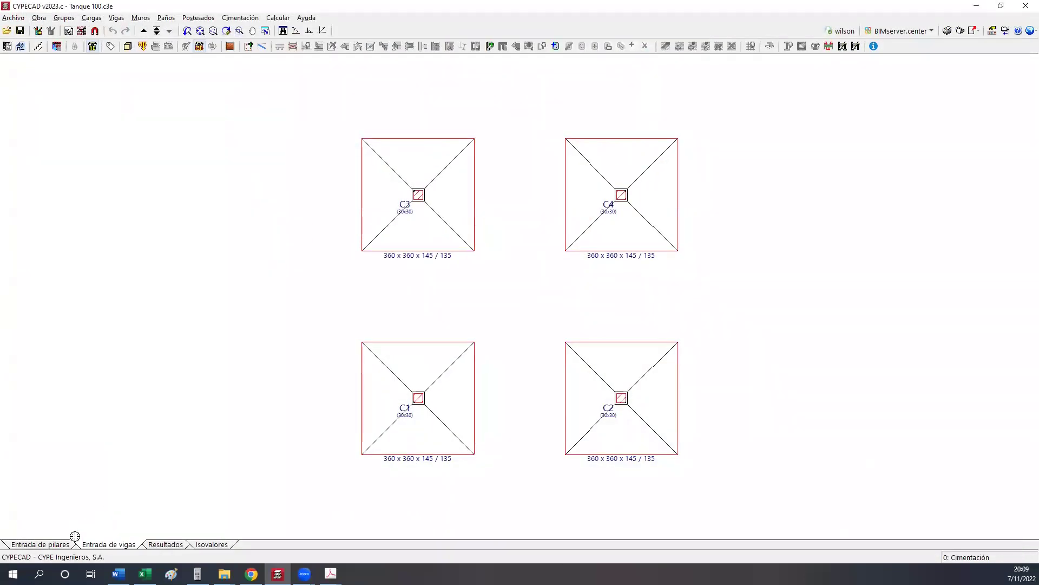
Open the footing under column C1 for editing, examine its edge and total depths, and close it without changes.
click(235, 18)
click(249, 74)
click(398, 274)
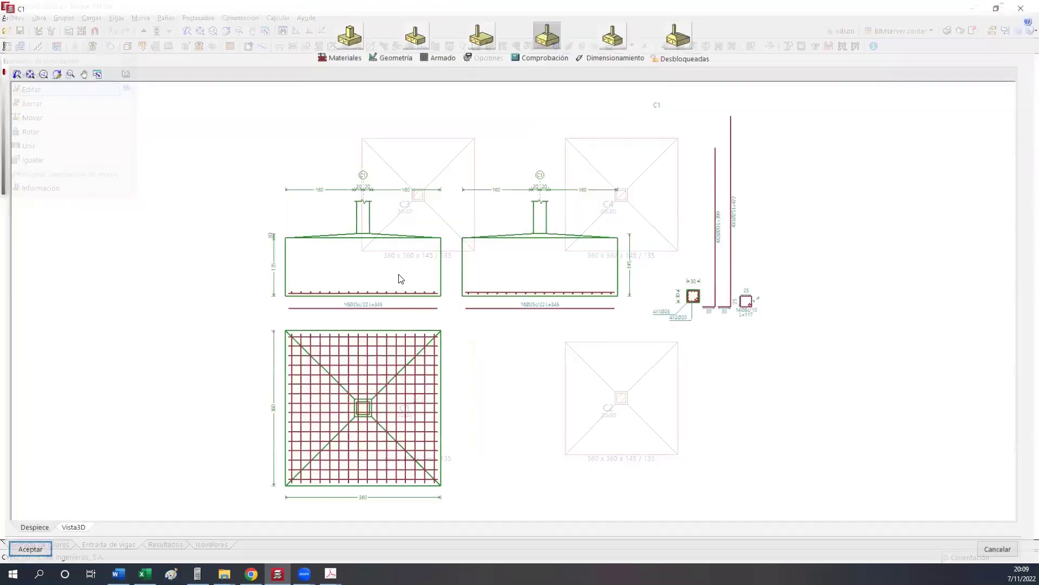
scroll(474, 272, up, 3)
mouse_move(484, 271)
middle_down()
mouse_move(557, 290)
mouse_move(471, 297)
middle_up()
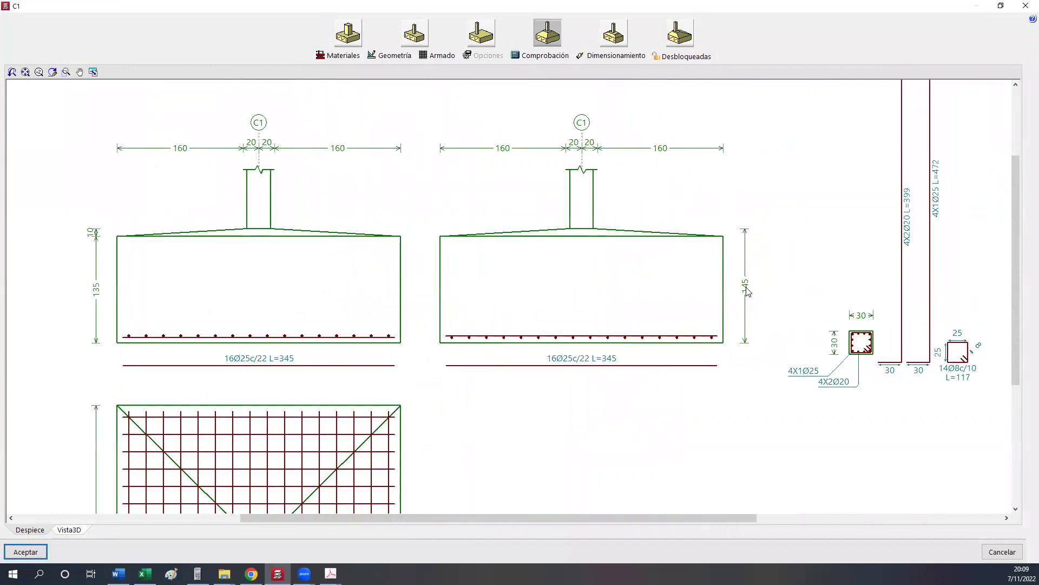
drag(756, 333, 758, 353)
drag(76, 262, 110, 307)
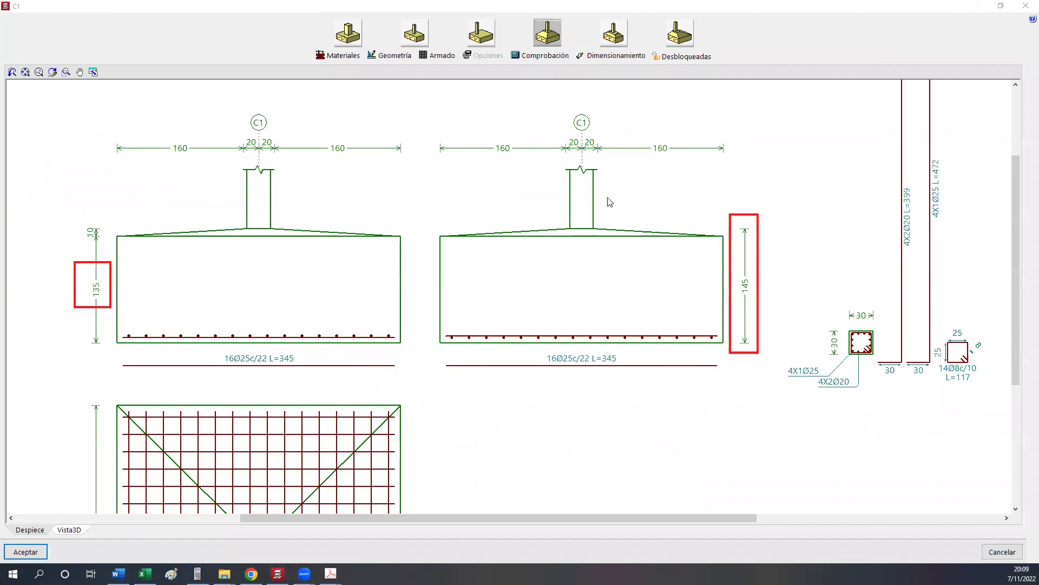
click(1025, 5)
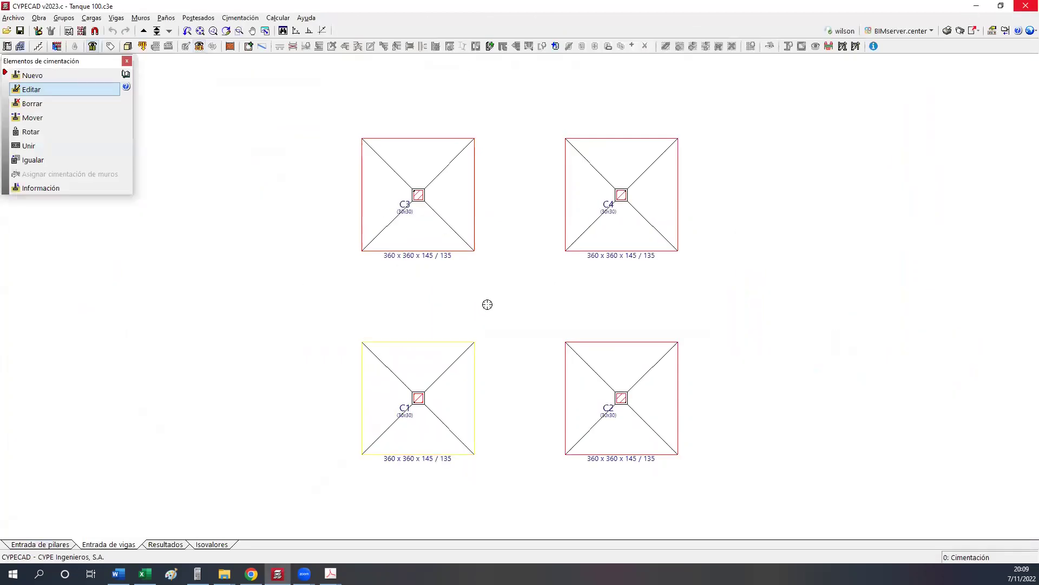
Show the results for Encadenado 1 and review column C1's reinforcement, steel ratios and checks in the column editor.
click(143, 31)
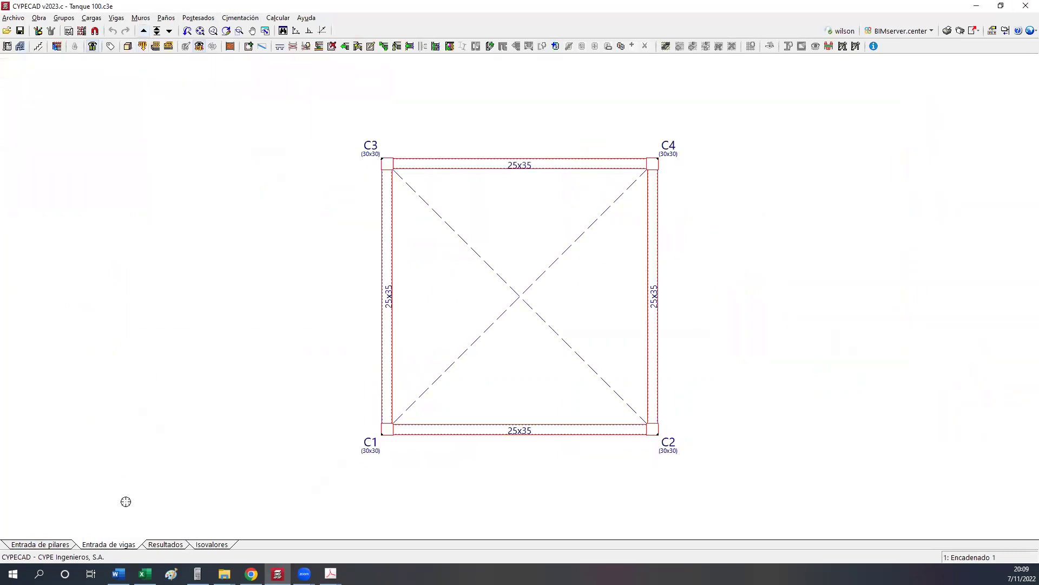
click(163, 544)
click(314, 46)
click(378, 438)
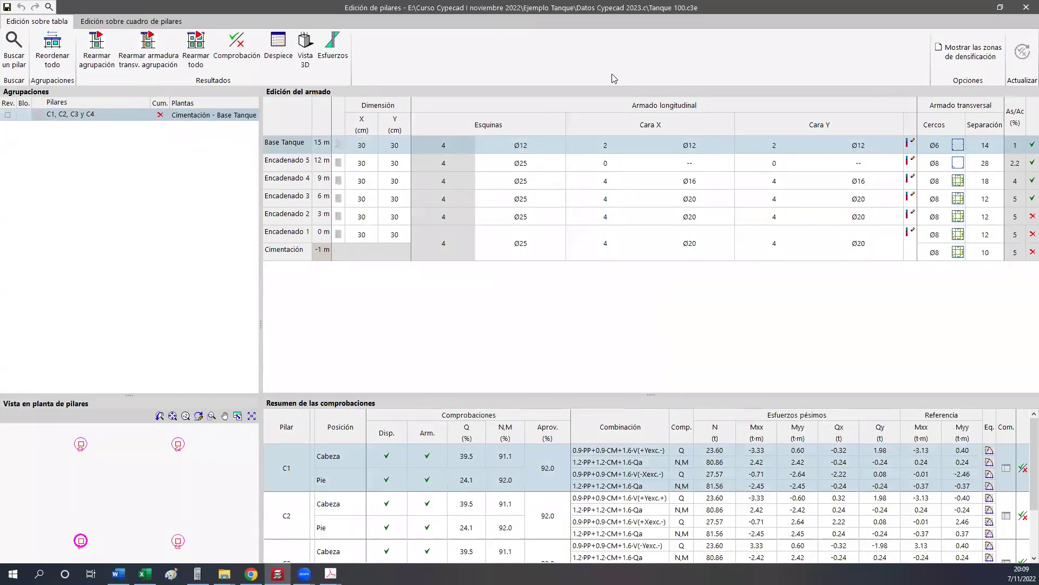
drag(1000, 96, 1030, 265)
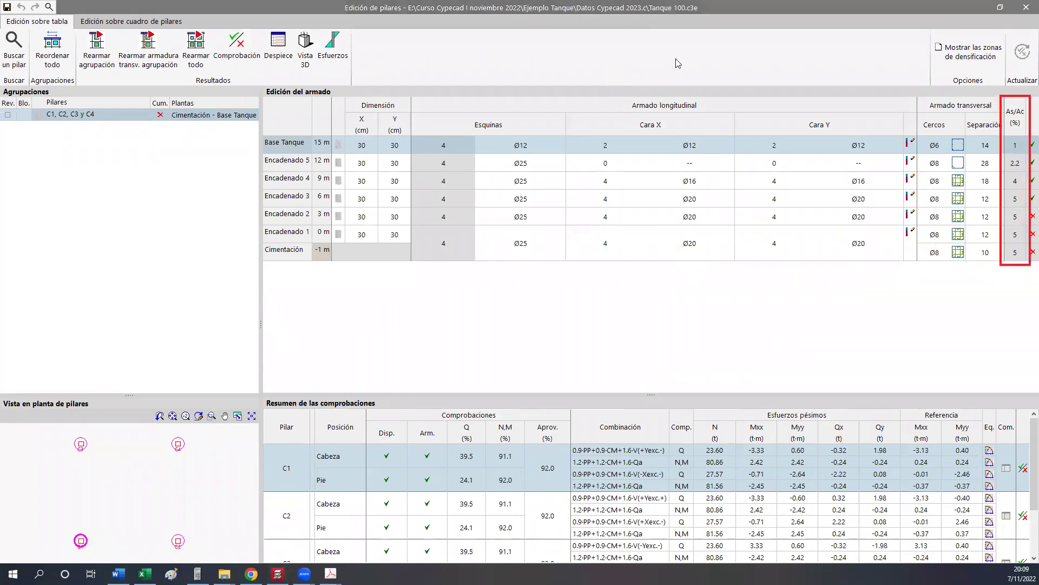
drag(1012, 35, 1015, 95)
click(1024, 7)
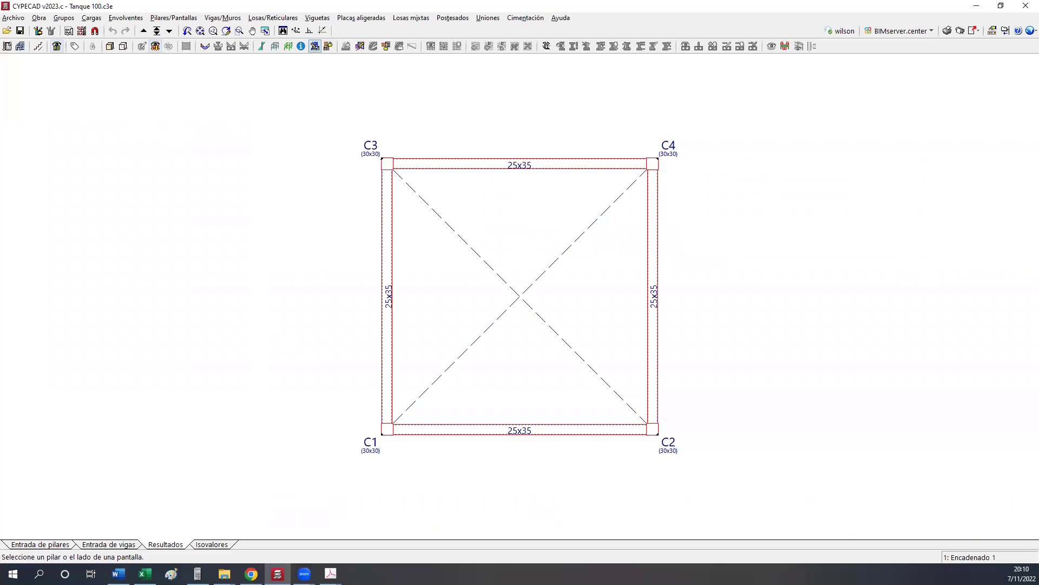
Open the beam between C1 and C2 in the beam editor and examine its reinforcement and an enlarged steel area graph.
click(348, 46)
click(476, 428)
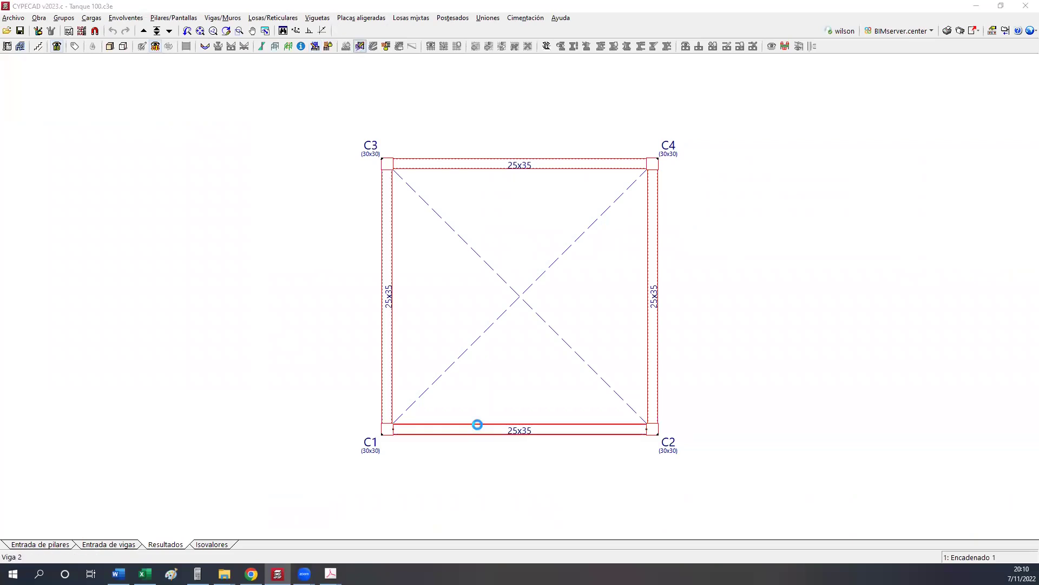
scroll(626, 234, up, 5)
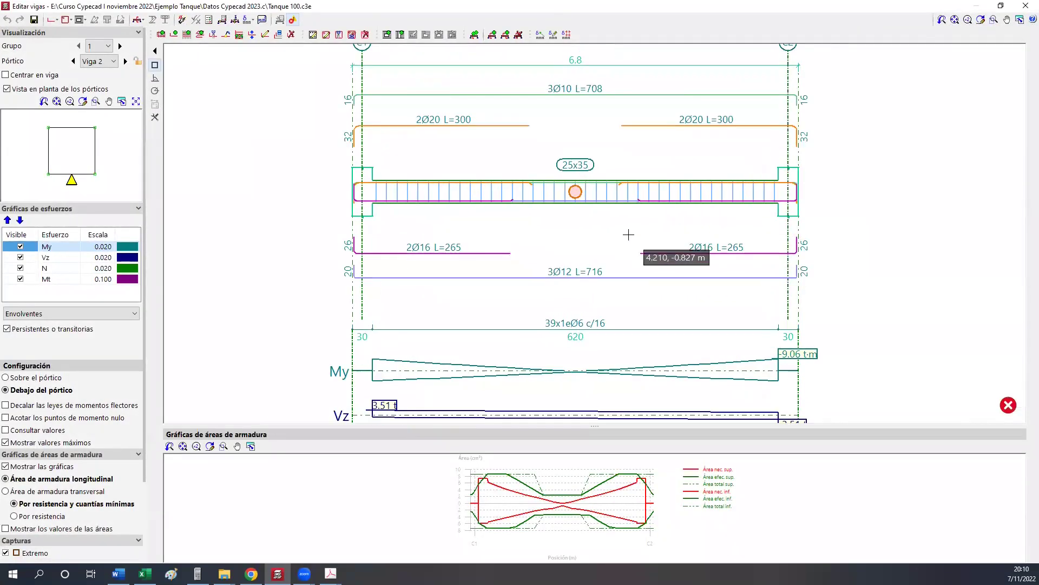
middle_drag(627, 232, 706, 273)
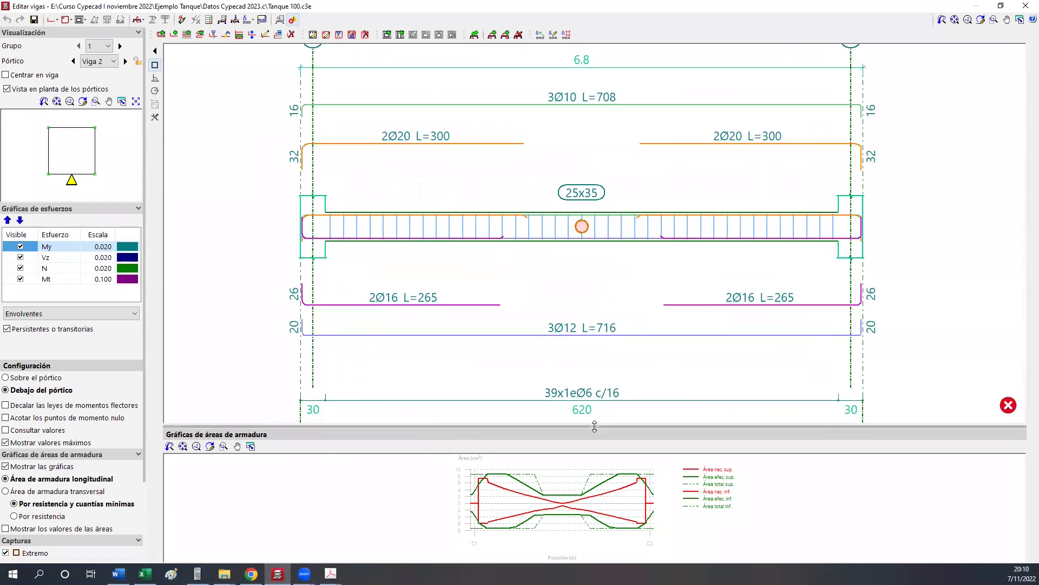
scroll(595, 190, up, 1)
middle_drag(595, 191, 616, 226)
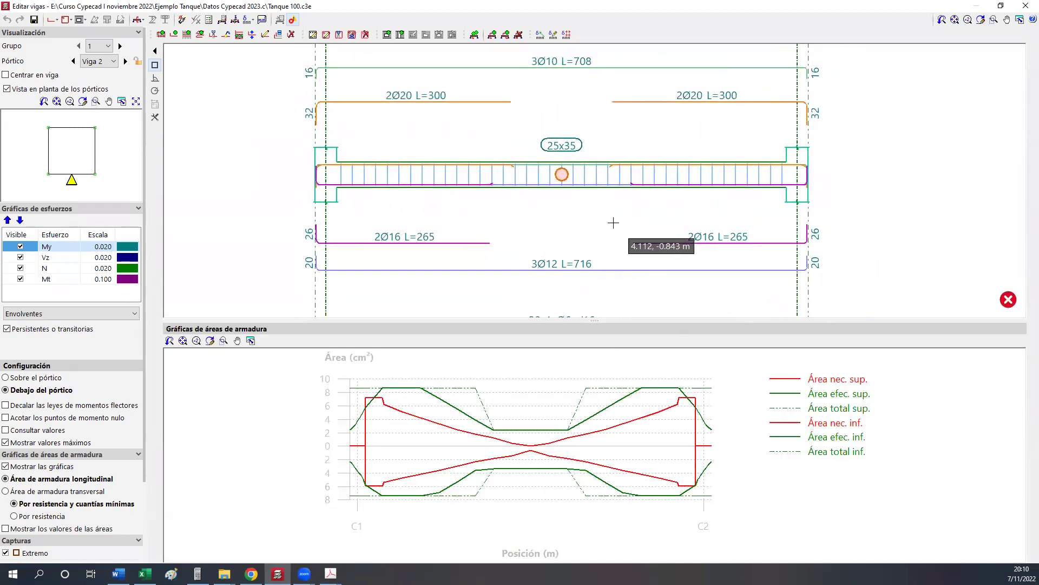
scroll(626, 469, up, 3)
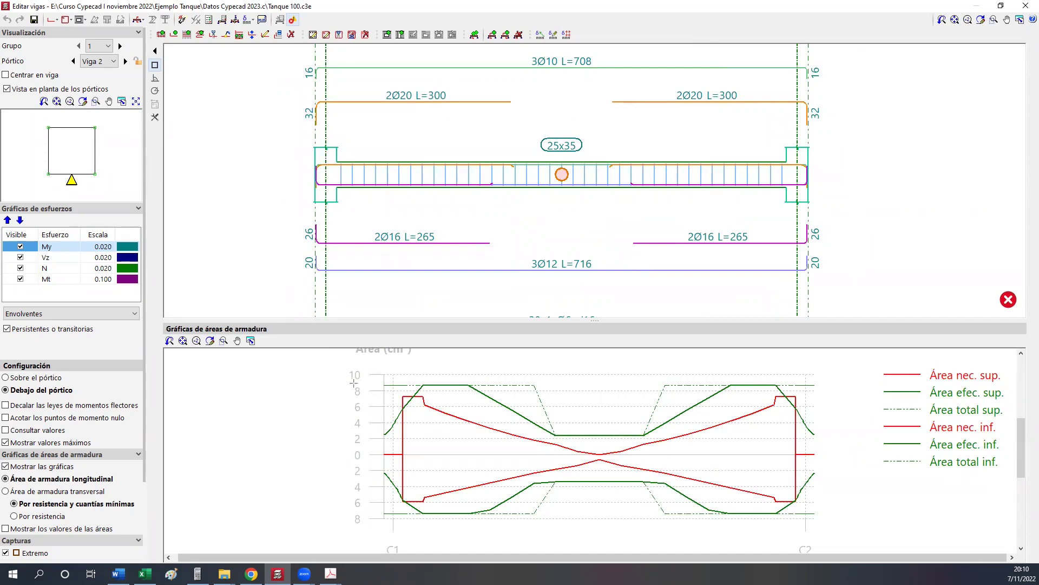
Examine the upper and lower peak steel areas on the C1–C2 beam's graph and close the beam editor.
drag(344, 379, 387, 403)
mouse_move(343, 500)
mouse_down()
mouse_move(381, 524)
mouse_move(385, 512)
mouse_move(351, 496)
mouse_move(387, 511)
mouse_up()
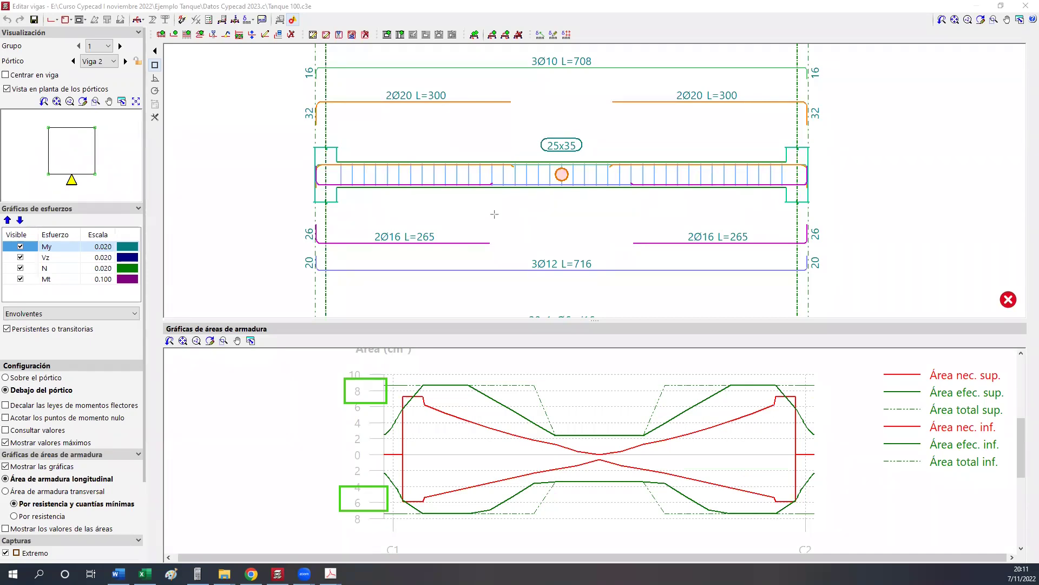
click(1025, 5)
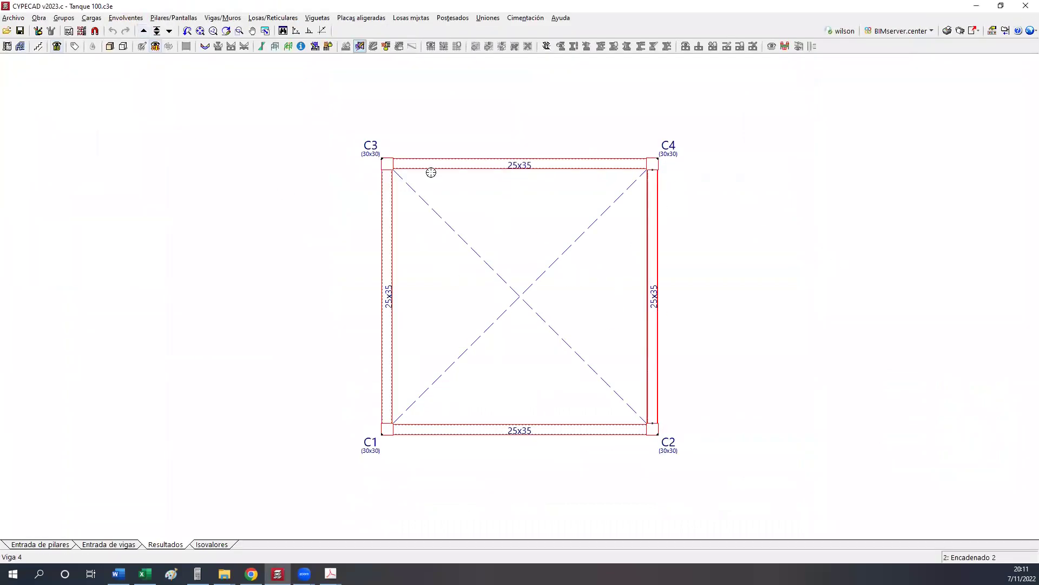
Open the group 2 beam between C1 and C2 in the beam editor and examine its reinforcement and enlarged steel area graph.
click(381, 359)
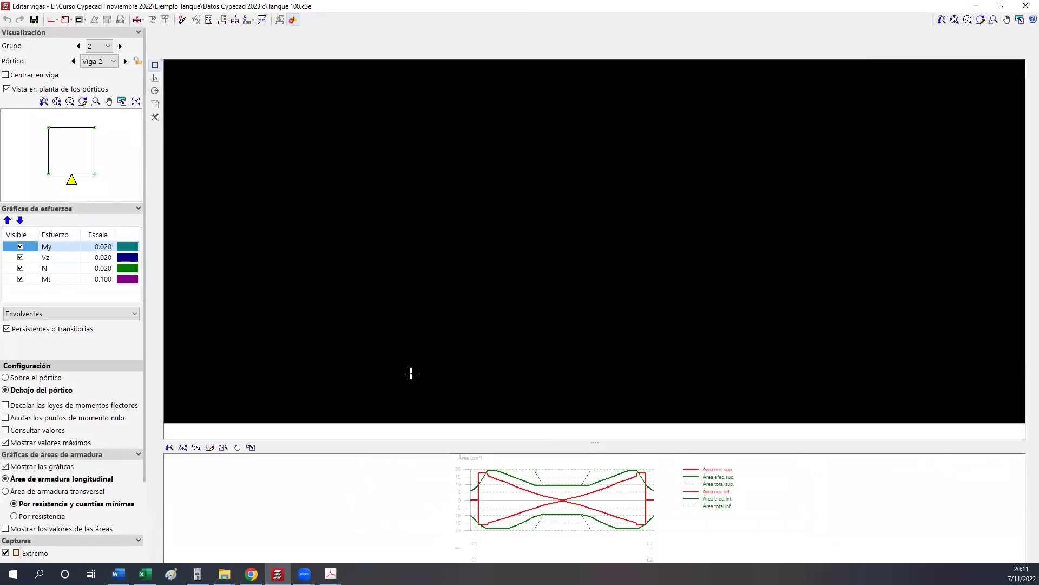
drag(595, 426, 615, 249)
middle_drag(537, 157, 338, 42)
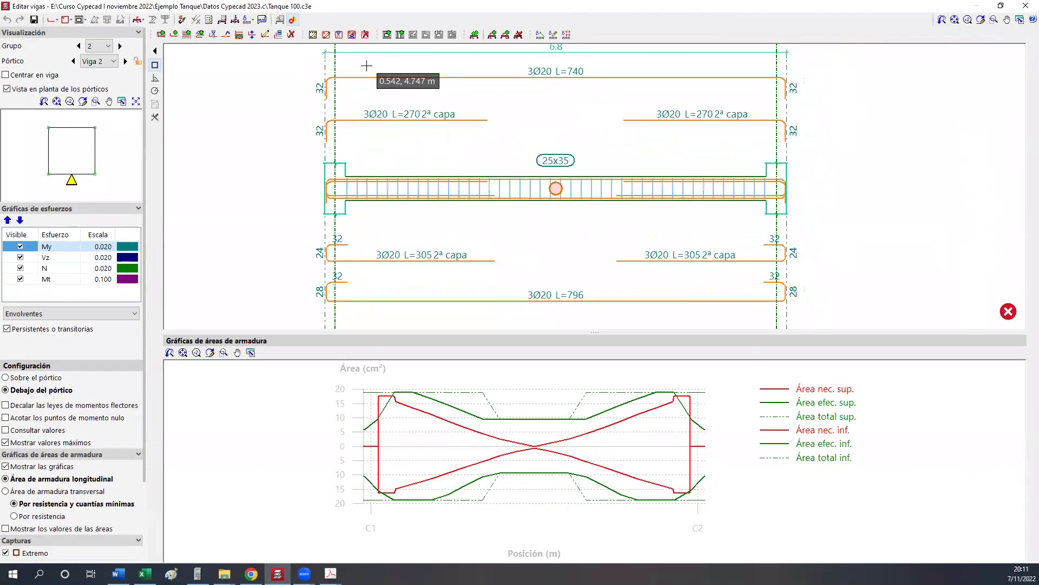
scroll(426, 385, up, 2)
scroll(468, 411, up, 1)
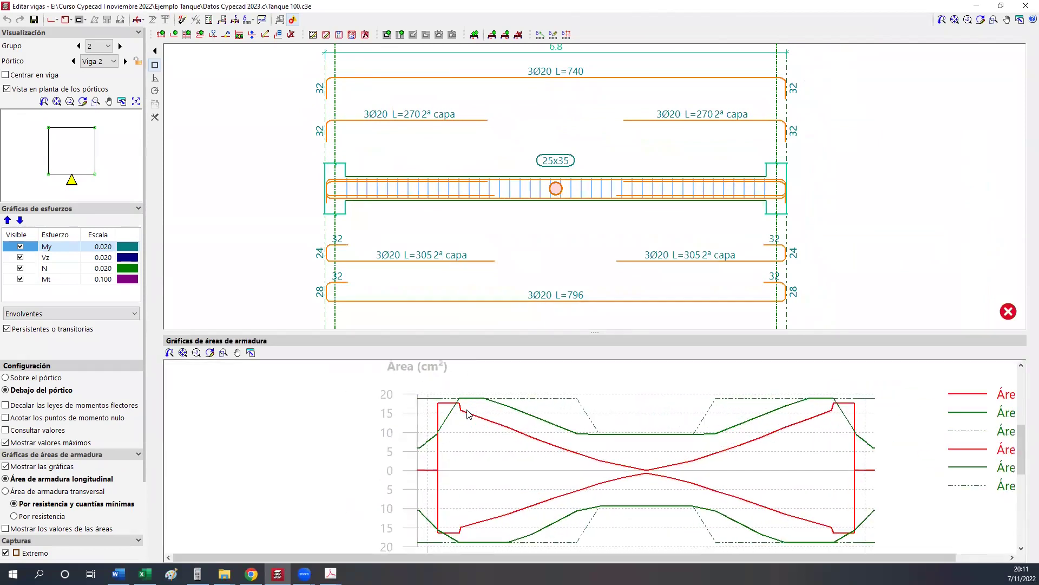
drag(594, 331, 595, 233)
middle_drag(435, 19, 476, 33)
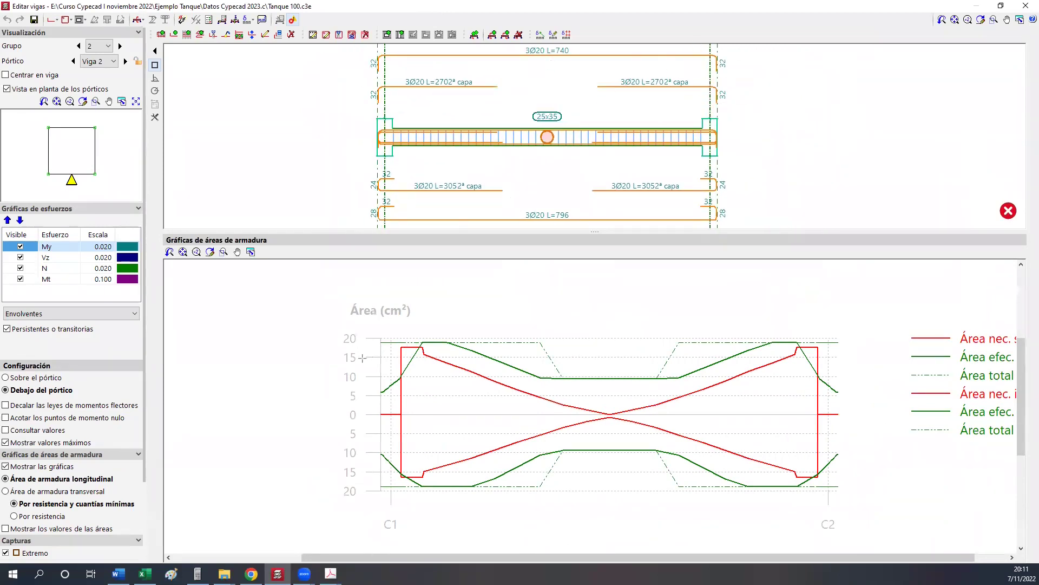
drag(332, 333, 398, 361)
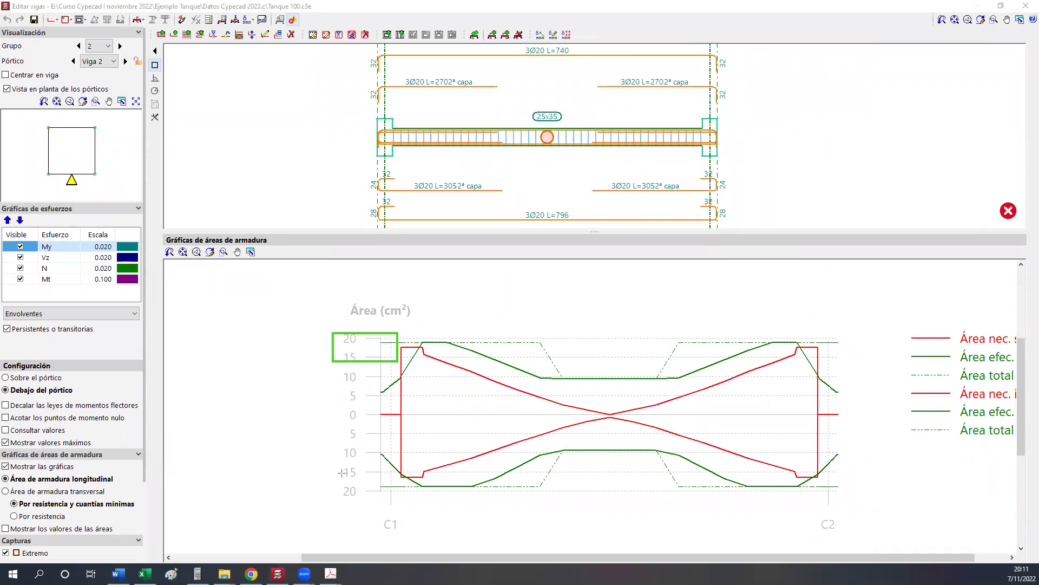
drag(336, 469, 377, 489)
Examine the steel area graphs of the beams between C3 and C4 in groups 3 and 4, and close the beam editor.
click(107, 49)
click(100, 75)
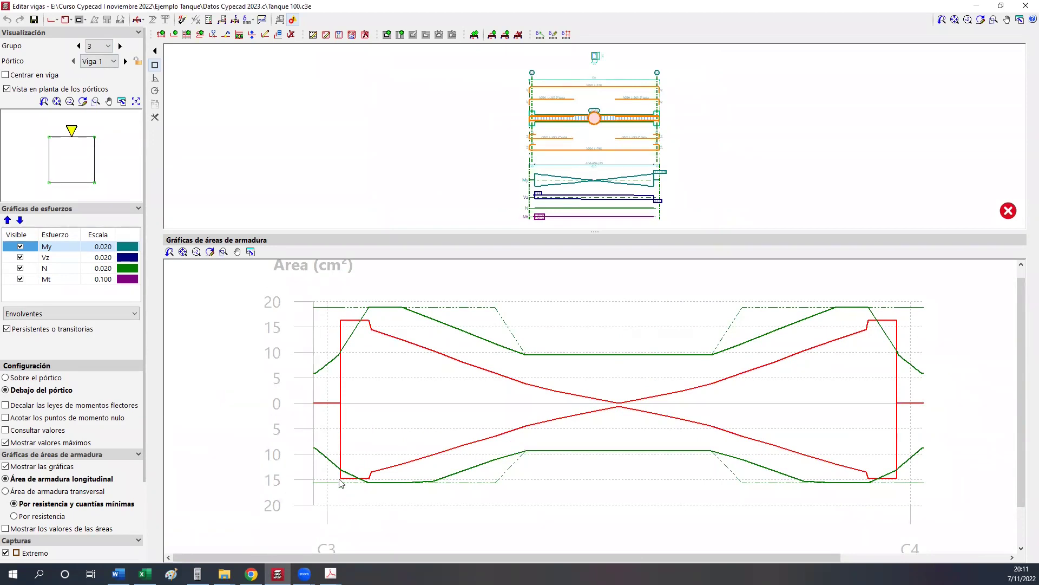
click(108, 46)
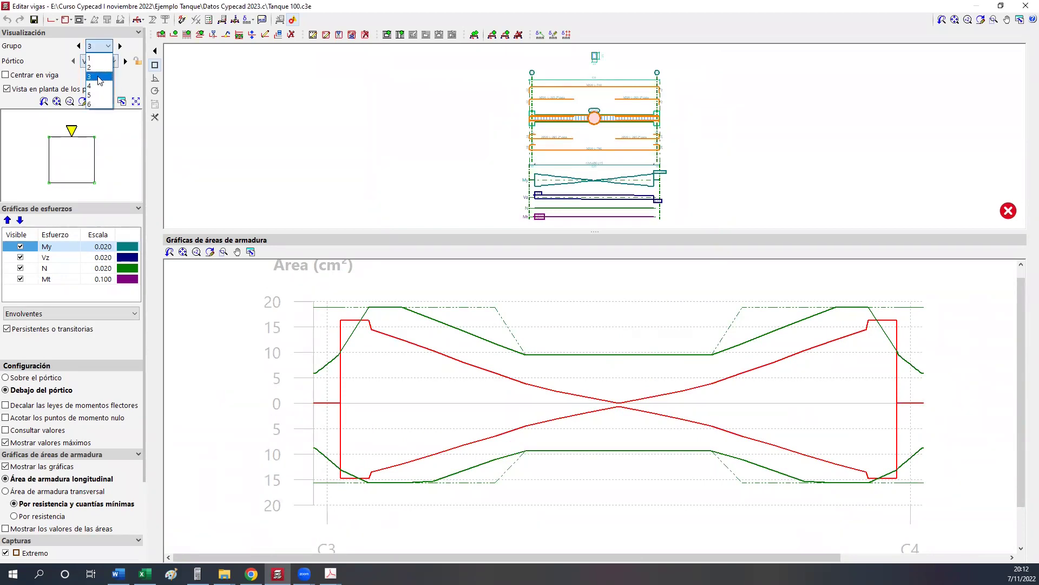
click(100, 84)
scroll(212, 307, up, 1)
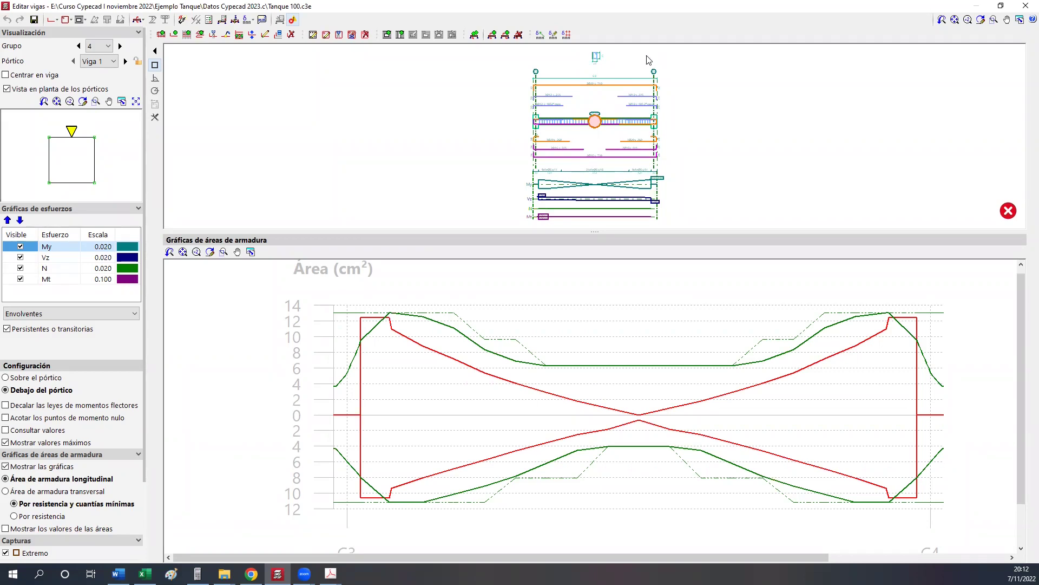
key(Escape)
scroll(136, 244, up, 2)
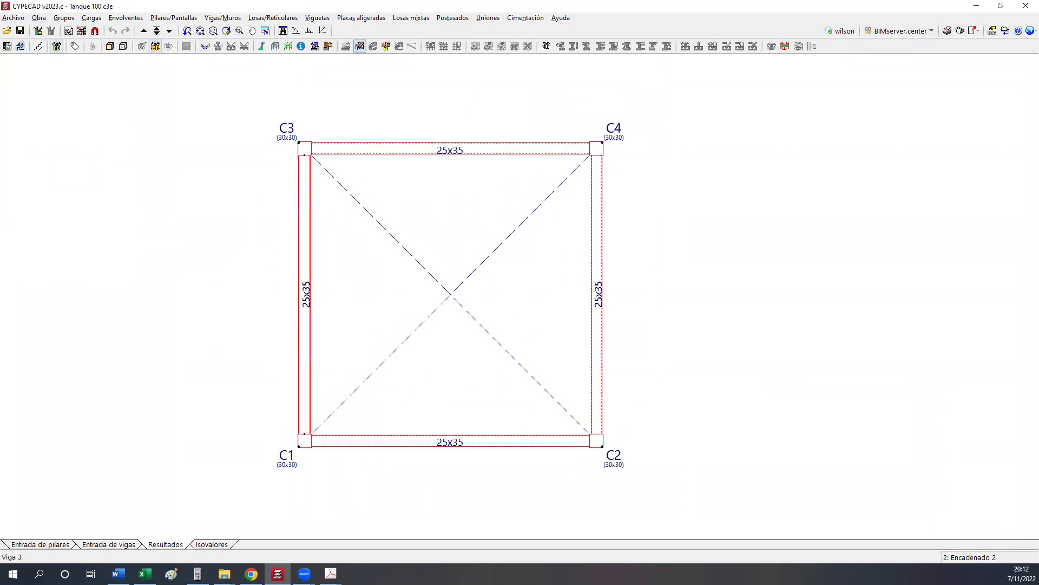
Switch to the Tabla Resumen workbook in Excel and enter H-21 as the concrete strength of model 1.
click(118, 574)
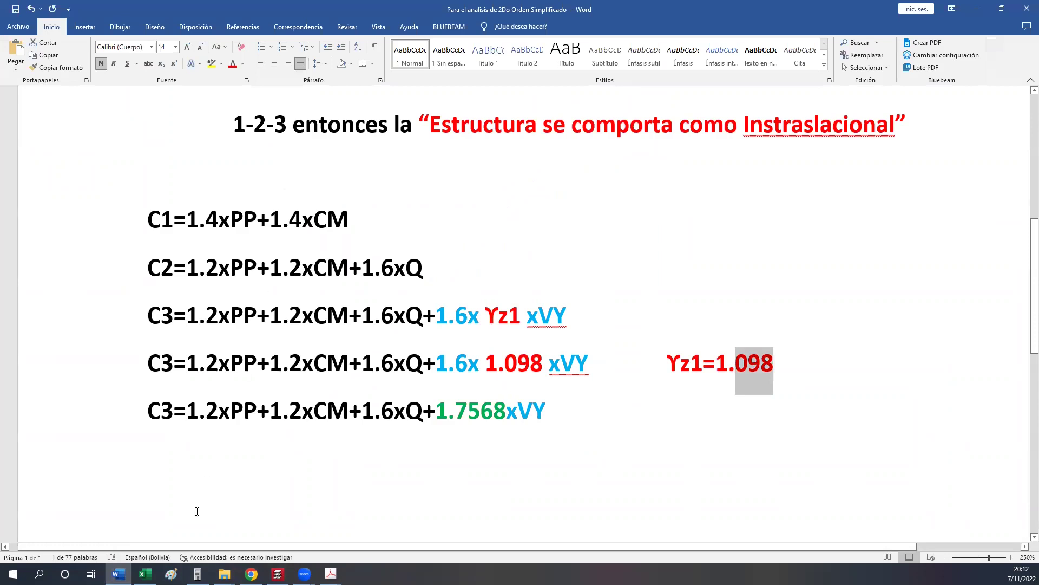
click(145, 574)
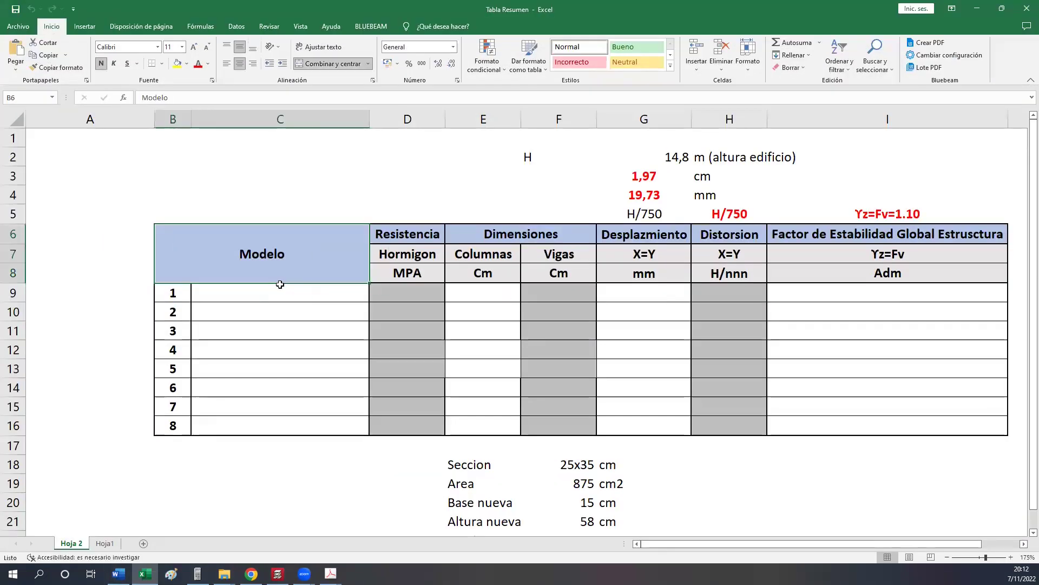
click(386, 291)
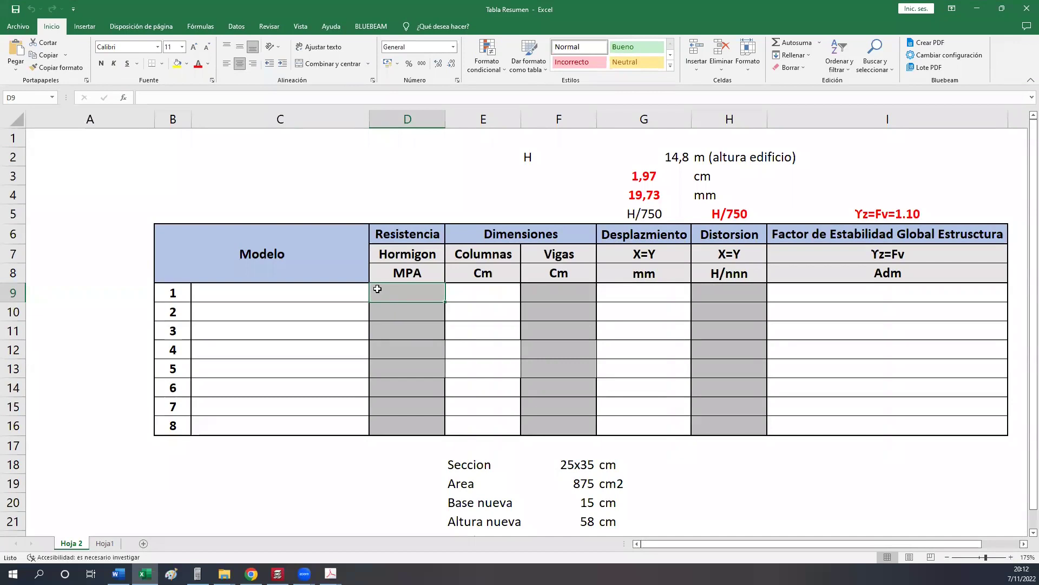
text(Hormigon)
key(BackSpace)
key(BackSpace)
key(BackSpace)
key(BackSpace)
key(BackSpace)
key(BackSpace)
key(BackSpace)
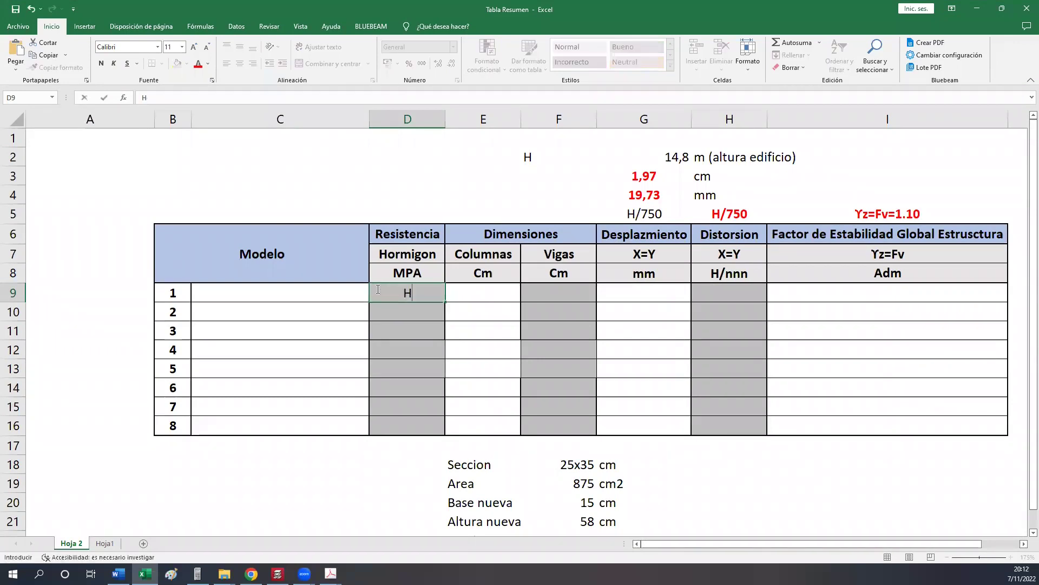
text(-21)
Enter 30X30 as the column size and 25X35 as the beam size of model 1.
click(454, 299)
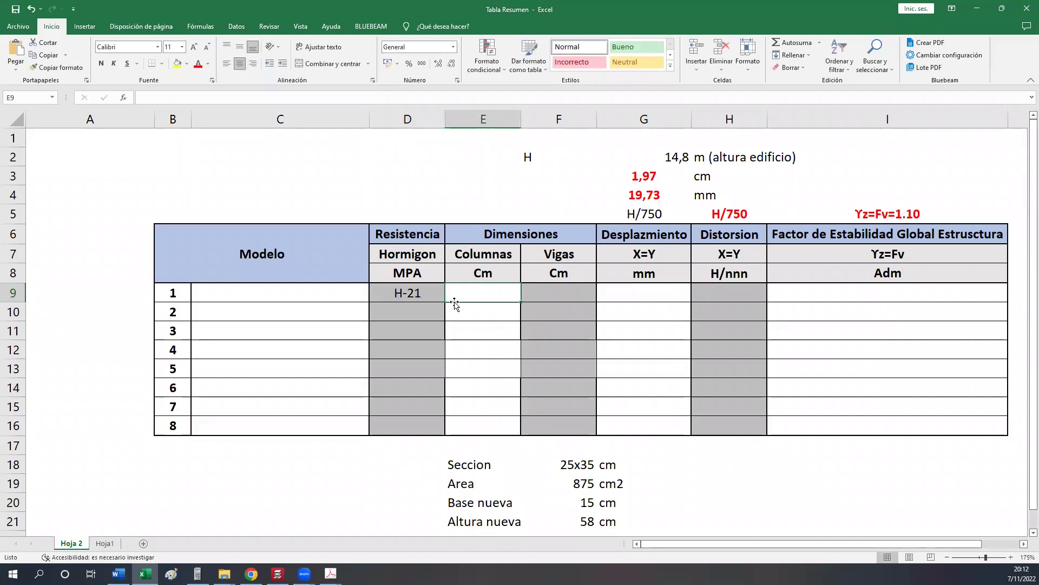
text(30X30)
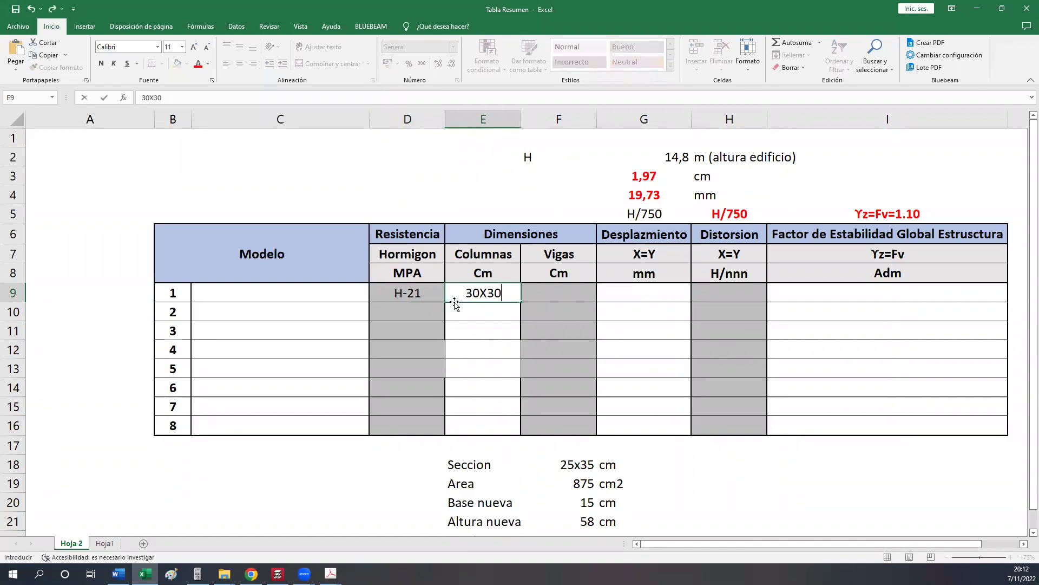
key(Tab)
text(25X)
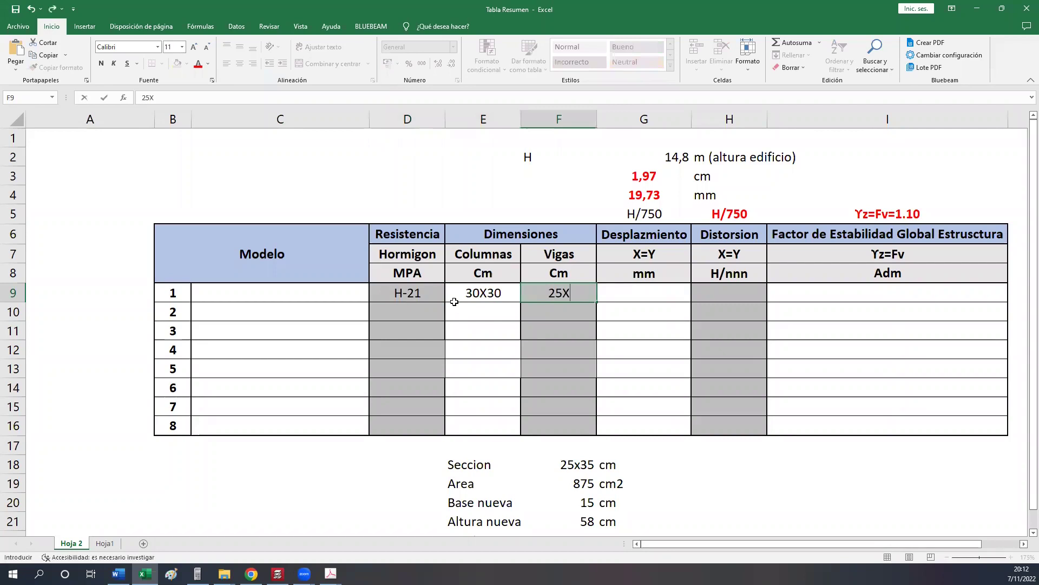
text(35)
key(Return)
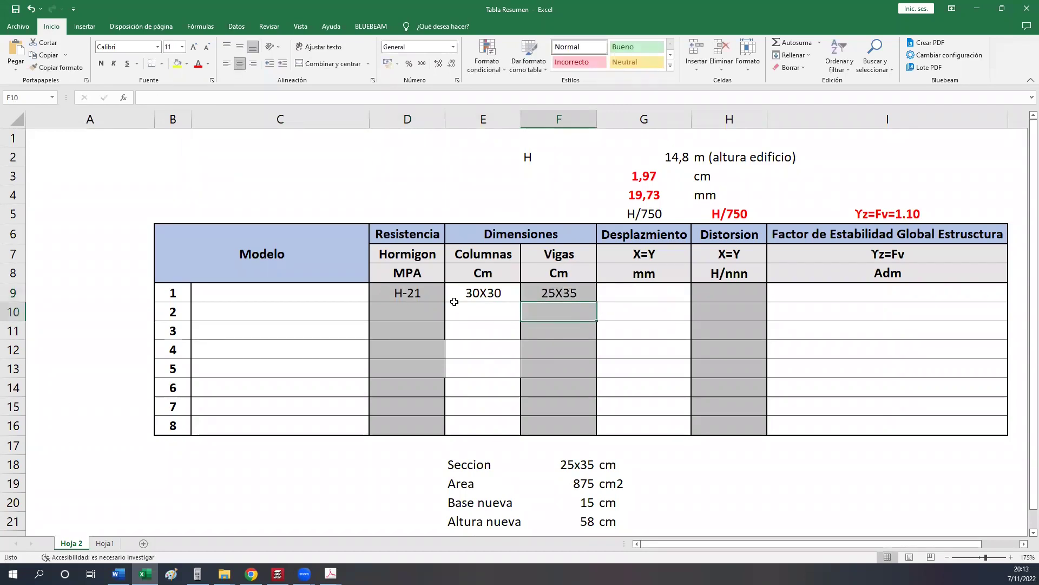
Rewrite model 1's column size as 30x30 and its beam size as 25x35, using a lowercase x.
click(454, 300)
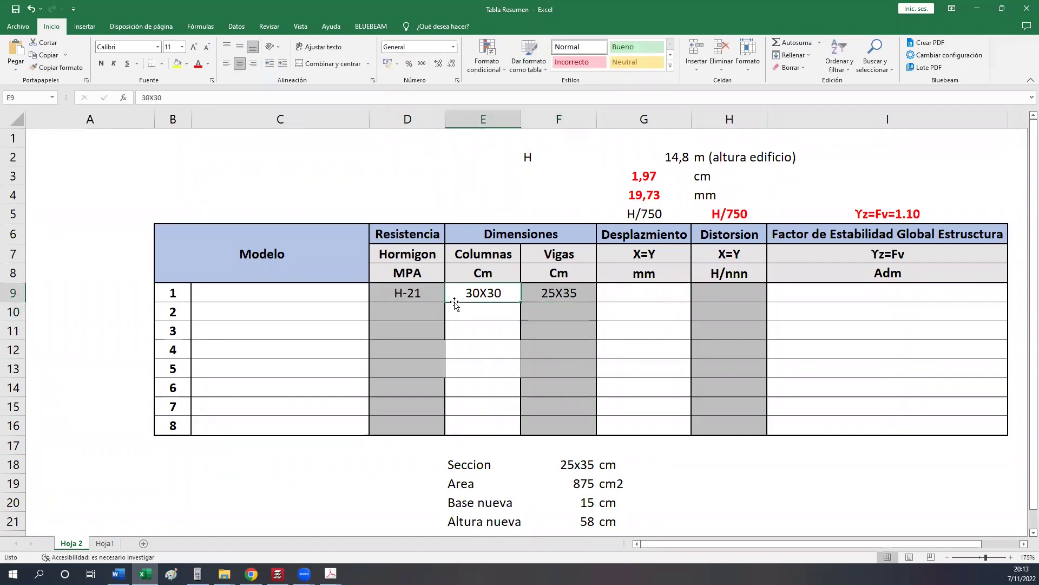
key(Right)
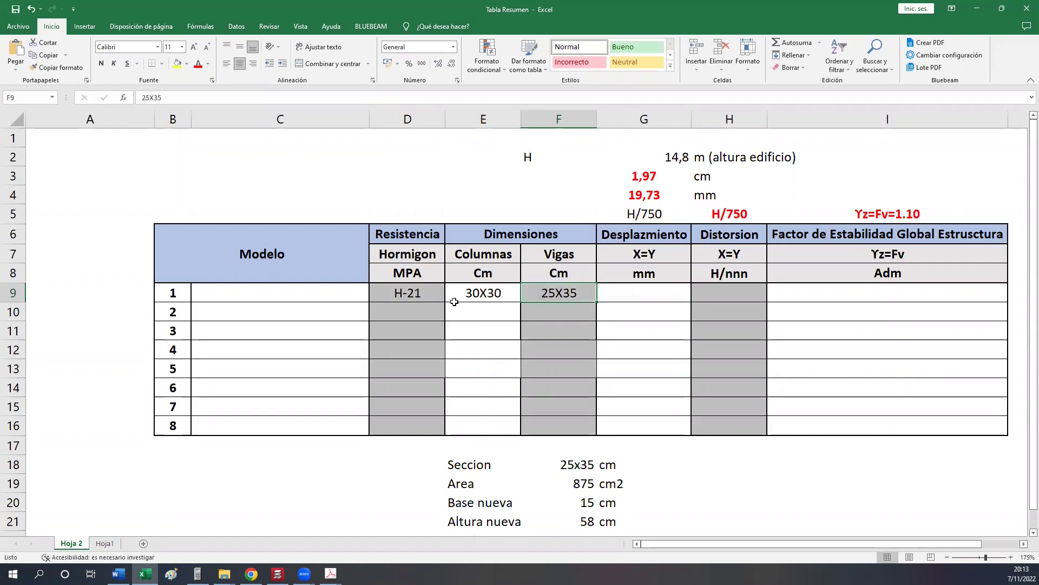
click(487, 295)
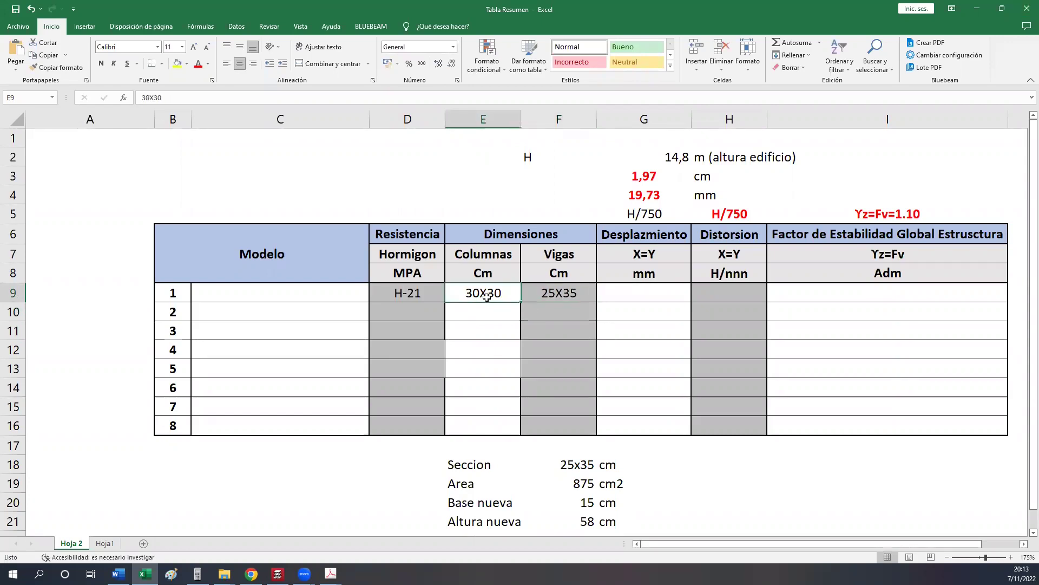
text(30x30)
key(Tab)
text(25x35)
key(Tab)
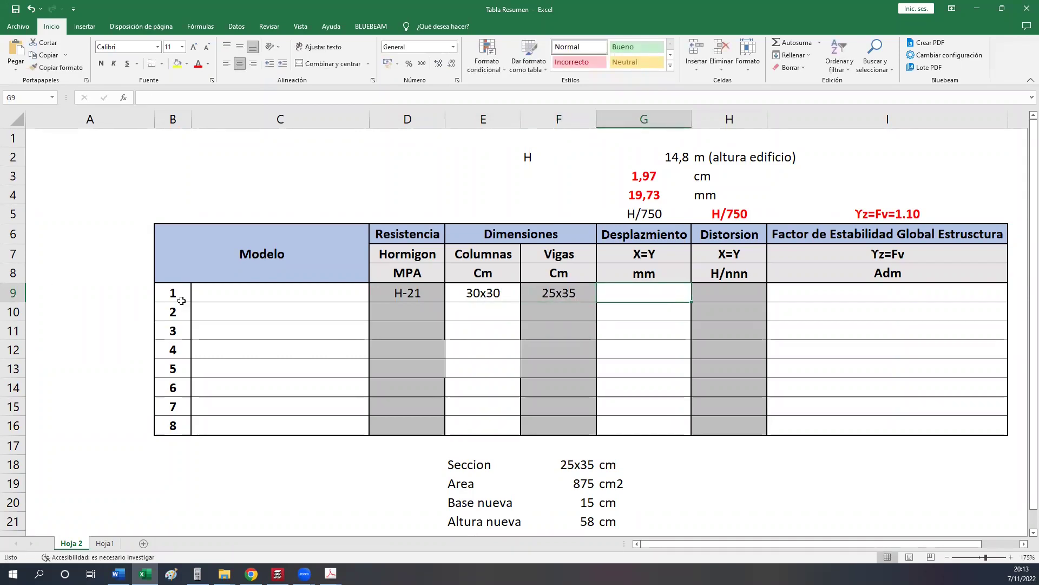
Name model 1 "Con Viento" in the summary table, discarding the autocompleted remainder.
click(201, 295)
text(Con Vient)
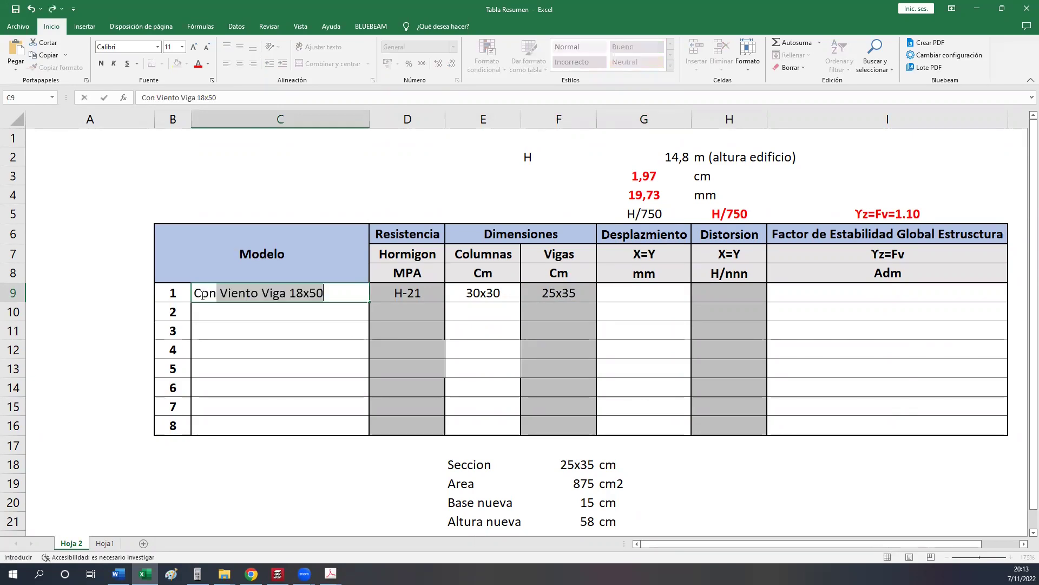
text(o)
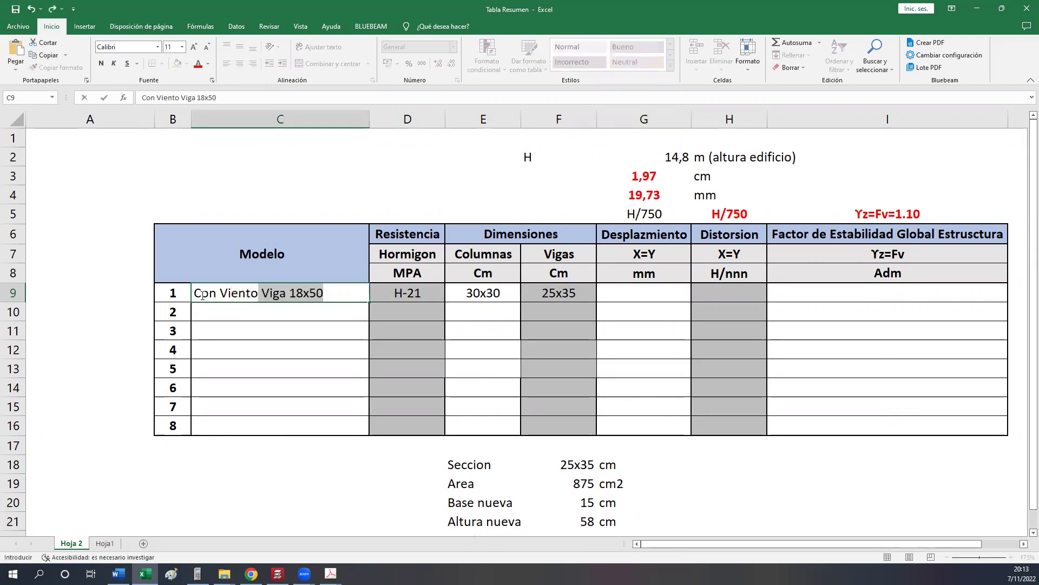
key(BackSpace)
key(Return)
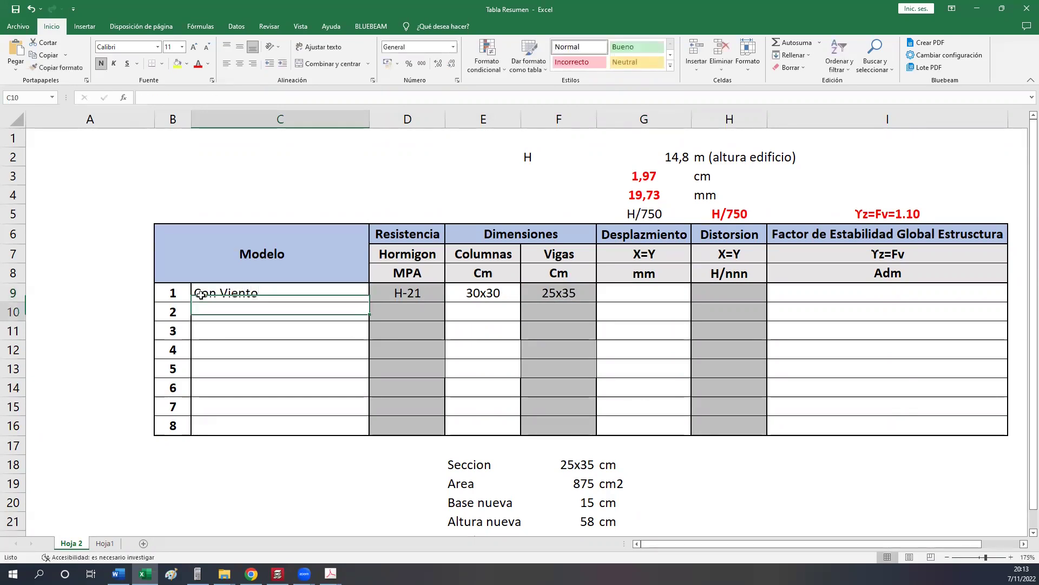
Review model 1's row and its displacement, distortion and global stability factor cells in the summary table.
click(274, 291)
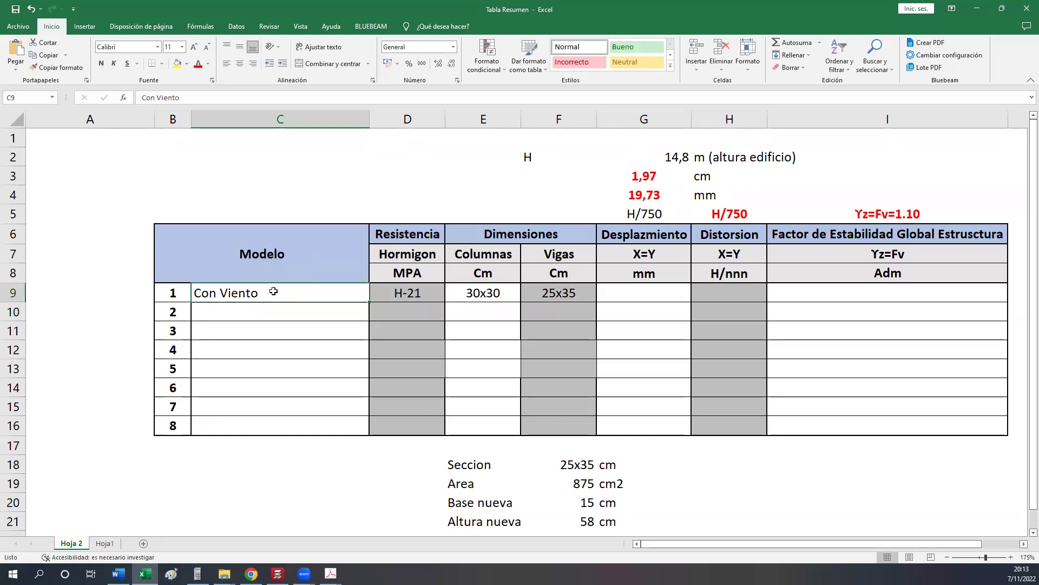
click(657, 235)
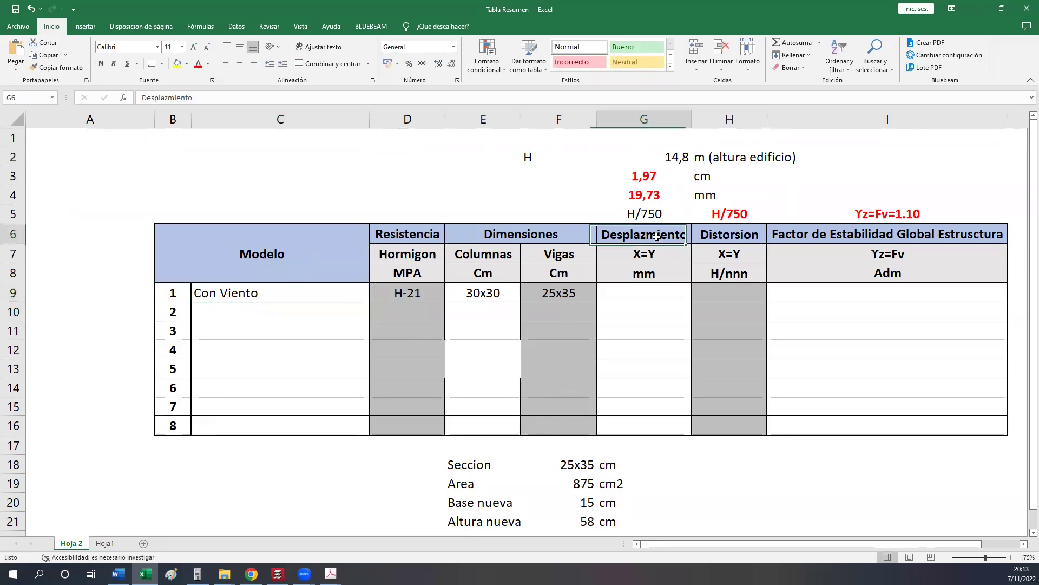
click(652, 293)
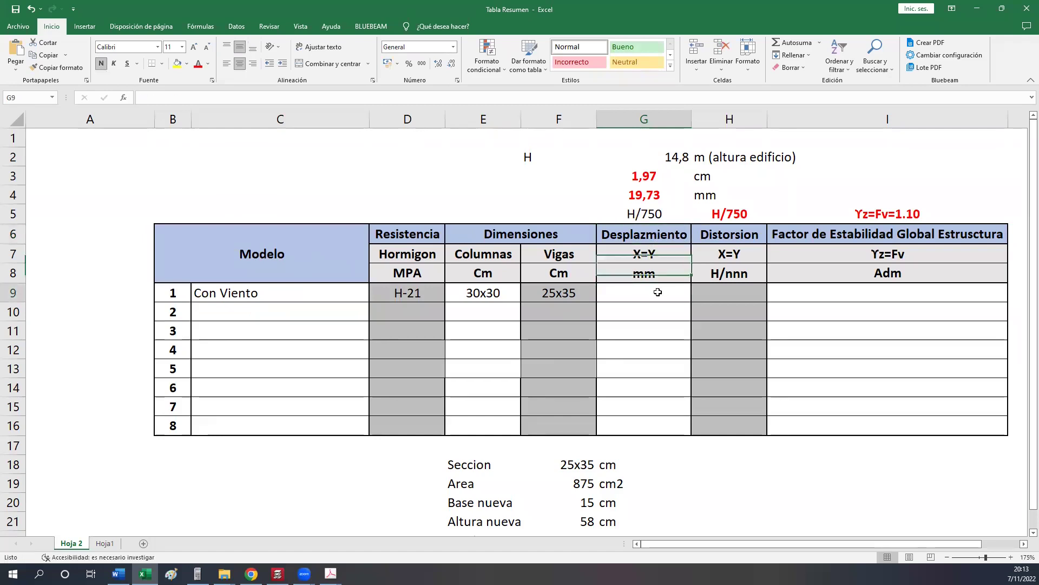
click(731, 291)
click(816, 296)
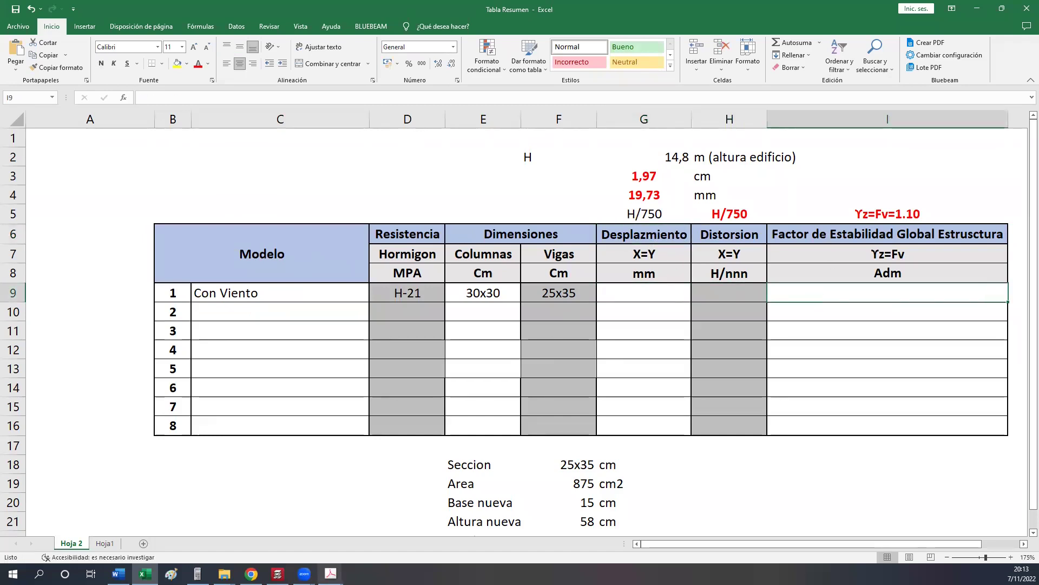
Review the amplification factor, maximum displacement and global stability conditions in the Word notes on P-Delta analysis, and return to CYPECAD.
click(119, 573)
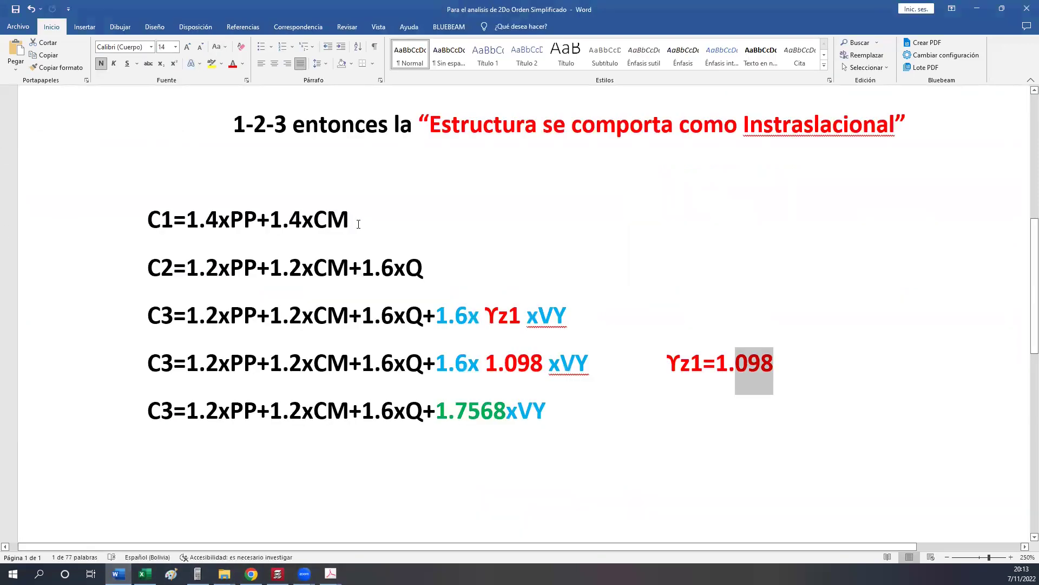
scroll(384, 256, up, 3)
scroll(384, 257, up, 2)
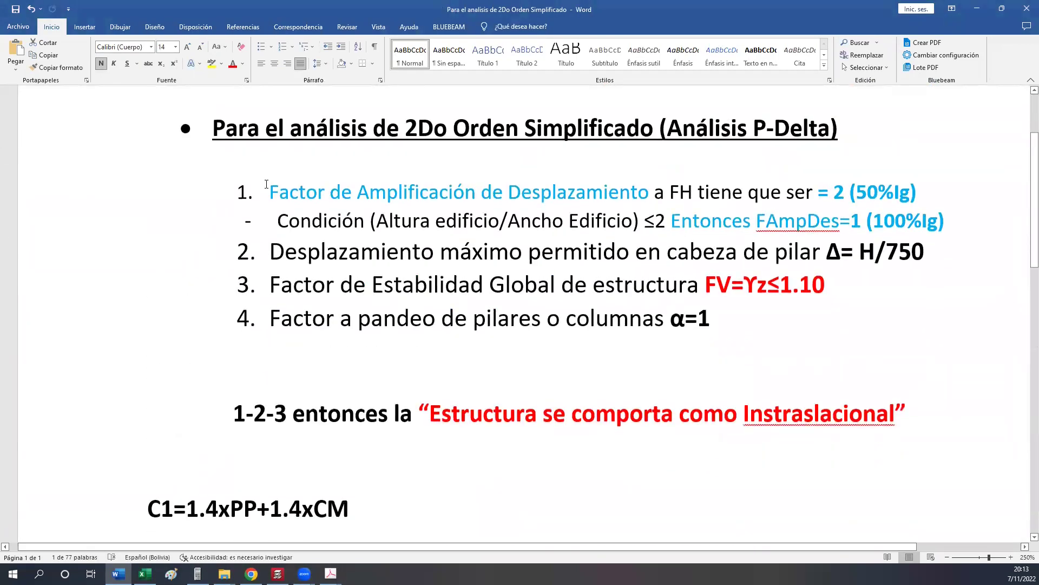
drag(465, 191, 967, 216)
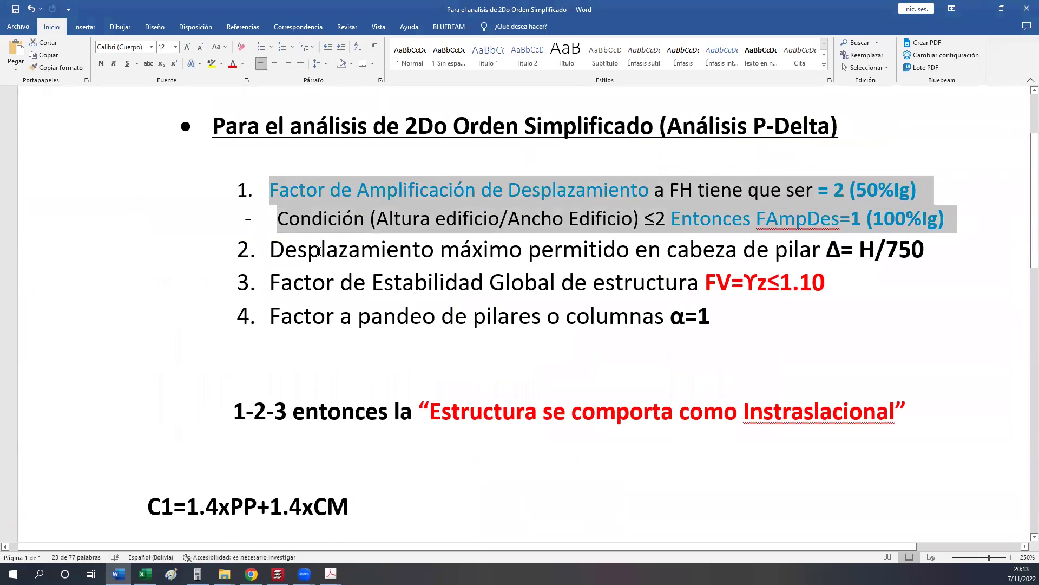
drag(270, 250, 842, 291)
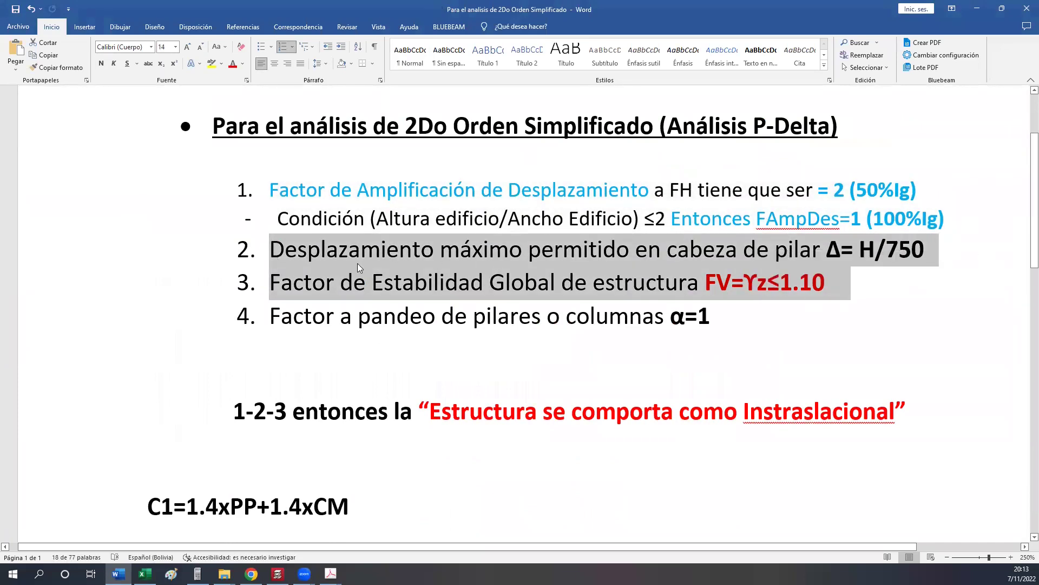
click(277, 573)
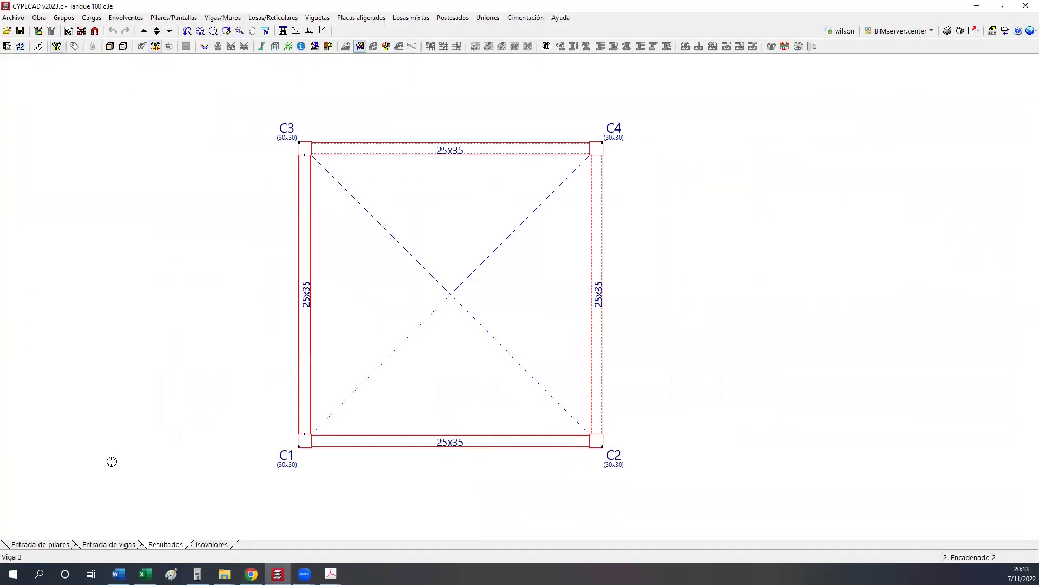
Open the maximum displacements report for column C1 and examine its X and Y displacements at Base Tanque level.
click(120, 19)
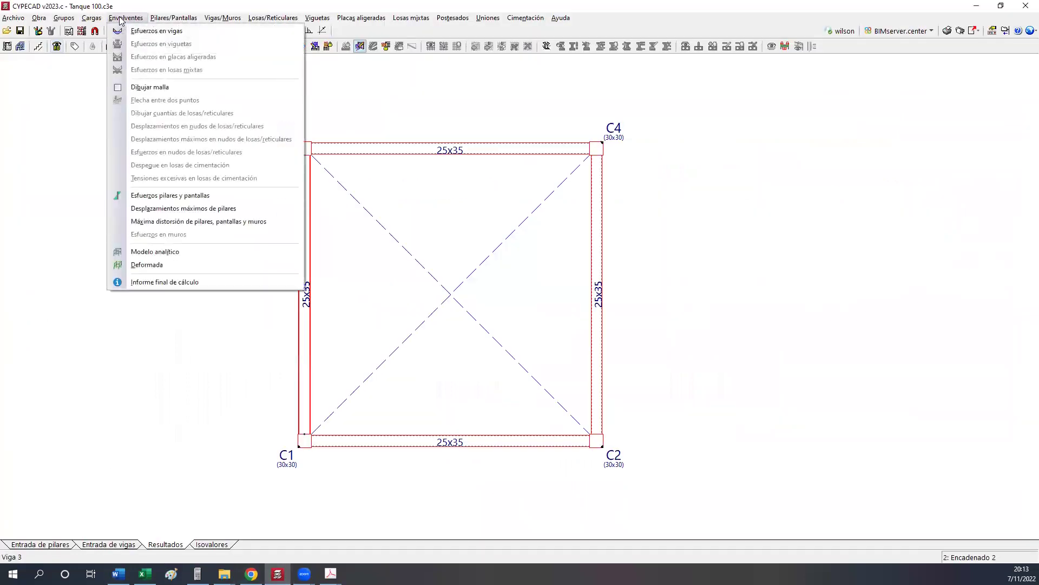
click(144, 208)
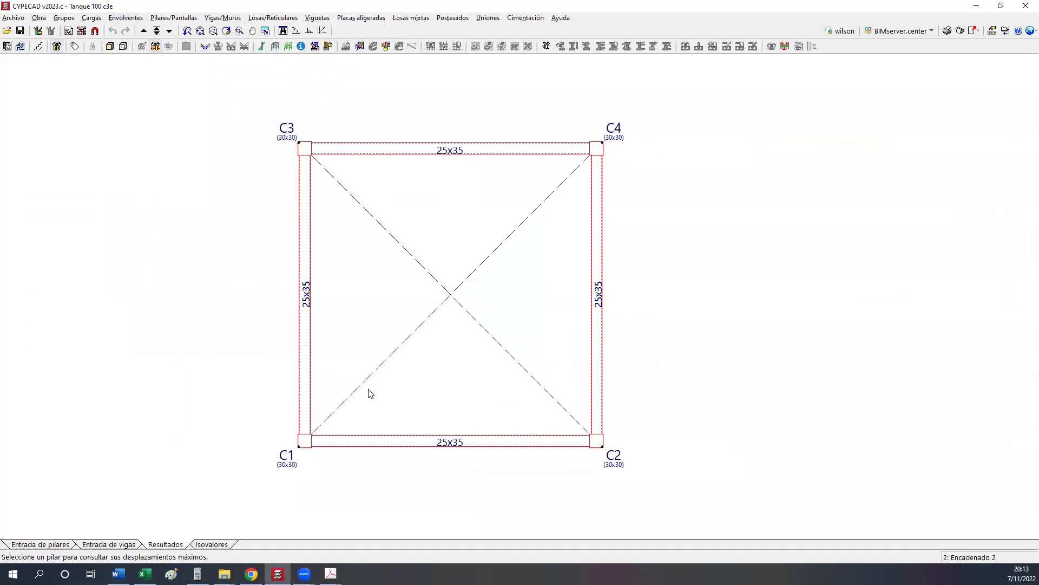
click(310, 443)
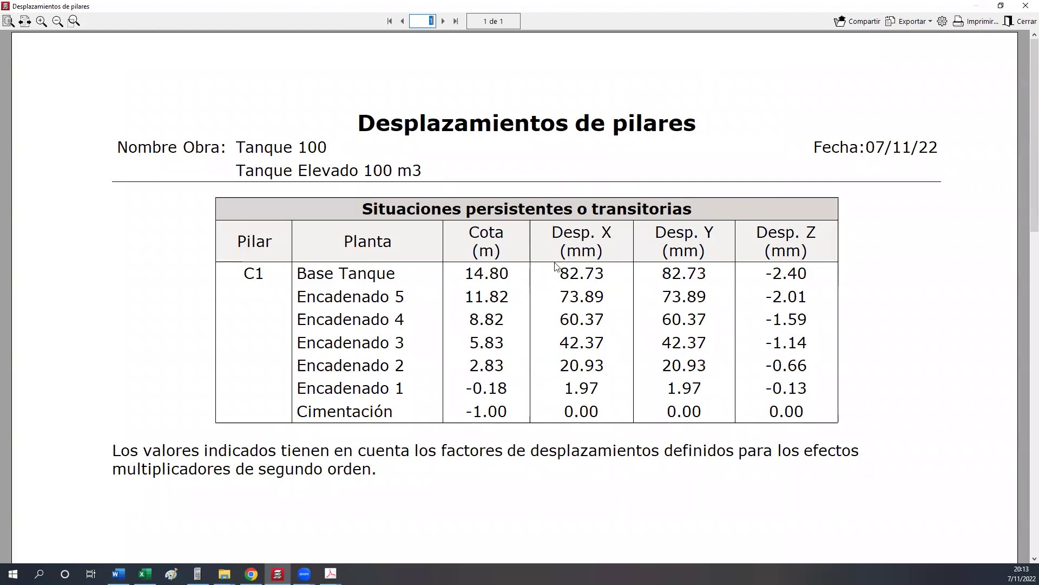
drag(543, 261, 715, 287)
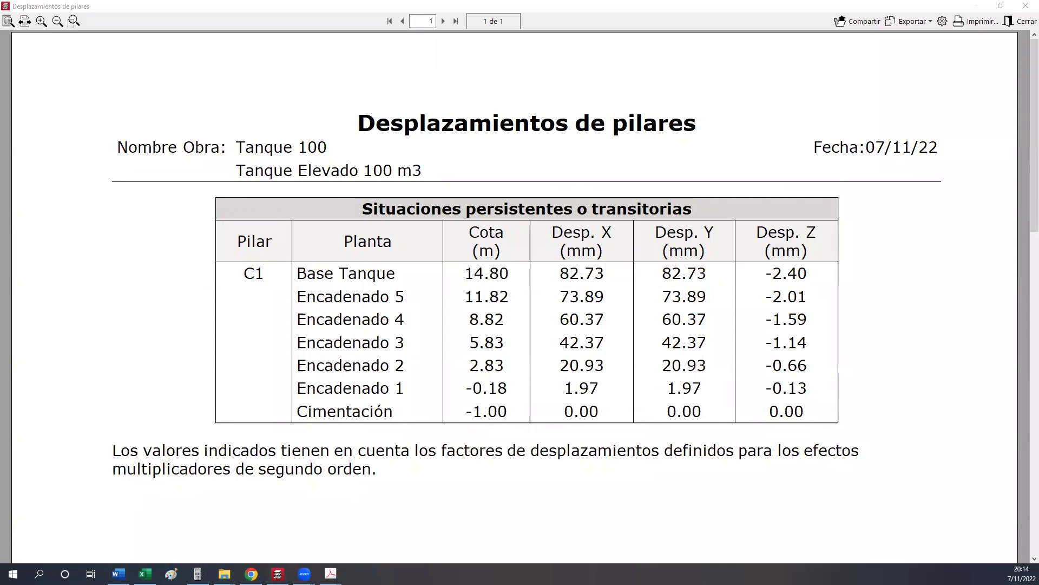
Switch to the Excel summary table and enter 82,73 mm as model 1's displacement, checking the value against the CYPECAD report.
mouse_move(198, 573)
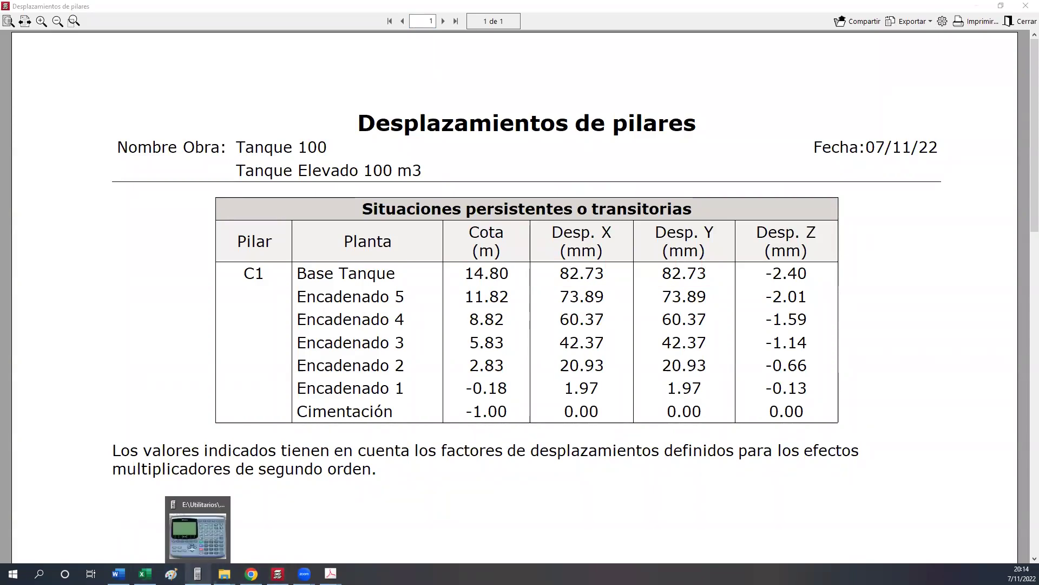
click(145, 573)
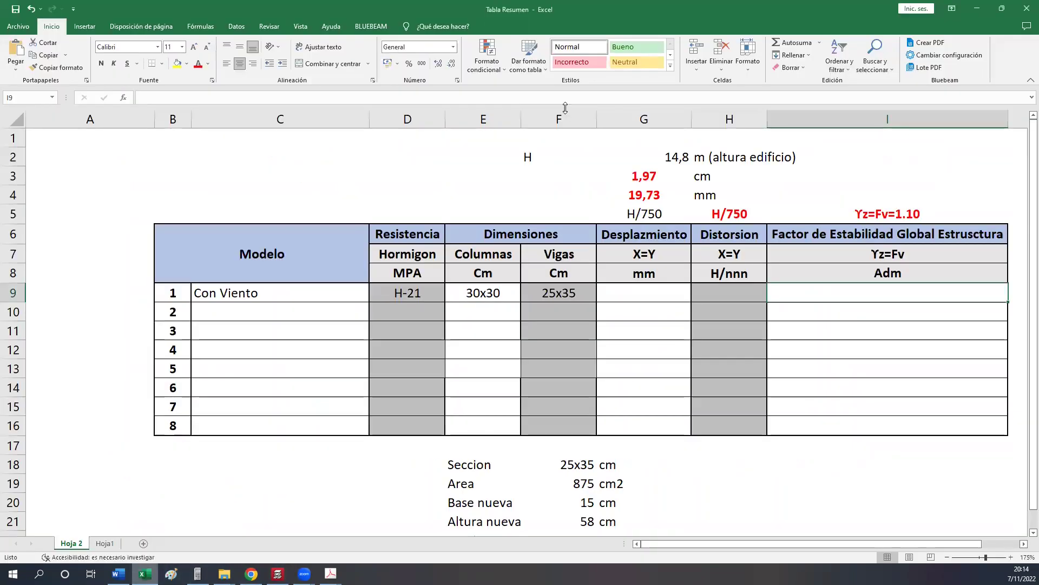
click(653, 198)
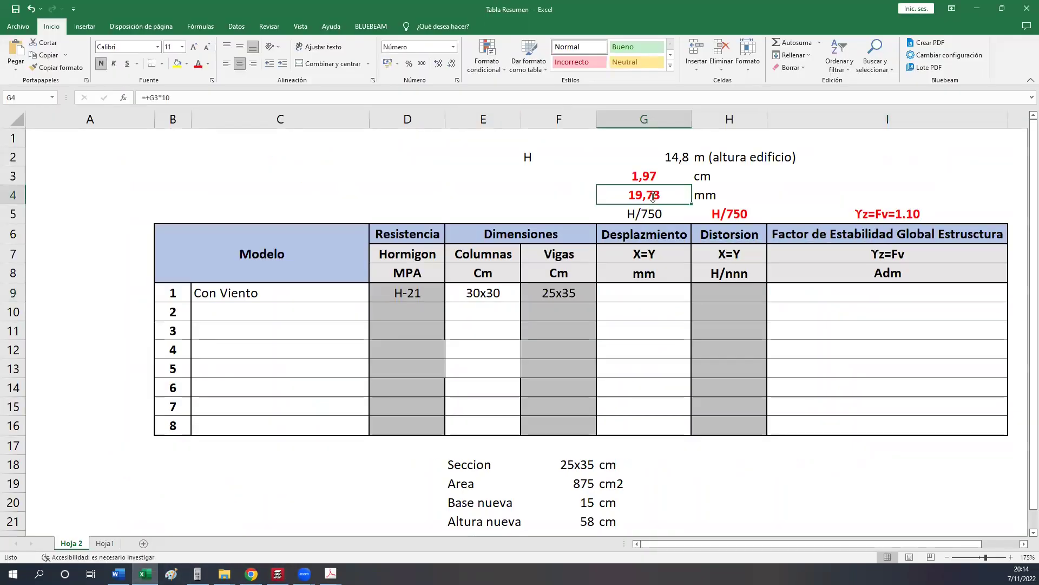
click(677, 157)
click(628, 298)
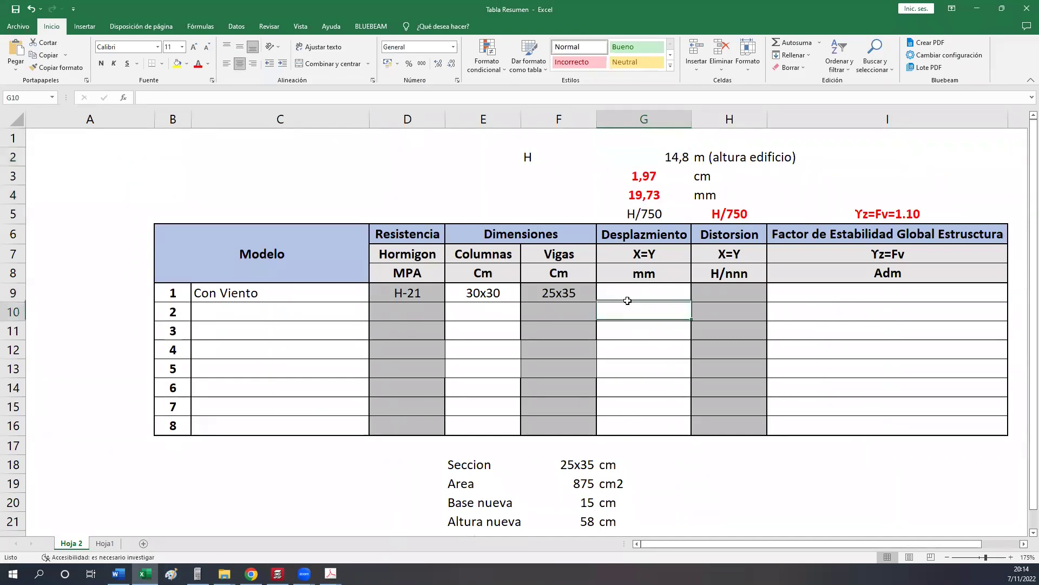
text(82,)
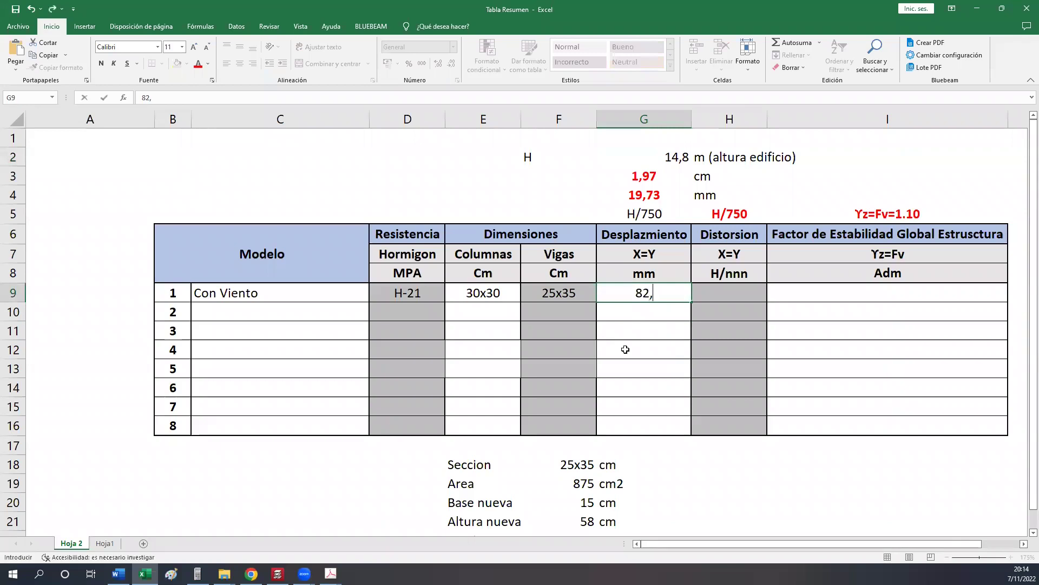
key(alt+Tab)
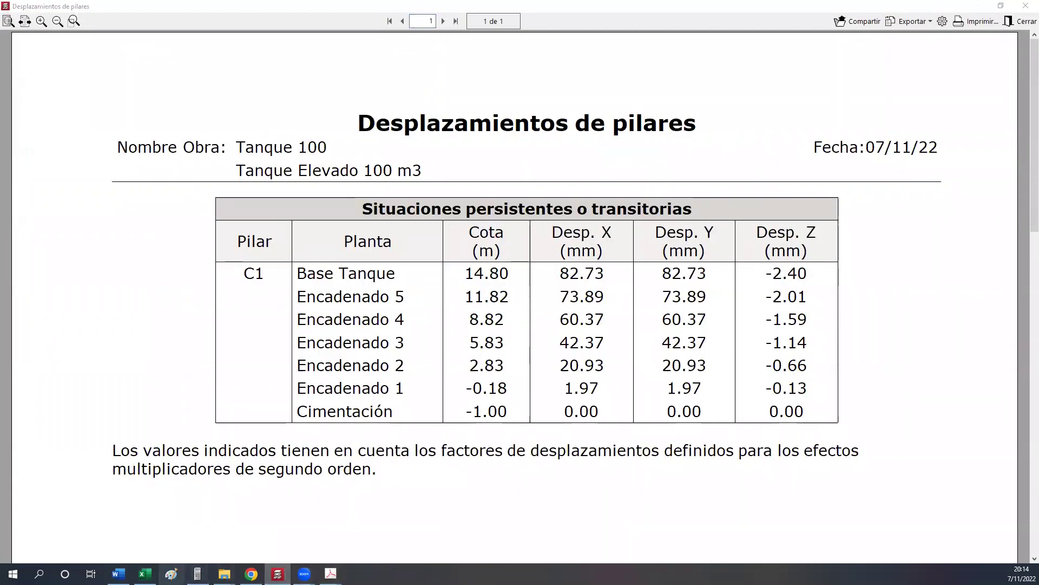
key(alt+Tab)
text(73)
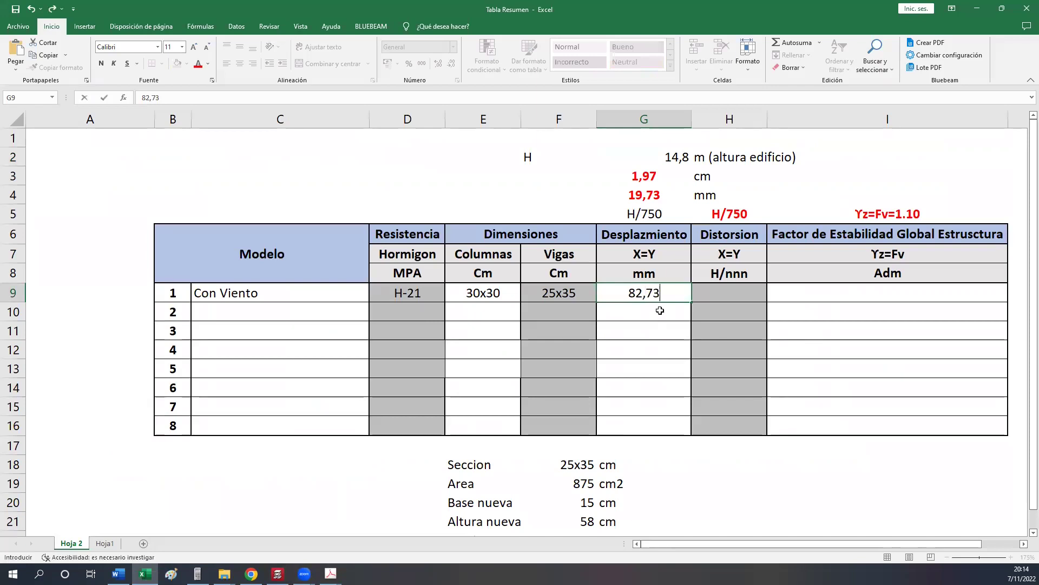
key(Return)
key(Up)
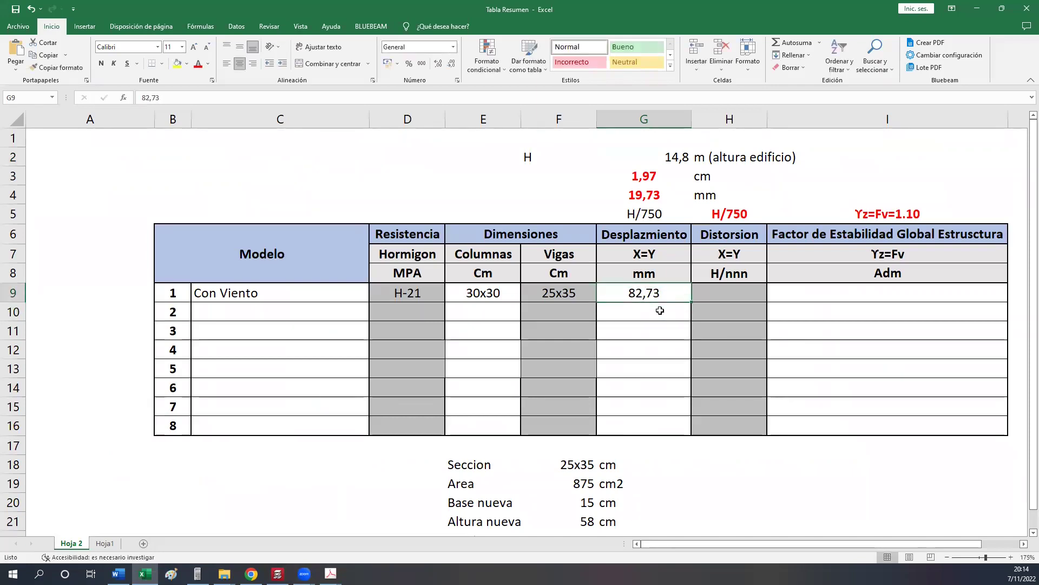
Review the building height and H/750 limit cells against model 1's displacement, and save the summary workbook.
click(648, 163)
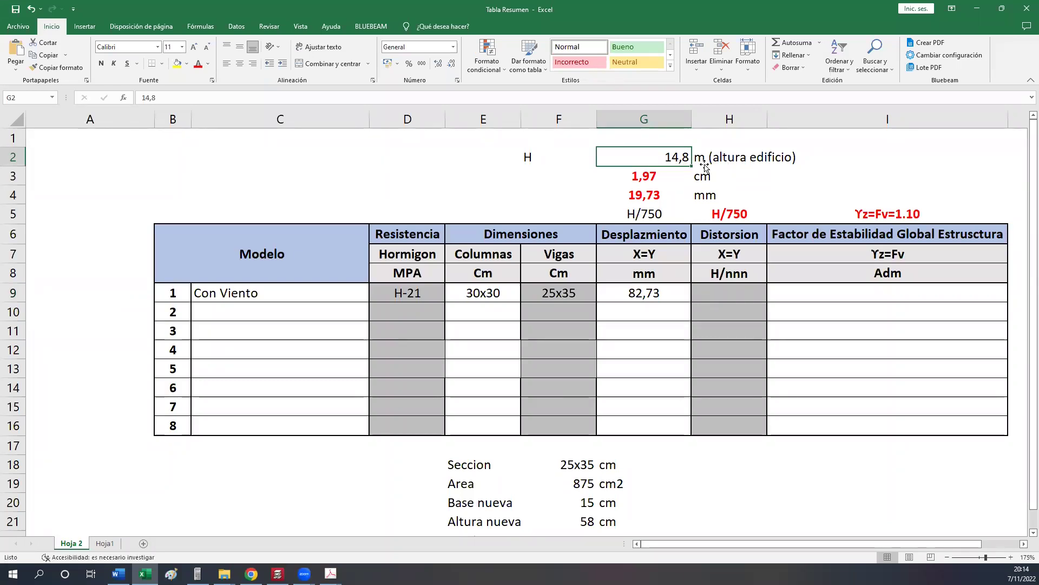
click(660, 182)
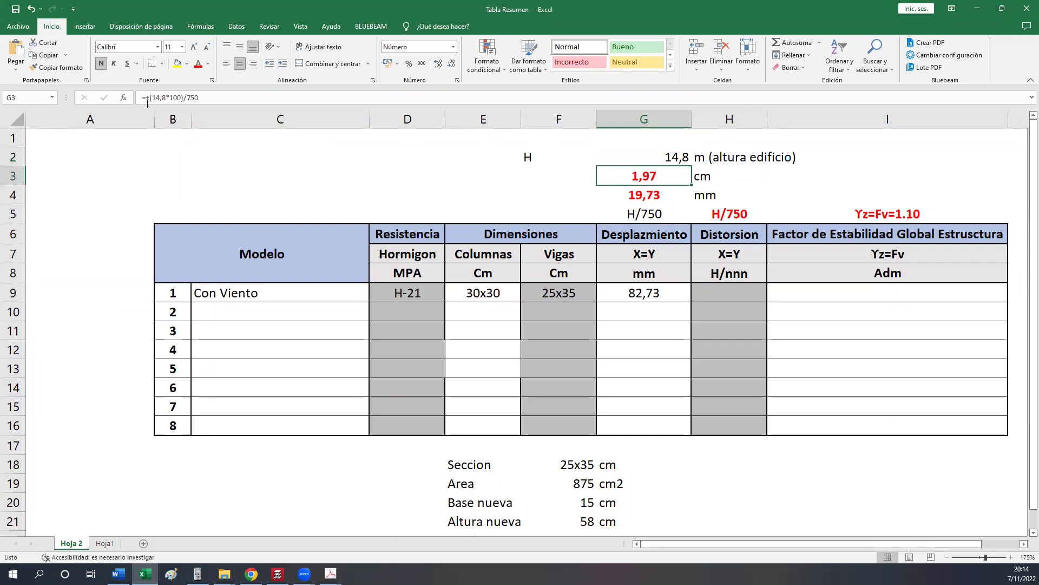
drag(187, 97, 210, 98)
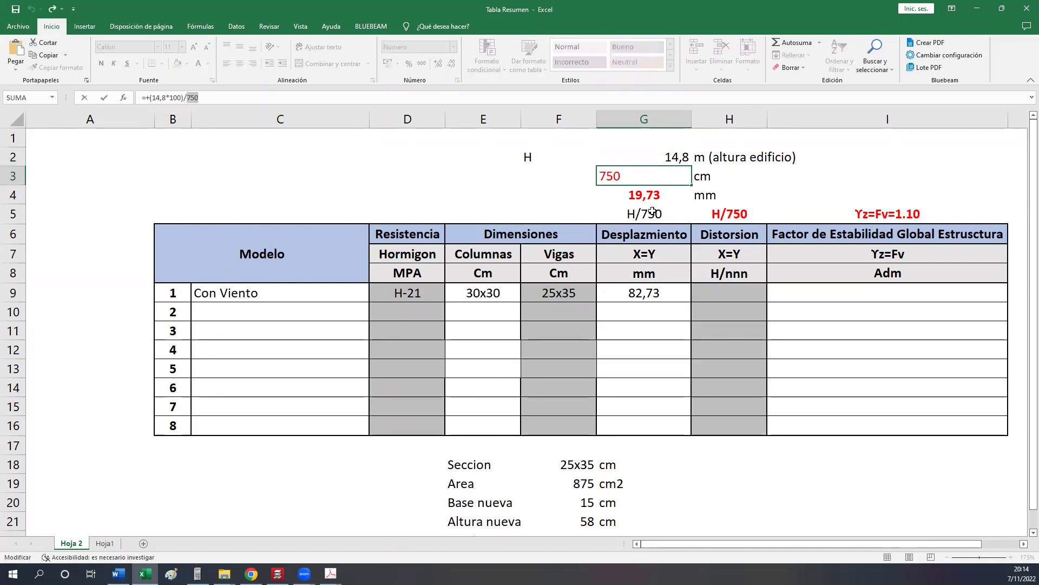
key(Return)
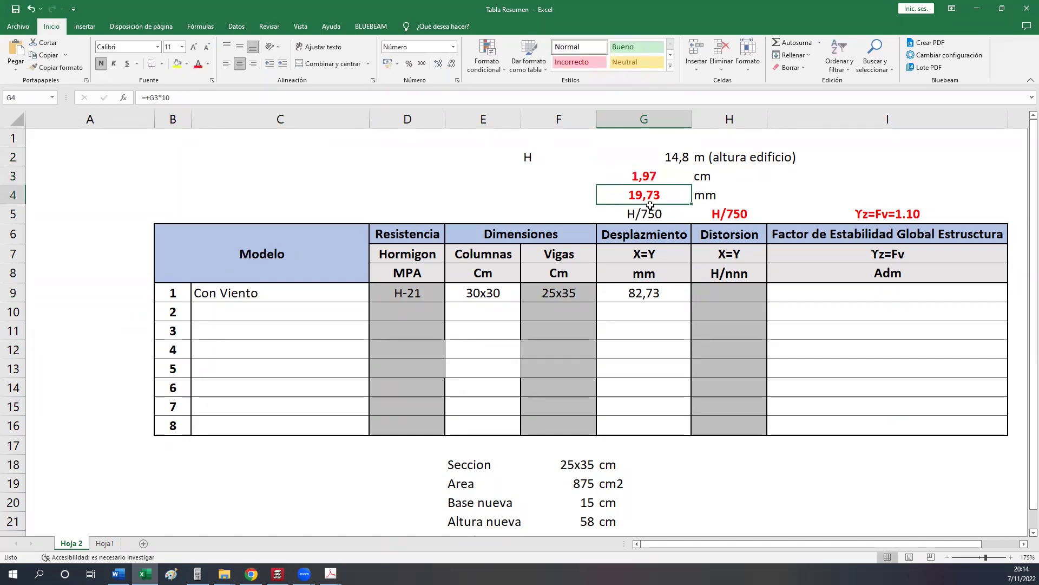
key(Up)
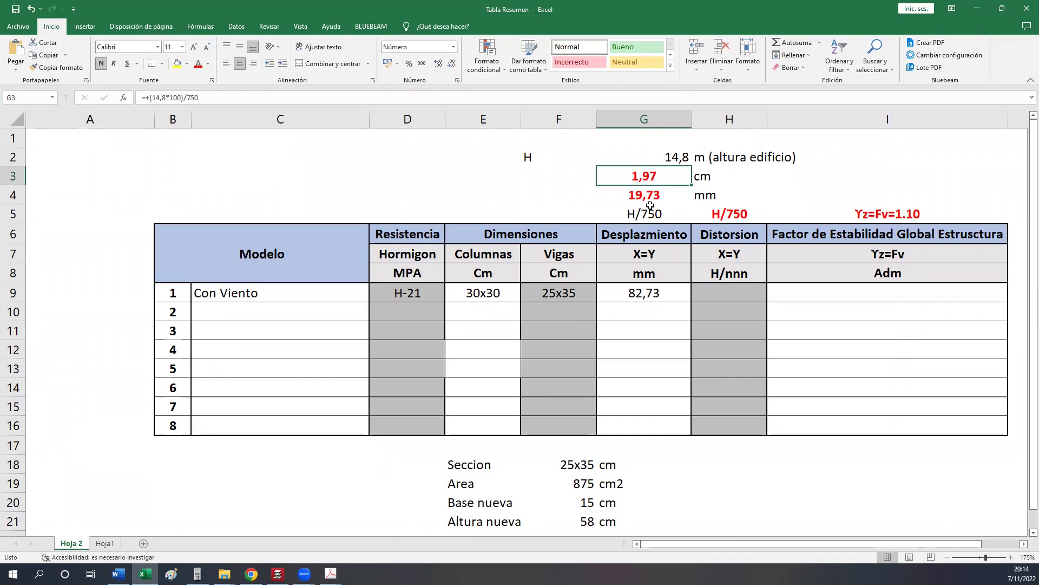
click(650, 204)
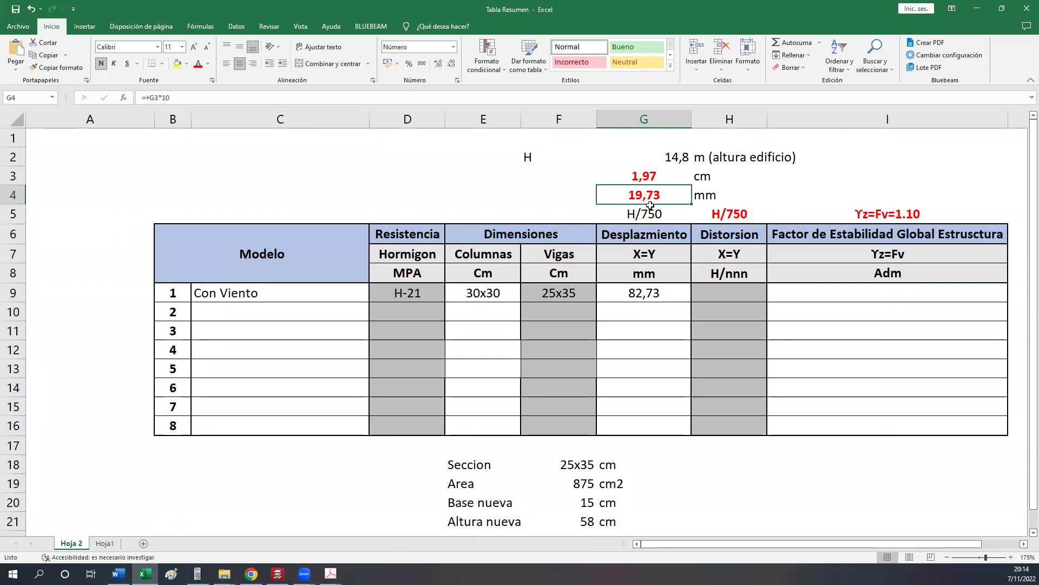
key(Return)
click(666, 296)
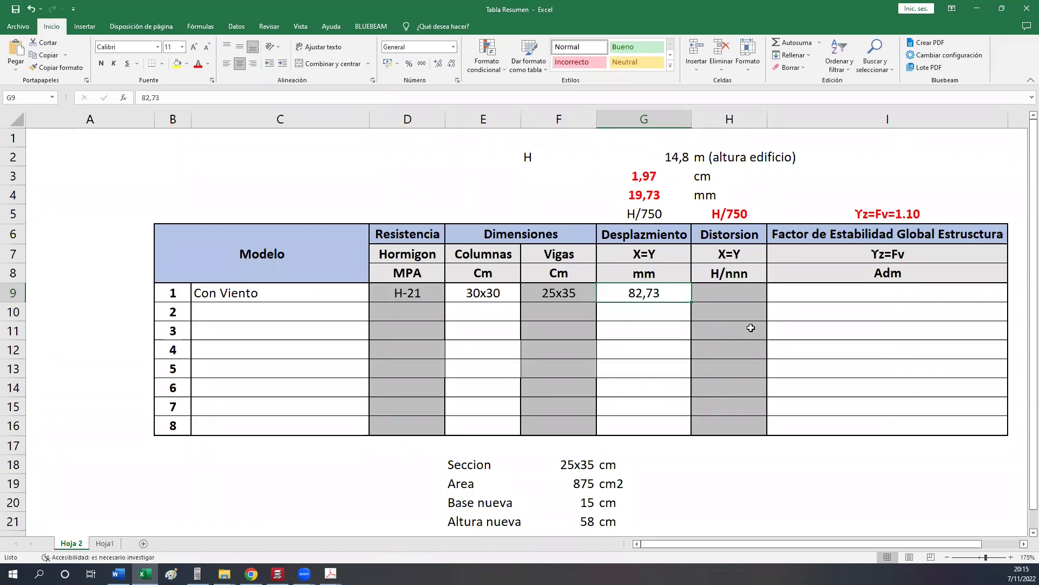
click(16, 12)
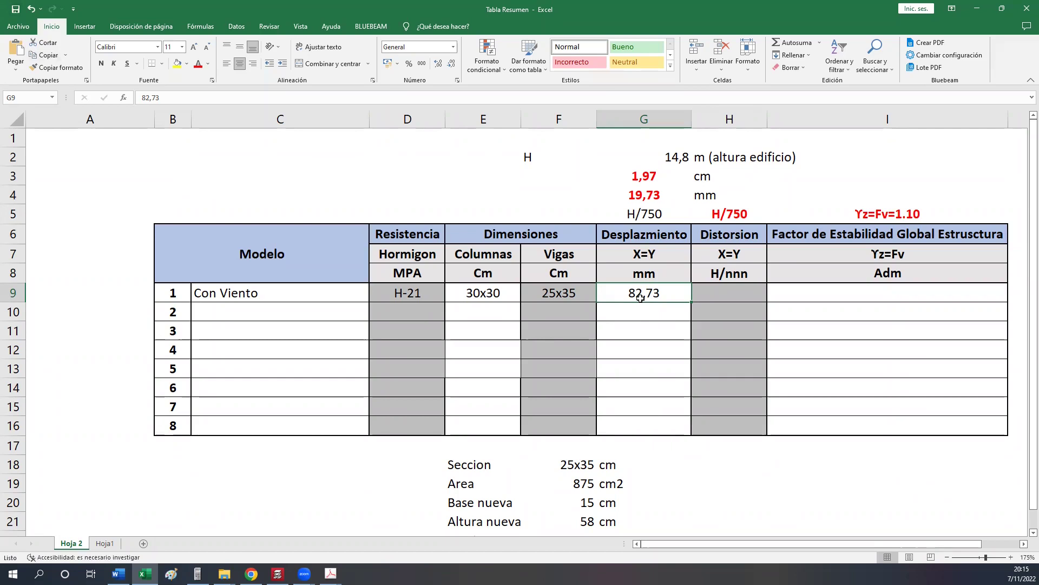
click(721, 217)
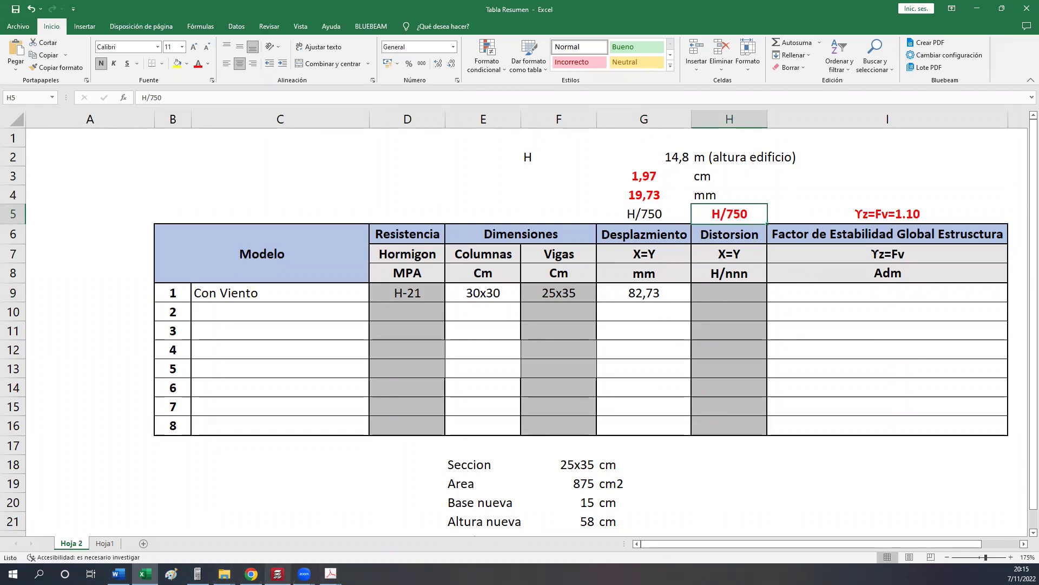
Return to CYPECAD, close the displacements report and open the maximum distortion report for column C1.
click(277, 574)
key(Escape)
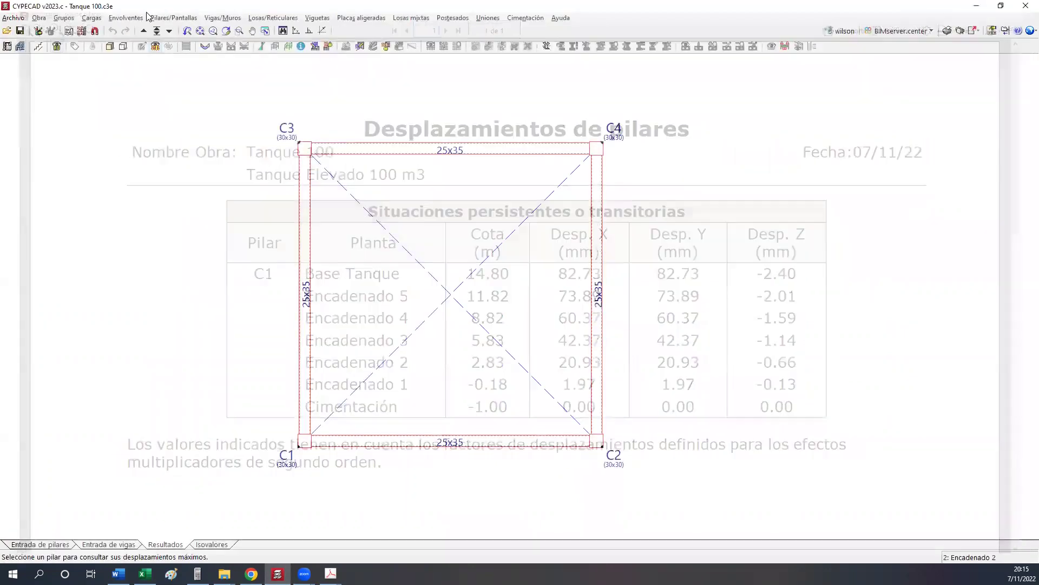
click(136, 17)
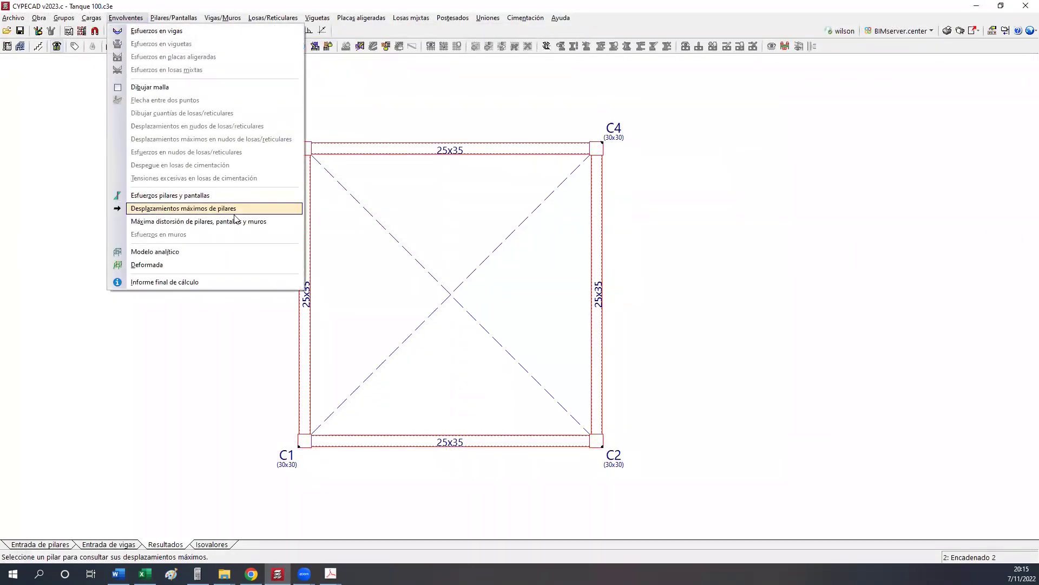
click(193, 222)
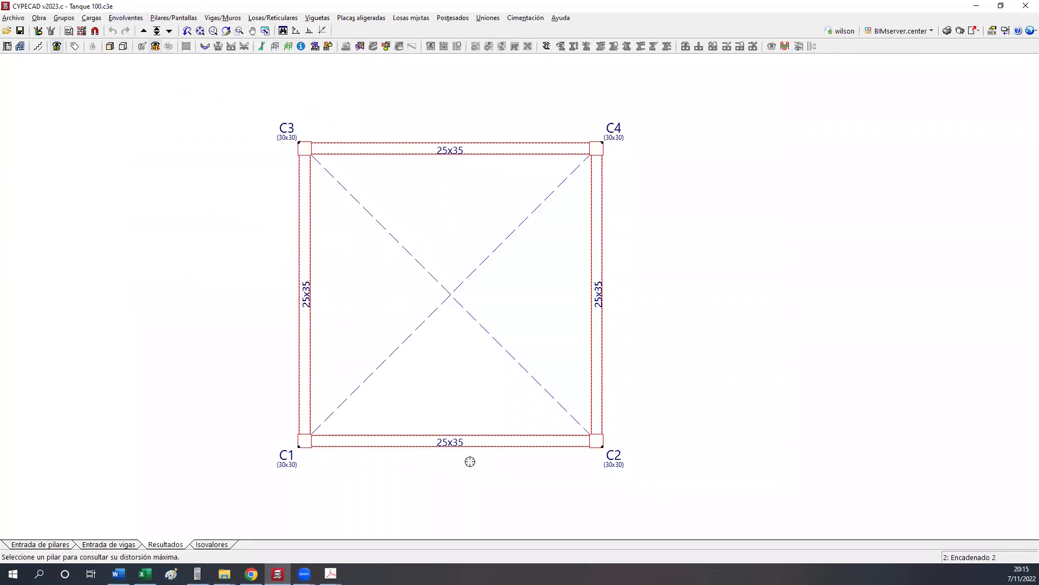
click(299, 445)
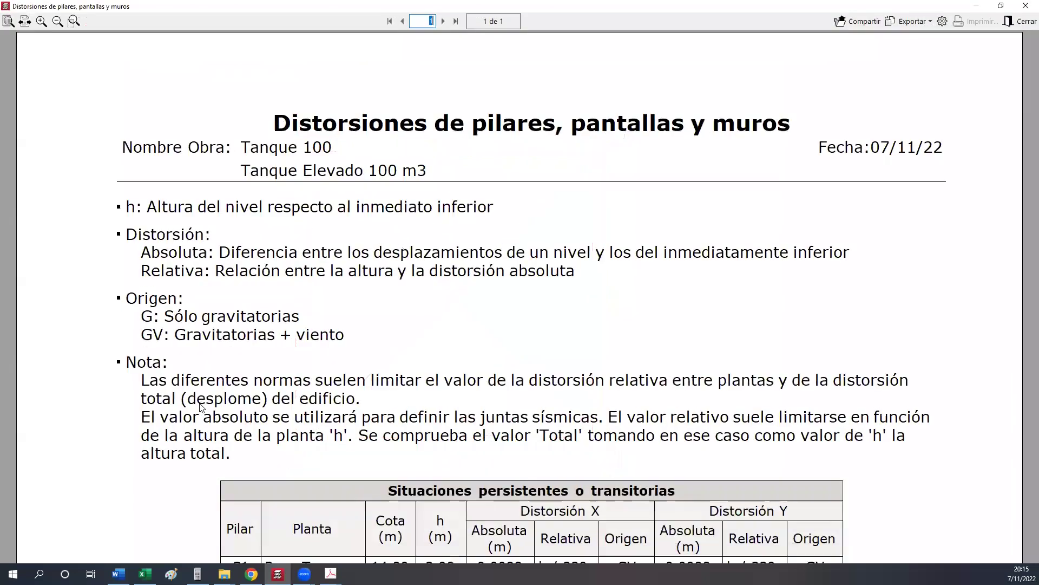
Examine the distortion report down to the maximum total drift of the columns in the X and Y directions.
scroll(200, 406, down, 6)
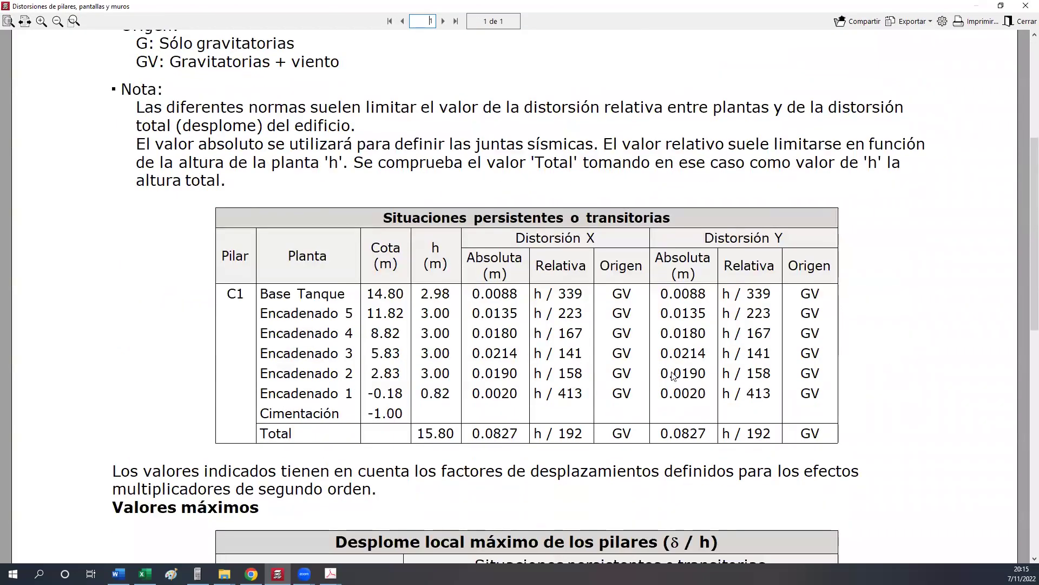
scroll(670, 409, down, 7)
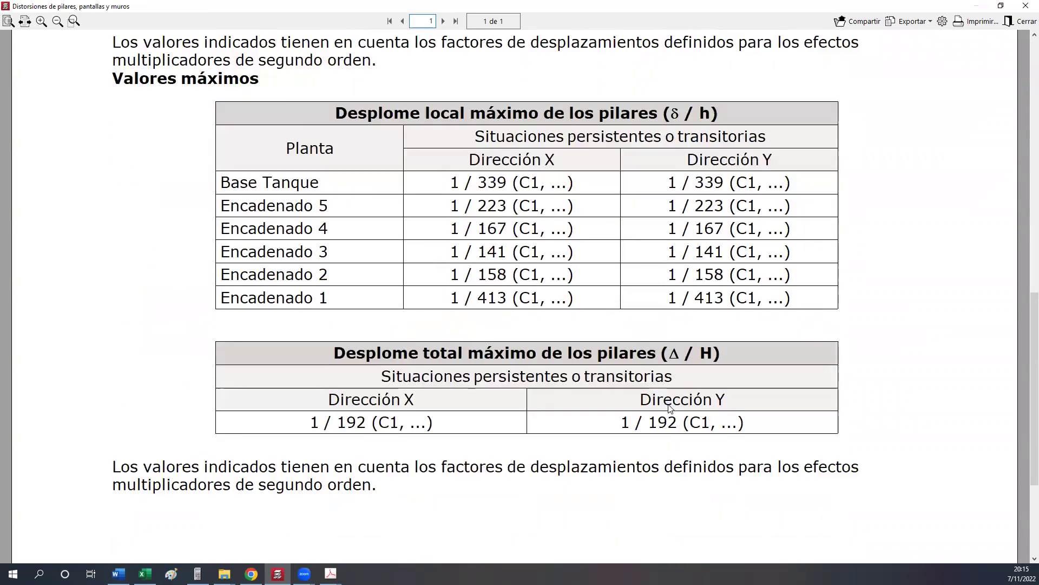
scroll(668, 409, up, 1)
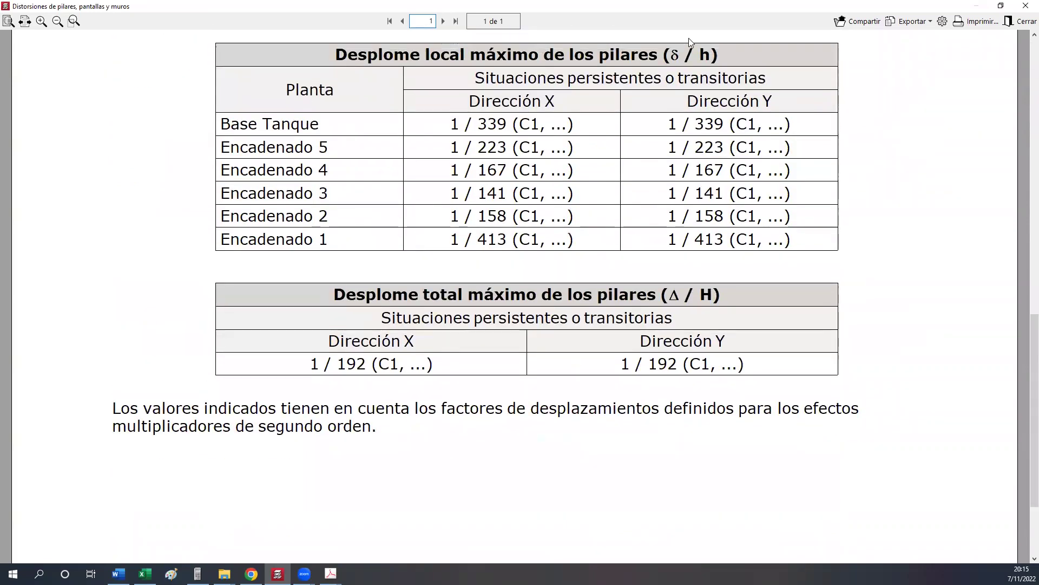
mouse_move(214, 278)
mouse_down()
mouse_move(701, 405)
mouse_move(824, 404)
mouse_move(843, 382)
mouse_up()
mouse_move(303, 353)
mouse_down()
mouse_move(466, 382)
mouse_move(453, 378)
mouse_up()
mouse_move(603, 348)
mouse_down()
mouse_move(815, 384)
mouse_move(761, 378)
mouse_up()
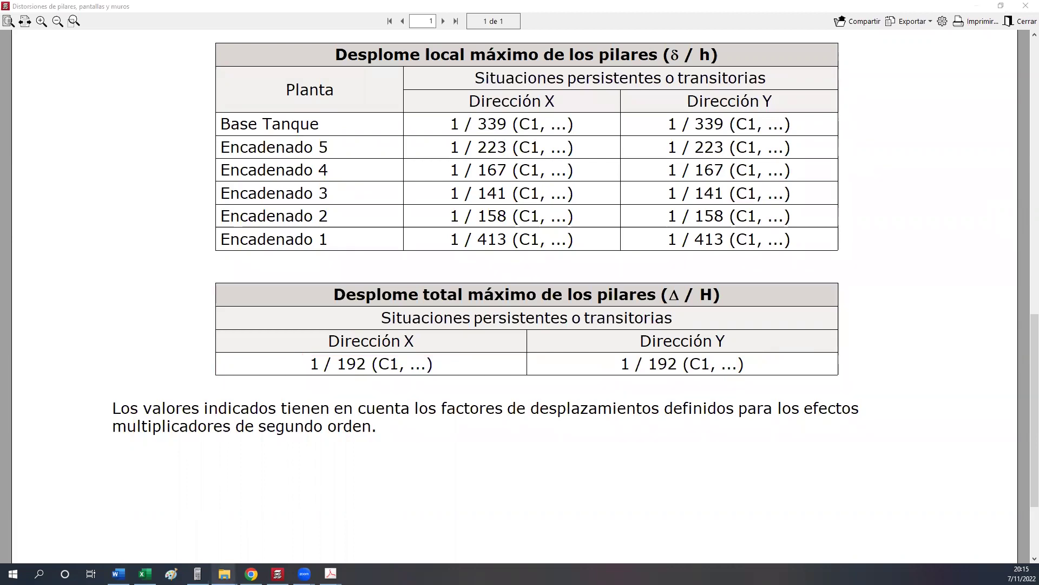
Switch to the Excel summary table and enter H/192 as model 1's distortion.
click(144, 573)
click(723, 270)
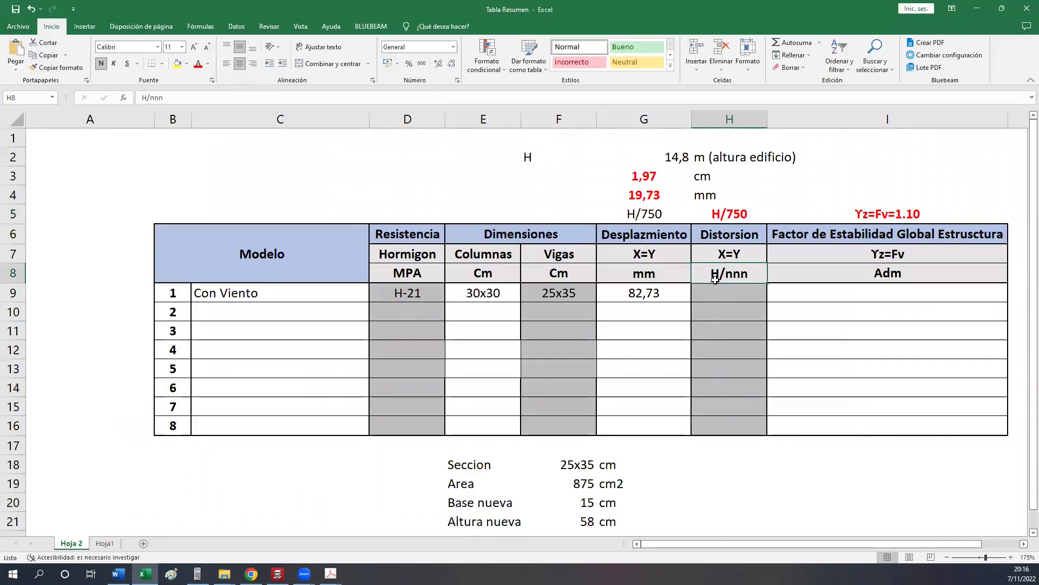
click(716, 296)
text(H/192)
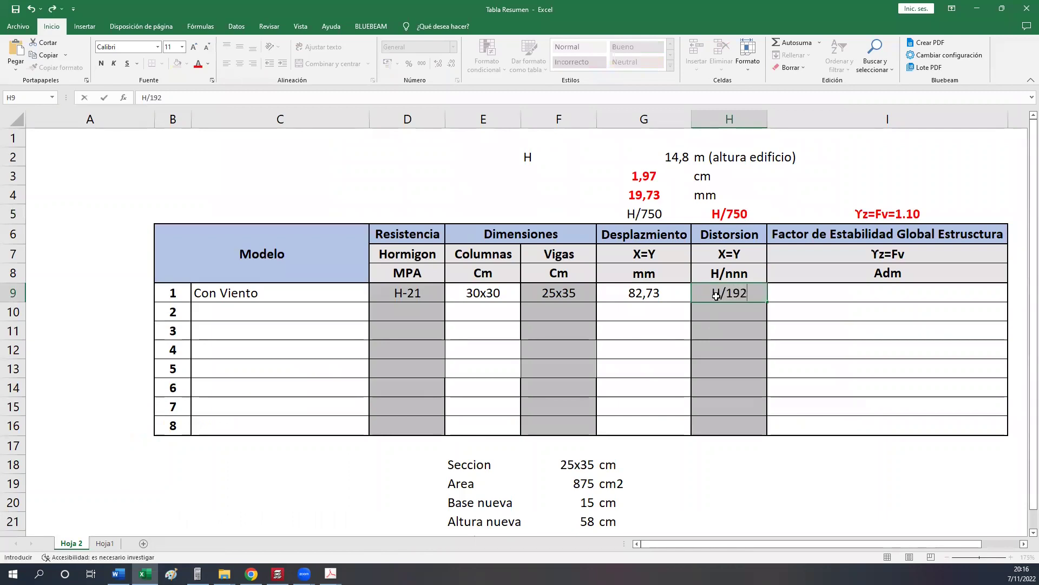
key(Return)
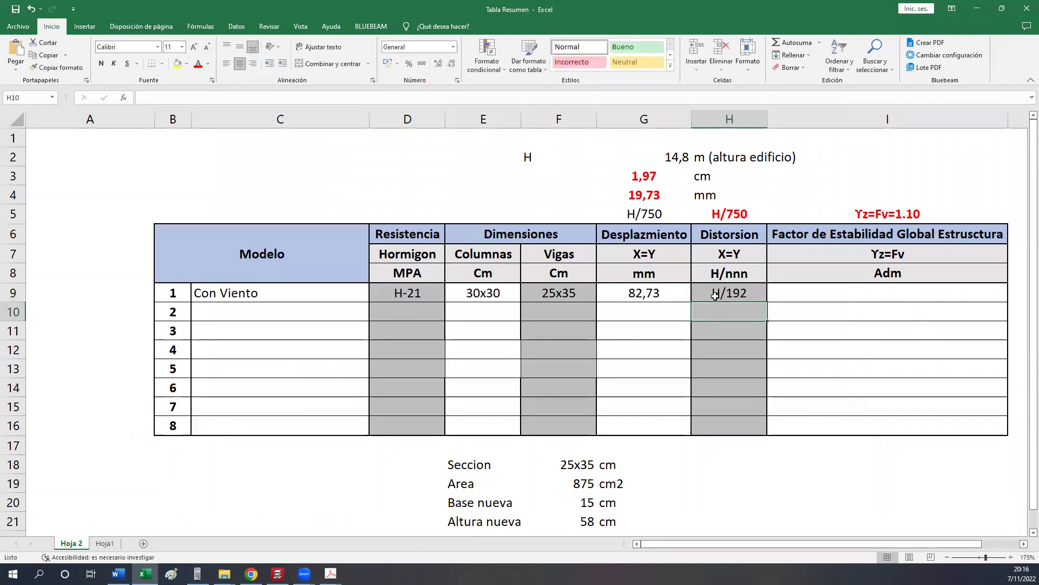
Compare model 1's distortion with the H/750 limit above its column, and check the model's displacement cell.
click(716, 296)
click(713, 214)
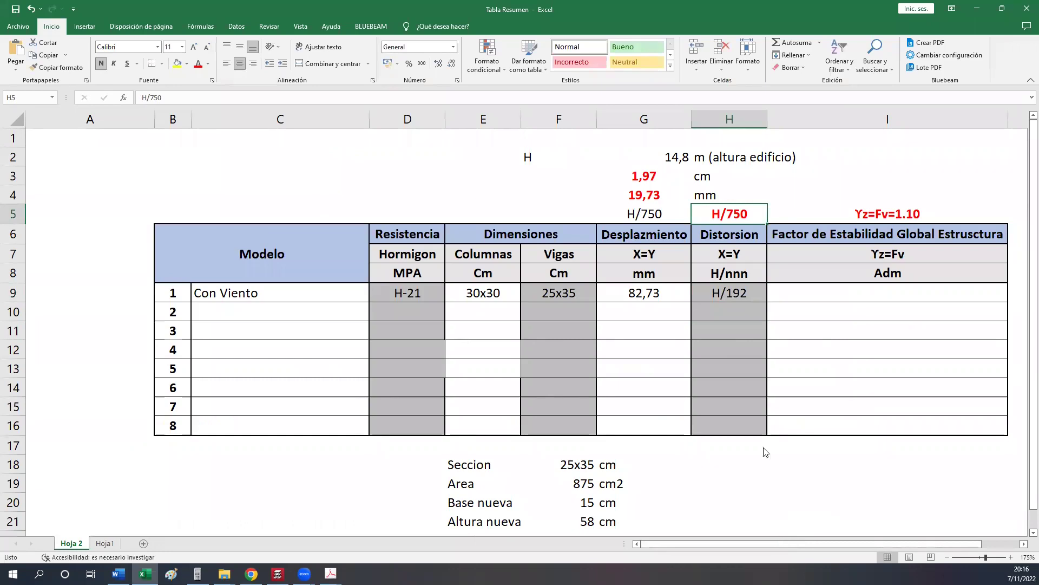
click(741, 295)
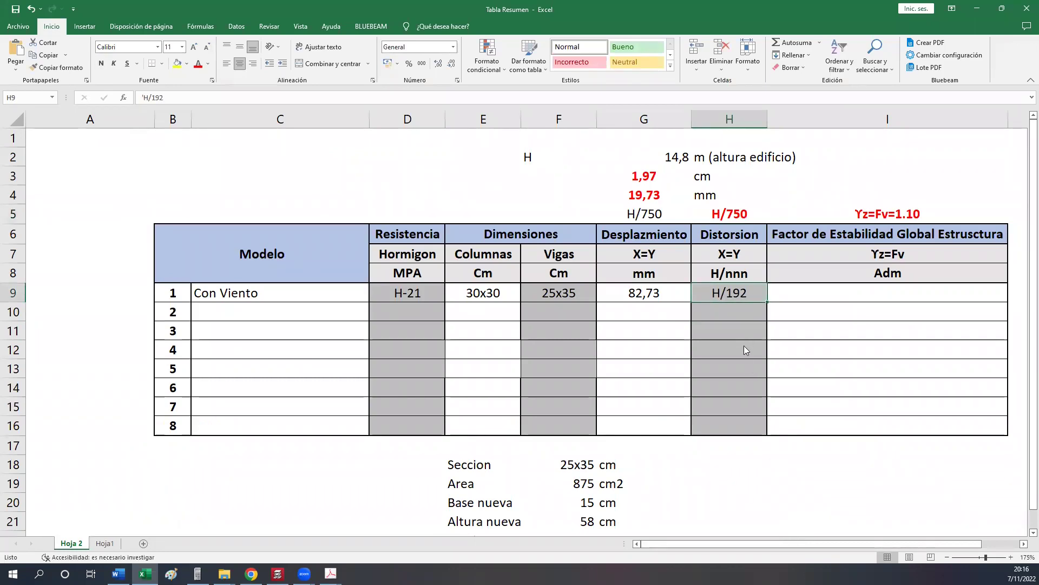
click(653, 300)
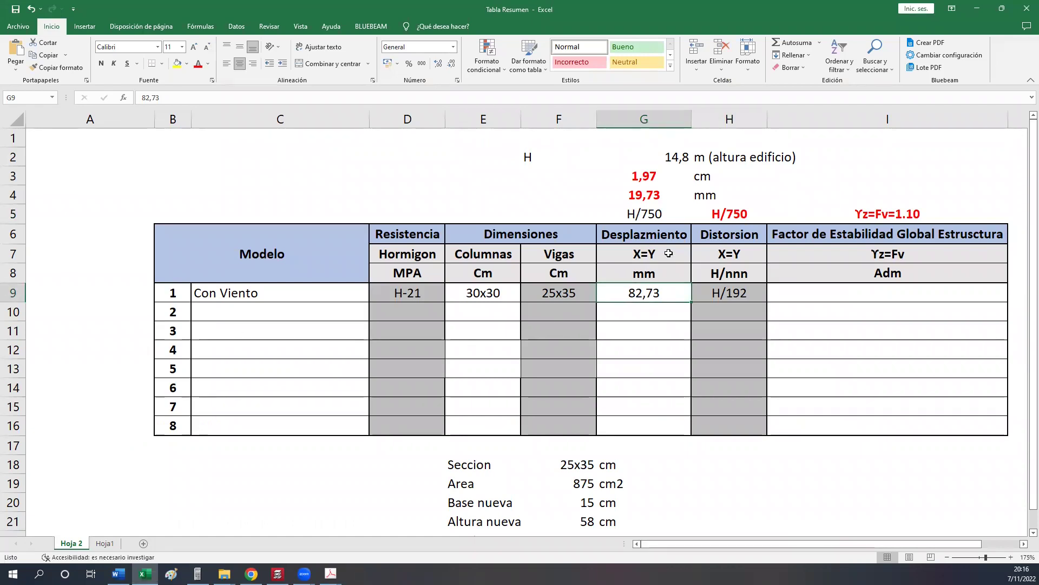
Check model 1's distortion and compare its displacement with the millimetre limit above the displacement column.
click(730, 297)
click(657, 295)
click(731, 295)
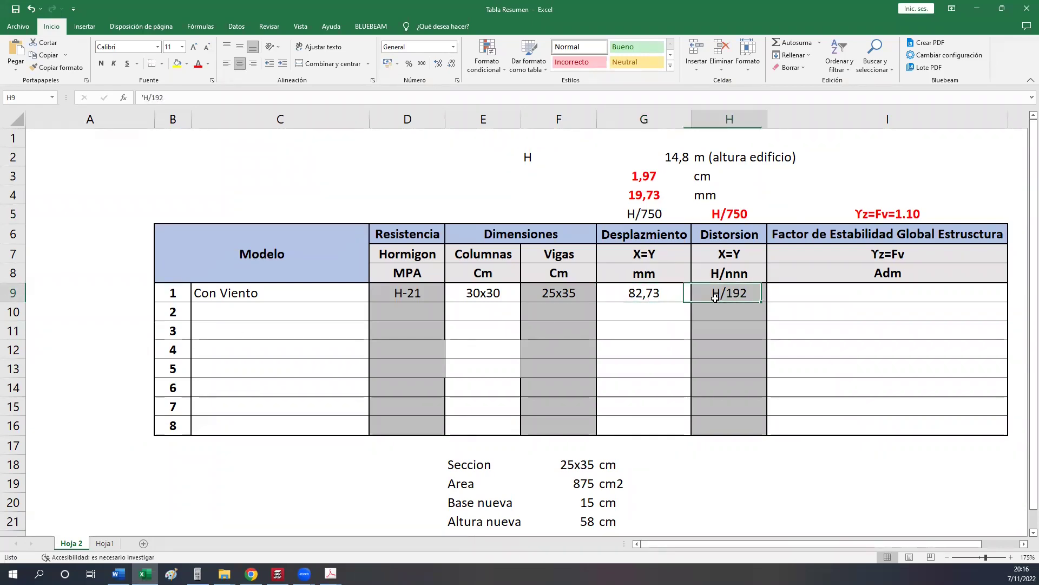
click(640, 198)
click(664, 290)
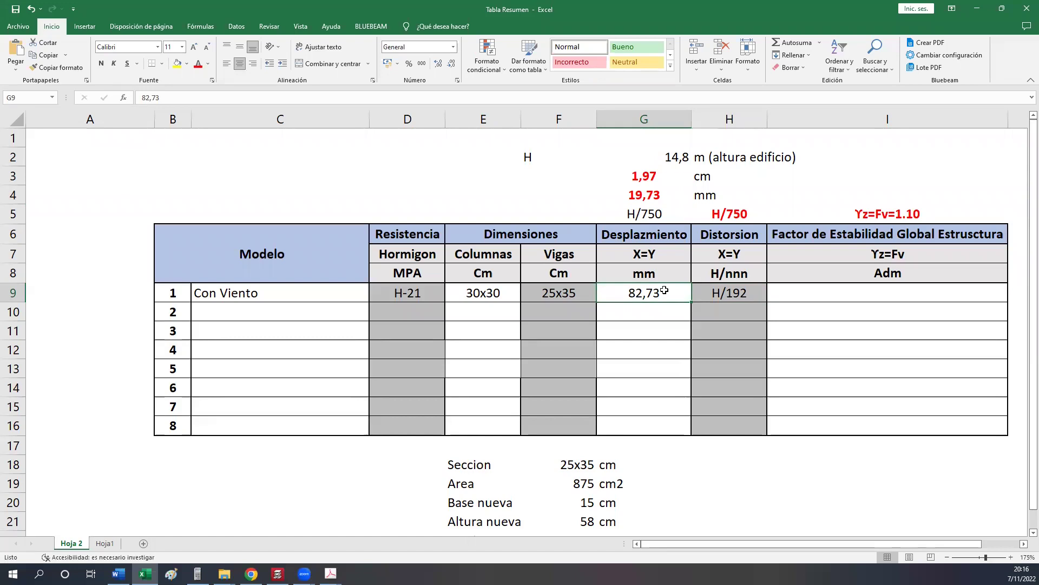
Review the Yz=Fv limit of the global stability factor column alongside model 1's empty factor cell and its distortion.
click(811, 299)
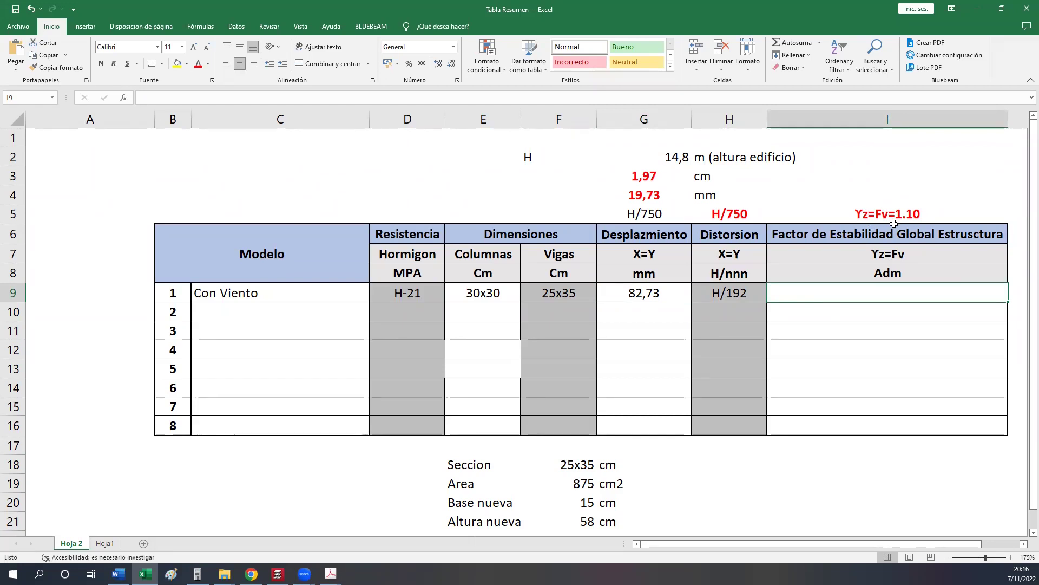
click(923, 215)
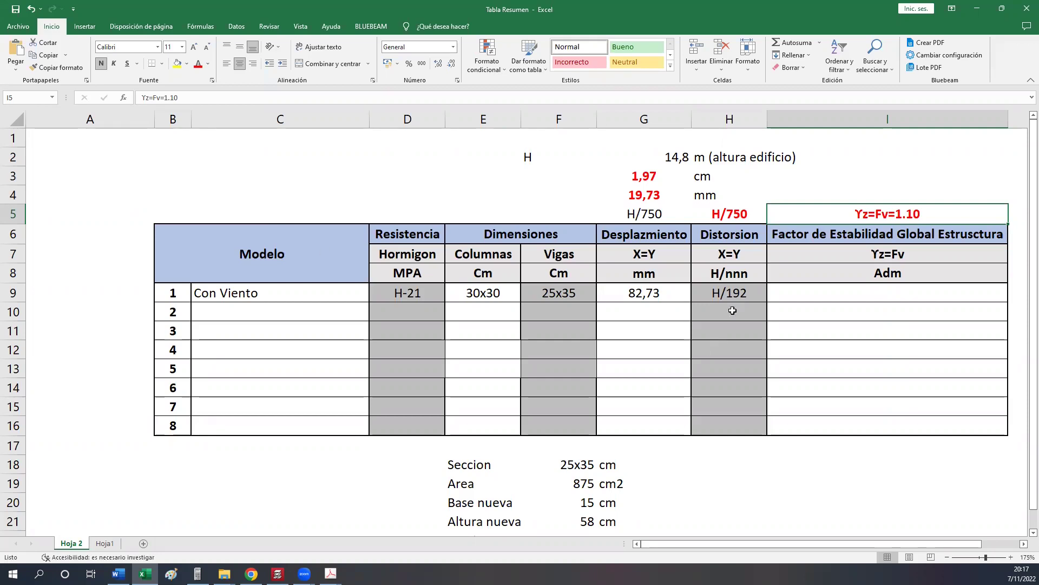
click(793, 296)
click(865, 218)
click(852, 285)
click(734, 299)
click(772, 295)
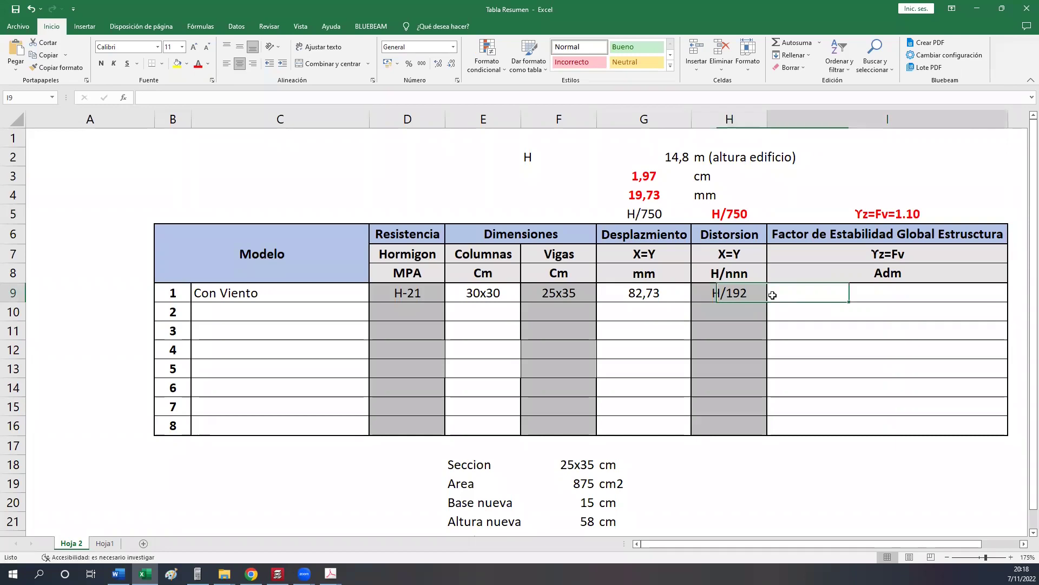
click(844, 328)
click(818, 296)
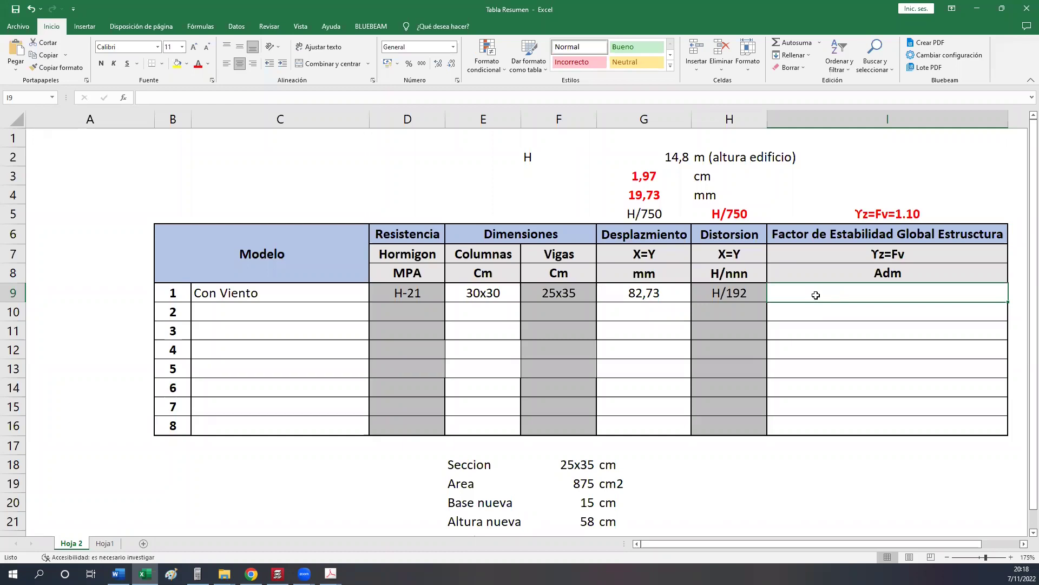
click(885, 216)
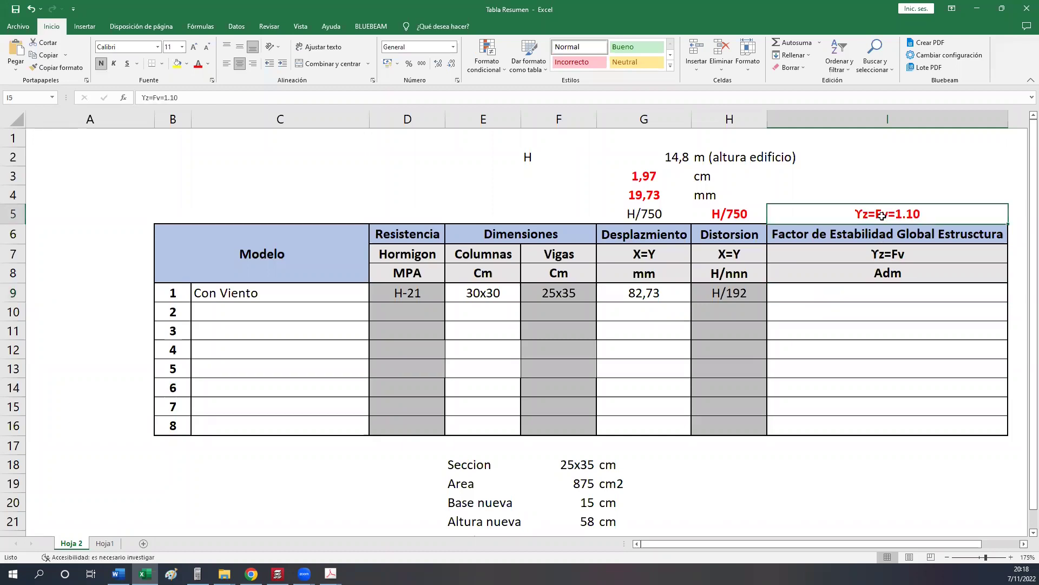
click(831, 295)
click(862, 215)
click(821, 286)
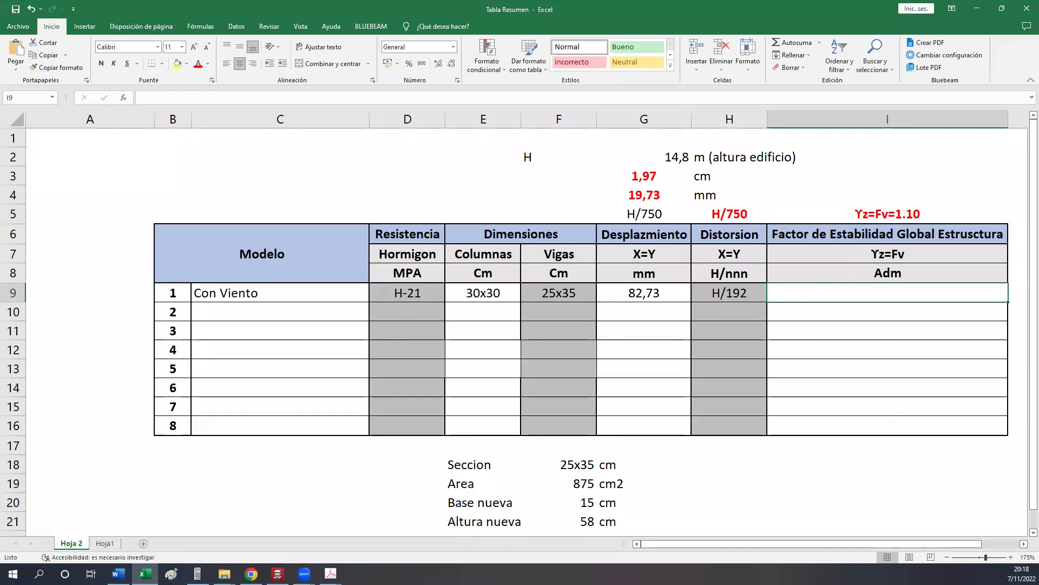
Switch to CYPECAD, close the distortion report and open the global stability analysis report.
click(278, 573)
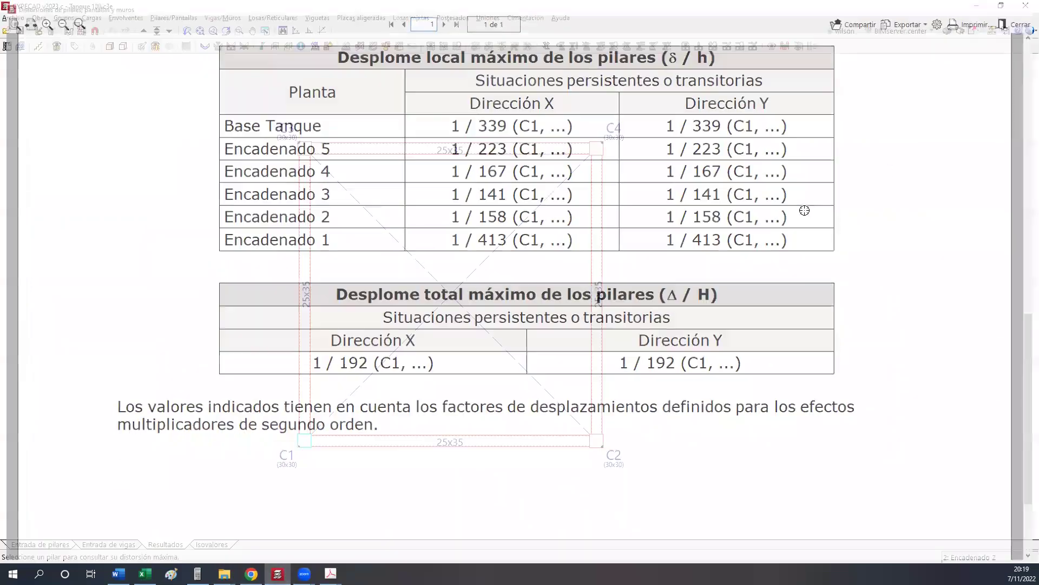
click(947, 31)
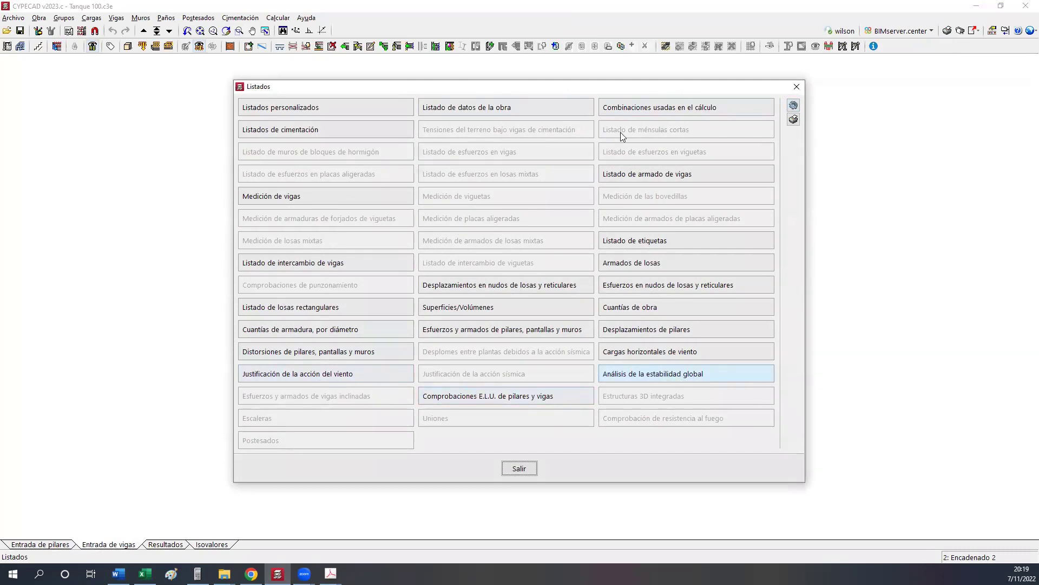
drag(598, 362, 775, 385)
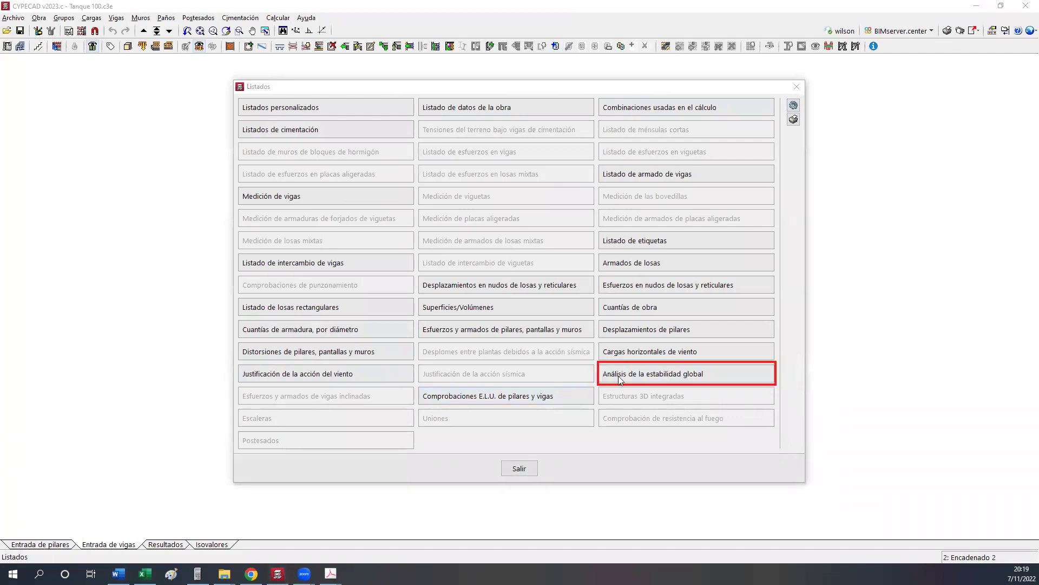
key(Escape)
click(691, 374)
Examine the global stability report down to the maximum ratios between amplified and unamplified load coefficients for each wind case.
scroll(719, 376, down, 3)
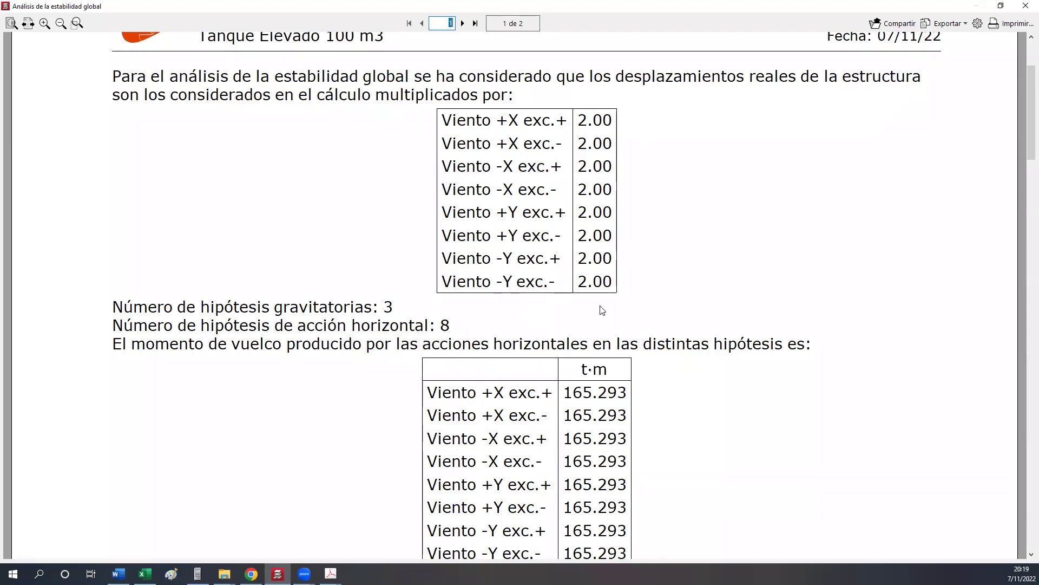
scroll(599, 302, down, 3)
scroll(599, 285, up, 2)
scroll(232, 246, down, 4)
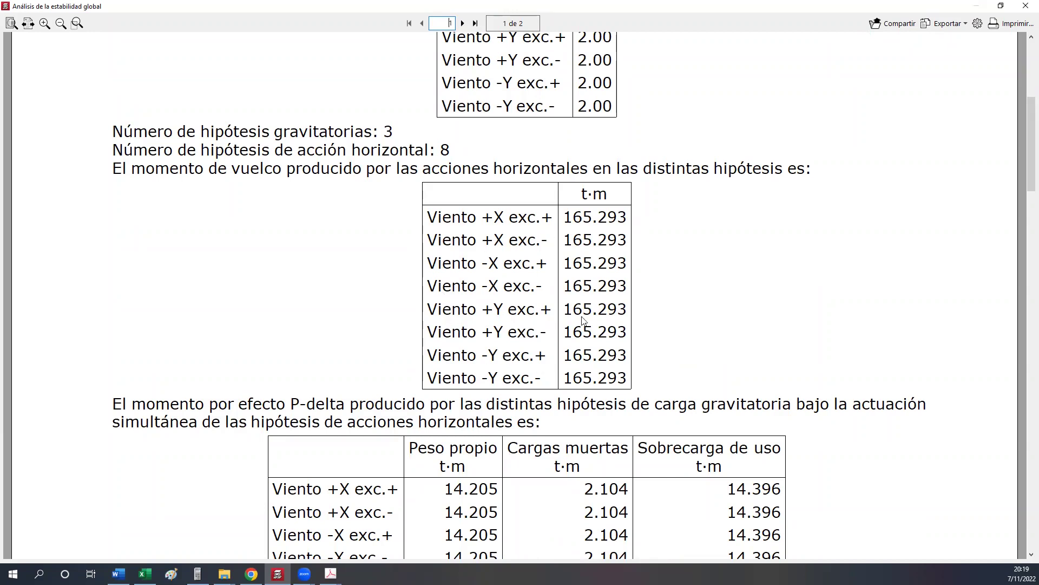
scroll(530, 304, down, 3)
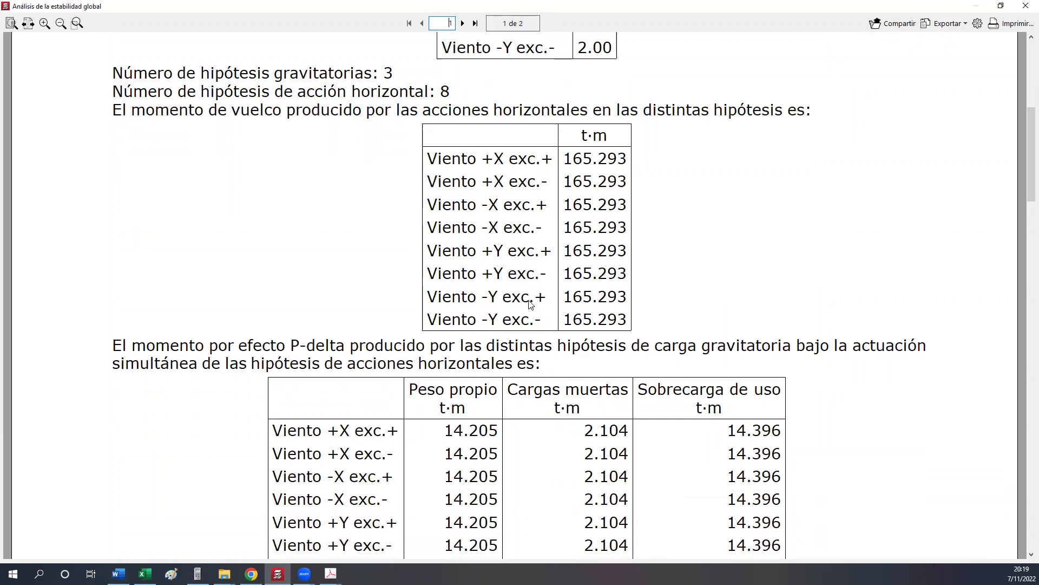
scroll(530, 304, down, 9)
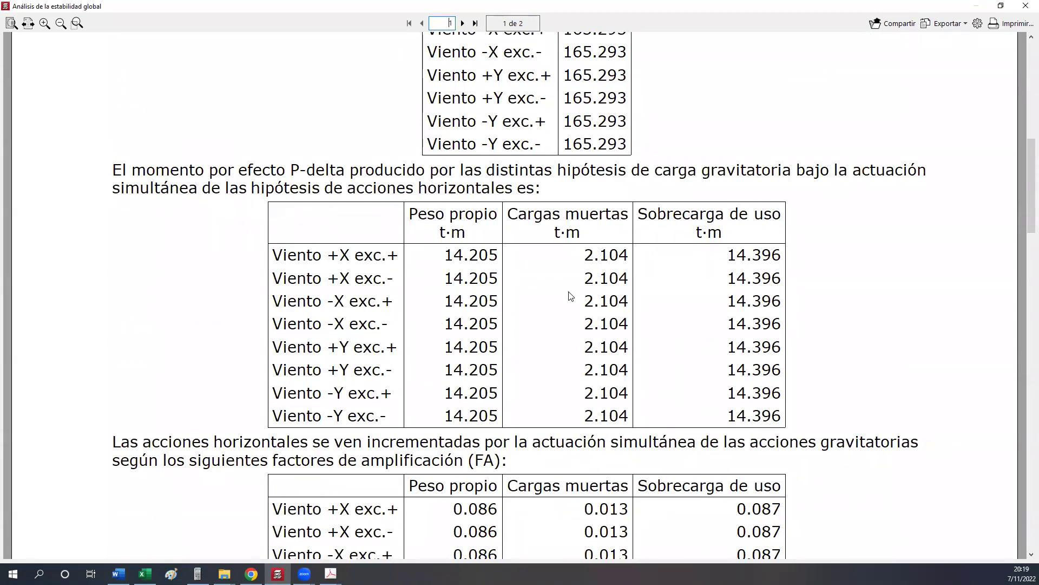
scroll(573, 296, down, 1)
scroll(411, 318, down, 2)
scroll(413, 317, down, 8)
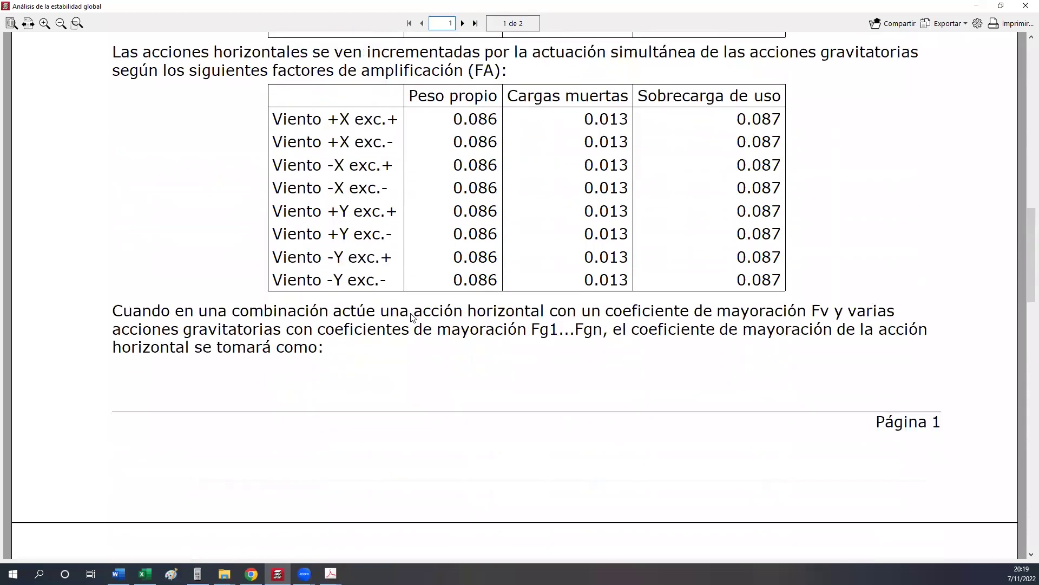
scroll(413, 318, down, 3)
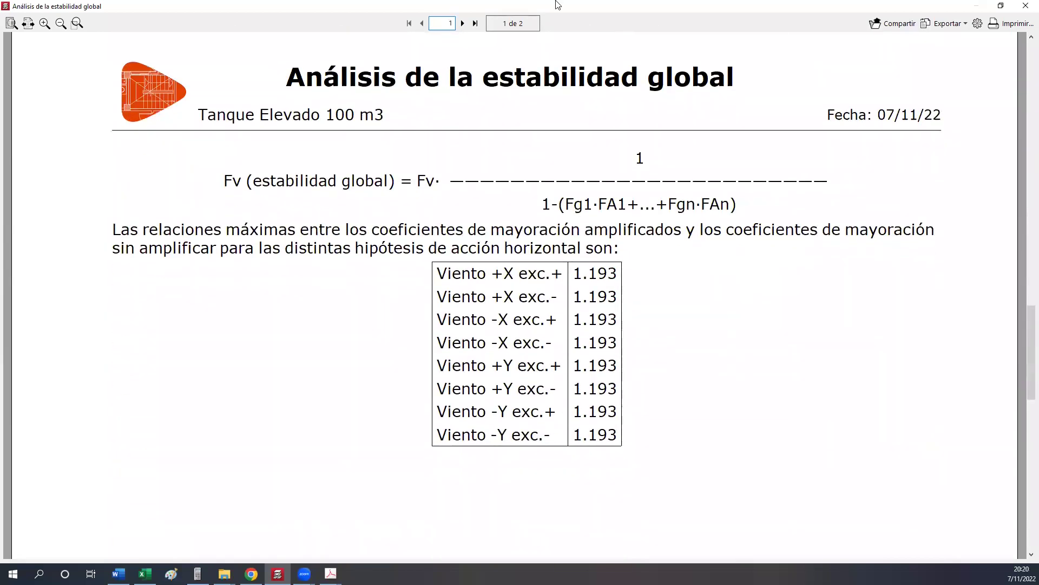
drag(427, 258, 628, 450)
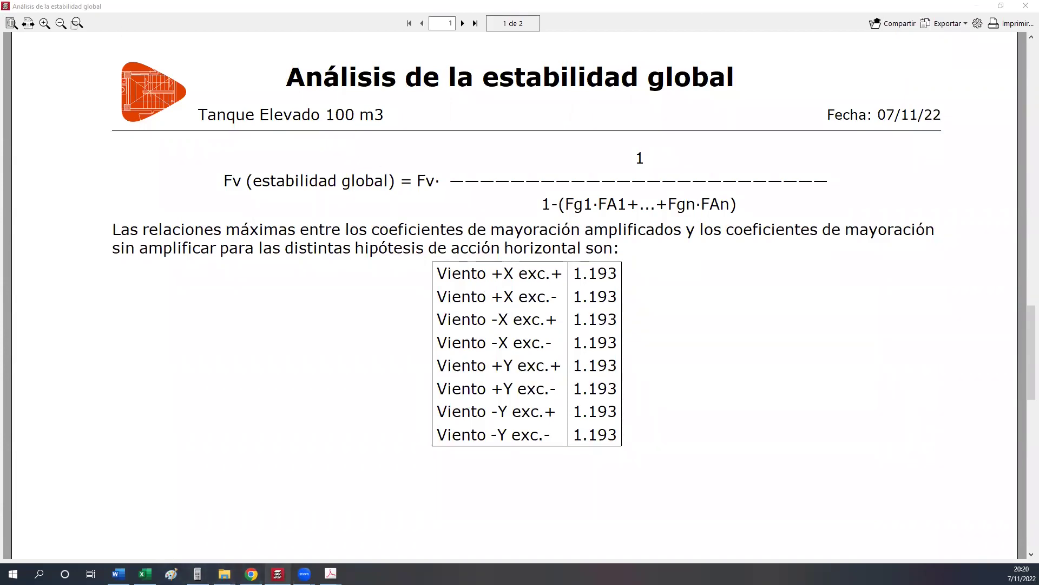
Switch to the Excel summary table, enter 1,193 as model 1's global stability factor and save the workbook.
click(144, 574)
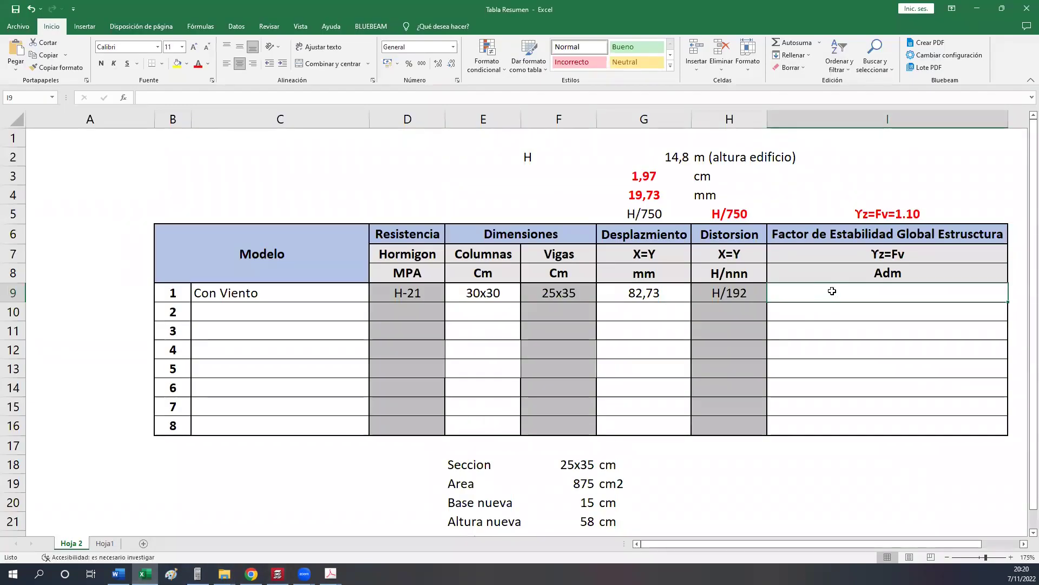
text(1,193)
key(Return)
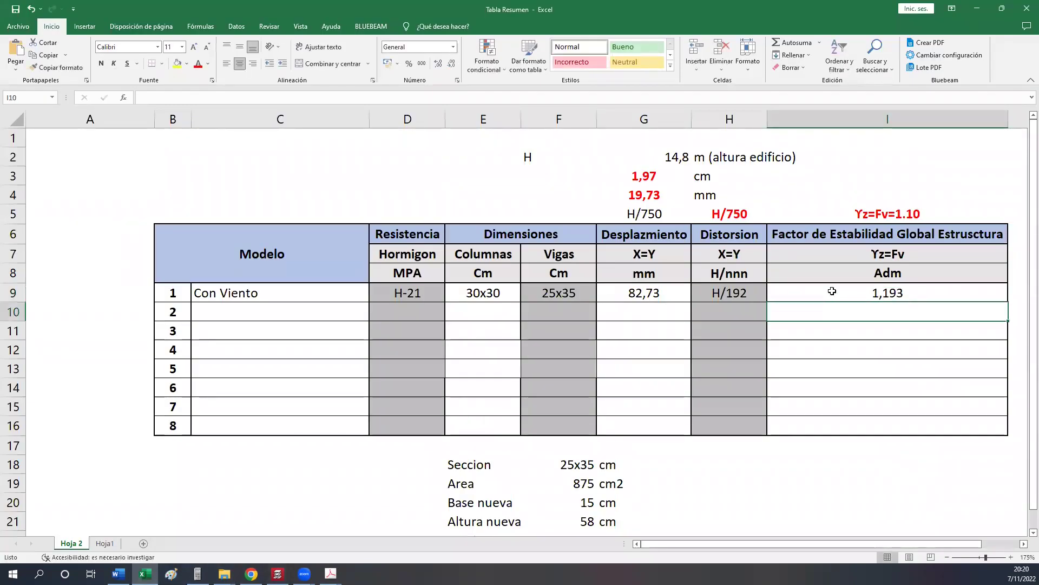
click(832, 292)
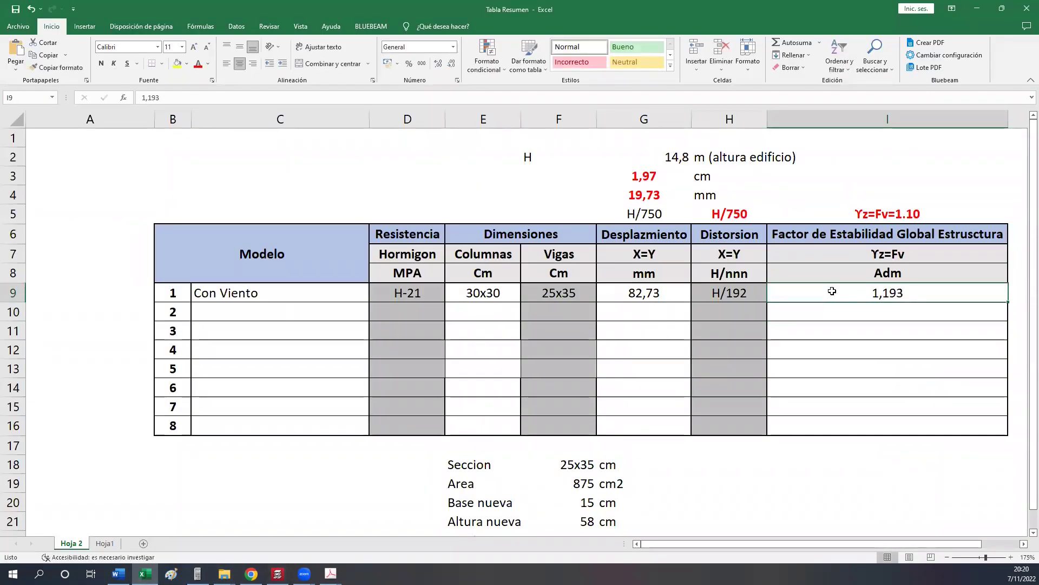
click(6, 13)
click(16, 9)
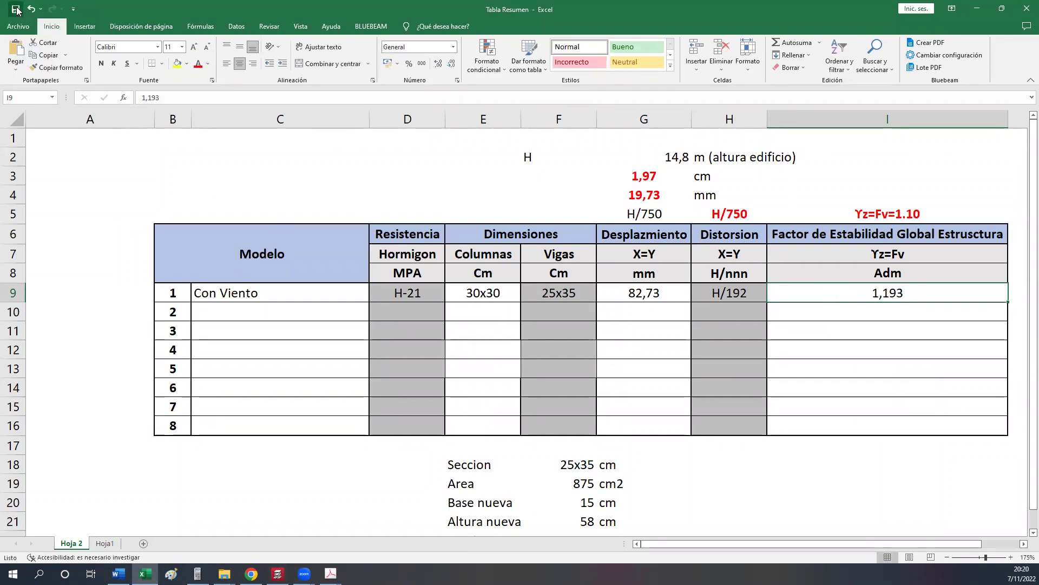
drag(274, 295, 905, 299)
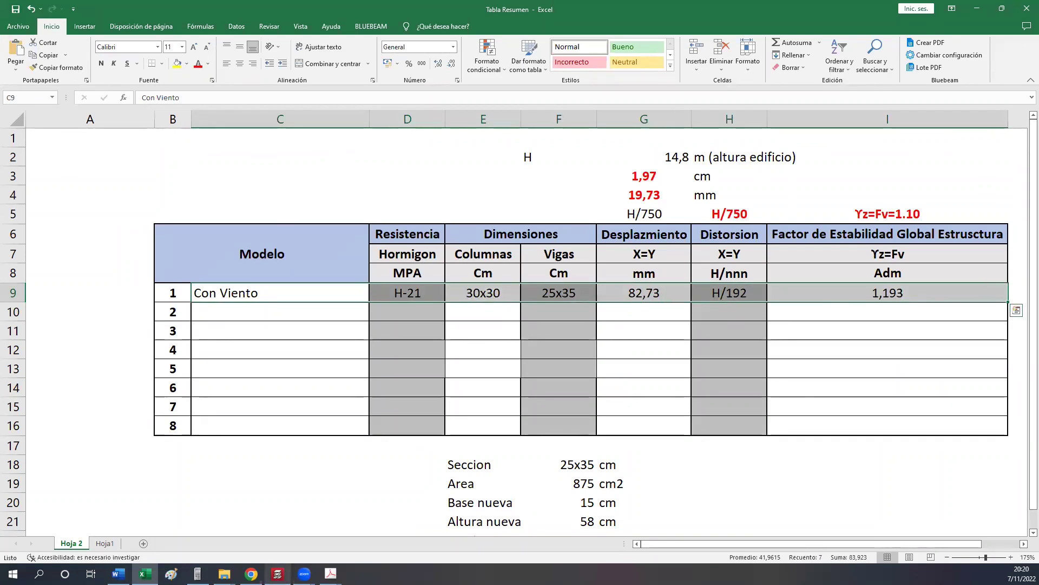
Switch to CYPECAD, close the stability report and the reports list, and display the foundation level (Cimentación).
click(278, 574)
click(1025, 6)
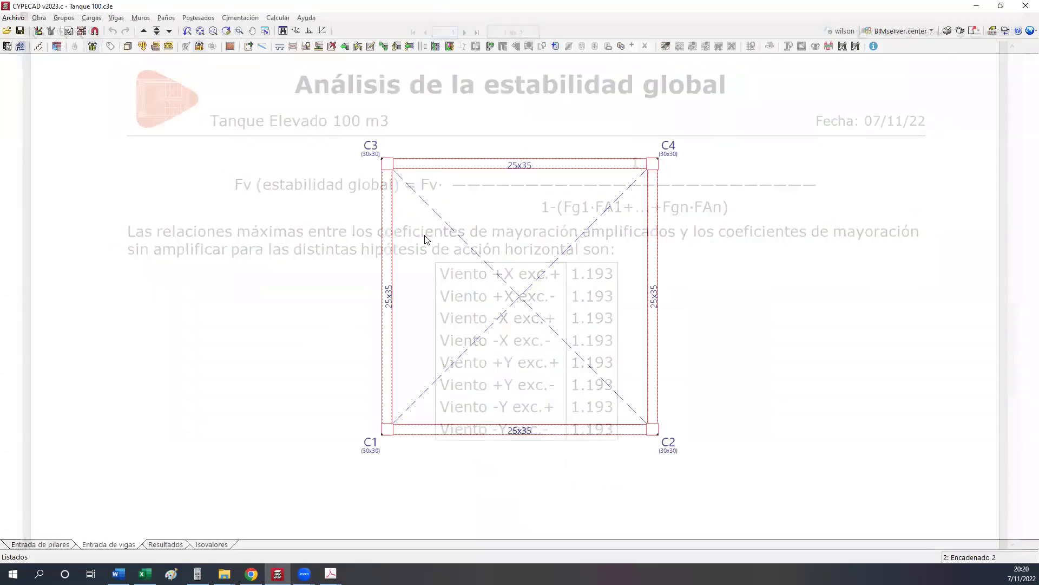
click(510, 466)
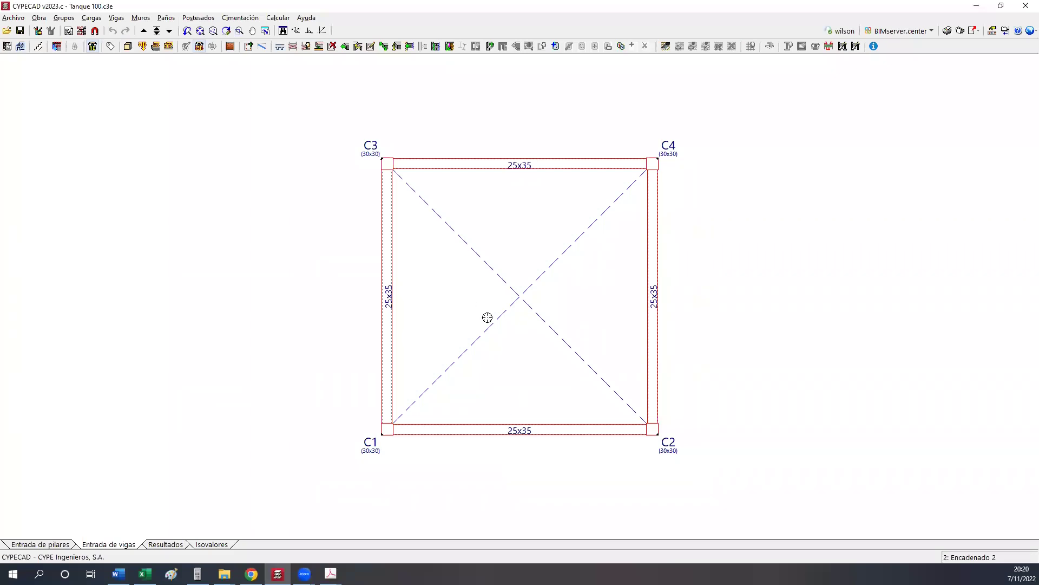
click(156, 30)
key(Return)
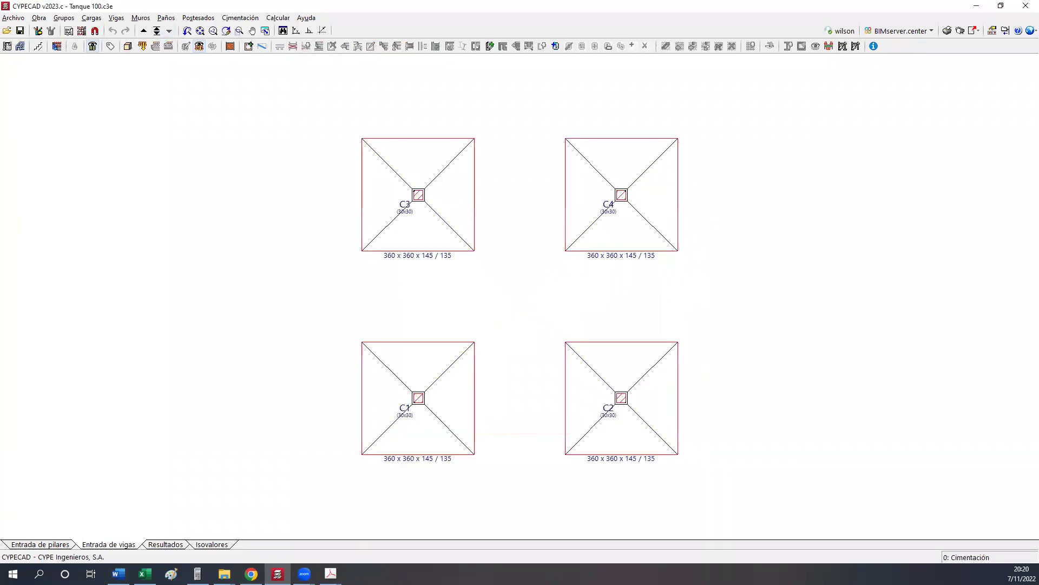
click(241, 17)
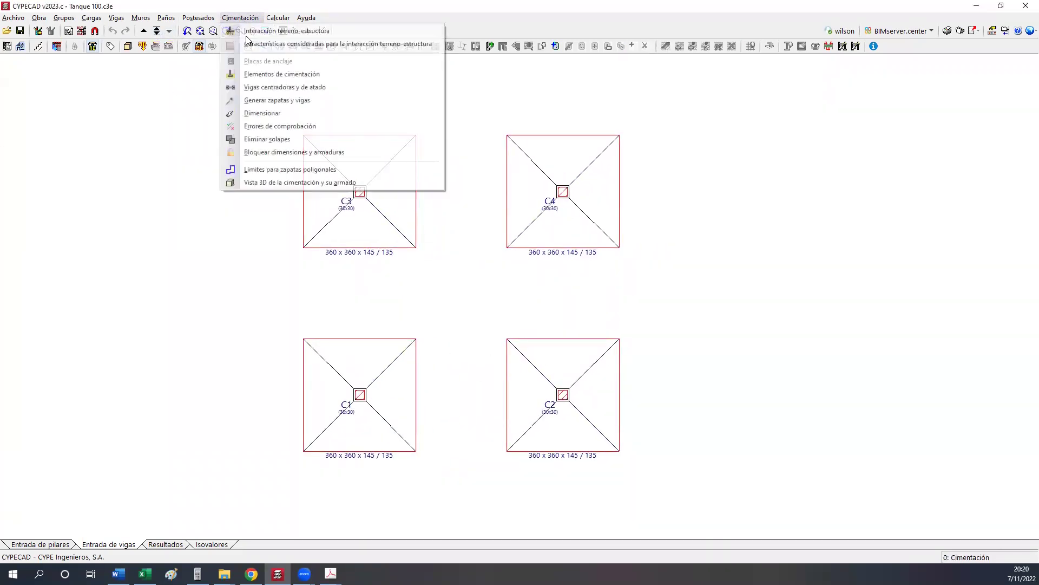
click(258, 74)
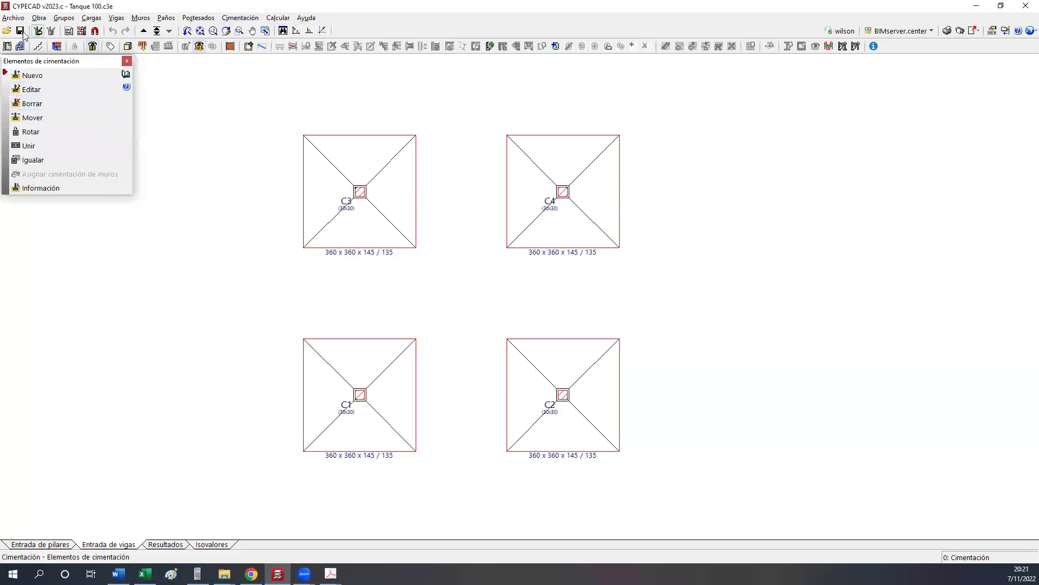
click(128, 47)
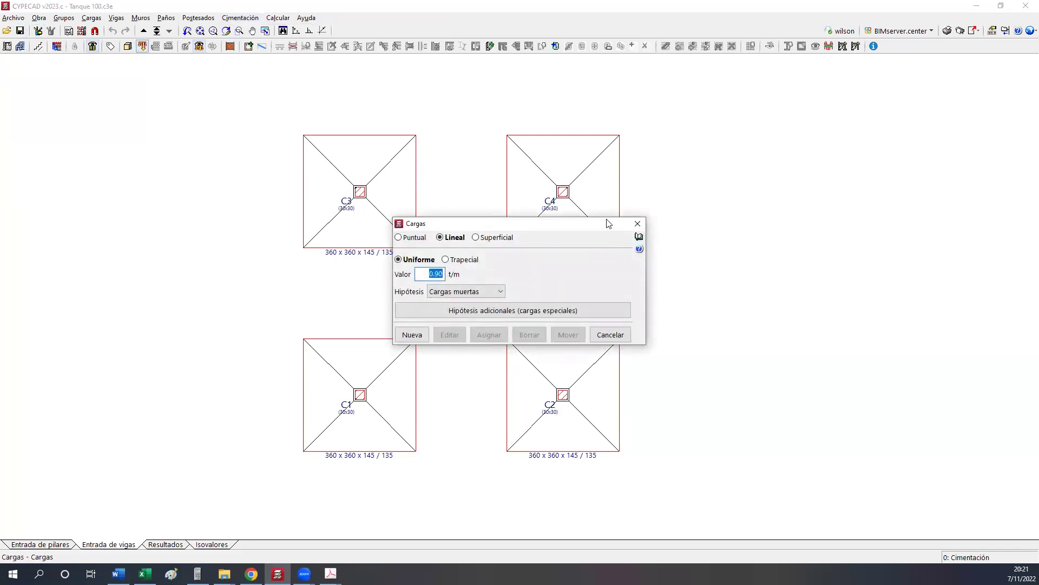
click(638, 223)
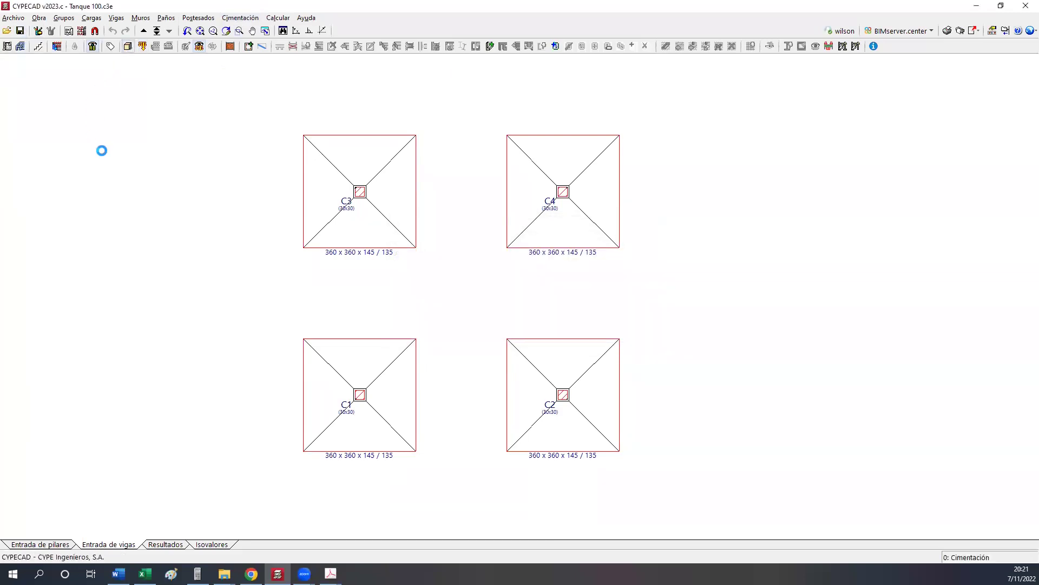
Look over the structure in the 3D view, then close that view.
drag(324, 259, 471, 342)
scroll(432, 261, up, 6)
click(1025, 7)
Open footing C1 for editing, view its dimensions and reinforcement drawing, and close it without changes.
click(240, 18)
click(256, 74)
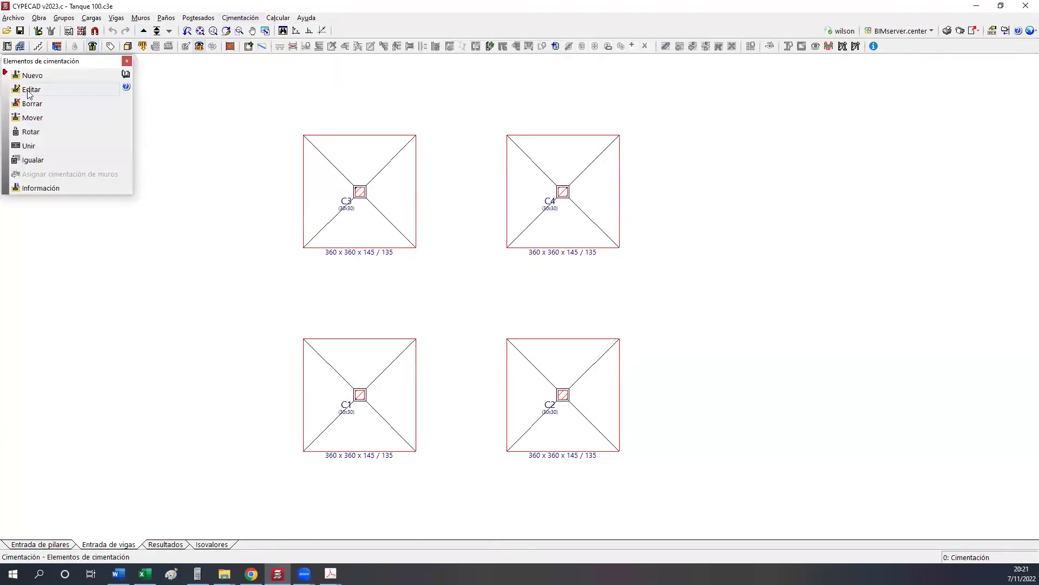
click(348, 397)
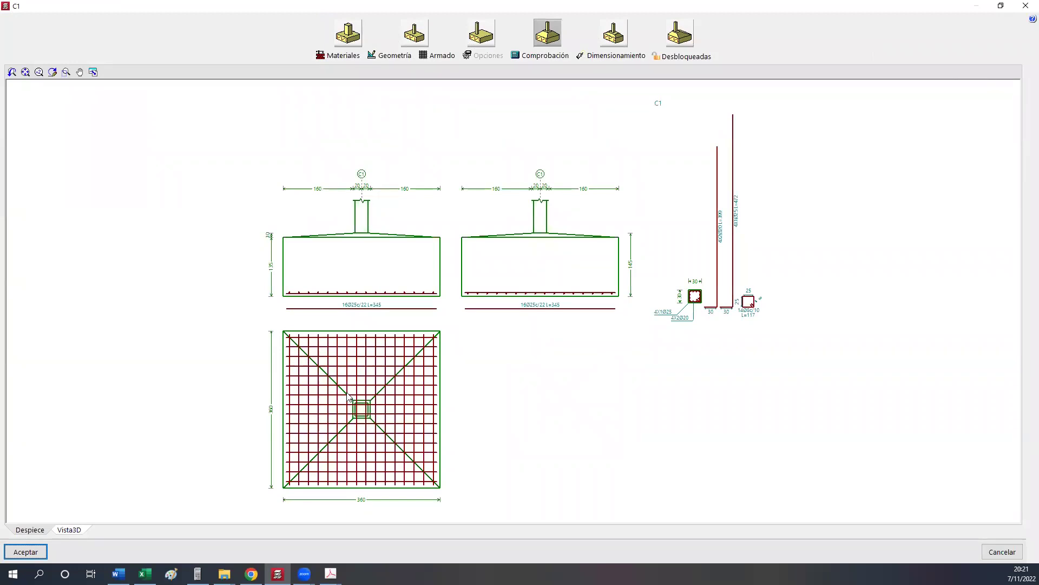
click(1026, 5)
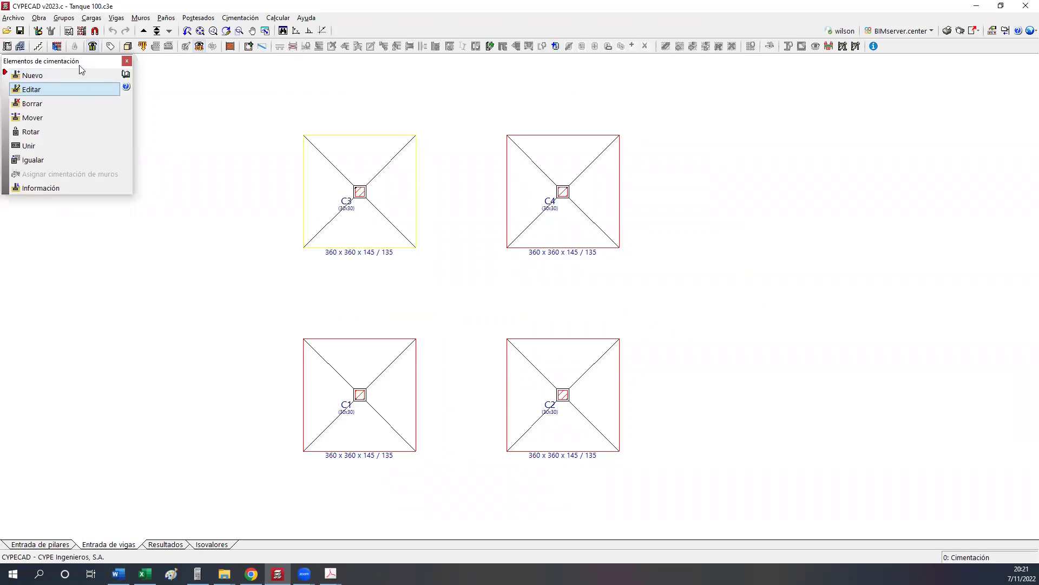
click(109, 49)
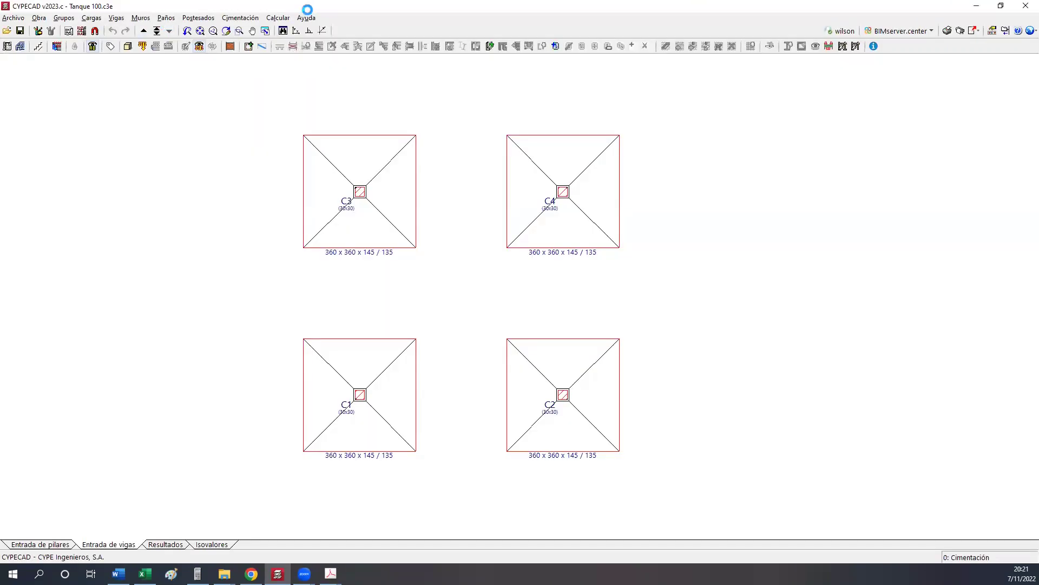
Open footing C1 for editing from the foundation elements to view its details.
click(240, 18)
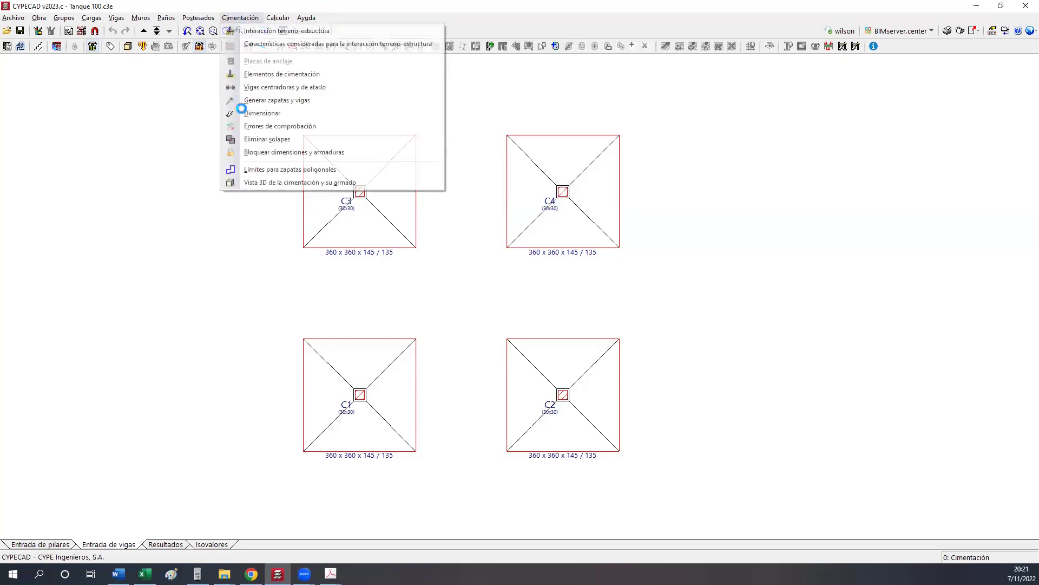
click(282, 74)
click(32, 89)
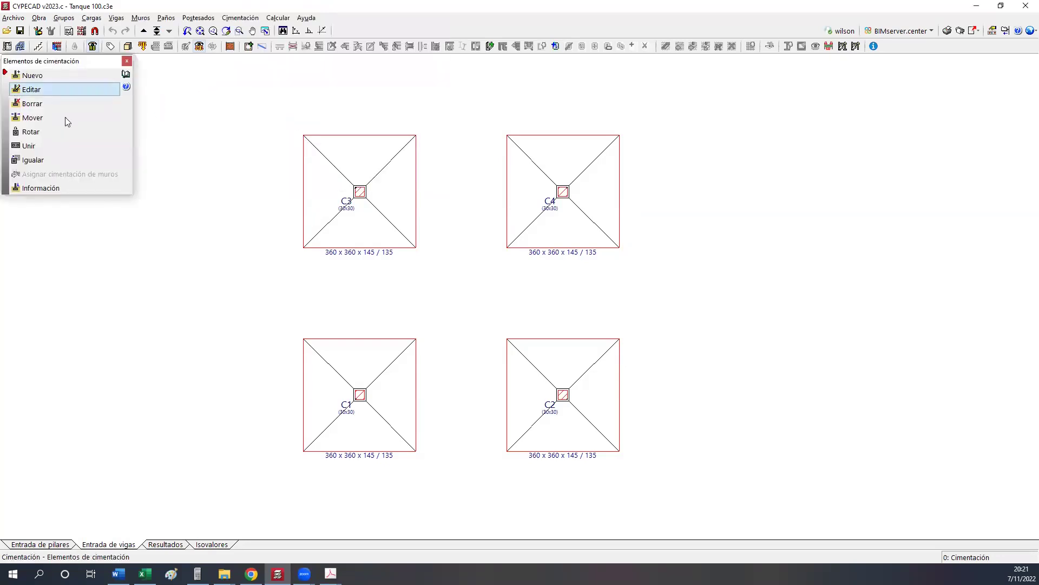
click(390, 382)
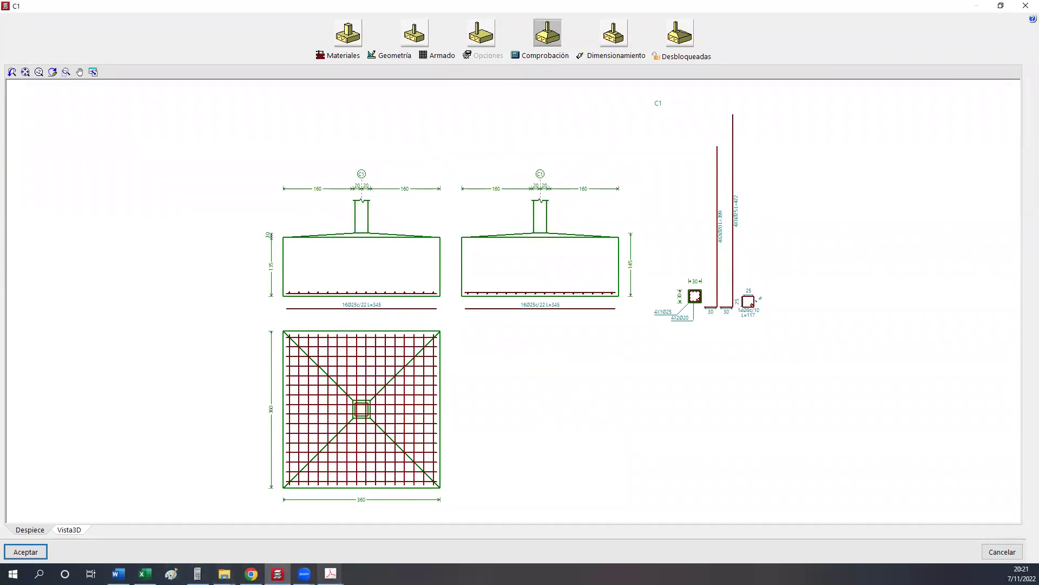
Switch to Acrobat and view page 10 of Analisis de 2do Orden 2020.pdf, on CYPECAD's recommended calculation method, enlarged to 150%.
mouse_move(330, 574)
click(378, 533)
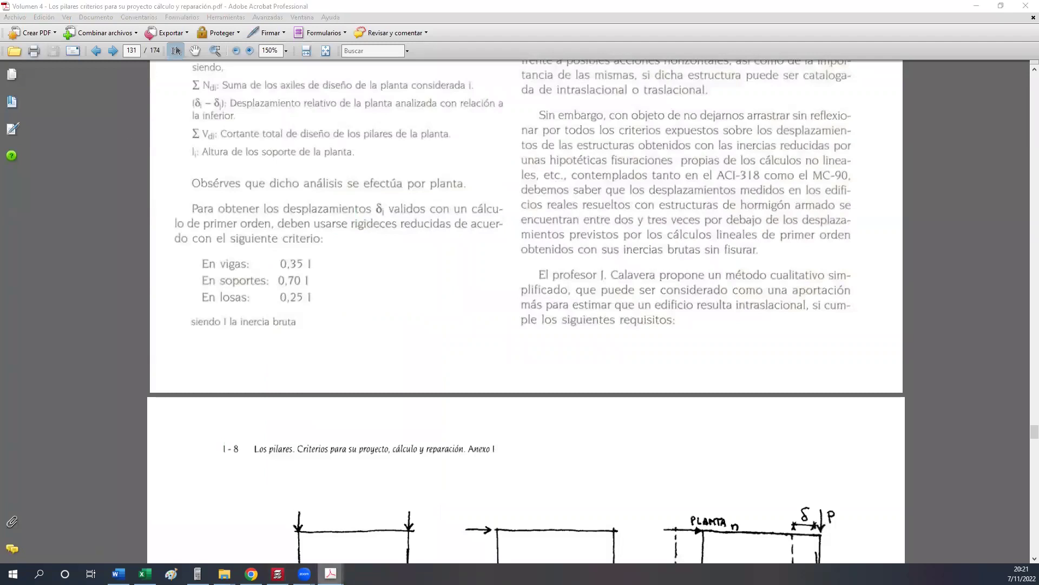
mouse_move(330, 573)
click(255, 539)
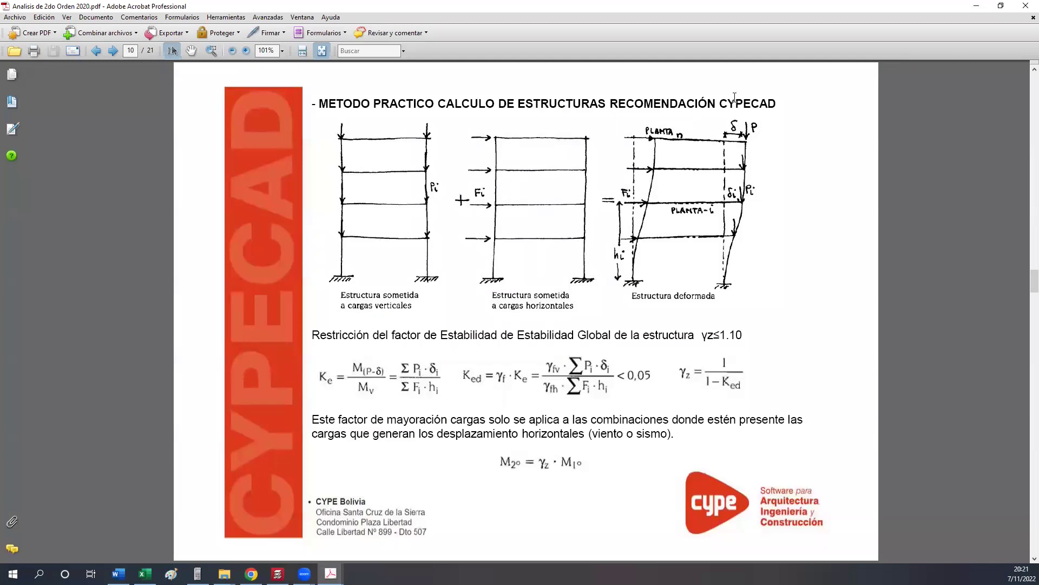
ctrl+scroll(673, 83, up, 2)
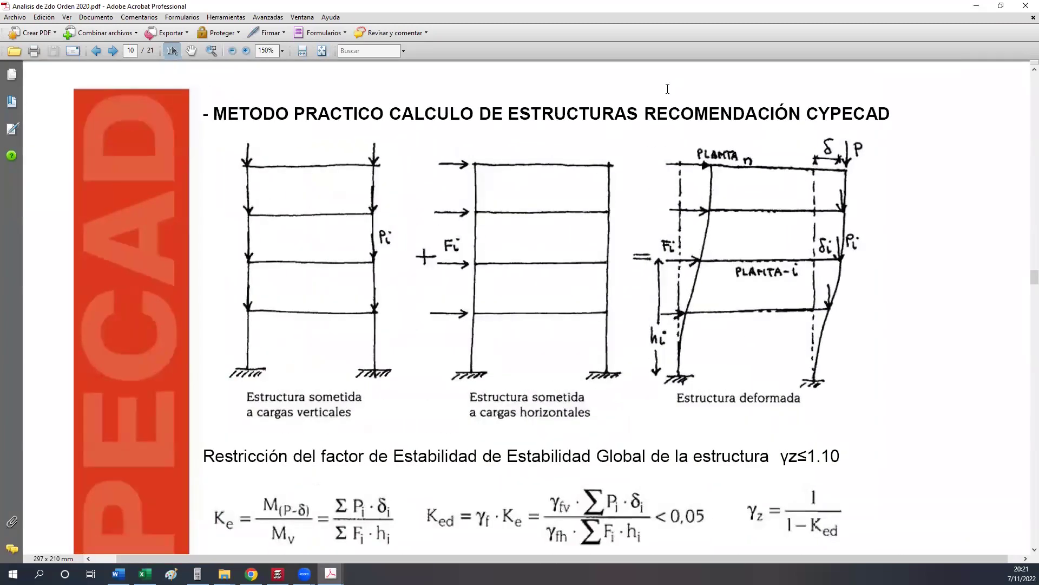
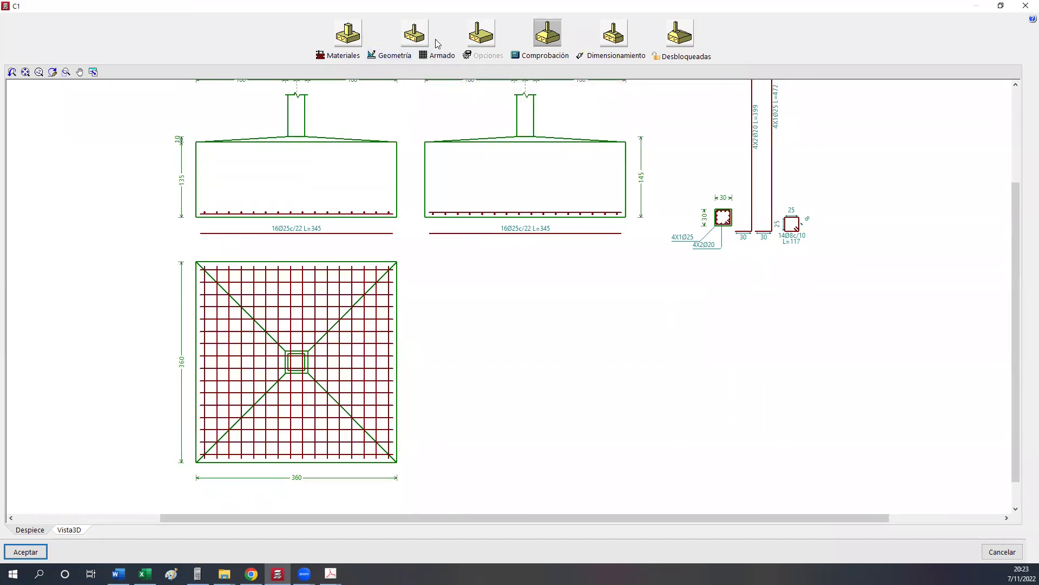
Close footing C1's editor in CYPECAD and replace the footing with a new single-column centred pyramidal footing.
click(26, 551)
click(32, 76)
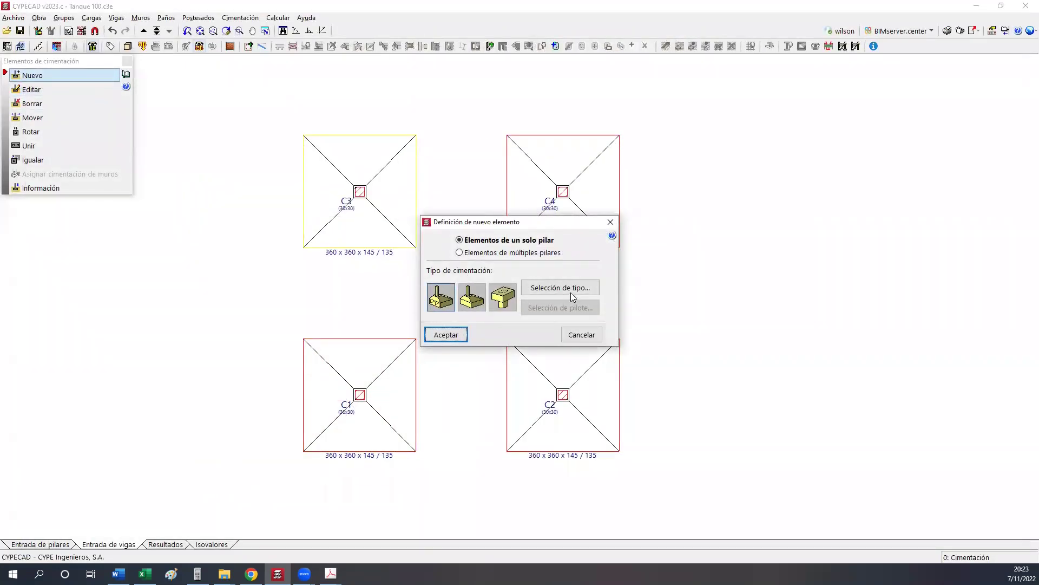
click(571, 296)
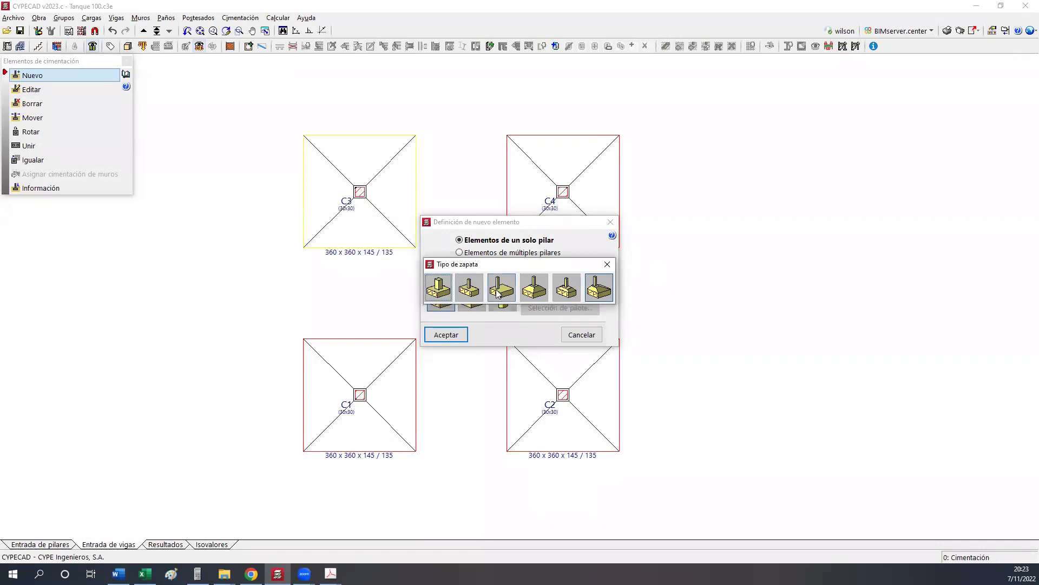
click(607, 264)
click(472, 296)
click(560, 288)
click(439, 287)
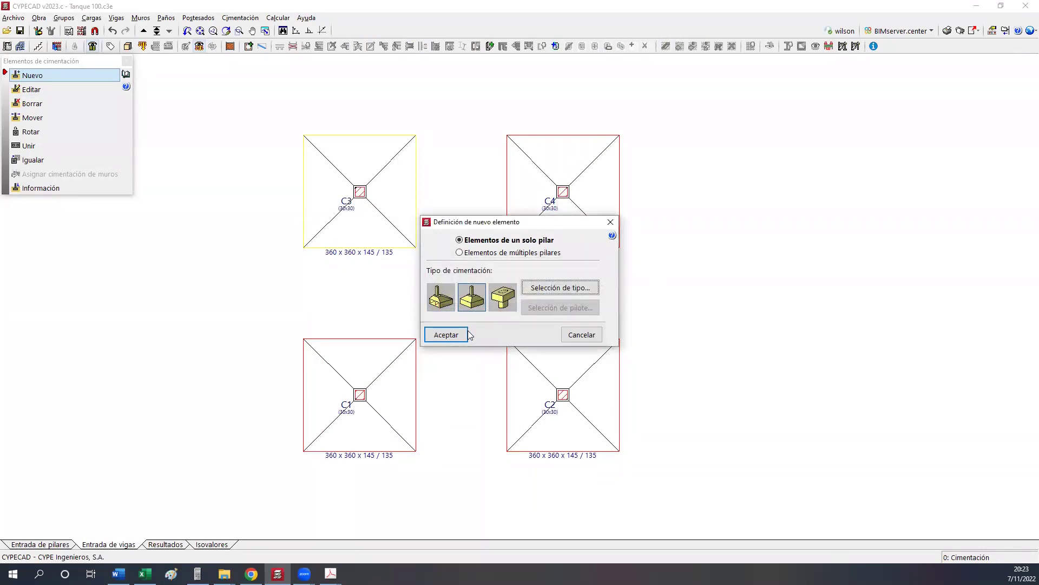
click(446, 334)
click(360, 395)
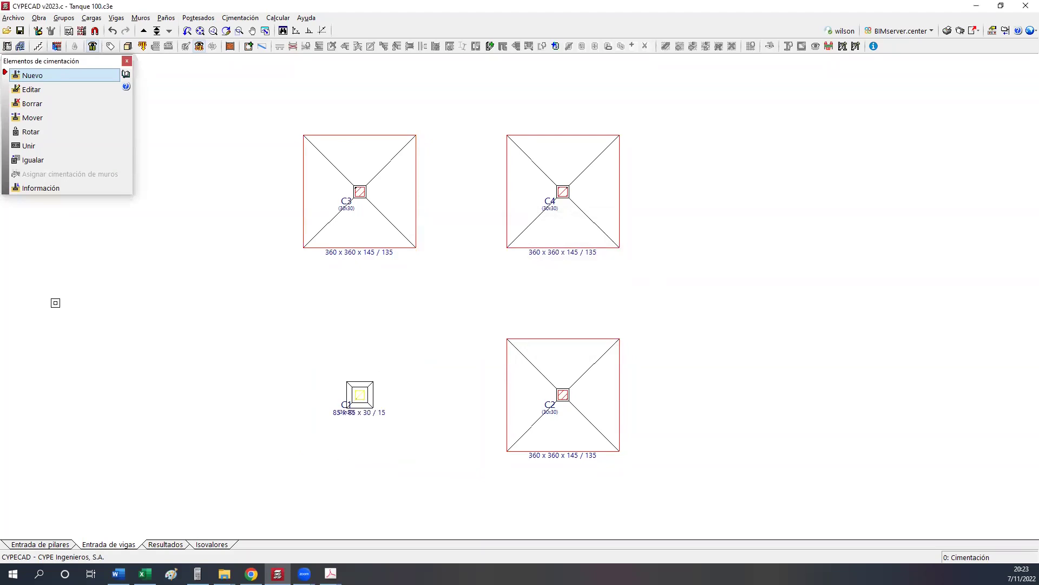
Open the new C1 footing for editing and size it automatically with Dimensionamiento.
click(31, 90)
click(360, 395)
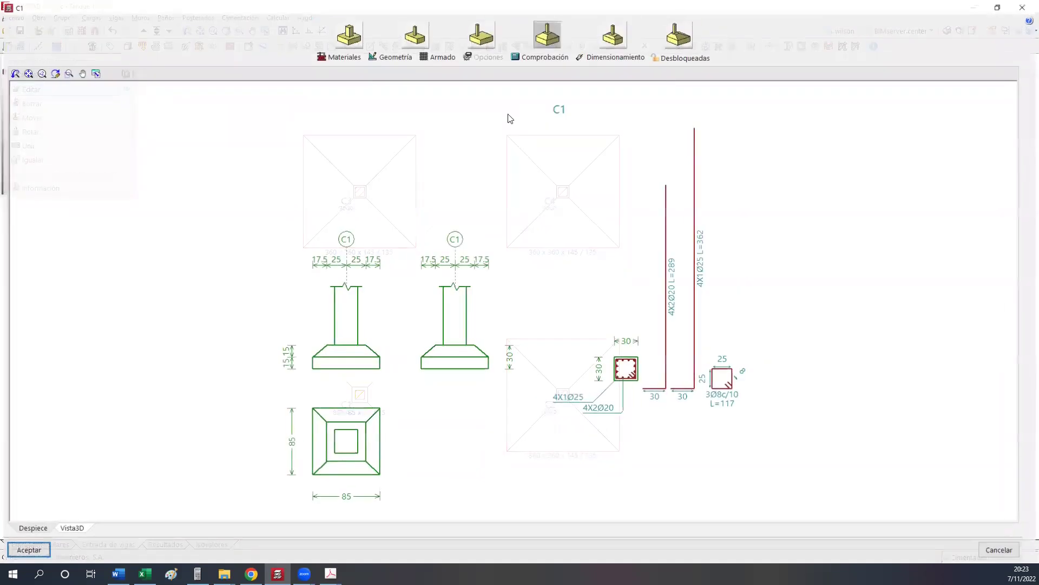
click(595, 57)
click(490, 310)
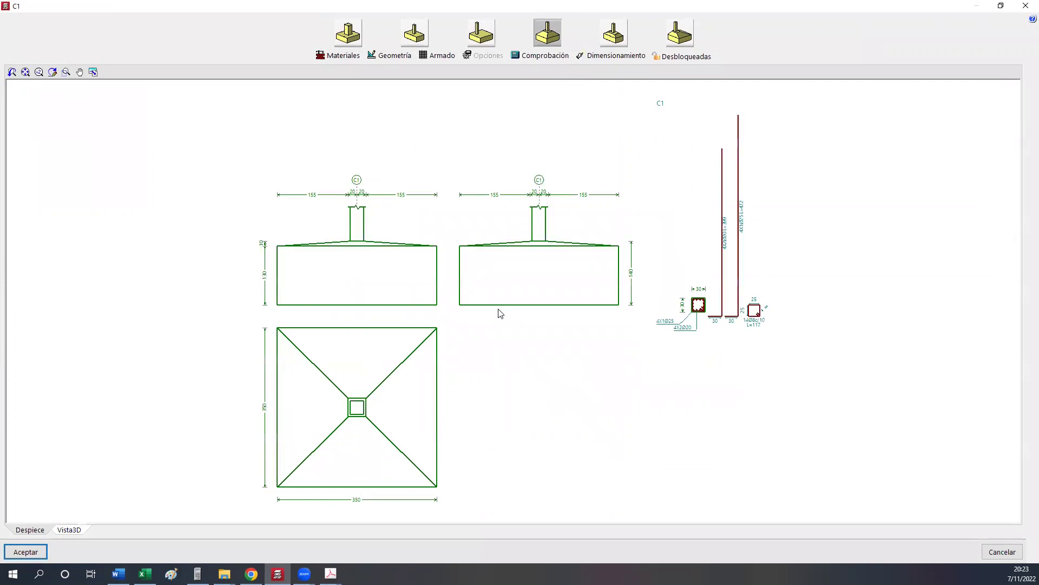
Examine the resized C1 footing's plan, elevations and dimensions.
middle_drag(490, 389, 440, 355)
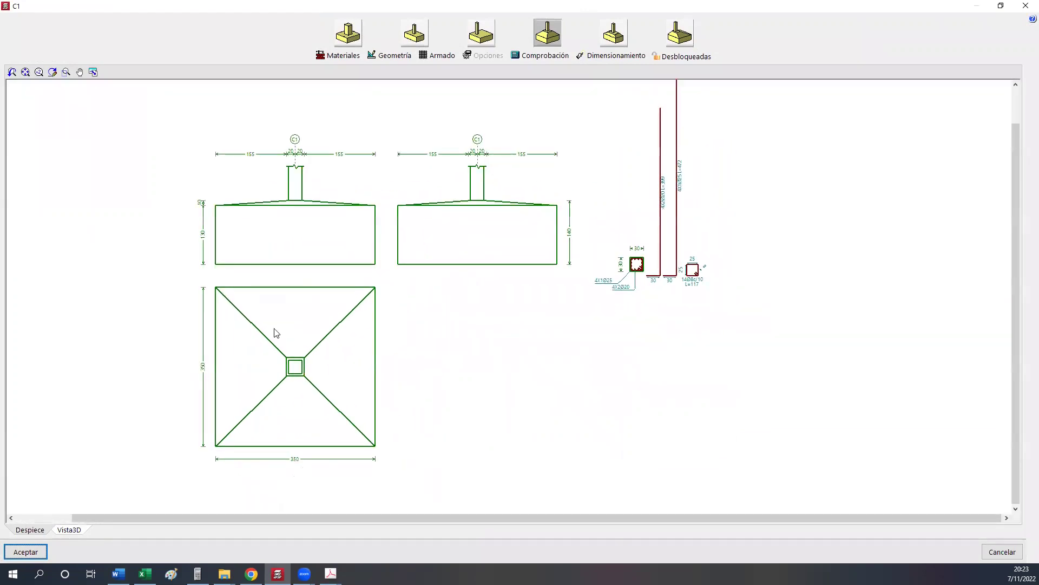
scroll(275, 333, up, 1)
scroll(275, 333, up, 1)
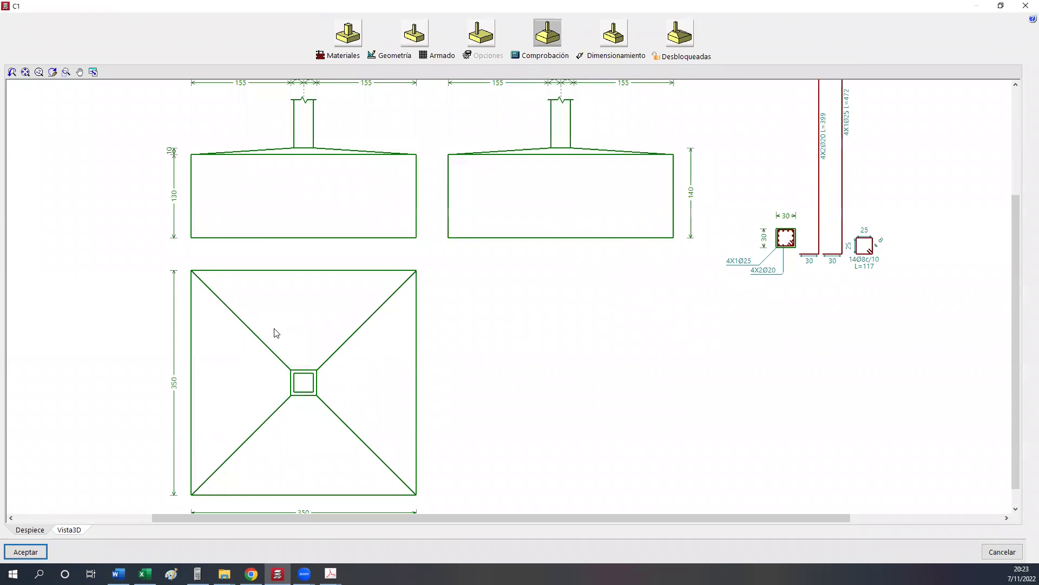
middle_drag(348, 352, 345, 317)
scroll(342, 332, up, 1)
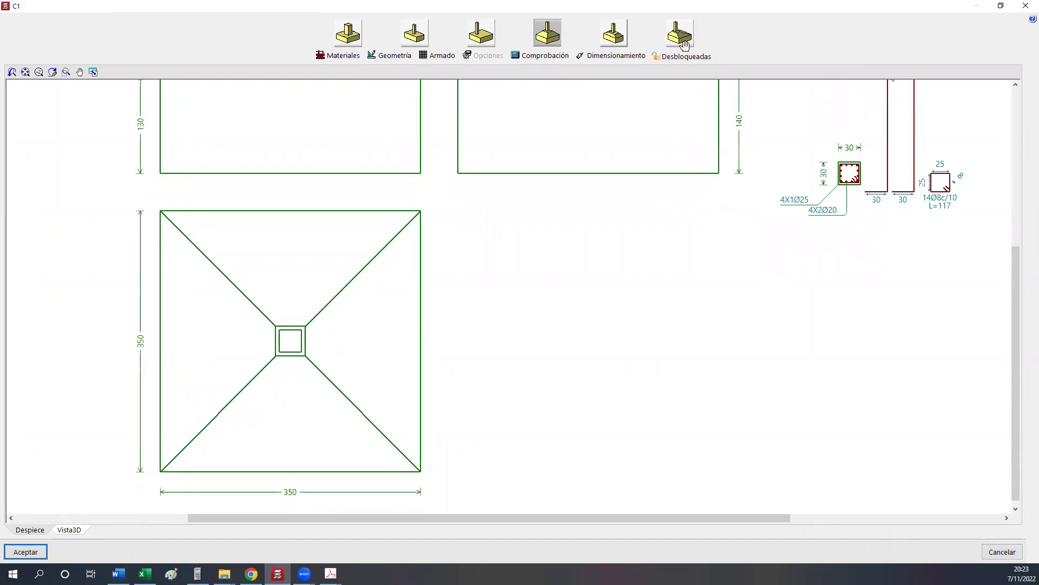
middle_drag(515, 148, 478, 347)
mouse_move(442, 222)
middle_down()
mouse_move(482, 149)
mouse_move(482, 137)
mouse_move(461, 133)
middle_up()
scroll(482, 137, down, 1)
scroll(482, 137, down, 1)
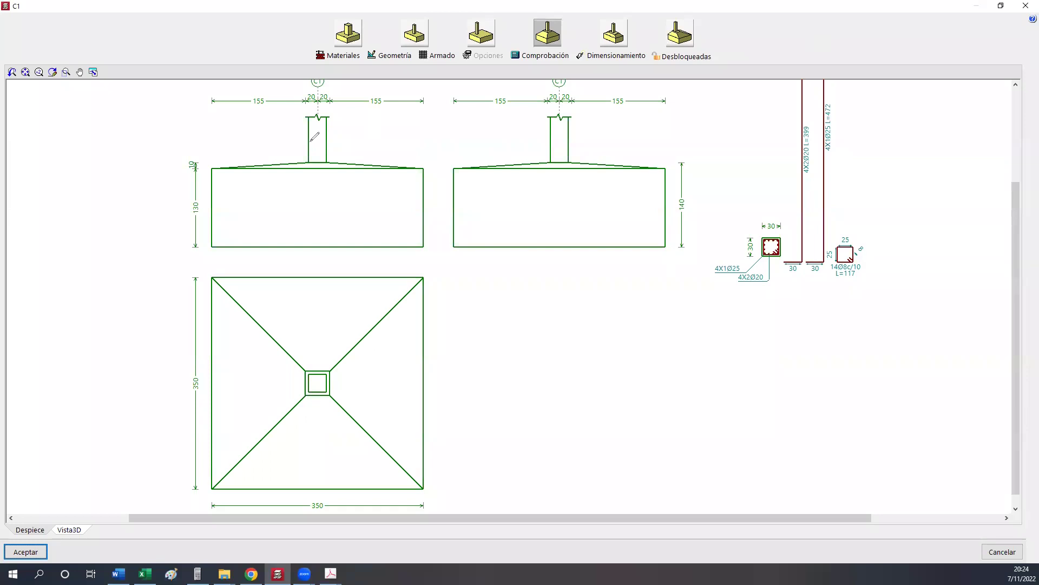
Annotate the column in the first elevation with a curved red moment arrow labelled M and a blue downward arrow labelled N.
mouse_move(284, 142)
mouse_down()
mouse_move(327, 125)
mouse_move(350, 145)
mouse_up()
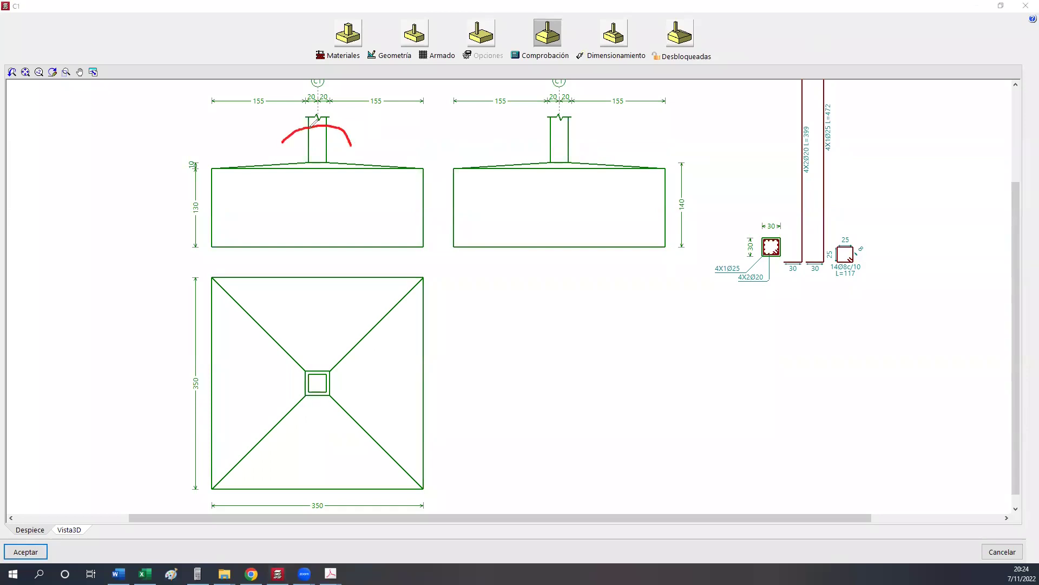
mouse_move(277, 134)
mouse_down()
mouse_move(324, 120)
mouse_move(373, 141)
mouse_up()
mouse_move(277, 135)
mouse_down()
mouse_move(327, 116)
mouse_move(356, 144)
mouse_up()
mouse_move(277, 136)
mouse_down()
mouse_move(356, 143)
mouse_move(338, 143)
mouse_move(362, 154)
mouse_move(365, 130)
mouse_move(340, 143)
mouse_move(372, 118)
mouse_up()
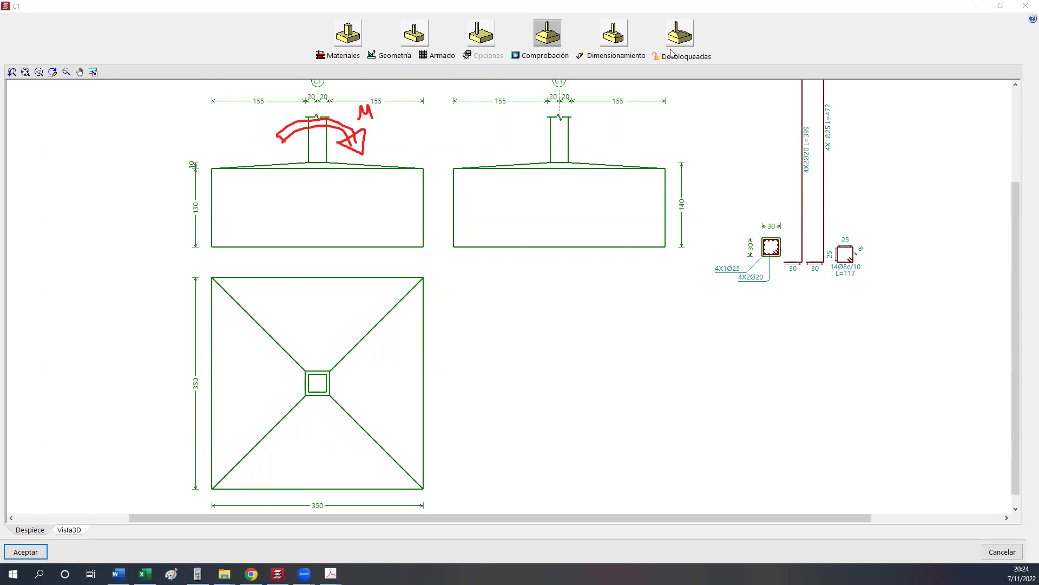
drag(320, 81, 321, 162)
drag(314, 91, 316, 172)
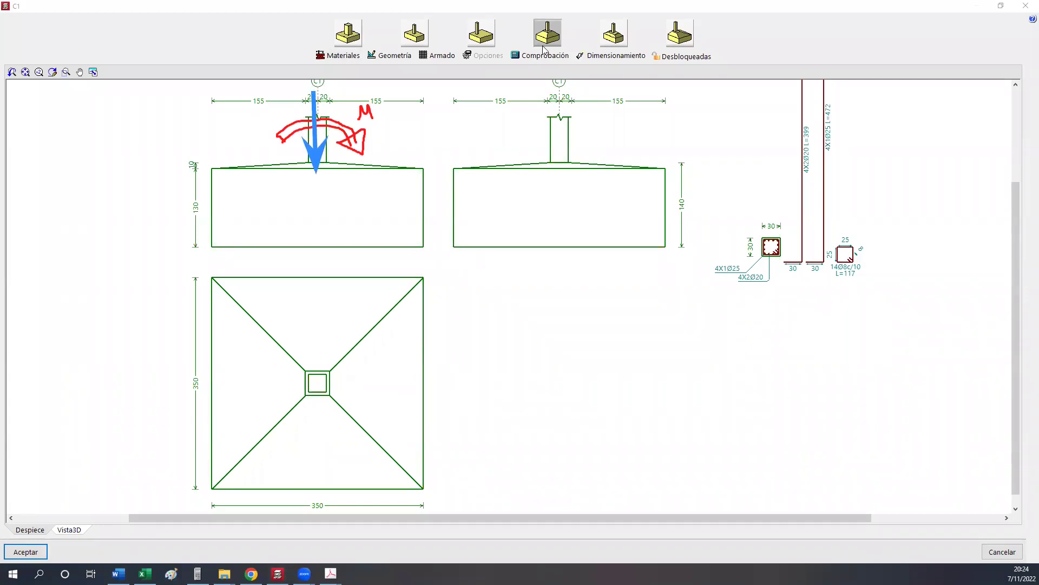
drag(323, 98, 332, 83)
drag(240, 344, 377, 415)
key(ctrl+z)
mouse_move(244, 348)
mouse_down()
mouse_move(372, 406)
mouse_move(400, 432)
mouse_move(390, 421)
mouse_up()
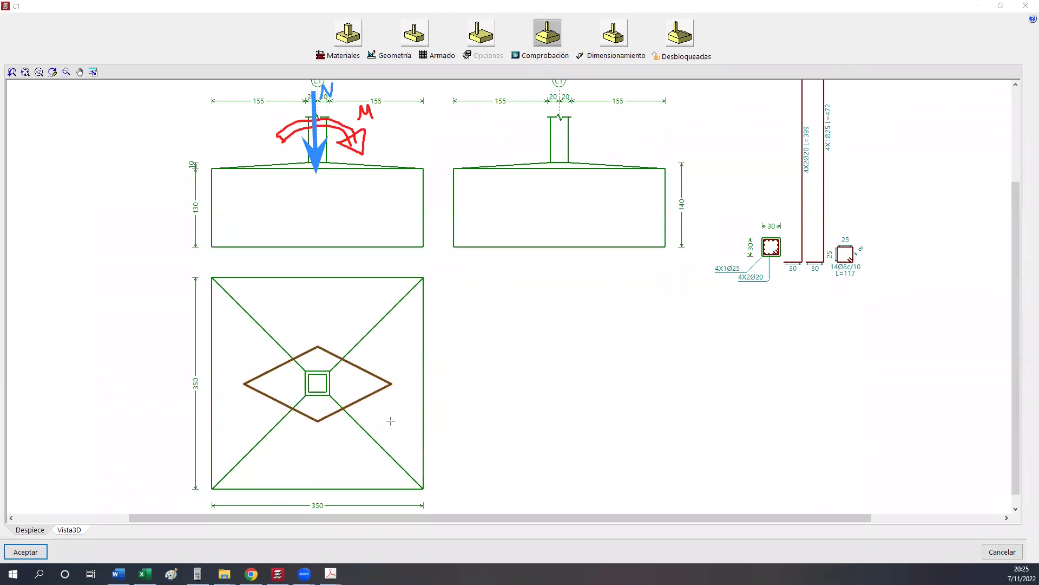
key(ctrl+z)
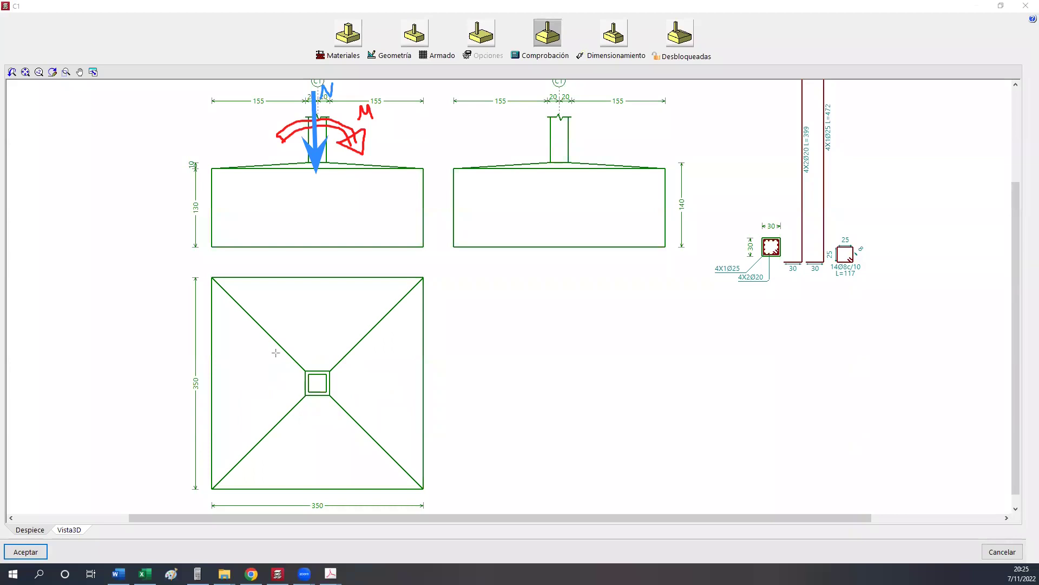
Draw a brown diamond centred on the footing's plan for the central core and mark its centre with an X.
click(268, 333)
drag(330, 374, 371, 438)
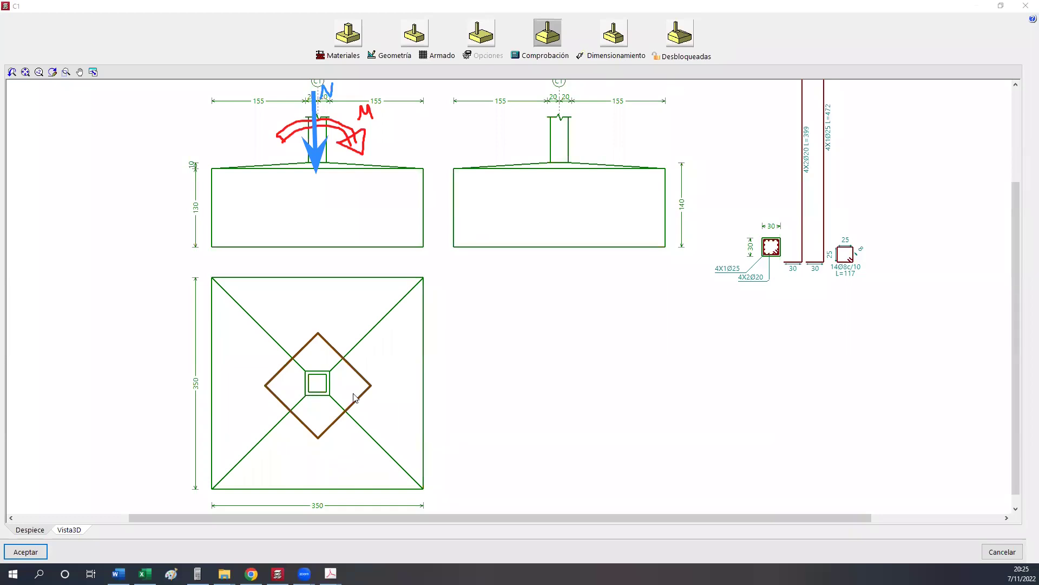
click(318, 385)
Shade a pink uniform pressure rectangle beneath the footing's second elevation and remove it, keeping the other annotations.
mouse_move(453, 248)
mouse_down()
mouse_move(536, 292)
mouse_move(660, 302)
mouse_move(666, 285)
mouse_up()
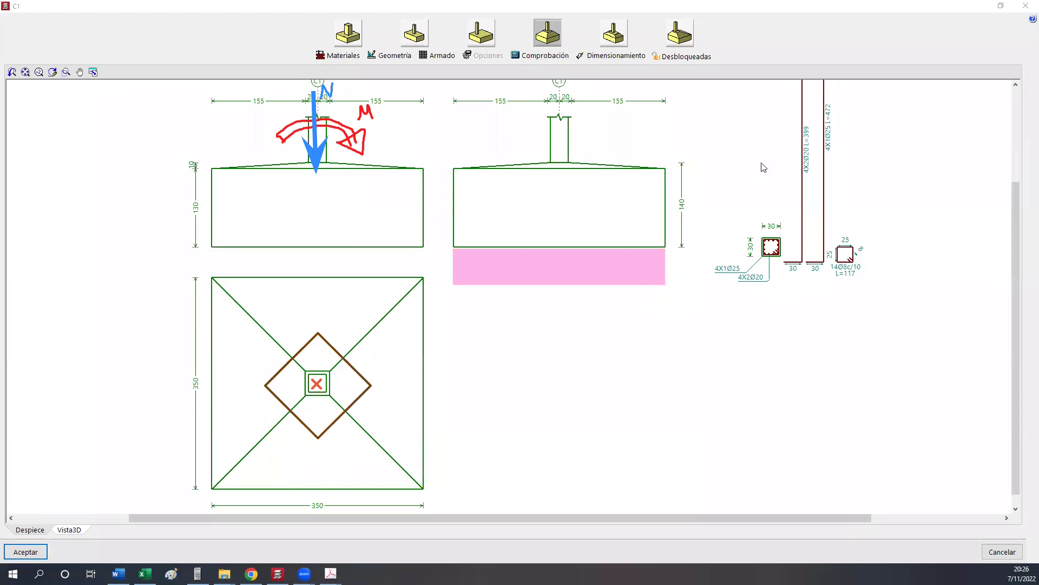
key(Escape)
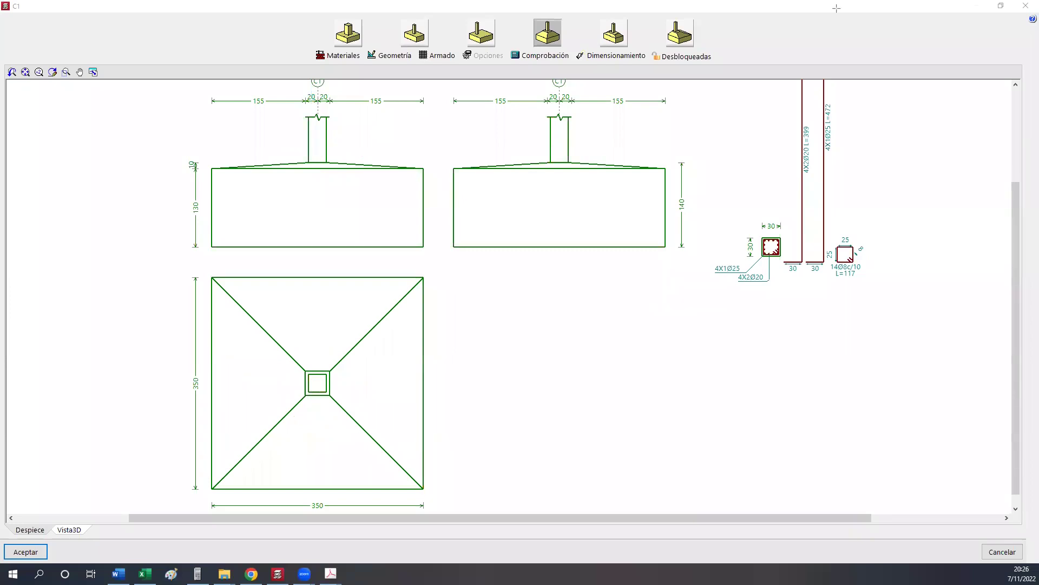
key(ctrl+z)
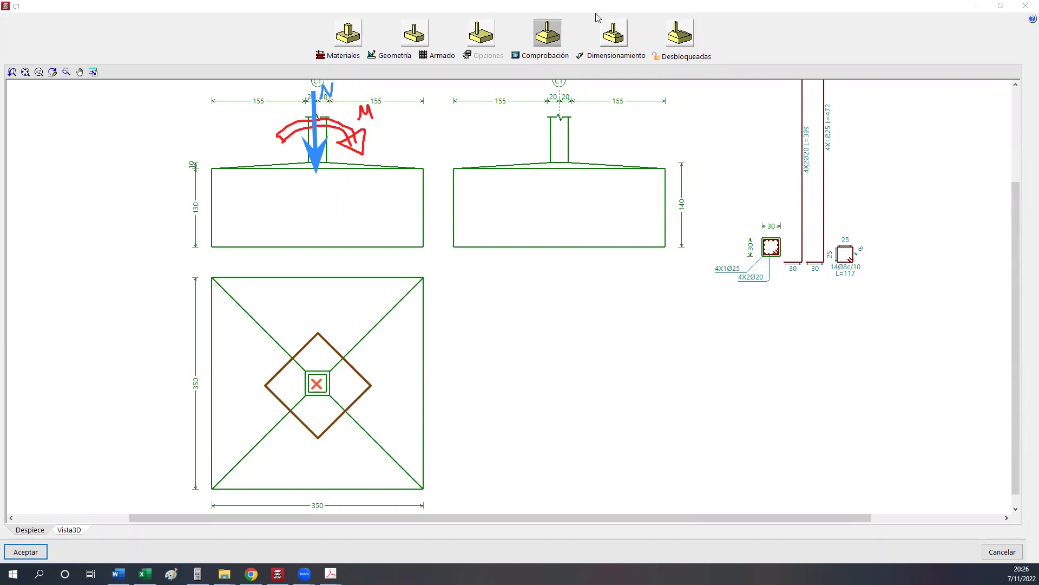
Shift the X to the column's edge inside the diamond and outline a pink trapezoidal pressure diagram beneath the second elevation.
click(333, 383)
drag(454, 246, 454, 286)
mouse_move(665, 247)
mouse_down()
mouse_move(666, 325)
mouse_move(454, 285)
mouse_up()
drag(454, 247, 665, 247)
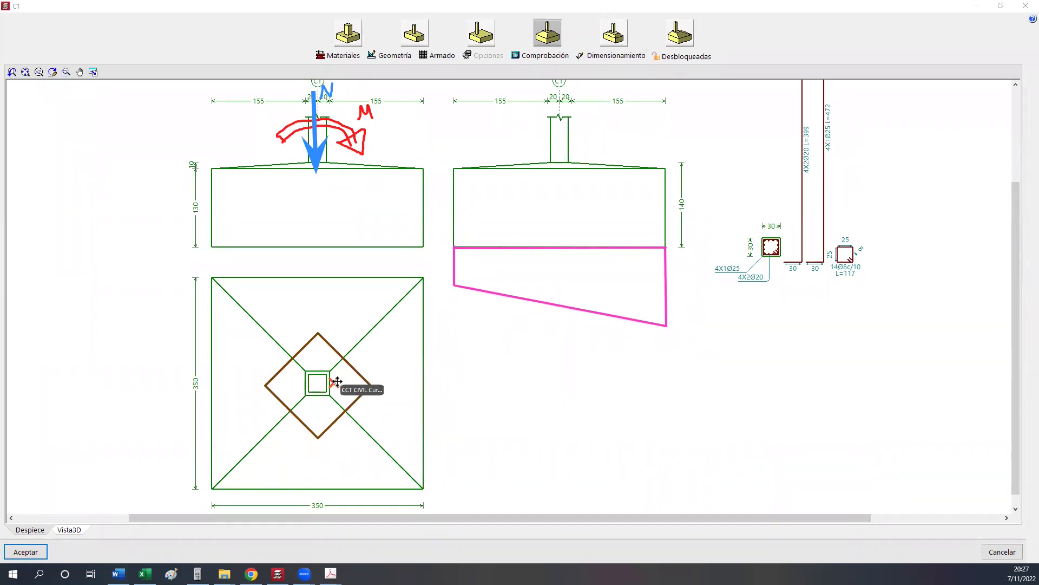
Move the X to the diamond's right corner and reshape the pressure trapezoid into a triangle spanning the full base.
drag(340, 381, 359, 384)
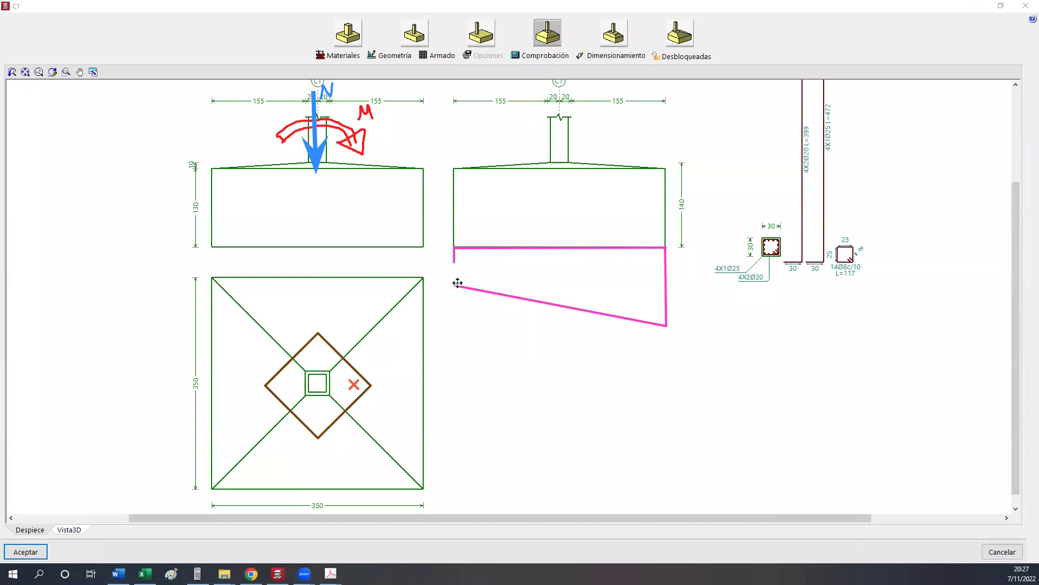
drag(457, 282, 453, 263)
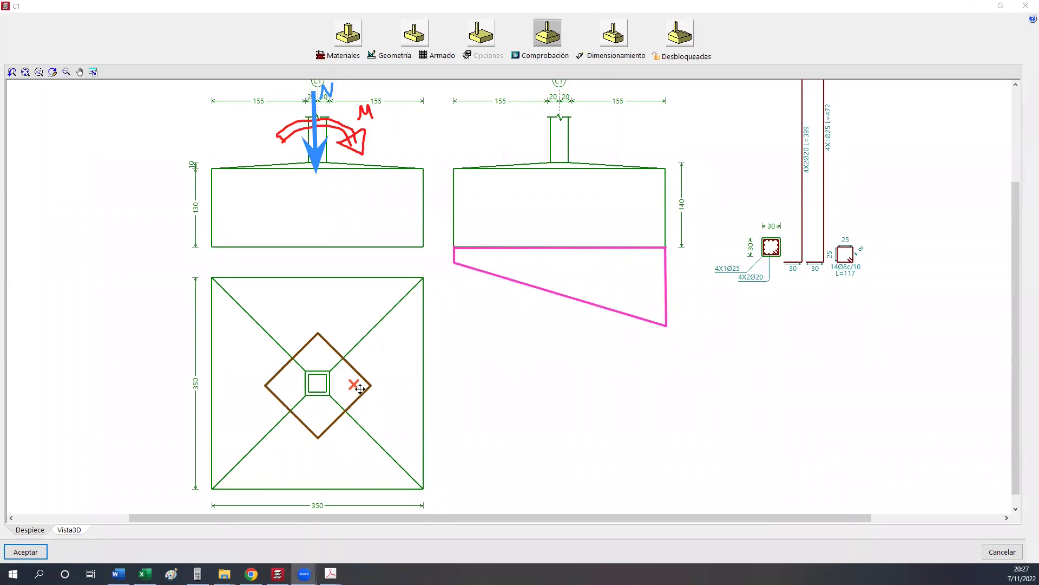
drag(354, 384, 374, 386)
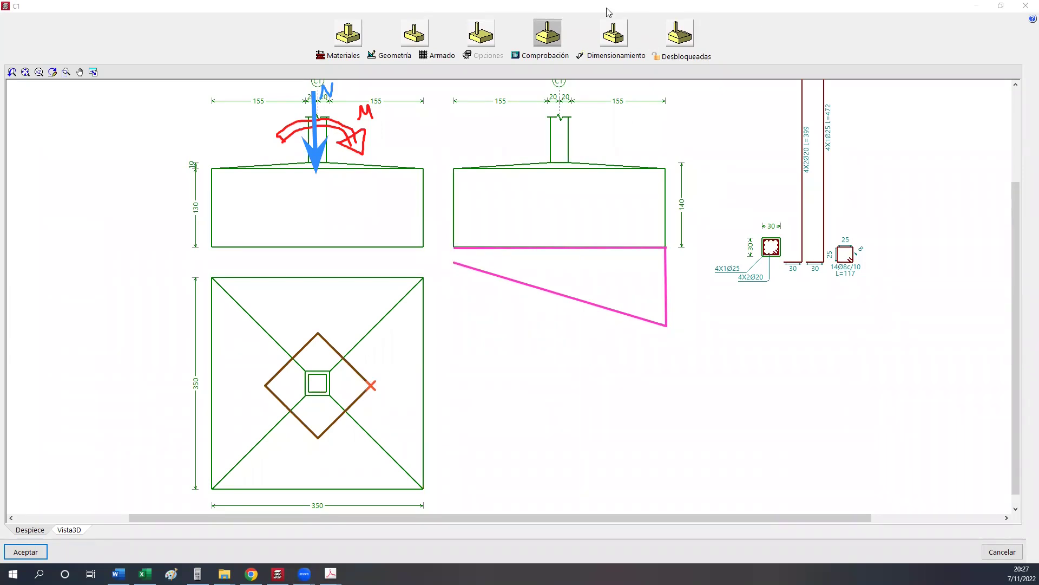
drag(455, 263, 454, 249)
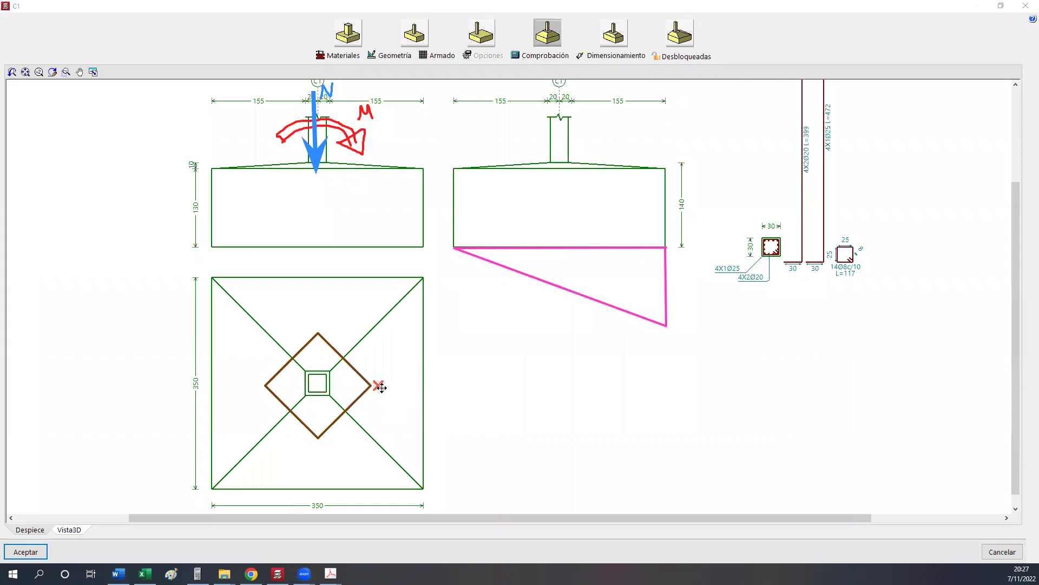
Shrink the pressure triangle to cover only part of the base and move the X beyond the diamond, outside the footing.
click(399, 384)
drag(453, 247, 547, 248)
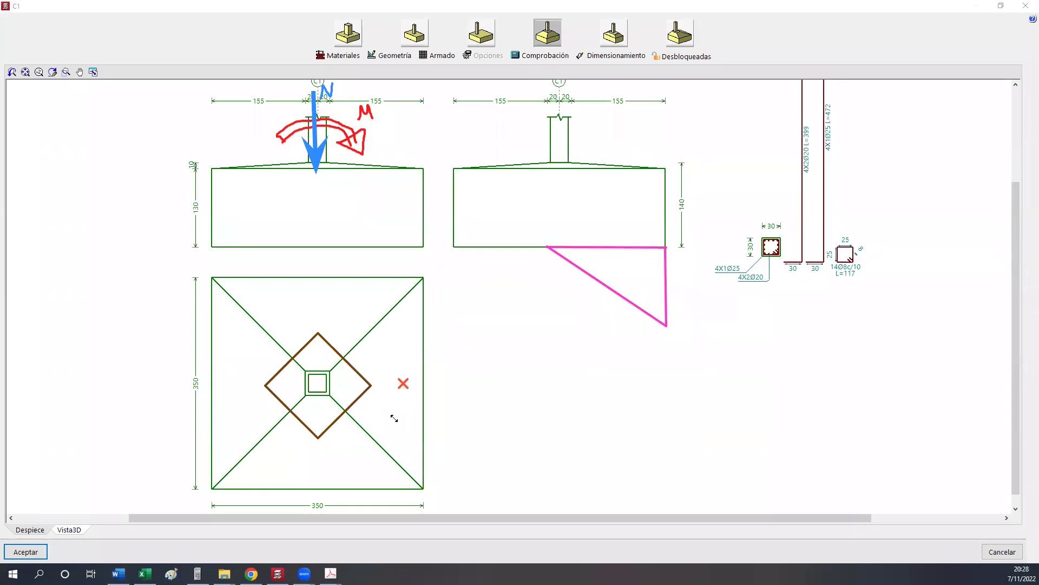
drag(401, 381, 538, 384)
Write a green "e=" beside the footing plan and draw a black horizontal fraction line after it.
click(474, 427)
text(e)
key(BackSpace)
text(E)
key(BackSpace)
text(e=)
drag(557, 414, 558, 401)
click(558, 399)
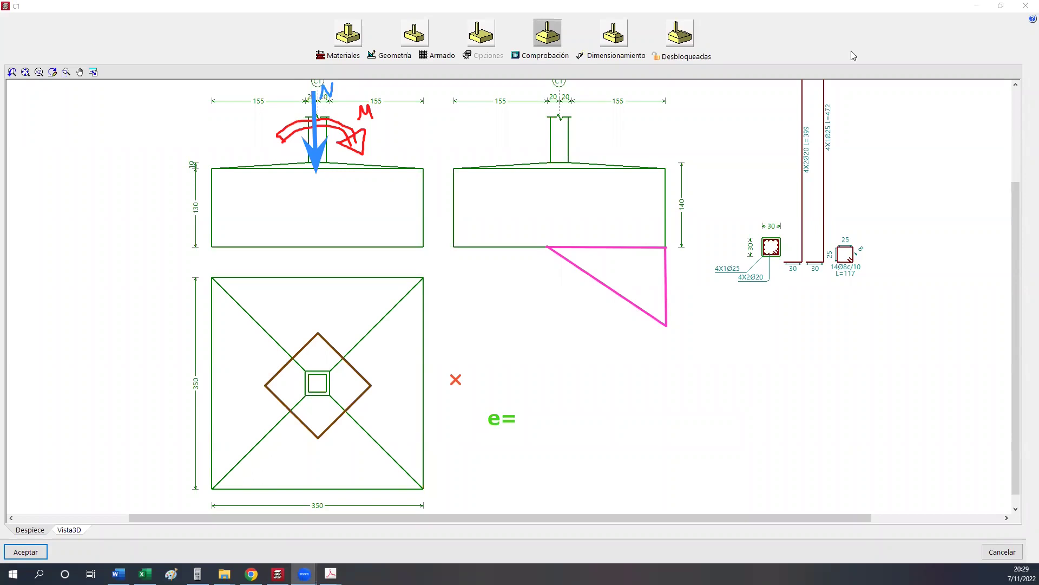
drag(525, 422, 639, 422)
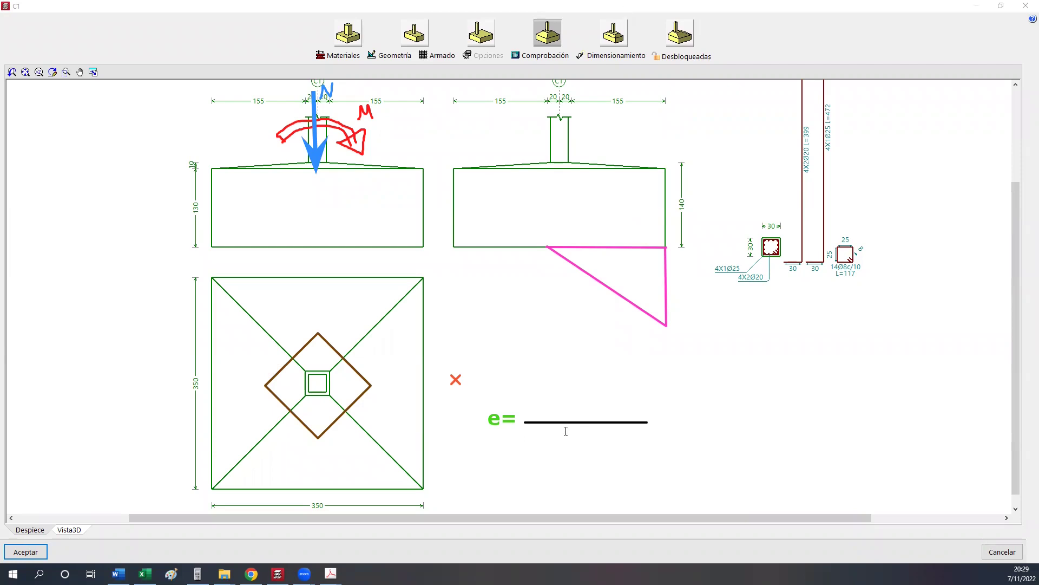
Place a red M centred above the fraction line as the numerator of the eccentricity formula.
click(565, 410)
text(M)
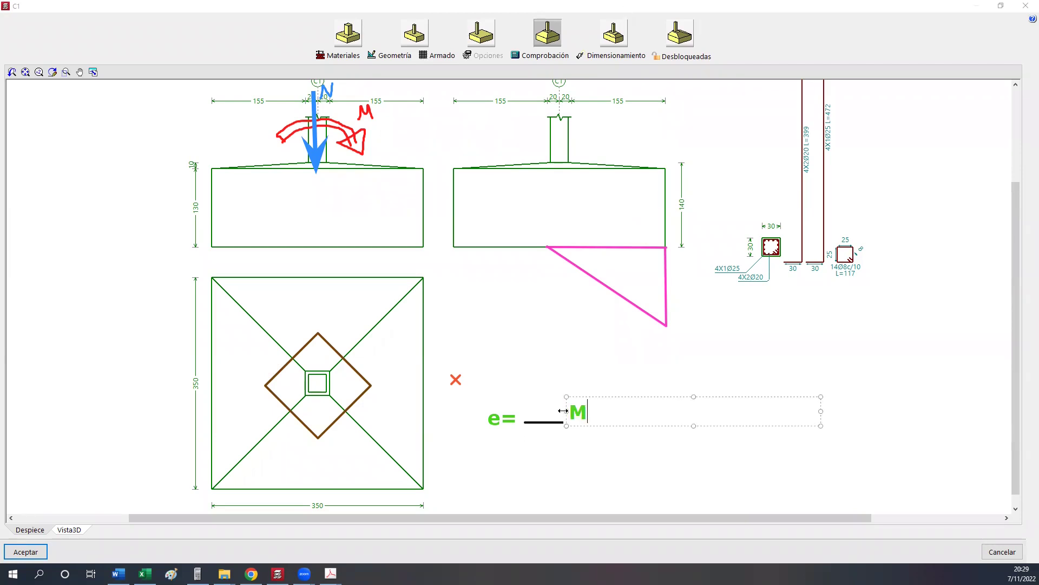
key(shift+Left)
key(r)
drag(633, 395, 622, 389)
click(561, 447)
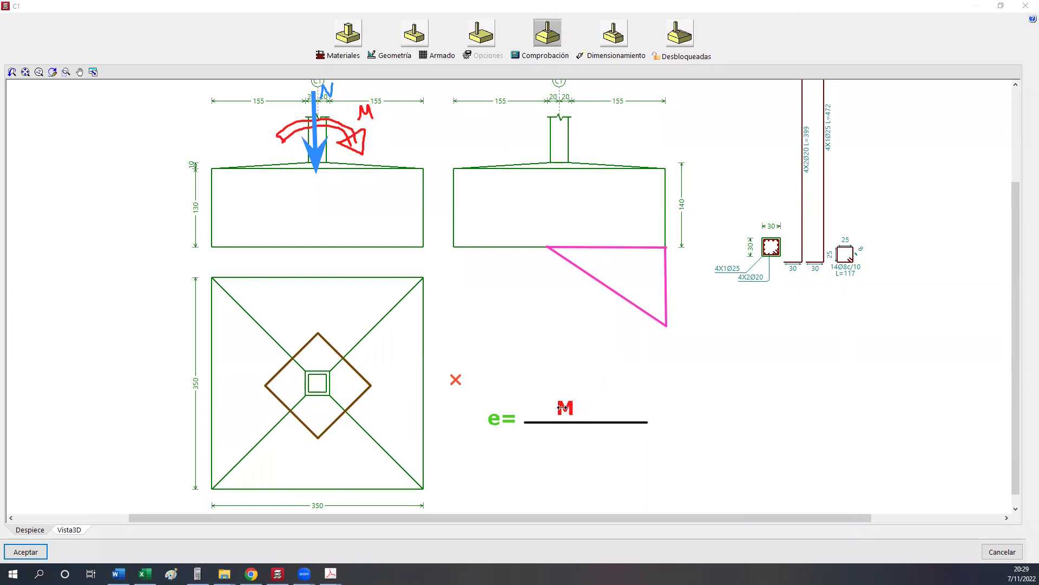
drag(562, 407, 579, 408)
Place a blue N beneath the fraction line, aligned under the M, as the denominator.
click(561, 467)
click(577, 444)
text(N)
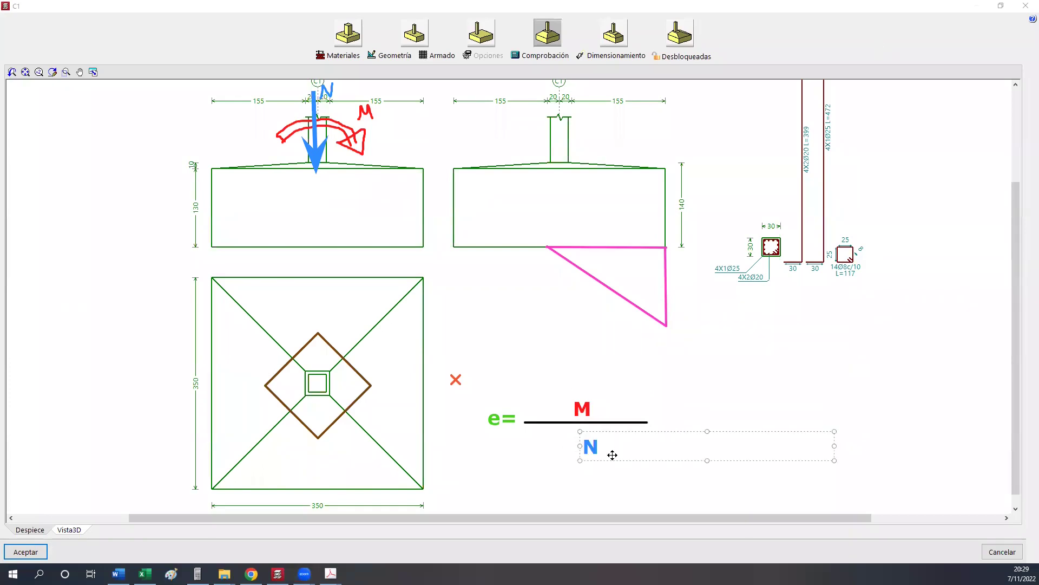
drag(612, 461, 604, 455)
click(599, 476)
Move the X back inside the footing plan, outside the diamond, and mark its offset from the column with a green double arrow labelled "e".
drag(449, 379, 386, 382)
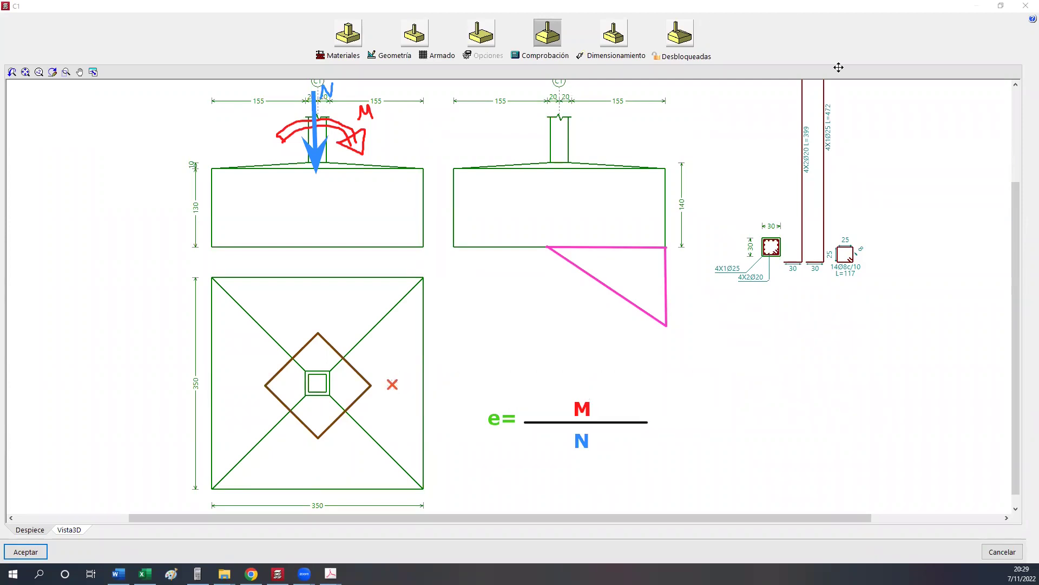
drag(319, 362, 398, 361)
click(353, 349)
text(e)
key(ctrl+a)
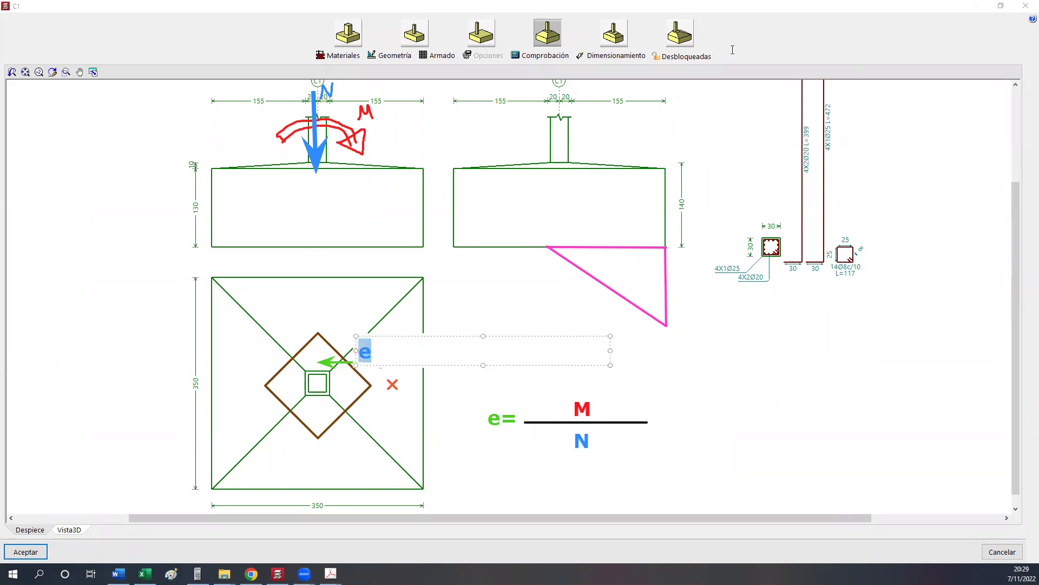
key(o)
drag(466, 367, 460, 366)
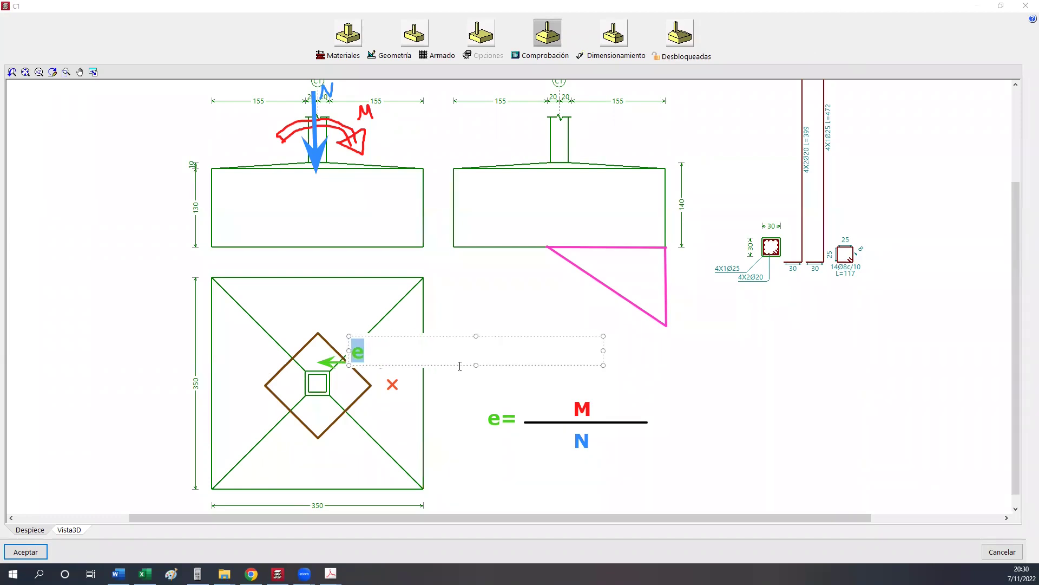
click(486, 406)
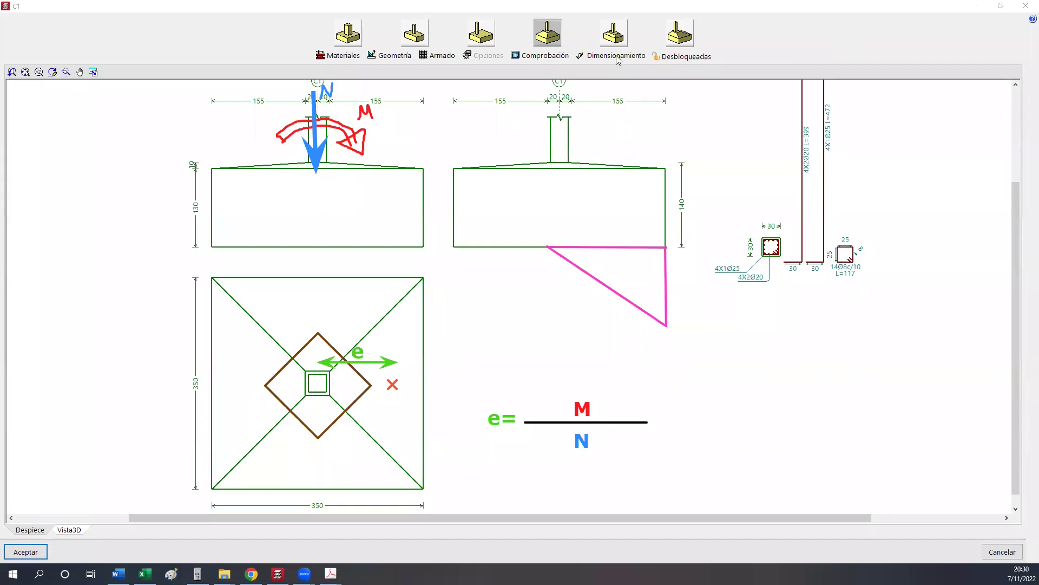
click(558, 201)
key(ctrl+z)
click(563, 205)
drag(560, 223, 550, 295)
key(ctrl+z)
key(ctrl+z)
Mark the footing's self-weight on the first elevation with a dark red dot, a downward arrow and the label "G".
click(314, 201)
drag(325, 214, 331, 220)
drag(319, 209, 318, 280)
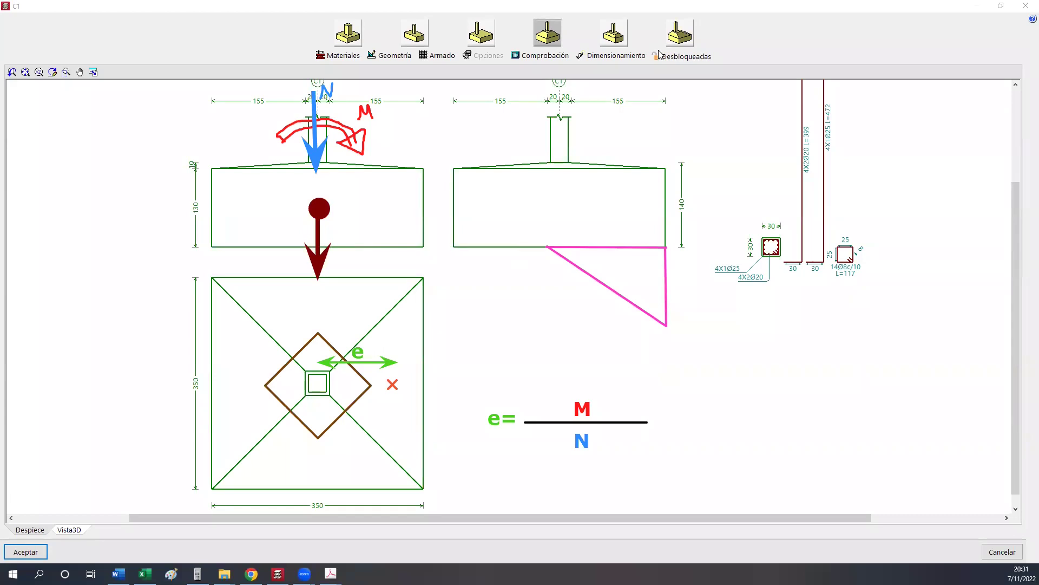
click(332, 233)
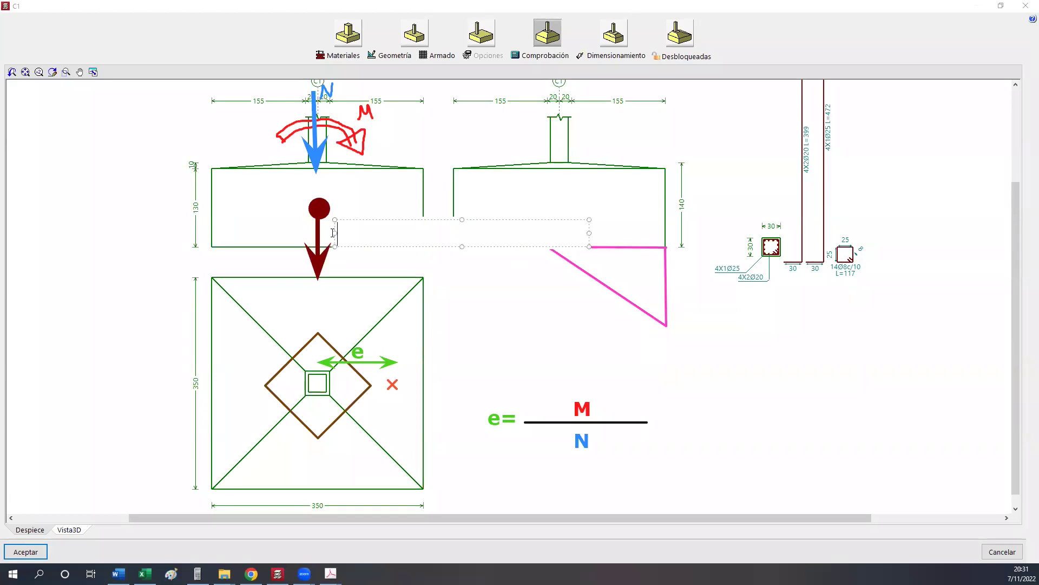
text(G)
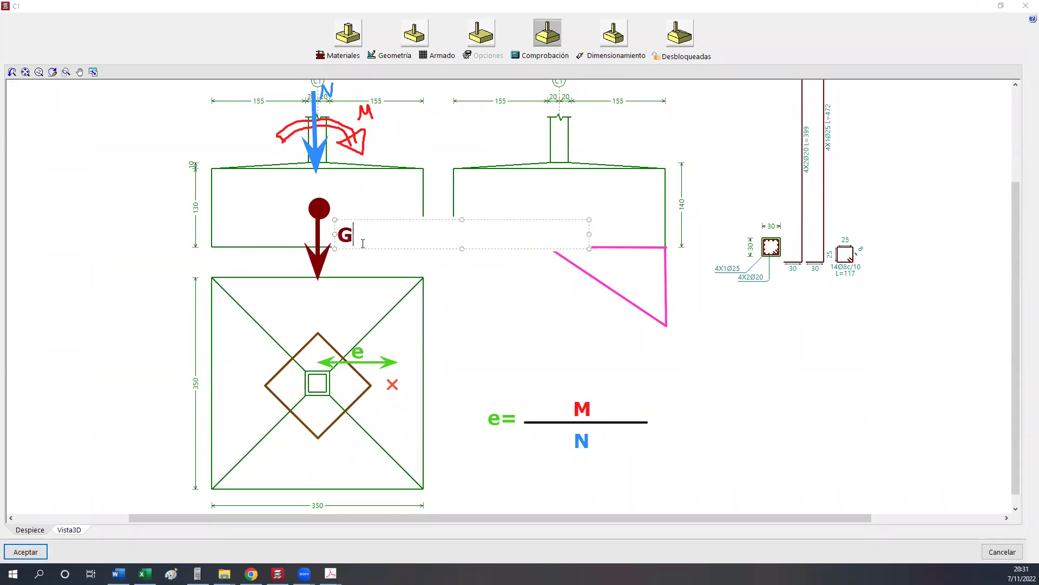
click(706, 314)
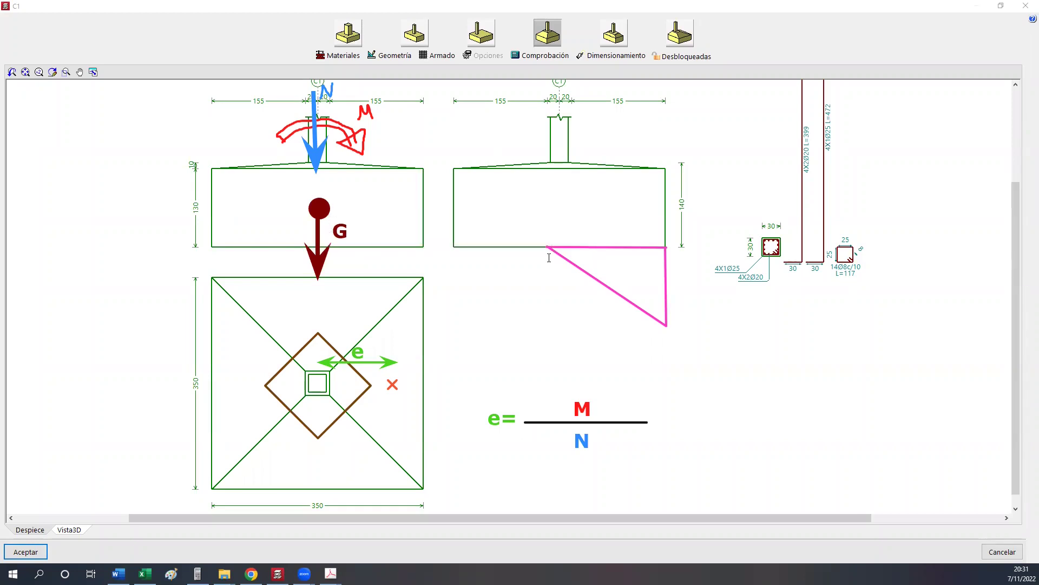
Shift the blue N aside and add a dark red "+ G" beside it in the formula's denominator.
drag(575, 439, 529, 438)
click(601, 439)
click(556, 469)
text(+ G)
click(664, 391)
Shorten the e arrow with the X inside the diamond, and reshape the pressure triangle into a trapezoid spanning the full base.
click(379, 362)
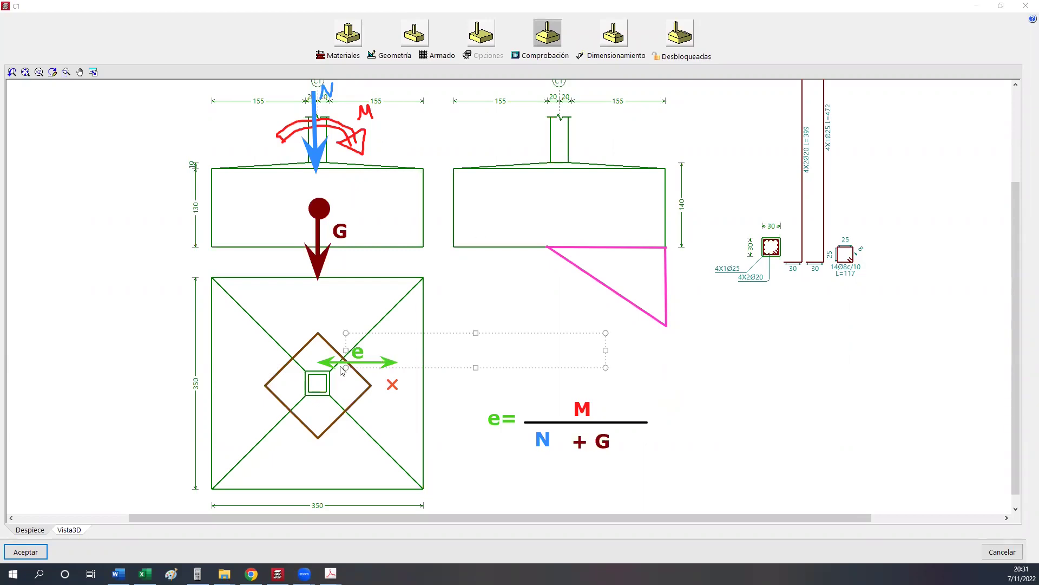
drag(398, 361, 344, 342)
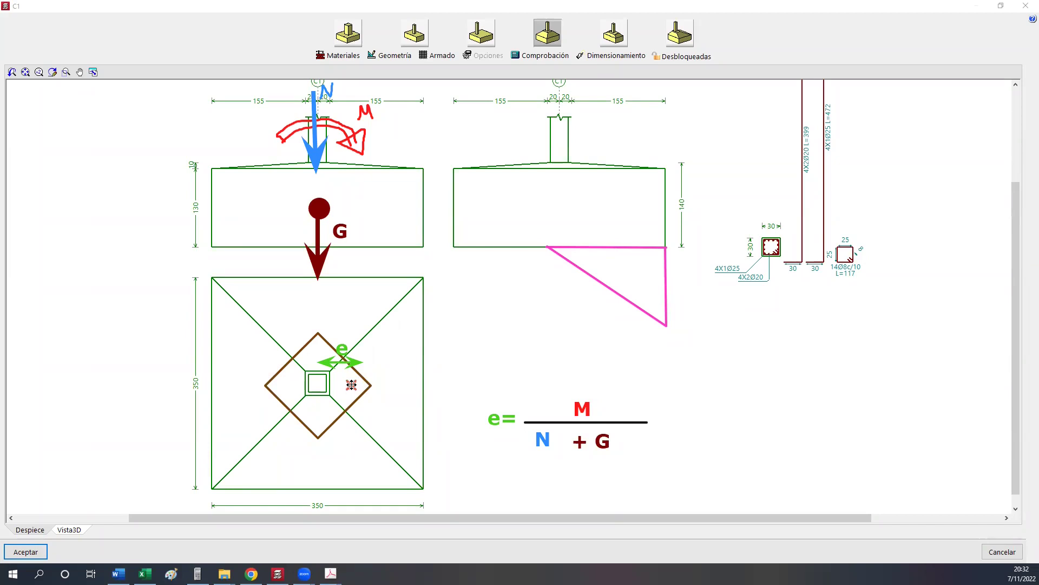
click(584, 277)
drag(548, 247, 453, 265)
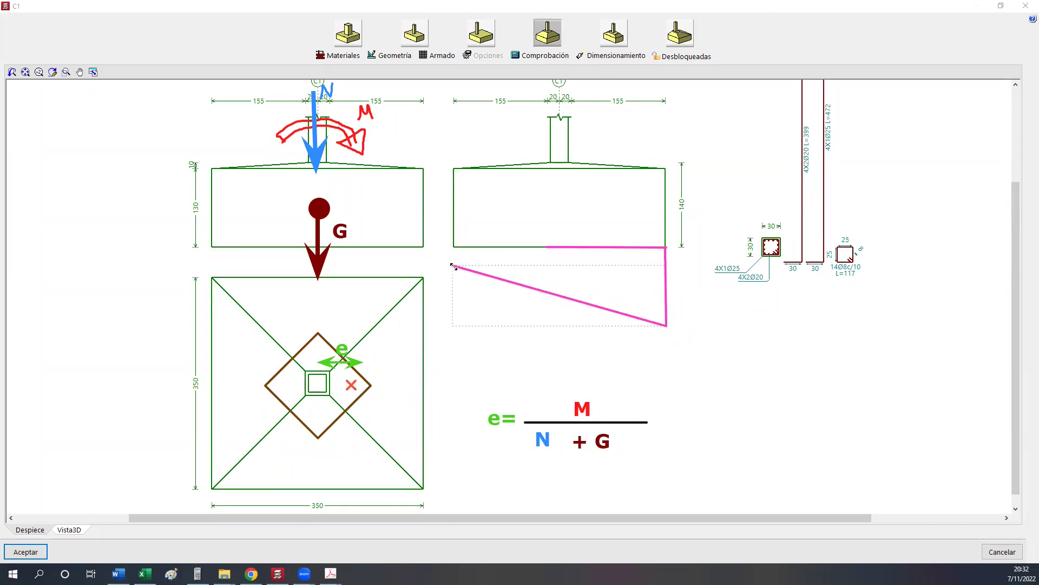
click(607, 248)
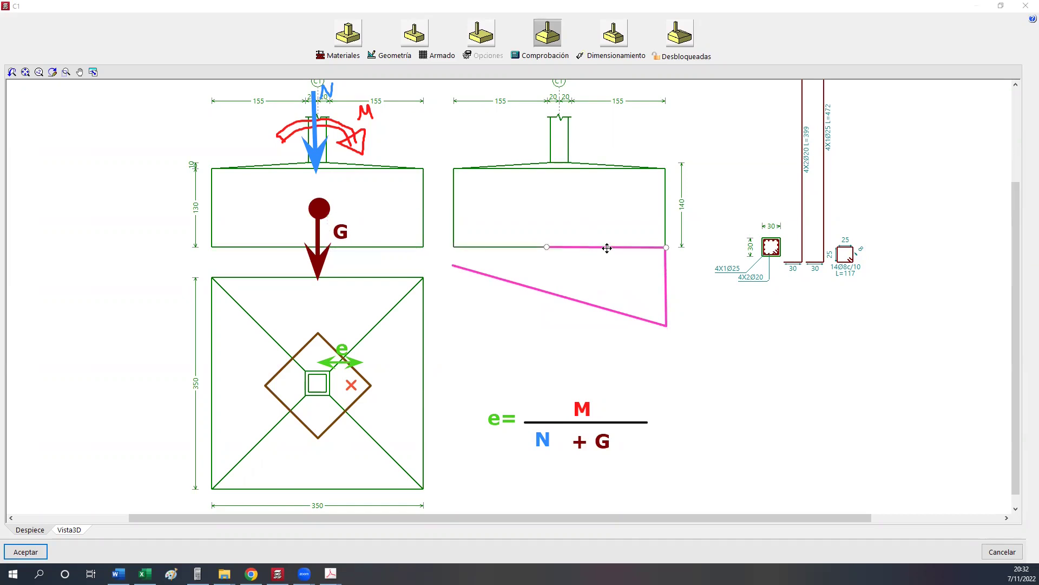
drag(546, 246, 455, 246)
Clear all annotations from the footing drawing and accept the C1 footing edits.
key(Escape)
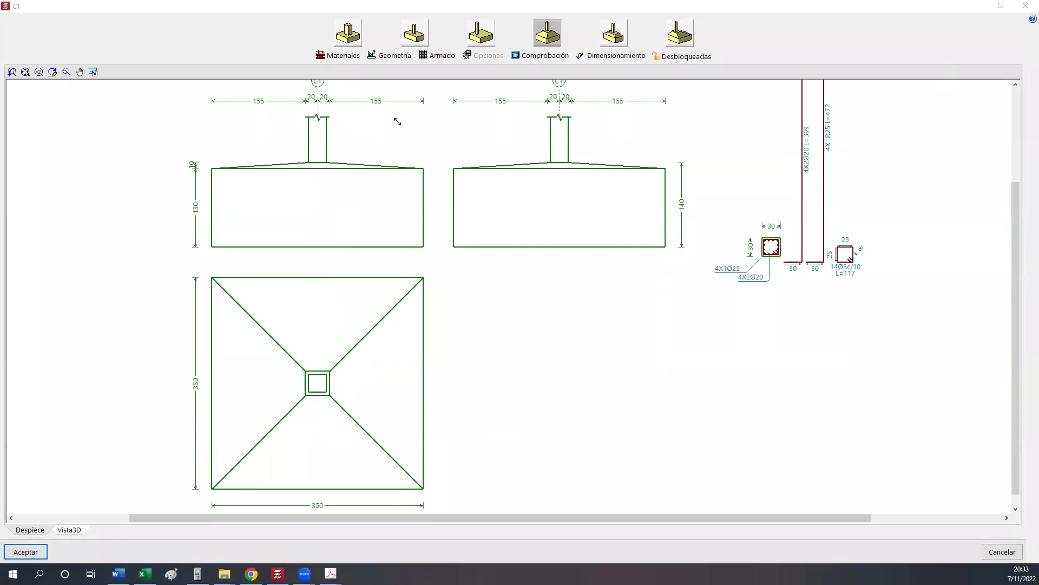
click(27, 551)
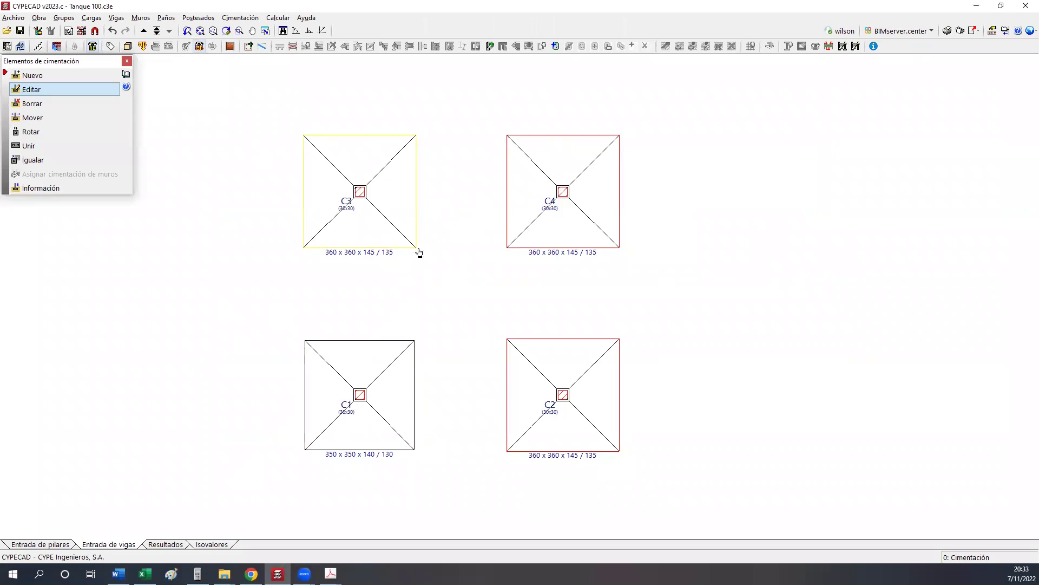
Go to the Encadenado 1 results, open the column editor on C1, and examine the checks for the Encadenado 2 span.
click(144, 30)
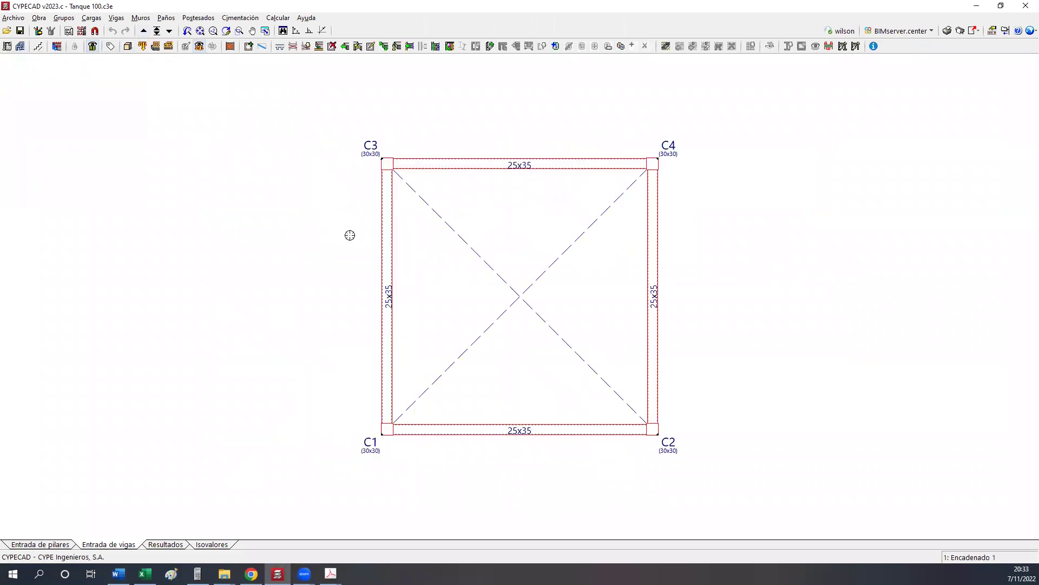
click(166, 544)
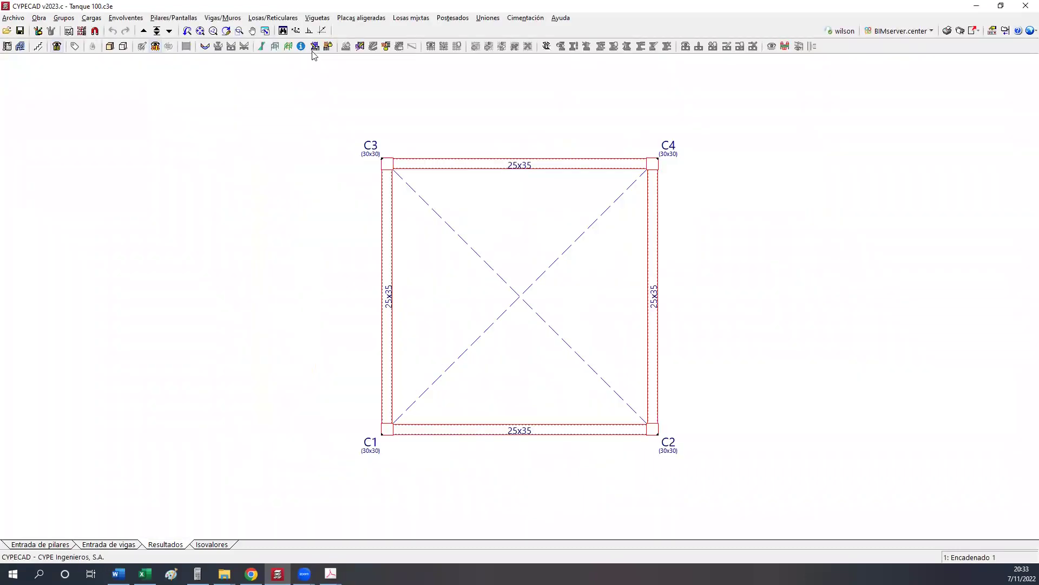
click(315, 46)
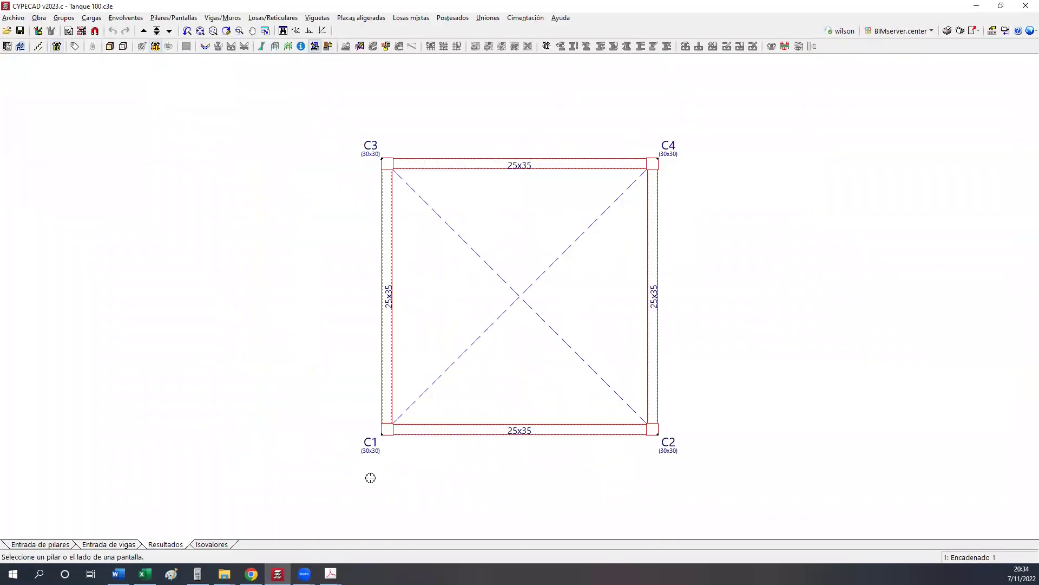
click(380, 435)
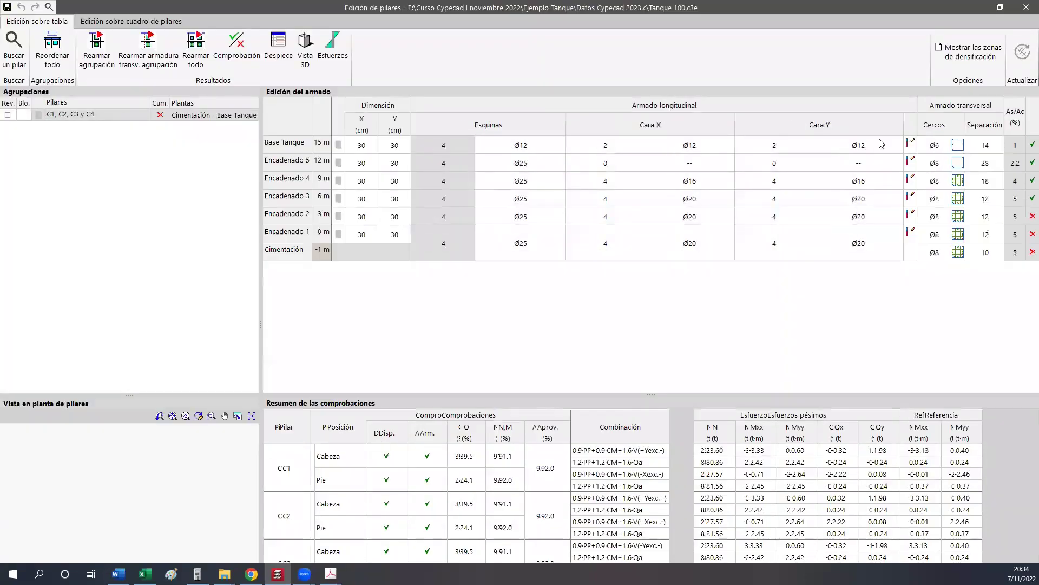
click(1010, 216)
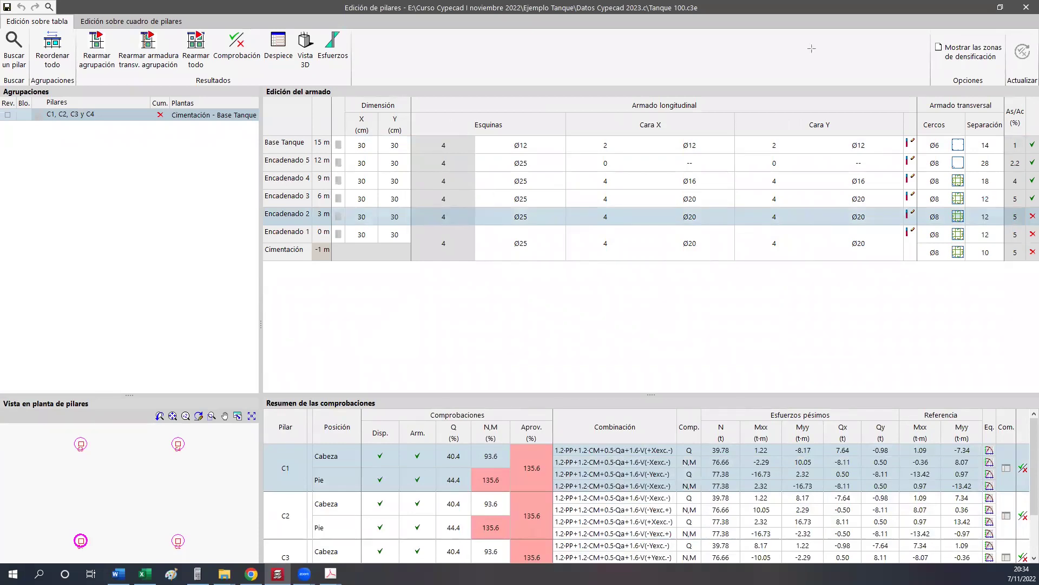
Highlight the As/Ac (%) column with a red rectangle and arrow, then clear the marks and close the column editor.
mouse_move(1001, 92)
mouse_down()
mouse_move(1026, 279)
mouse_move(1027, 269)
mouse_up()
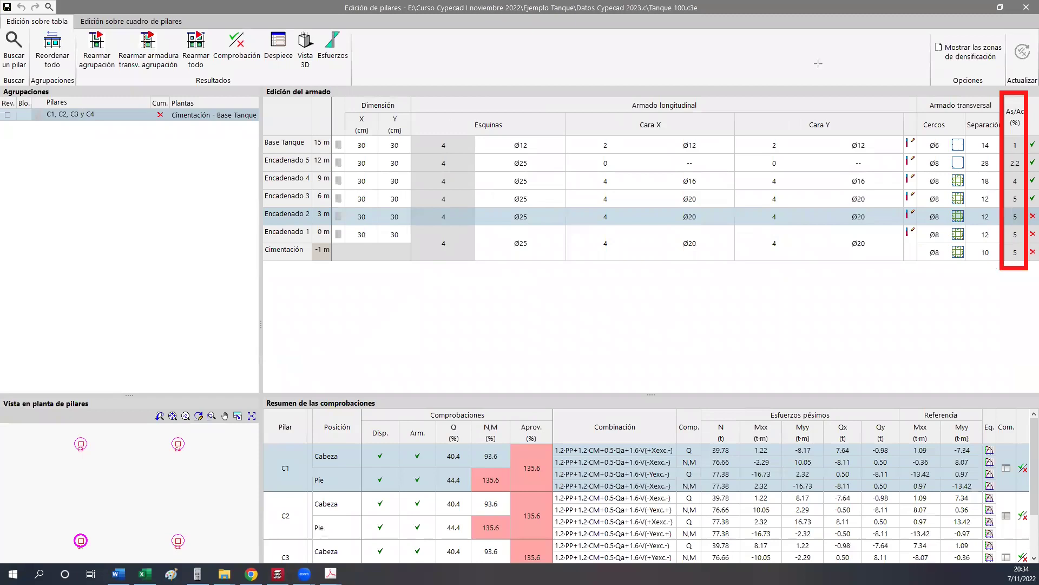
drag(1000, 21, 1008, 89)
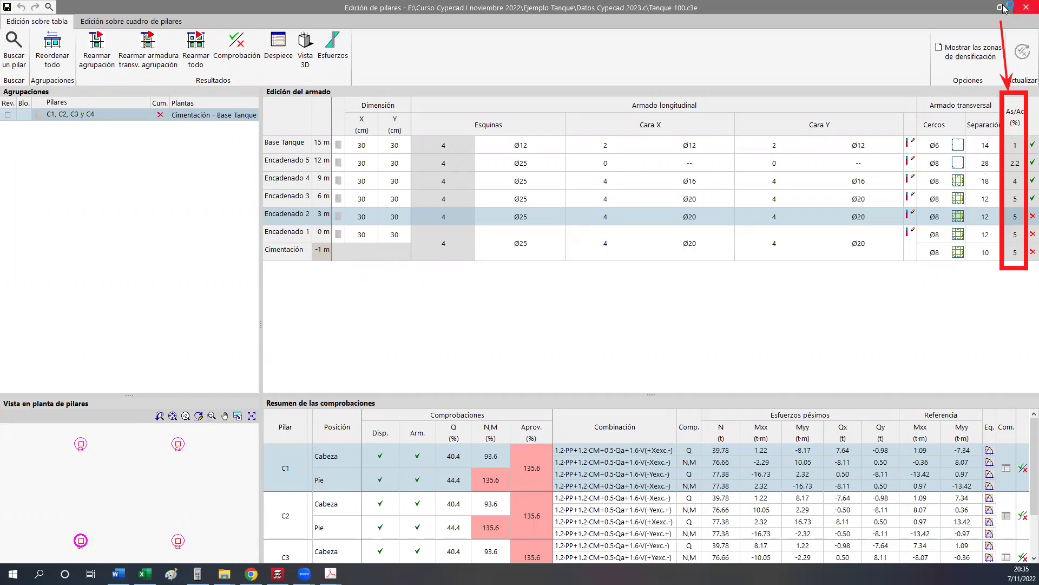
key(Escape)
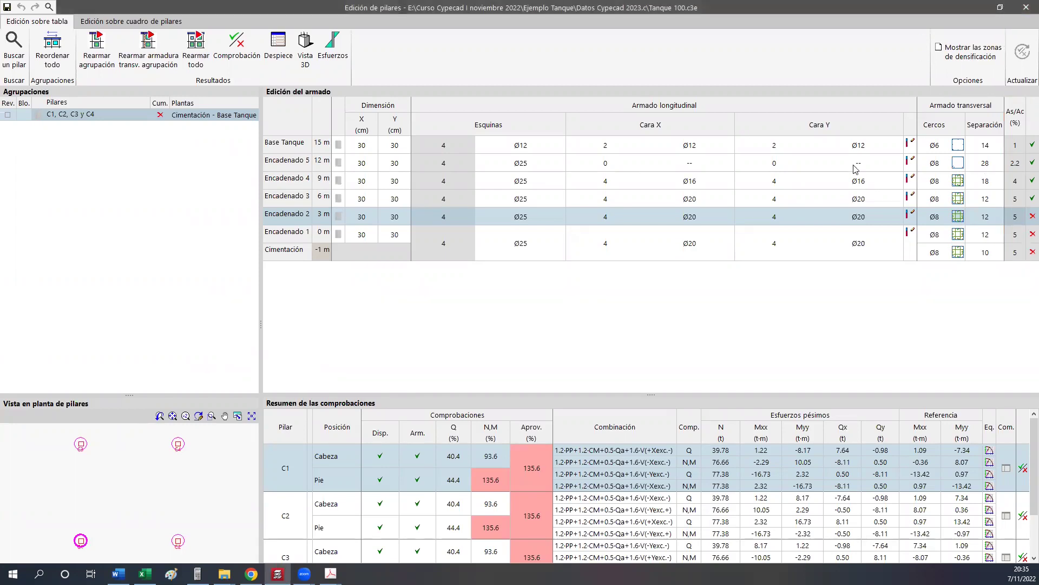
click(1026, 7)
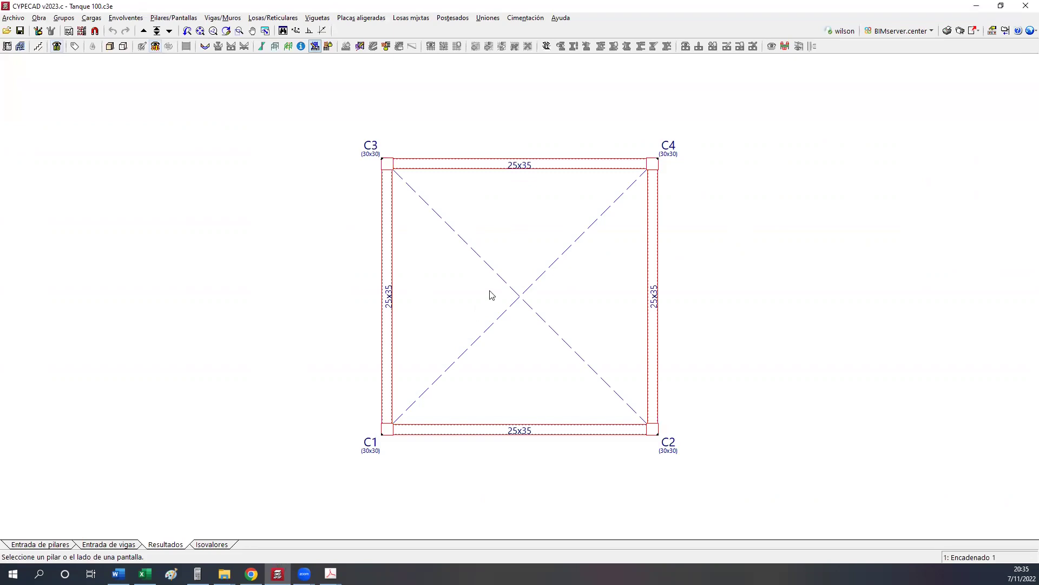
Go up to Encadenado 2 and open the beam between C1 and C2 in the beam editor to examine its reinforcement.
click(144, 31)
click(360, 46)
click(490, 414)
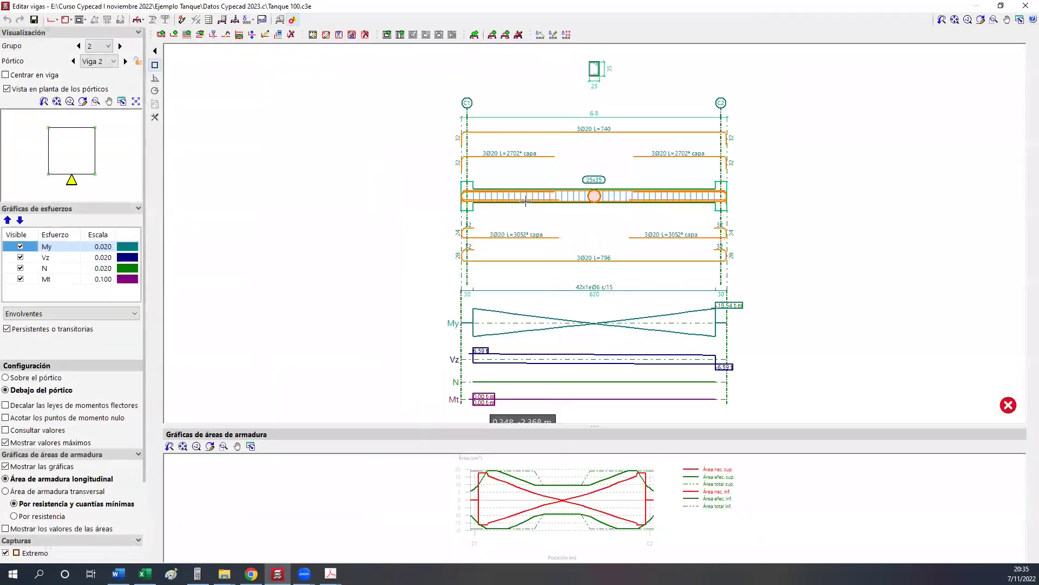
scroll(560, 244, up, 3)
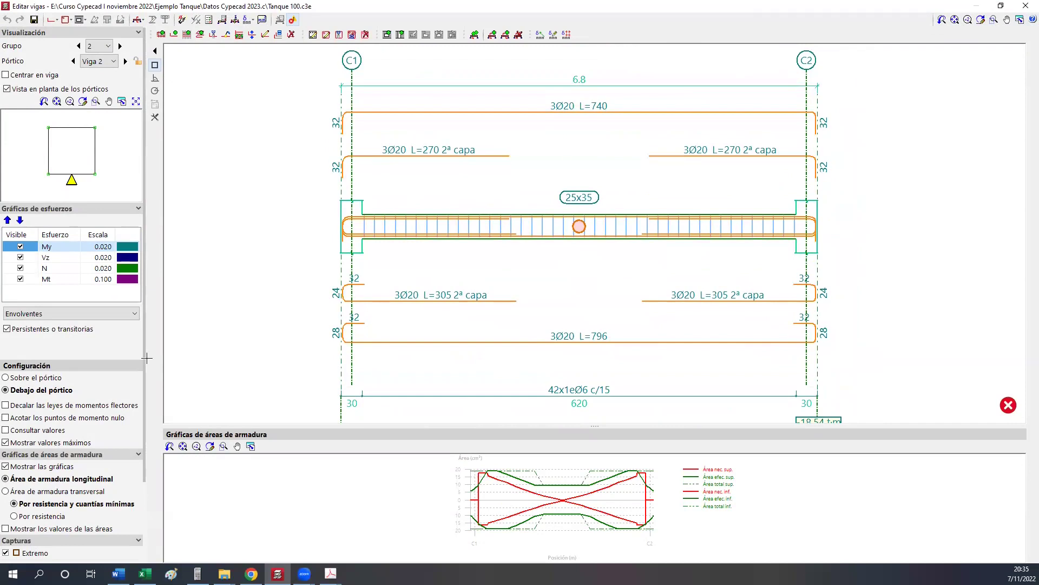
Enlarge the reinforcement area graph and outline its upper and lower end zones at C1 and C2 with red rectangles.
drag(595, 426, 577, 241)
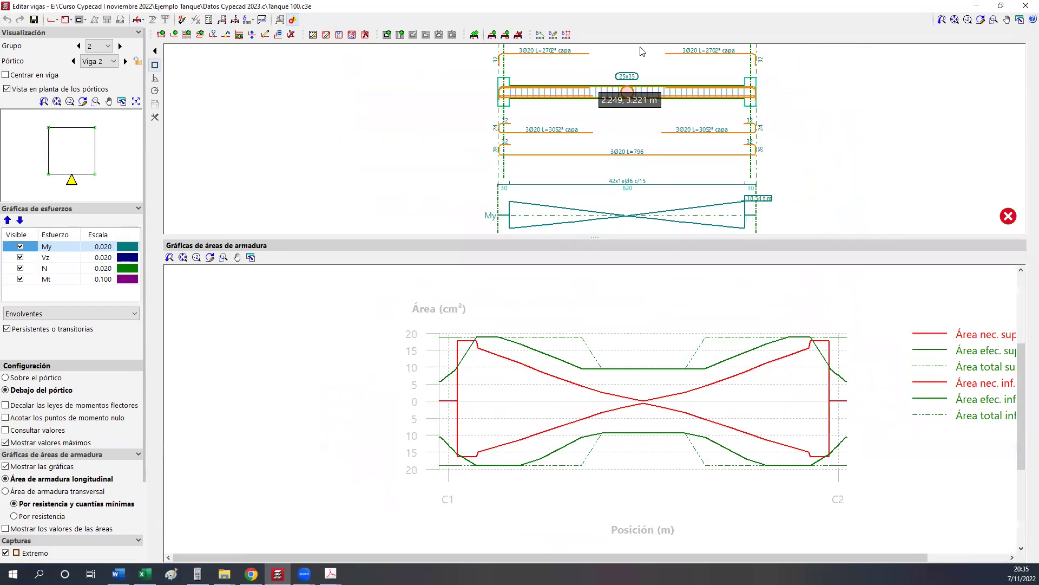
drag(406, 324, 585, 399)
drag(707, 324, 847, 402)
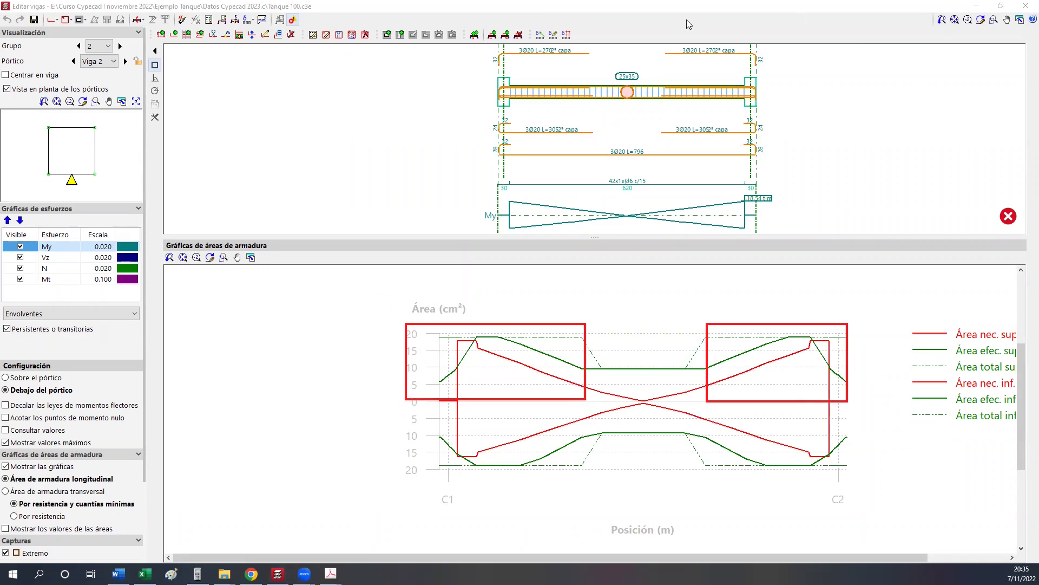
drag(587, 480, 406, 402)
drag(854, 479, 706, 402)
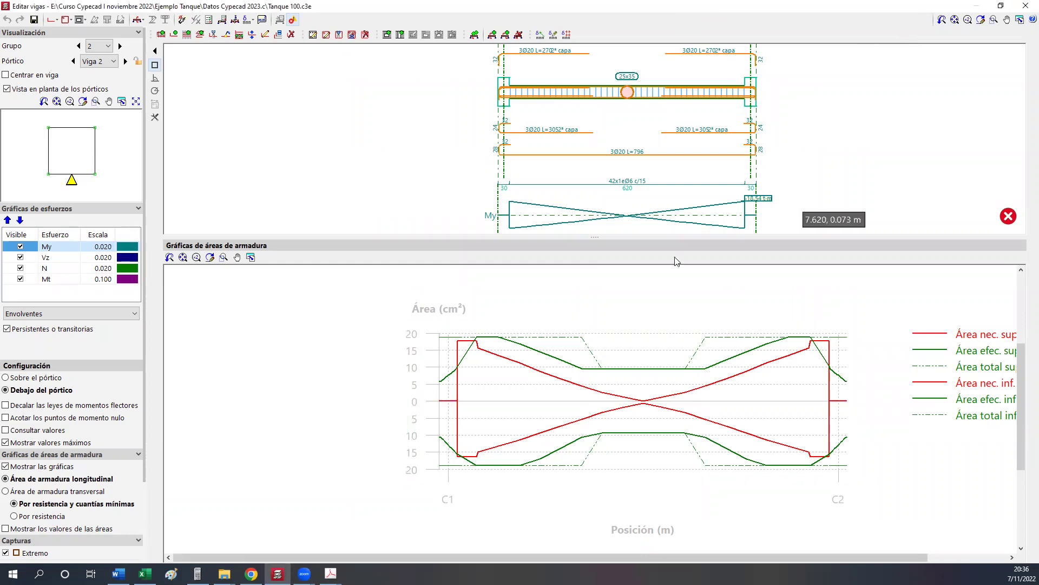
Shrink the reinforcement area graph, examine the beam's bars close up, and leave the beam editor.
drag(595, 243, 587, 349)
scroll(734, 289, up, 3)
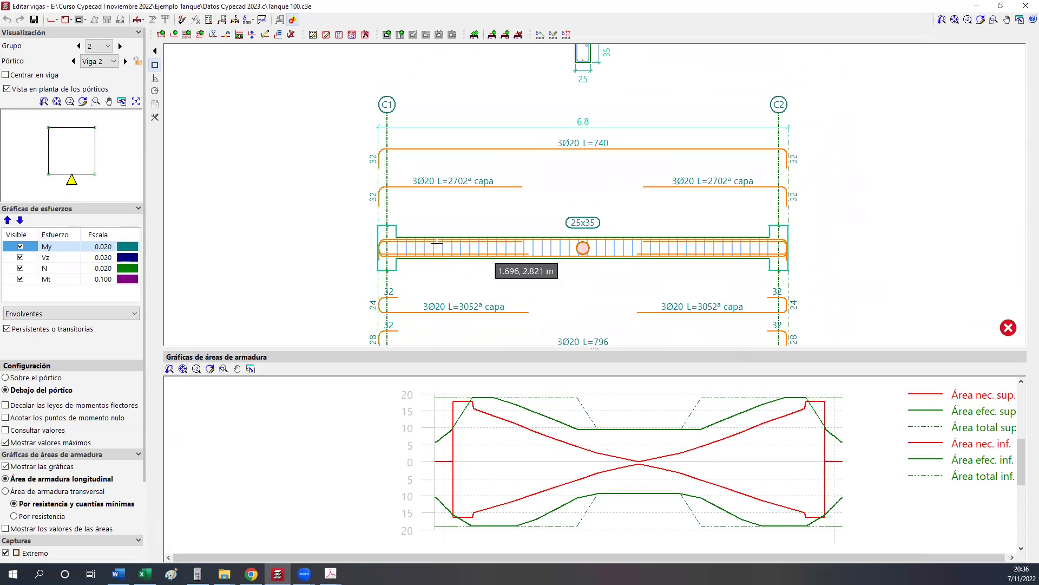
key(Escape)
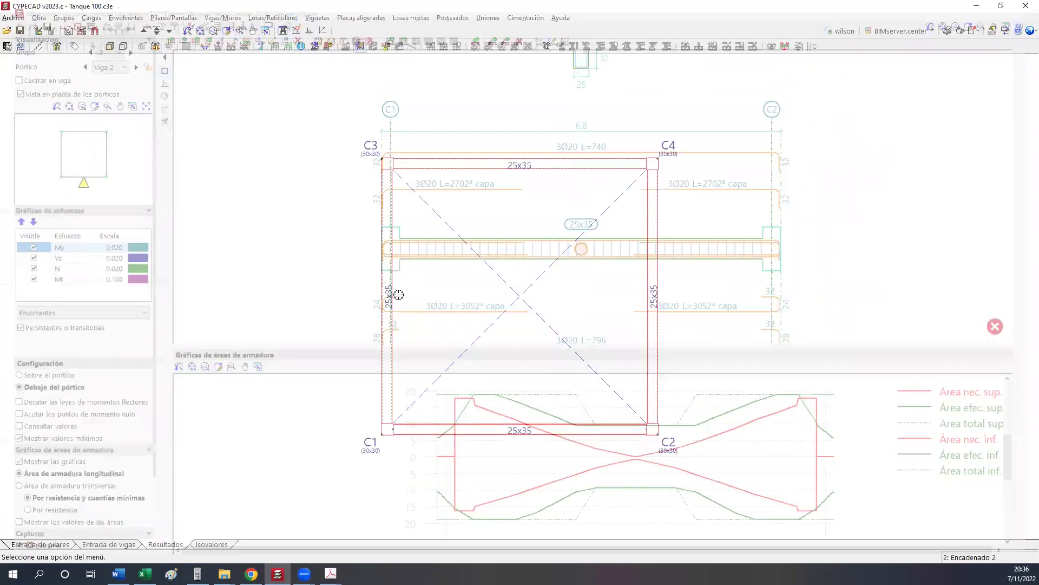
Display the envelope diagram of the C1–C2 beam with only negative and positive moments, leaving shears and torsions off.
scroll(432, 317, up, 2)
click(126, 18)
click(143, 30)
click(479, 225)
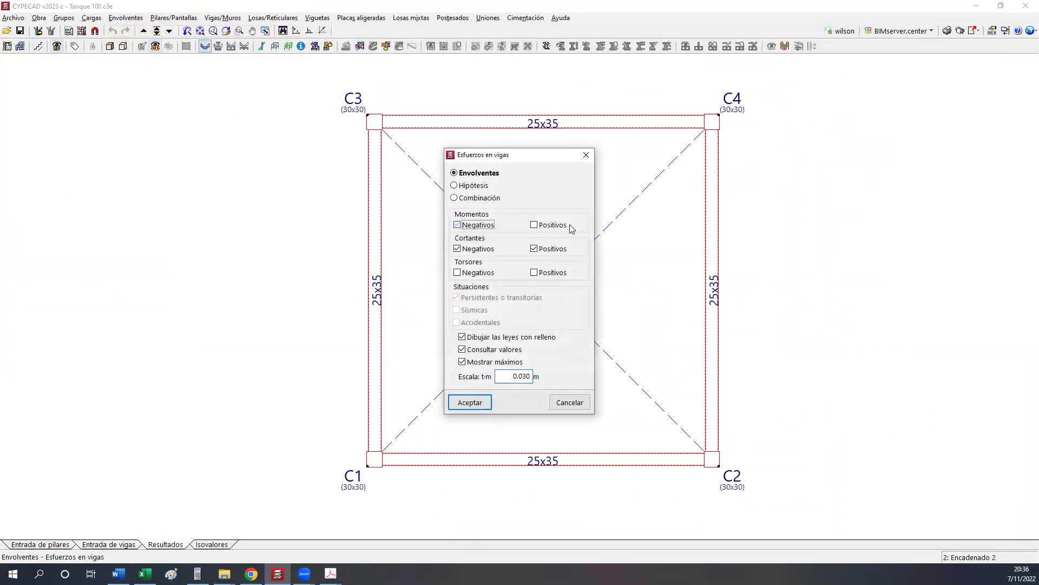
click(549, 225)
click(479, 249)
click(534, 249)
click(476, 403)
scroll(490, 333, up, 3)
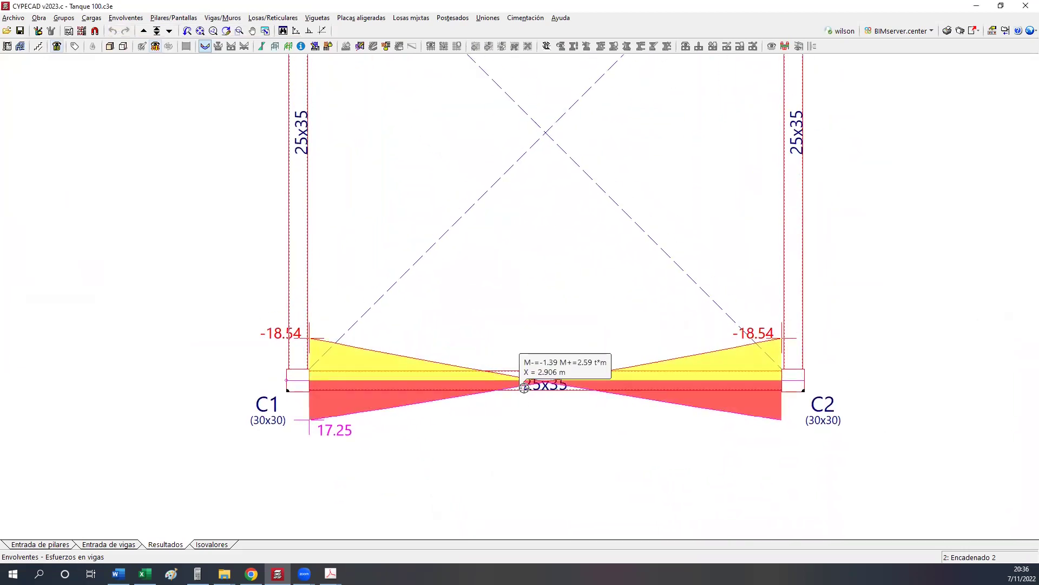
Try a larger drawing scale for the C1–C2 beam's moment envelope.
right_click(524, 388)
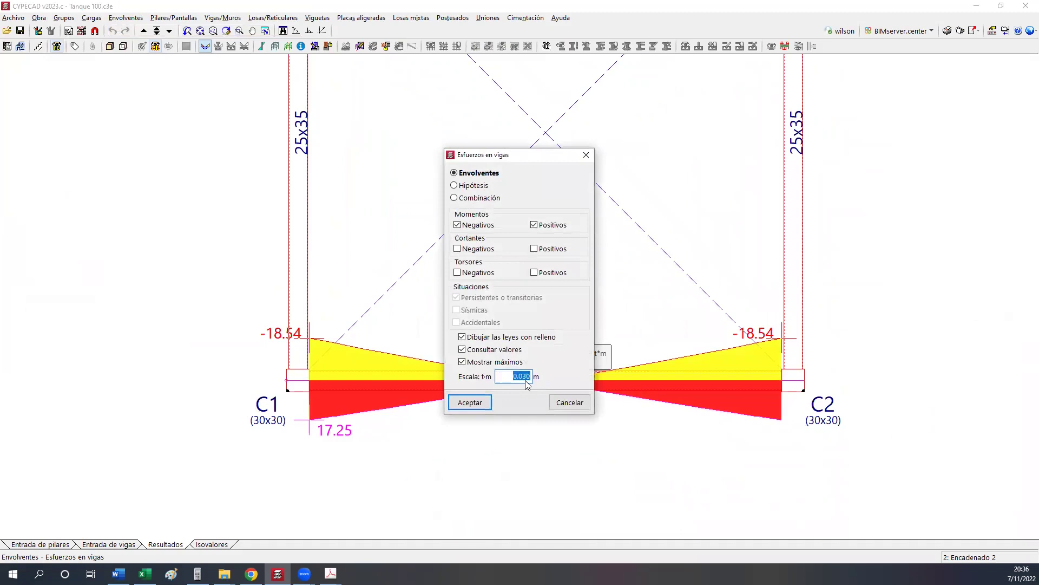
key(BackSpace)
text(0)
click(479, 402)
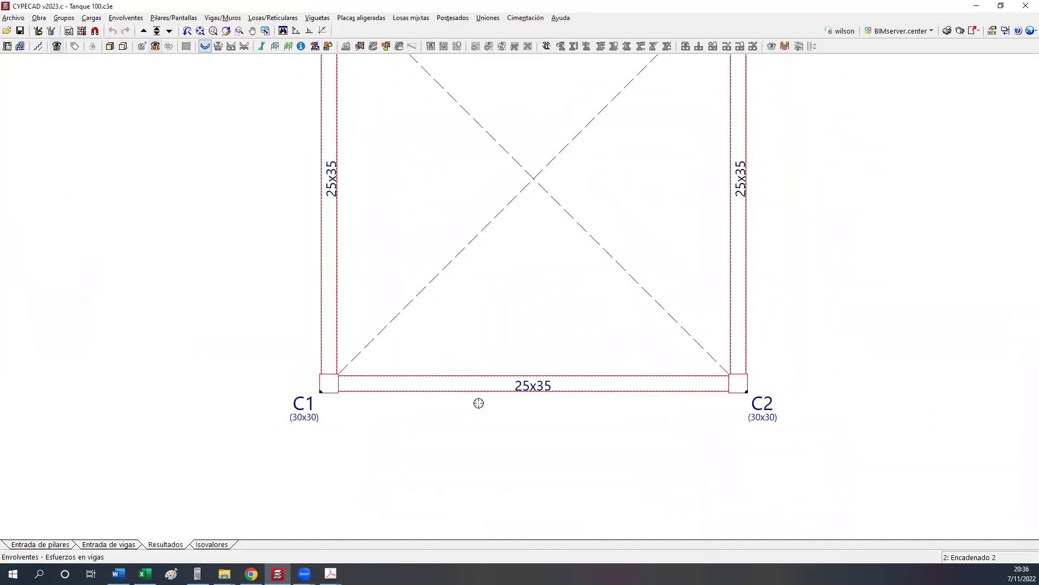
scroll(482, 412, down, 8)
scroll(487, 426, up, 4)
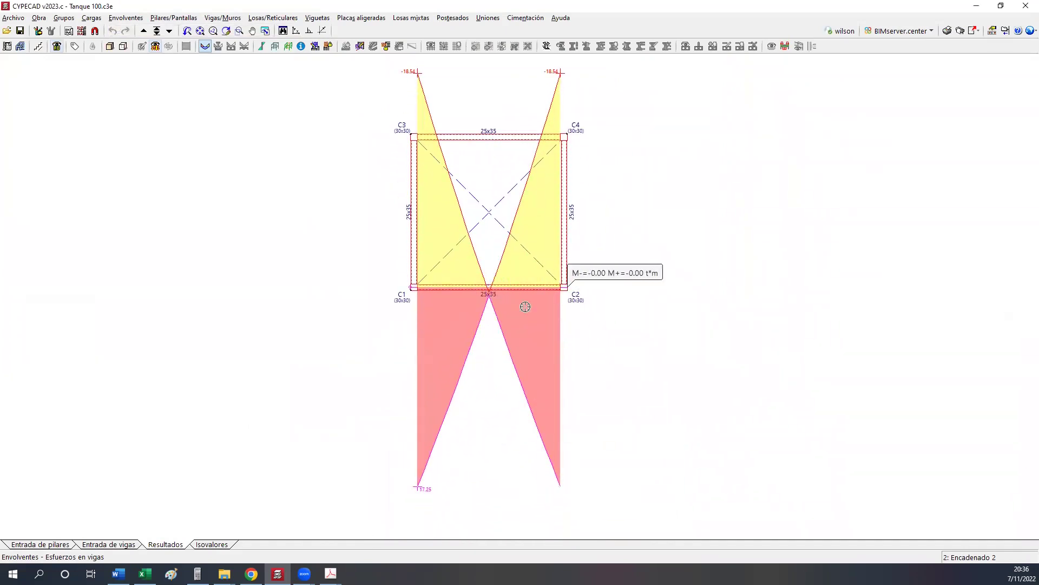
middle_drag(418, 315, 419, 351)
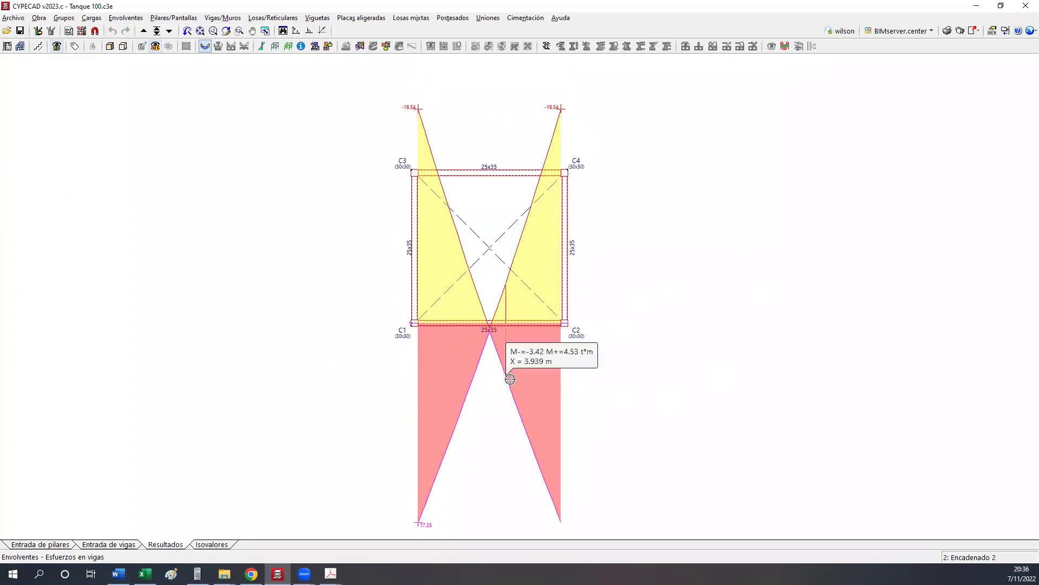
Set the moment diagram scale to 0.050 m and examine the C1–C2 beam's moment envelope.
right_click(534, 326)
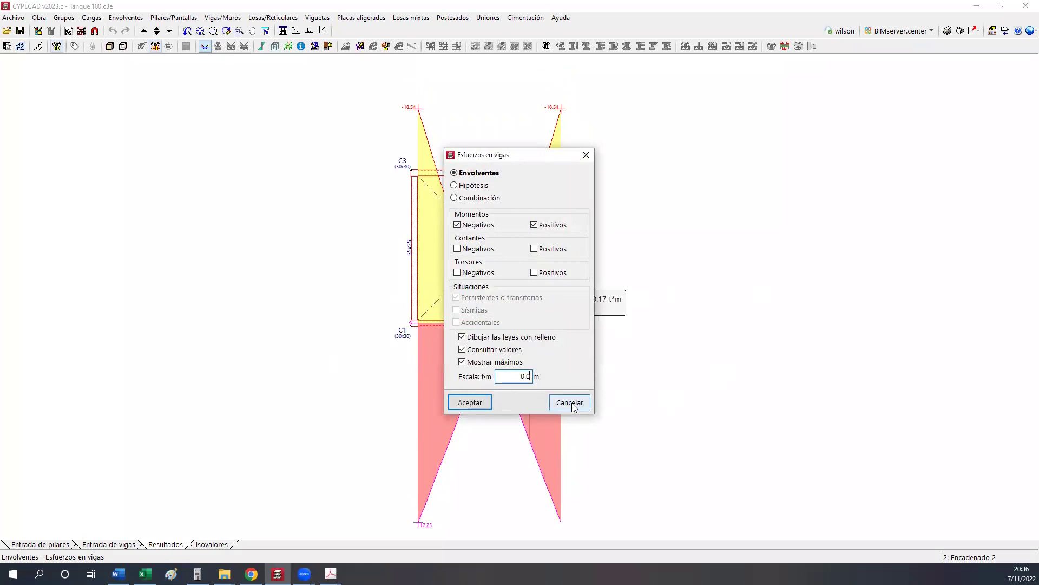
click(469, 402)
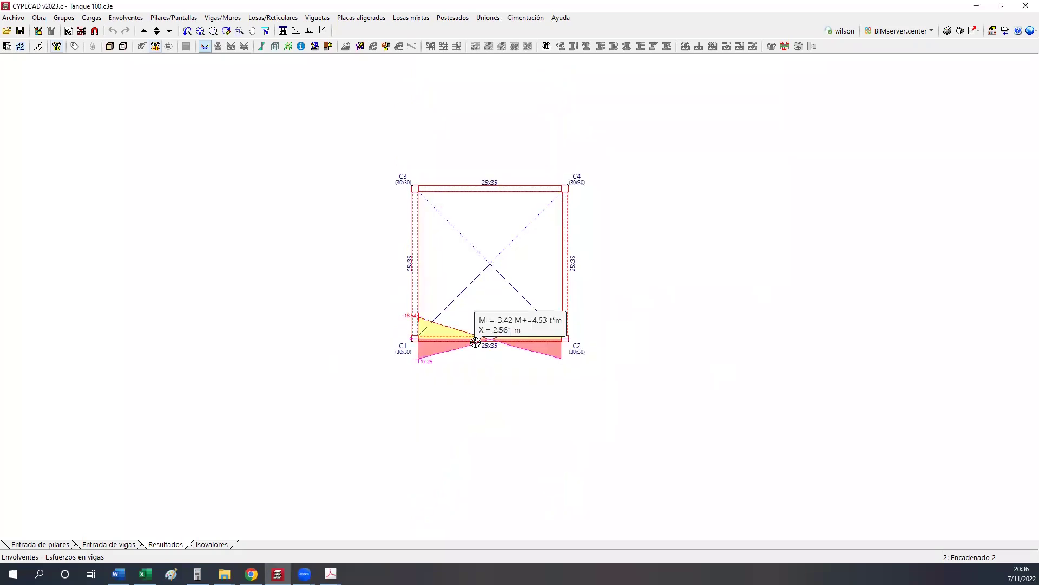
scroll(502, 337, up, 5)
scroll(505, 340, up, 3)
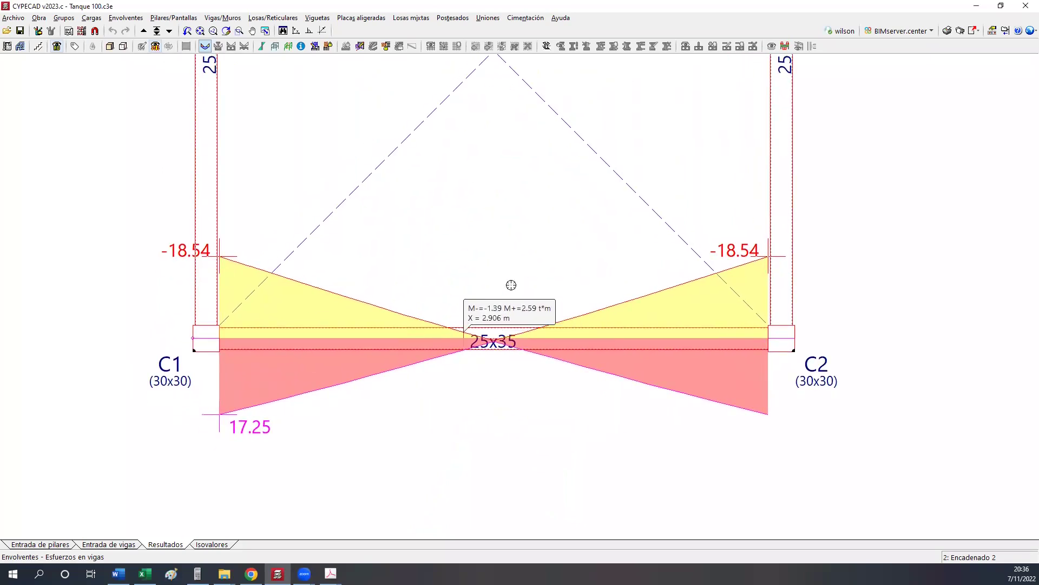
middle_drag(518, 336, 493, 436)
scroll(518, 351, down, 2)
scroll(492, 434, down, 2)
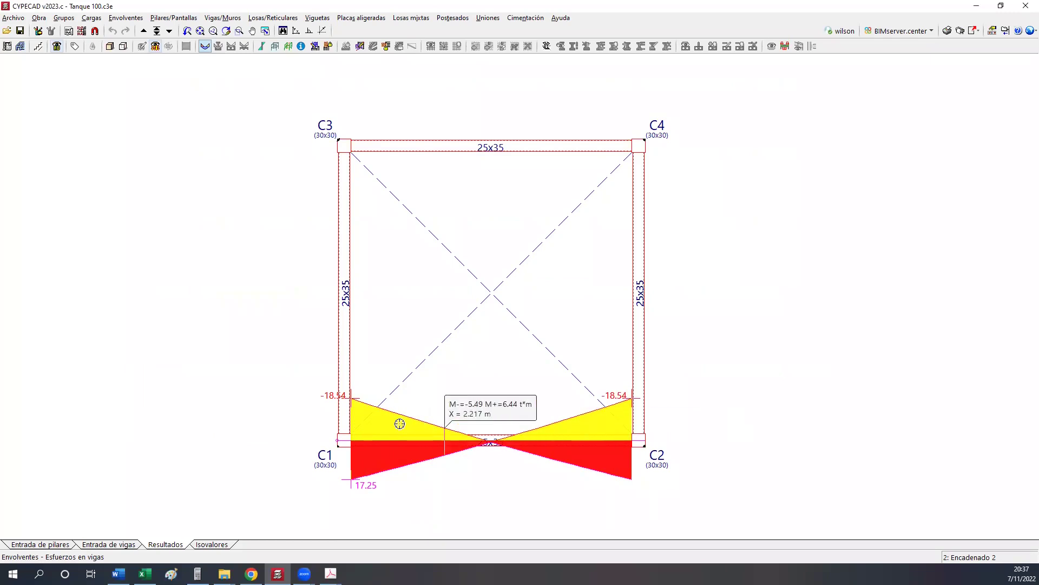
Switch the beam forces to the E.L.U. Hormigón combination 1.2·PP+1.2·CM+1.6·Qa with a scale of 0.5 m.
click(490, 249)
click(463, 199)
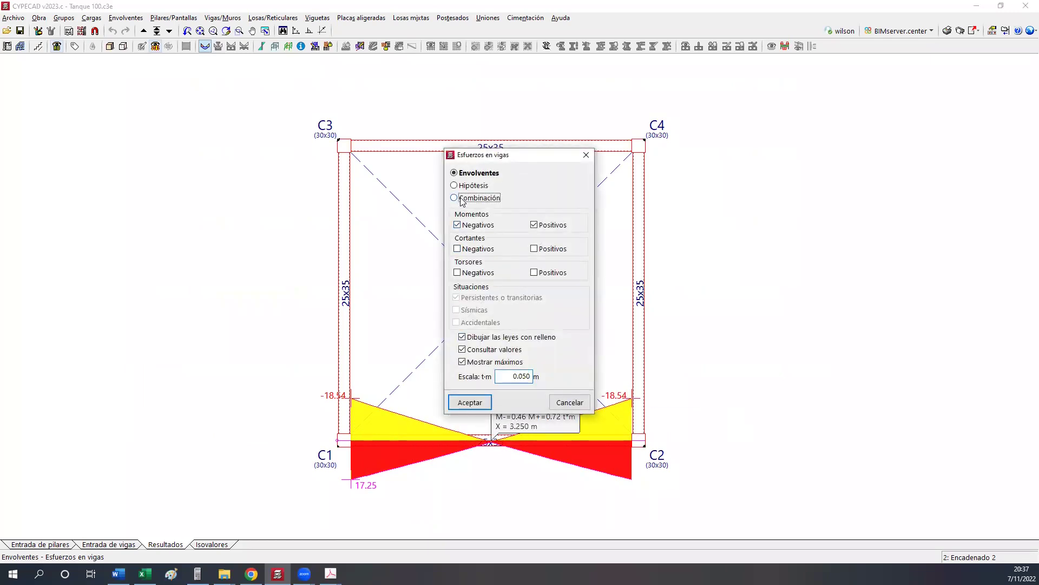
click(512, 263)
click(514, 292)
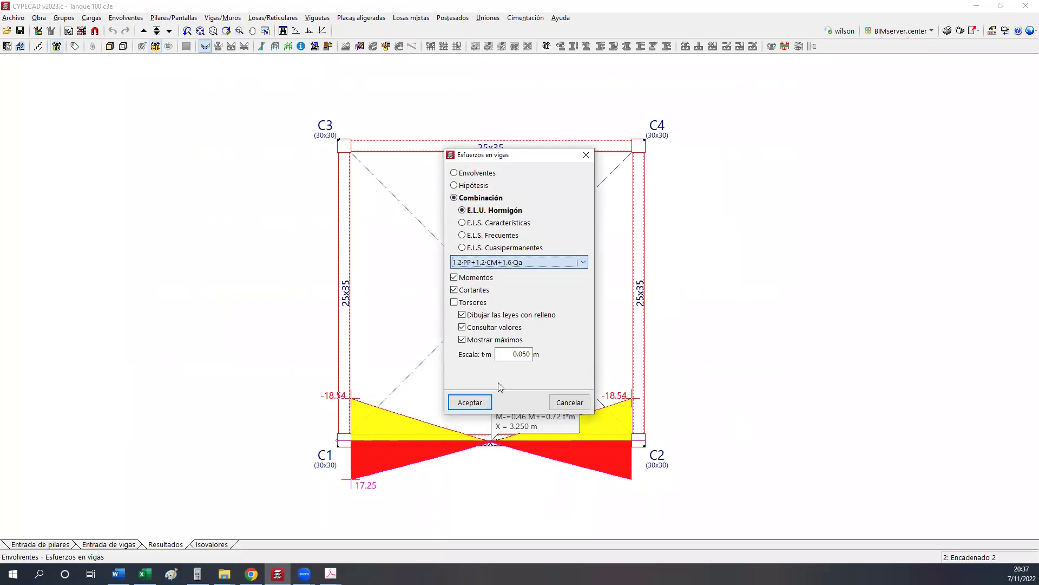
text(0.5)
click(455, 406)
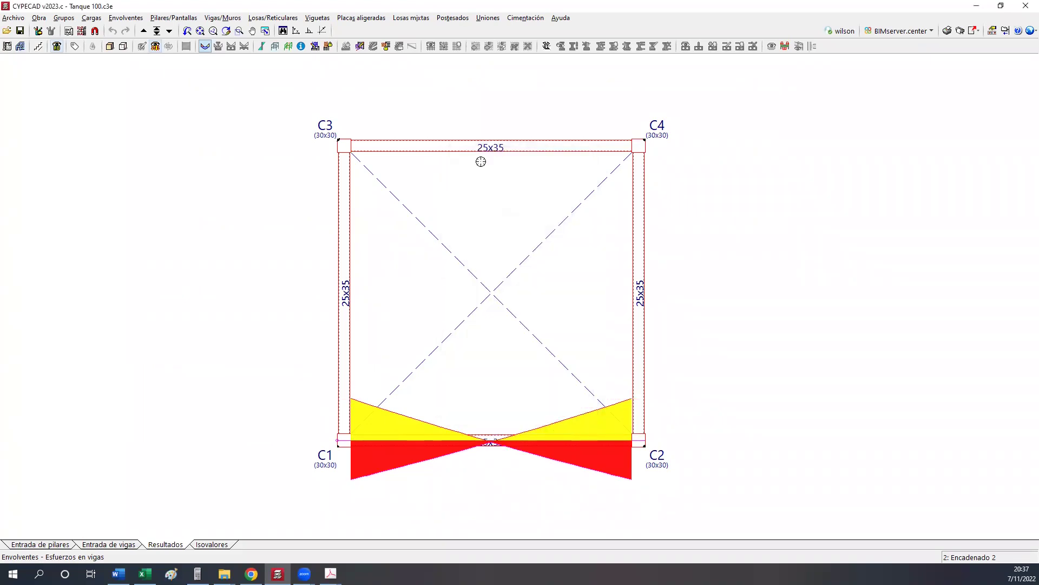
Turn off the shears and display only the combination's moments on the C3–C4 beam.
click(481, 154)
right_click(482, 154)
click(454, 277)
click(454, 290)
click(454, 277)
click(470, 401)
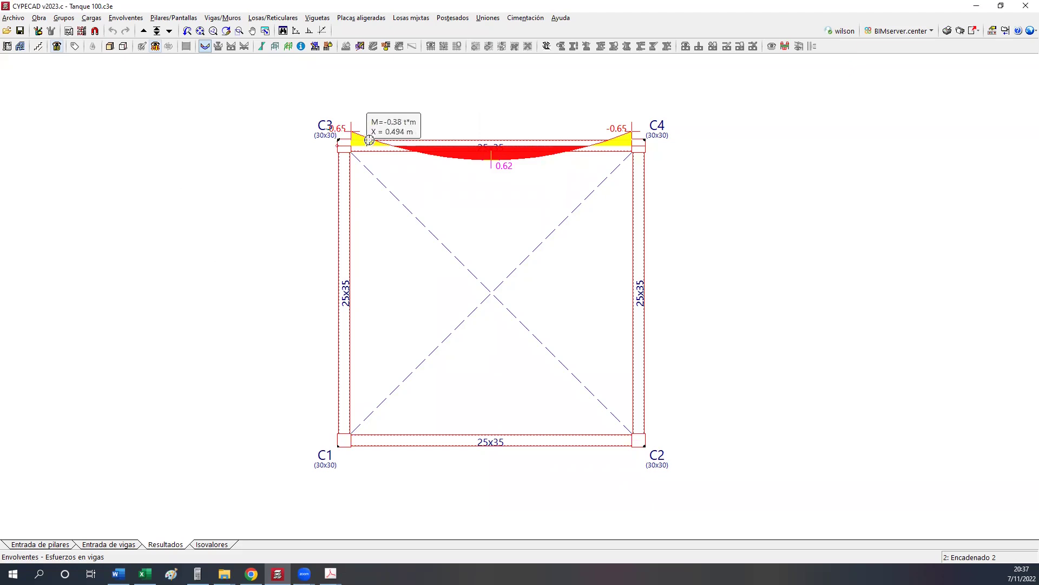
Return to envelopes with a scale of 0.050 m and display the moment envelope on the C1–C2 beam.
right_click(575, 223)
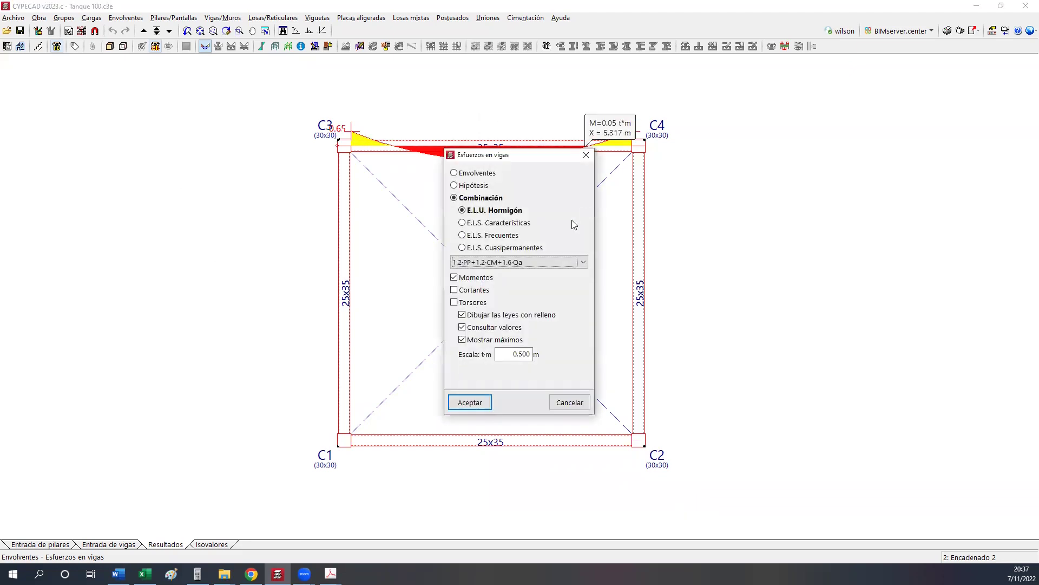
click(478, 173)
drag(509, 376, 544, 372)
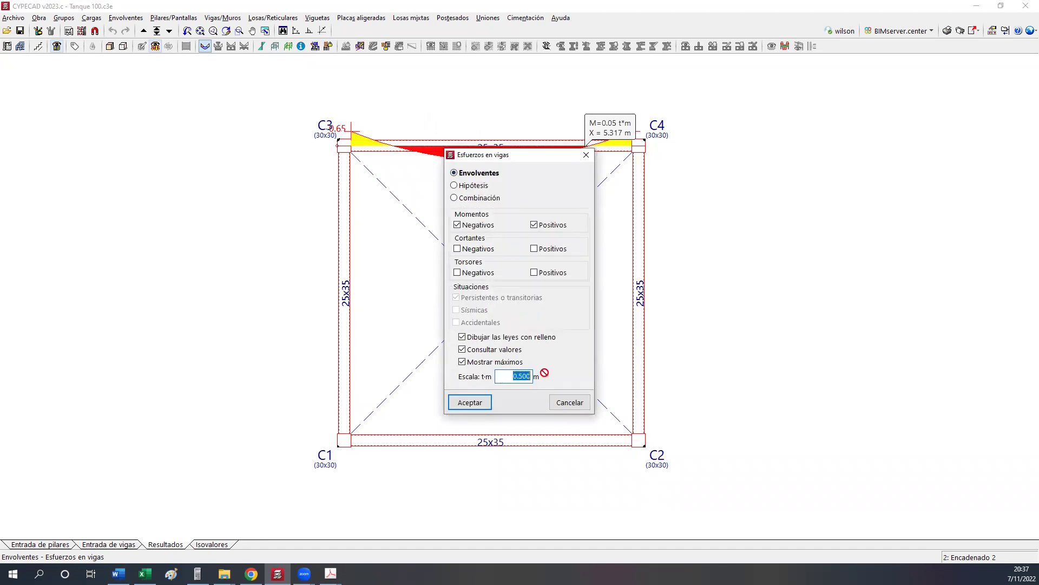
text(0.)
click(470, 402)
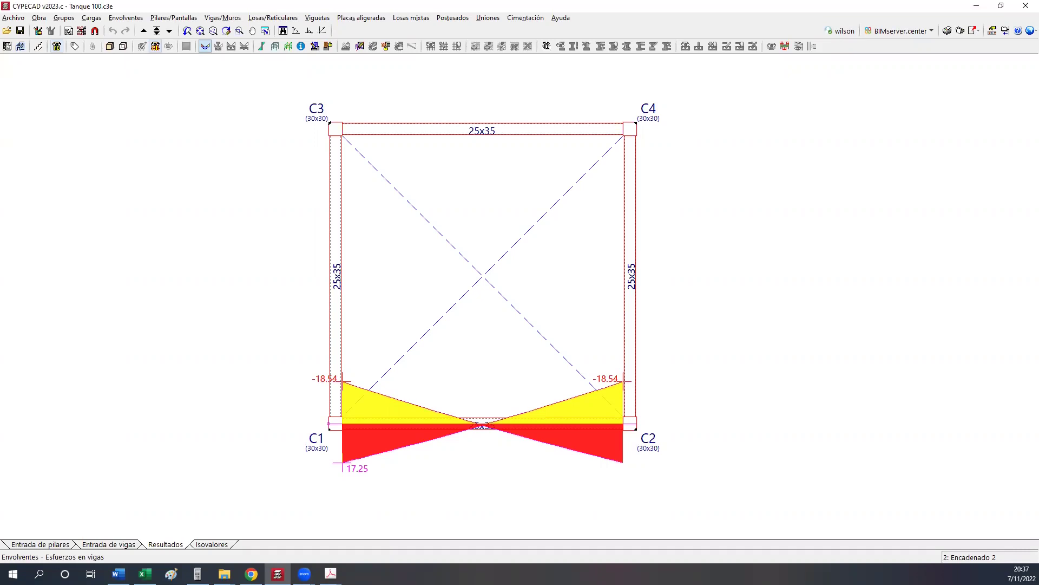
scroll(405, 483, up, 2)
Display the C1–C2 beam's moments for the Peso propio load case.
right_click(522, 319)
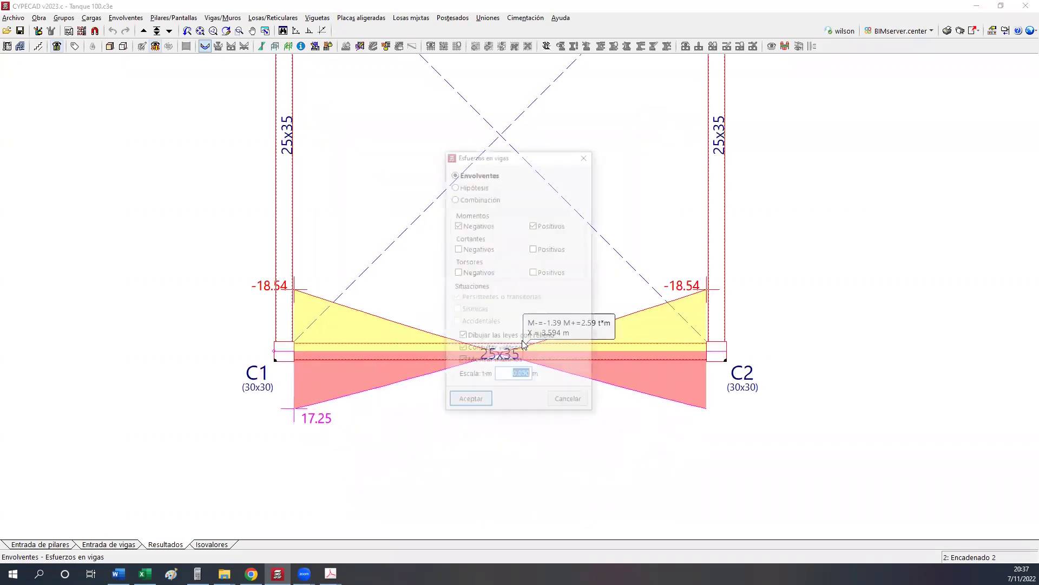
click(461, 185)
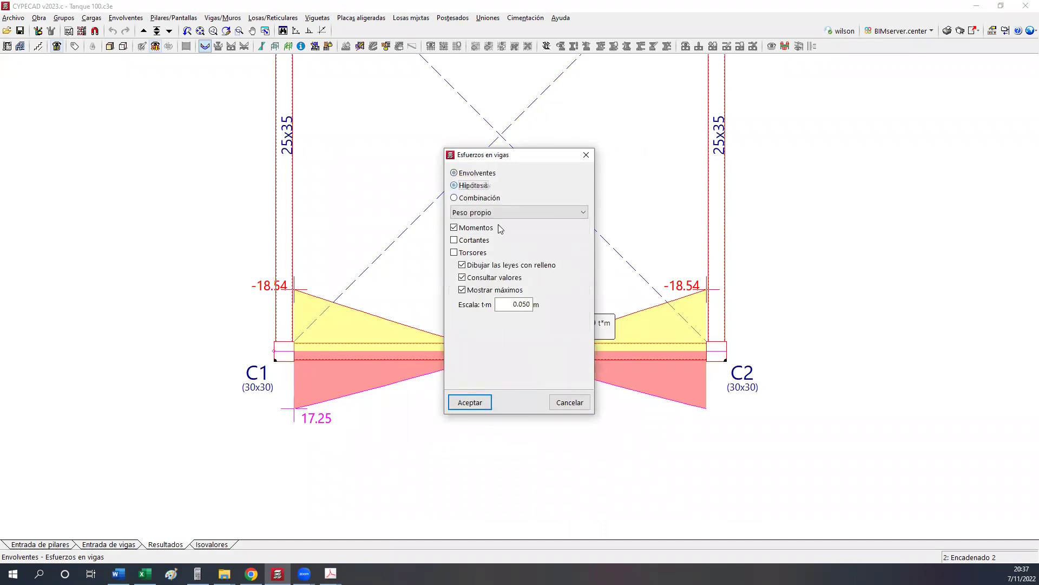
click(469, 402)
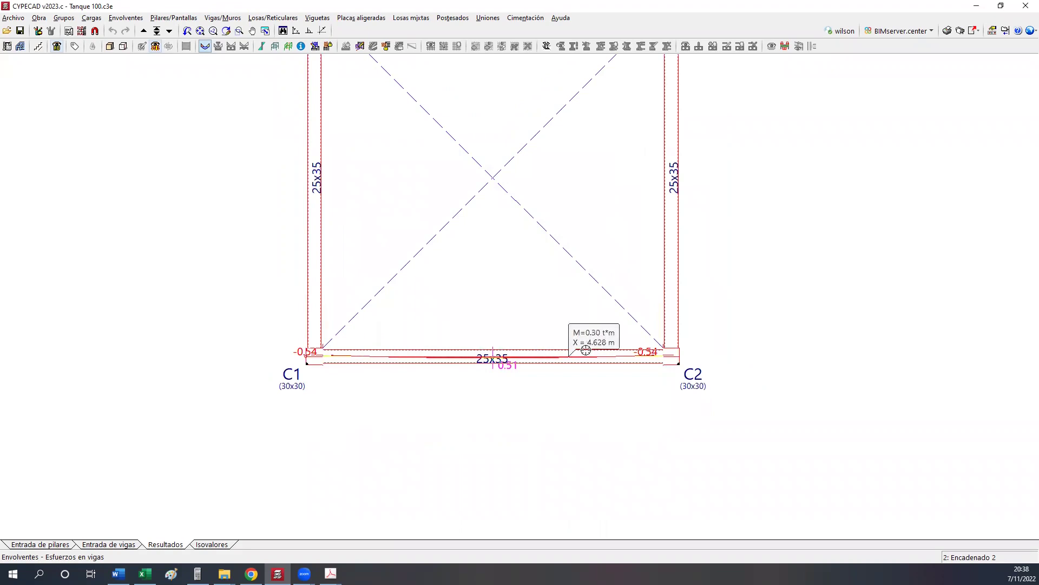
Display the C1–C2 beam's moments for the Cargas muertas load case, followed by Sobrecarga de uso.
right_click(426, 347)
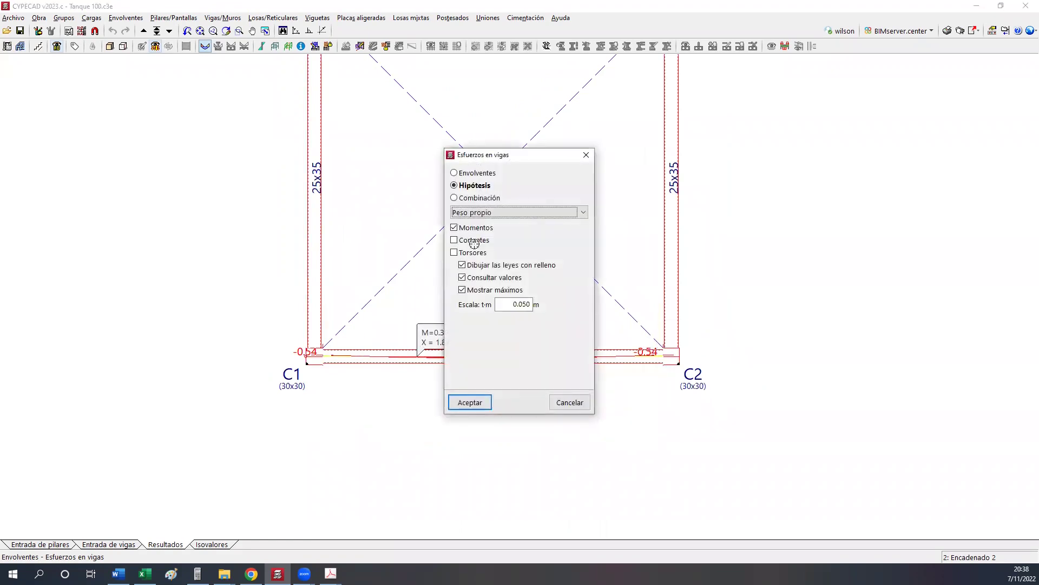
click(495, 211)
click(496, 232)
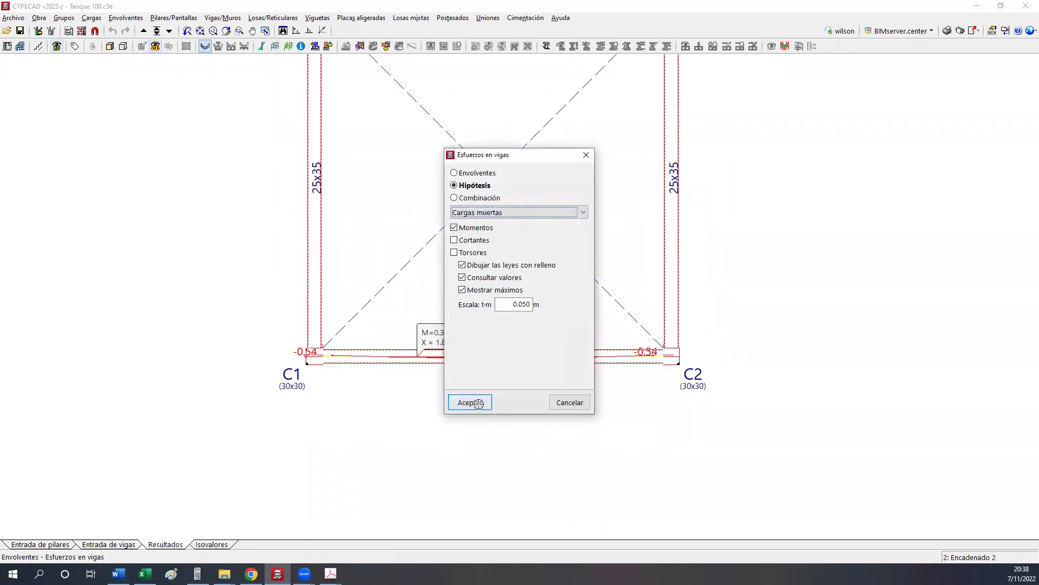
click(475, 401)
right_click(474, 362)
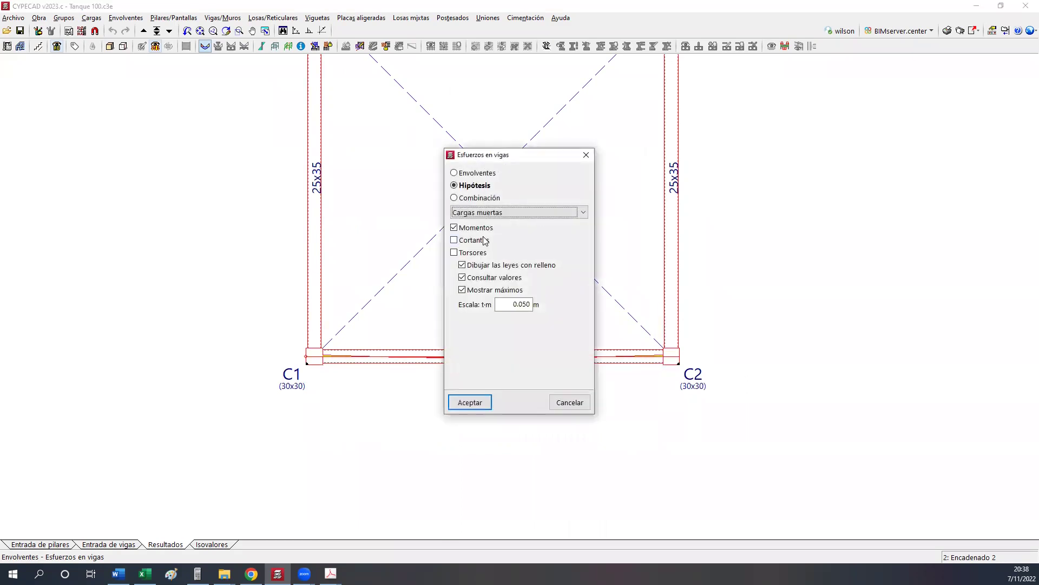
click(492, 213)
click(493, 243)
click(470, 402)
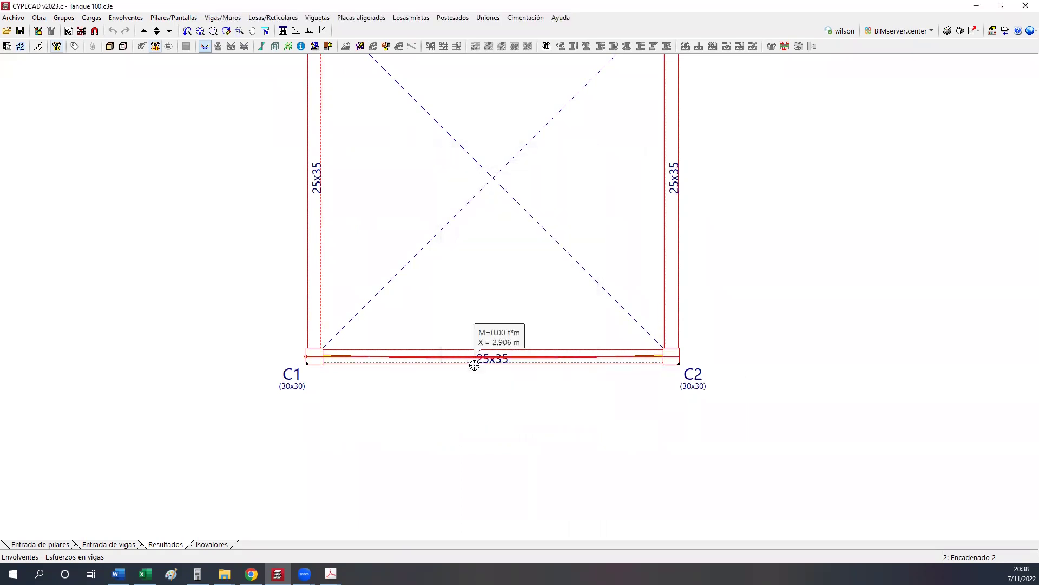
Display the C1–C2 beam's moments for wind load case Viento +X exc.+, followed by Viento +X exc.-.
right_click(474, 365)
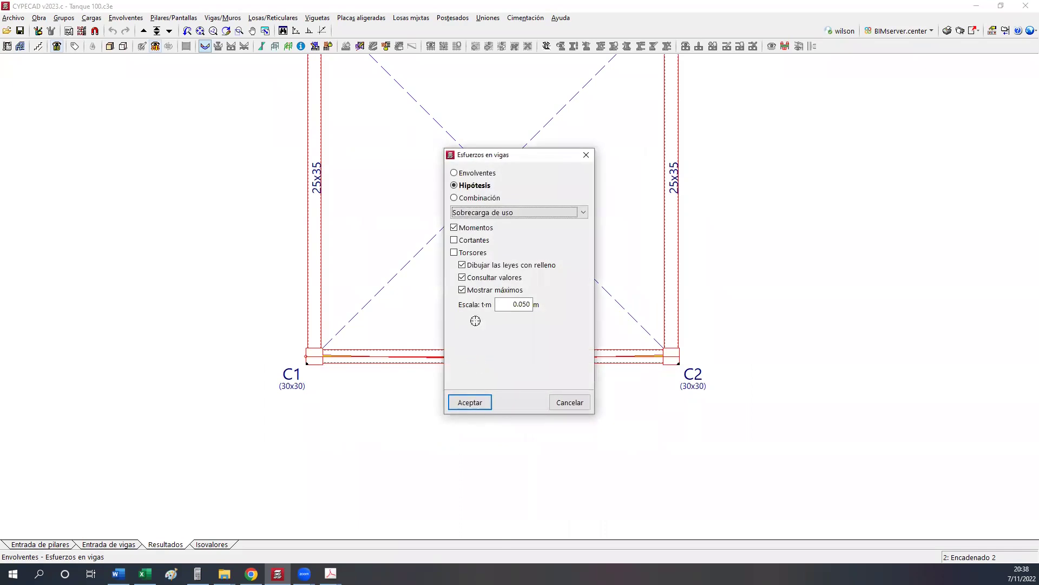
click(491, 213)
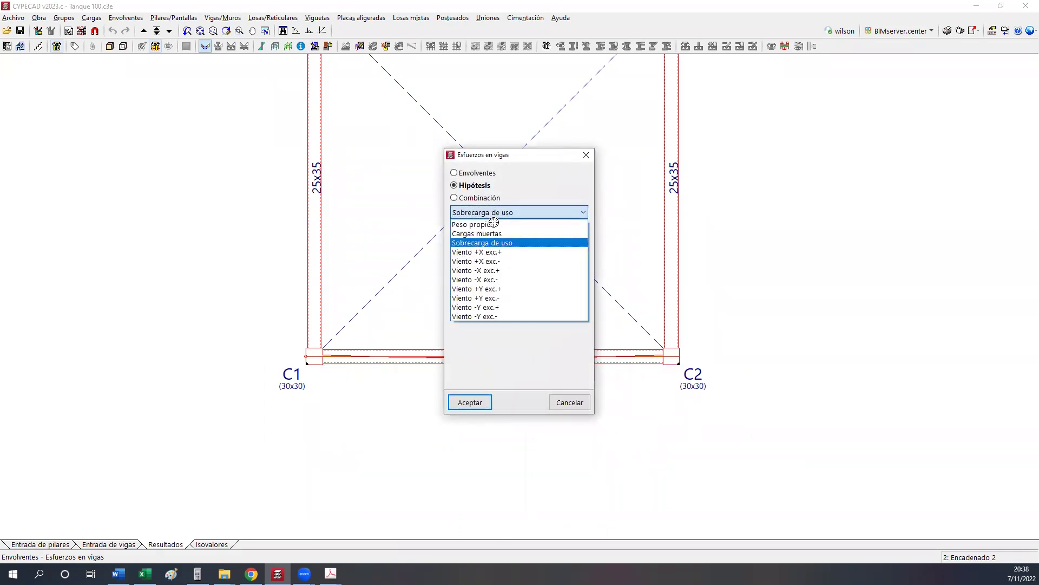
click(497, 253)
click(470, 403)
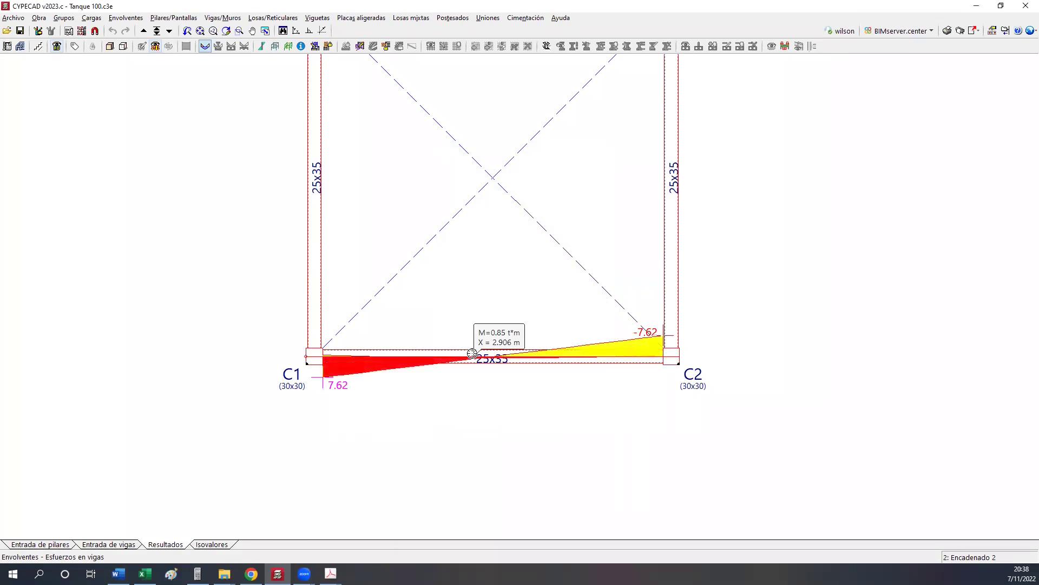
right_click(472, 353)
click(492, 212)
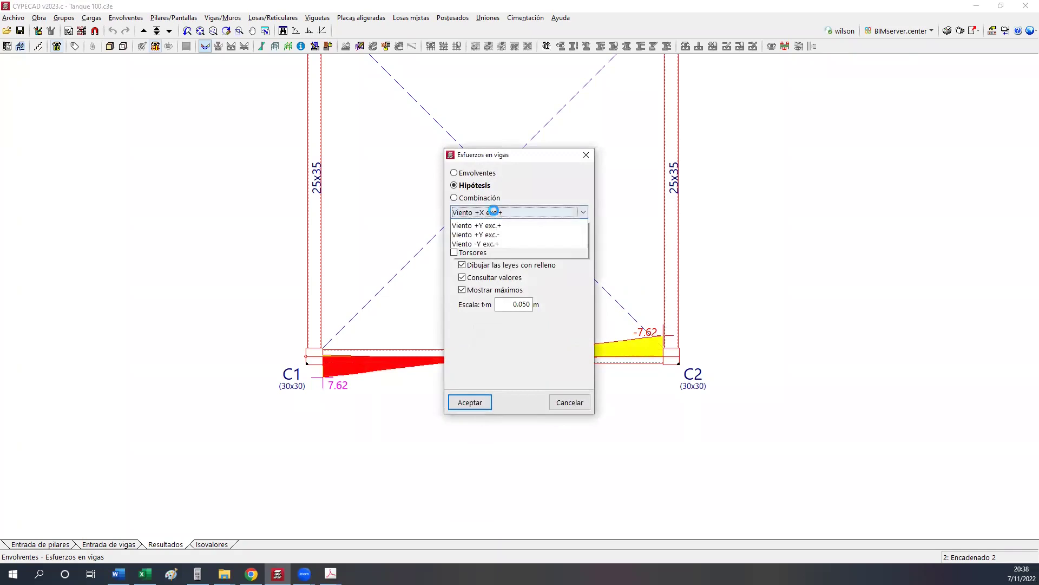
click(497, 261)
click(470, 402)
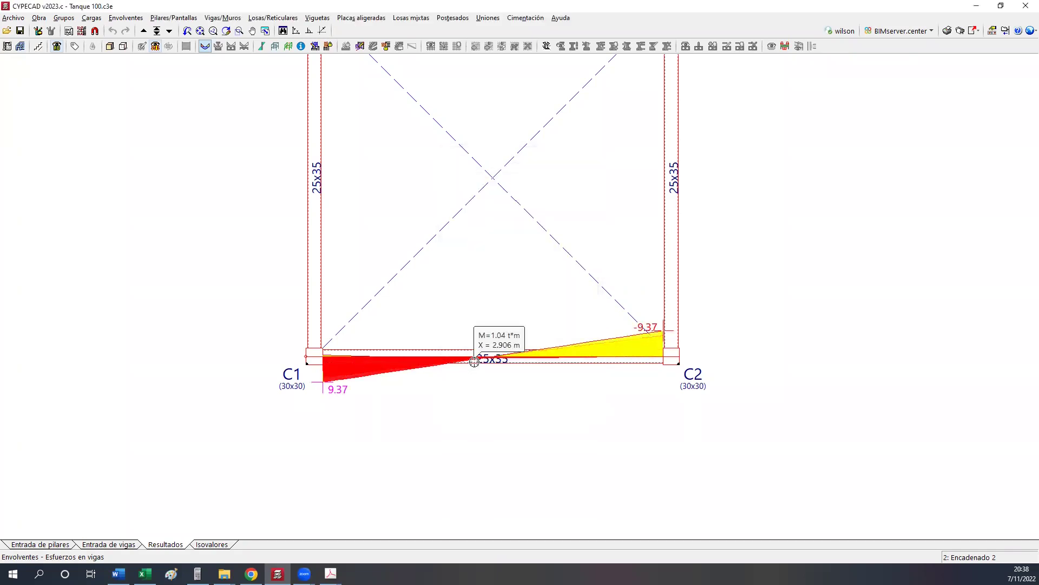
scroll(475, 361, up, 3)
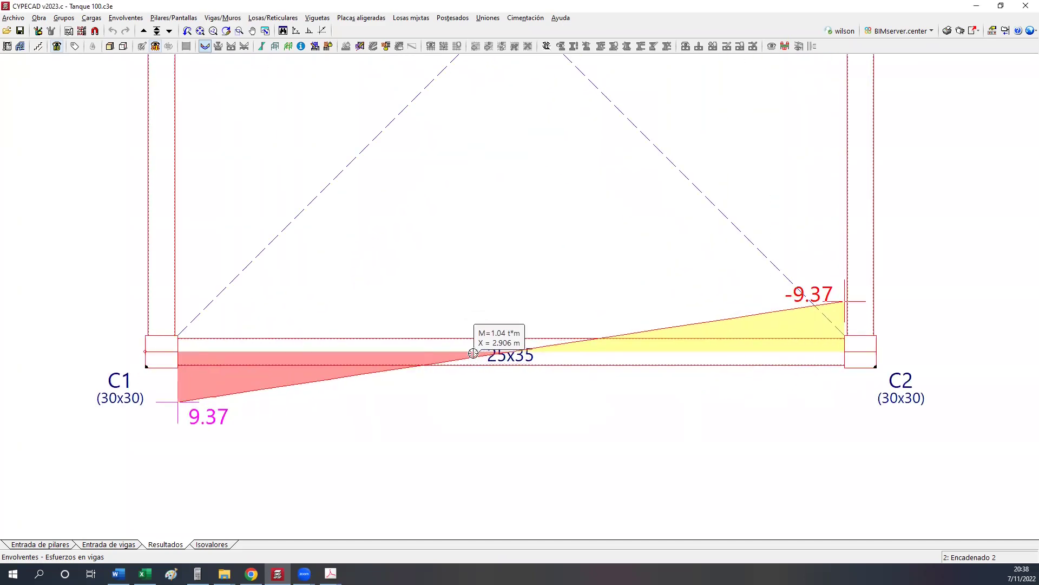
Redisplay the Viento +X exc.+ and Viento +X exc.- moments on the C1–C2 beam to compare the two wind cases.
right_click(506, 265)
click(499, 212)
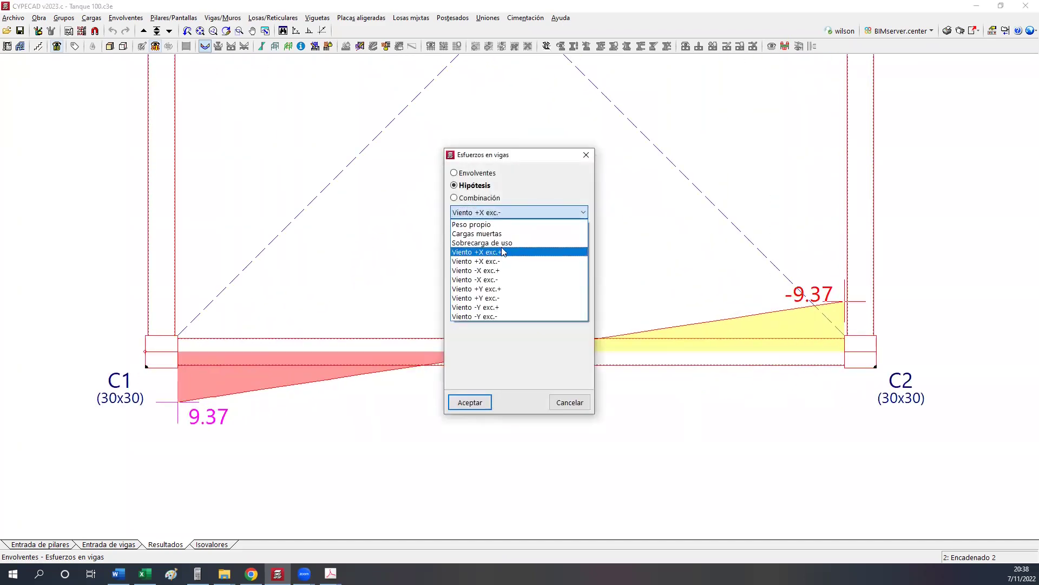
click(502, 252)
click(470, 402)
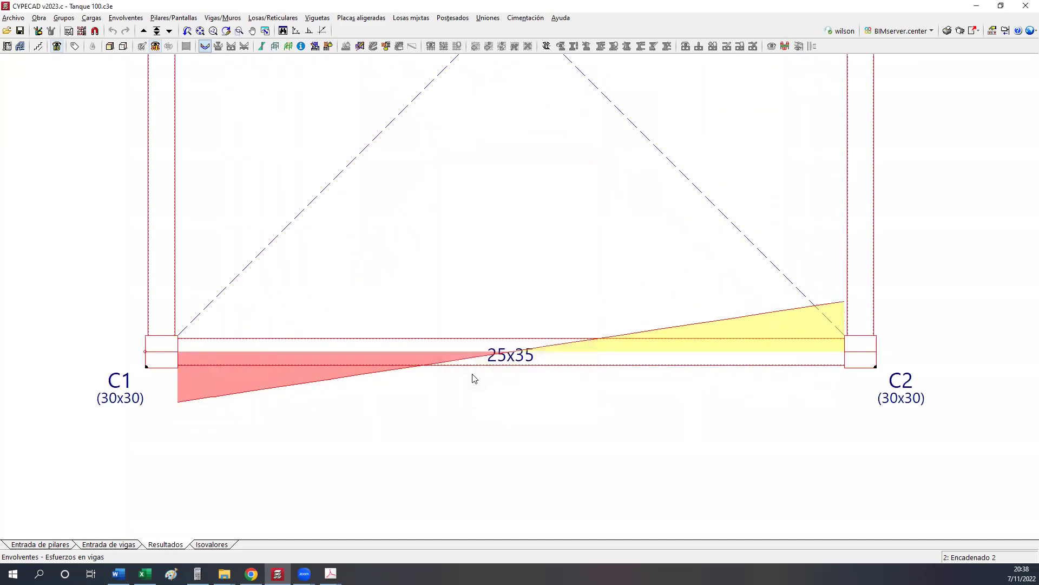
right_click(481, 342)
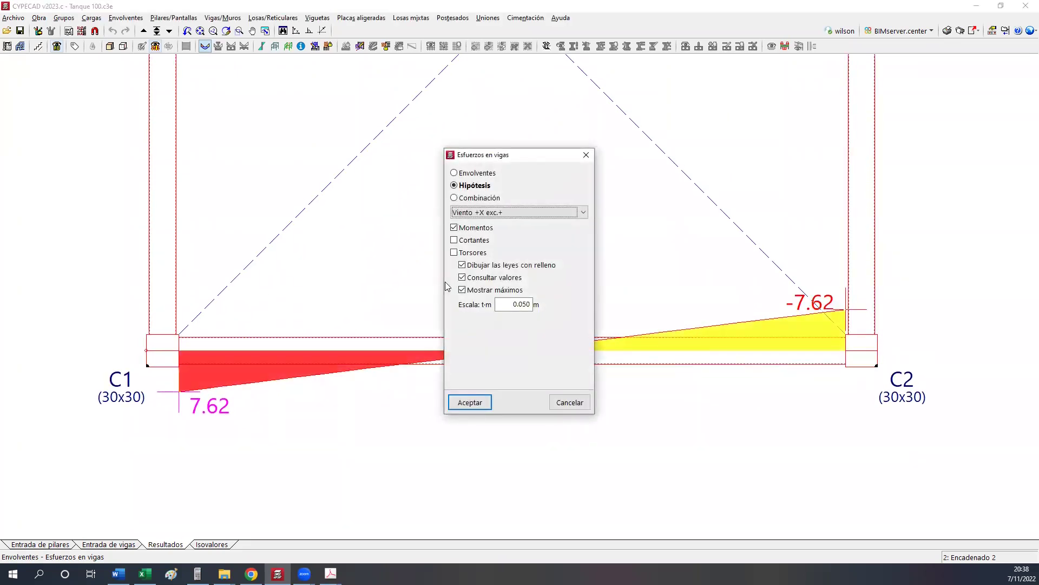
click(512, 214)
click(505, 265)
click(475, 401)
Display the C1–C2 beam's moments for the Viento -X exc.+ load case.
right_click(464, 352)
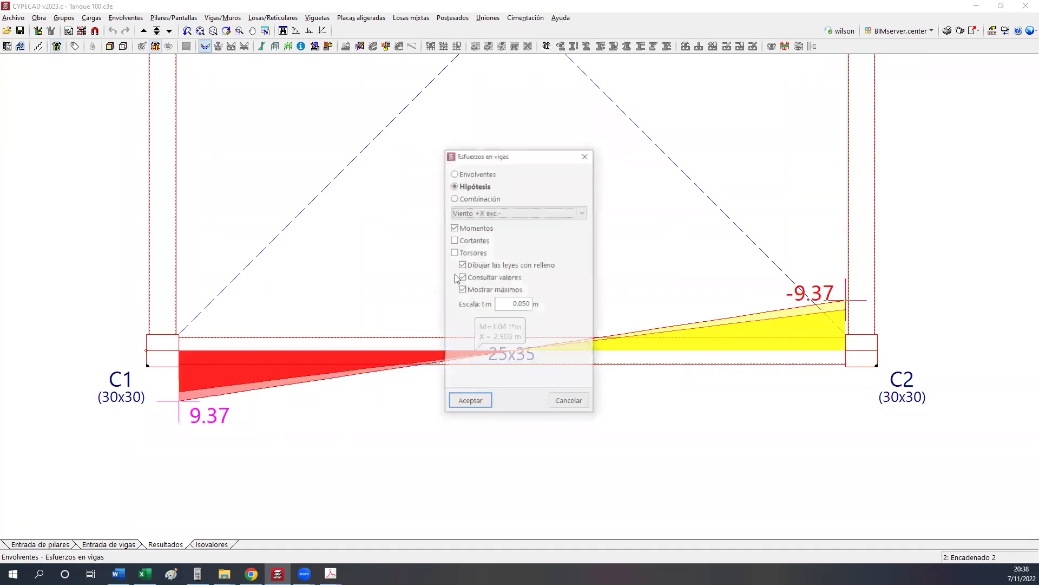
click(481, 196)
click(479, 174)
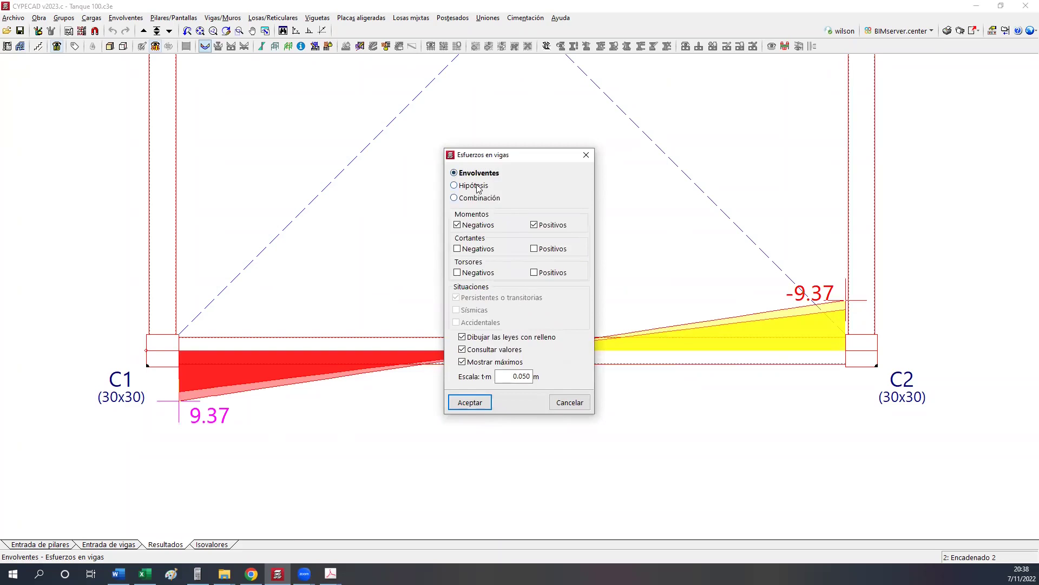
click(479, 187)
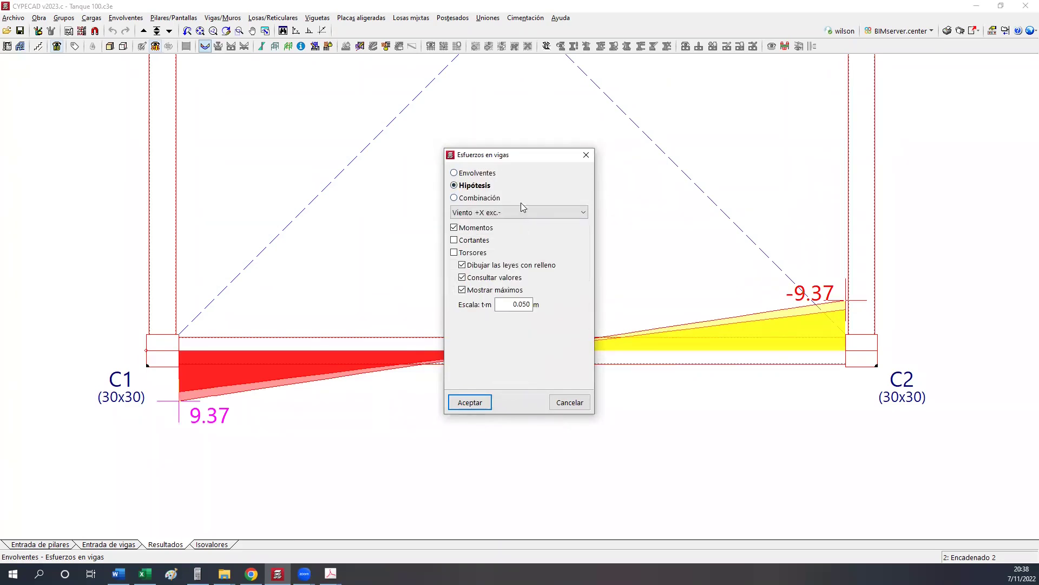
click(521, 212)
click(508, 279)
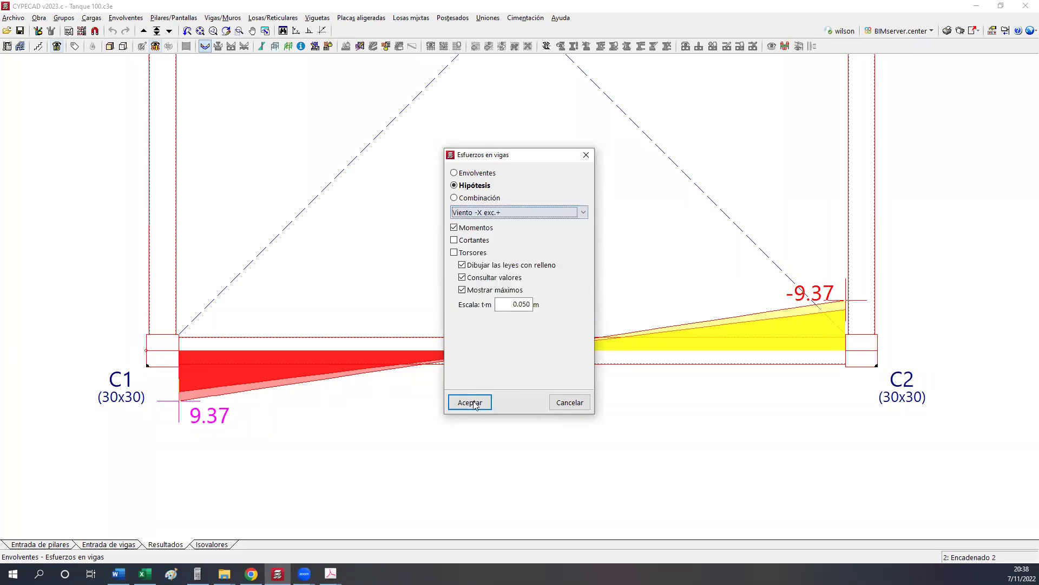
click(470, 402)
Display the C1–C2 beam's moments for the Viento -X exc.- load case.
right_click(469, 363)
click(509, 212)
click(508, 279)
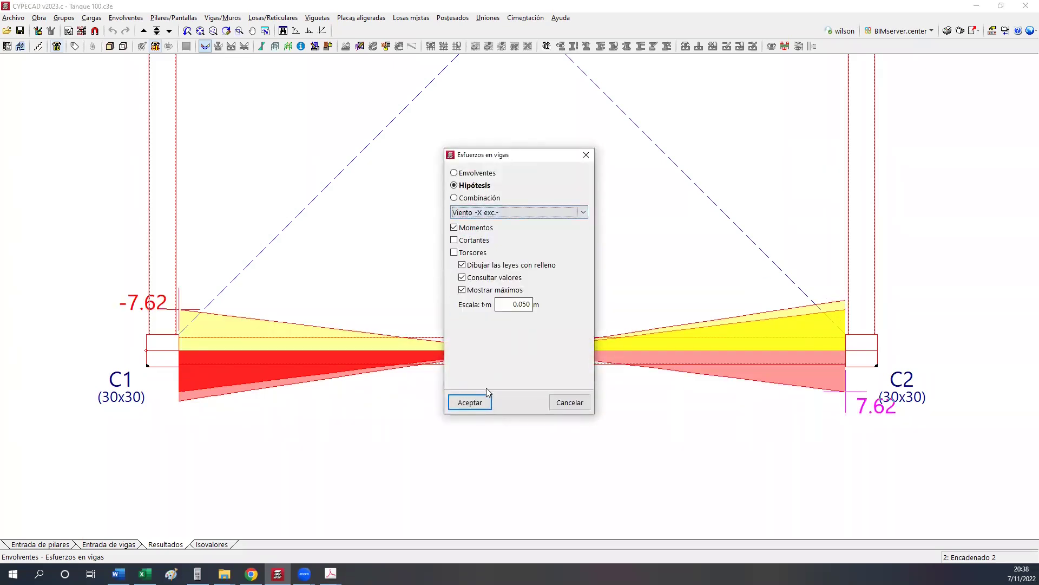
click(470, 402)
mouse_move(474, 348)
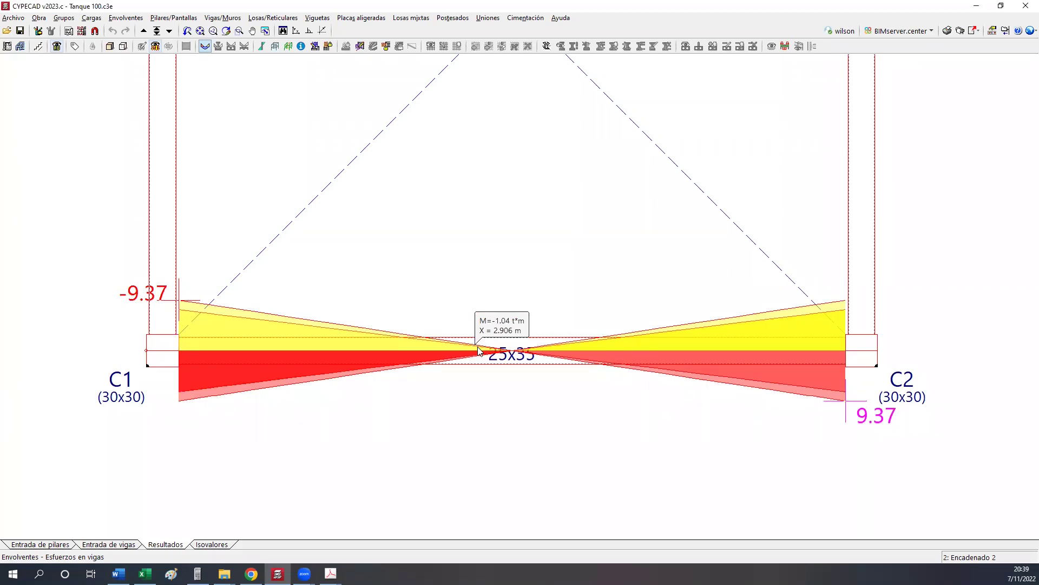
Display the negative and positive moment envelopes of the C1–C2 beam.
right_click(473, 347)
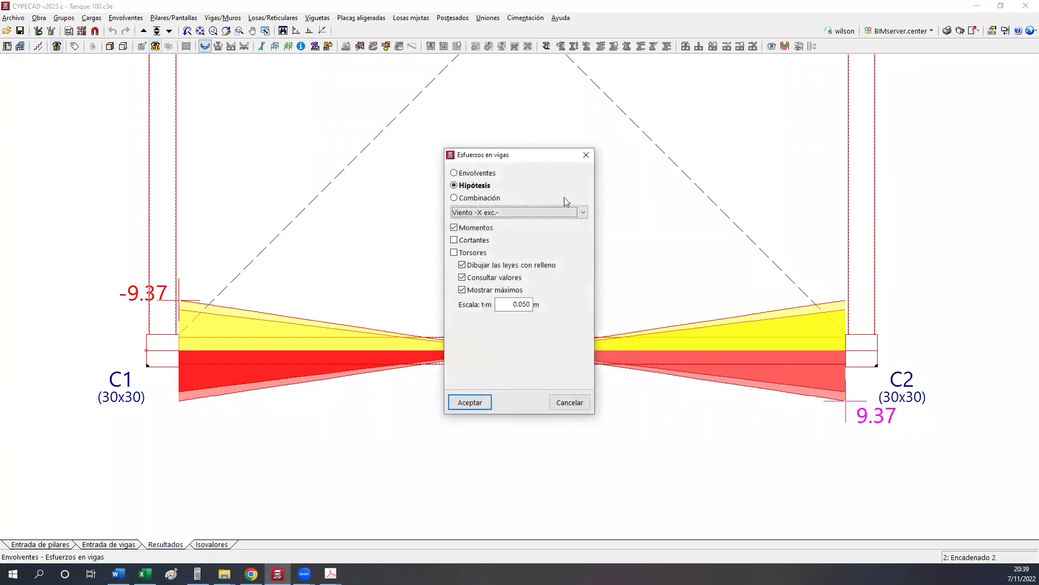
click(476, 402)
mouse_move(481, 363)
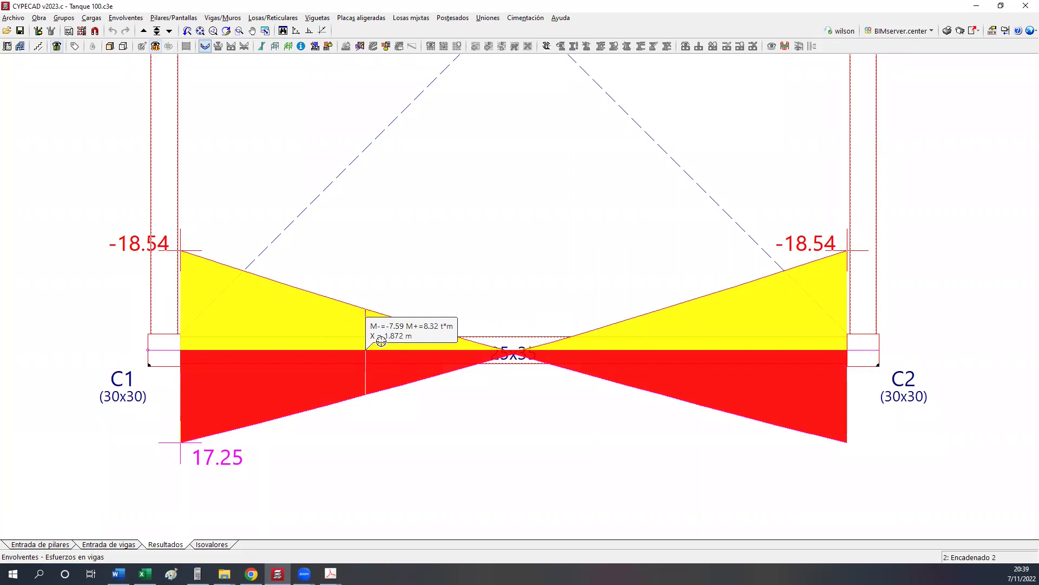
Switch to the Tabla Resumen workbook in Excel and compare the Con Viento model's displacement, distortion and stability factor with the limits.
click(145, 573)
click(628, 292)
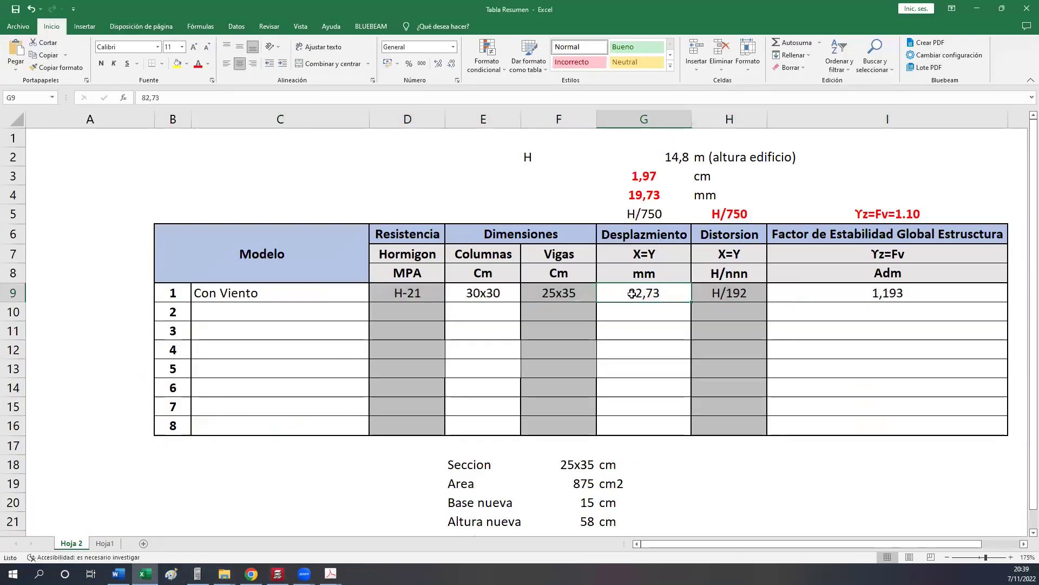
click(639, 198)
click(649, 285)
click(641, 196)
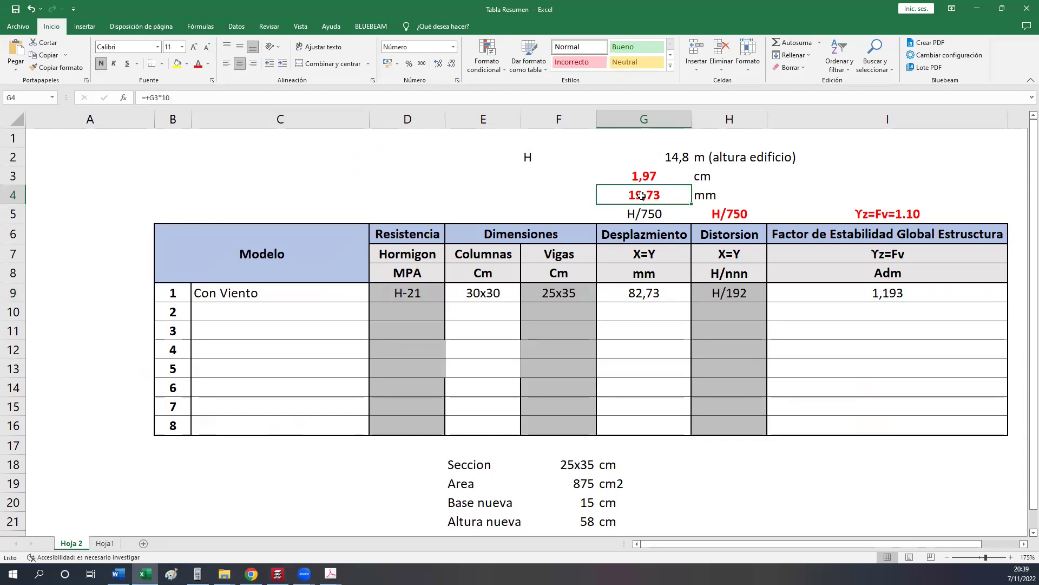
click(641, 281)
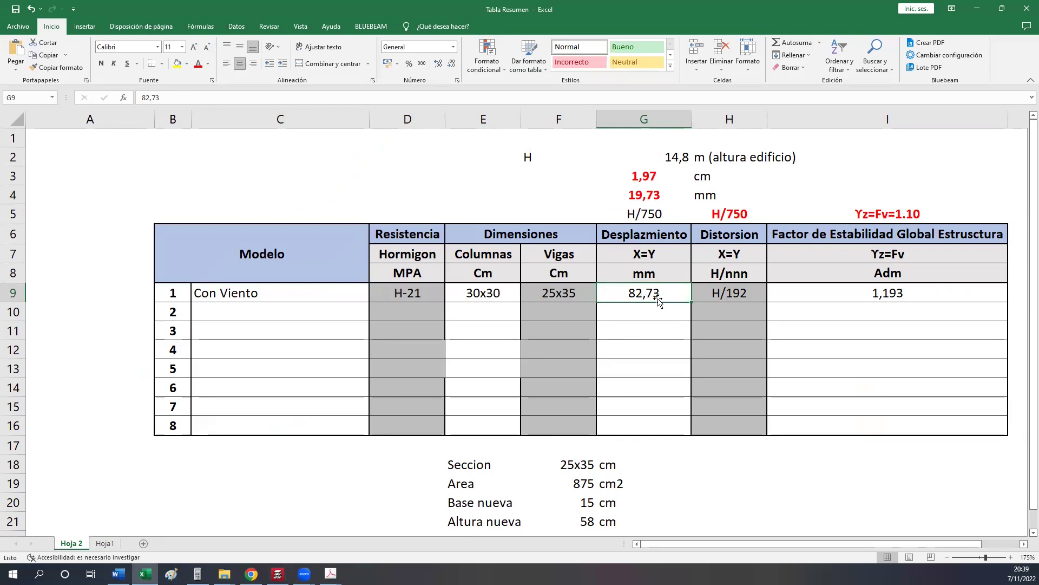
click(714, 296)
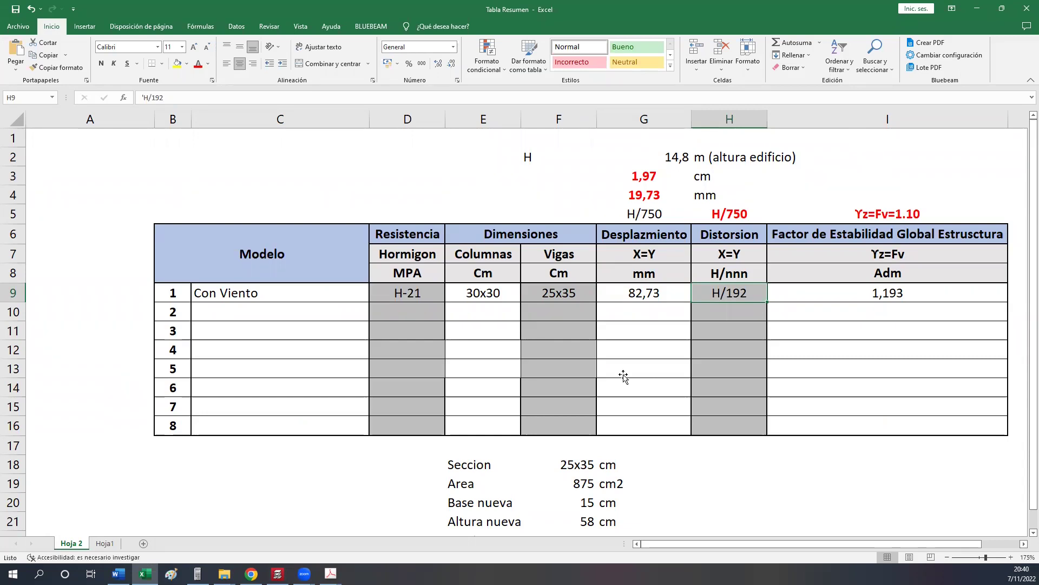
click(845, 294)
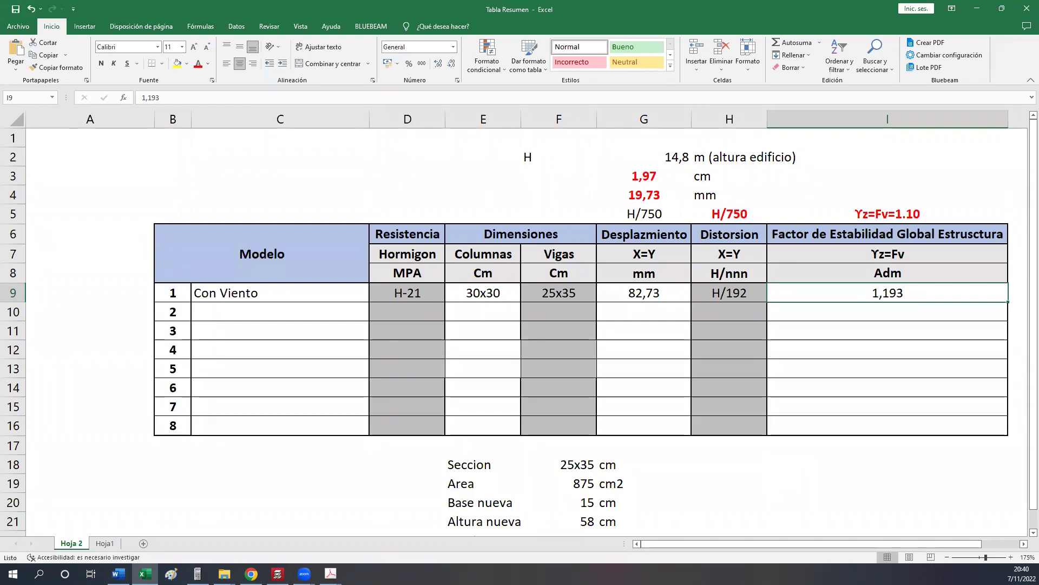
Switch back to CYPECAD, open the building's 3D view and examine the tank's columns, tie beams and footings.
key(alt+Tab)
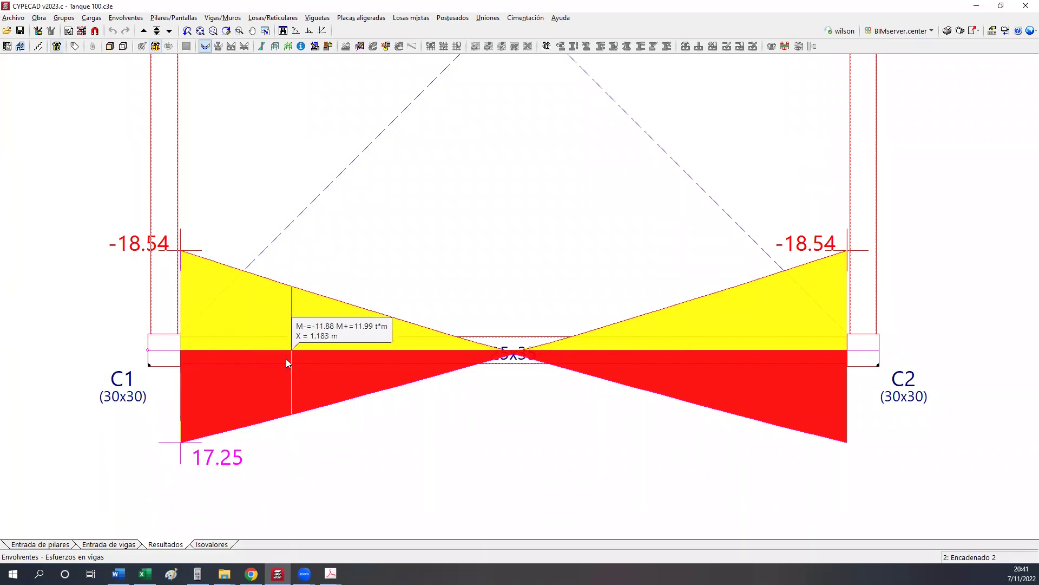
click(111, 47)
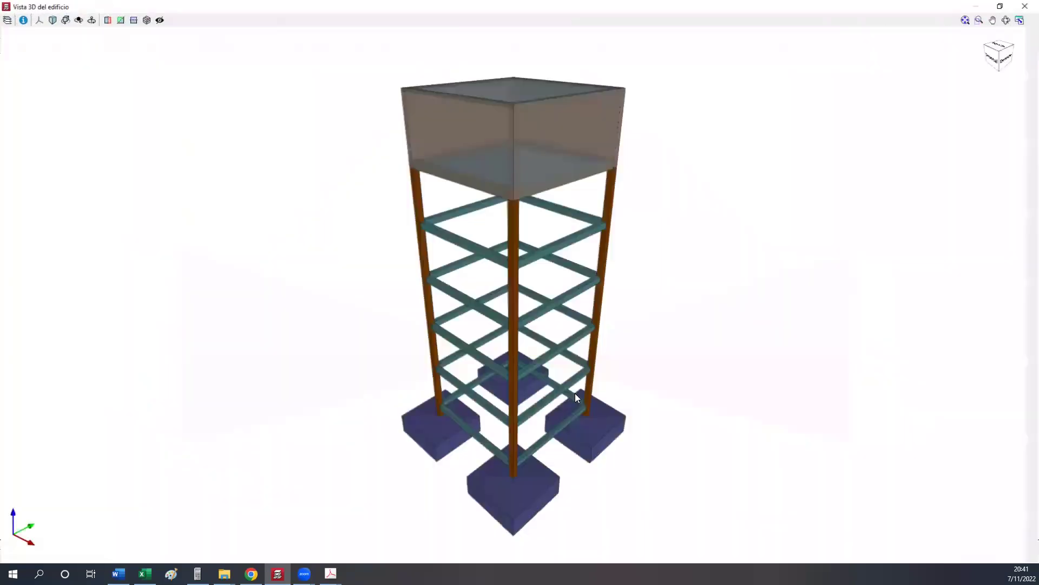
drag(611, 310, 383, 239)
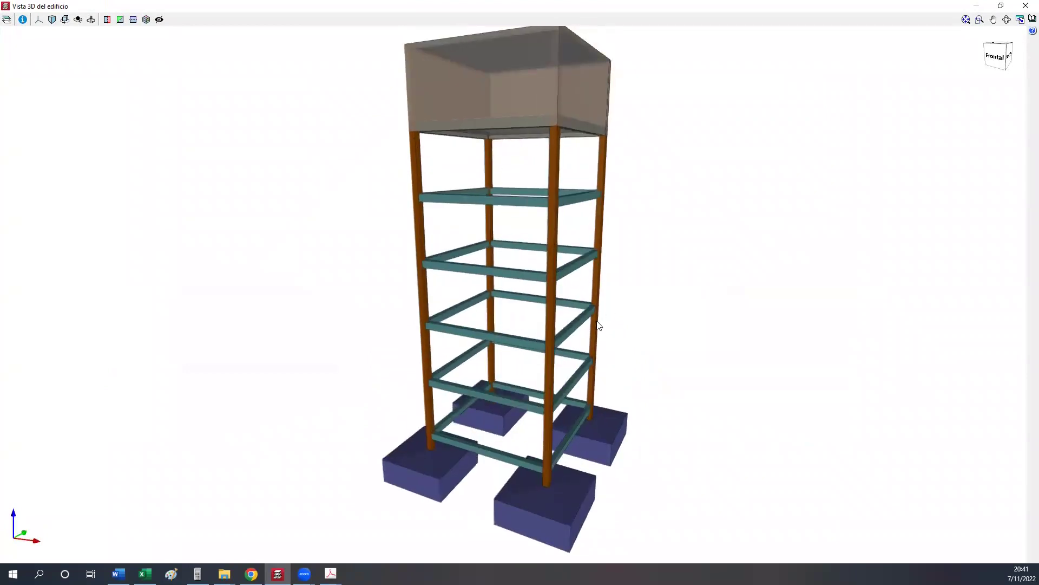
drag(549, 305, 608, 367)
scroll(531, 424, up, 5)
scroll(605, 362, down, 5)
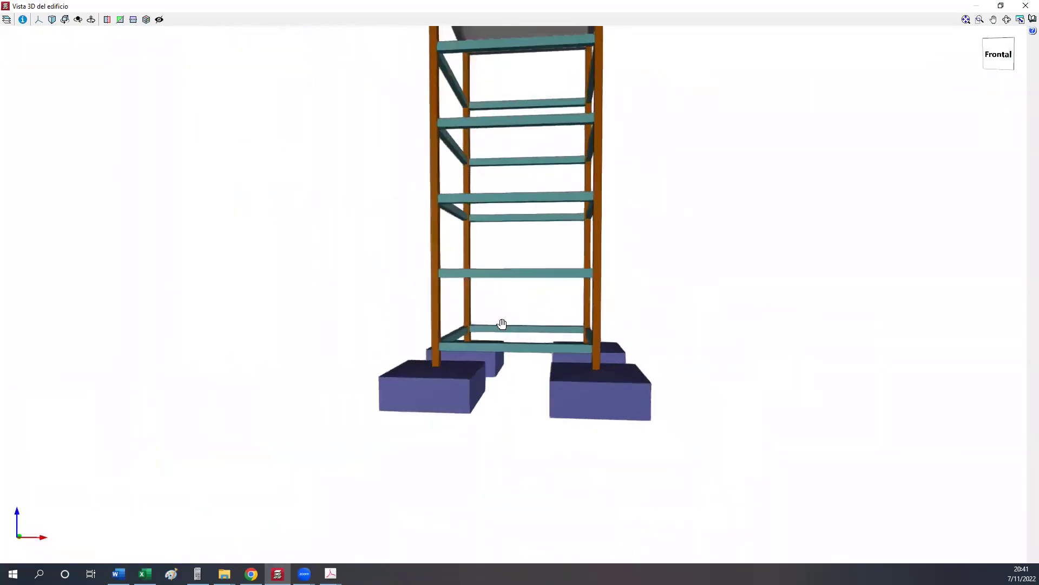
middle_drag(517, 121, 529, 189)
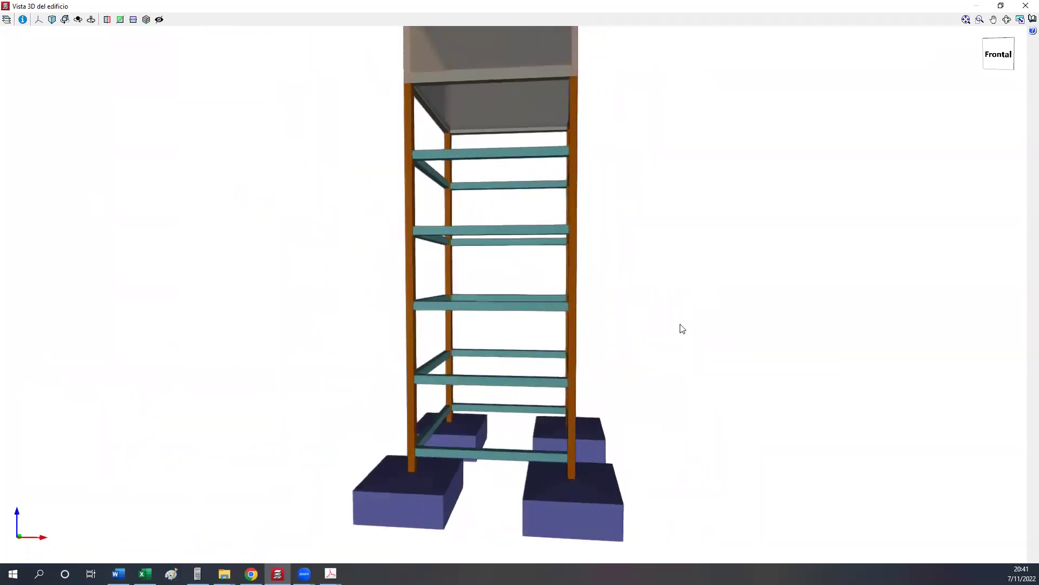
middle_drag(679, 328, 636, 261)
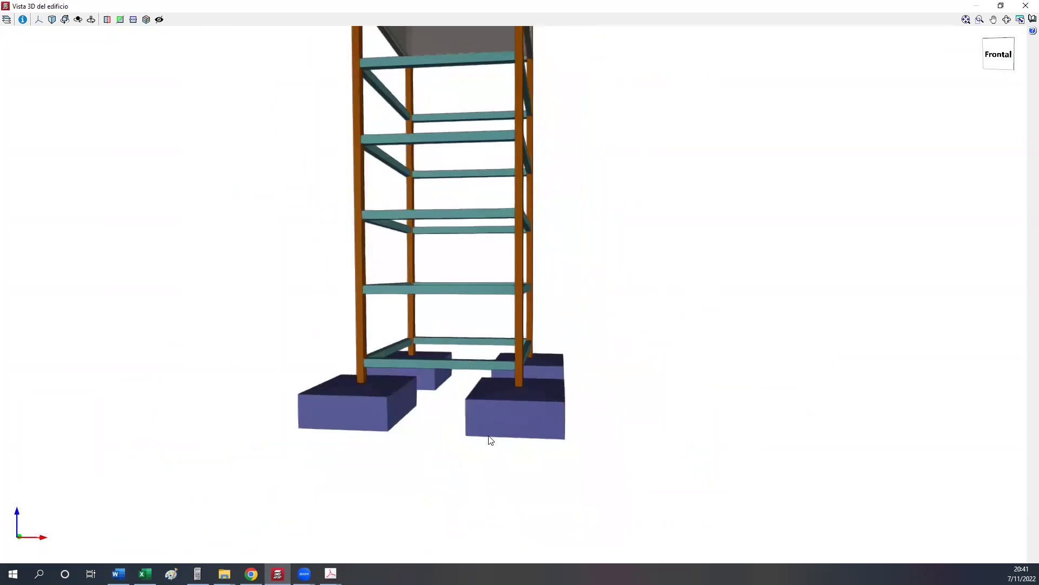
shift+middle_drag(574, 423, 628, 382)
scroll(471, 374, down, 3)
Switch to the Tabla Resumen workbook and change model 1's description in C9 to "Con Viento Mal Configurado".
click(145, 573)
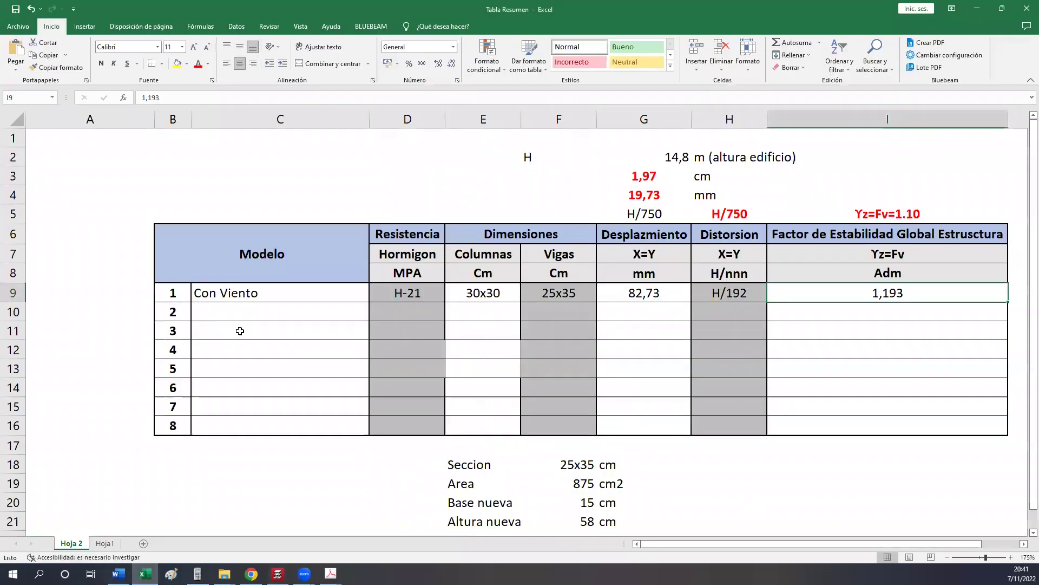
double_click(277, 295)
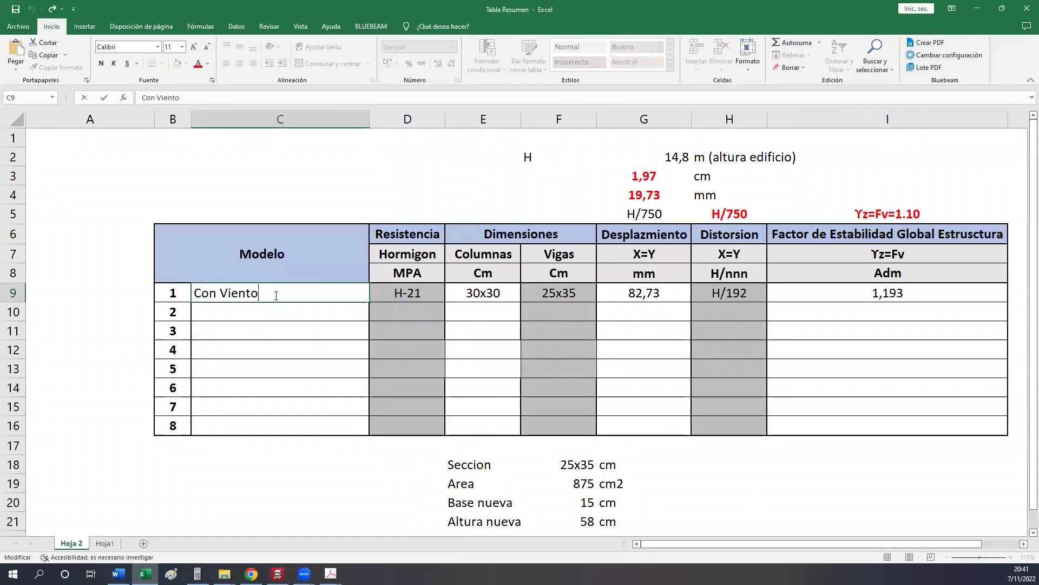
text(Mal Confu)
key(BackSpace)
text(igurad)
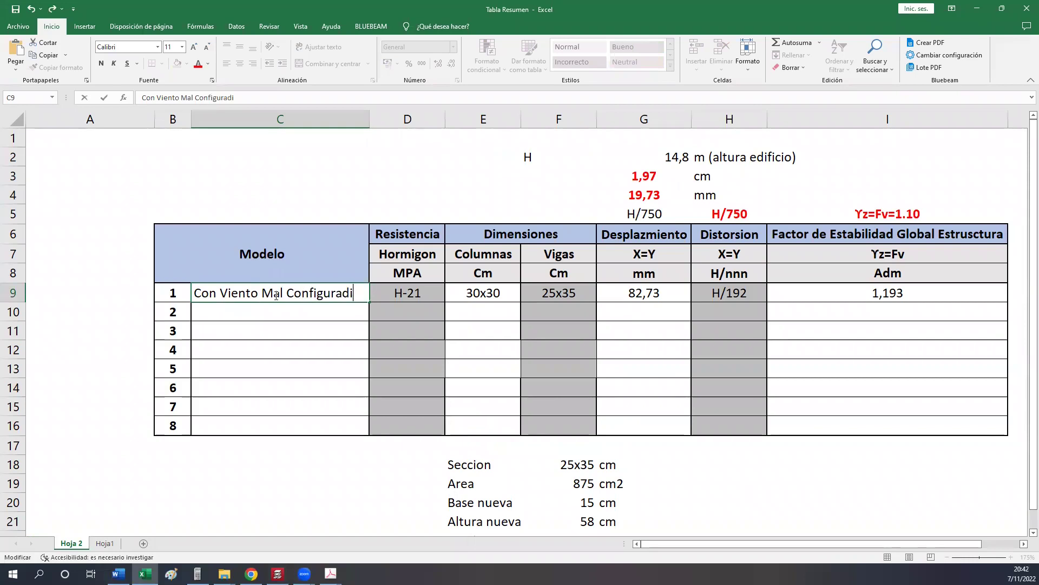
text(o)
click(294, 343)
Format model 1's description in C9 as bold red text.
click(269, 288)
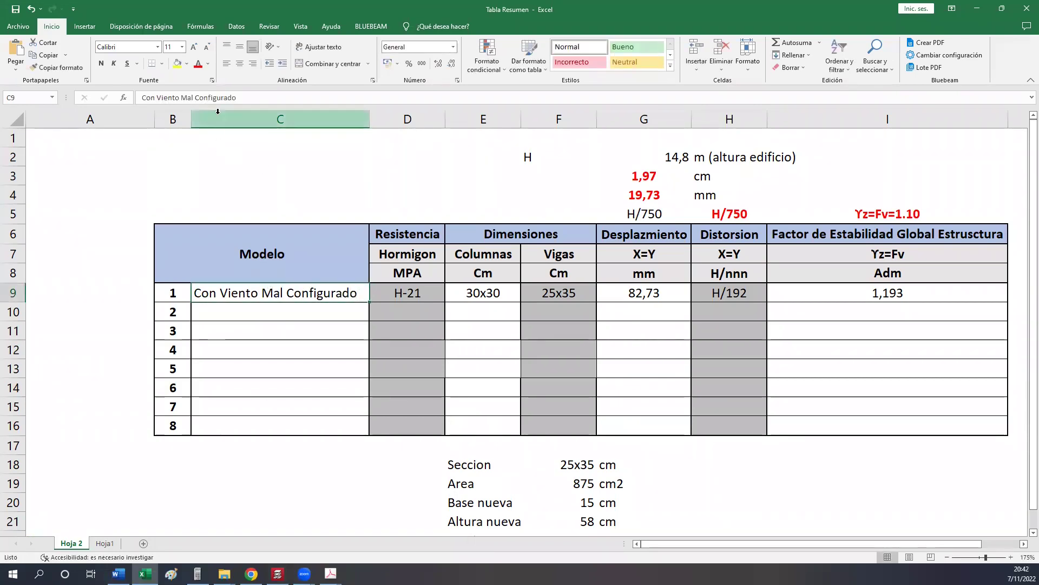
click(198, 64)
click(103, 65)
click(344, 332)
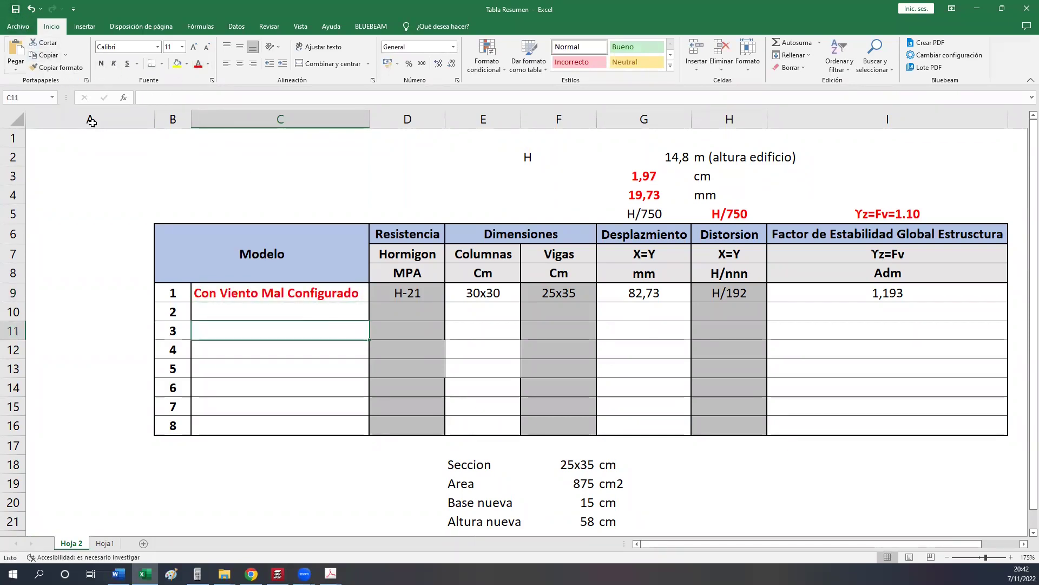
click(219, 298)
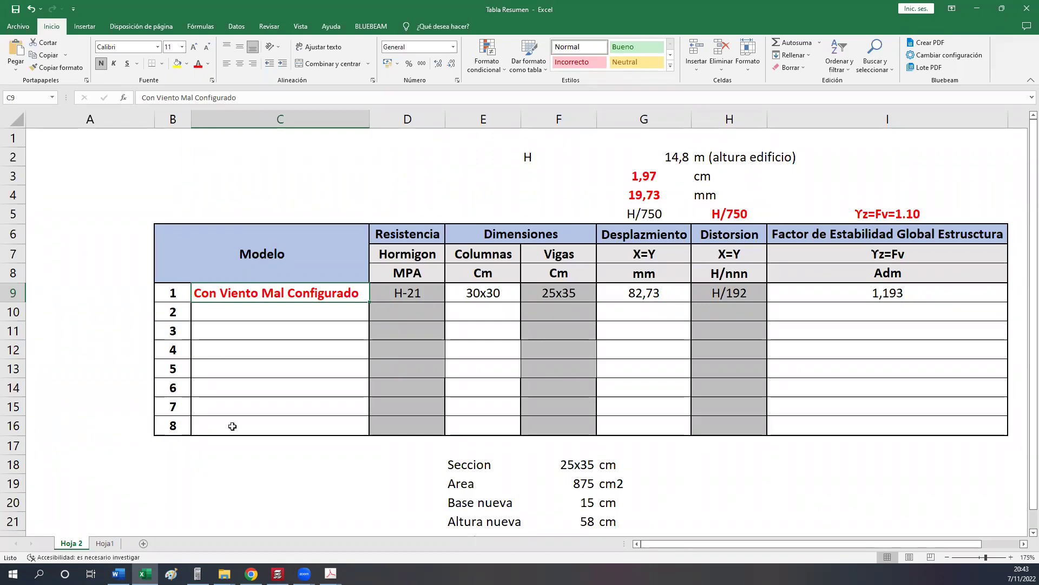
Switch back to the CYPECAD 3D view, examine the tank structure from several sides and close the view.
click(278, 574)
shift+middle_drag(550, 429, 461, 440)
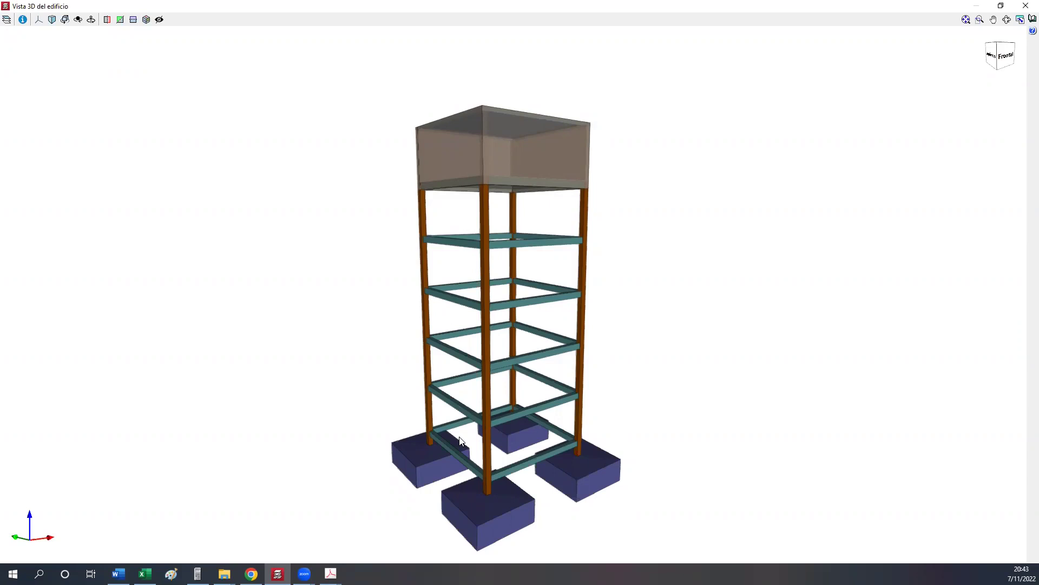
mouse_move(476, 248)
middle_down()
mouse_move(471, 200)
mouse_move(464, 288)
mouse_move(585, 234)
mouse_move(559, 290)
middle_up()
mouse_move(494, 251)
middle_down()
mouse_move(510, 262)
mouse_move(497, 262)
mouse_move(469, 225)
mouse_move(469, 241)
mouse_move(472, 227)
mouse_move(521, 257)
mouse_move(492, 251)
mouse_move(499, 259)
middle_up()
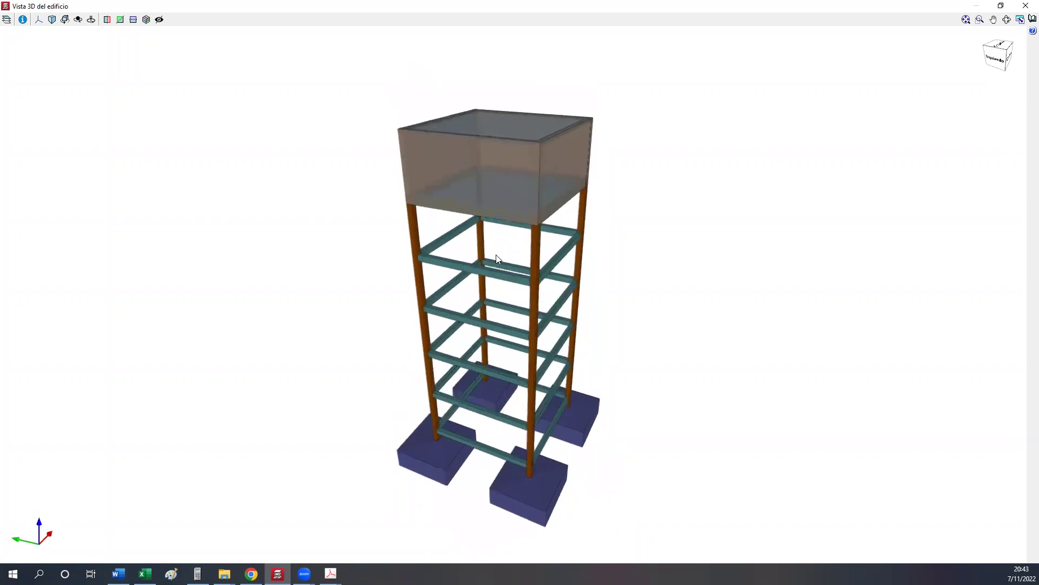
click(1025, 5)
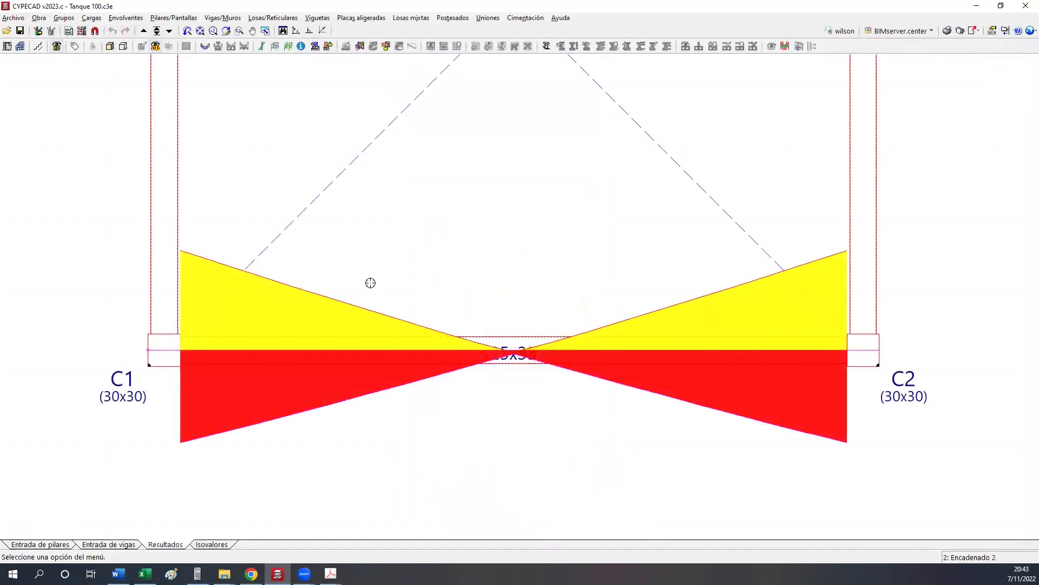
View the whole Encadenado 2 plan, then reopen the building's 3D view to show the tank's side faces.
scroll(364, 319, down, 3)
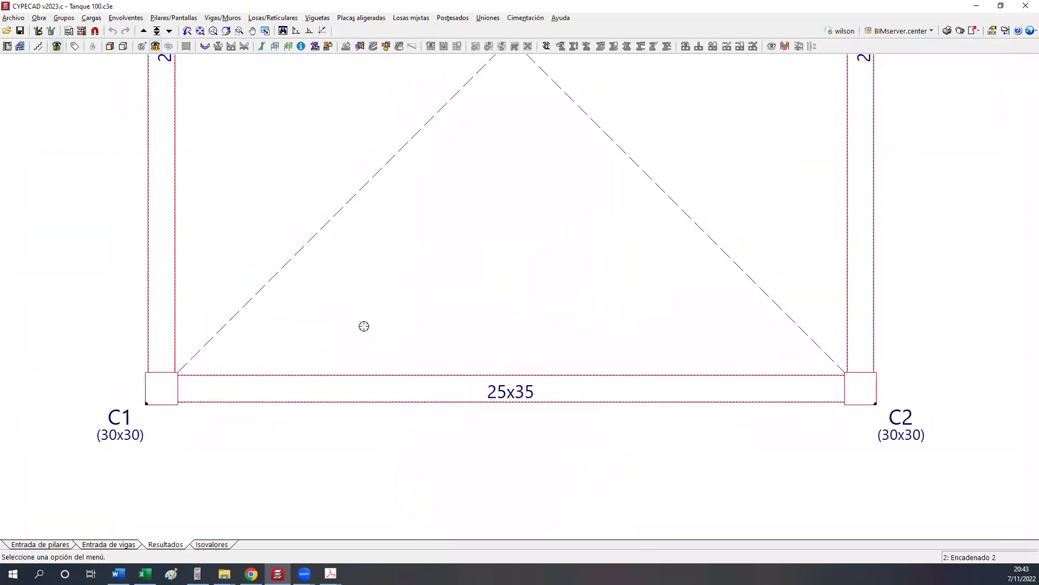
middle_drag(360, 298, 366, 365)
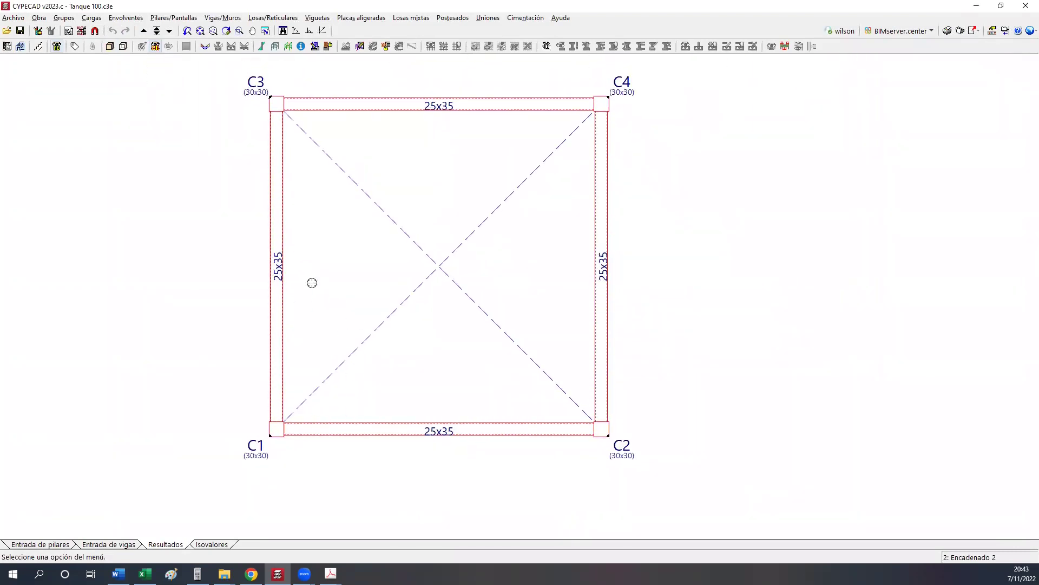
middle_drag(348, 204, 363, 222)
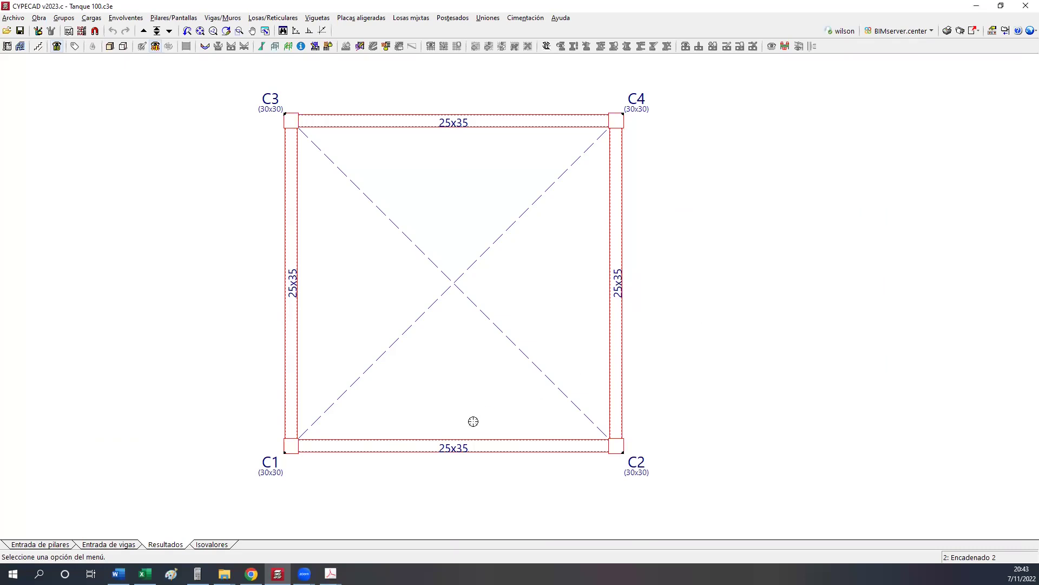
click(110, 47)
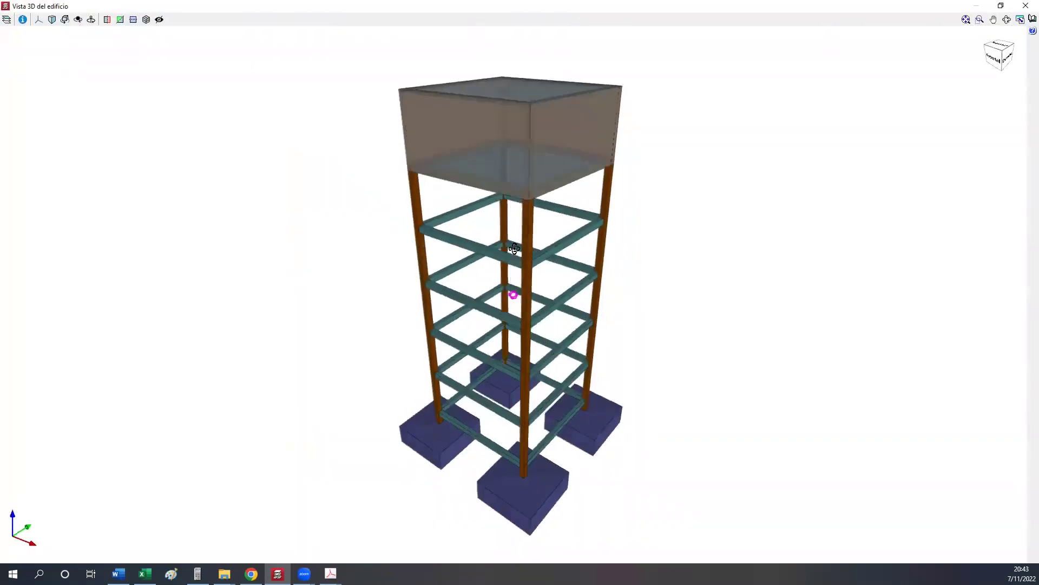
shift+middle_drag(503, 249, 456, 251)
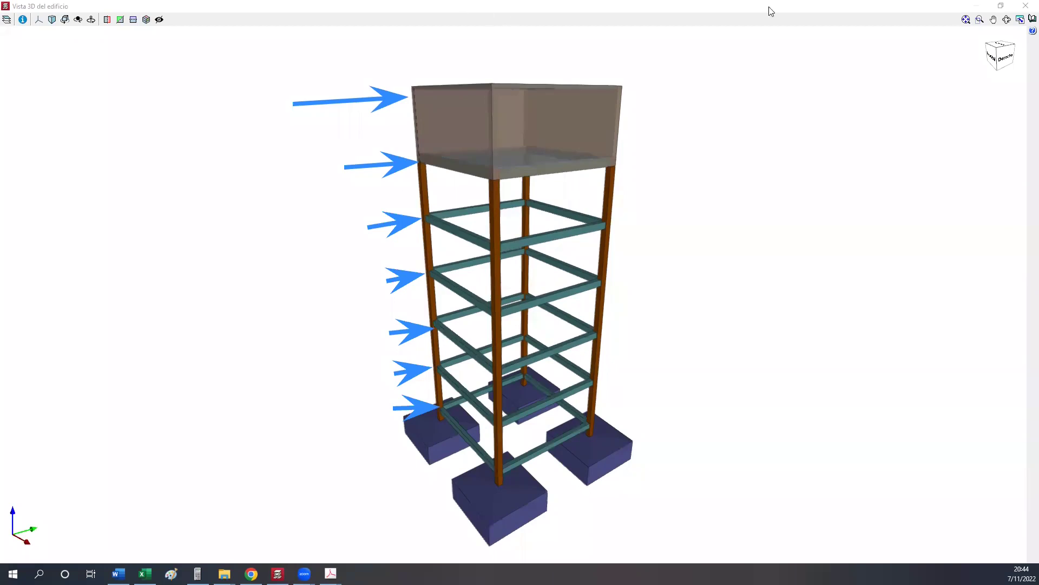
Erase the five blue wind arrows drawn at the tie-beam levels below the tank.
click(420, 407)
click(418, 370)
click(414, 332)
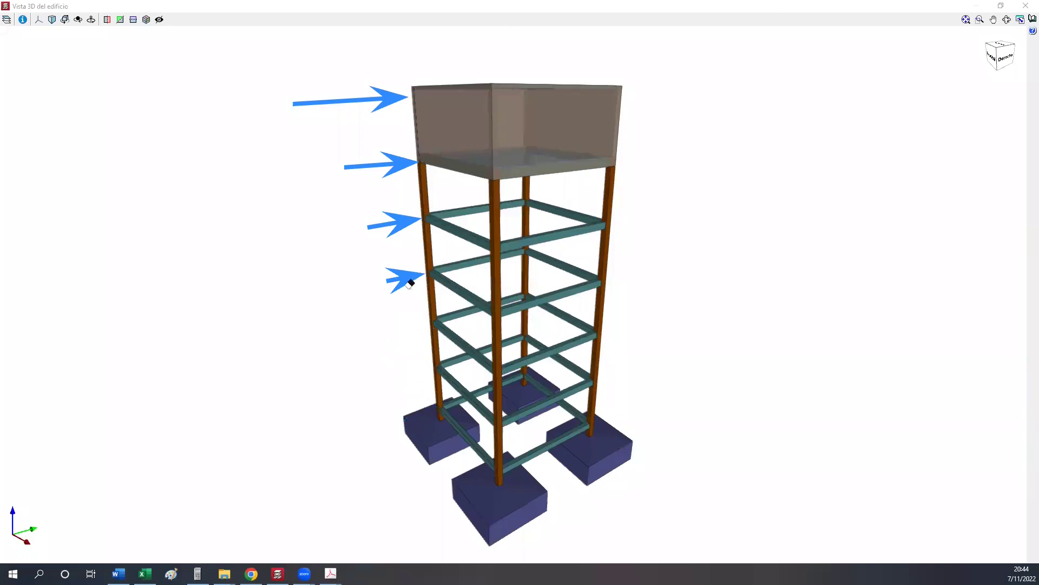
click(399, 215)
click(403, 276)
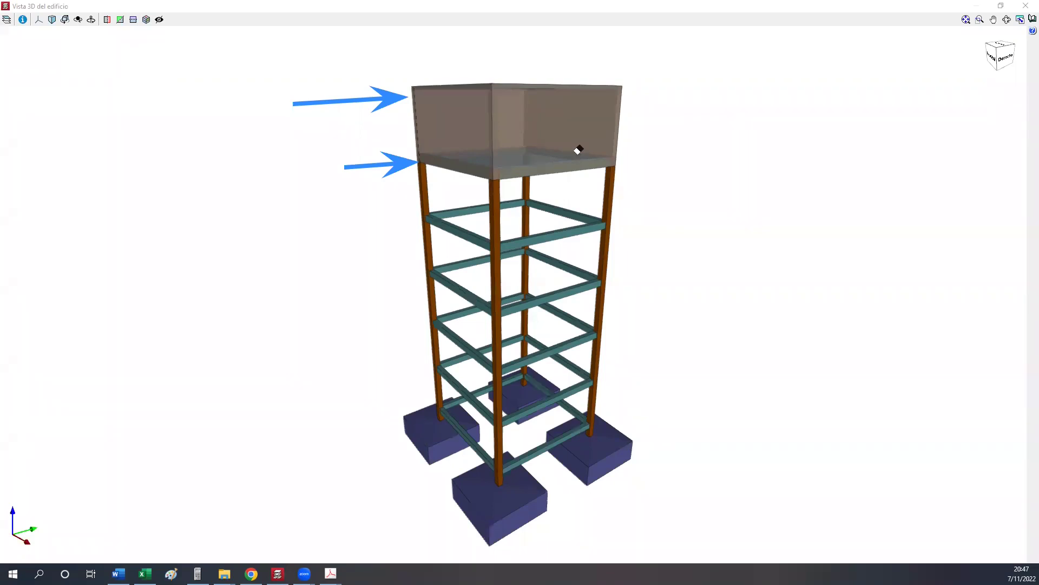
Erase the two remaining blue wind arrows beside the tank walls and close the building's 3D view.
click(395, 166)
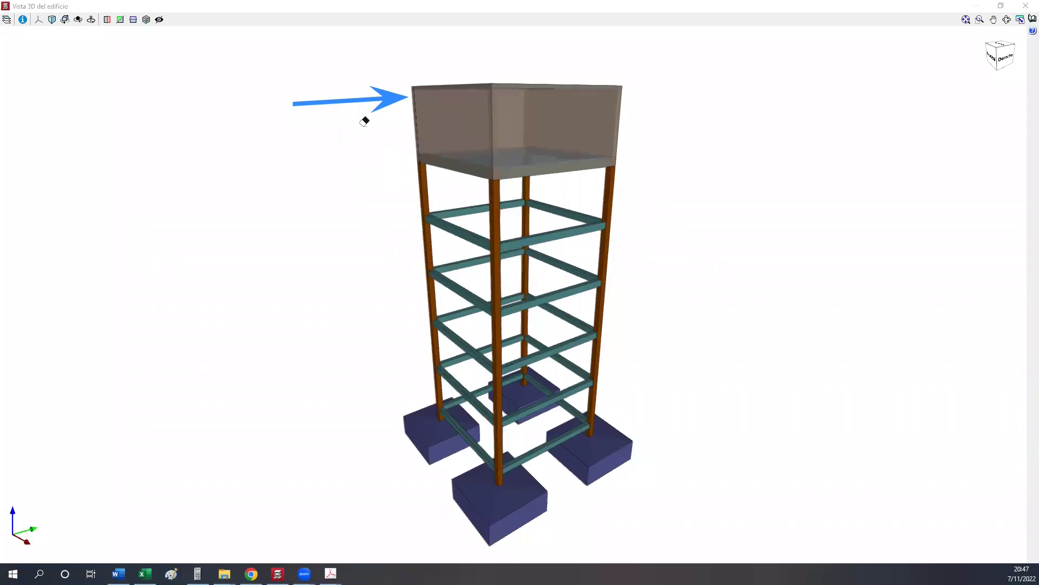
click(369, 99)
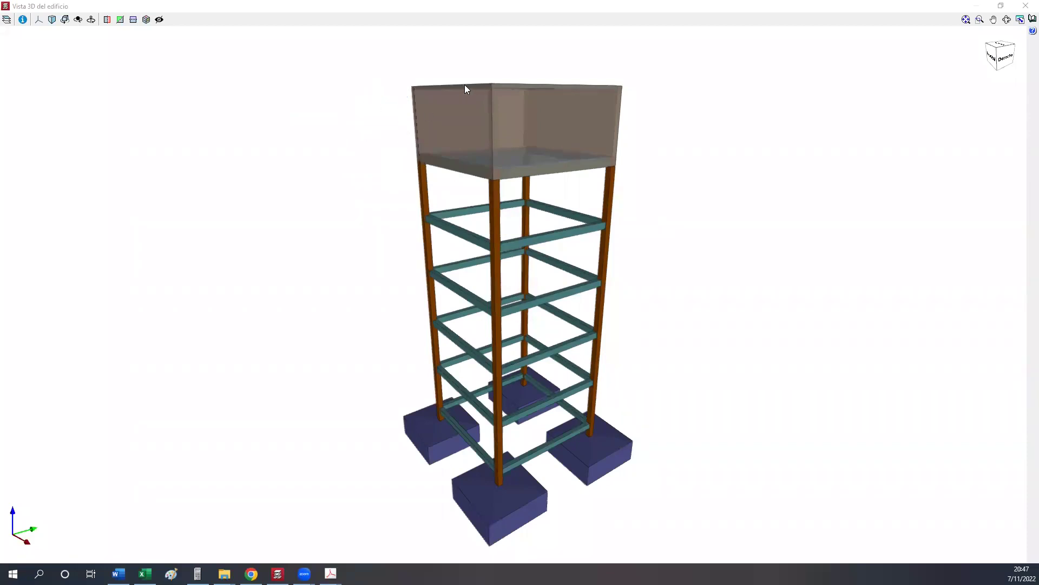
click(1025, 5)
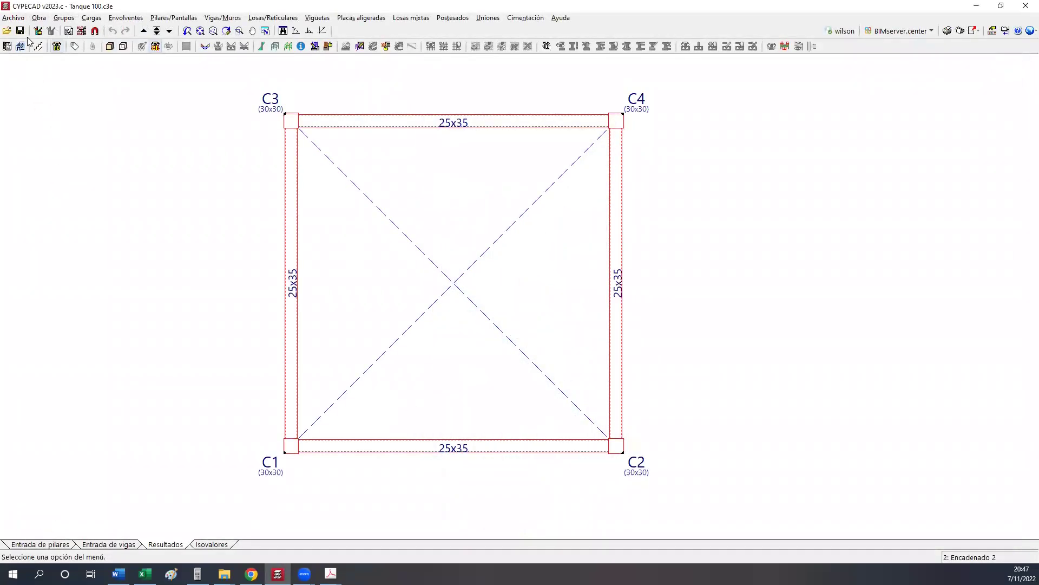
Copy the project as Tanque 200 in the same folder through the file manager and open the copy.
click(13, 18)
click(30, 57)
click(13, 18)
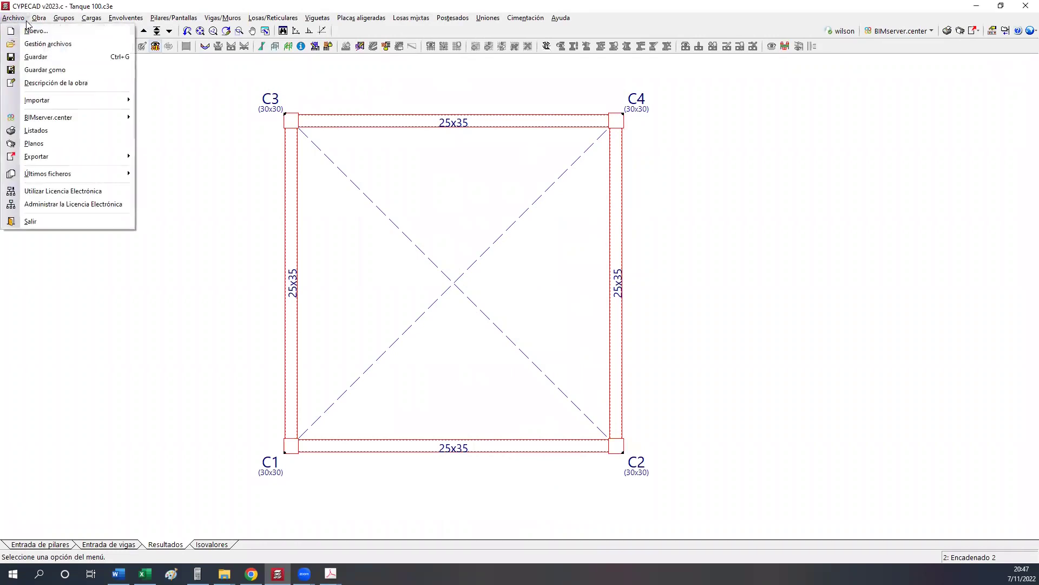
click(33, 42)
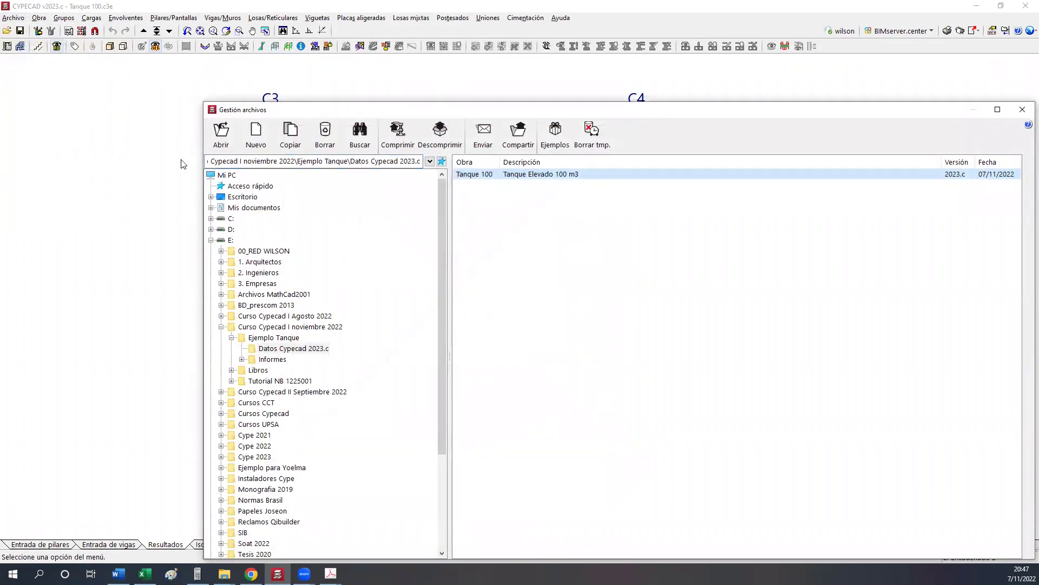
click(290, 136)
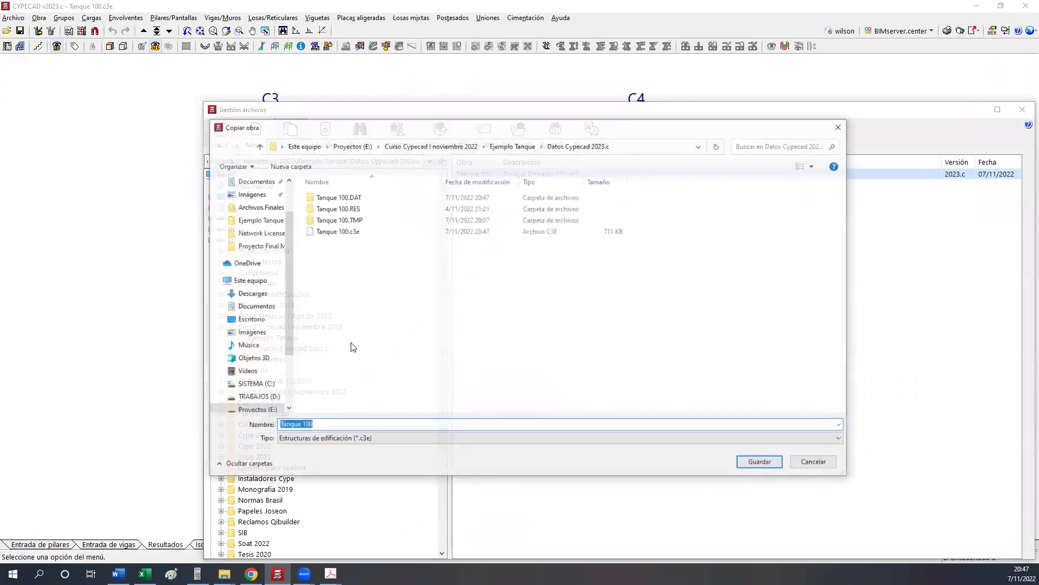
drag(302, 425, 308, 438)
text(2)
click(762, 463)
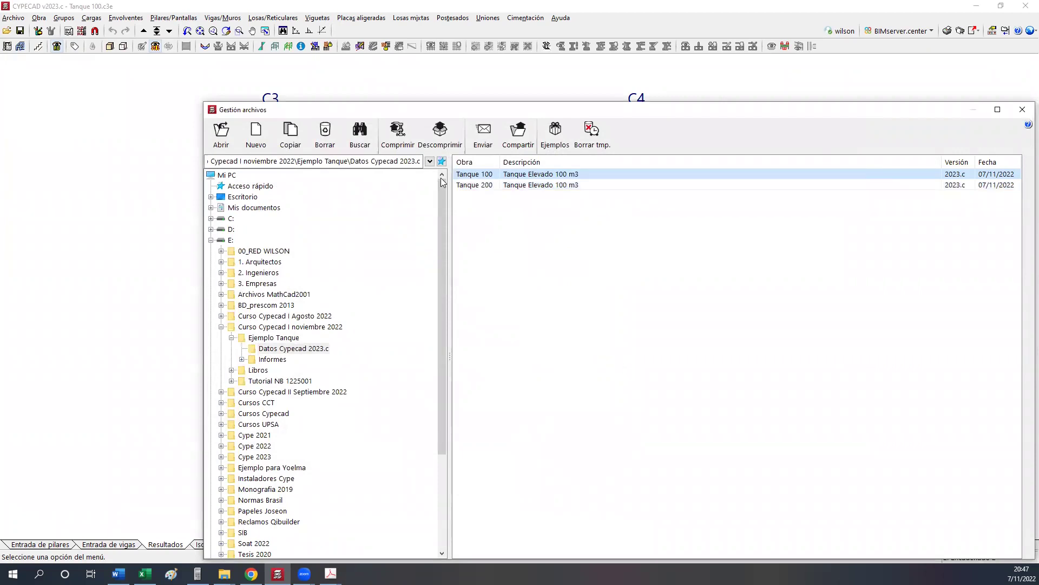
click(474, 185)
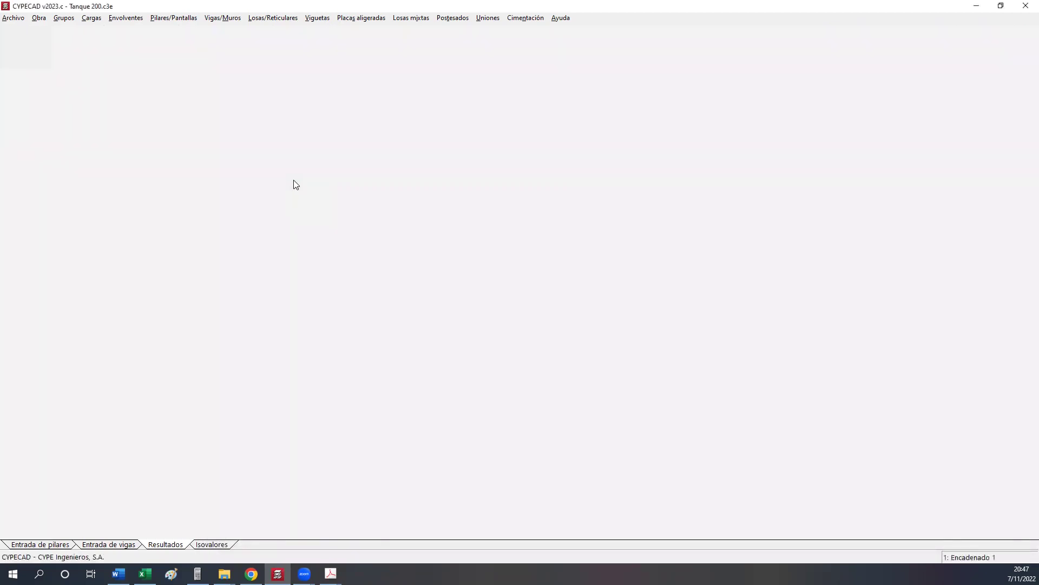
Set the Tanque 200 project's description to "Tanque Elevado 100 m3 Viento Ok" in its general data.
click(1025, 6)
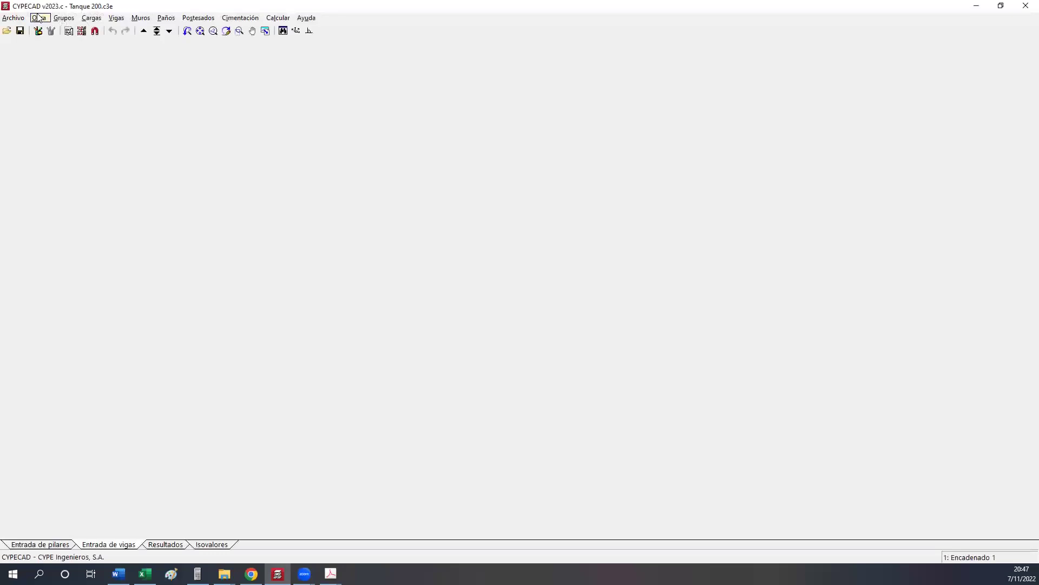
click(39, 18)
click(46, 33)
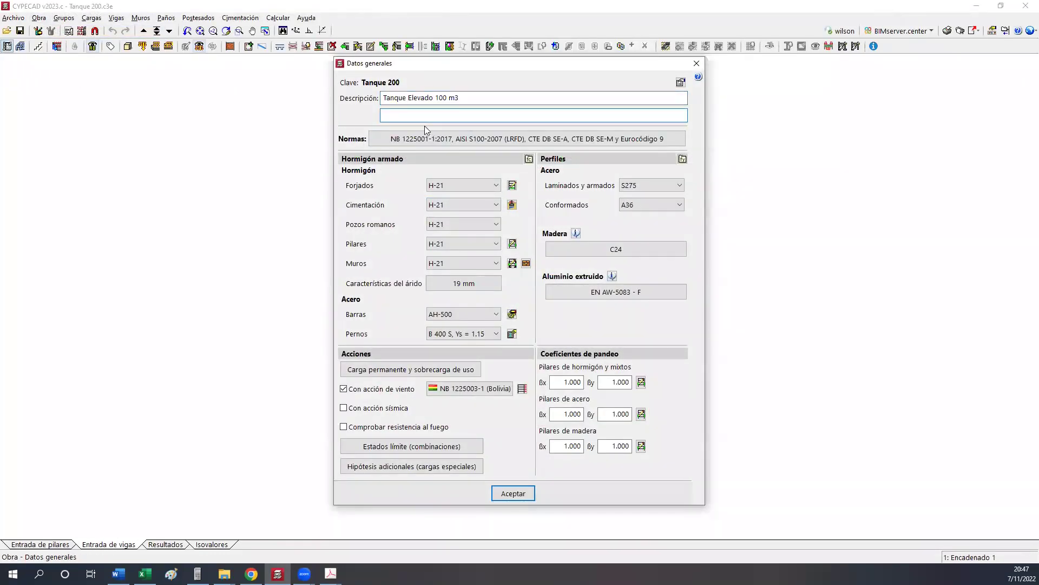
click(482, 100)
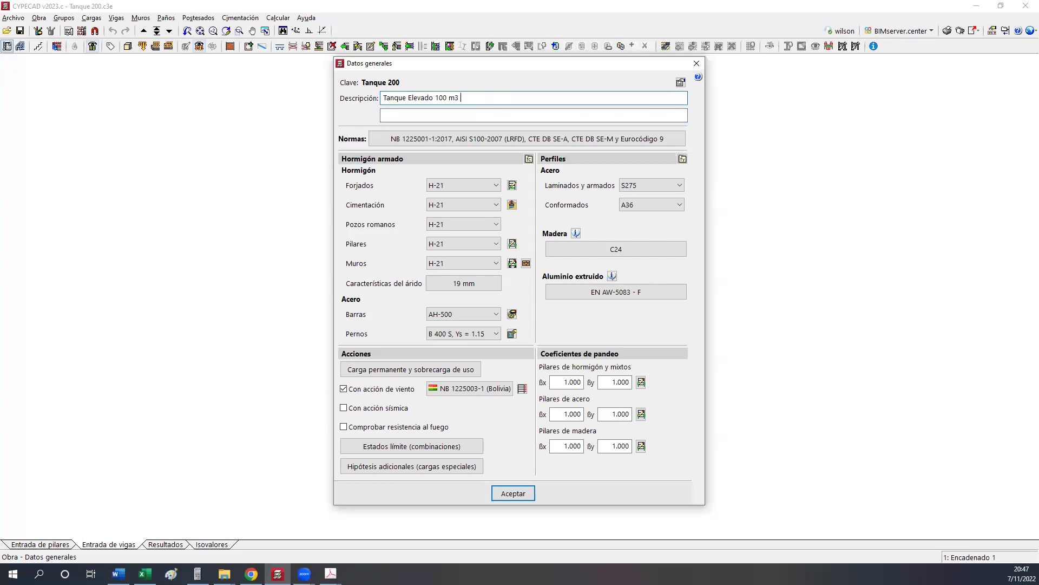
text(Viento Ok)
click(514, 492)
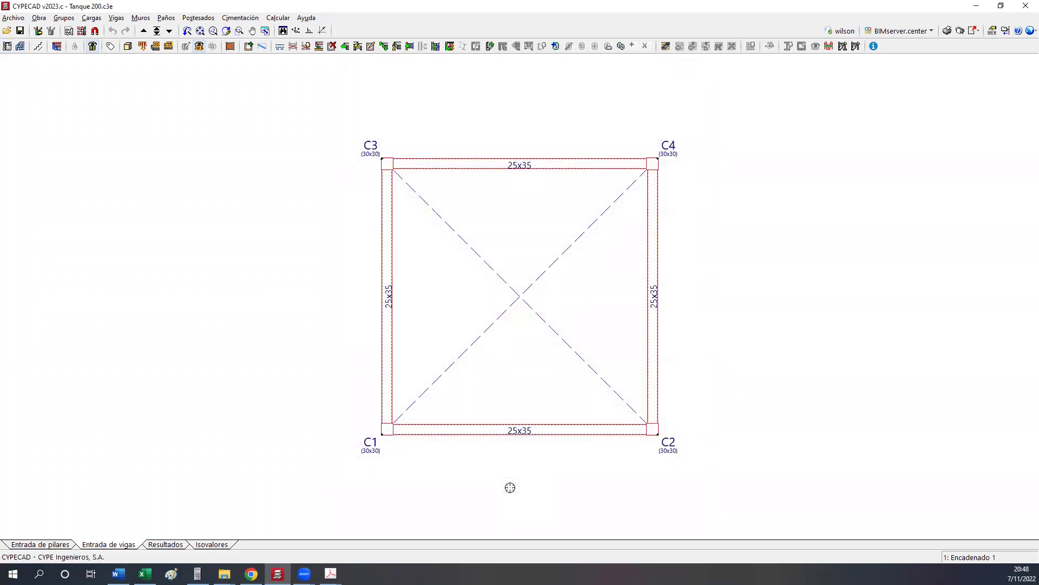
Reopen the general data and mark the wind action row with a red frame and an arrow pointing to its load table.
click(44, 18)
click(59, 30)
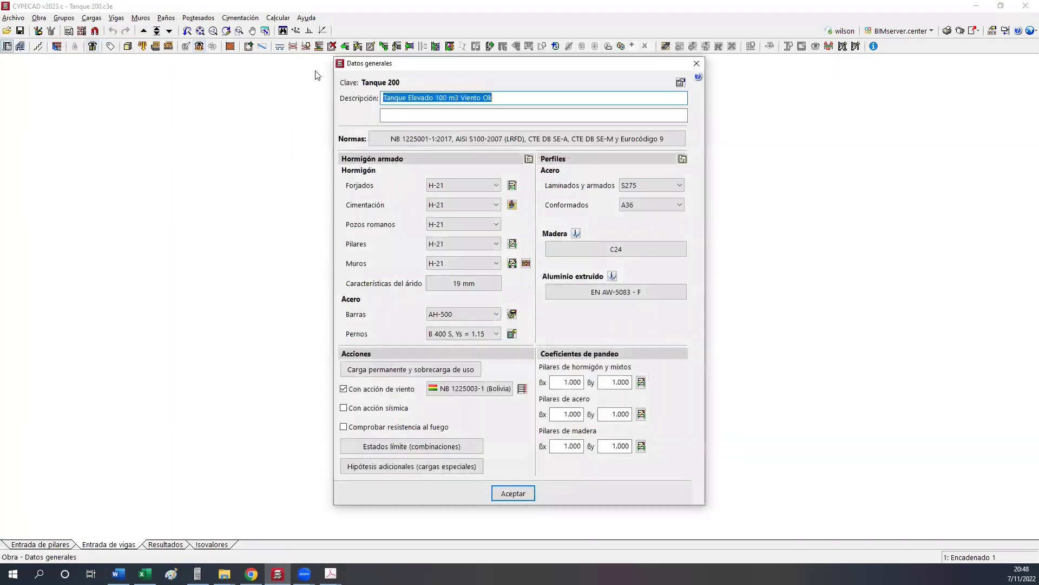
drag(388, 65, 95, 47)
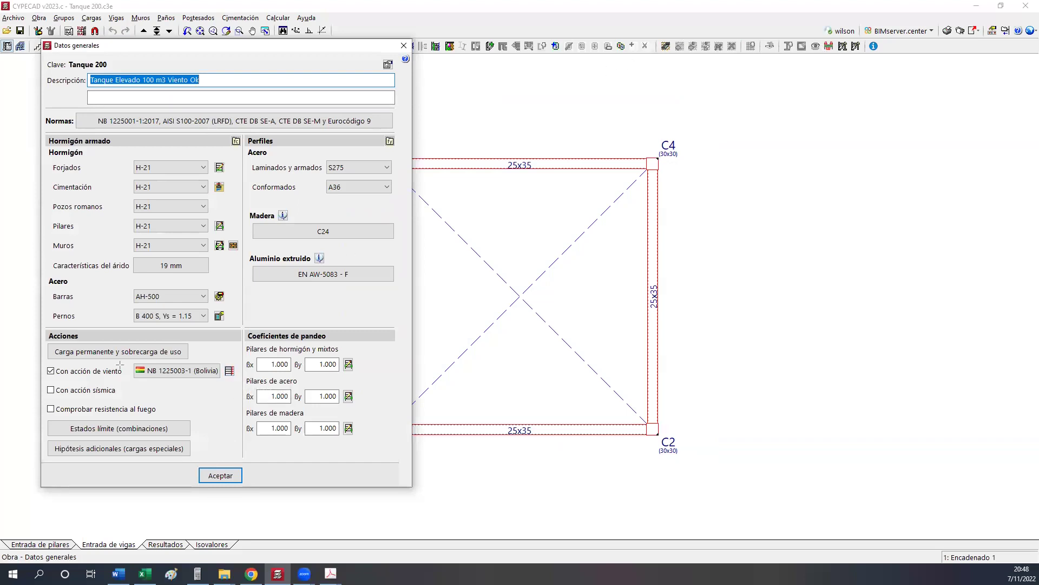
mouse_move(37, 359)
mouse_down()
mouse_move(54, 373)
mouse_move(241, 384)
mouse_up()
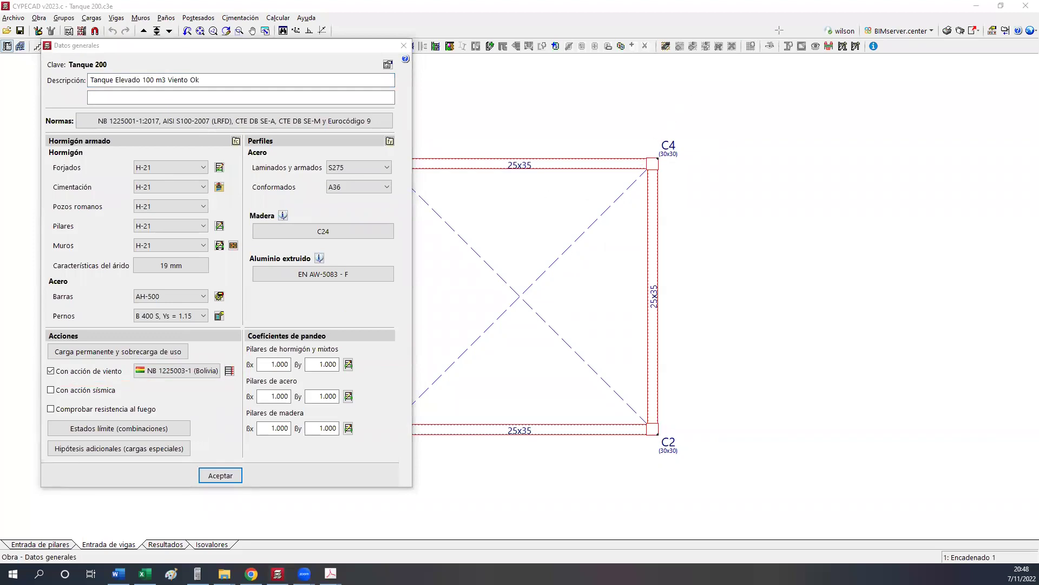
drag(46, 360, 239, 383)
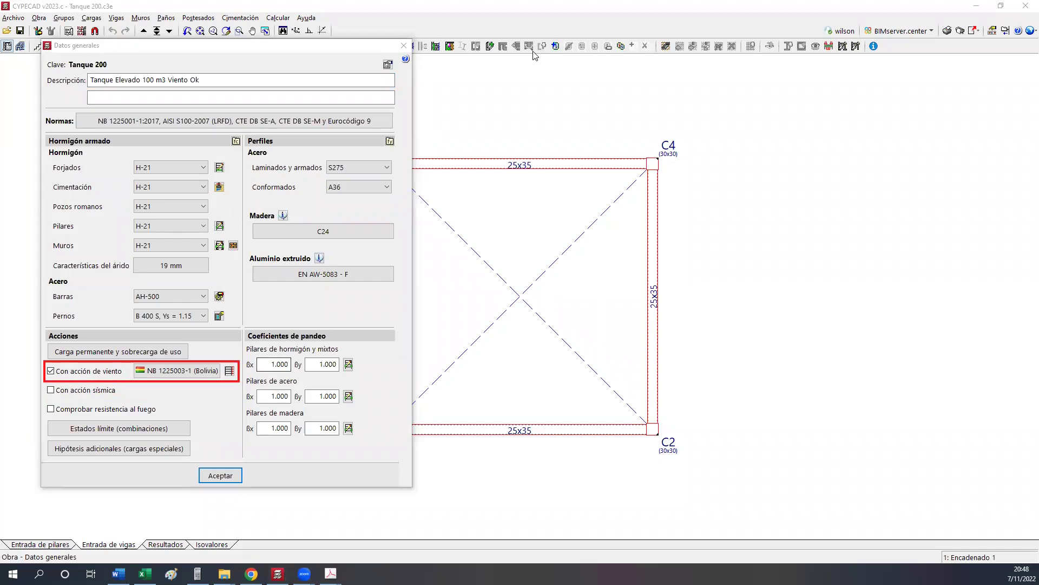
drag(242, 328, 233, 359)
Examine the wind loads per floor from Encadenado 2 up to Tapa Tanque, with the table in a smaller window, and close it.
click(229, 370)
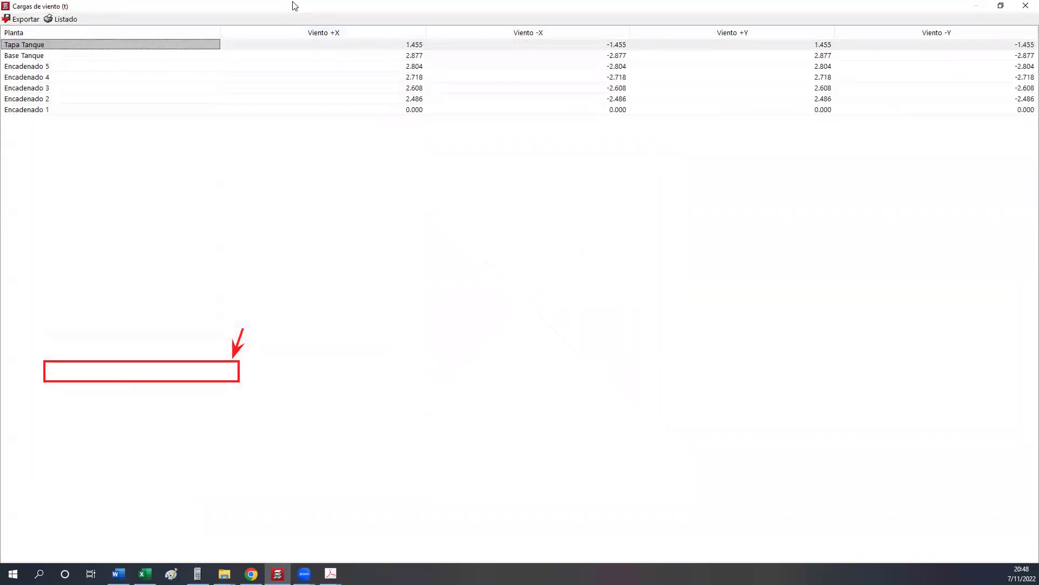
double_click(294, 6)
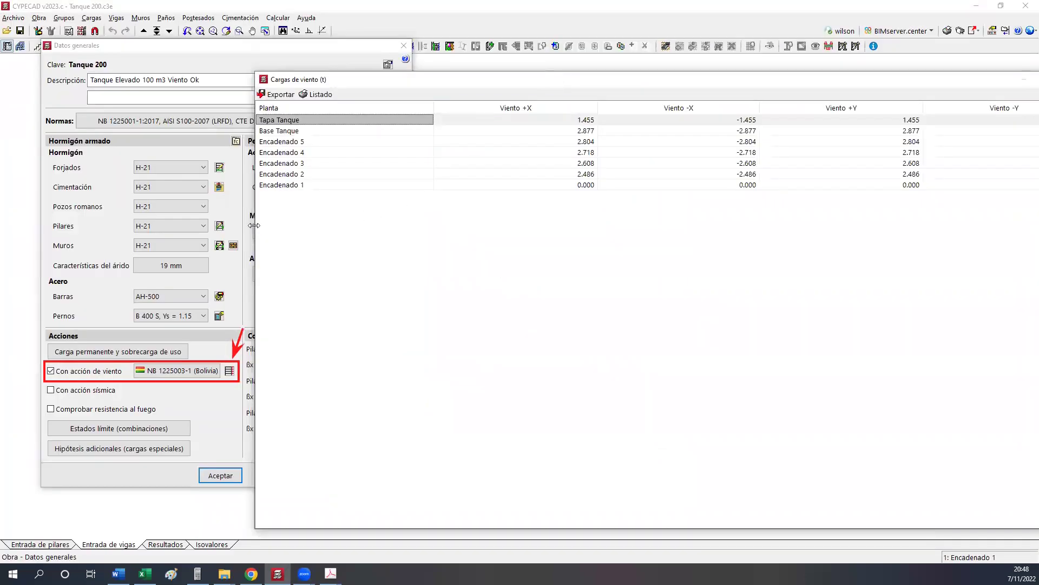
drag(253, 225, 505, 225)
drag(584, 82, 378, 105)
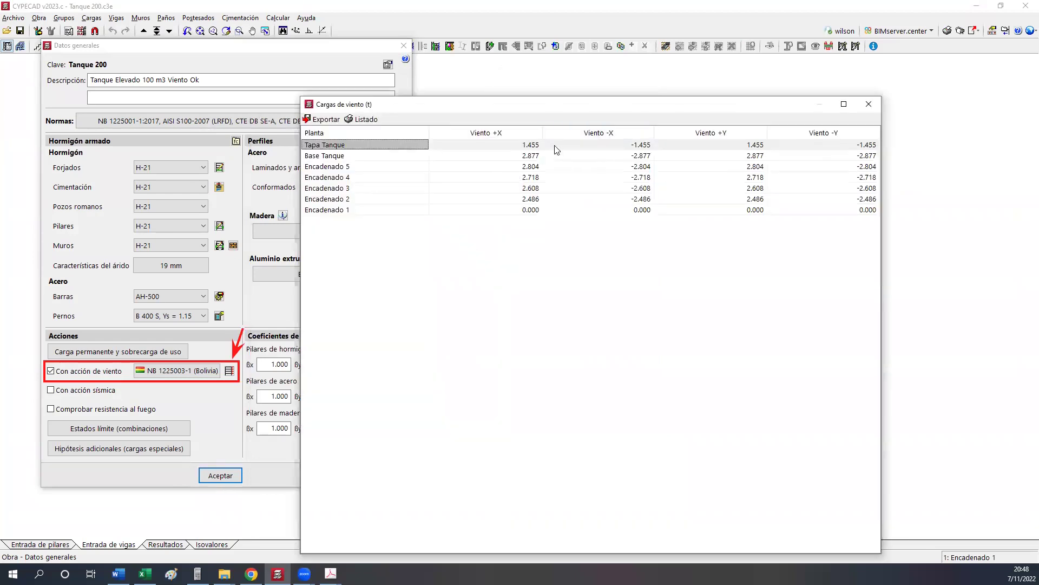
click(394, 199)
drag(393, 199, 392, 142)
click(869, 104)
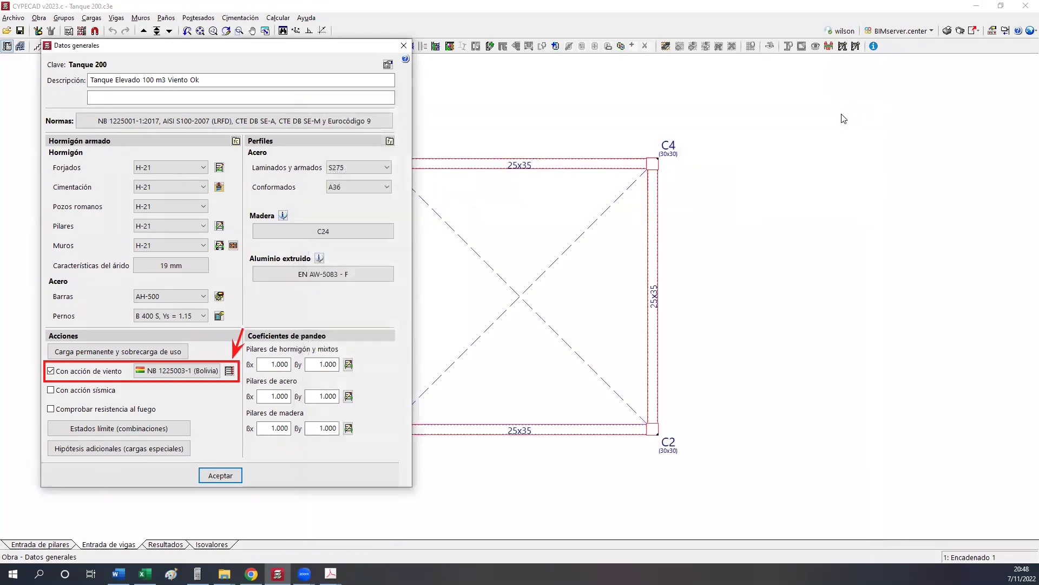
Frame the band widths row of the NB 1225003-1 wind settings in red and read its explanatory note.
click(179, 370)
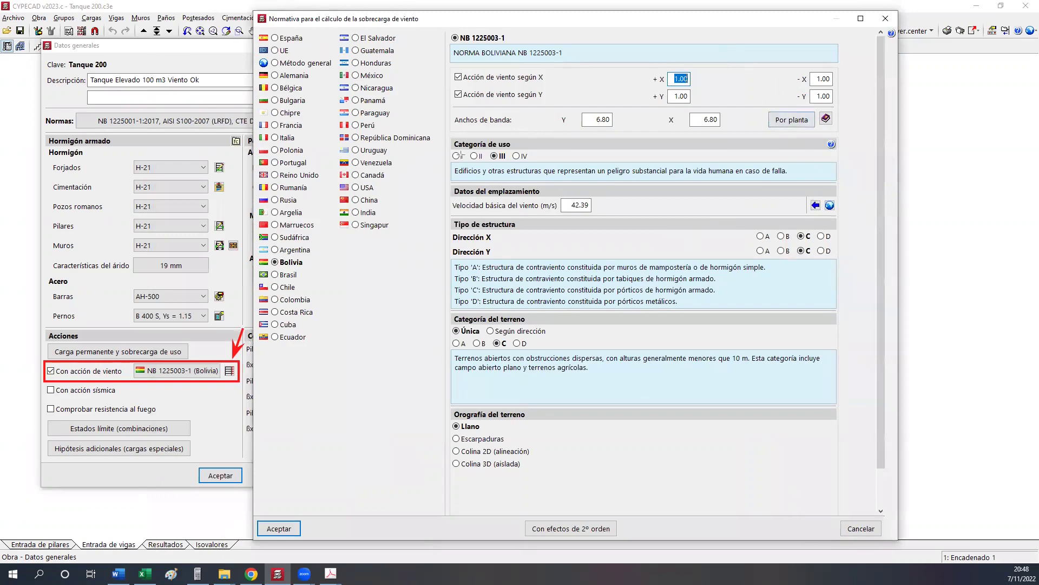
mouse_move(451, 108)
mouse_down()
mouse_move(837, 140)
mouse_move(851, 134)
mouse_move(842, 129)
mouse_up()
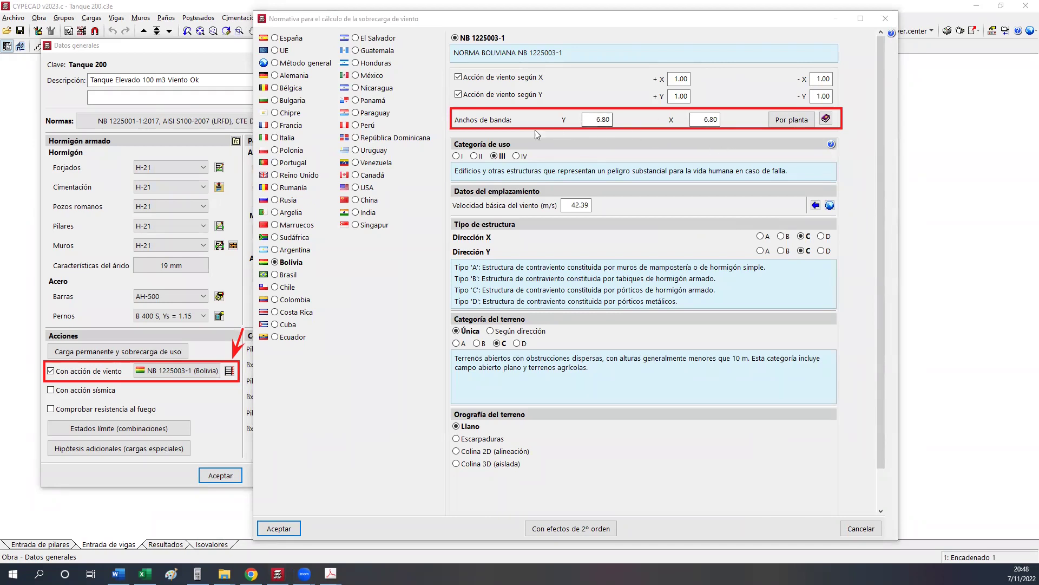
click(824, 120)
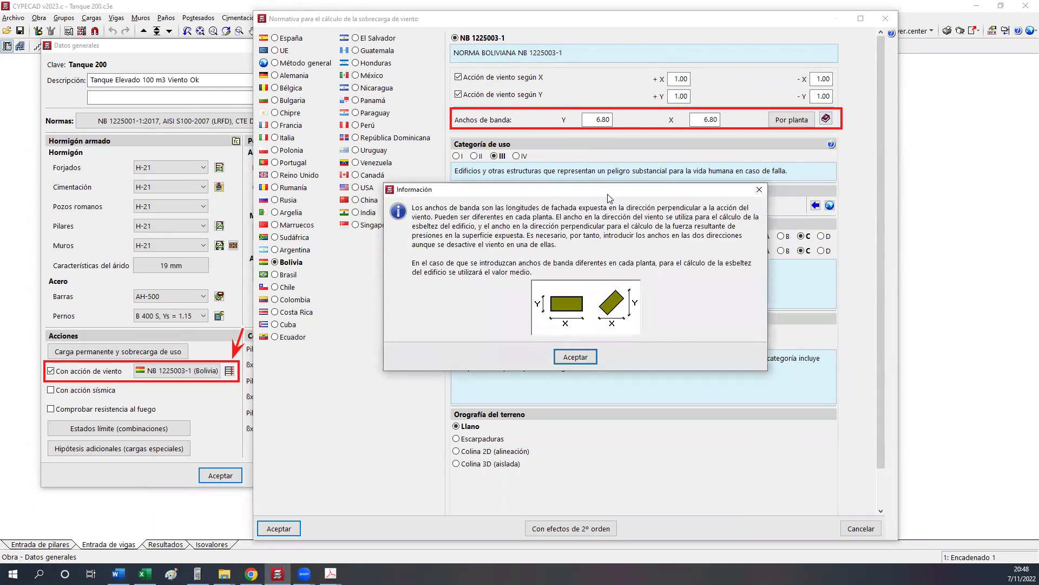
drag(608, 195, 672, 149)
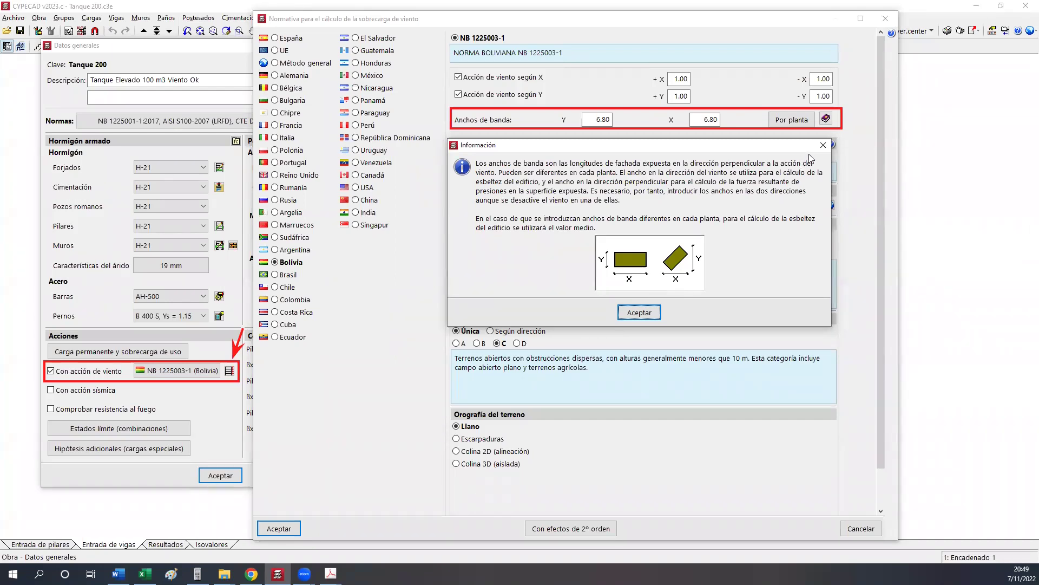
click(823, 145)
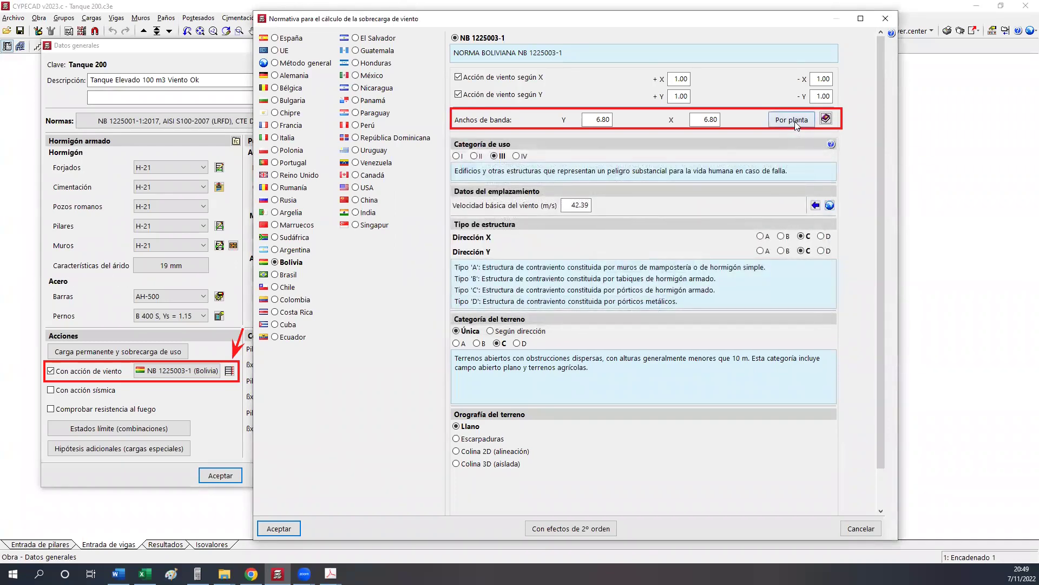
Open the band widths per floor and examine the Y widths assigned to the tie-beam levels.
click(792, 120)
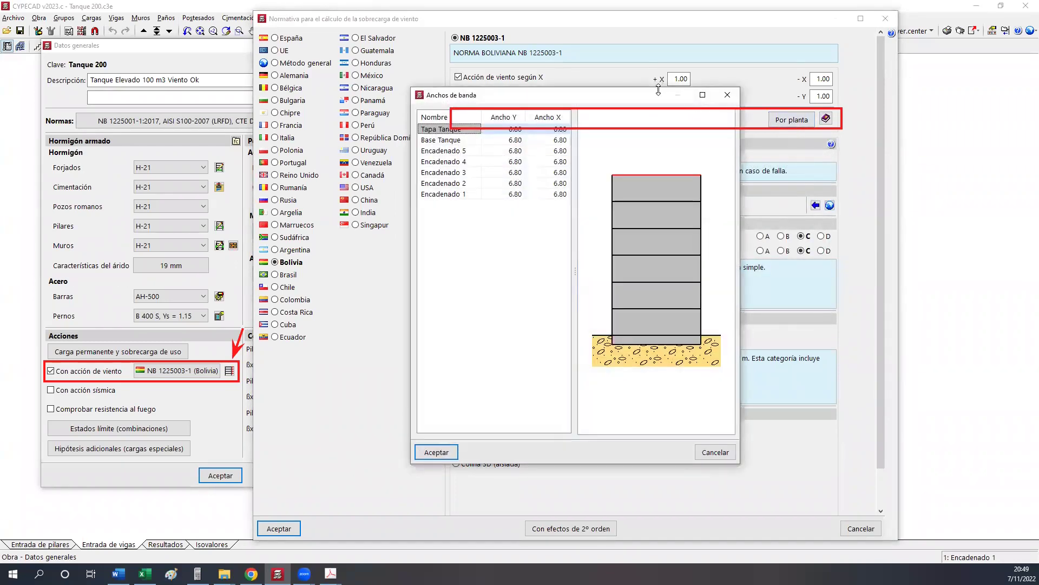
drag(658, 90, 611, 127)
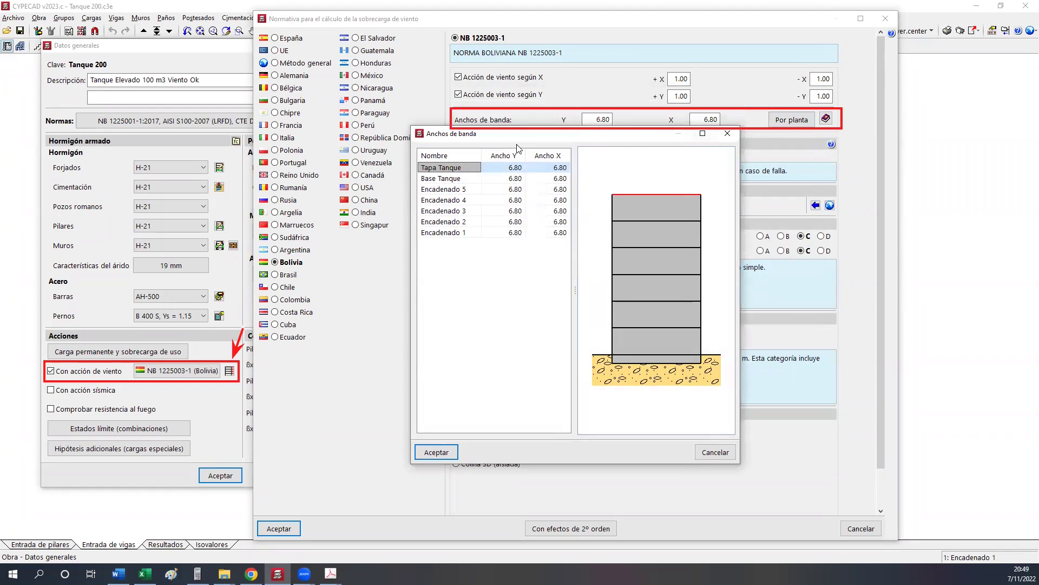
drag(517, 134, 629, 142)
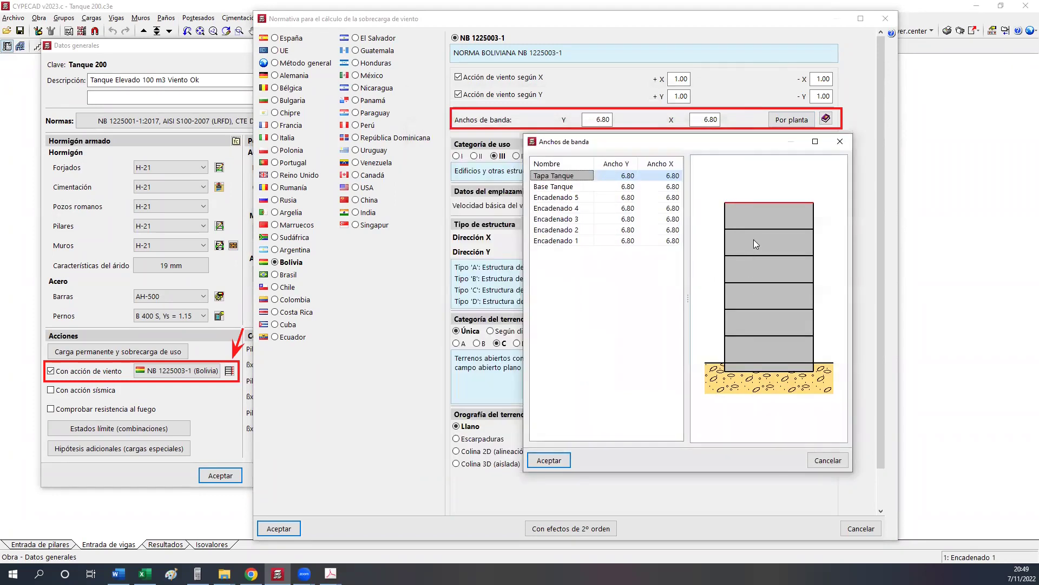
drag(616, 259, 624, 213)
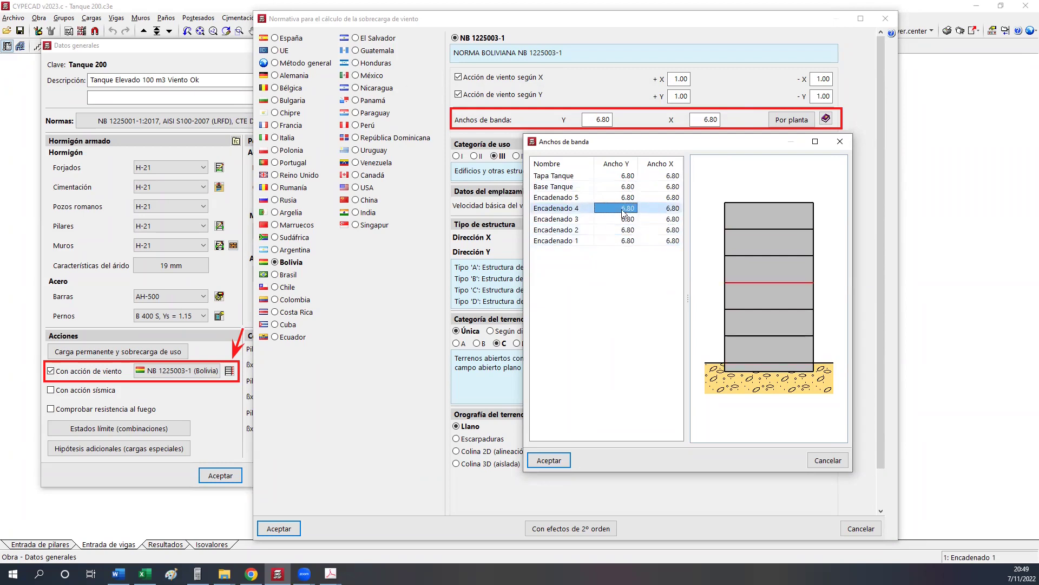
Set the Y band width to 0 for Base Tanque and for Encadenado 5 down to Encadenado 1.
click(620, 187)
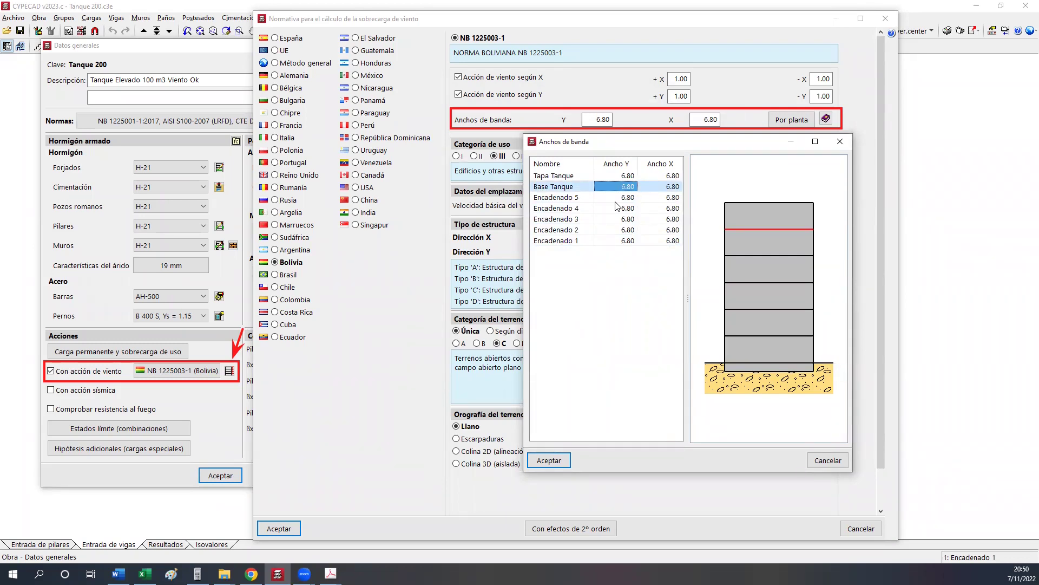
key(0)
key(Return)
key(0)
key(Return)
key(0)
key(Return)
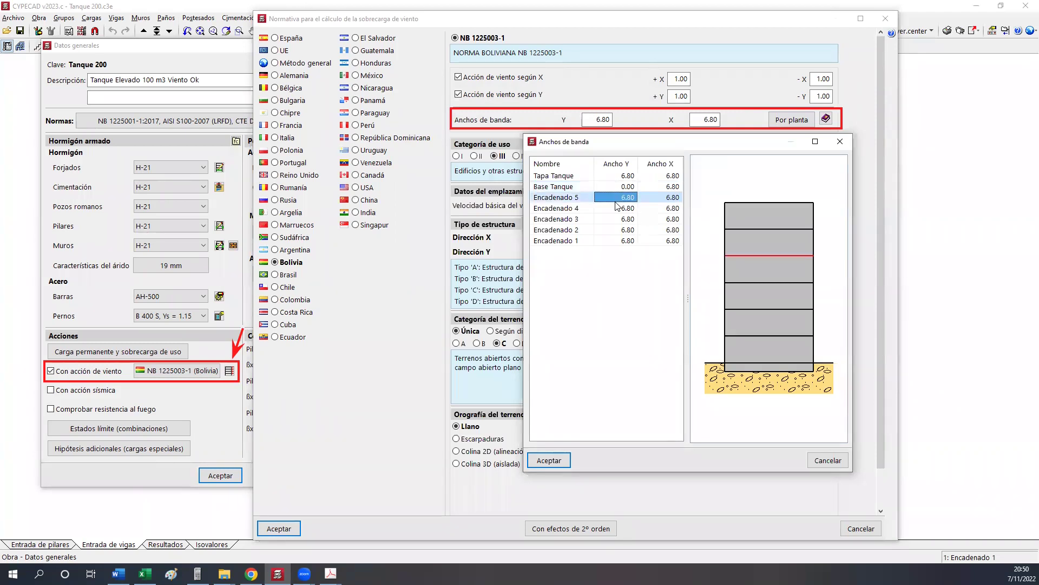
key(0)
key(Return)
key(0)
key(Return)
key(0)
key(Return)
Set the X band width to 0 for Base Tanque and all five Encadenado levels.
key(Up)
key(Up)
key(Up)
key(Up)
key(Up)
key(Right)
key(0)
key(Return)
key(0)
key(Return)
key(0)
key(Return)
key(0)
key(Return)
key(0)
key(Return)
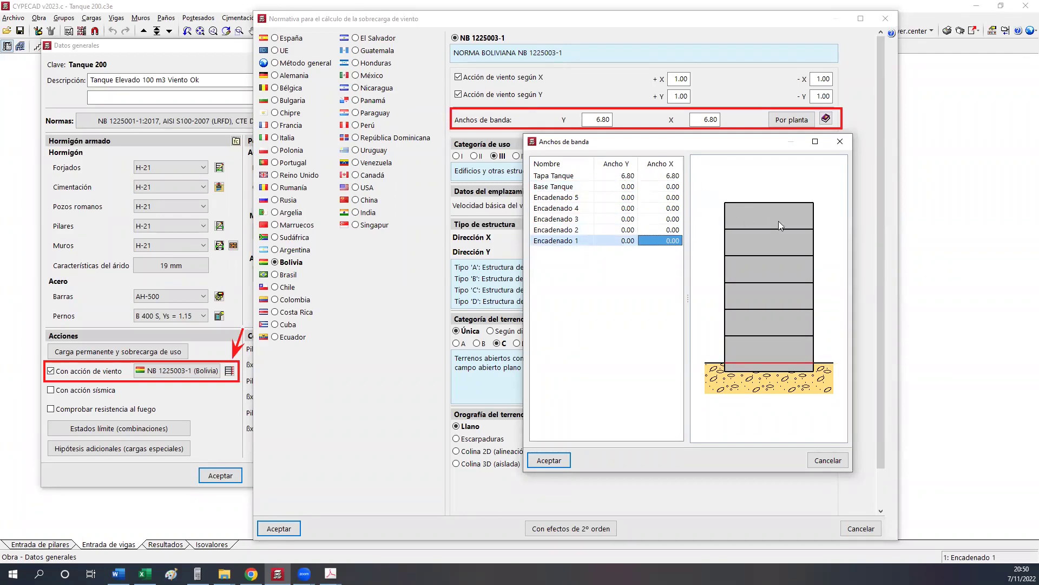
Check the band widths floor by floor against the elevation sketch, from Tapa Tanque down to Encadenado 1.
click(617, 186)
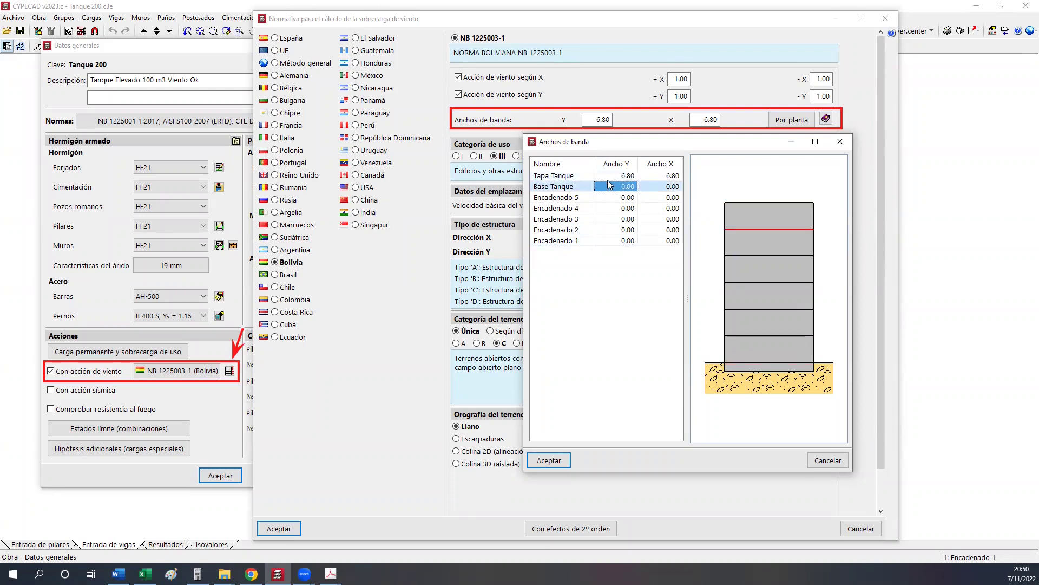
click(612, 176)
click(613, 187)
click(613, 198)
click(612, 208)
click(613, 220)
click(613, 230)
click(614, 241)
click(613, 208)
click(613, 197)
click(613, 187)
click(613, 197)
click(613, 219)
click(614, 230)
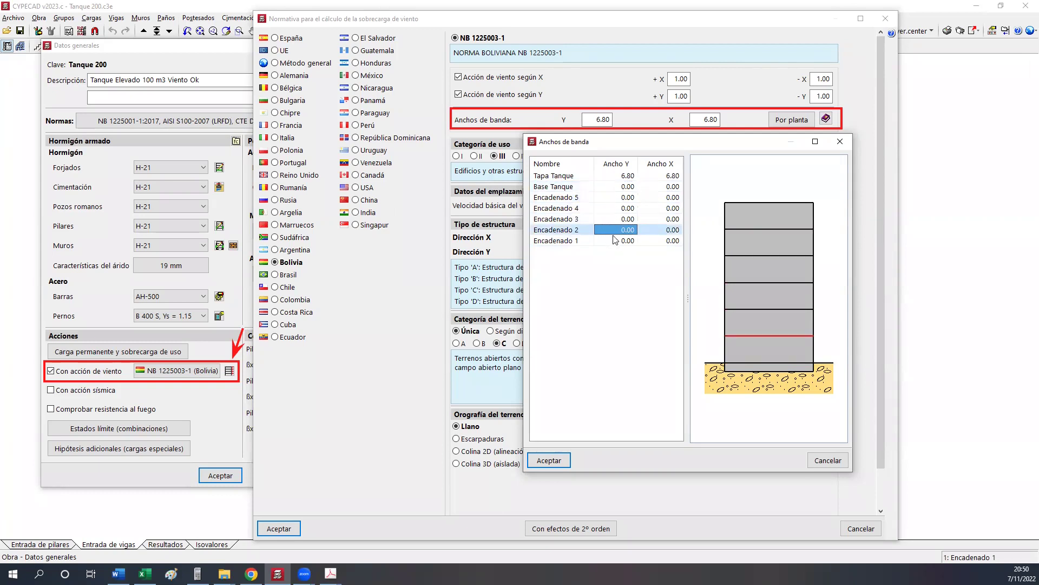
click(616, 241)
click(616, 230)
click(657, 229)
click(621, 239)
click(617, 231)
double_click(644, 242)
click(622, 229)
click(617, 219)
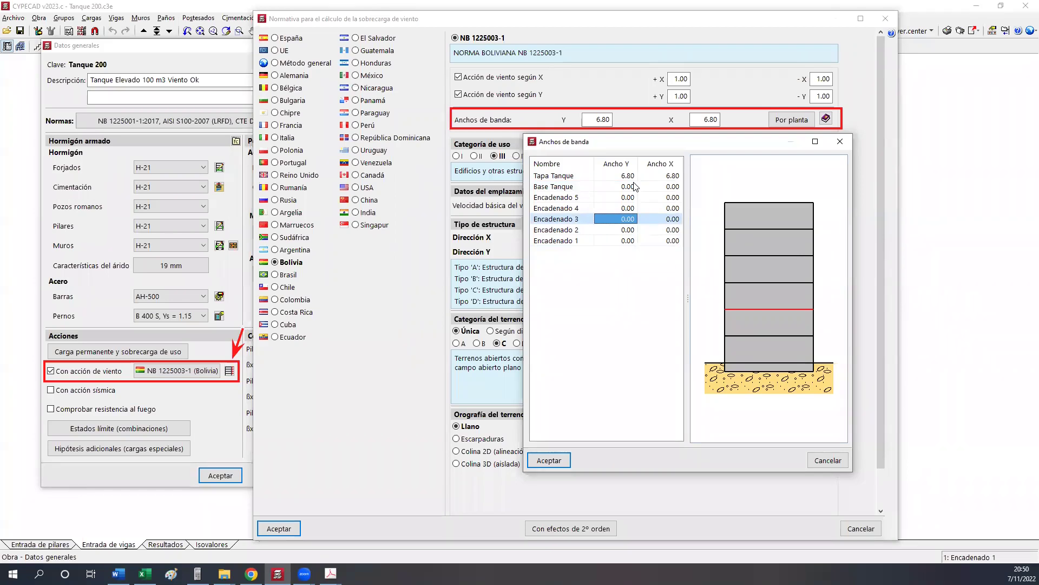
Recheck the Base Tanque band widths and accept them together with the NB 1225003-1 wind settings.
click(618, 197)
click(648, 187)
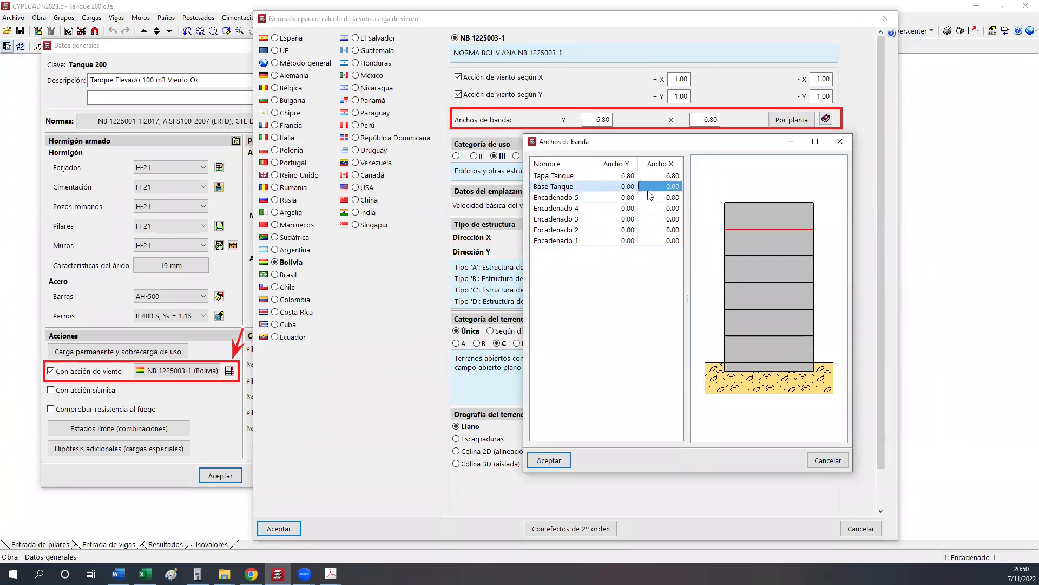
click(548, 460)
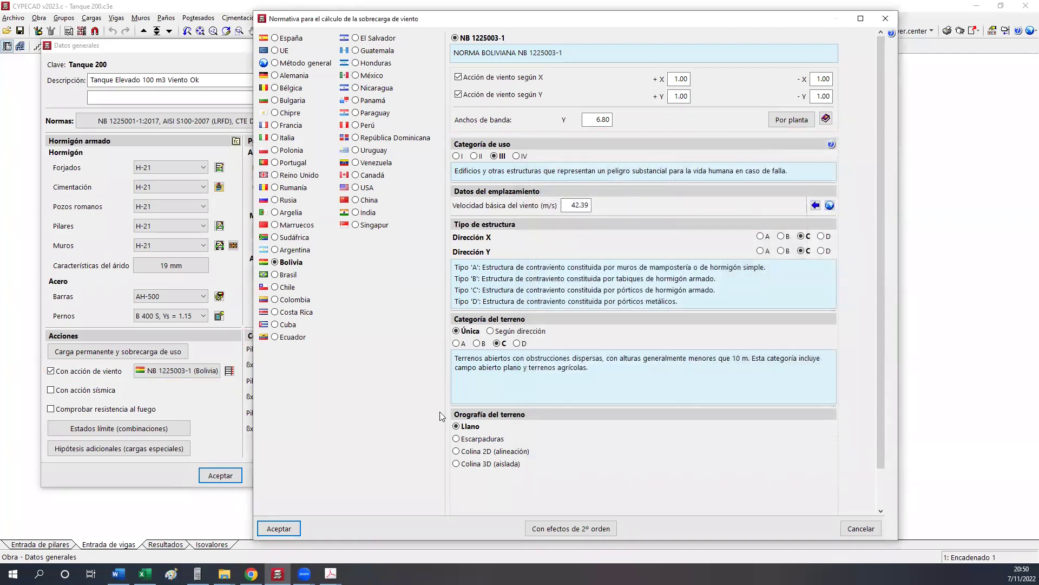
click(280, 530)
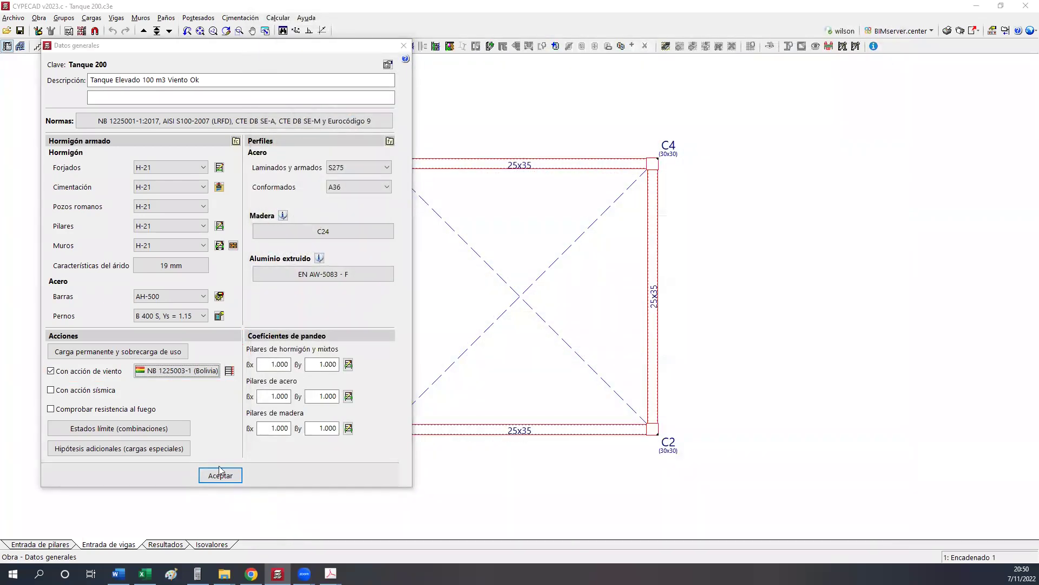
Examine the wind loads per floor in the +X, -X, +Y and -Y directions, and accept the general data.
click(229, 370)
click(529, 156)
click(529, 145)
click(591, 145)
click(703, 132)
click(736, 133)
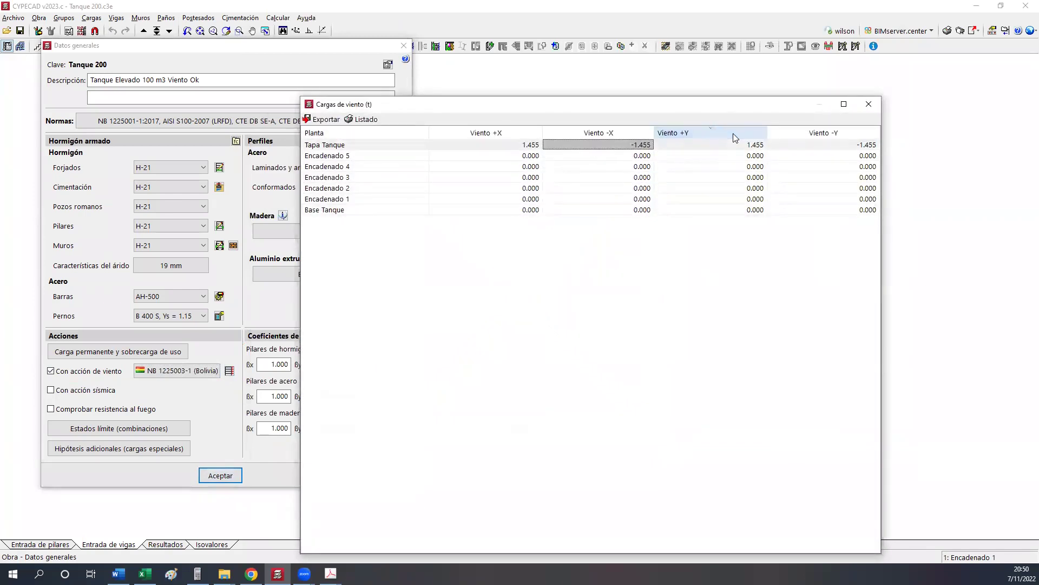
click(539, 148)
click(595, 147)
click(694, 145)
click(810, 147)
click(868, 105)
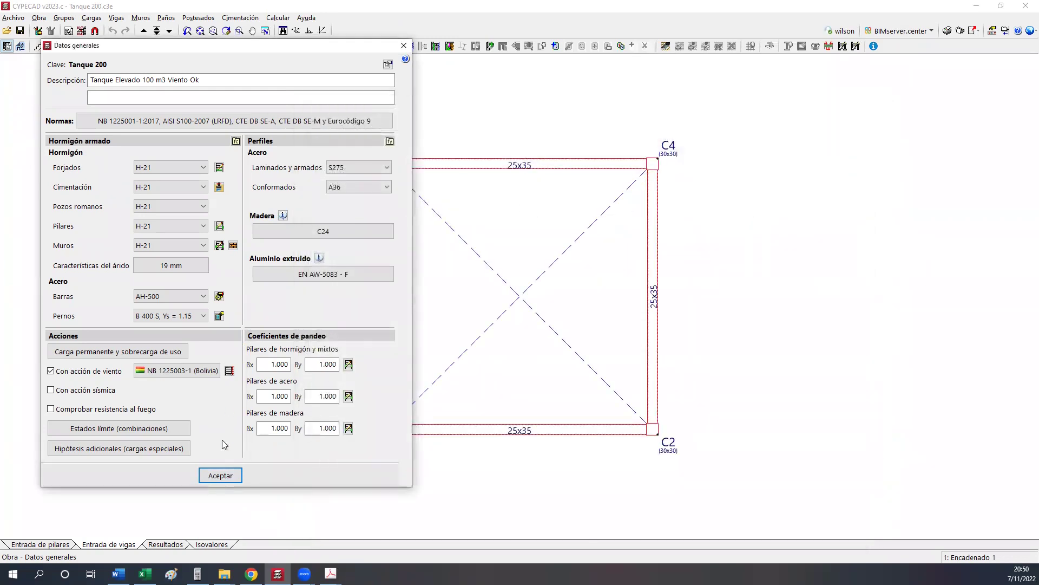
click(221, 476)
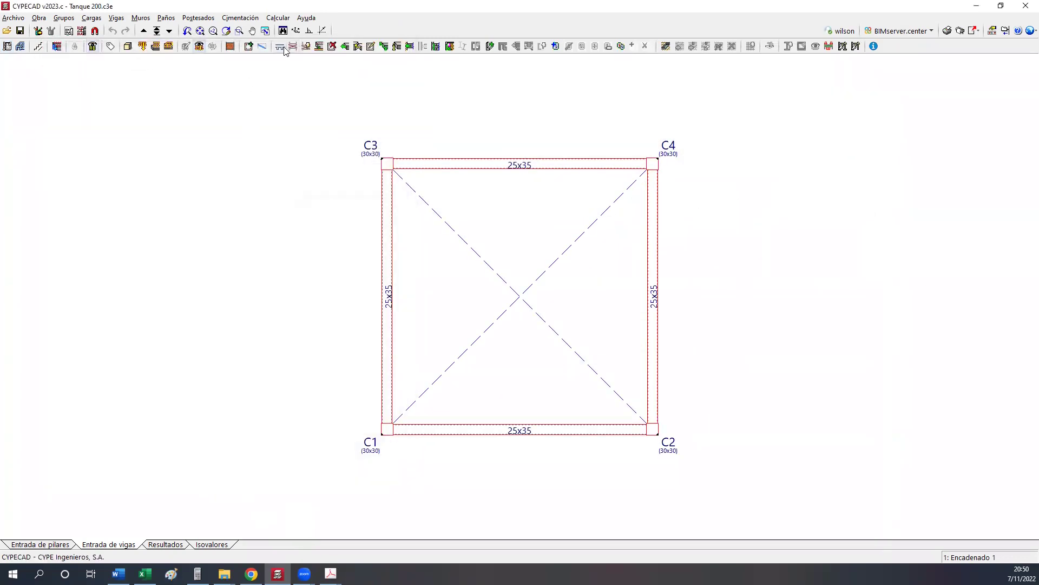
On the foundation level, match footing C1 to footing C3, and calculate the whole project including the foundation.
click(169, 31)
middle_drag(257, 225, 304, 265)
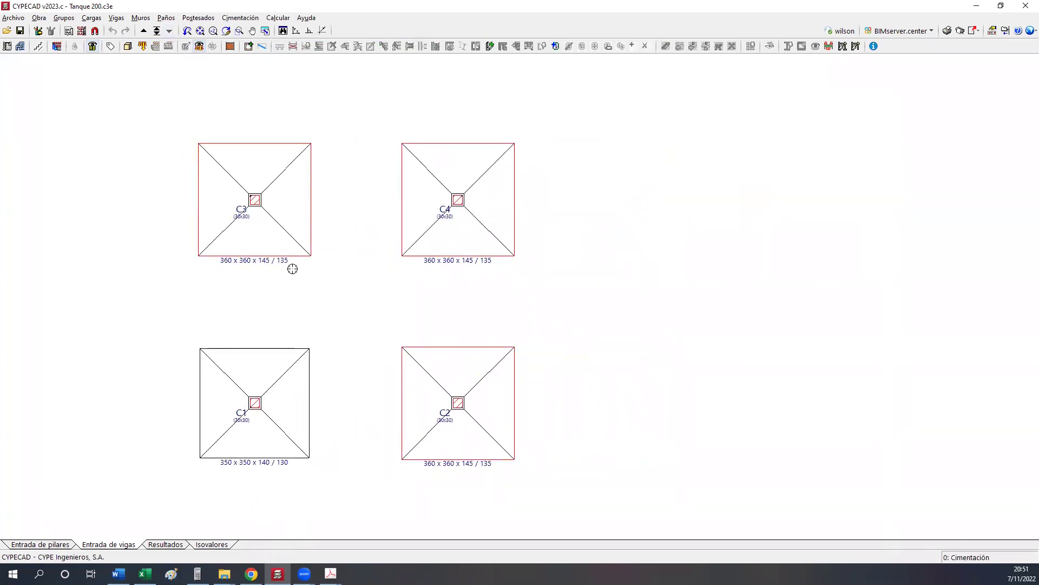
click(276, 17)
mouse_move(251, 19)
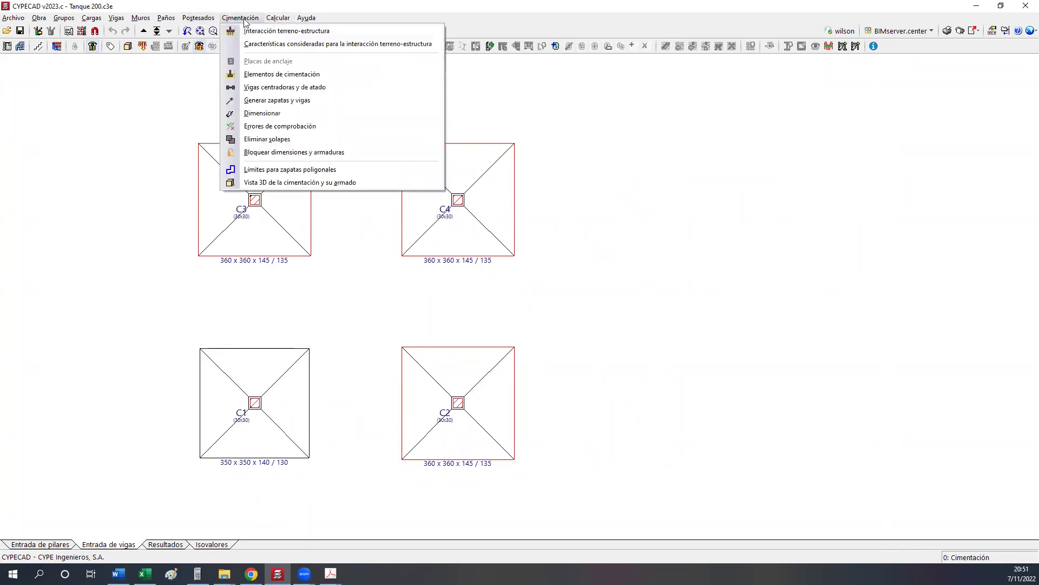
click(251, 75)
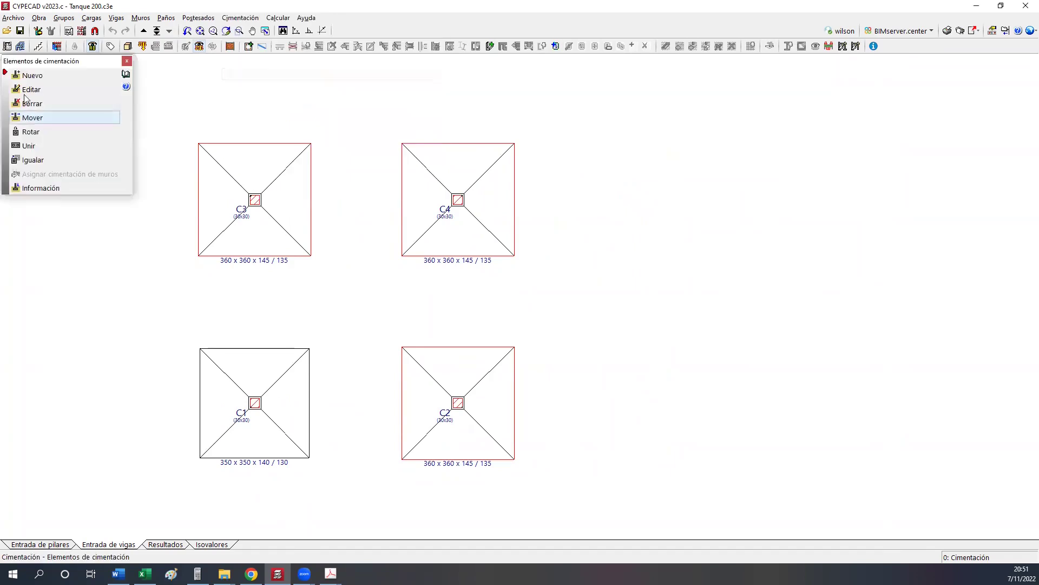
click(33, 159)
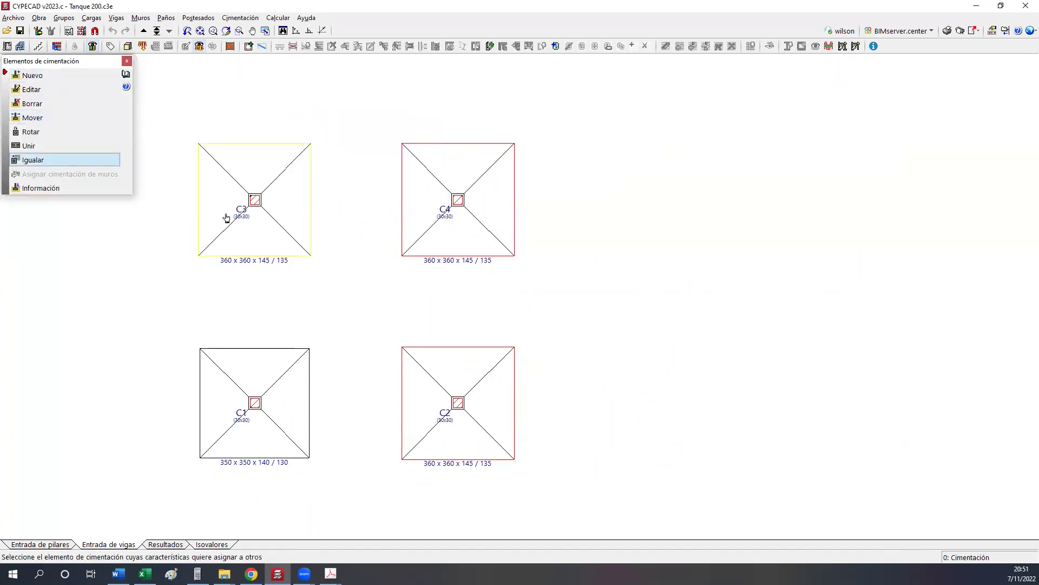
click(241, 373)
right_click(187, 336)
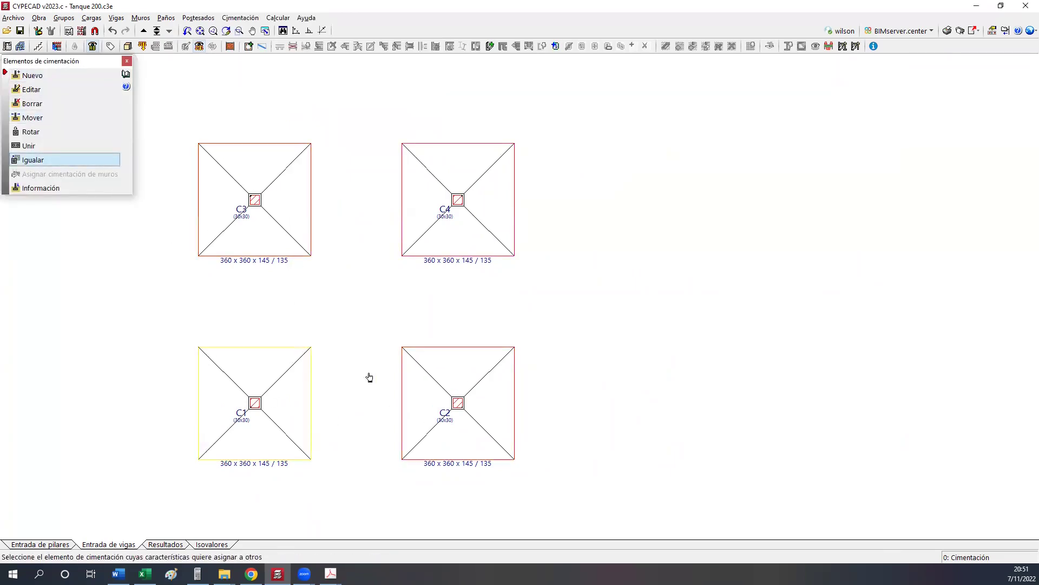
click(278, 17)
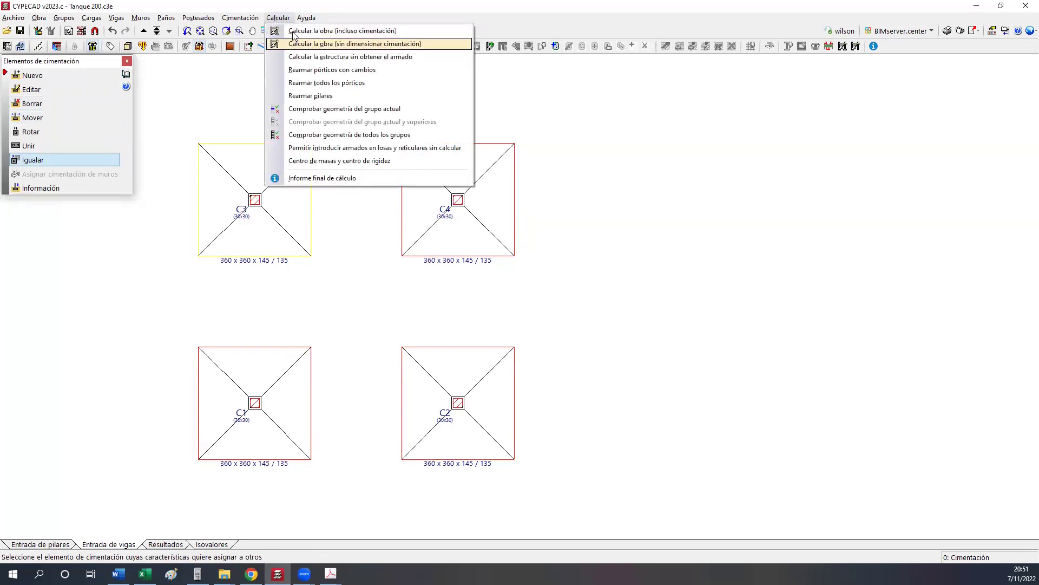
click(293, 31)
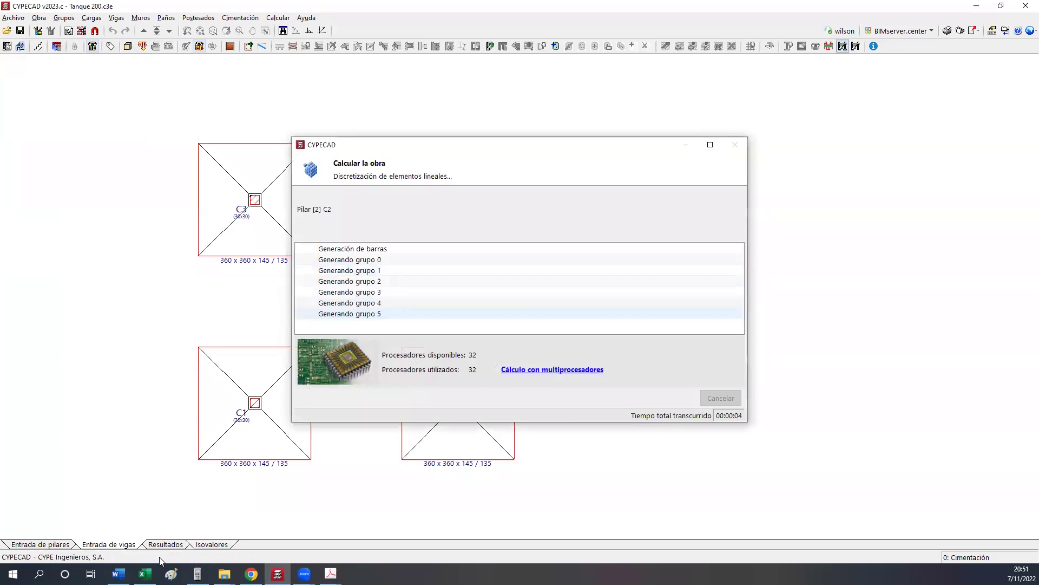
Switch to the Tabla Resumen workbook in Excel and enter "Coon Viento OK" as the name of model 2.
click(145, 574)
click(215, 315)
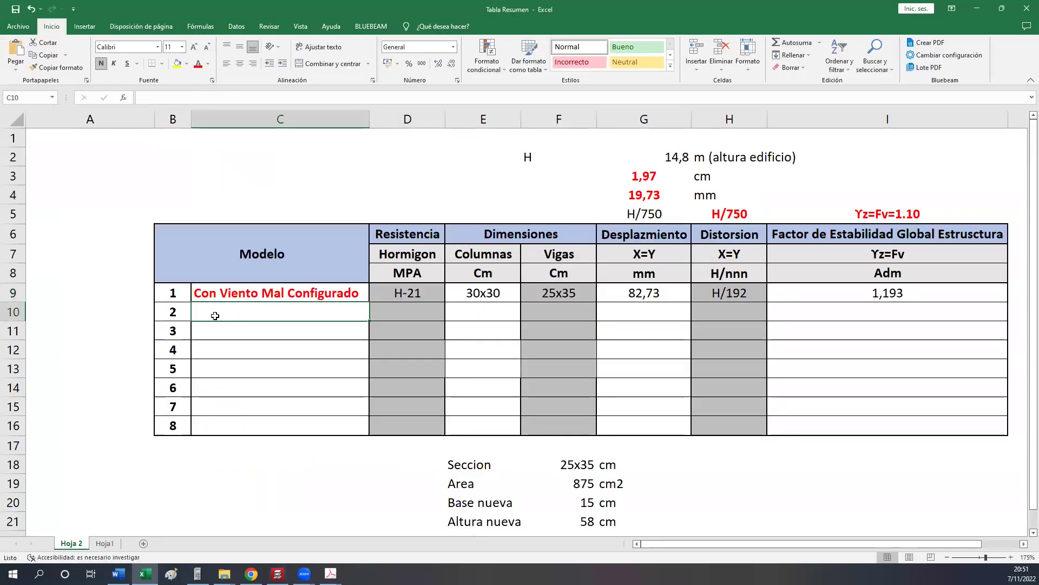
text(Coon vien)
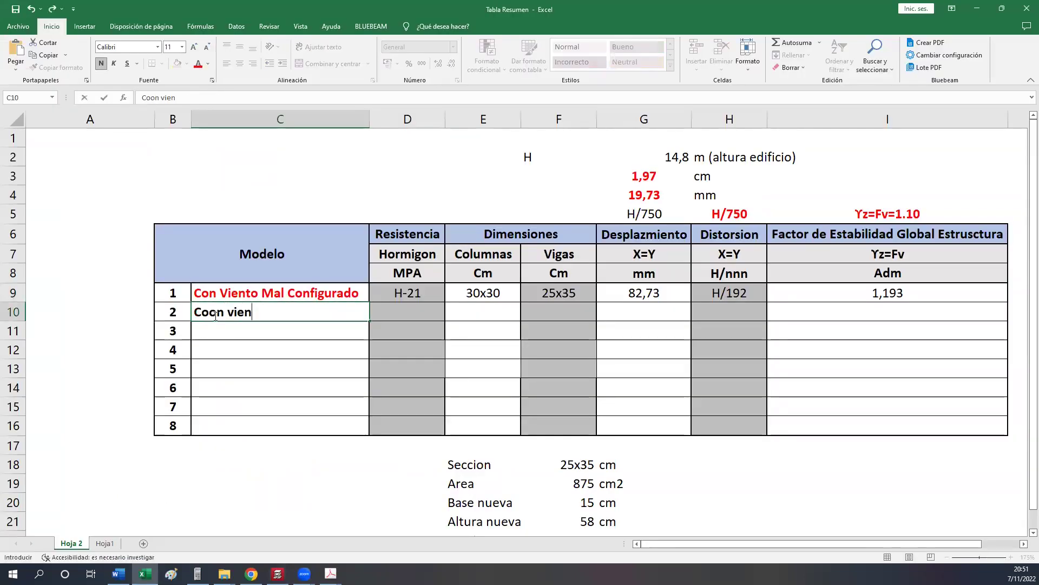
key(BackSpace)
key(BackSpace)
key(BackSpace)
key(BackSpace)
text(Cineto)
key(BackSpace)
key(BackSpace)
key(BackSpace)
key(BackSpace)
key(BackSpace)
key(BackSpace)
text(Viiento)
key(BackSpace)
key(BackSpace)
key(BackSpace)
key(BackSpace)
key(BackSpace)
text(ento)
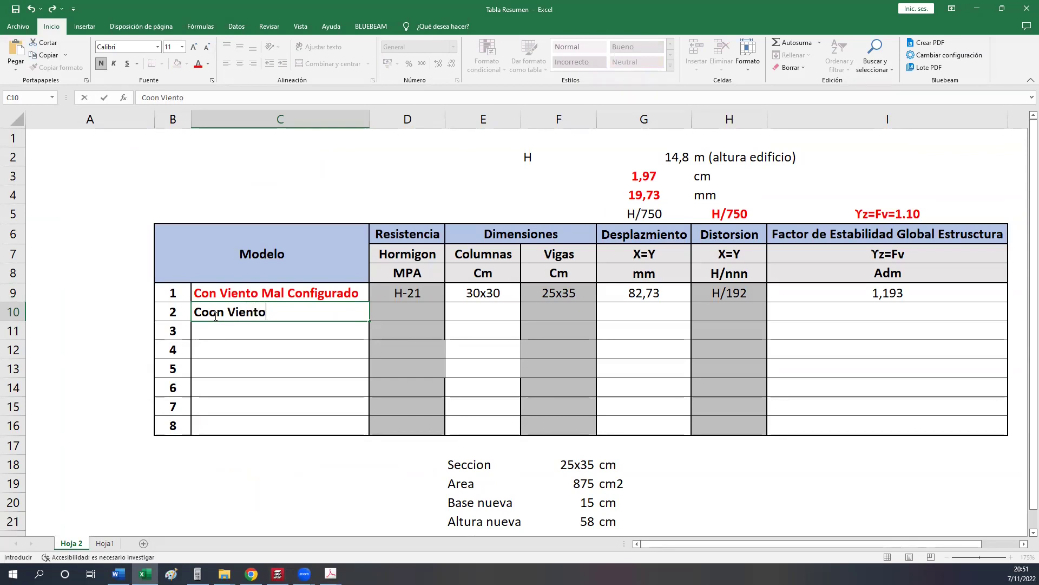
text( Off)
key(BackSpace)
key(BackSpace)
text(K)
key(Return)
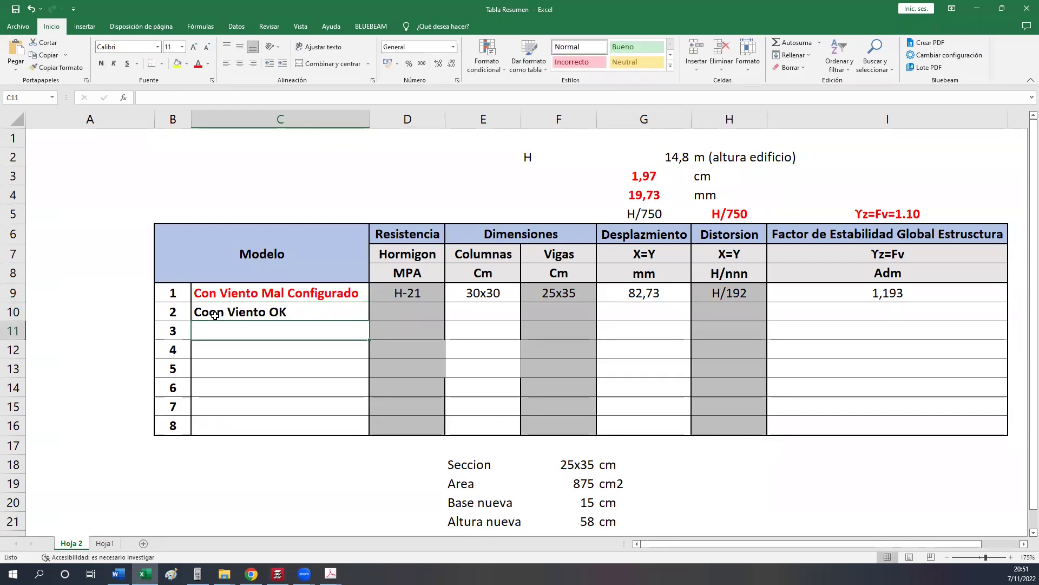
Fill in model 2 with concrete H-21, columns 30x30 and beams 25x35.
click(214, 316)
click(381, 310)
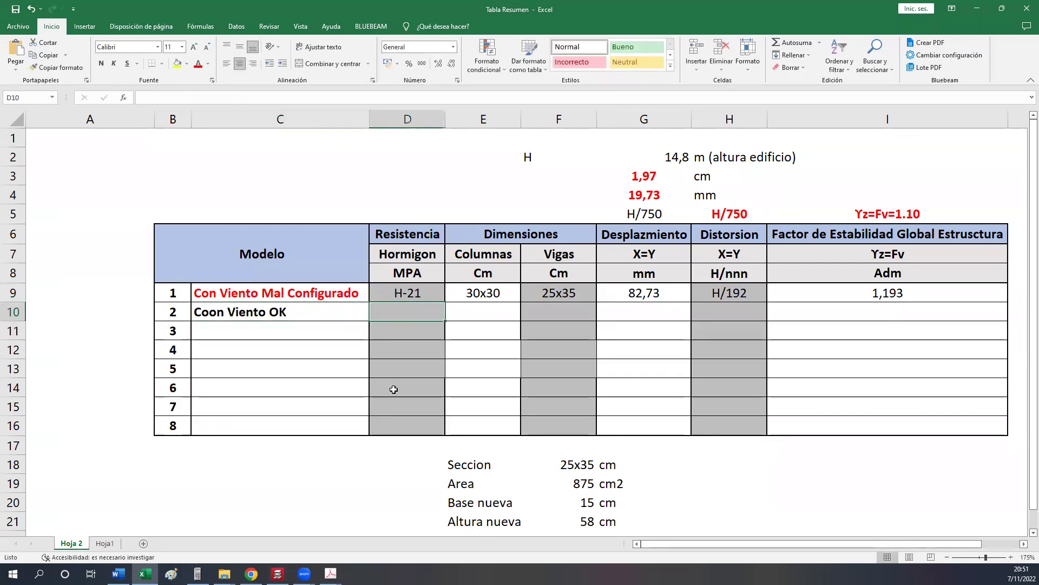
text(H-21)
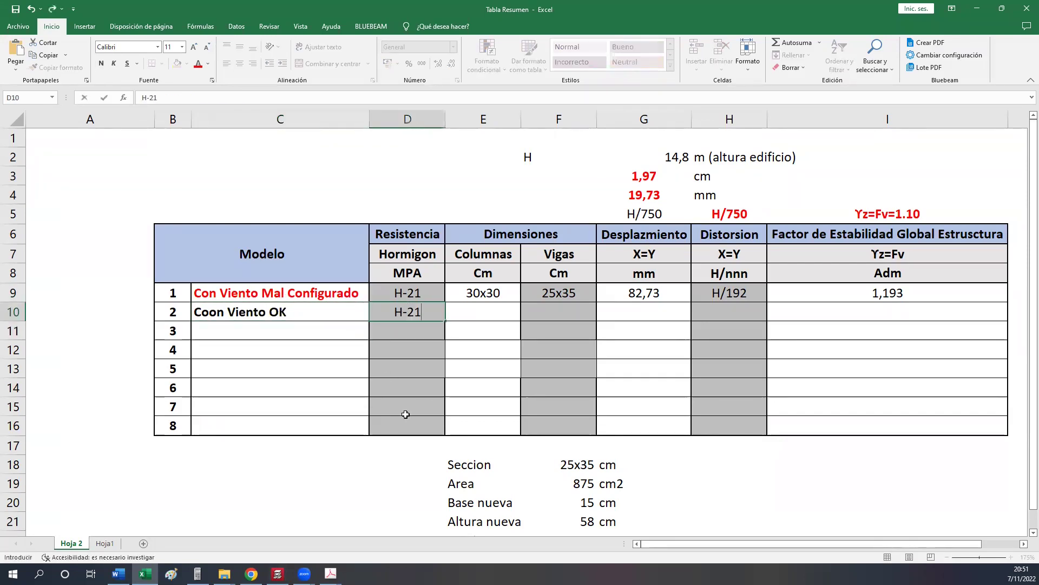
key(Tab)
text(30x30)
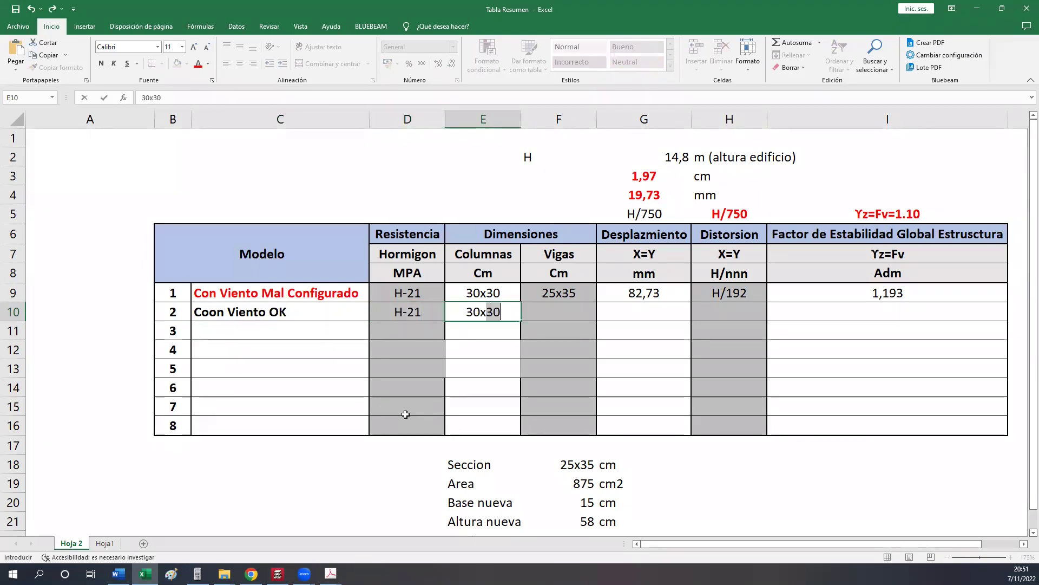
key(Tab)
text(25x35)
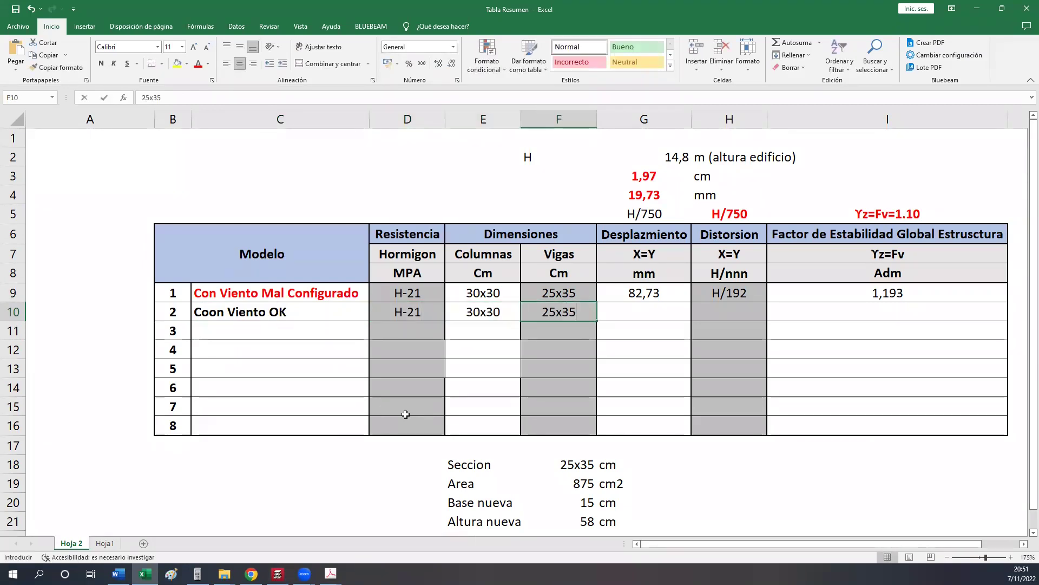
key(Tab)
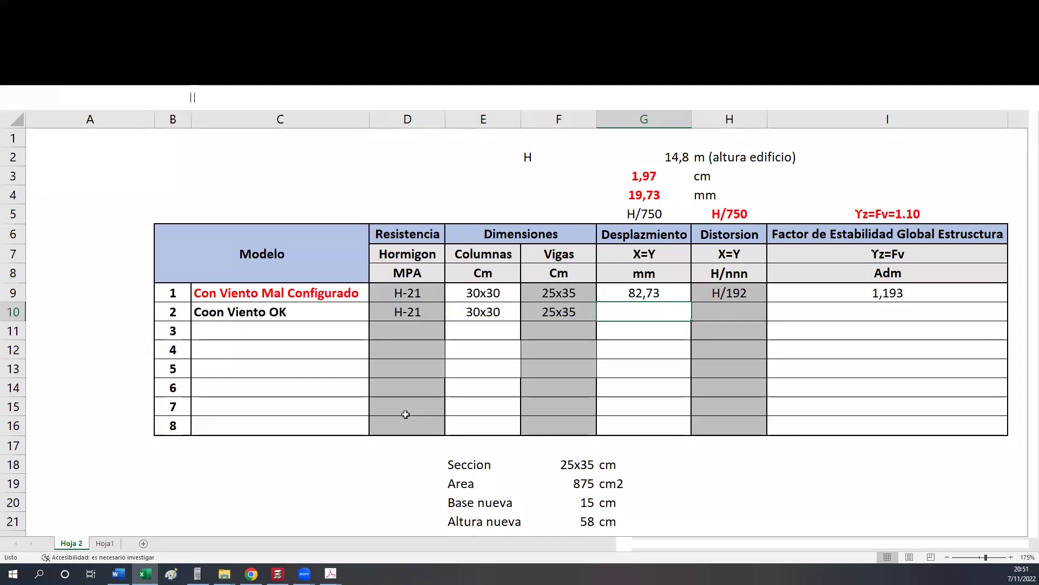
Correct the name of model 2 to "Con Viento OK".
click(185, 295)
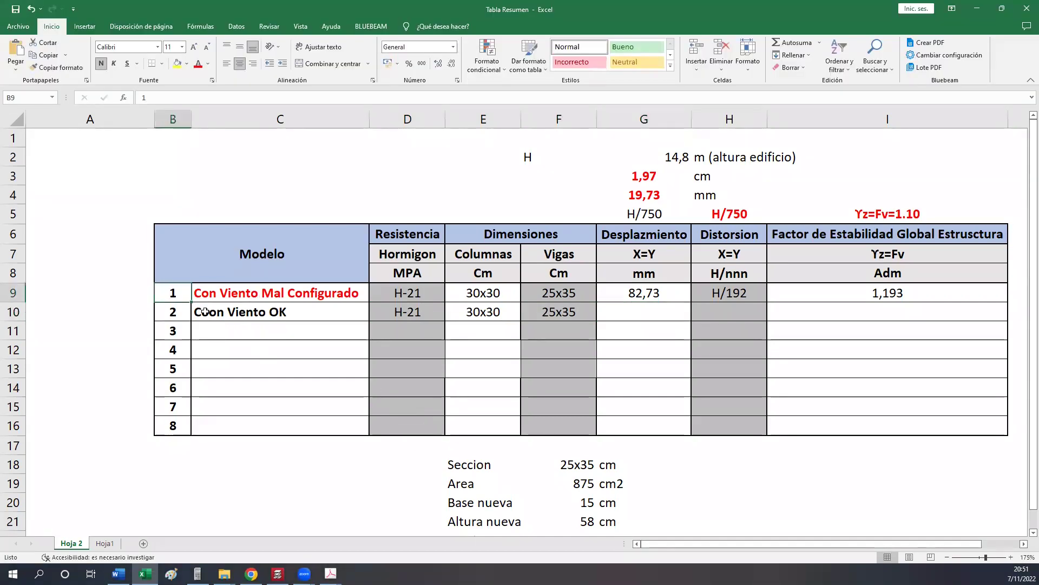
double_click(206, 311)
key(BackSpace)
click(200, 364)
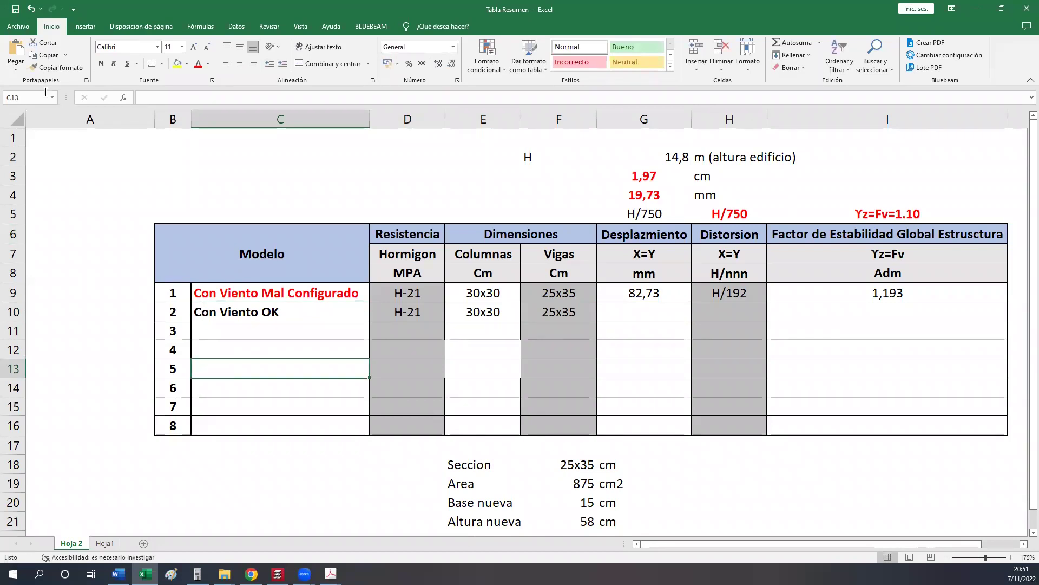
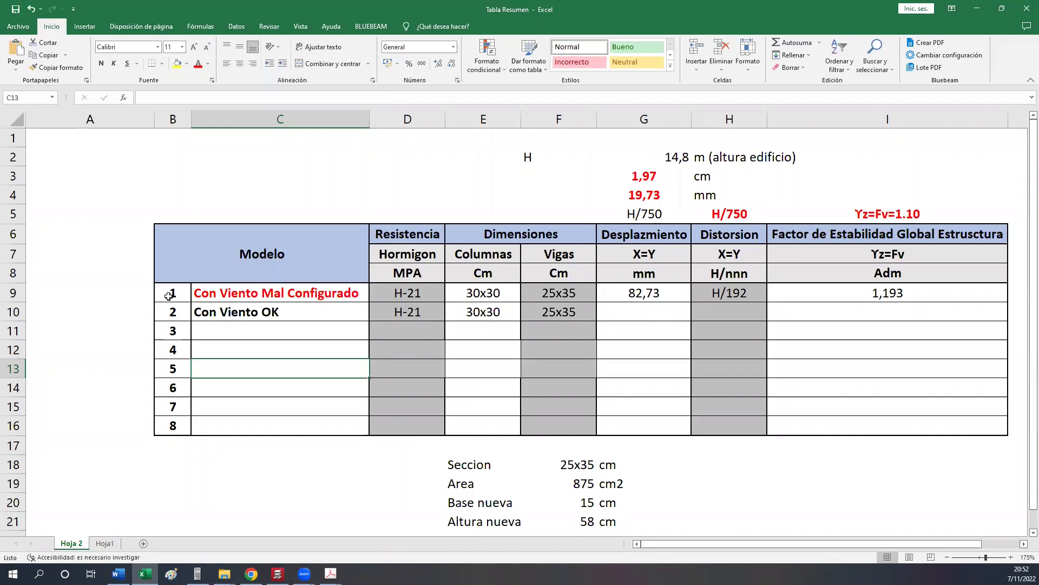
Switch back to CYPECAD, close the calculation error report and examine the recalculated footing dimensions on the foundation plan.
click(530, 324)
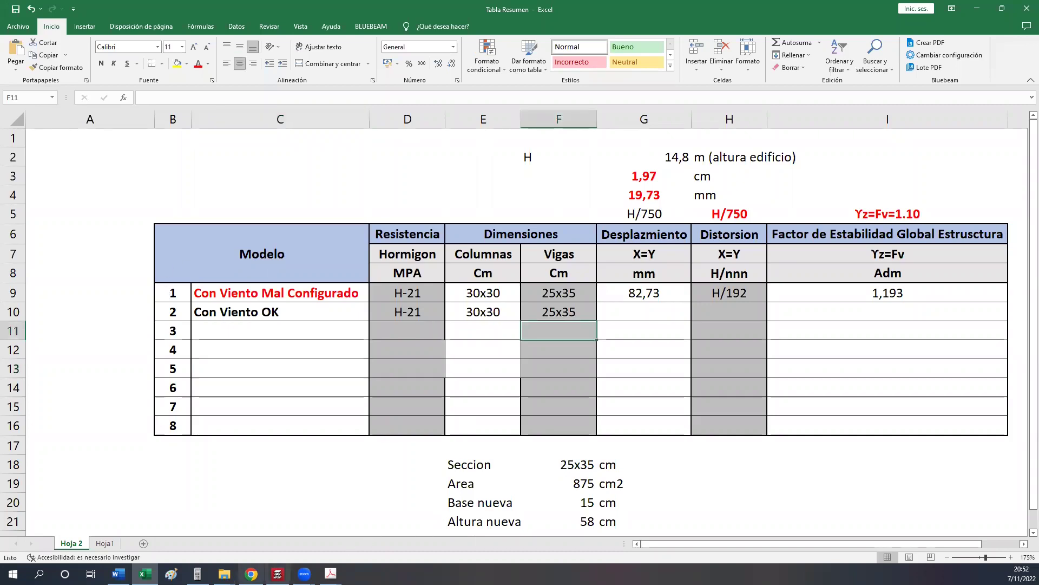
click(277, 574)
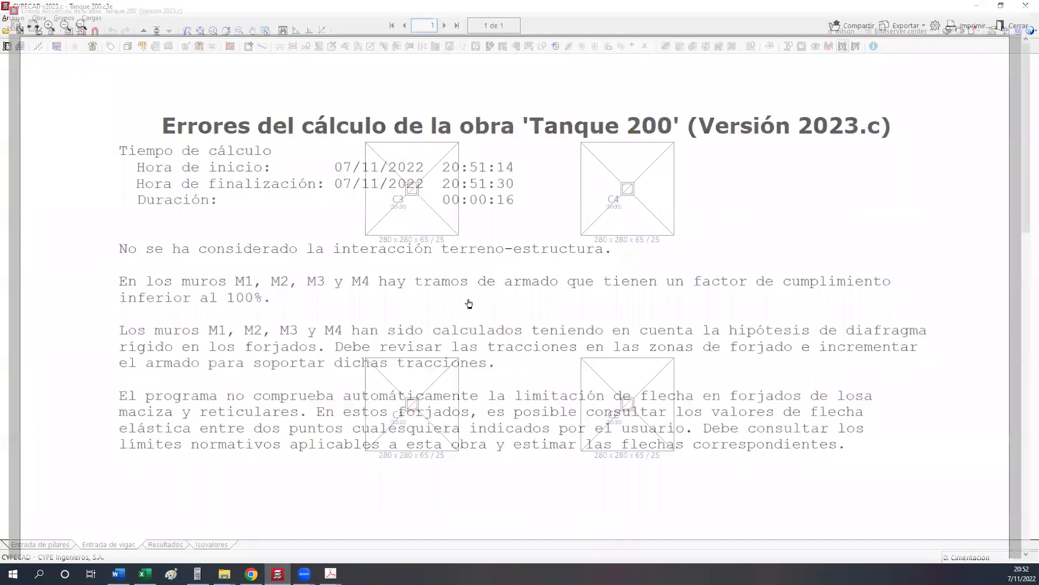
click(1023, 21)
middle_drag(471, 296, 378, 286)
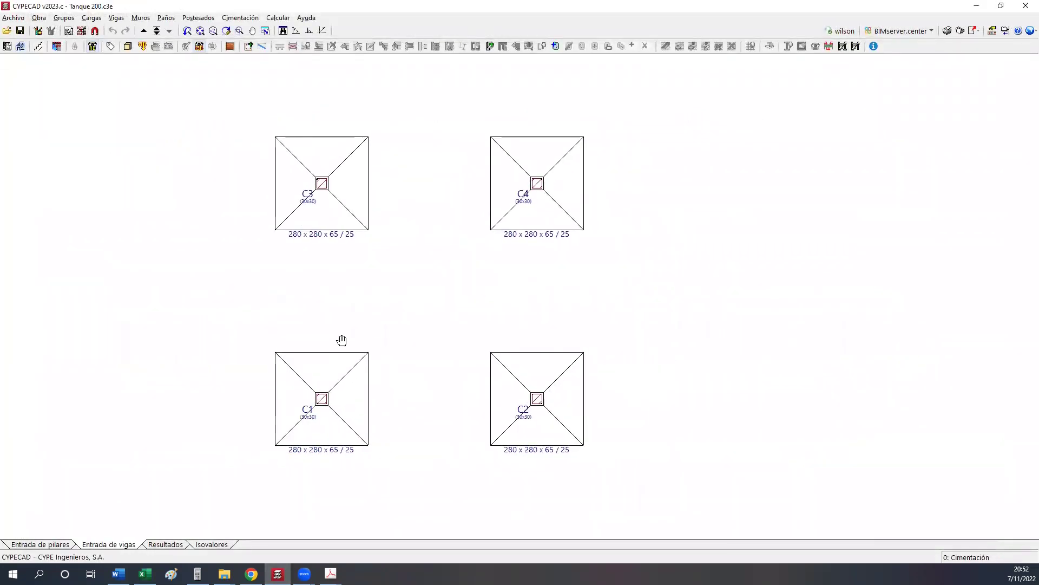
middle_drag(343, 348, 398, 357)
scroll(394, 334, up, 1)
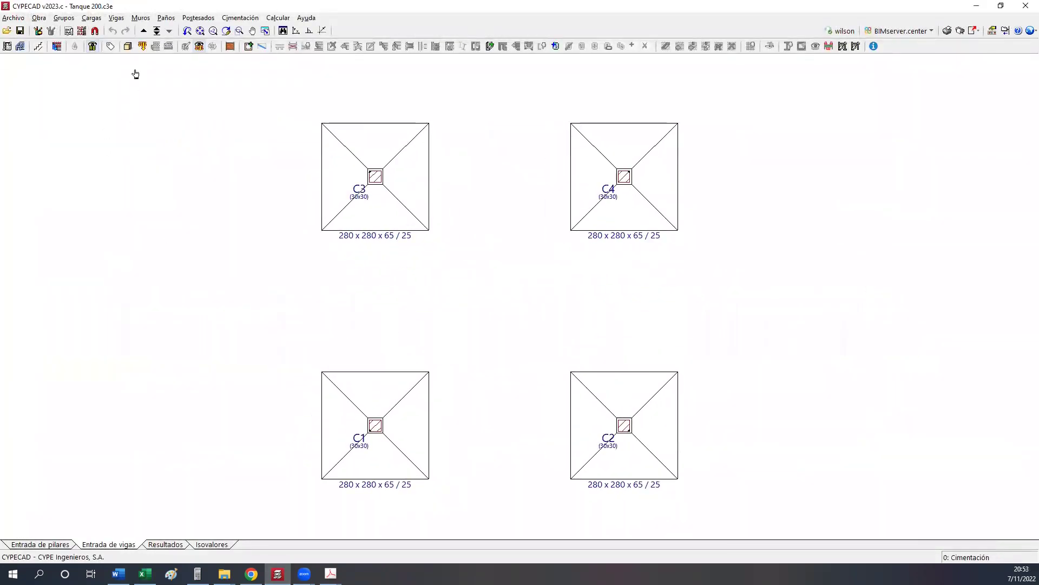
Inspect the four footings and lower tie beams in the 3D view of the building, and close the view.
click(130, 46)
scroll(408, 288, up, 2)
middle_drag(408, 288, 467, 413)
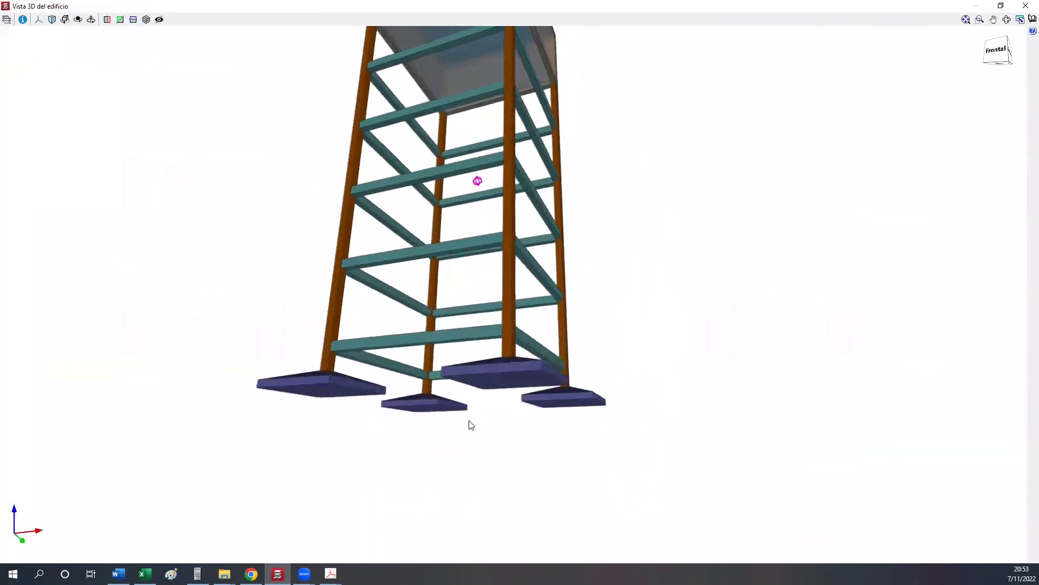
scroll(468, 424, up, 5)
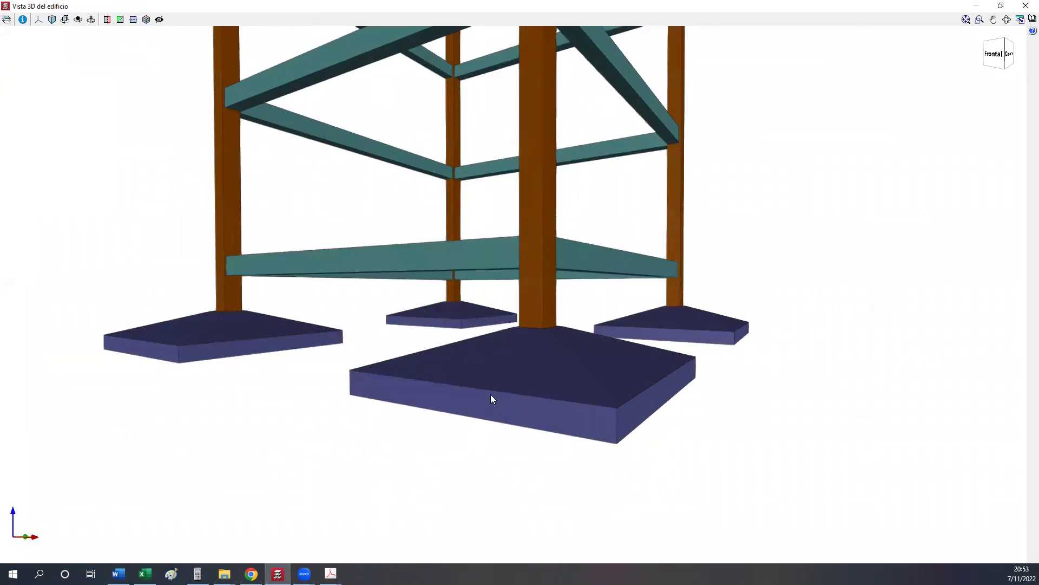
middle_drag(497, 367, 517, 342)
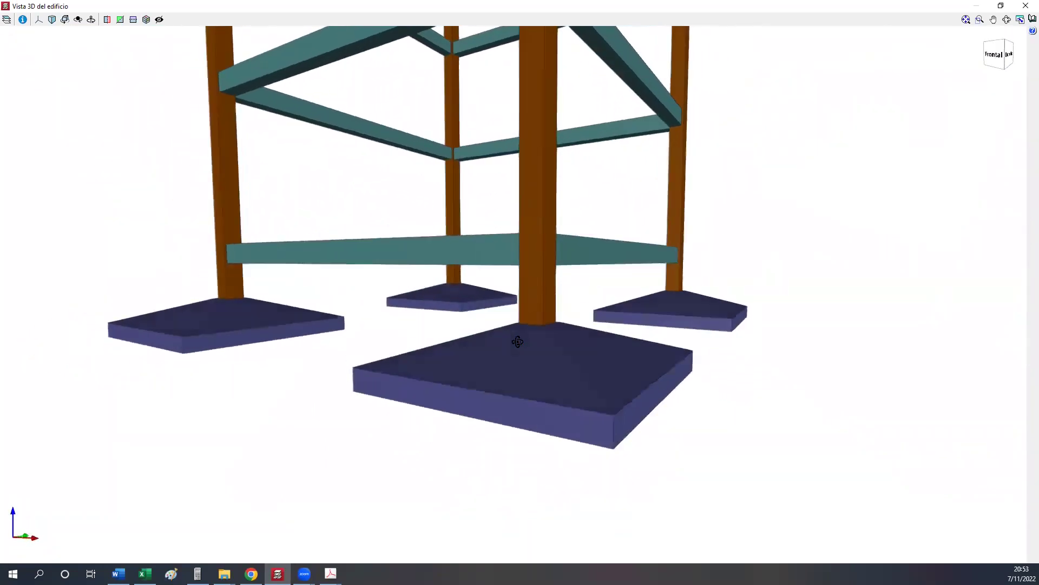
click(1026, 6)
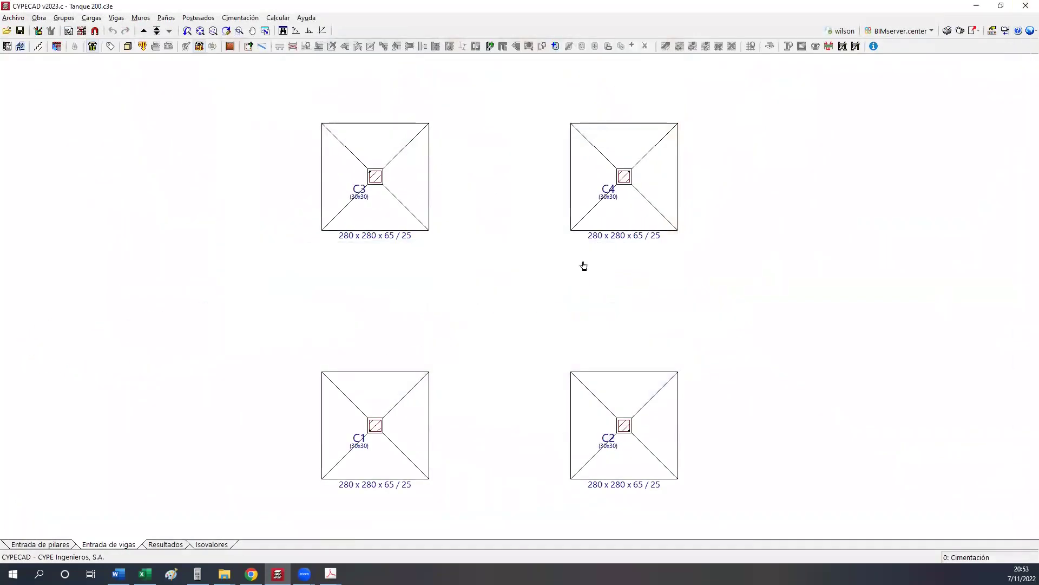
Check the dimensions label of footing C4, and open footing C3 for editing to examine its geometry and reinforcement.
scroll(598, 244, up, 3)
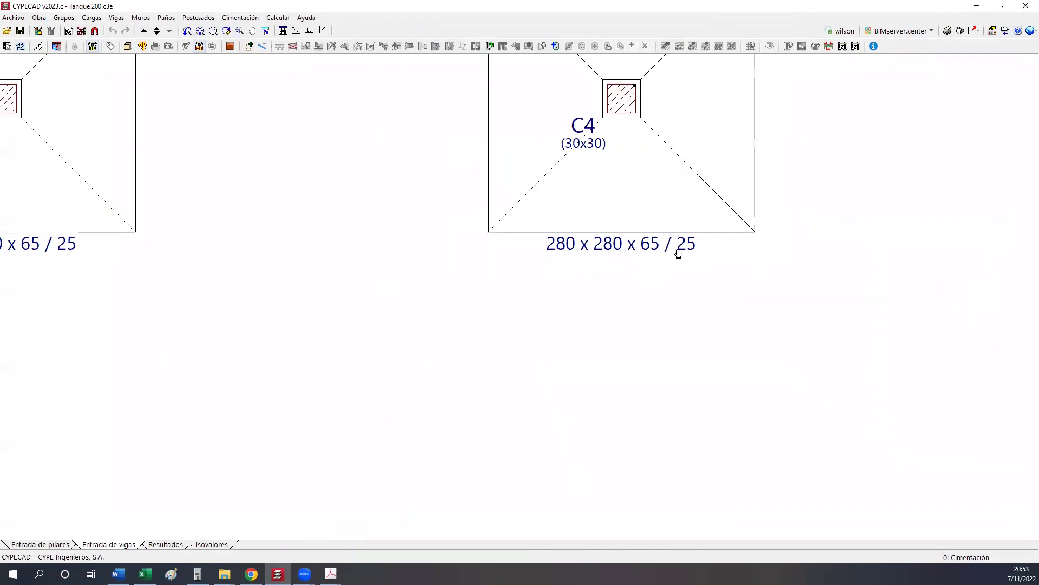
scroll(510, 283, down, 3)
click(239, 18)
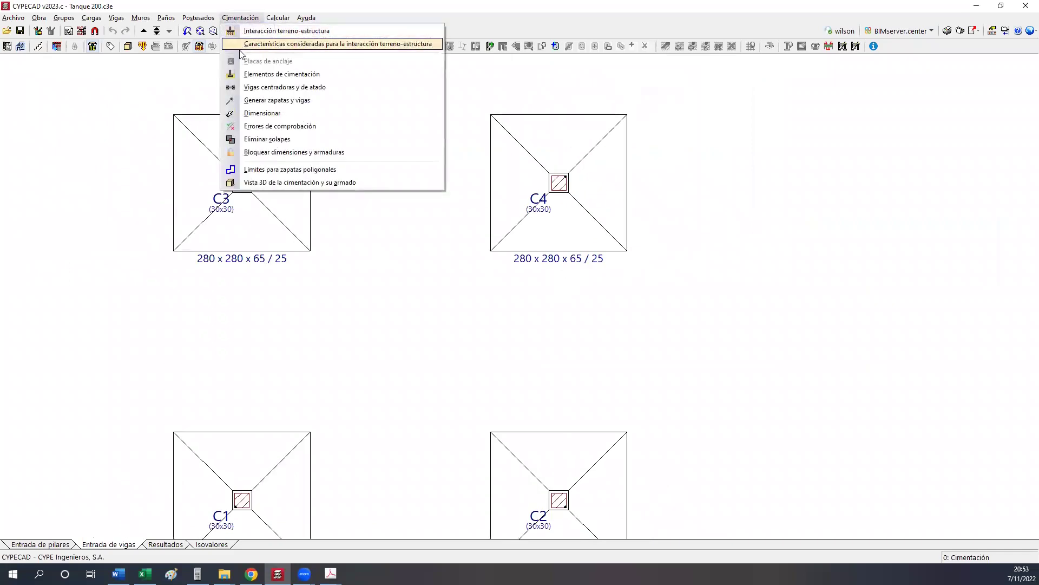
click(246, 74)
click(181, 121)
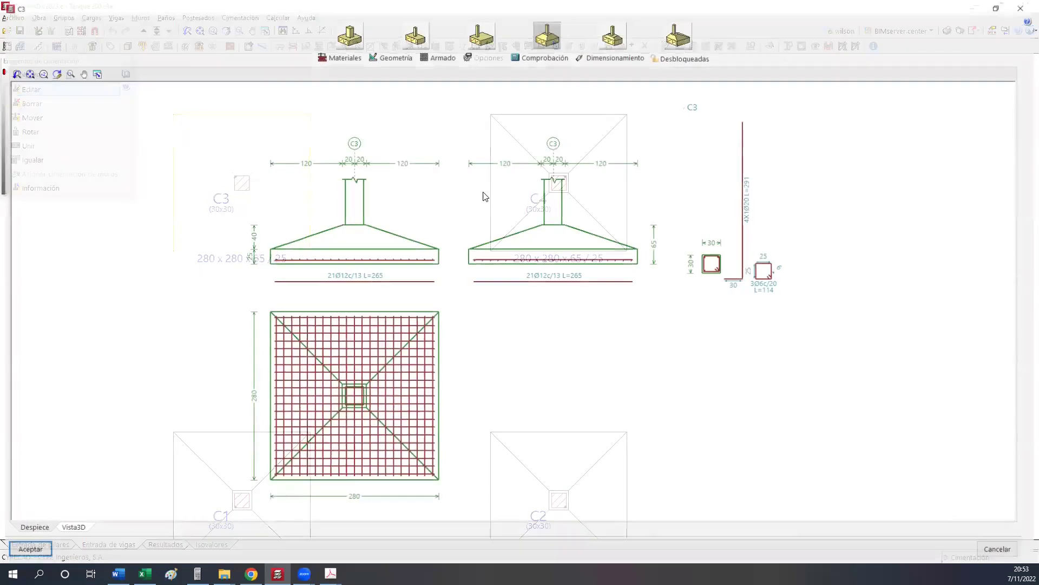
scroll(483, 194, up, 3)
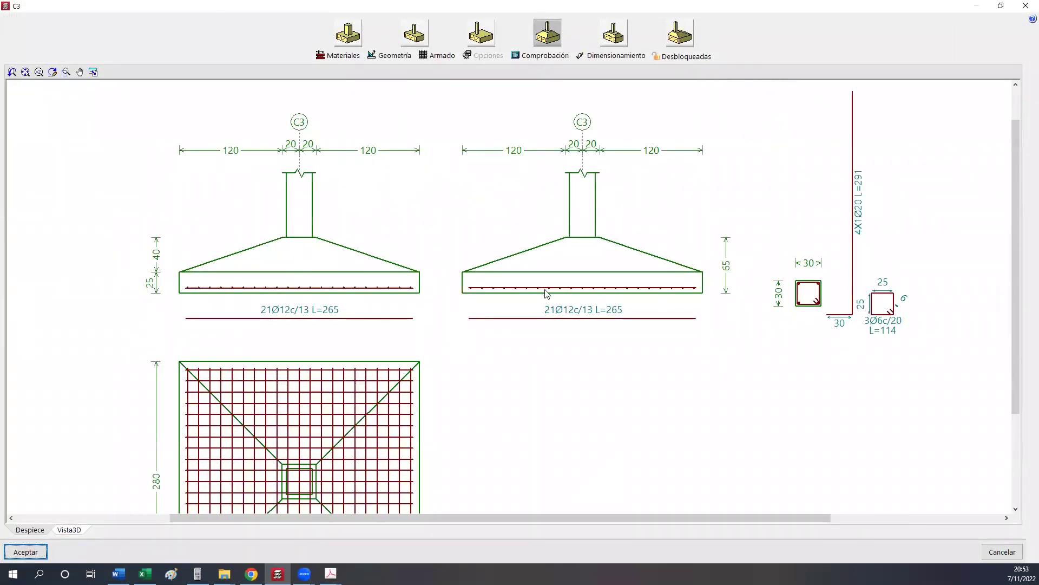
click(45, 556)
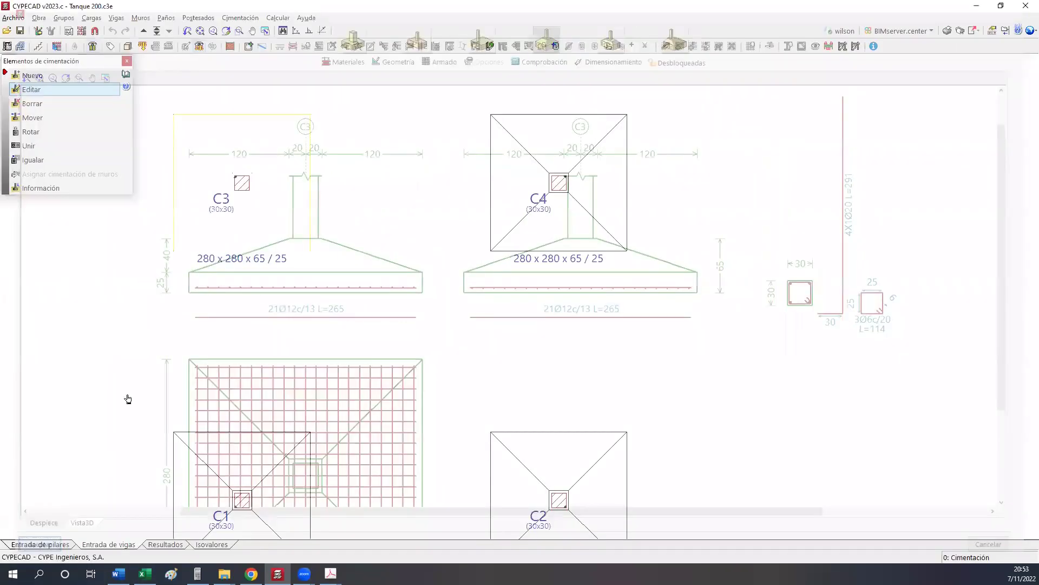
Open the column editor for C3 from the results and review the reinforcement ratios (As/Ac) by floor for group C1–C4.
click(143, 31)
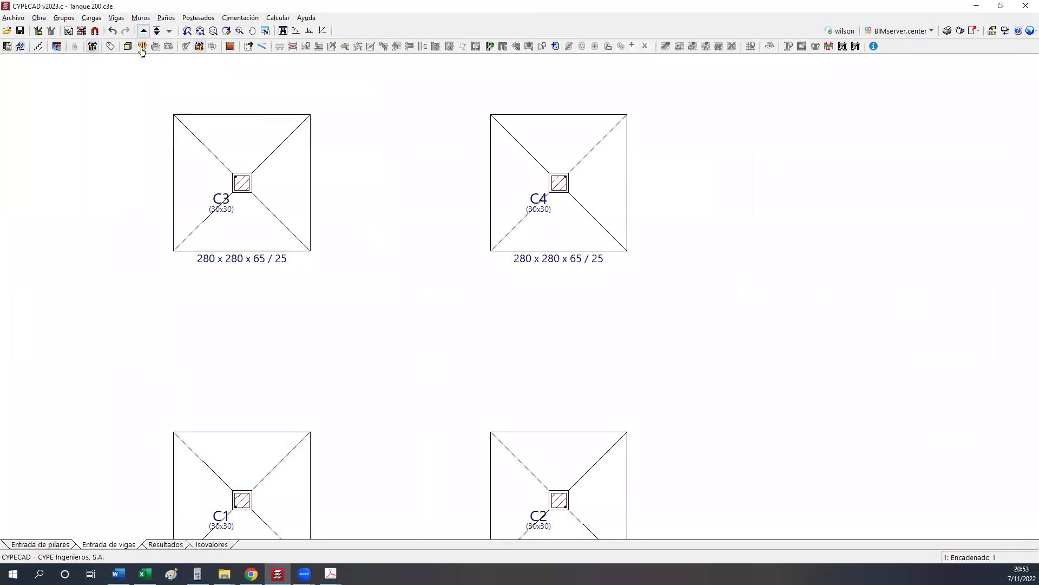
click(163, 544)
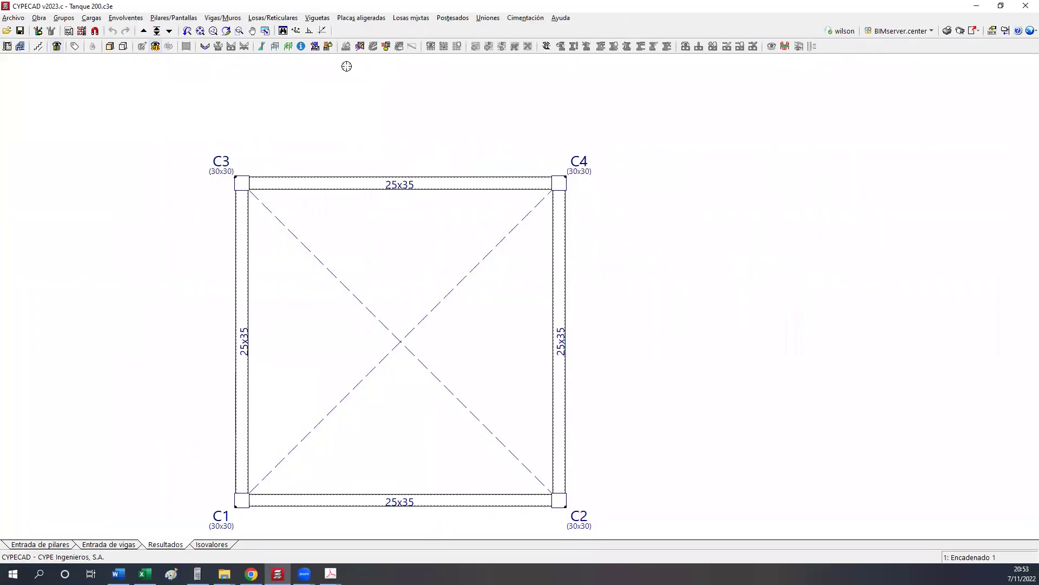
click(315, 46)
click(237, 188)
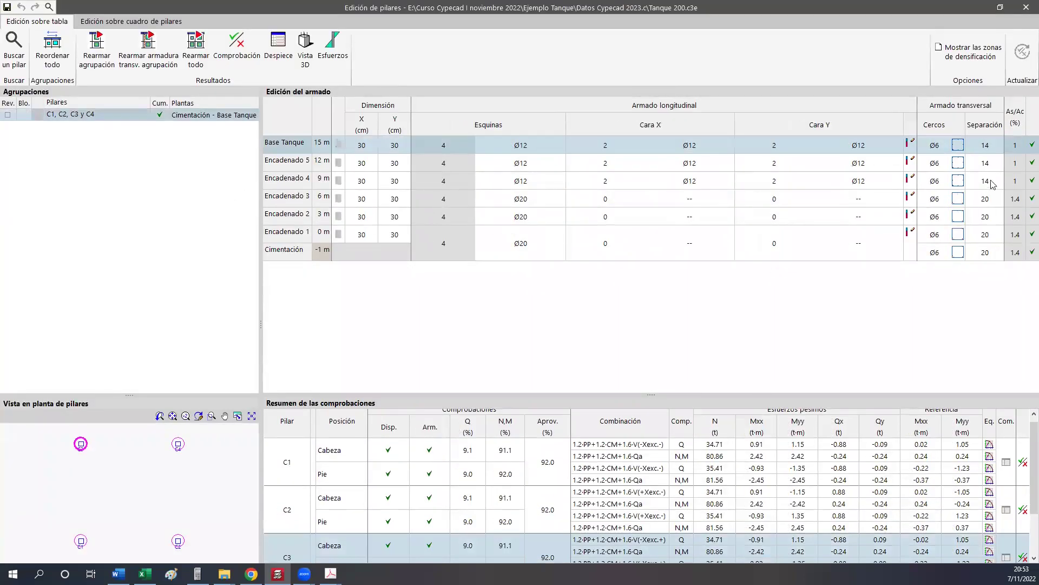
click(1016, 163)
click(1016, 181)
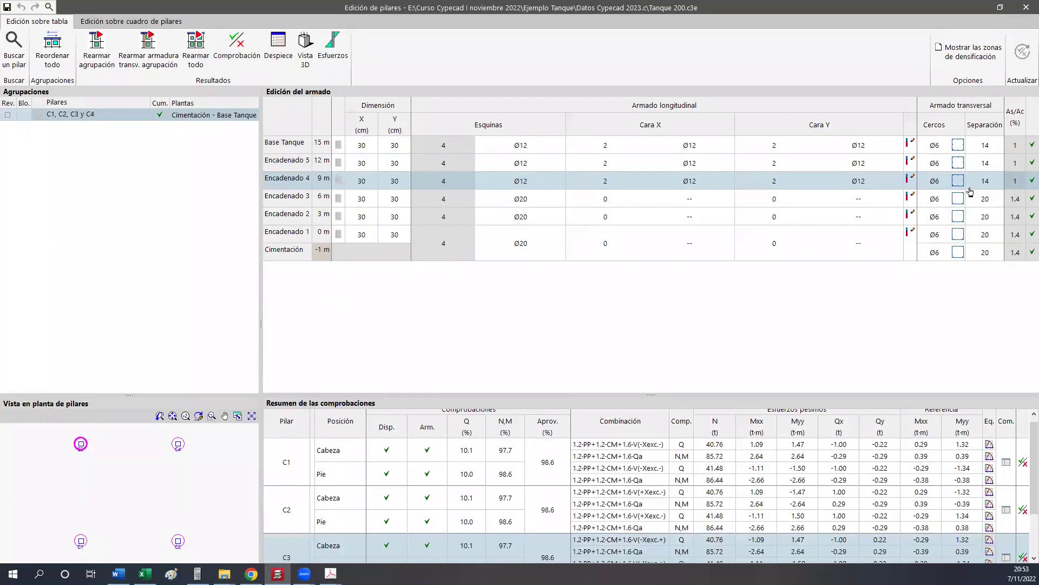
mouse_move(999, 98)
mouse_down()
mouse_move(1036, 233)
mouse_move(1027, 265)
mouse_up()
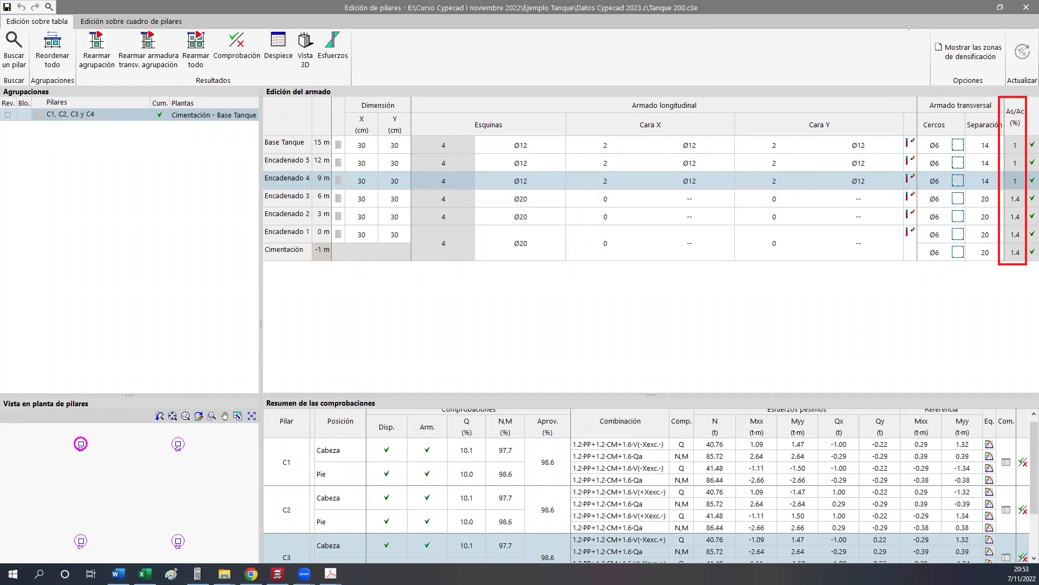
click(1026, 8)
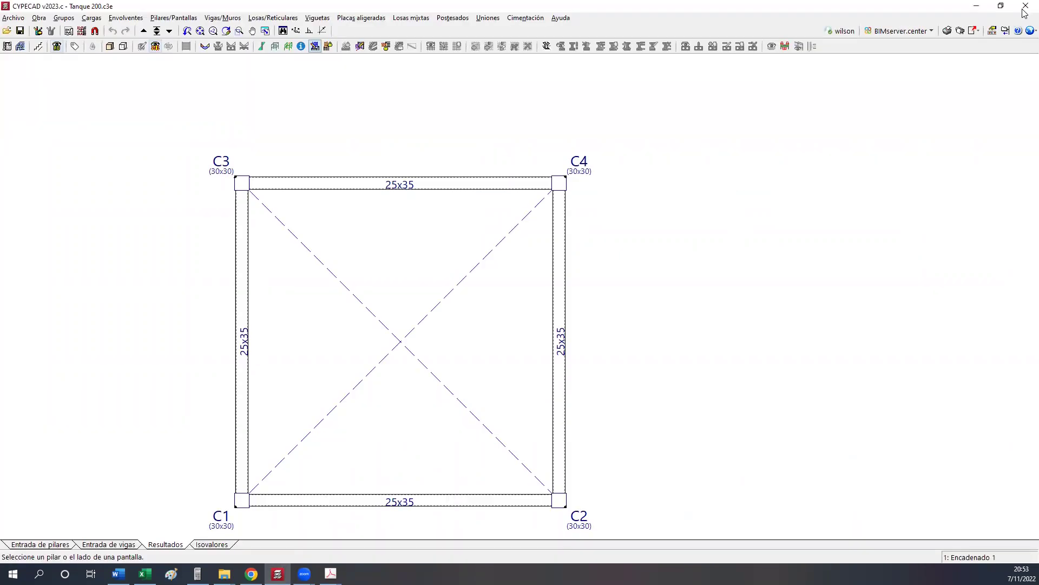
Open the beam editor for the C1–C2 beam on floor Encadenado 2 and inspect its reinforcement layout.
click(360, 46)
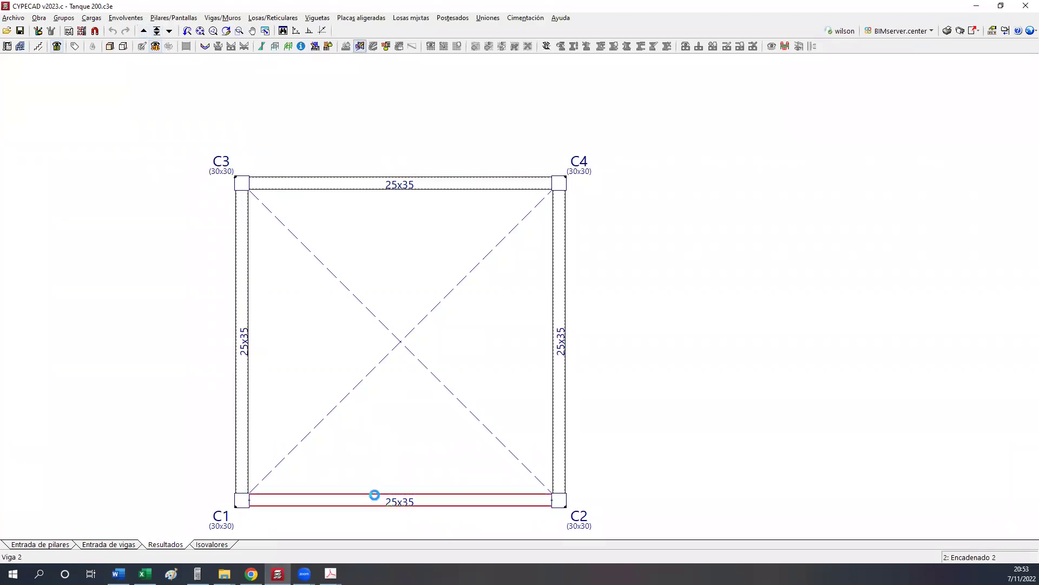
click(373, 494)
scroll(581, 185, up, 3)
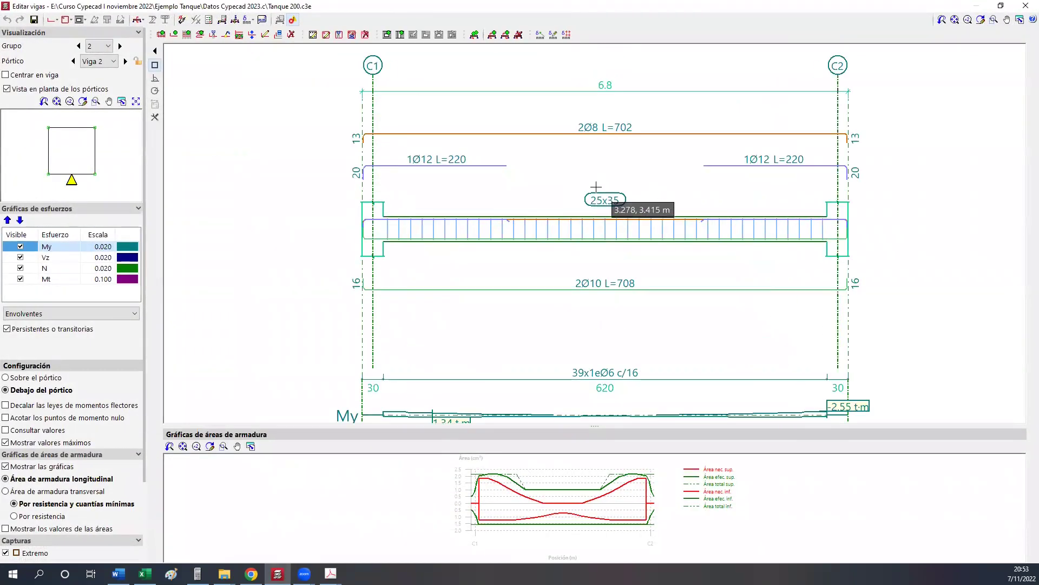
mouse_move(596, 186)
middle_down()
mouse_move(580, 157)
mouse_move(566, 158)
middle_up()
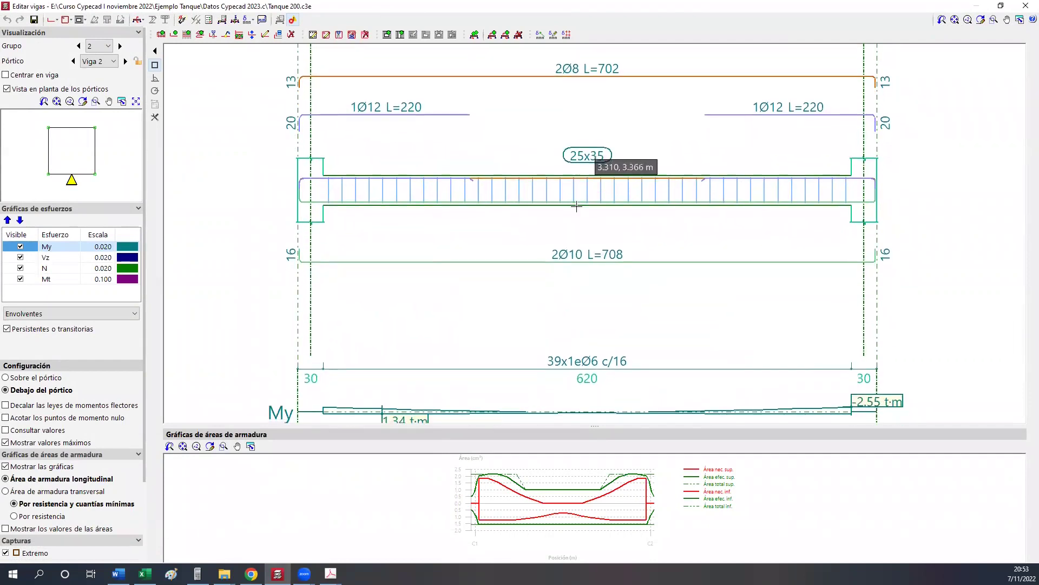
middle_drag(573, 214, 576, 183)
Enlarge the reinforcement area graphs and compare required and effective longitudinal steel in beam C1–C2, closing the beam editor when finished.
drag(596, 425, 638, 248)
middle_drag(636, 246, 613, 213)
drag(592, 362, 598, 310)
scroll(677, 423, up, 3)
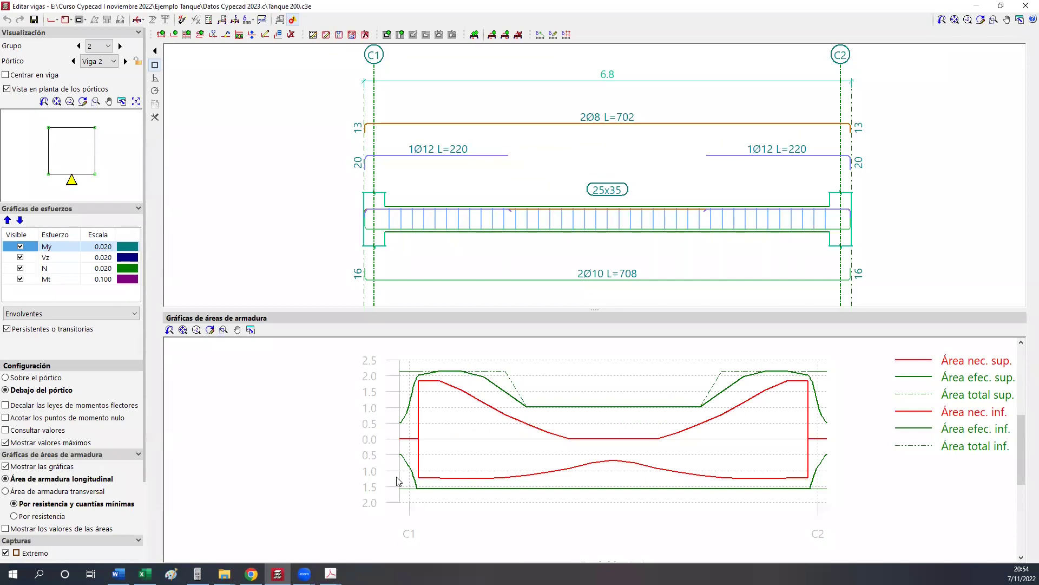
scroll(569, 234, down, 1)
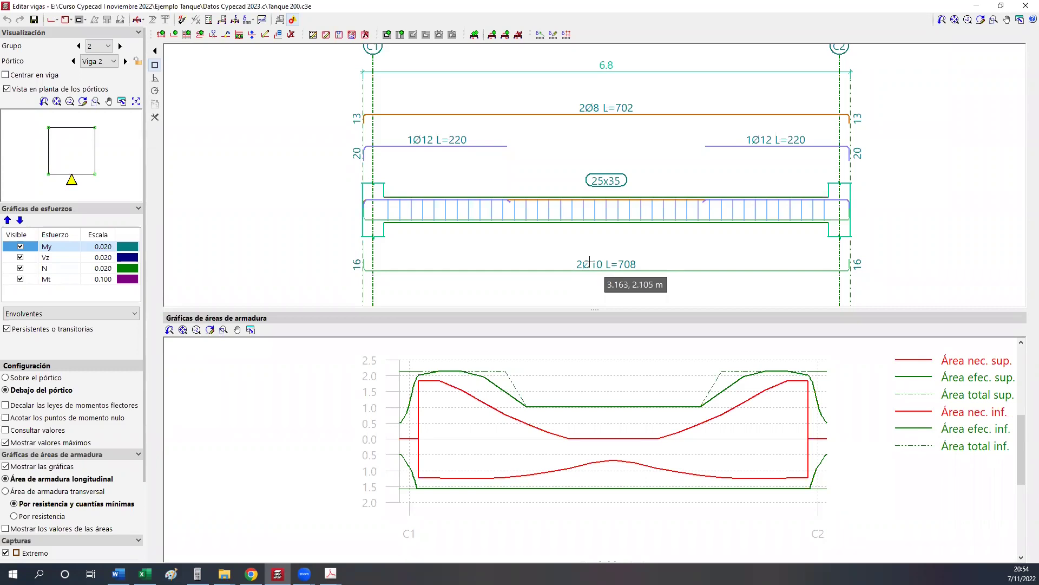
click(1026, 5)
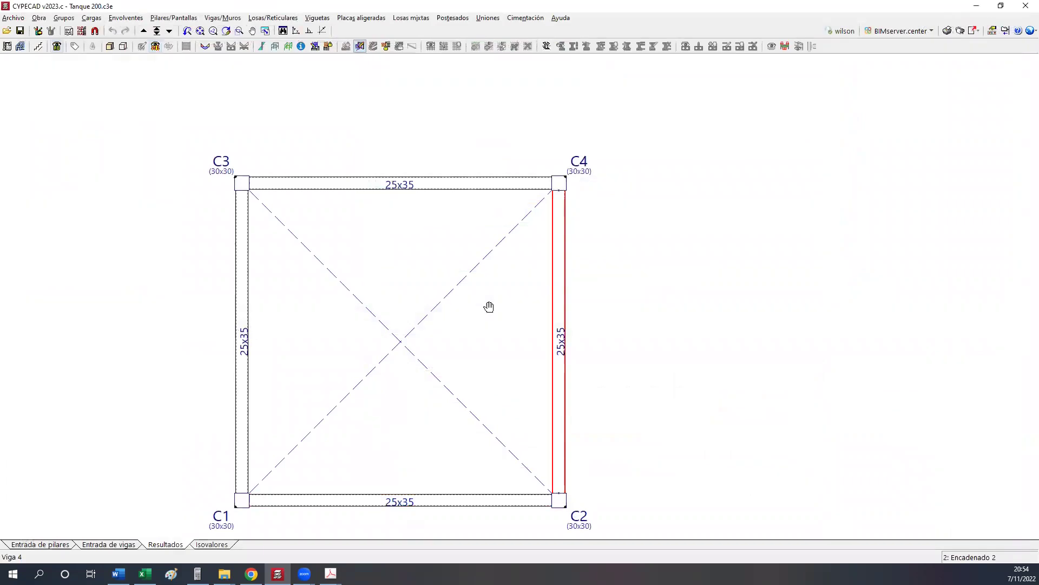
Display the negative and positive moment envelopes of the C1–C2 beam, with filled diagrams, value query and maximums.
click(125, 17)
click(142, 32)
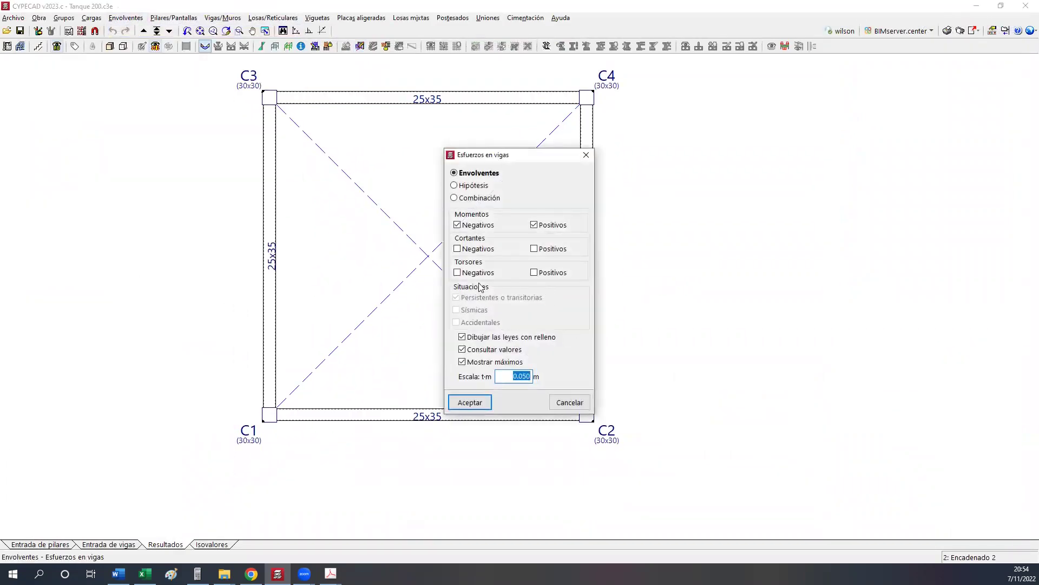
click(470, 403)
scroll(334, 452, up, 3)
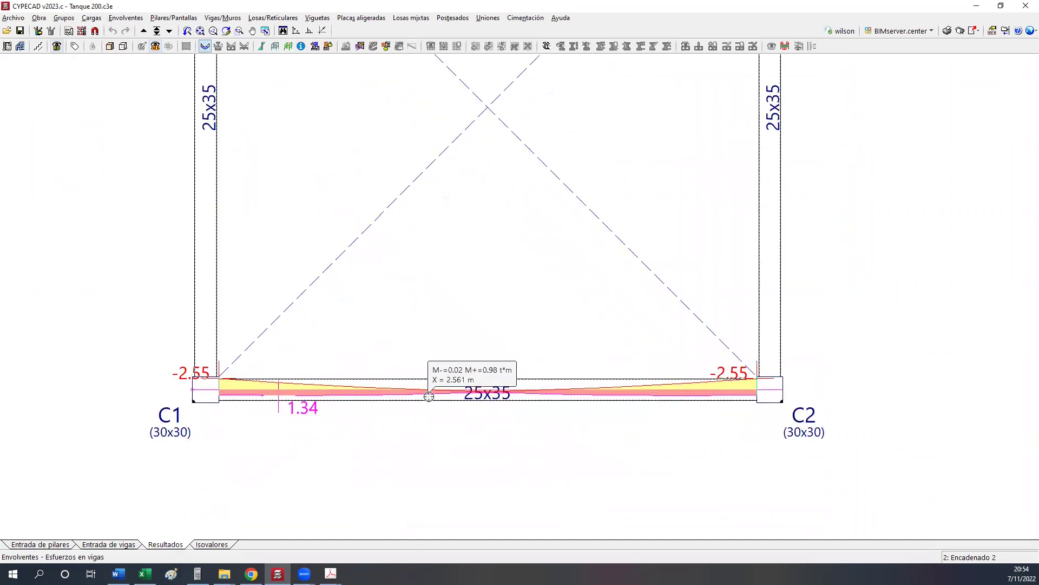
scroll(428, 404, up, 1)
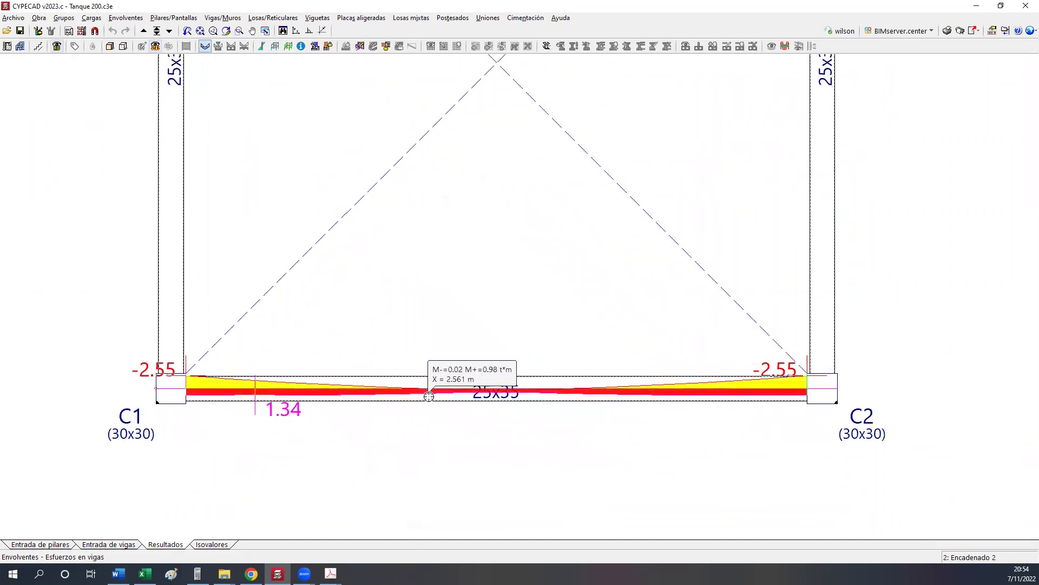
Redraw the moment envelopes at a larger diagram scale and read the moments along beam C1–C2.
right_click(429, 397)
text(0.)
click(471, 401)
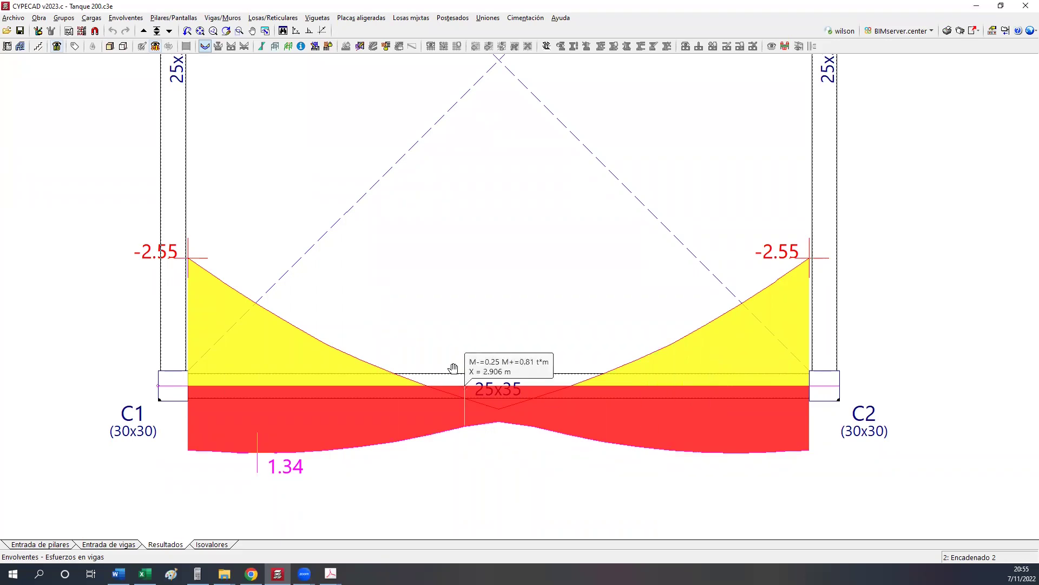
middle_drag(413, 332, 413, 343)
Switch to the Tabla Resumen workbook in Excel and review the displacement, distortion and stability cells of the Con Viento OK row.
click(145, 573)
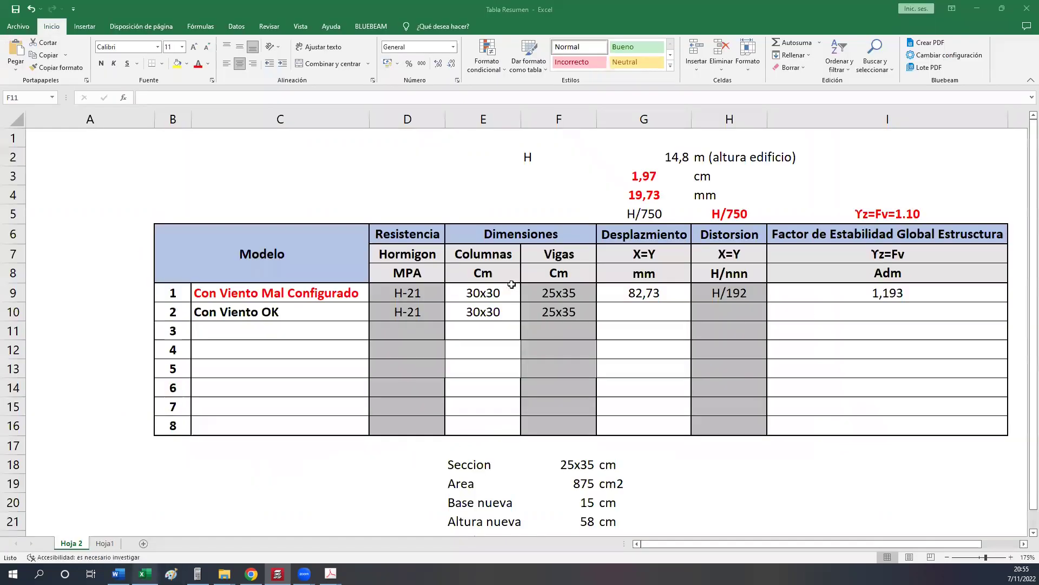
click(636, 311)
click(778, 311)
click(704, 309)
click(667, 311)
drag(727, 316, 650, 295)
click(645, 308)
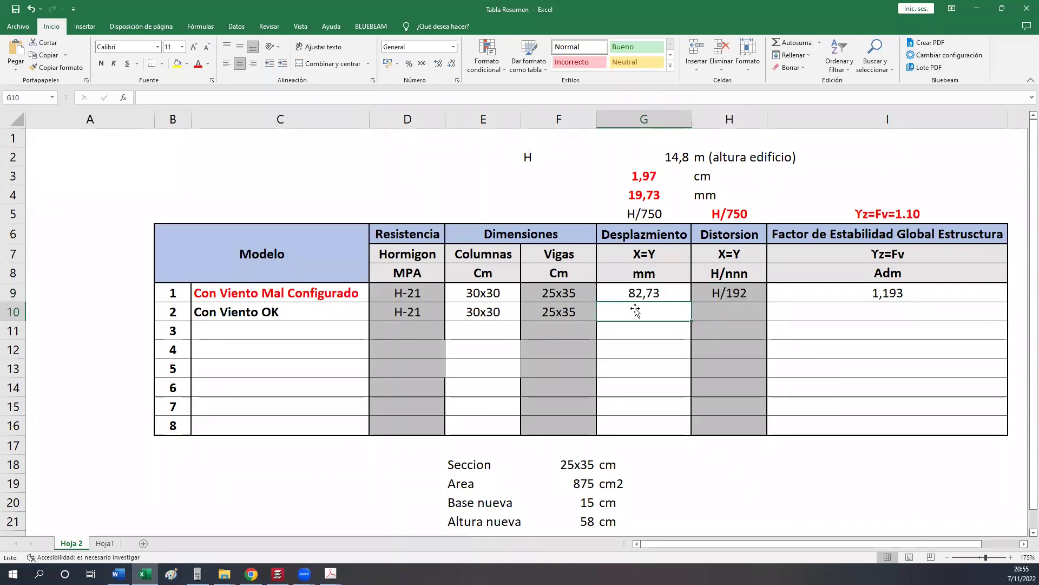
click(724, 311)
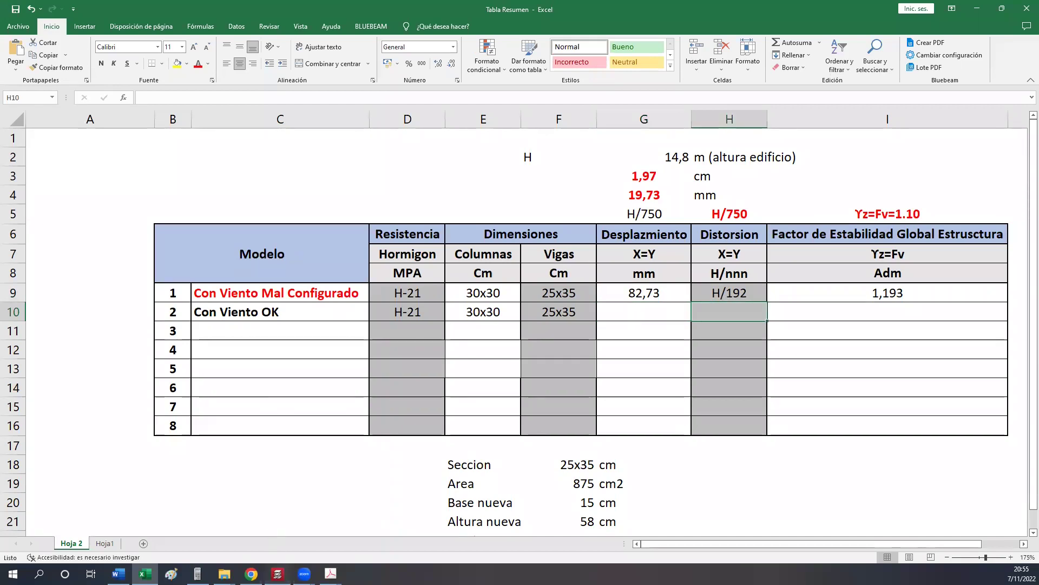
Switch to CYPECAD and open the maximum displacements report for column C1.
click(286, 568)
click(125, 17)
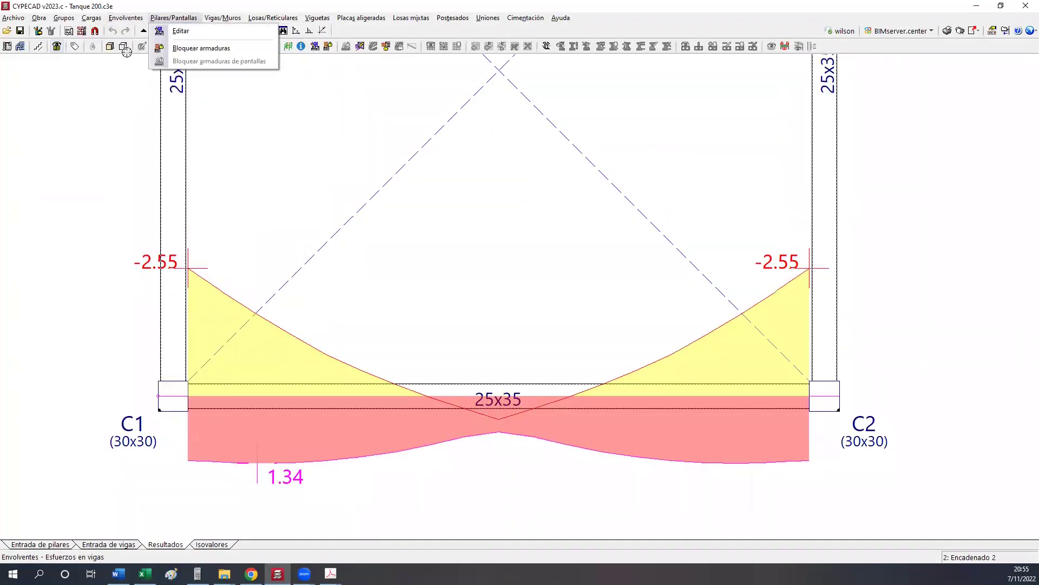
click(146, 205)
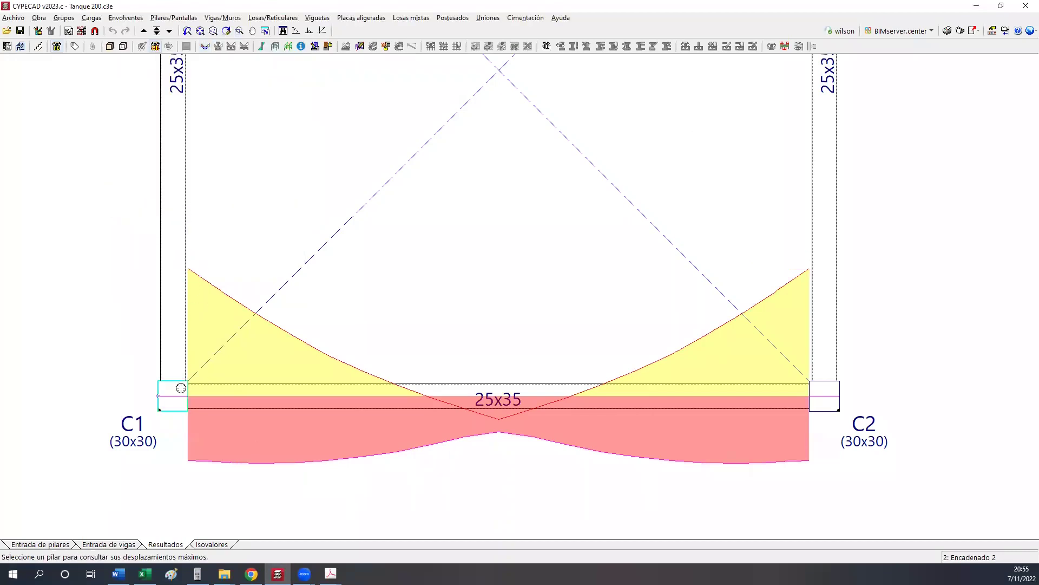
click(154, 300)
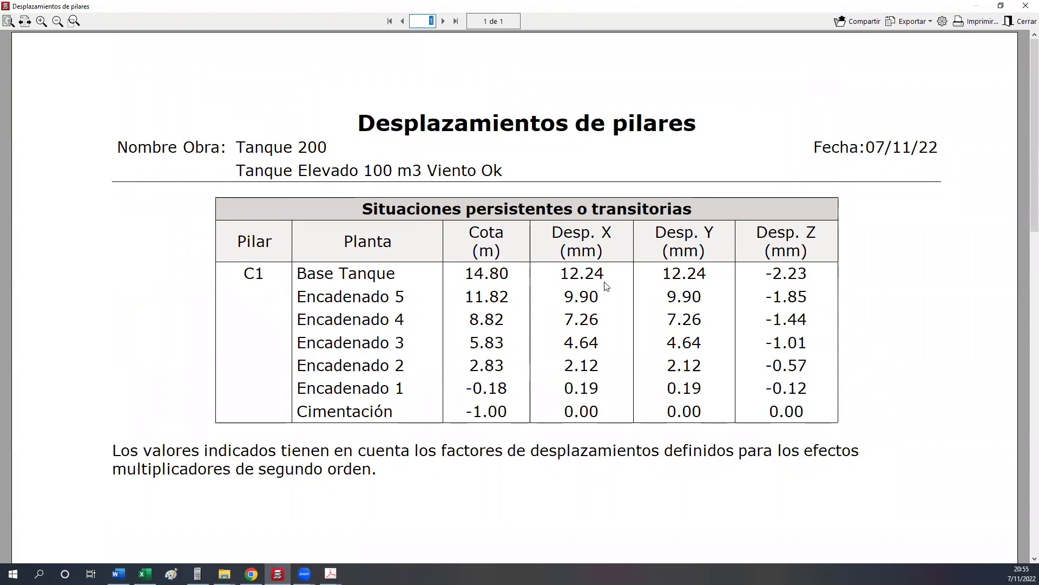
Switch to Excel and enter 12,24 as the displacement of the Con Viento OK model in cell G10.
click(145, 574)
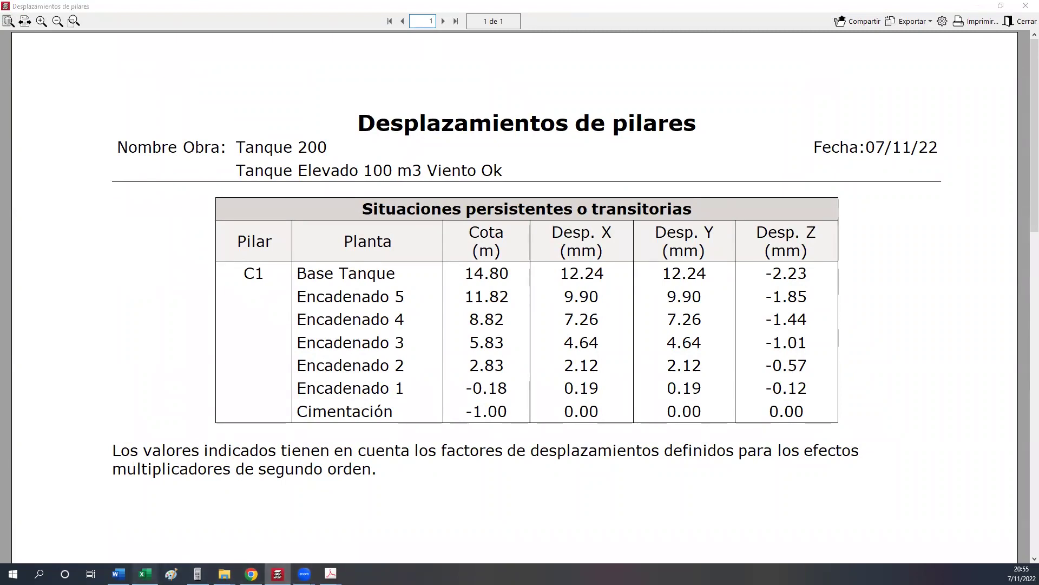
click(623, 310)
text(12)
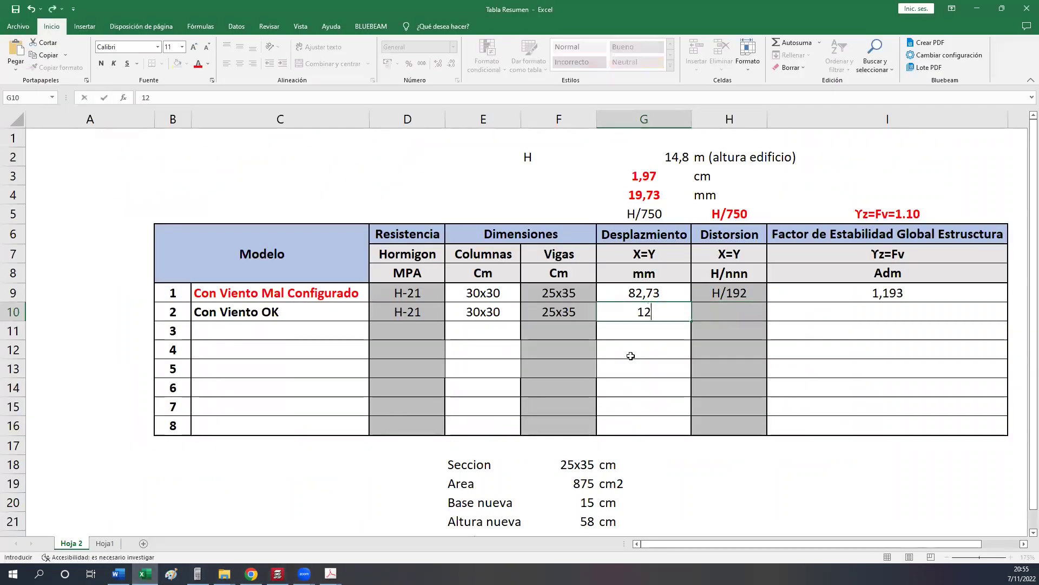
text(,24)
key(Return)
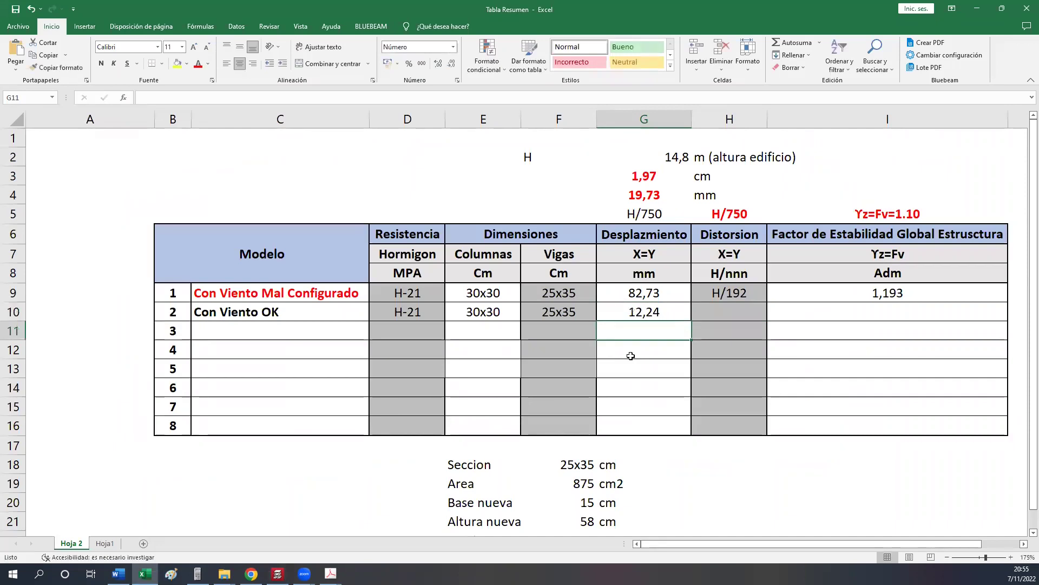
Compare the Con Viento OK displacement with the limit in G4, and check the distortion limit in H5.
click(656, 198)
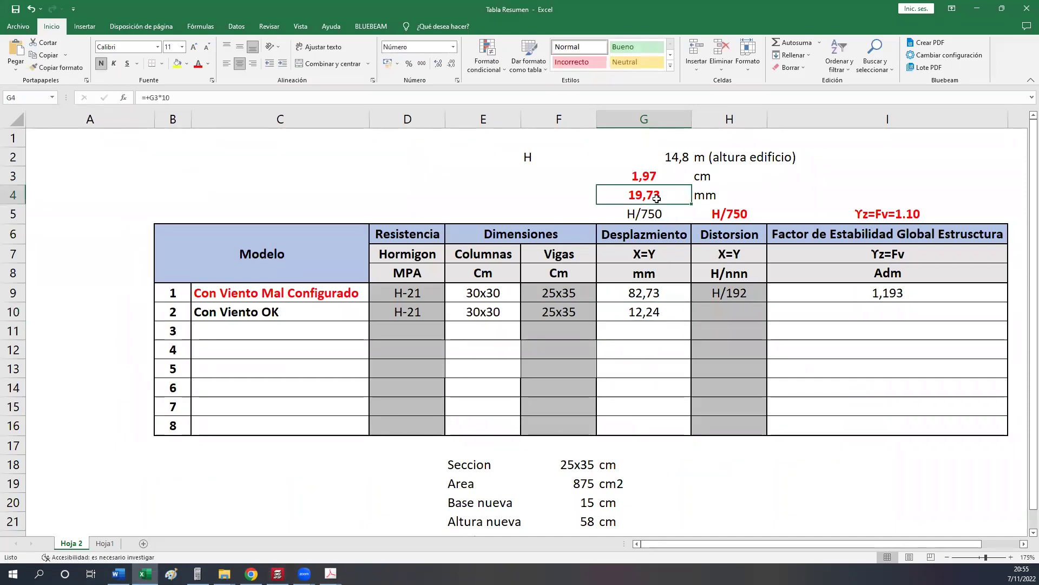
click(662, 308)
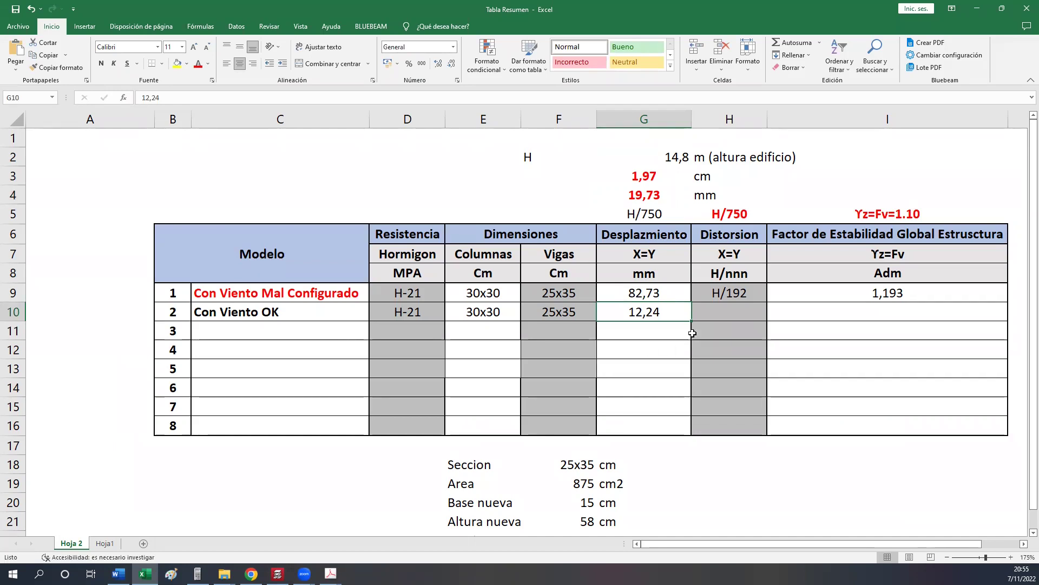
click(707, 311)
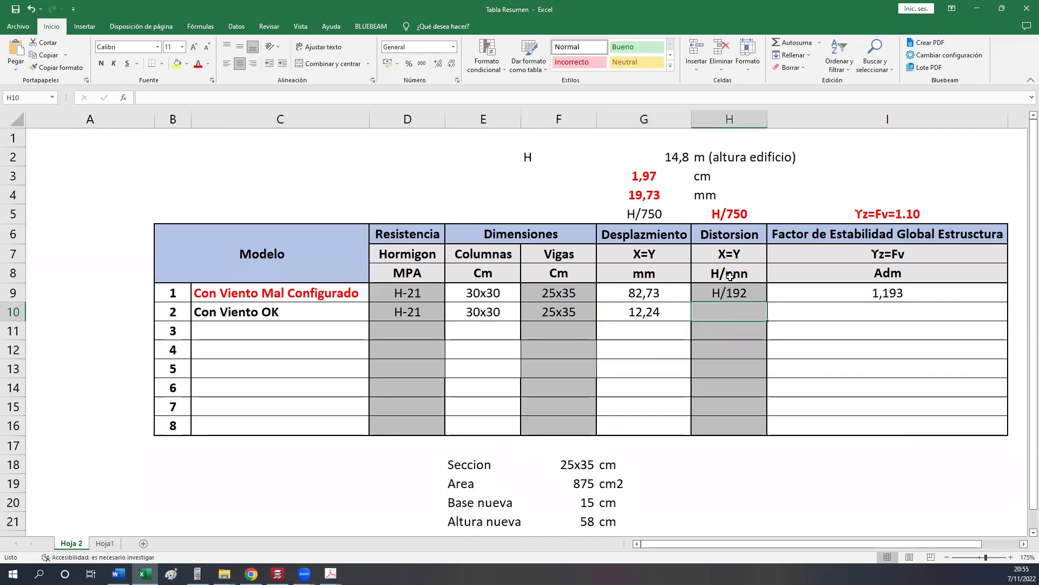
click(726, 209)
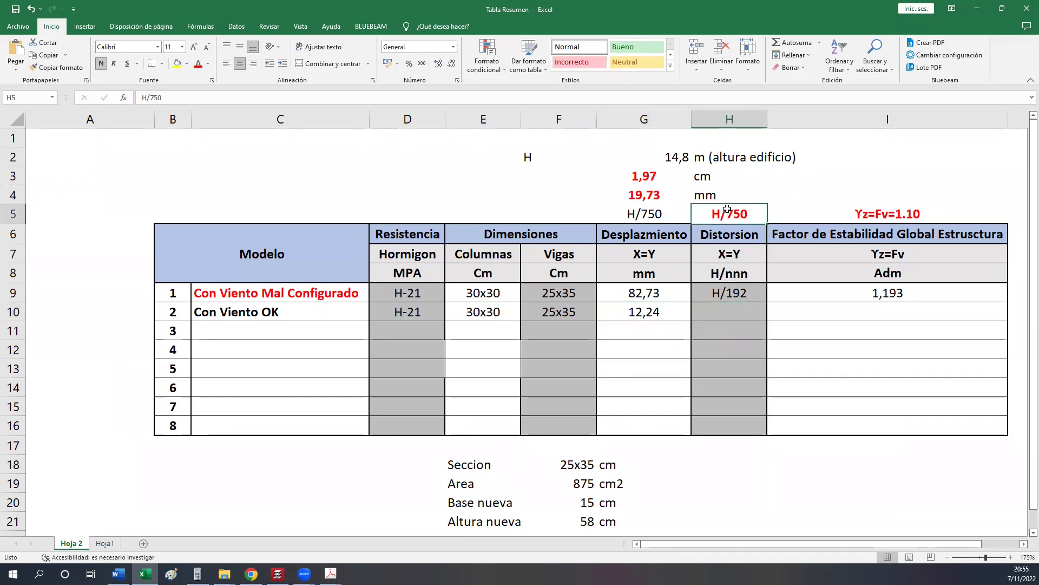
Return to CYPECAD, close the displacements report, and open the maximum distortion report for column C1 to examine its total drift table.
click(278, 574)
click(1025, 6)
click(124, 18)
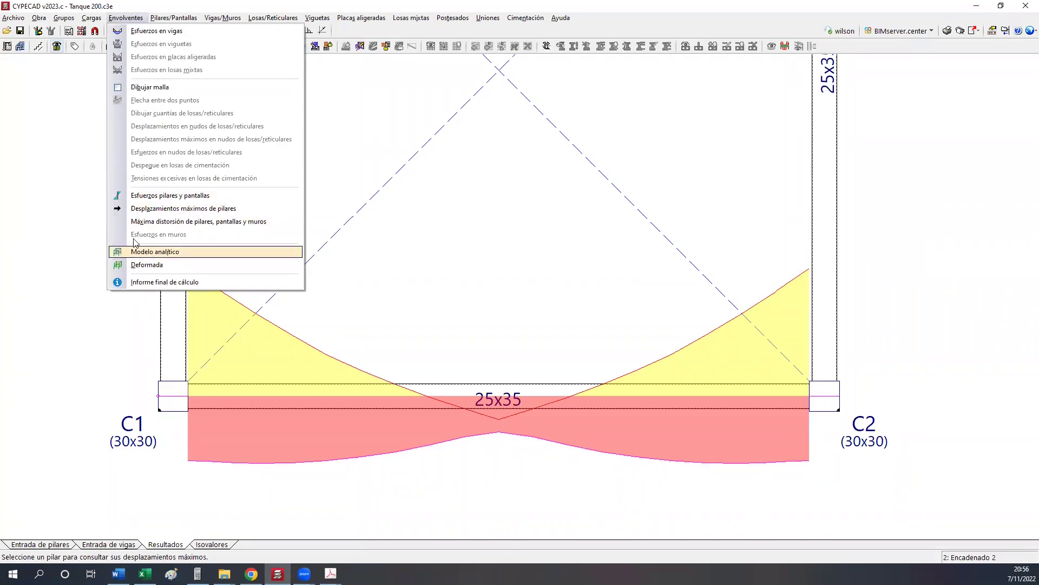
click(184, 221)
click(190, 399)
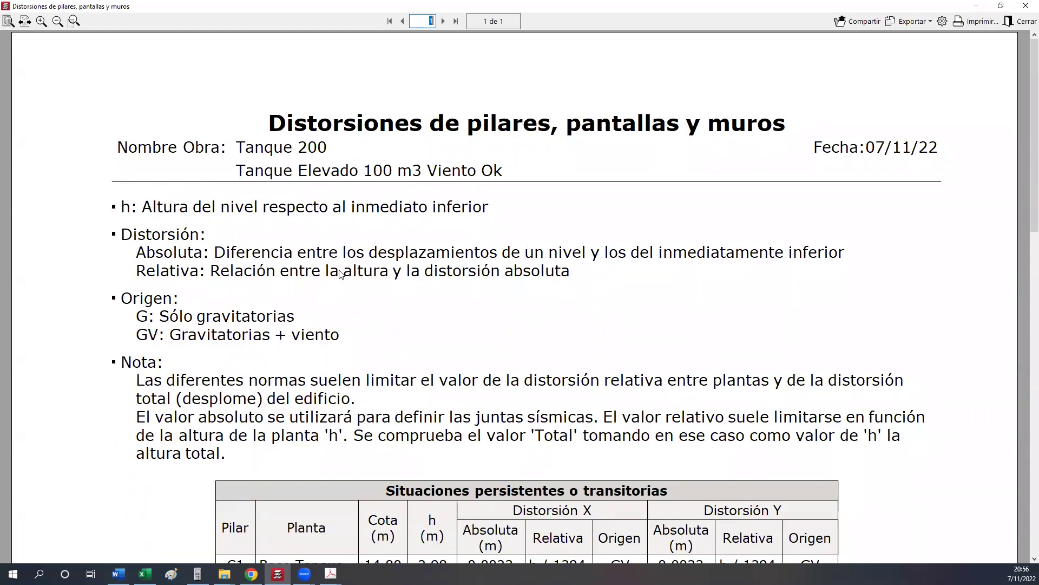
scroll(321, 297, down, 5)
scroll(324, 297, down, 7)
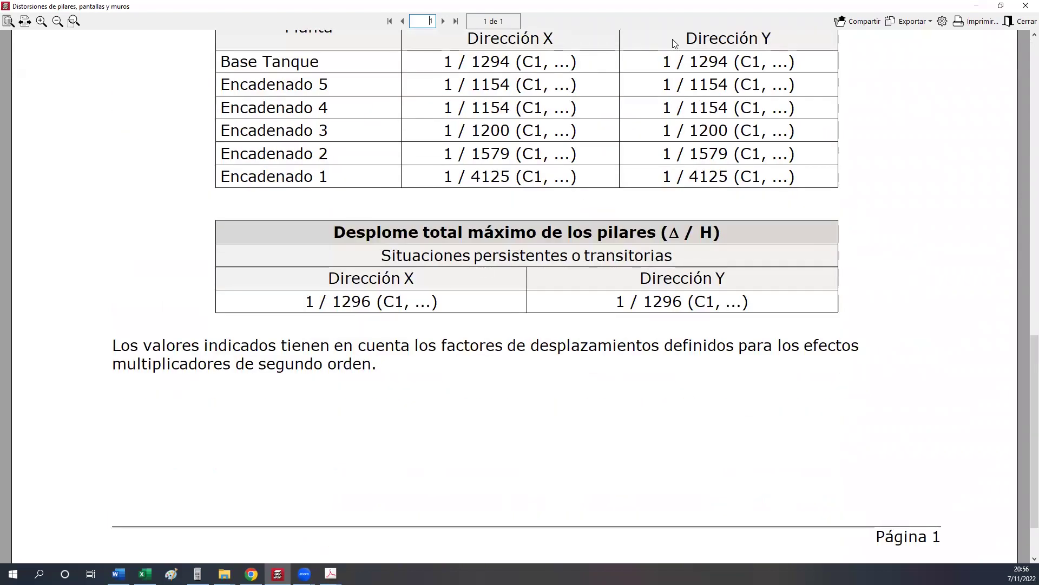
mouse_move(201, 272)
mouse_down()
mouse_move(778, 309)
mouse_move(816, 321)
mouse_up()
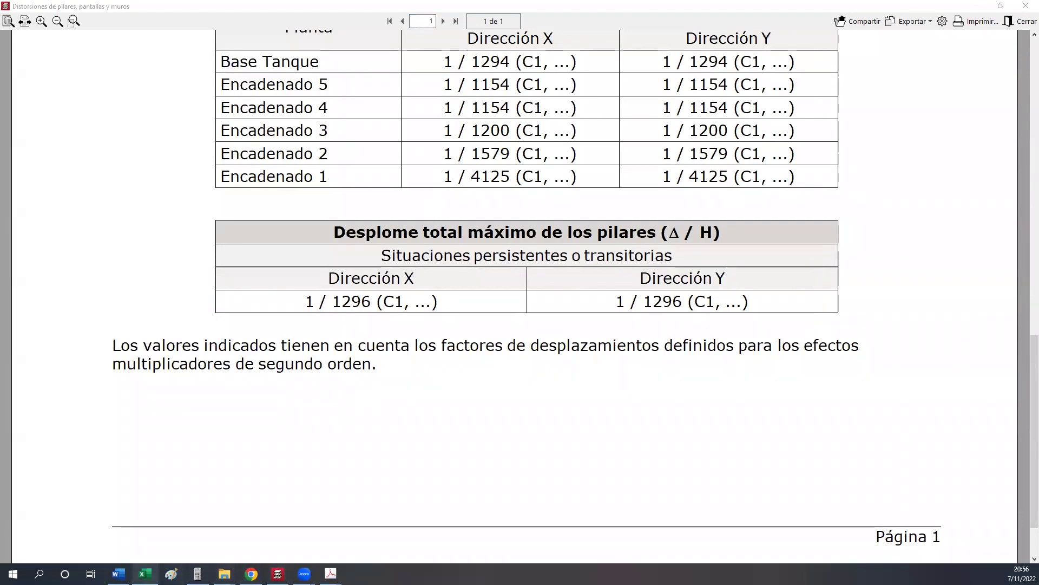
Switch to Excel and enter H/1296 as the distortion of the Con Viento OK model in cell H10.
click(144, 574)
click(721, 305)
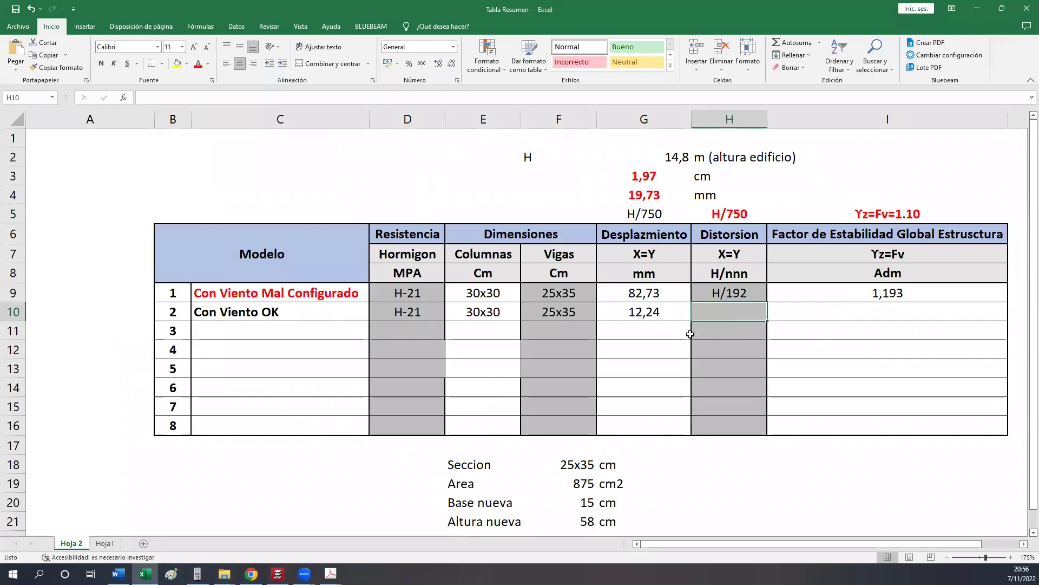
text(H/192)
text(6)
key(Return)
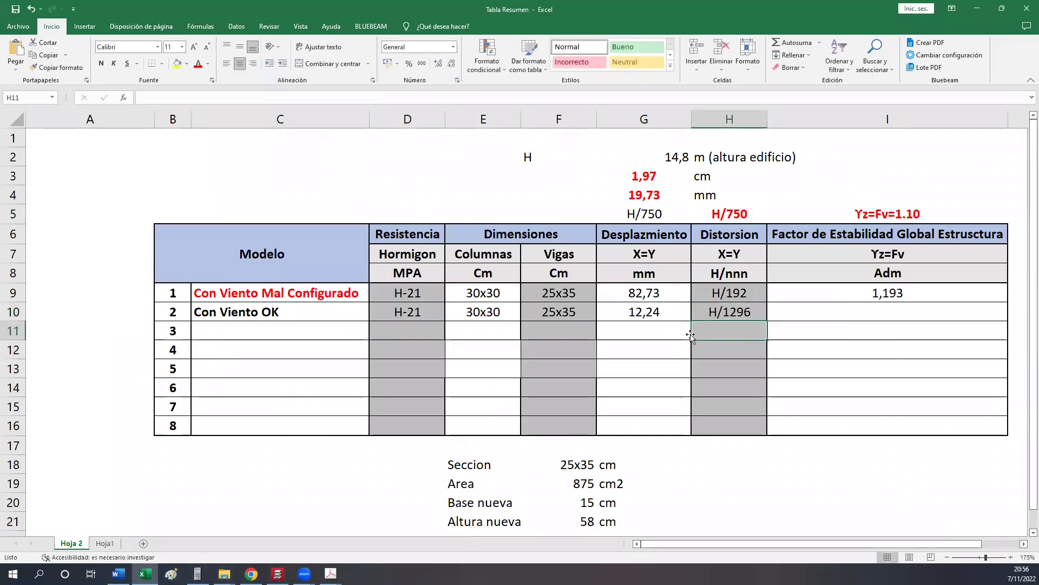
Check the stability factor of the Con Viento Mal Configurado model in I9 and select cell I10 for the Con Viento OK model.
key(Up)
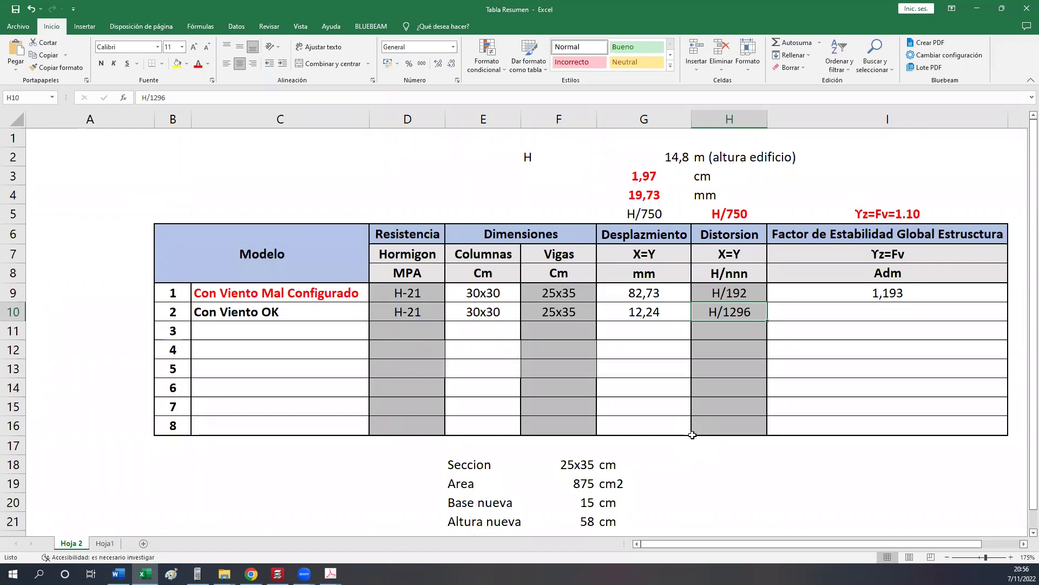
click(820, 312)
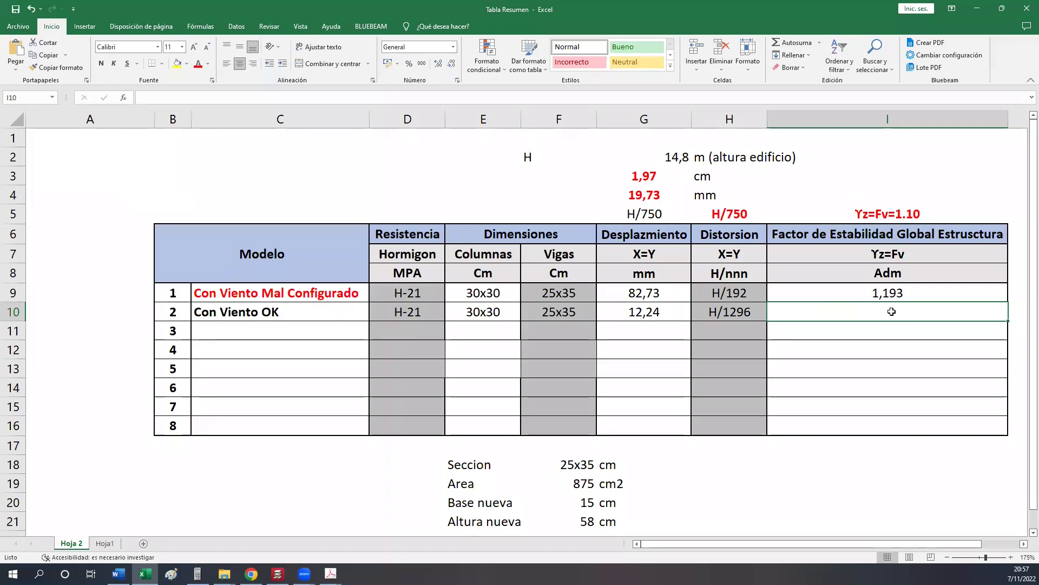
click(894, 295)
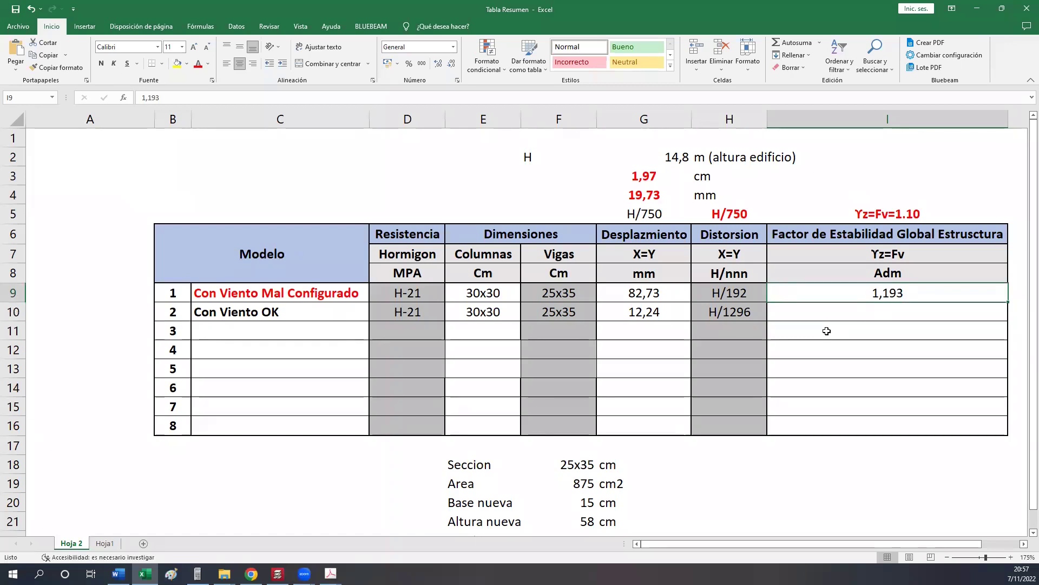
click(269, 315)
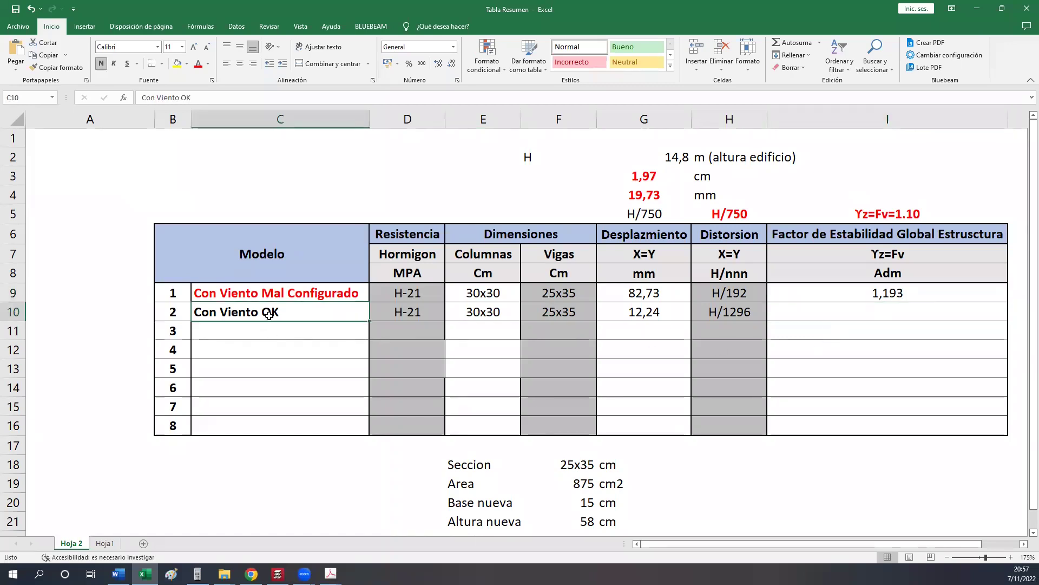
click(818, 315)
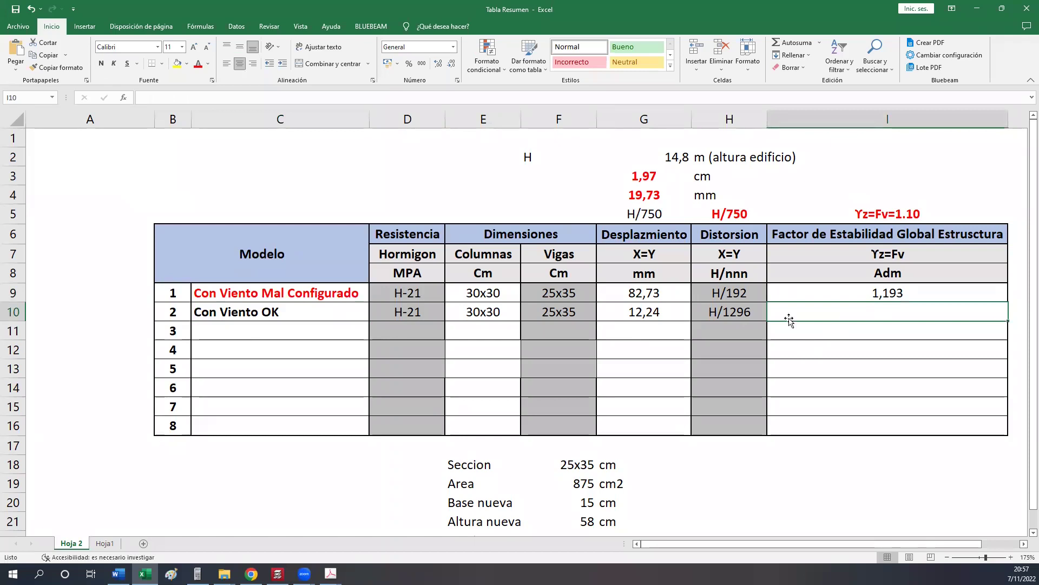
Return to CYPECAD, close the distortions report, and open the global stability analysis to examine its table of maximum amplification ratios per wind case.
click(278, 574)
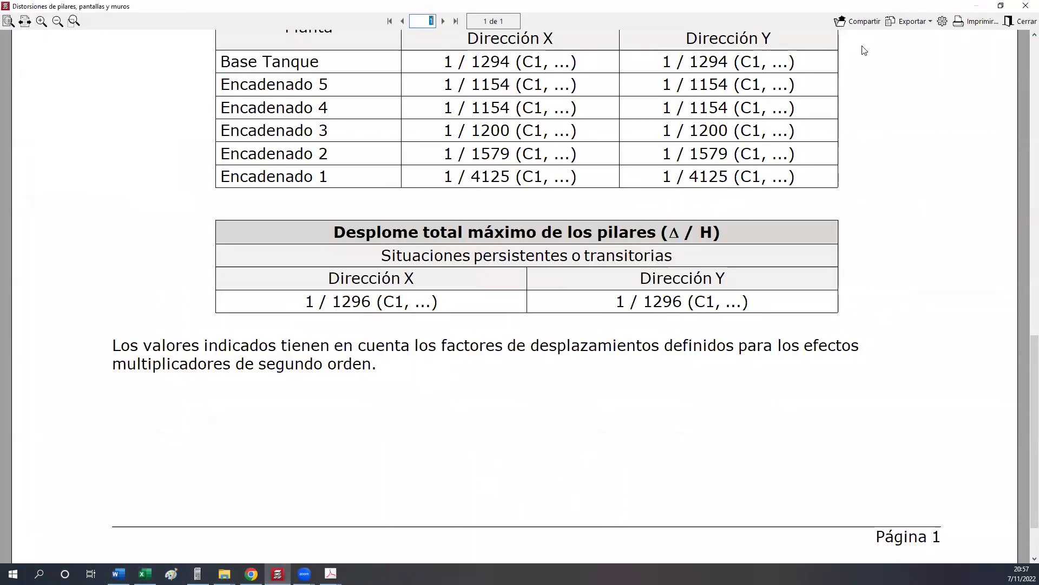
click(1024, 20)
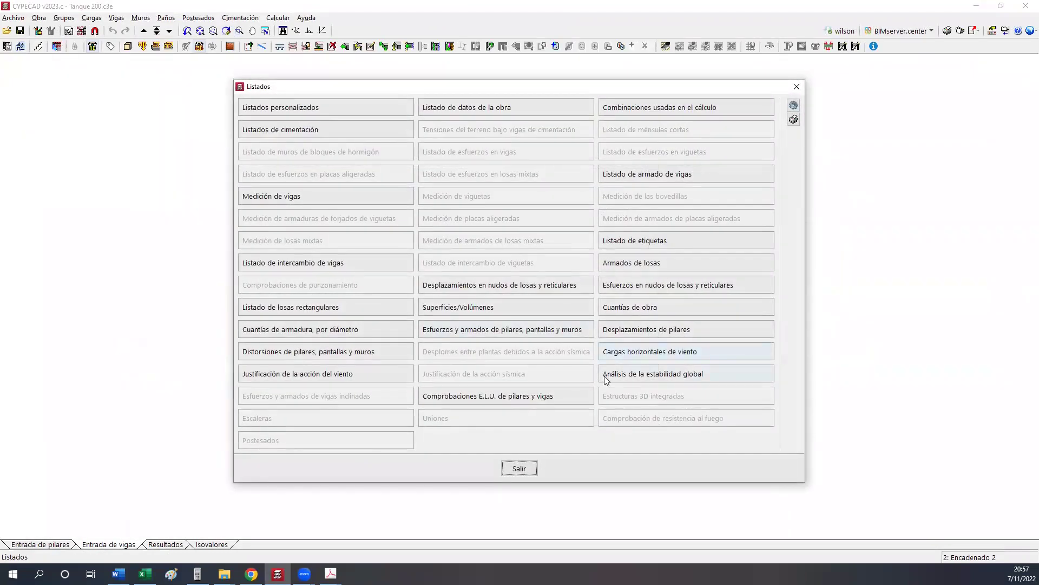
click(604, 375)
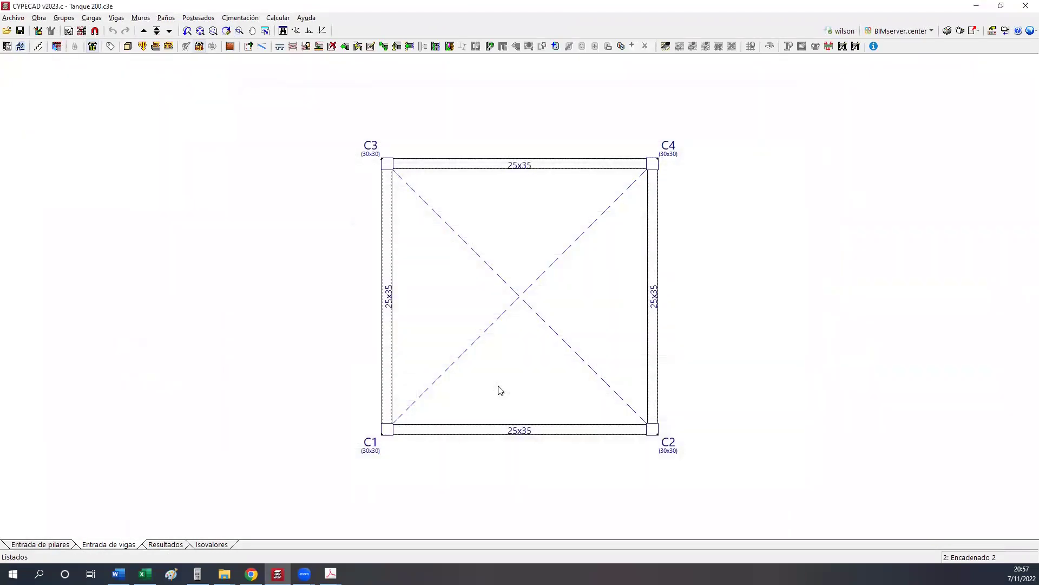
scroll(506, 388, down, 10)
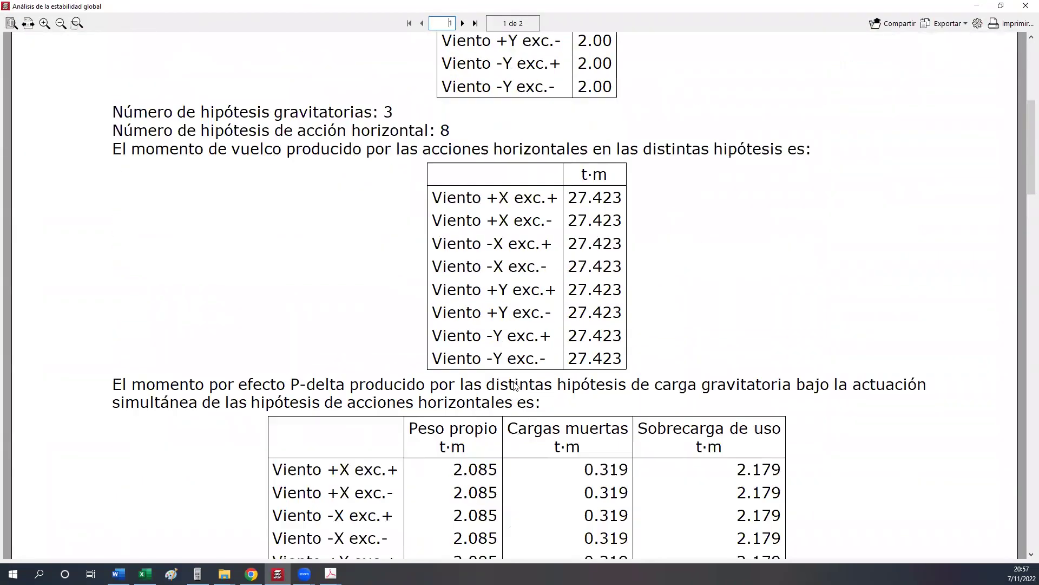
scroll(516, 386, down, 12)
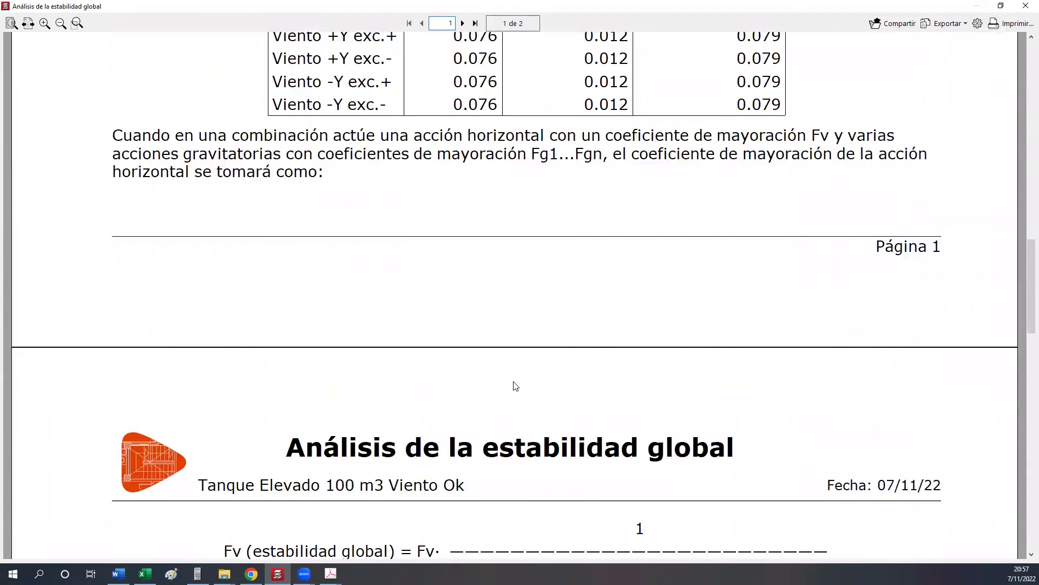
scroll(516, 385, down, 2)
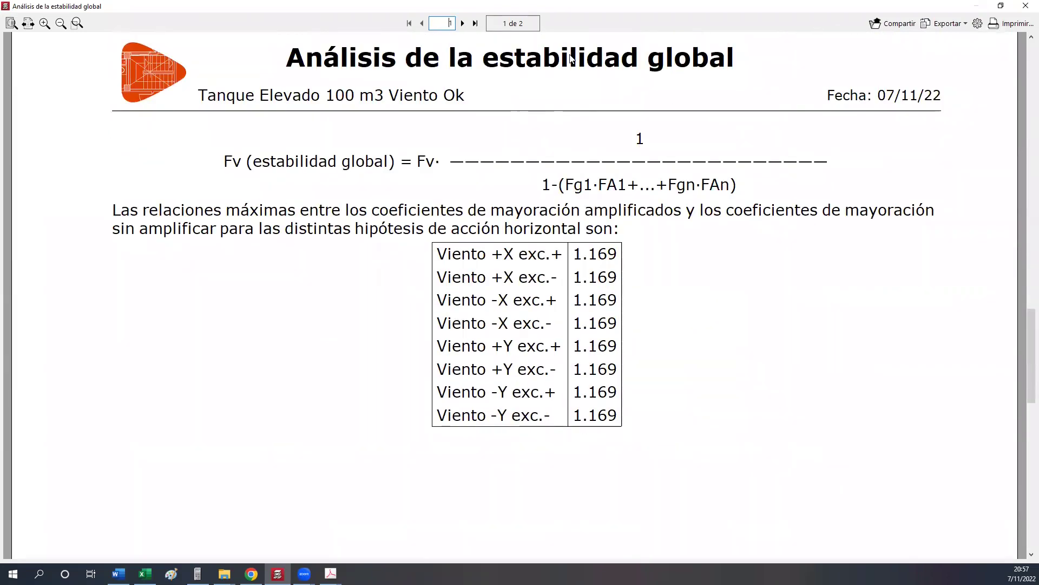
drag(432, 238, 626, 430)
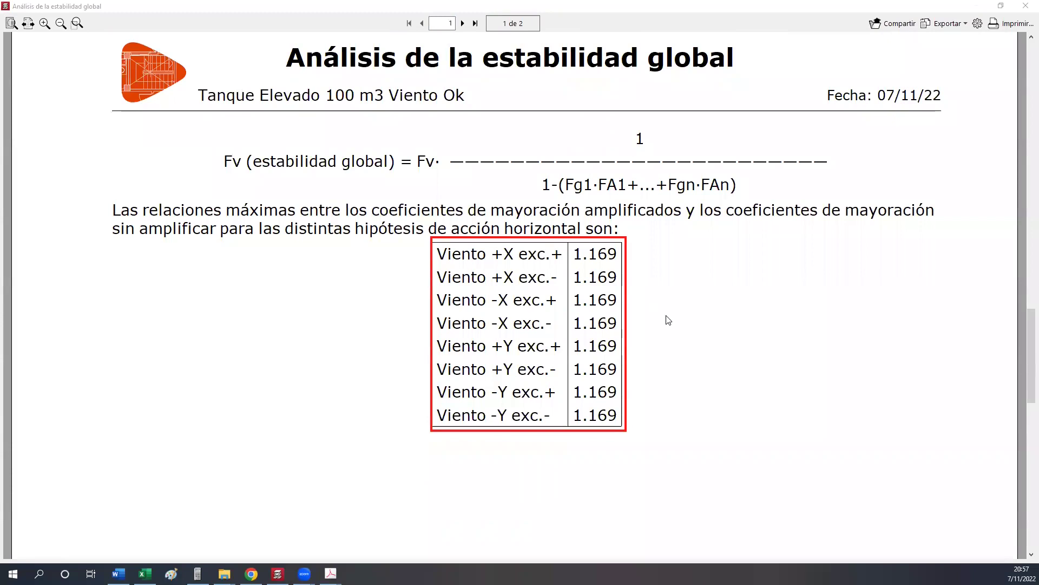
key(Escape)
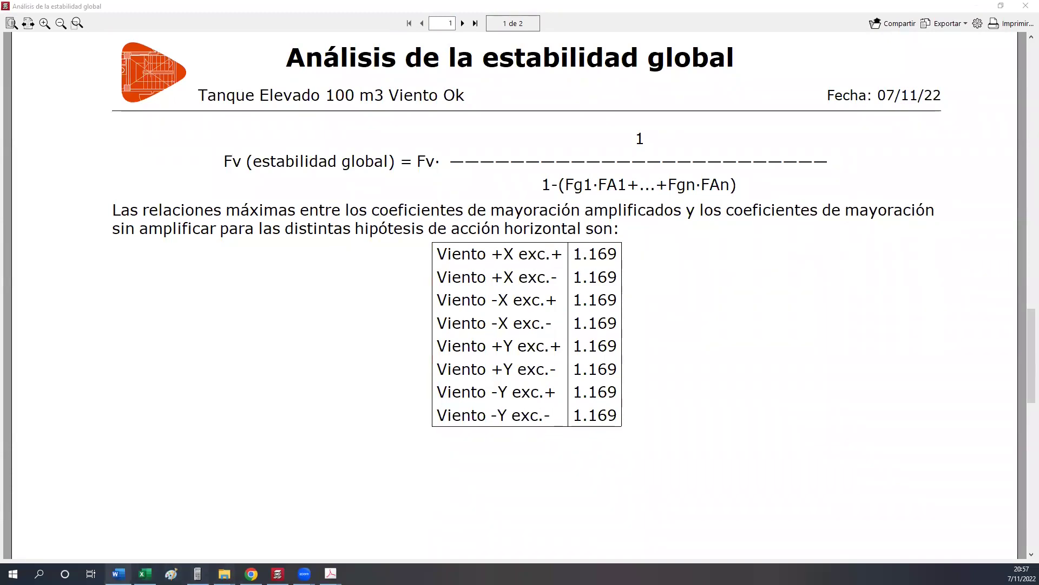
Switch to Excel and enter 1,169 as the stability factor of the Con Viento OK model in cell I10.
click(119, 573)
key(alt+Tab)
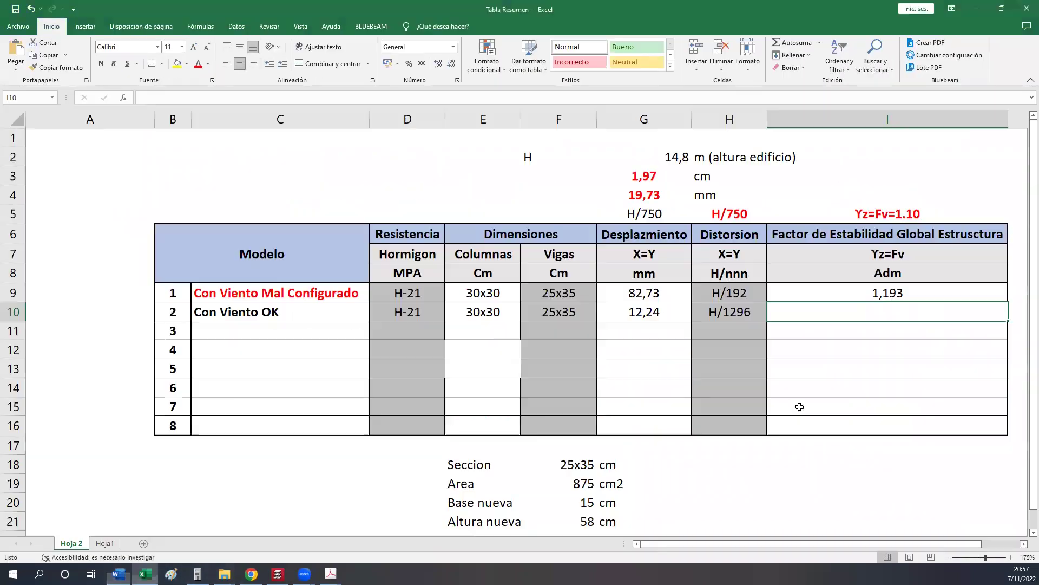
text(1,)
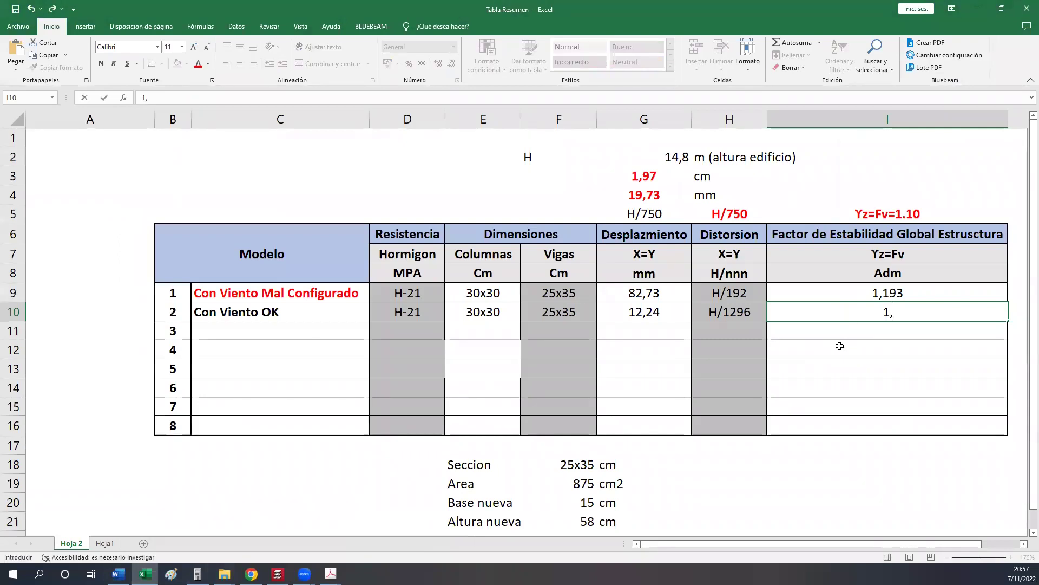
text(169)
key(Return)
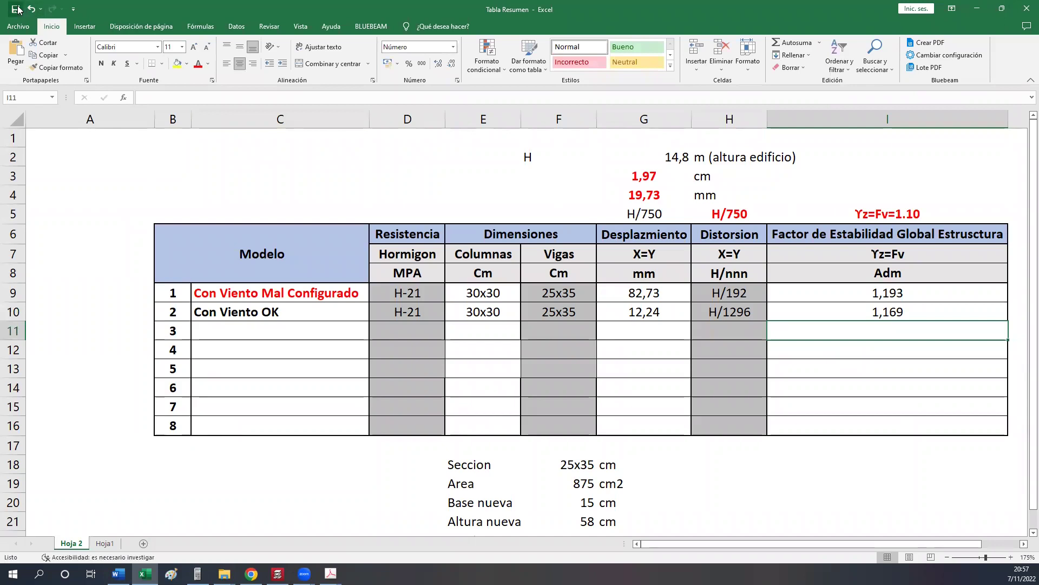
Switch to the Word document and review the P-Delta criteria for displacement amplification, maximum displacement H/750 and stability factor limit 1.10.
click(118, 574)
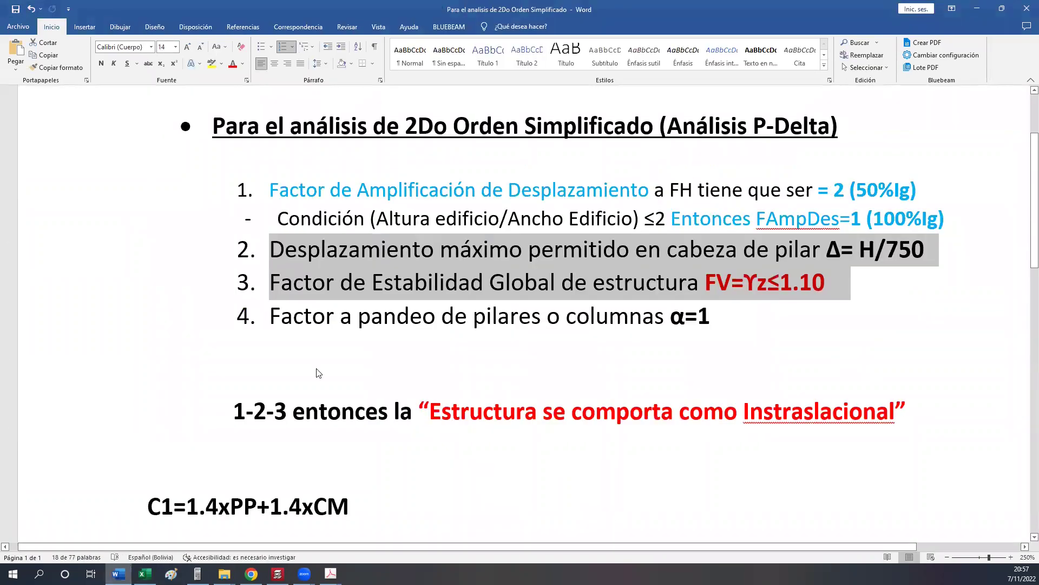
click(244, 190)
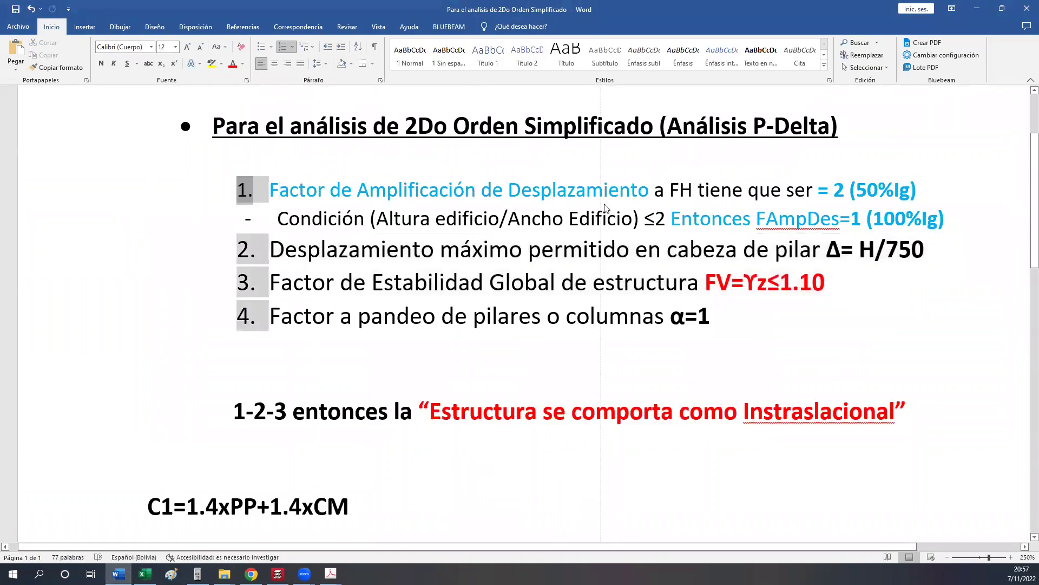
drag(245, 213, 222, 201)
drag(926, 251, 890, 250)
drag(827, 285, 779, 286)
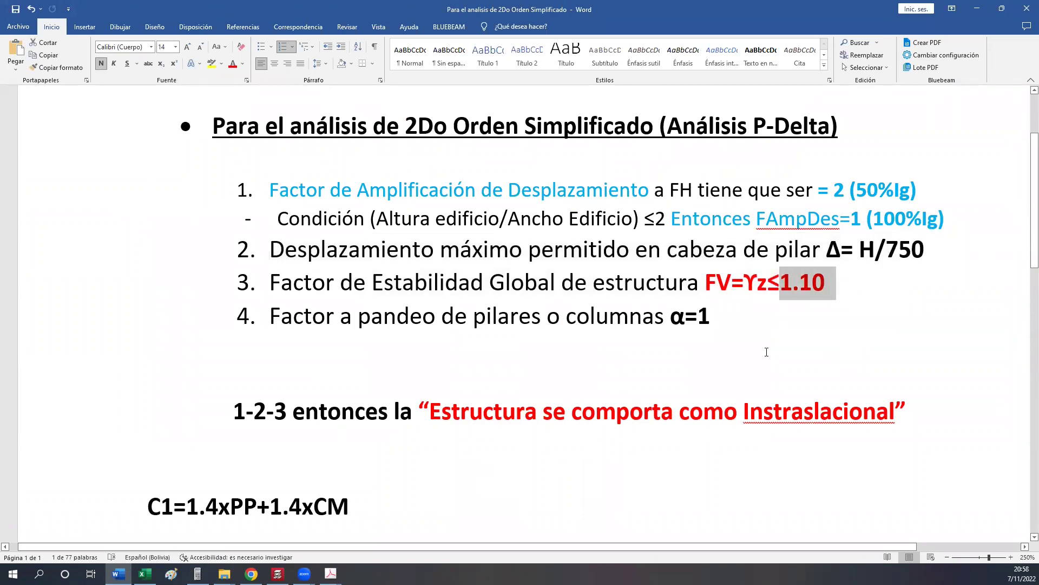
Return to Excel and compare the stability factors in I9 and I10, then check the Con Viento OK displacement and distortion.
click(145, 573)
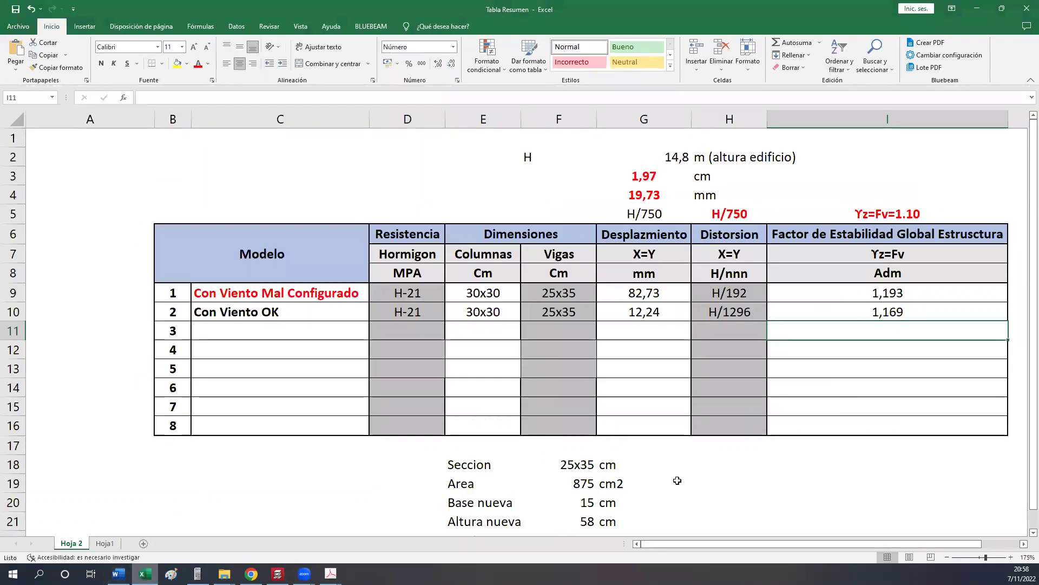
click(843, 312)
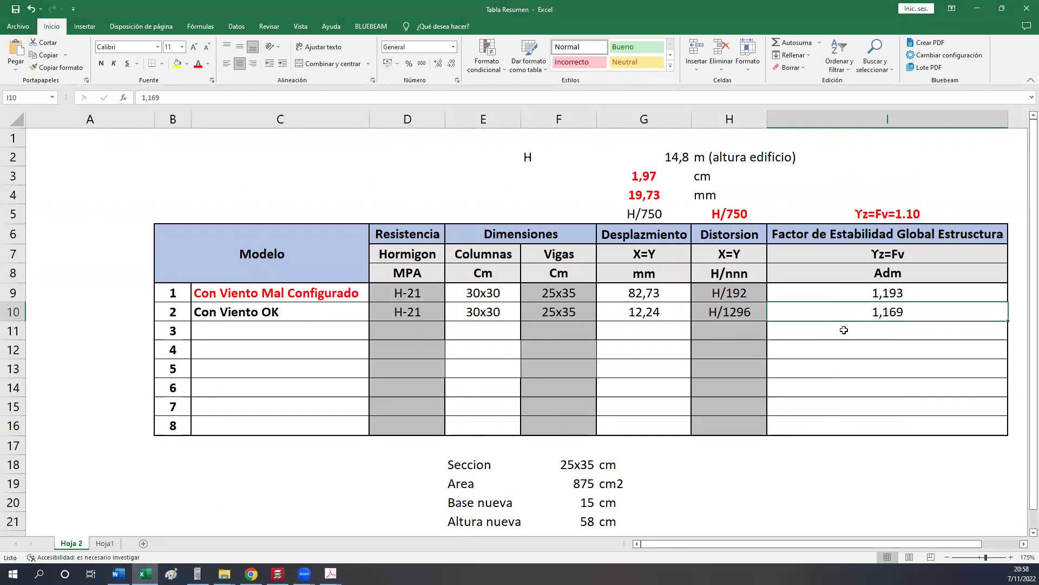
click(831, 301)
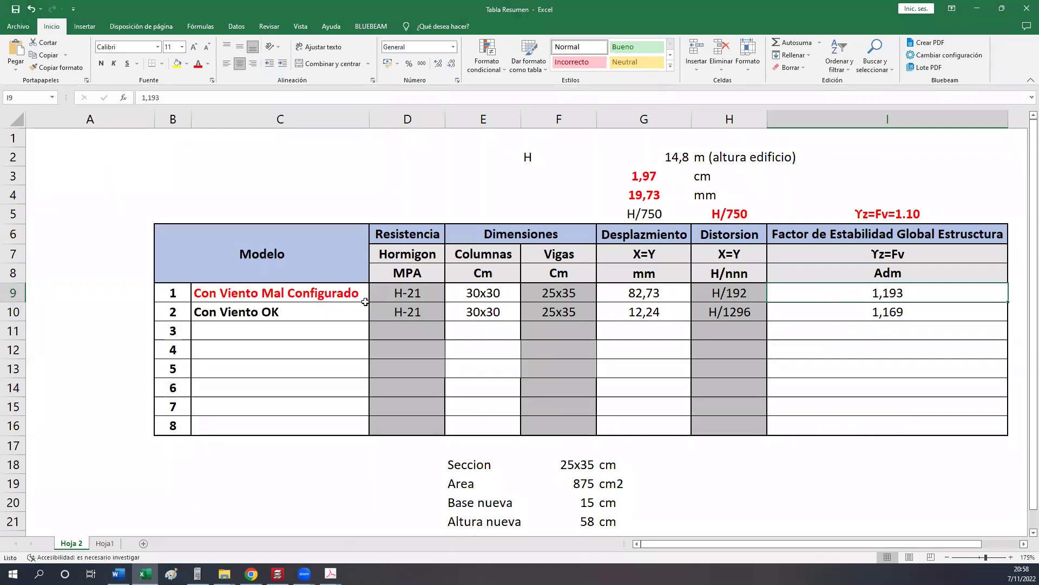
click(650, 312)
click(729, 312)
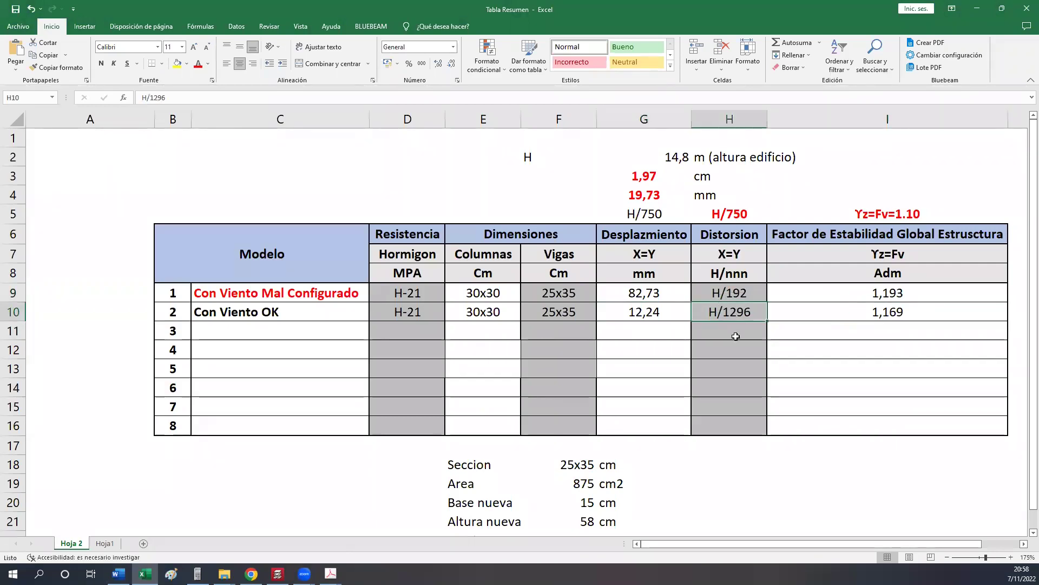
click(886, 305)
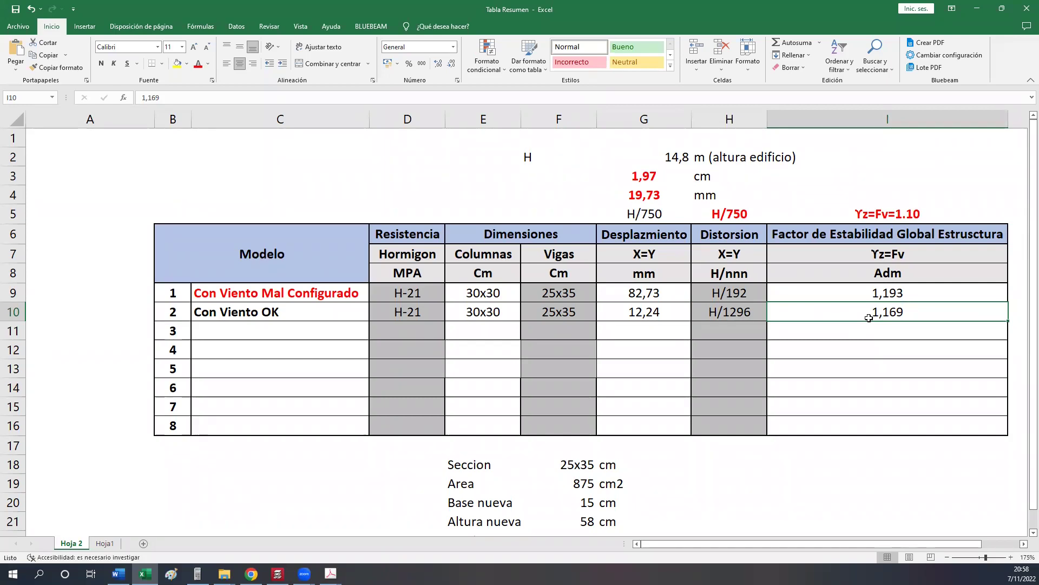
Switch to Word and review the global stability condition, the "Estructura se comporta como Instraslacional" conclusion and the column buckling factor α=1.
click(119, 574)
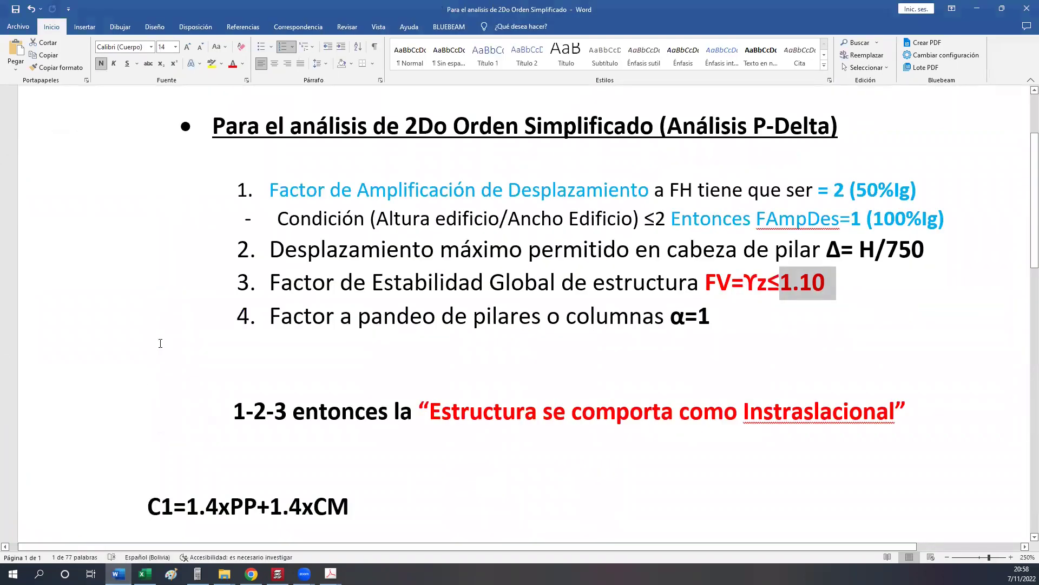
drag(270, 282, 811, 285)
drag(902, 406, 430, 414)
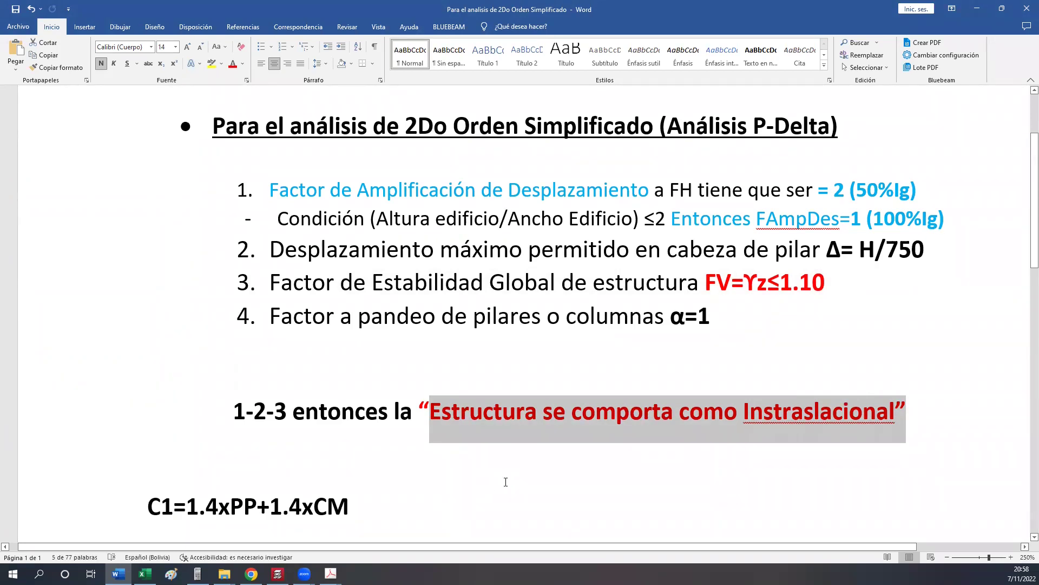
drag(713, 313, 670, 317)
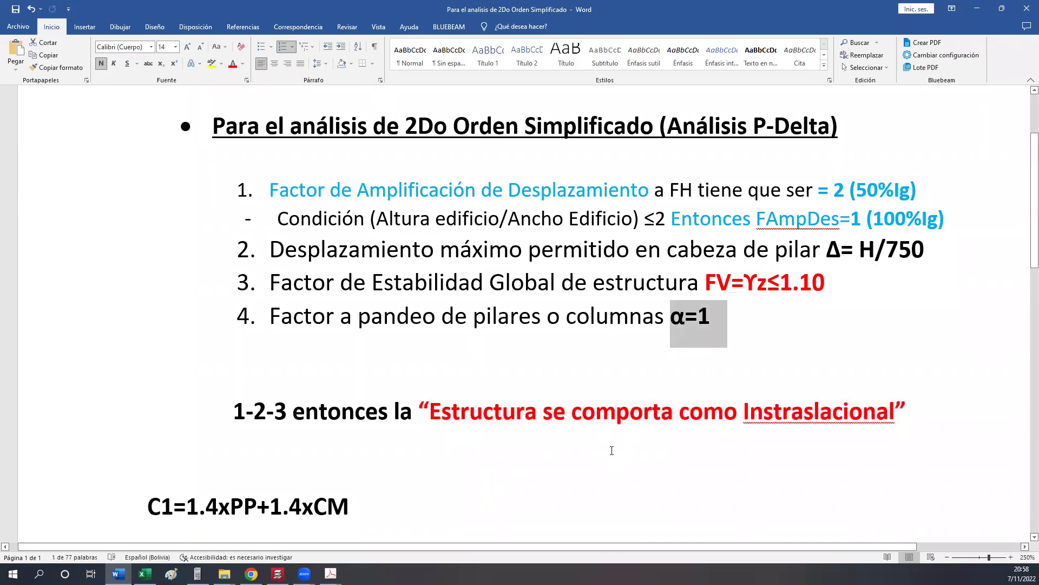
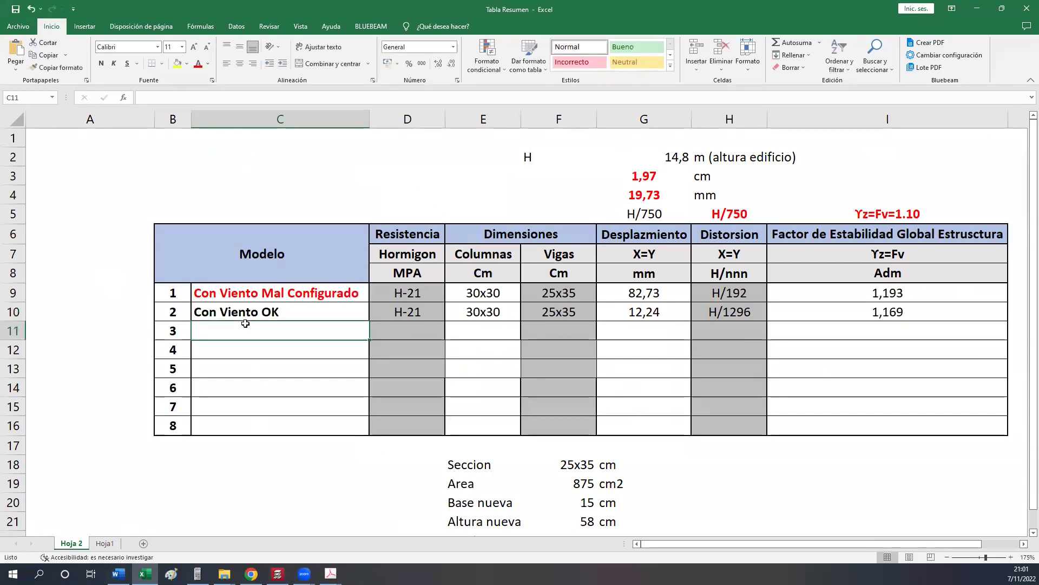
In the Excel summary table, enter "Con Viento OK con H-25" as the third model's name in cell C11.
double_click(286, 330)
text(con H)
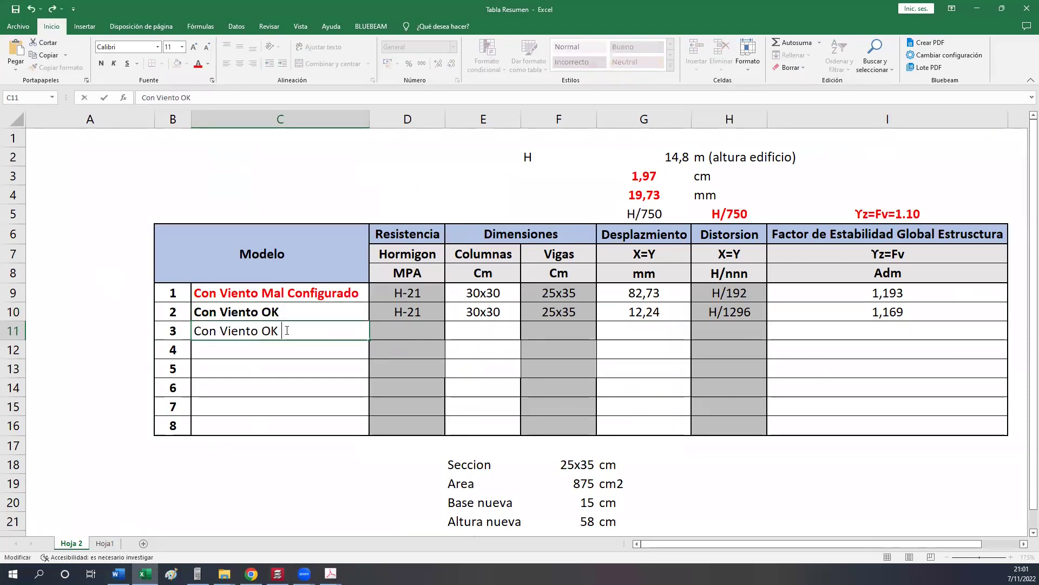
text(-25)
key(Return)
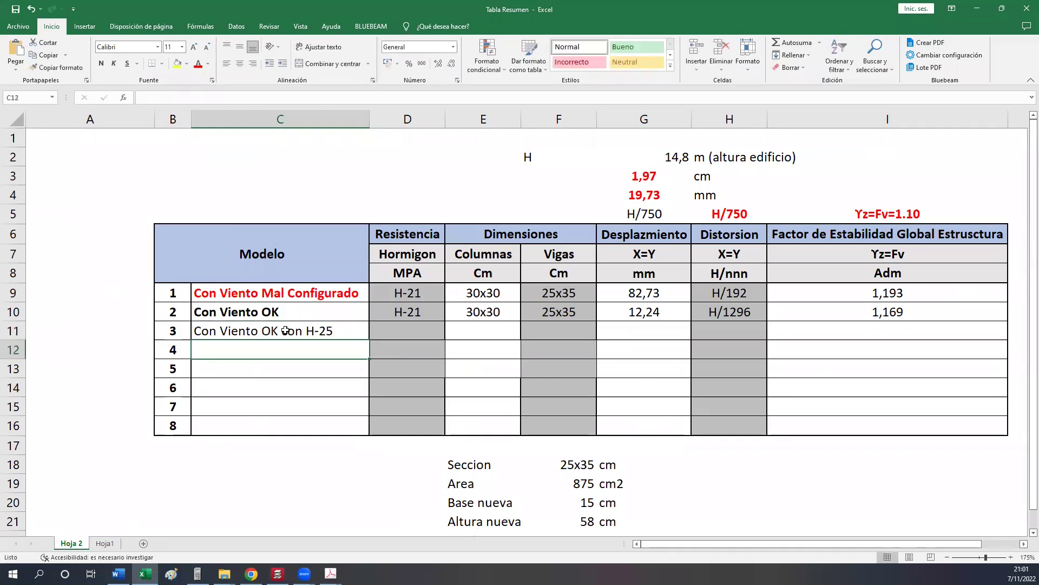
Fill in row 11 with concrete H-25, columns 30x30 and beams 25x35, and select the model name in C11.
click(417, 329)
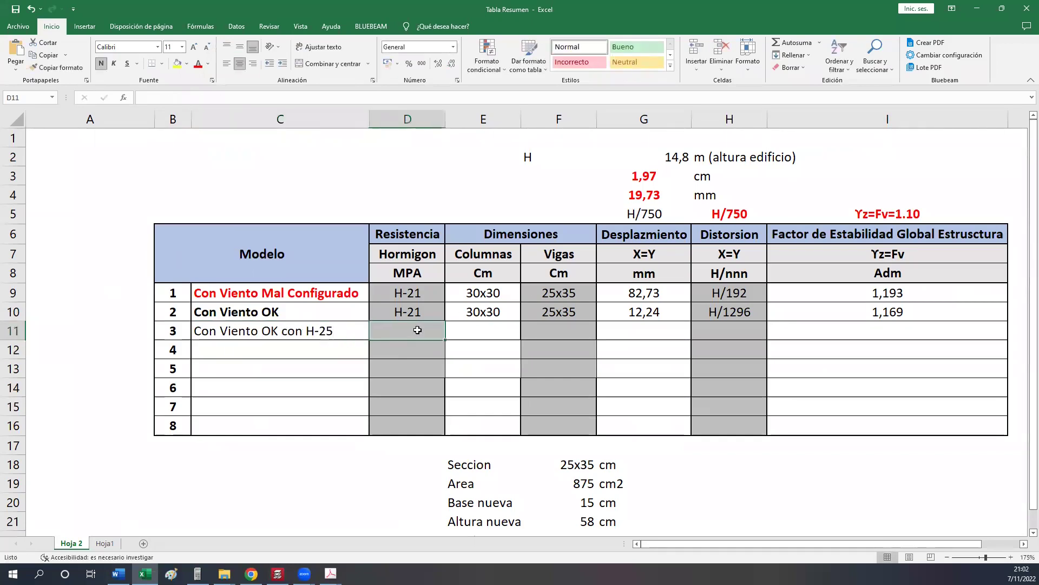
text(H-25)
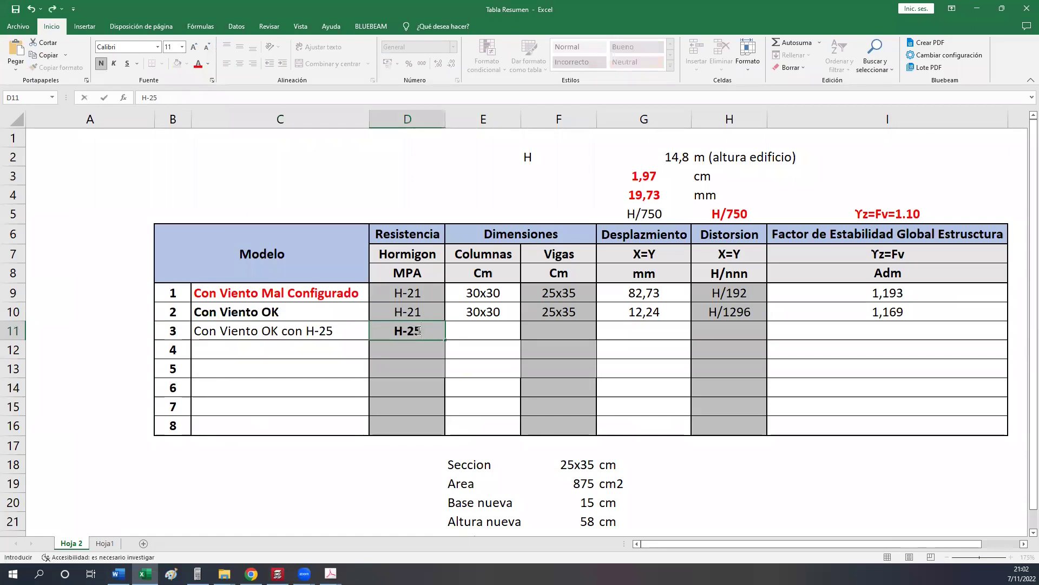
key(Tab)
text(30x30)
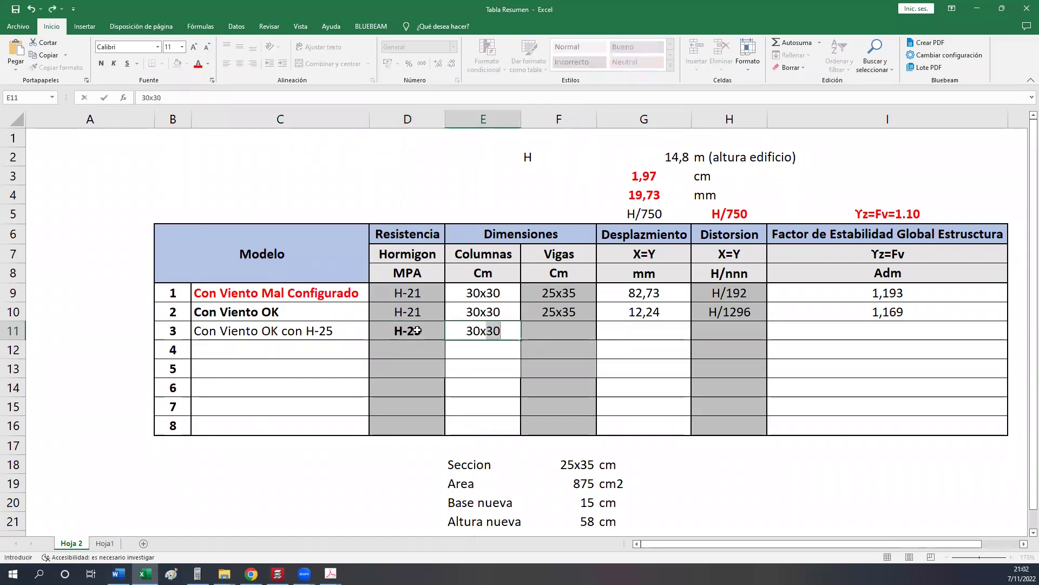
key(Tab)
text(25x35)
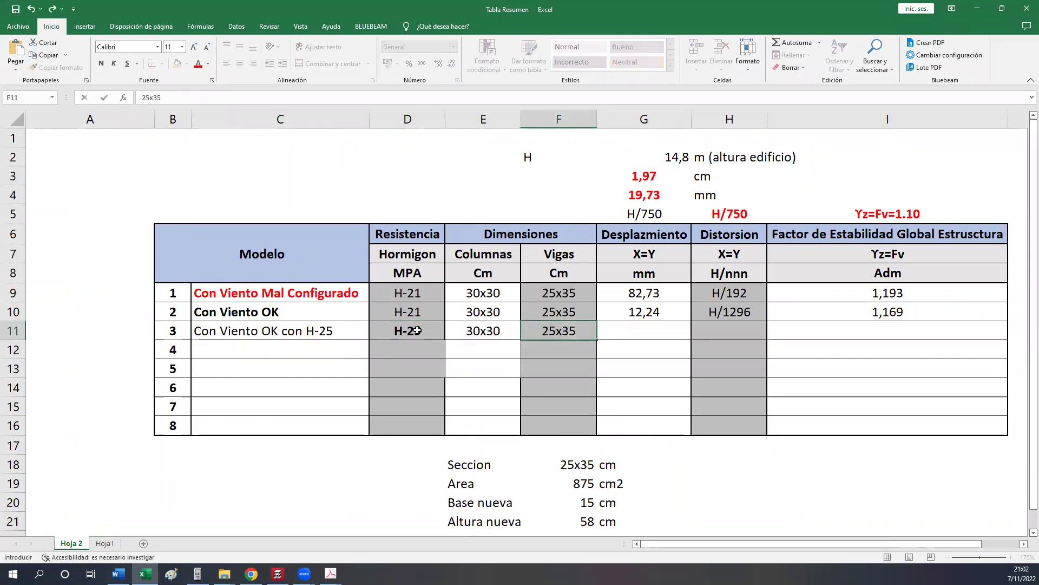
key(Tab)
click(351, 331)
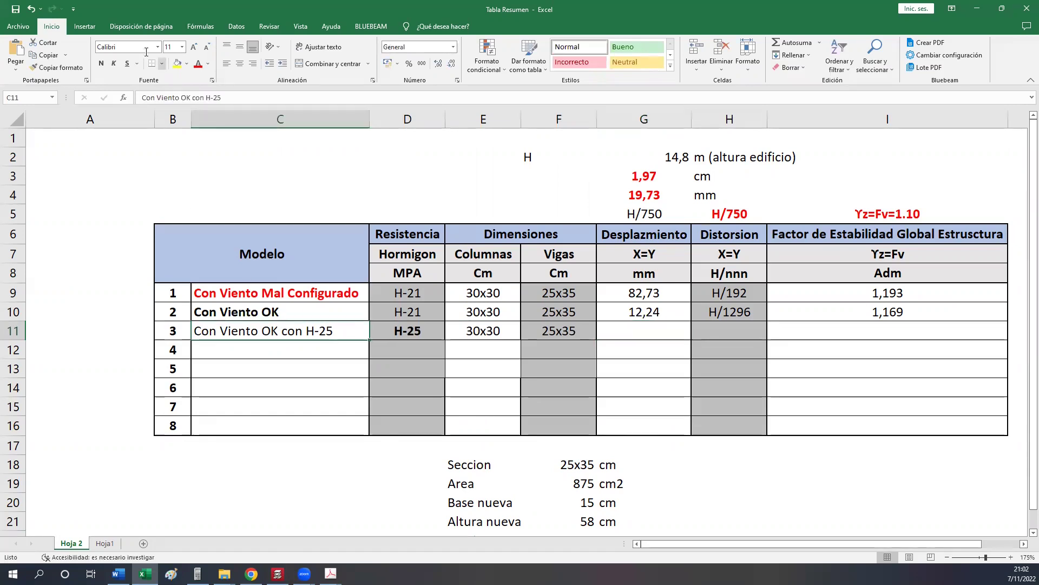
Format the "Con Viento OK con H-25" model name in C11 with light blue bold text.
click(301, 371)
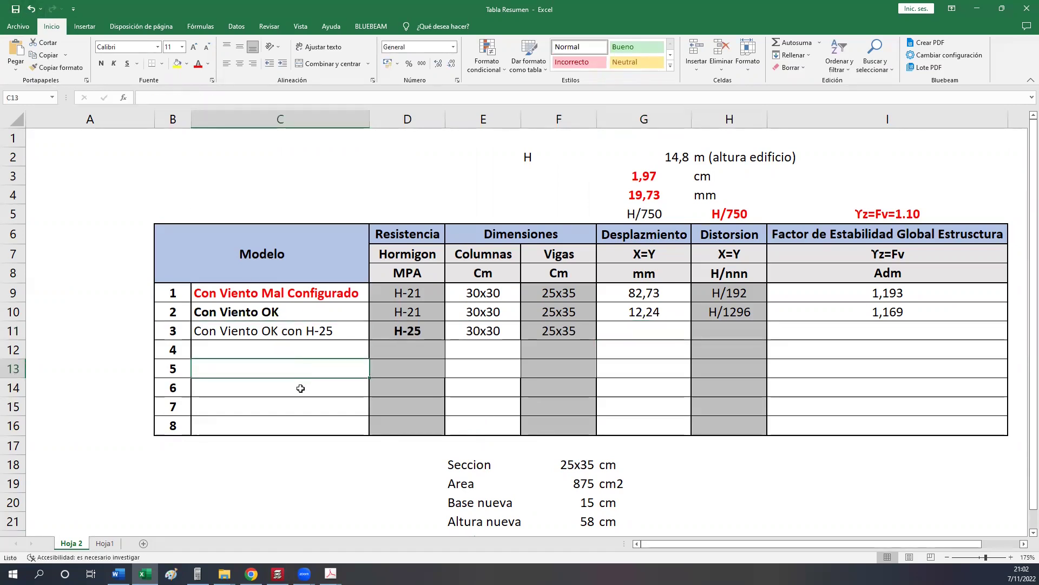
click(282, 327)
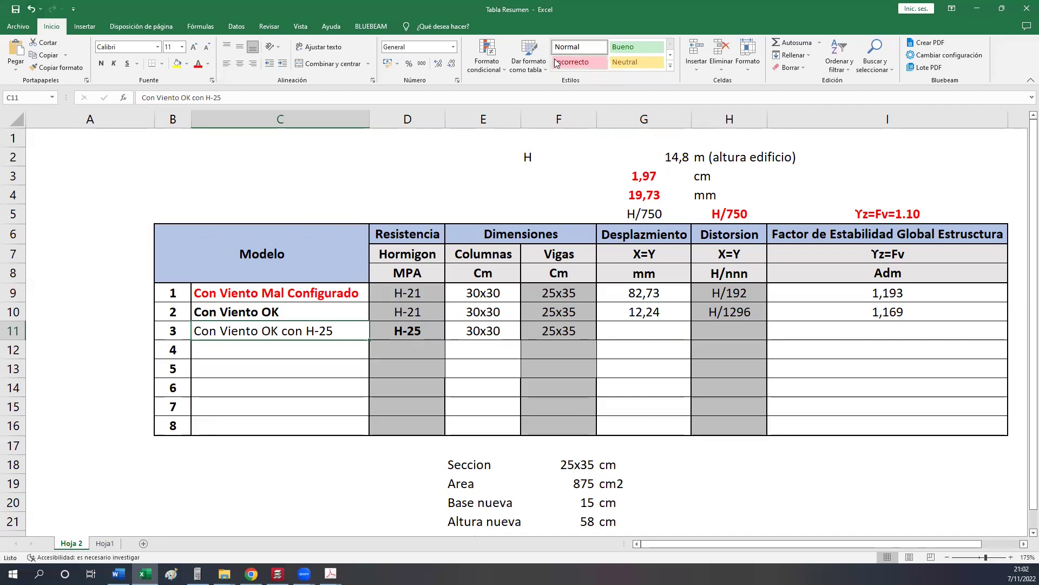
click(207, 63)
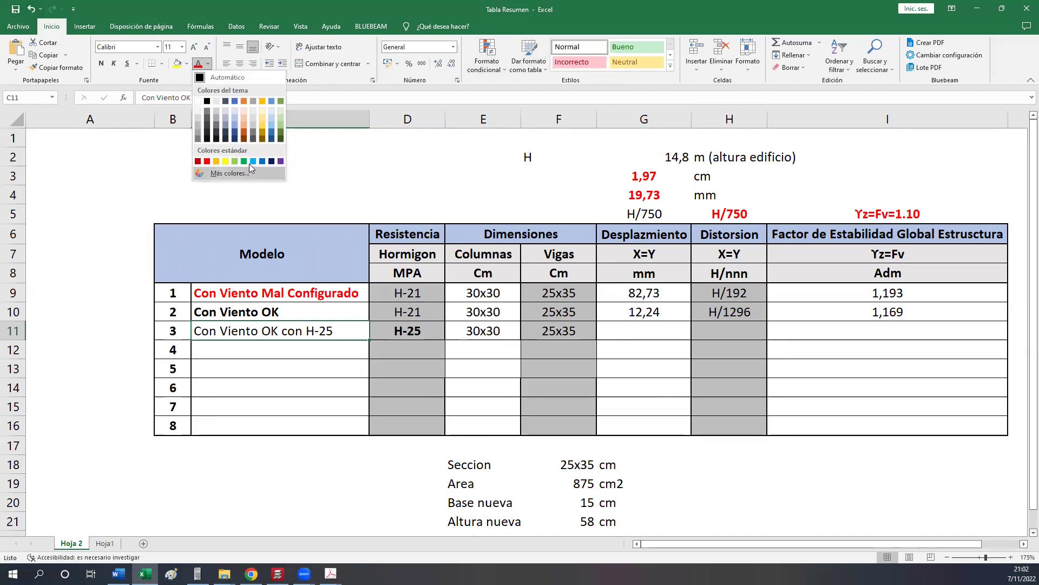
click(253, 161)
click(103, 64)
click(257, 346)
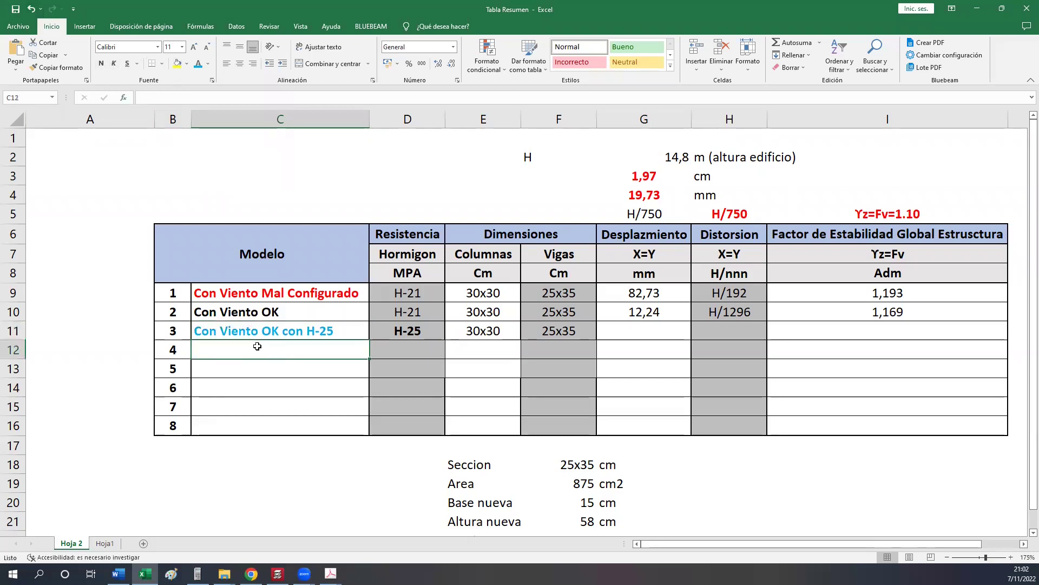
click(294, 369)
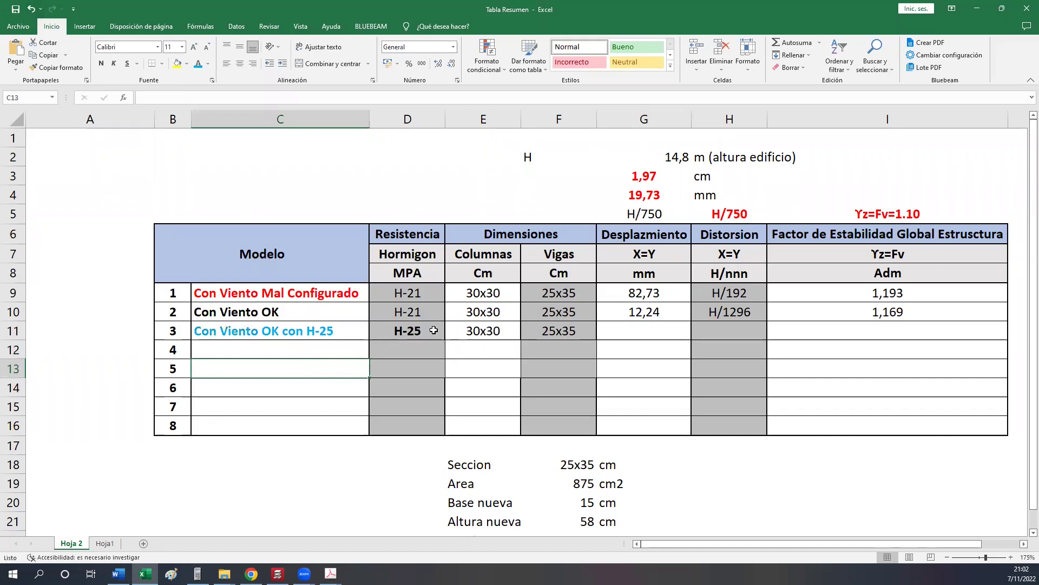
click(215, 338)
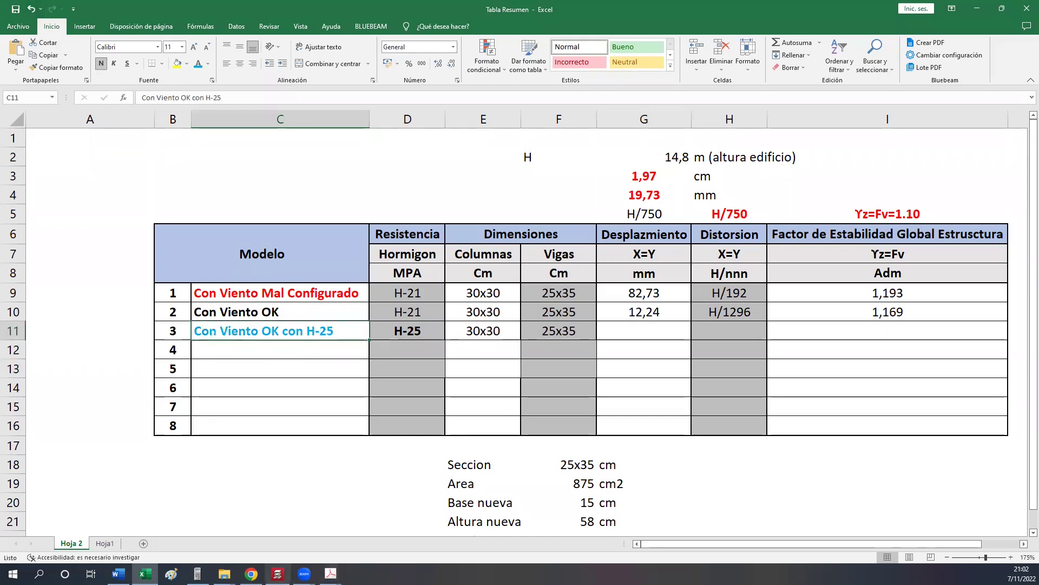
Switch to CYPECAD, copy the Tanque 200 project as "Tanque 300" and open the copy.
key(alt+Tab)
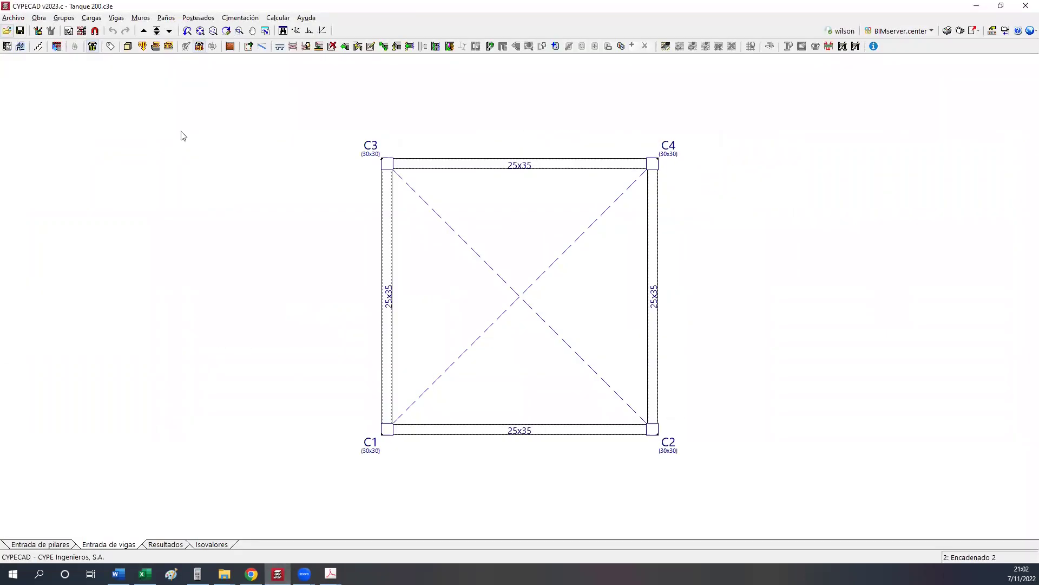
click(6, 30)
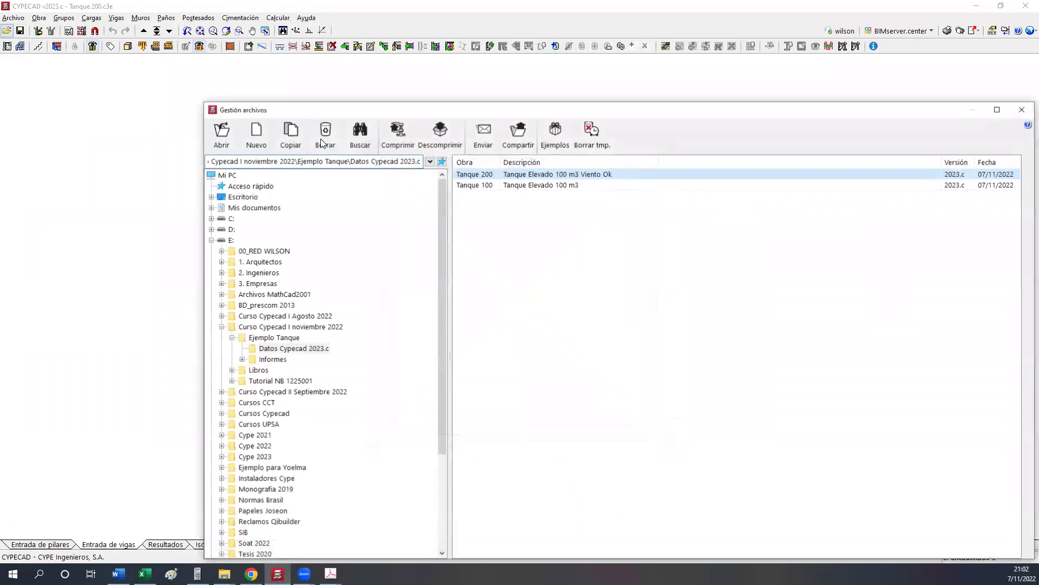
click(152, 88)
click(167, 379)
key(BackSpace)
text(300)
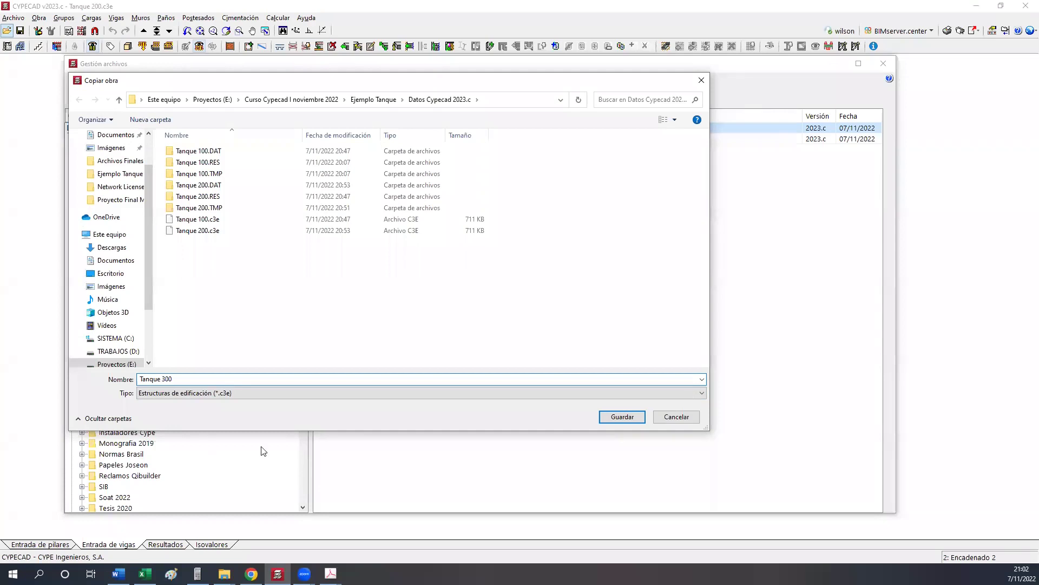
click(618, 418)
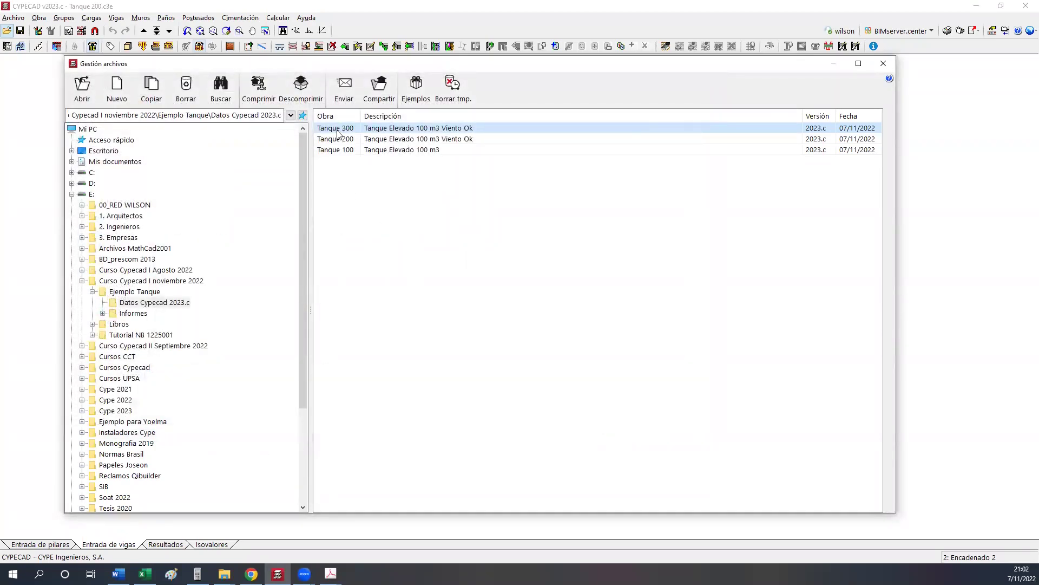
double_click(338, 132)
Switch to Excel and enter 200 in J9 and 300 in J10 beside the summary table.
click(145, 573)
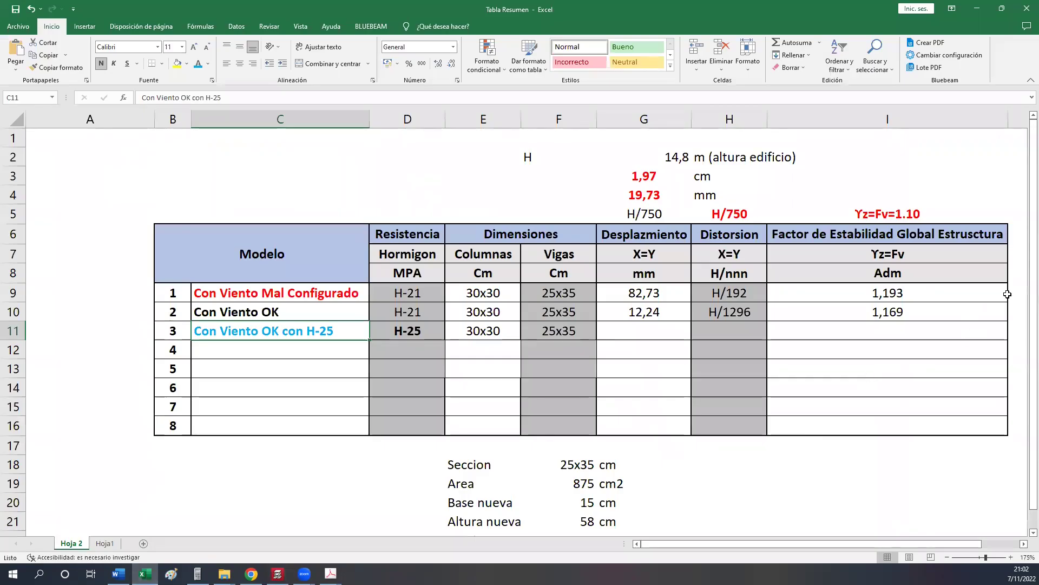
click(1008, 294)
text(200)
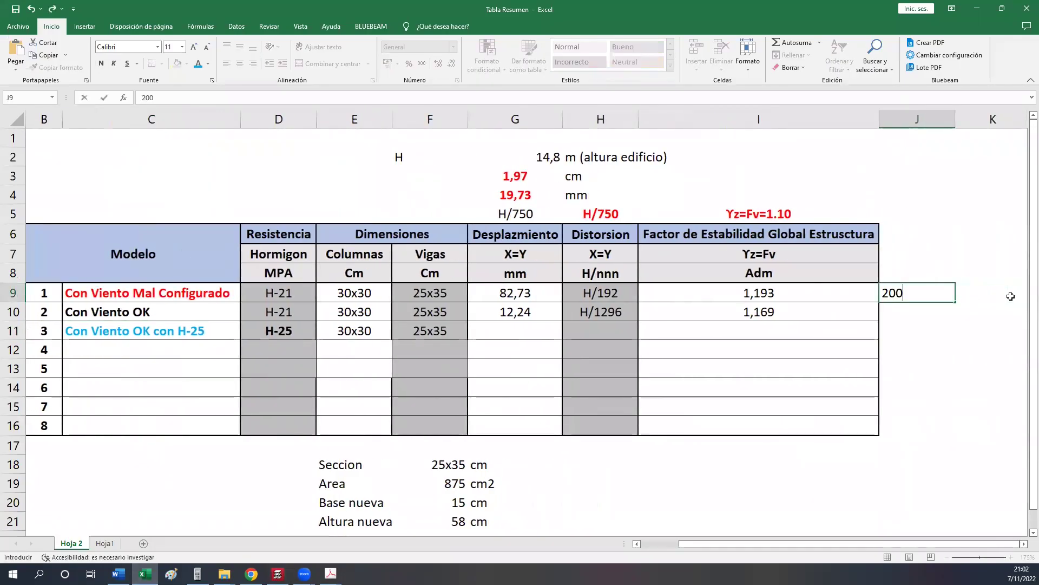
key(Return)
text(300)
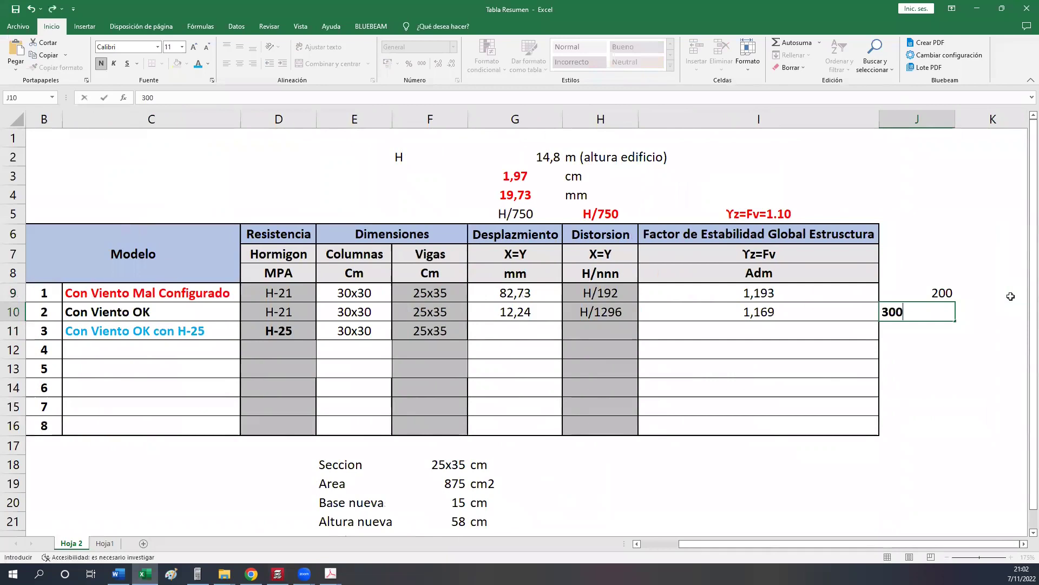
key(Return)
key(Up)
key(Up)
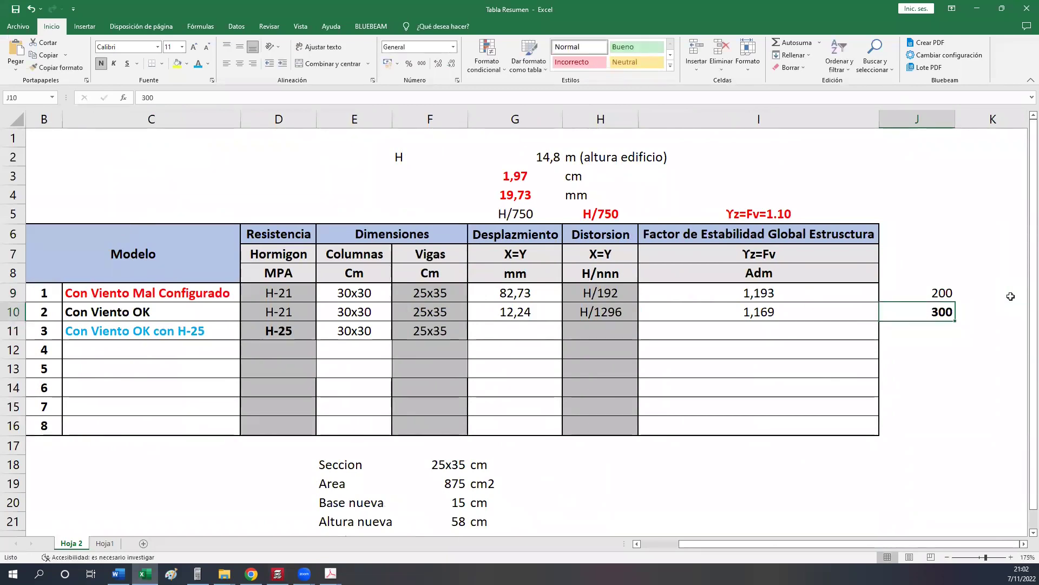
Number the three models 100, 200 and 300 in cells J9 to J11 and save the workbook.
text(100)
key(Return)
text(200)
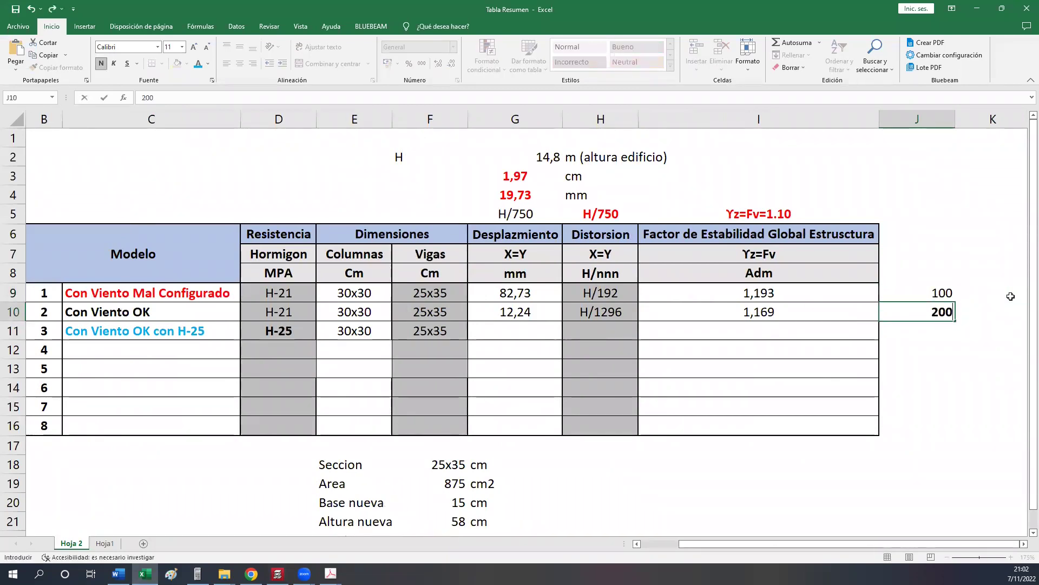
key(Return)
text(300)
key(Return)
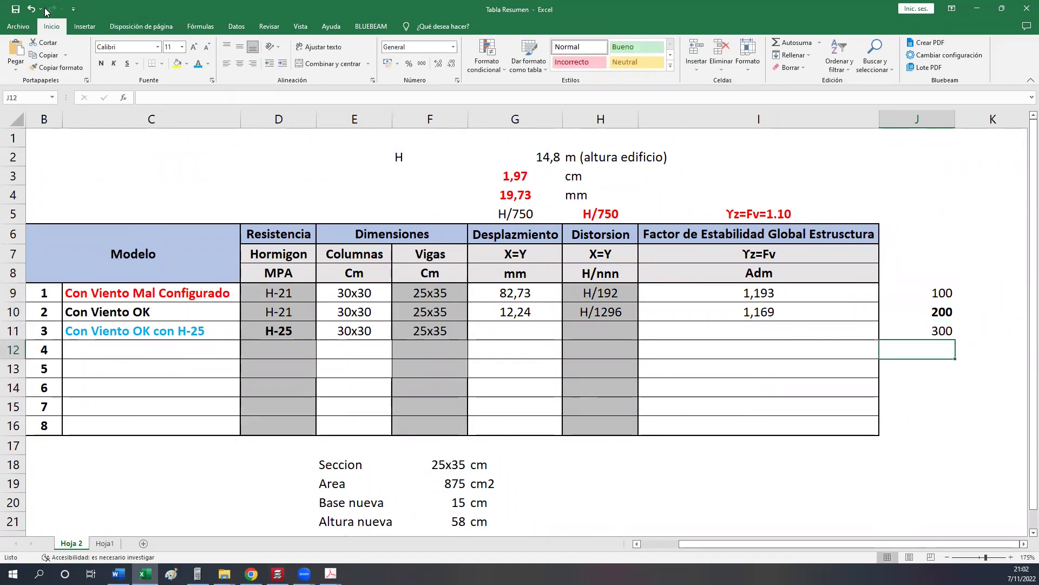
click(15, 9)
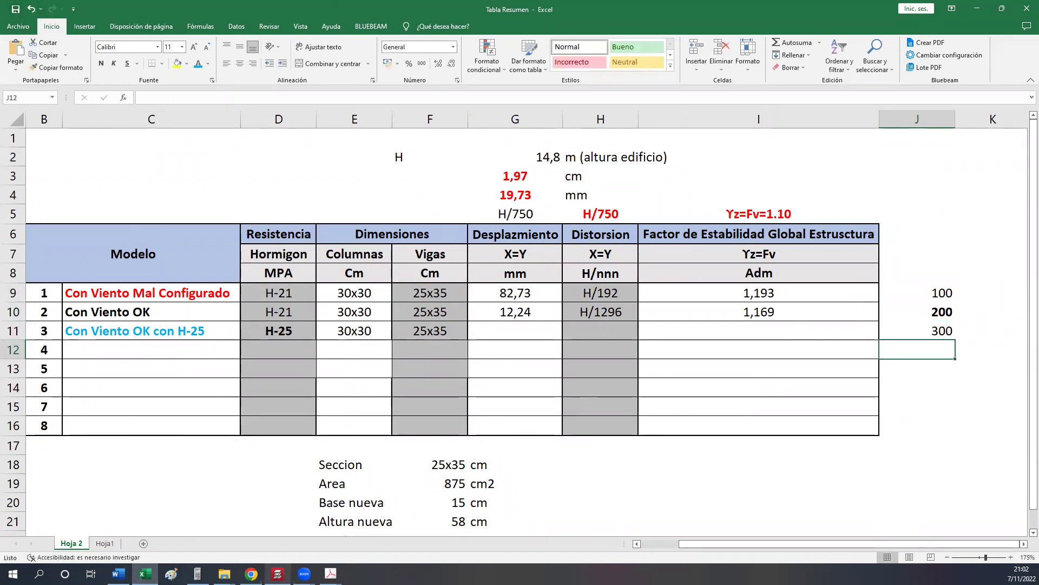
Return to CYPECAD, close the calculation error report, and append "H-25" to the project description in the general data.
click(277, 574)
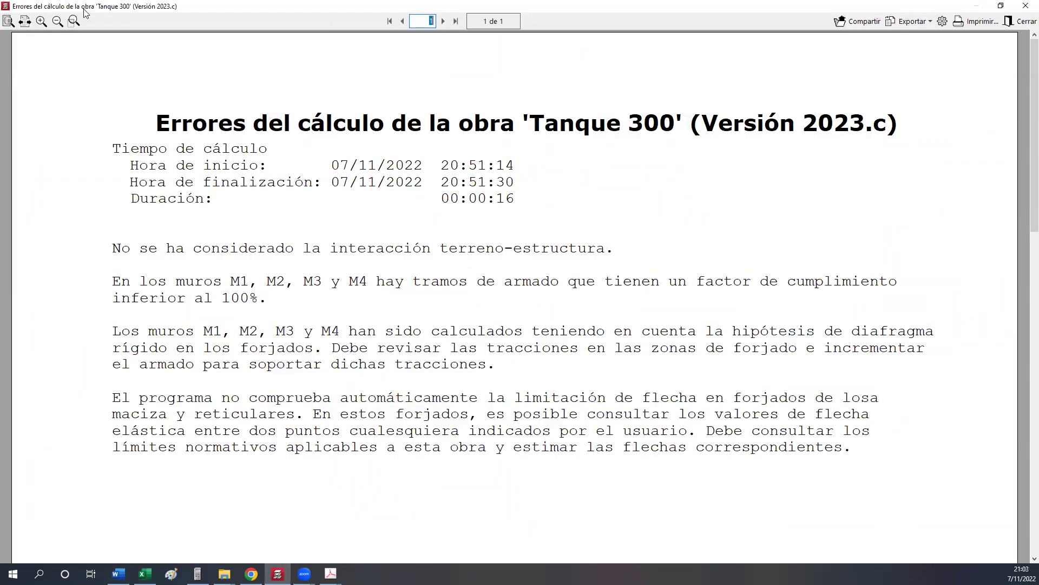
click(1024, 5)
click(39, 18)
click(71, 30)
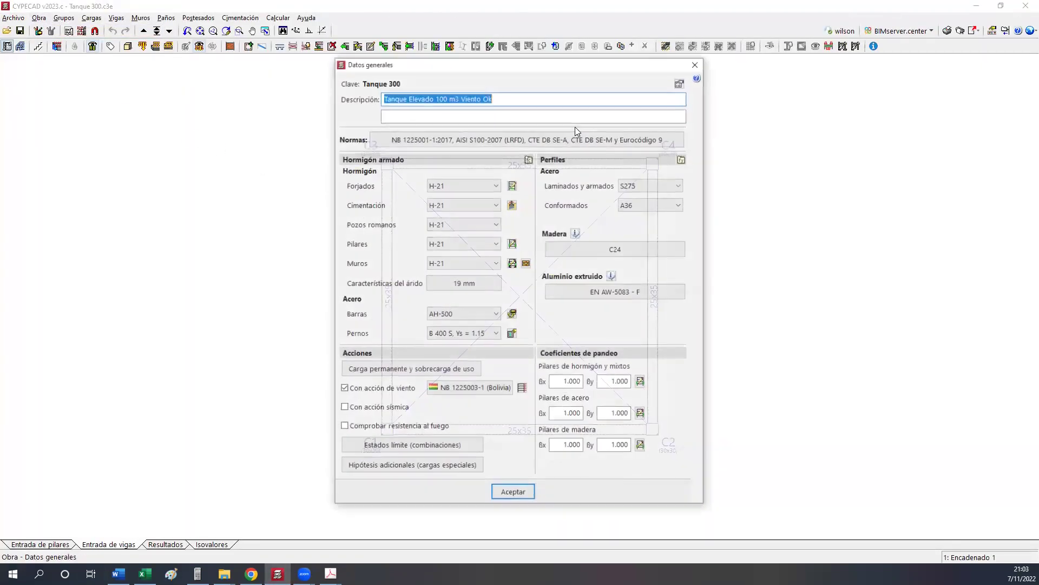
click(590, 98)
text(H-25)
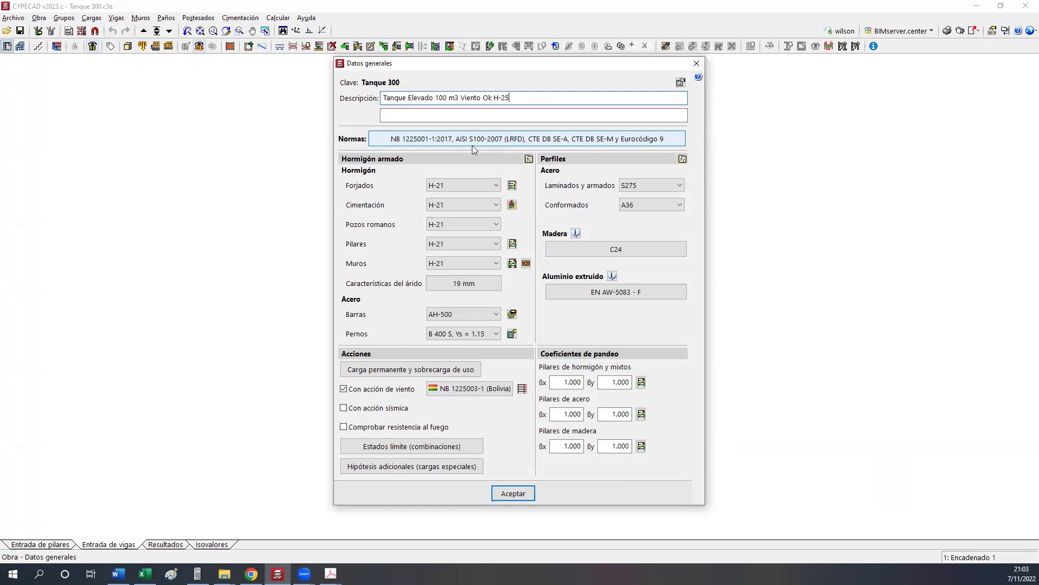
Set the concrete for slabs, foundation, caissons, columns and walls to H-25, agreeing to discard the earlier results, and accept the general data.
click(454, 185)
click(449, 270)
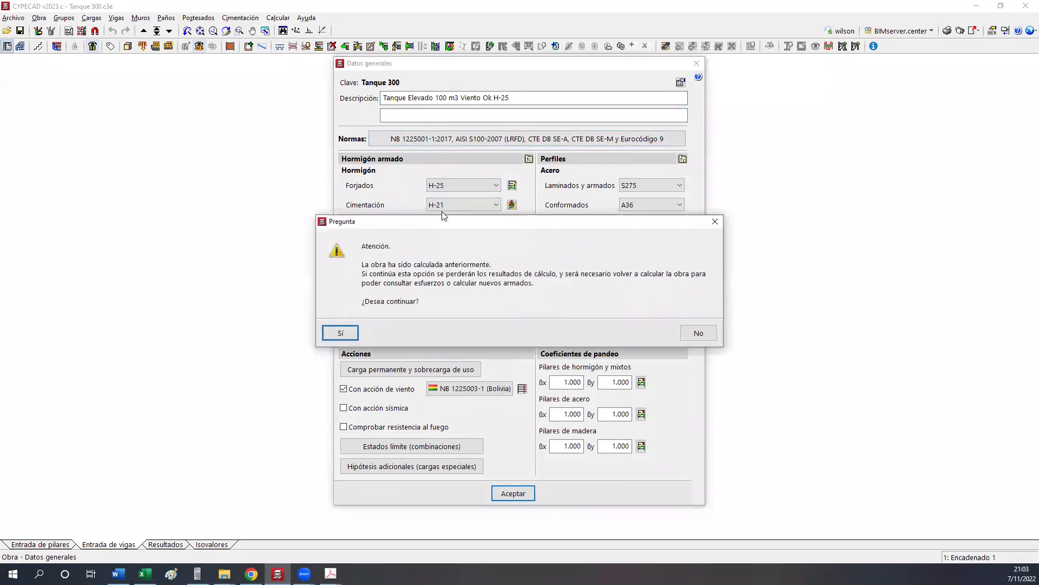
key(Return)
click(435, 210)
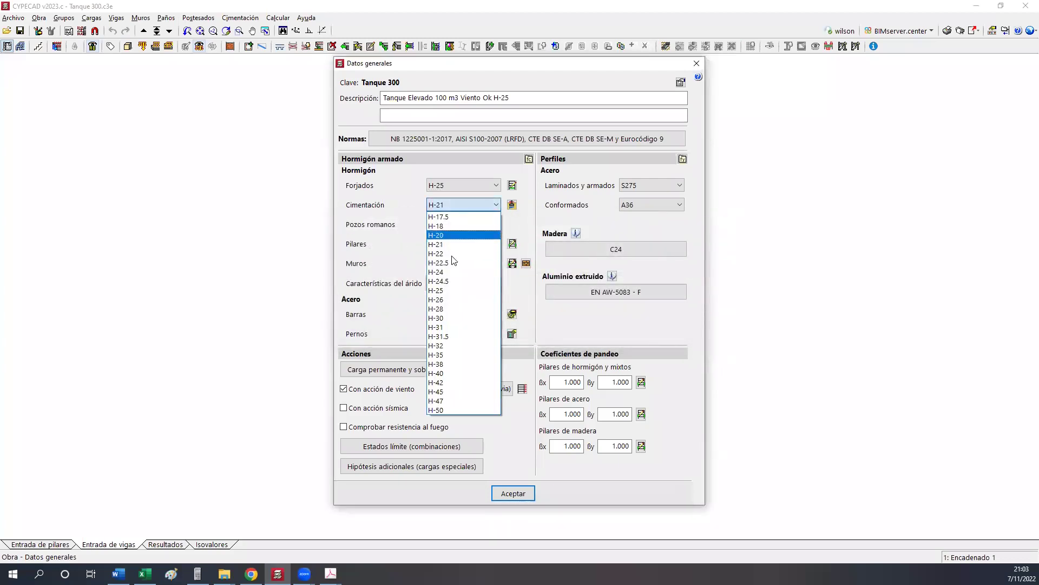
click(449, 290)
click(448, 224)
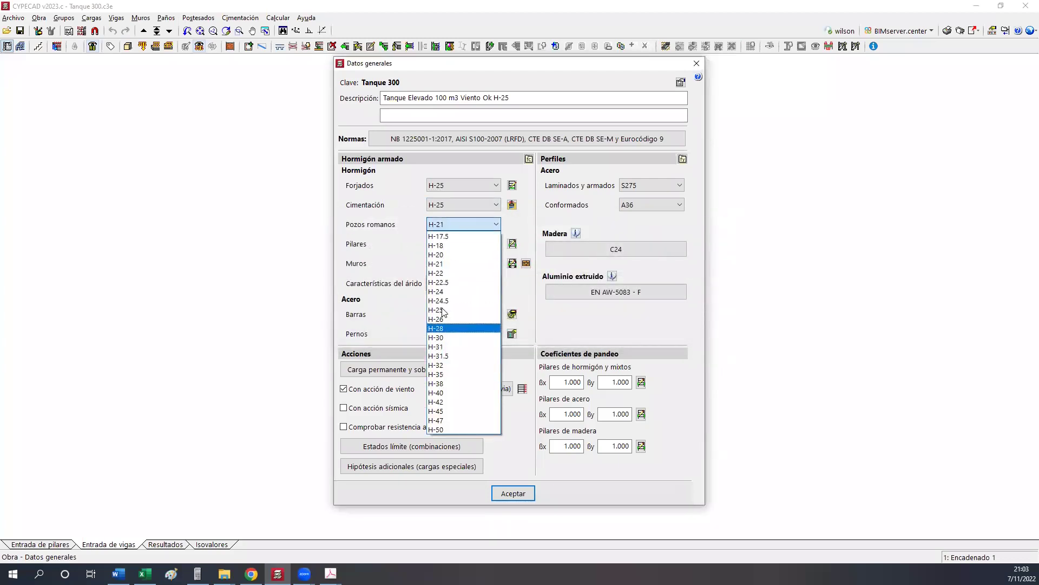
click(447, 303)
click(447, 245)
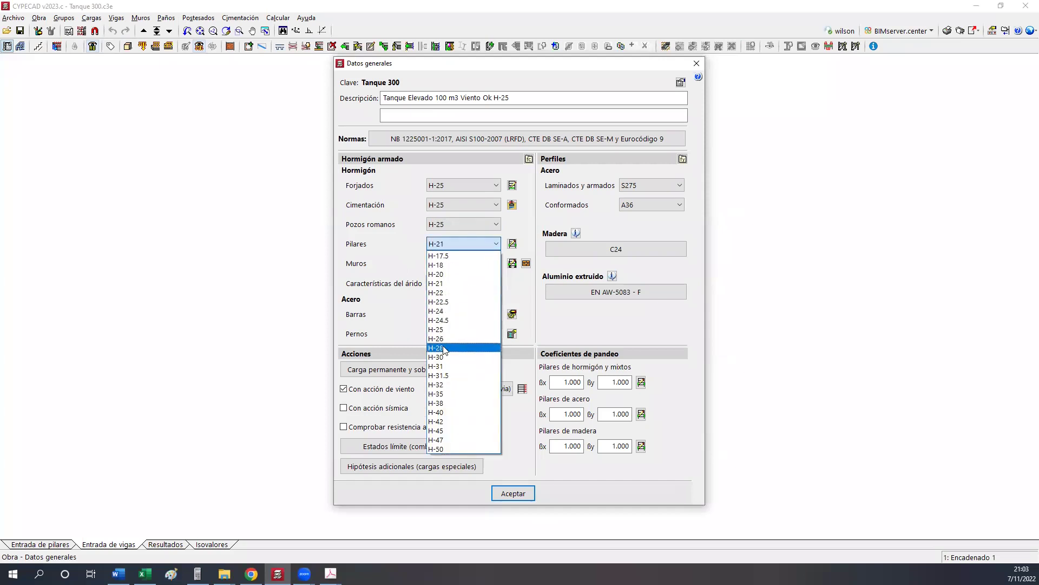
click(448, 329)
click(447, 264)
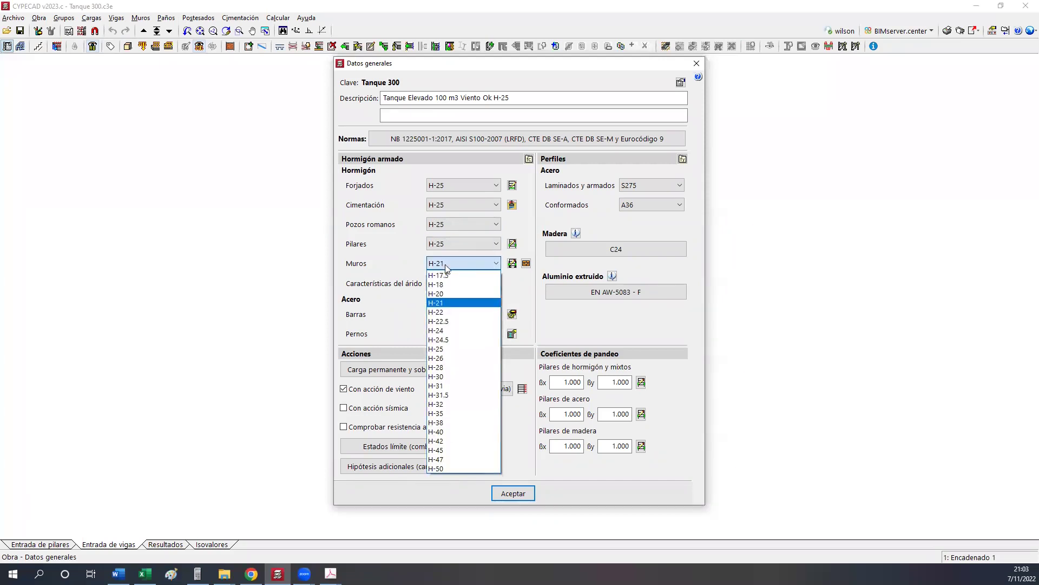
click(448, 348)
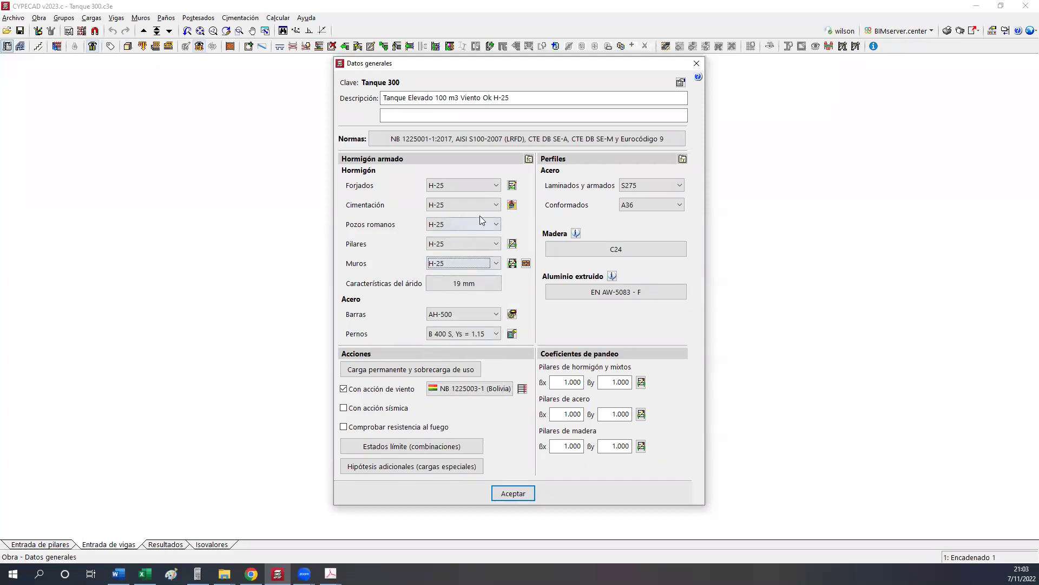
click(513, 493)
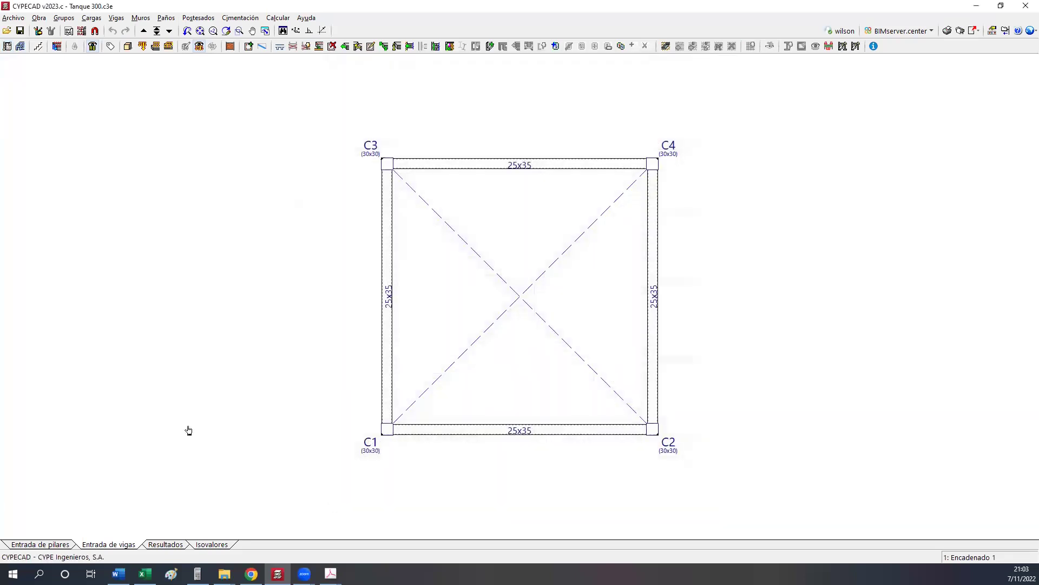
Calculate the whole Tanque 300 structure including the foundation, and close the error report.
click(278, 18)
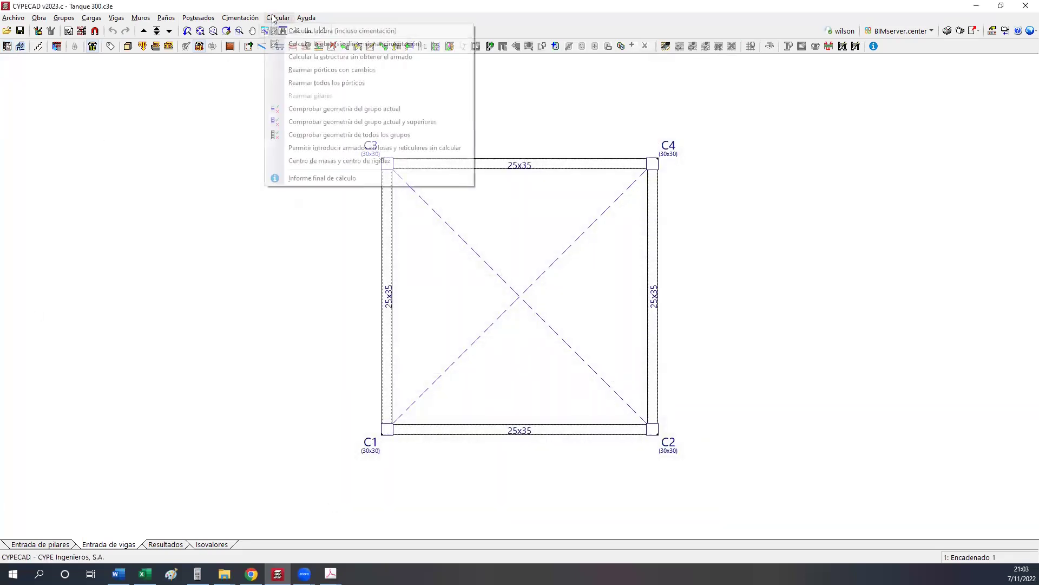
click(291, 33)
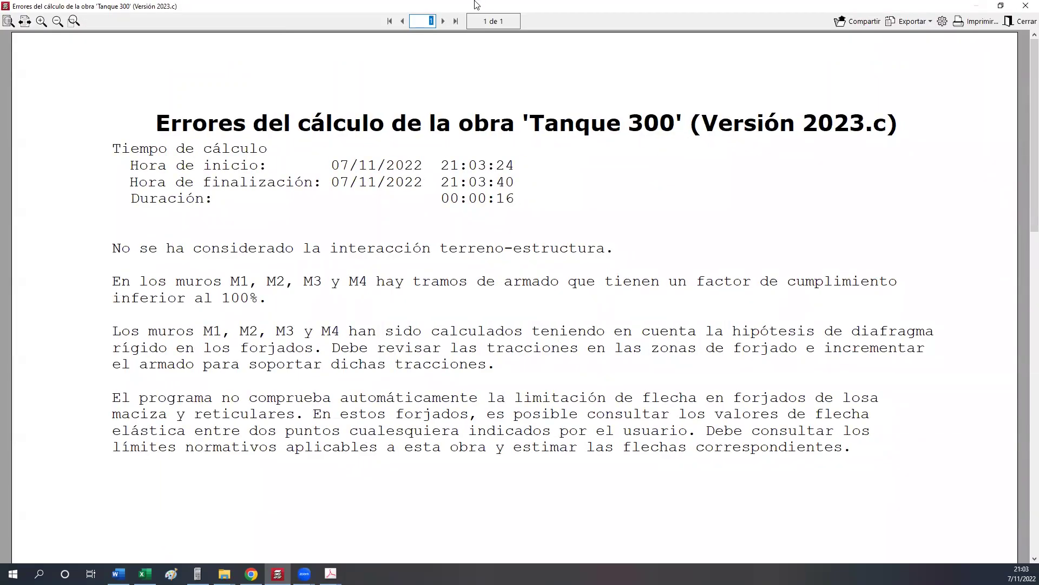
key(Escape)
From the results, display the maximum column displacements report for column C1.
click(174, 544)
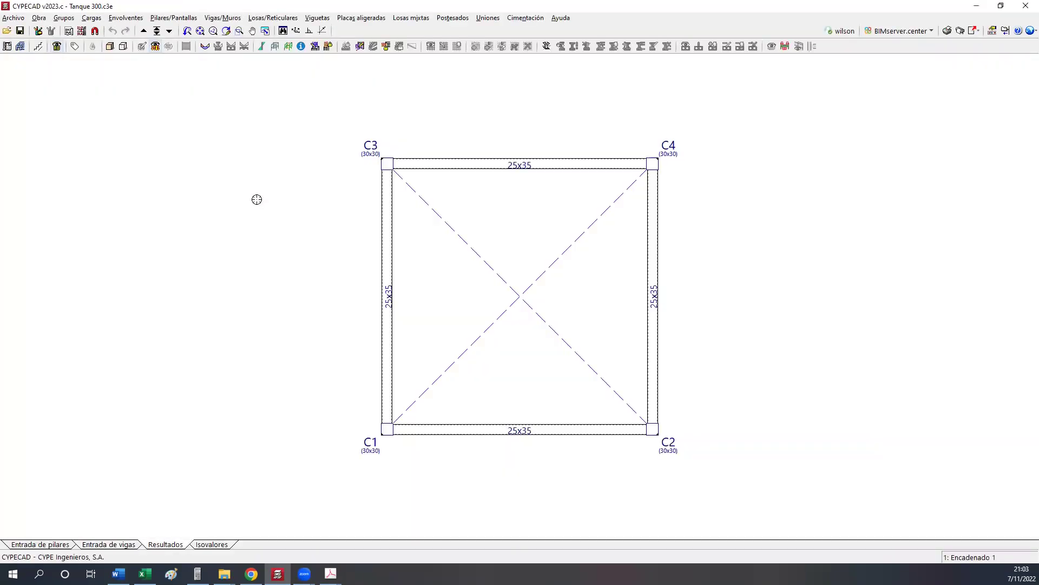
click(126, 17)
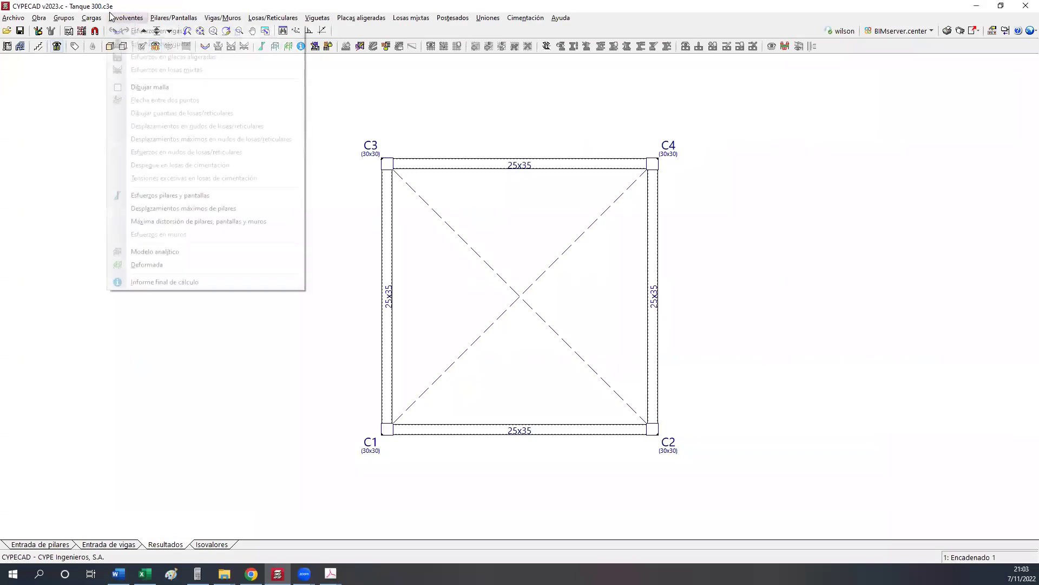
click(135, 209)
click(390, 441)
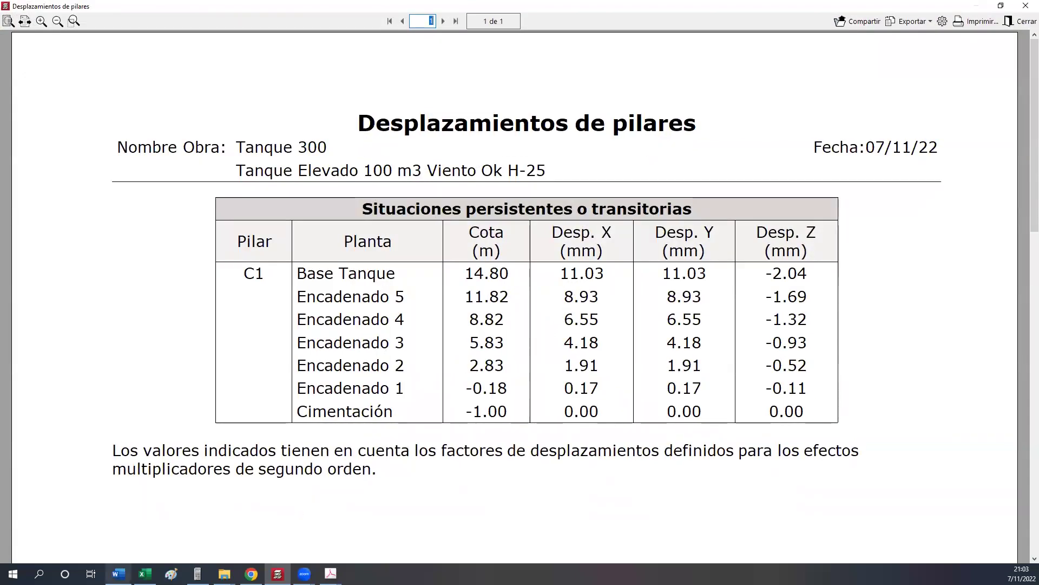
In the Excel summary table, enter 11,03 as the H-25 model's displacement in G11, and select I10.
key(alt+Tab)
click(505, 338)
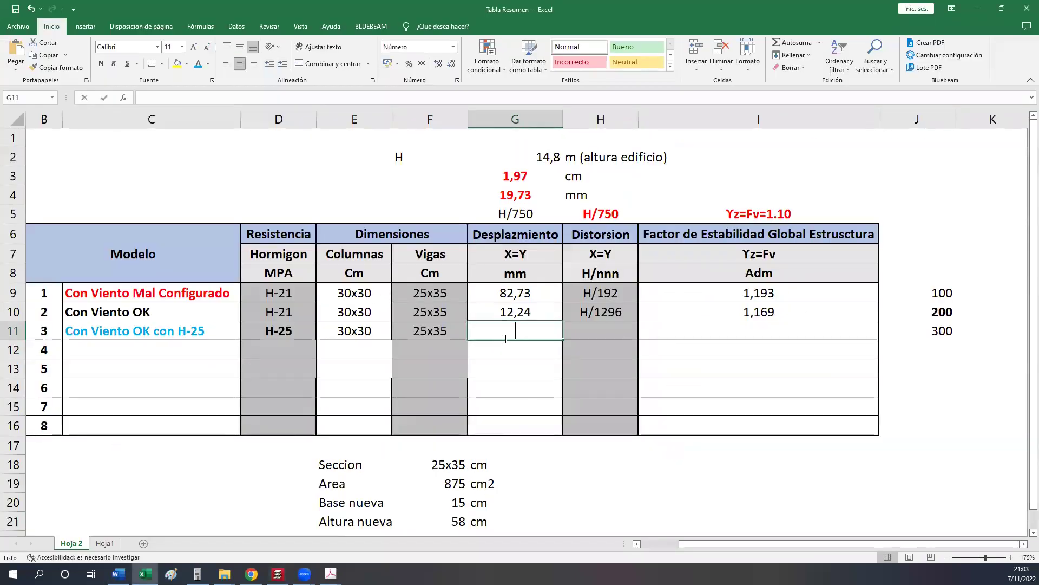
text(11,03)
key(Return)
key(Up)
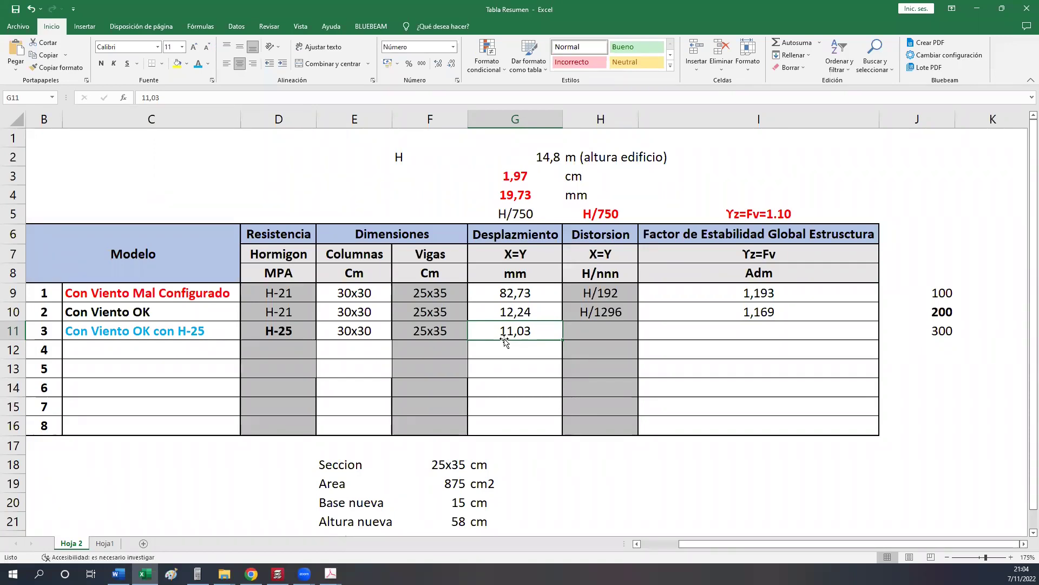
click(684, 311)
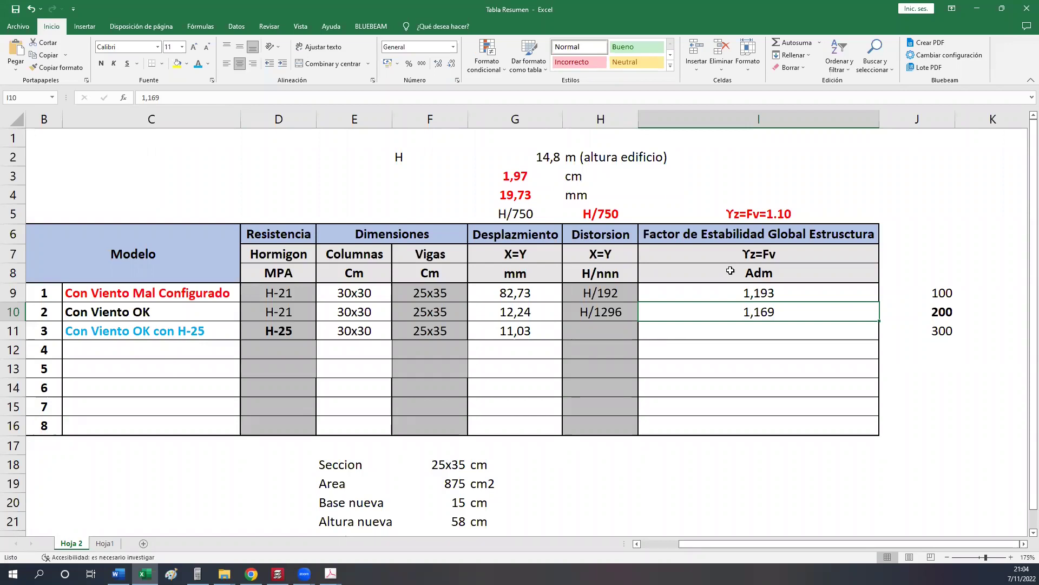
Select H11 for the H-25 model's distortion, and in CYPECAD close the displacements report and display column C1's maximum distortion.
click(626, 330)
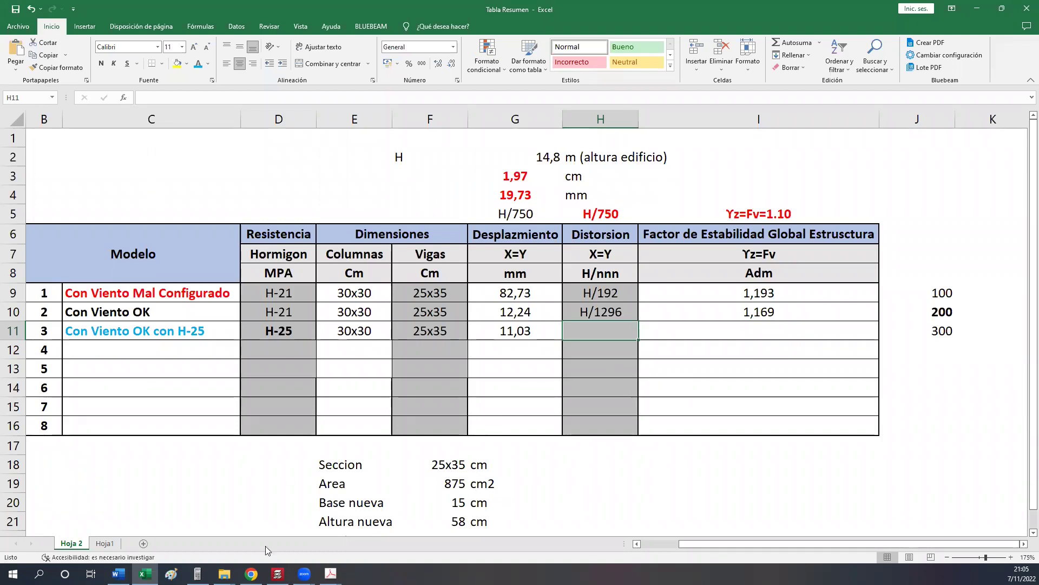
click(278, 574)
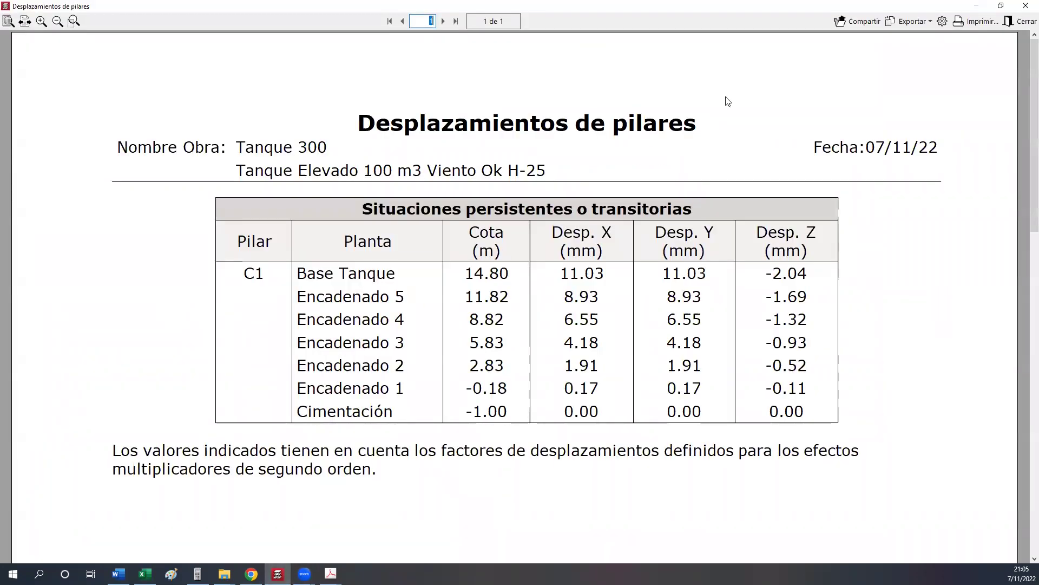
key(Escape)
click(125, 18)
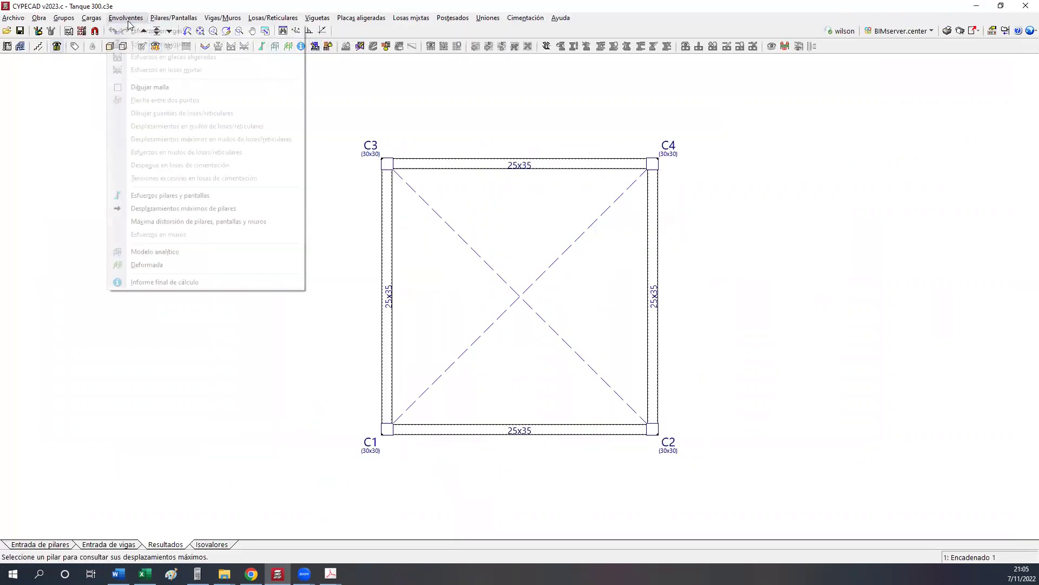
click(162, 221)
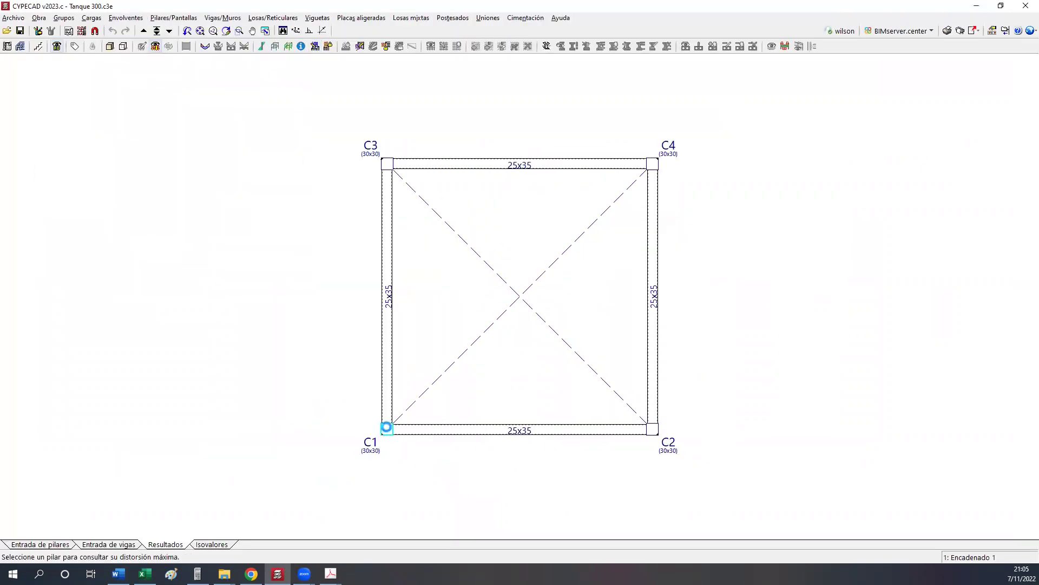
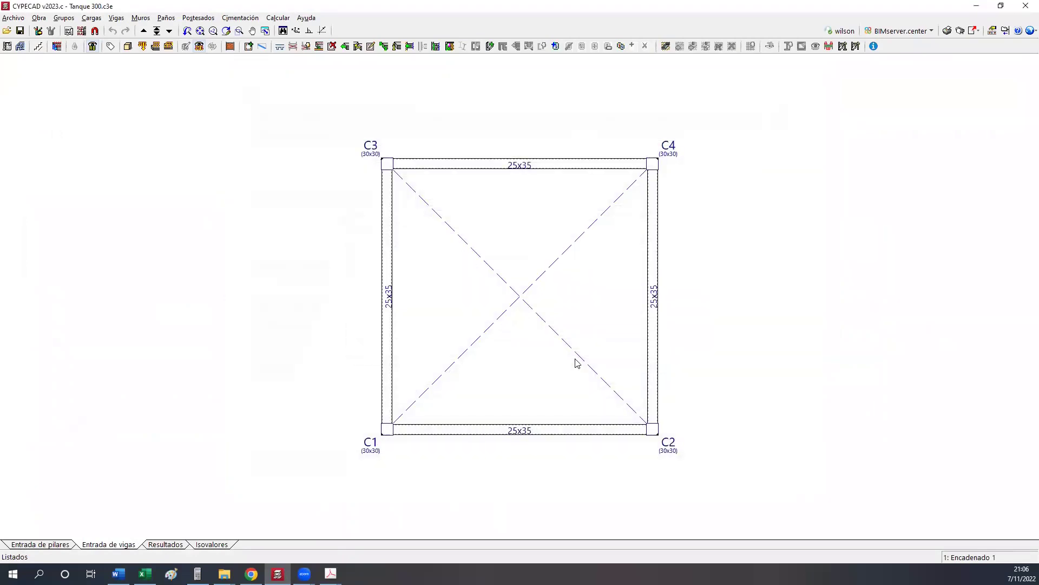
Read the global stability report through to the amplification ratios, and enter 1,153 as the H-25 model's stability factor in I11 in Excel.
scroll(1025, 443, down, 15)
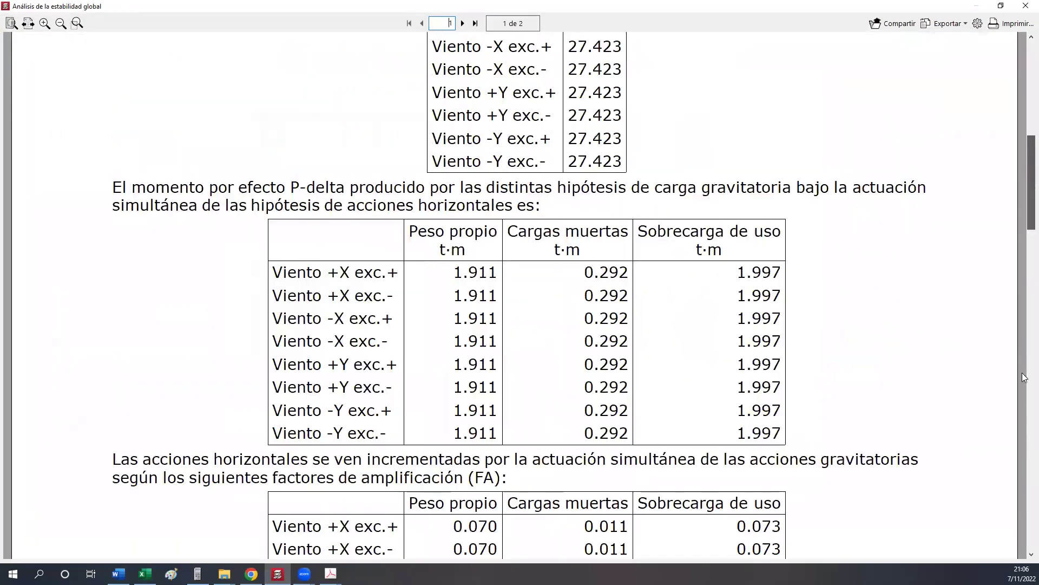
scroll(682, 350, up, 1)
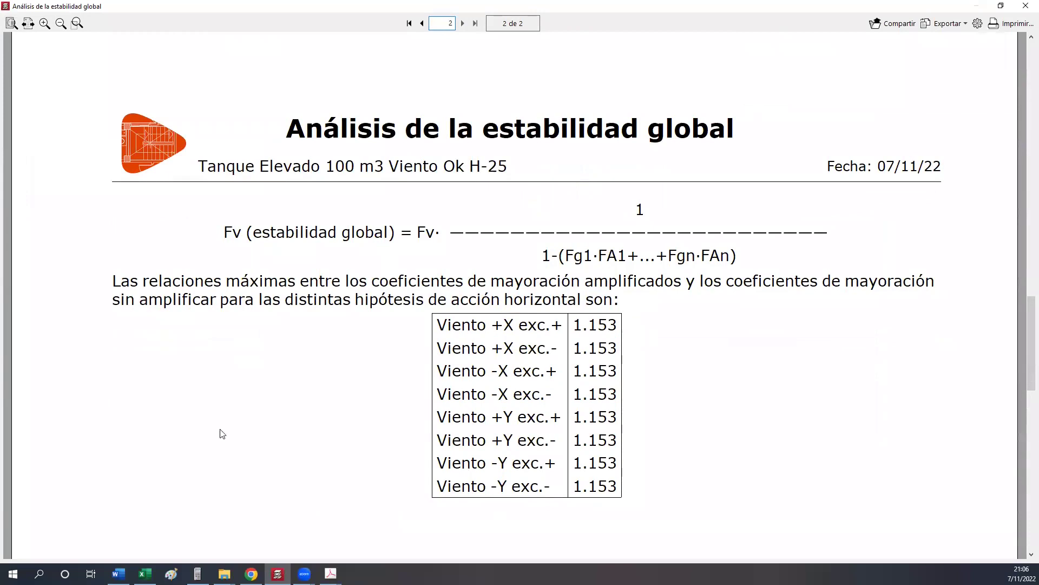
click(144, 573)
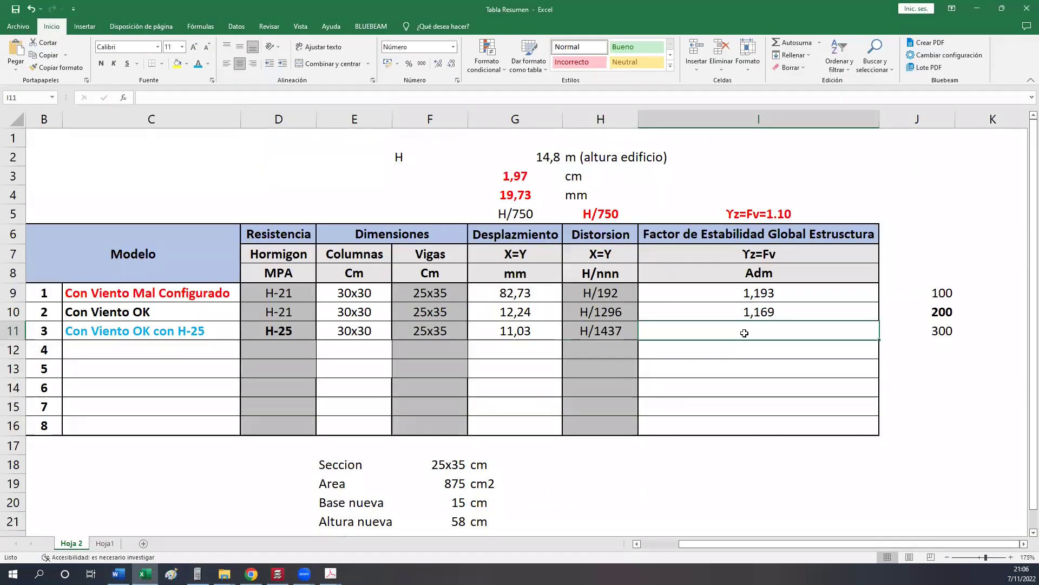
text(1,53)
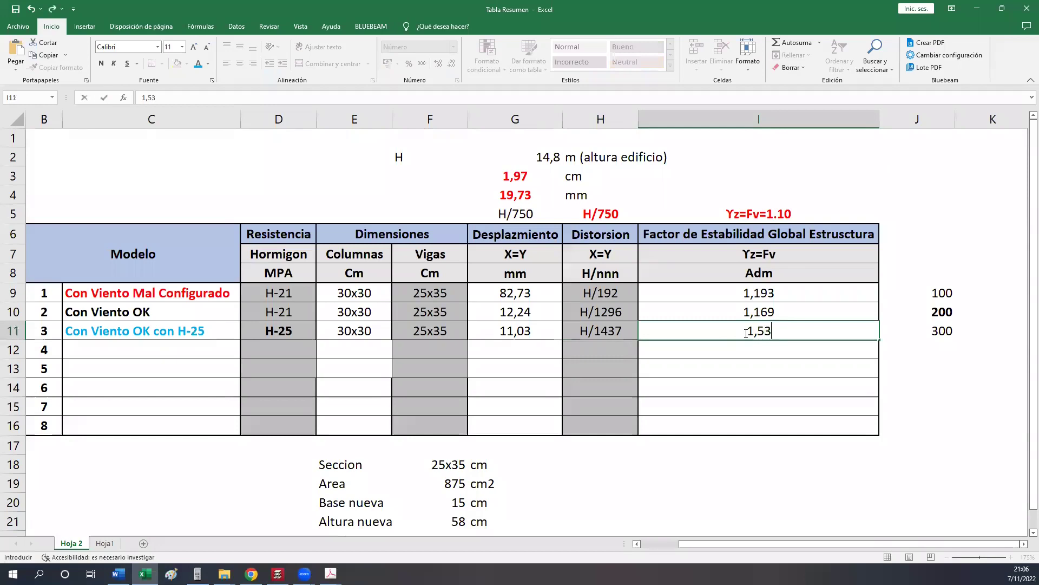
key(BackSpace)
key(BackSpace)
text(153)
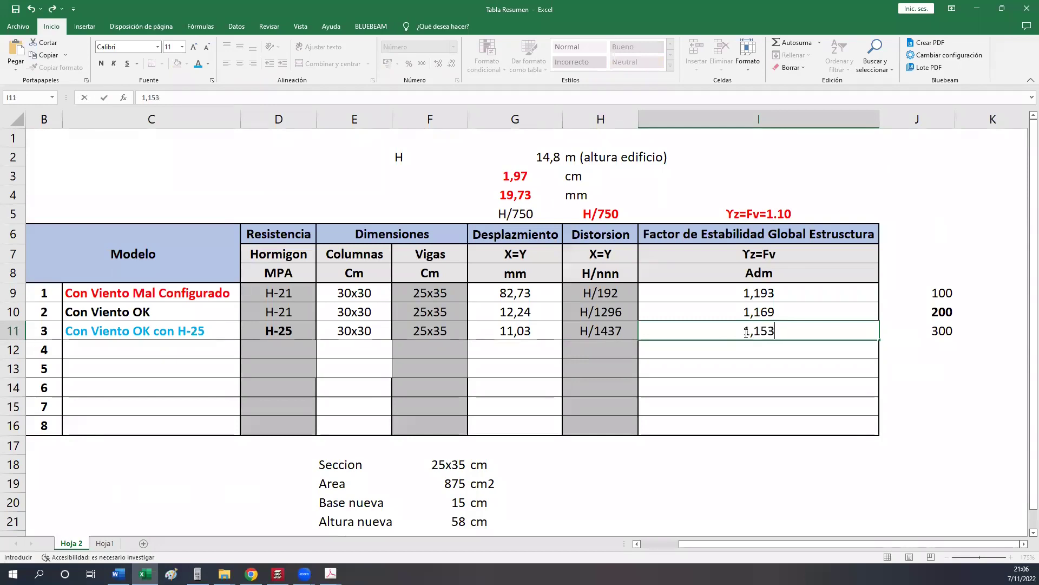
key(Return)
key(Up)
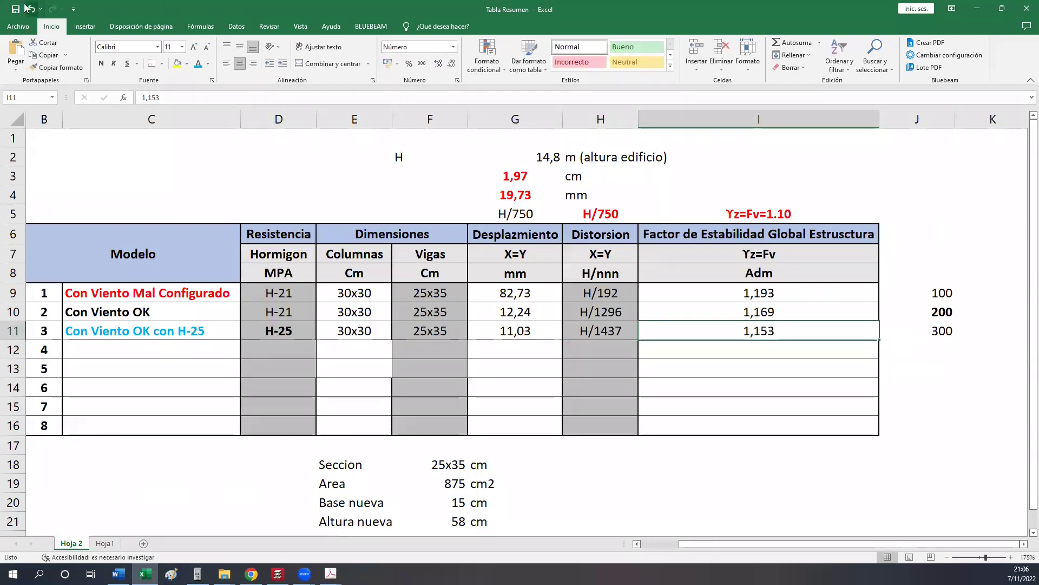
Review the H-25 model's row in the summary table, from its name and concrete strength through to its stability factor.
click(250, 330)
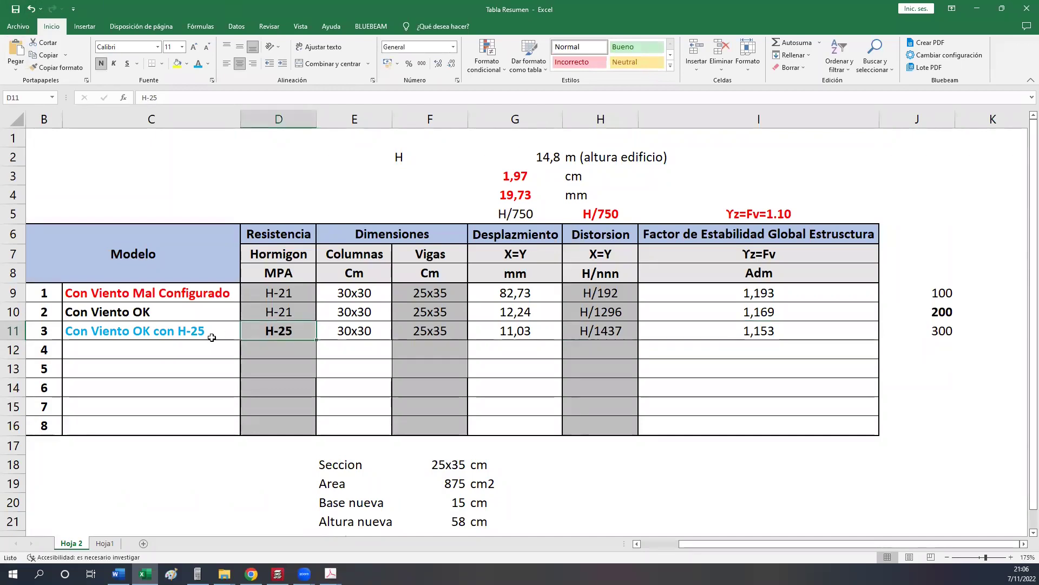
click(212, 336)
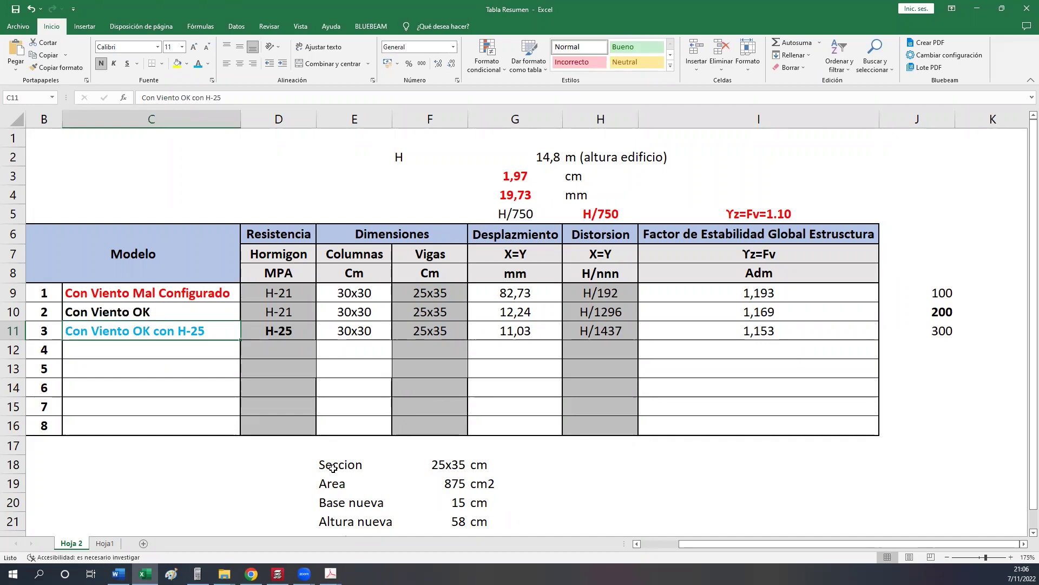
key(Right)
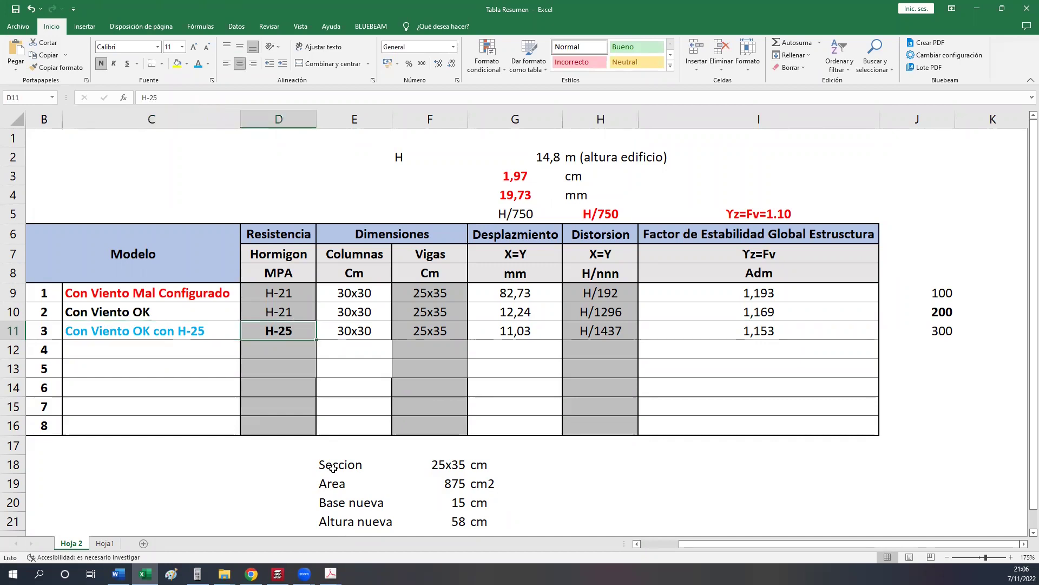
key(Right)
key(Right)
key(Right)
key(Right)
key(Right)
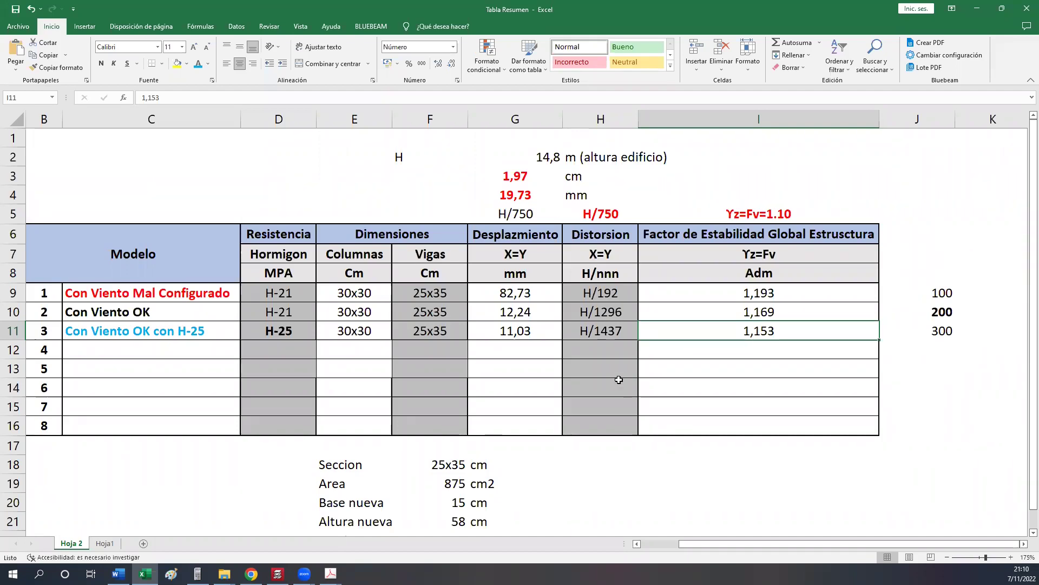
click(303, 333)
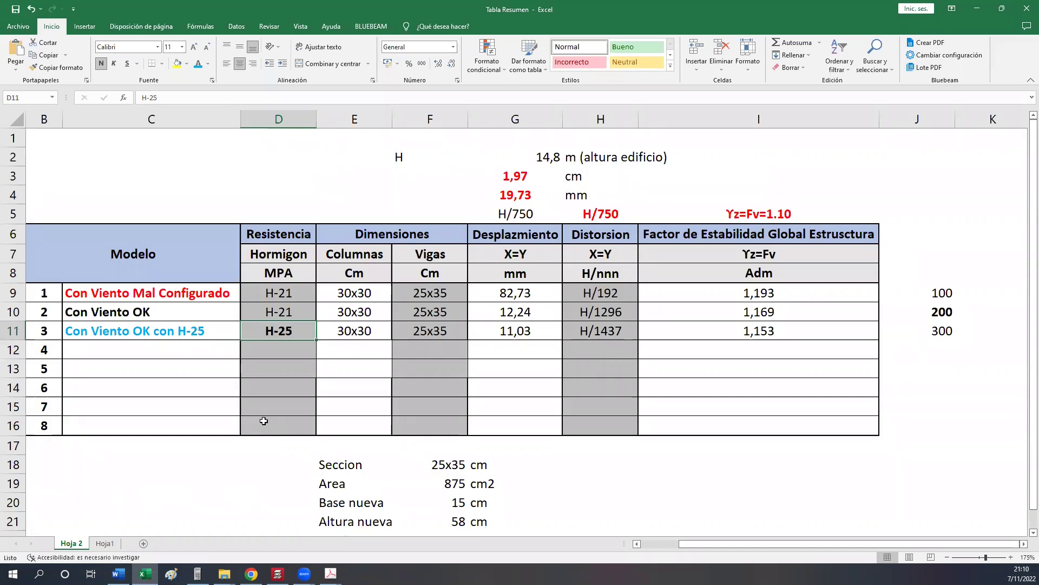
Name the fourth model in C12 "Con Viento OK Col 35x35".
click(133, 352)
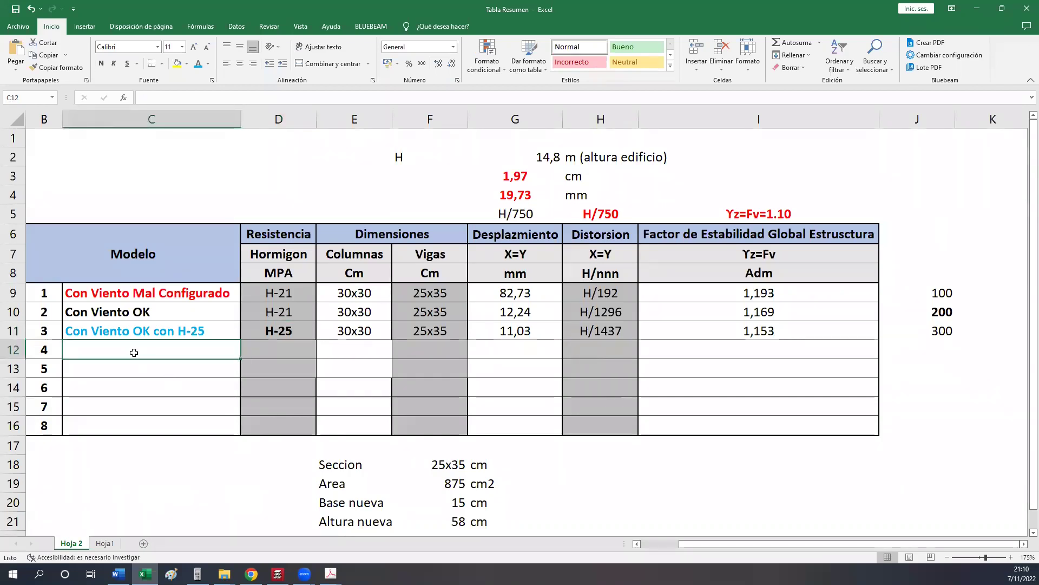
text(Con Viento )
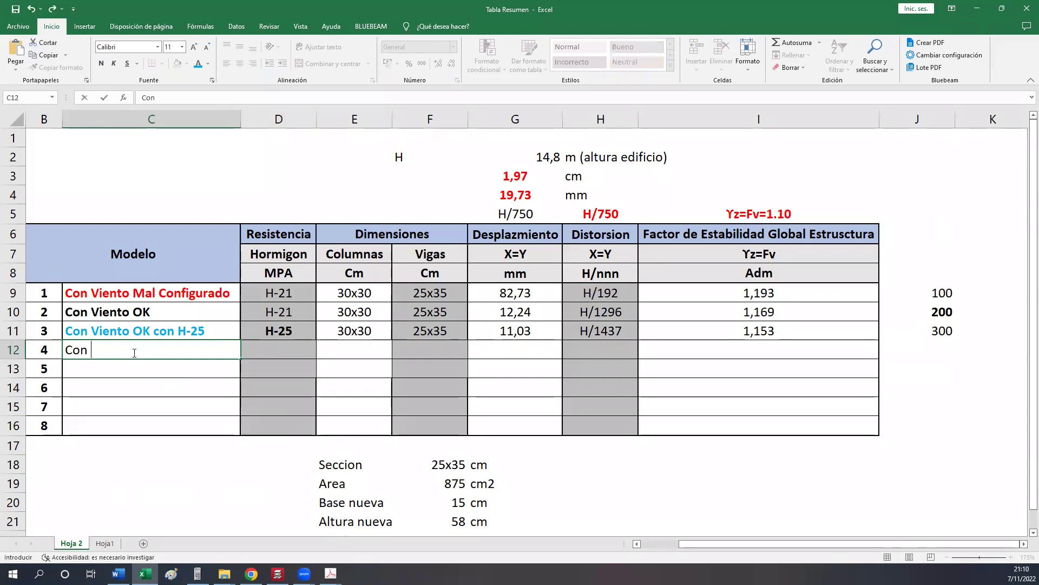
text(OK)
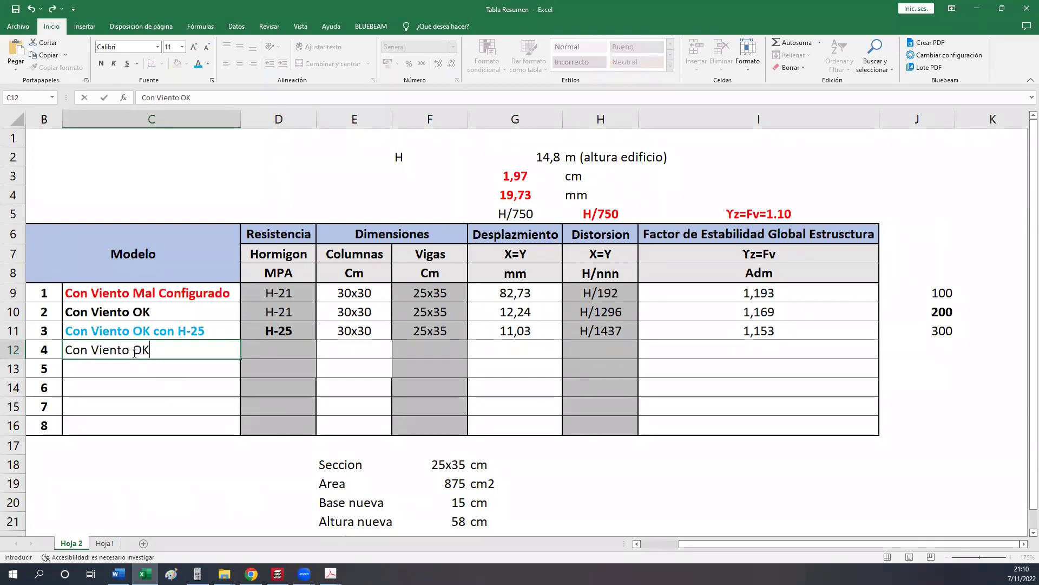
text( Co)
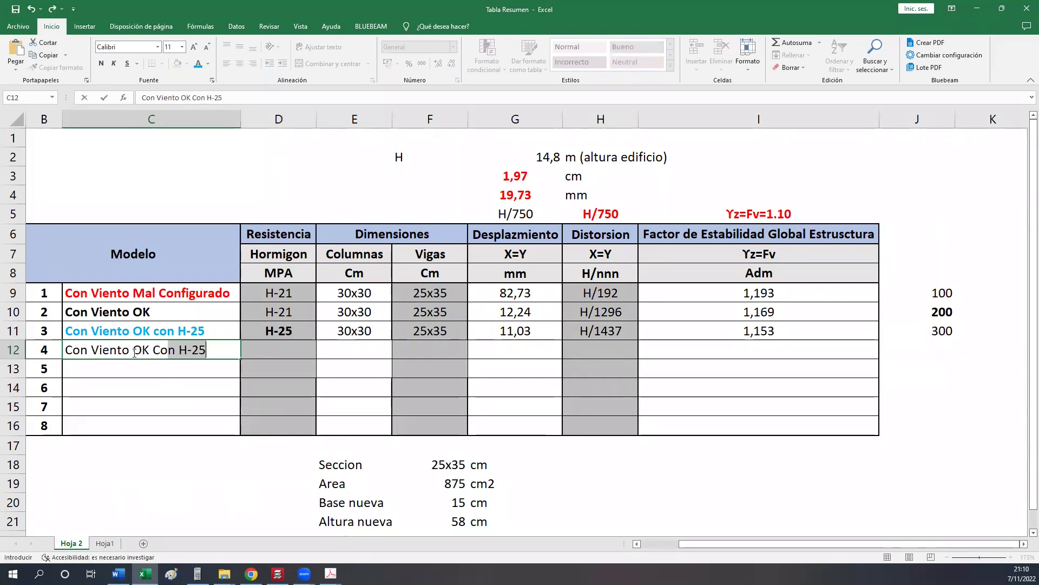
text(l 35x35)
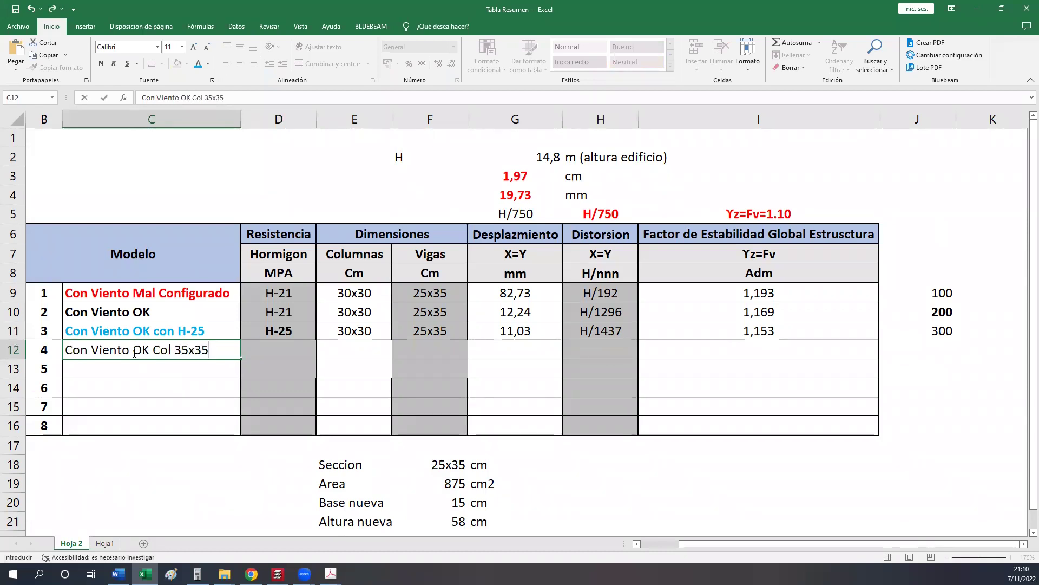
key(Return)
Fill in the fourth model's data with H-21 concrete in D12, 35x35 columns in E12 and 25x35 beams in F12.
key(Right)
key(Up)
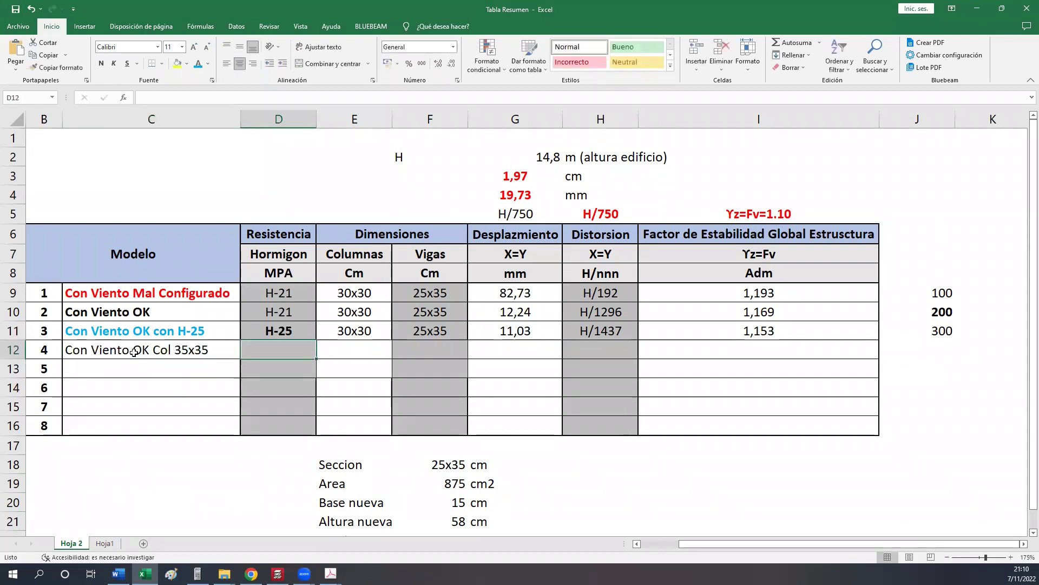
text(H-21)
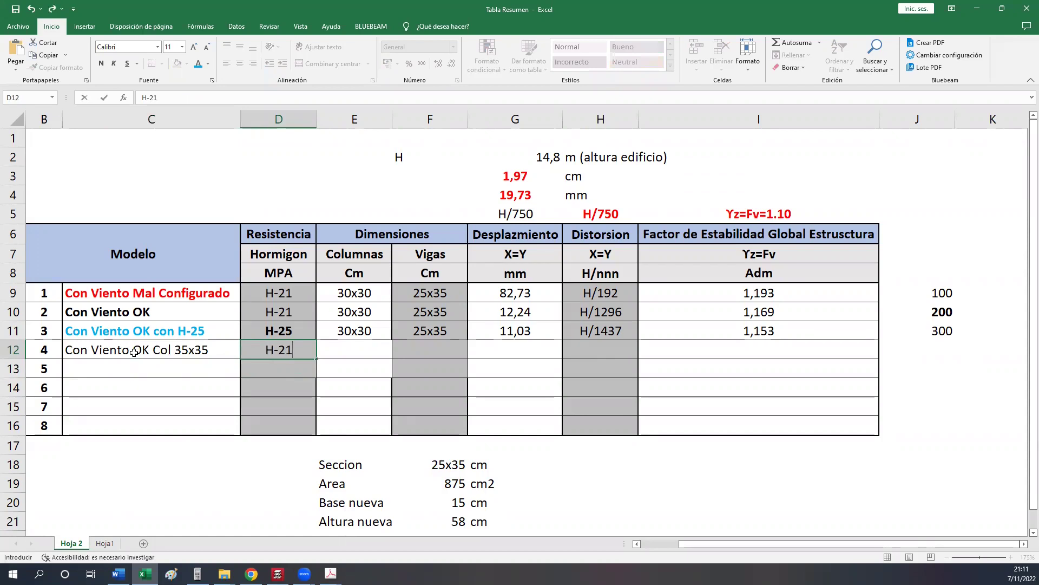
key(Tab)
text(35x35)
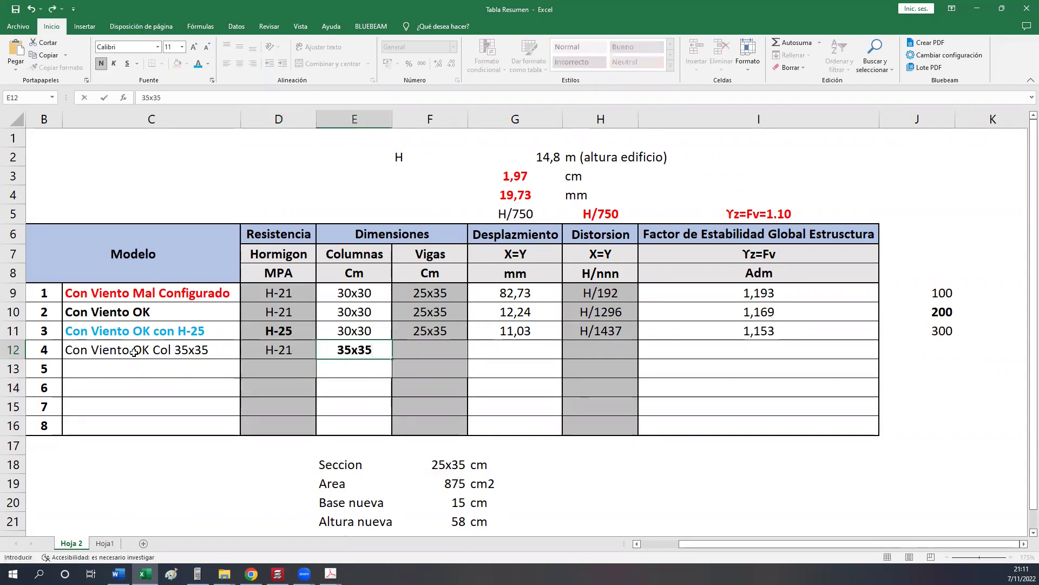
key(Tab)
text(25x35)
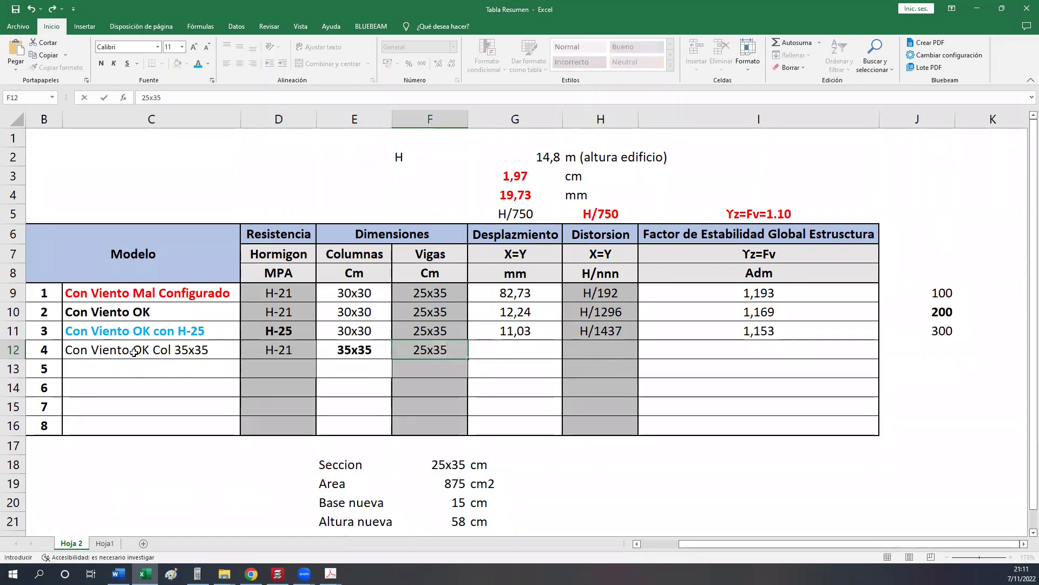
key(Tab)
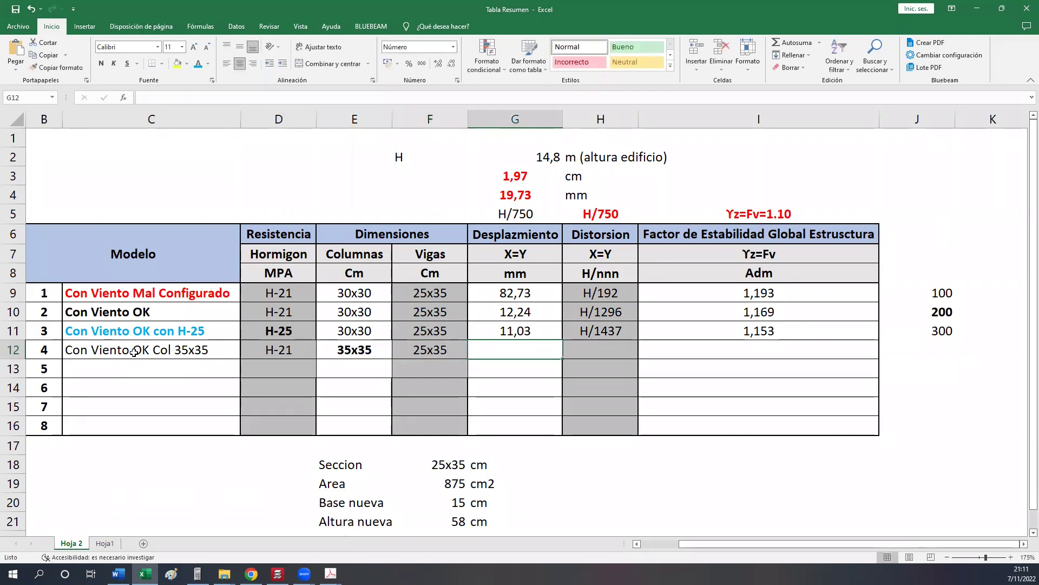
Save the workbook and make the fourth model's name in C12 bold.
click(16, 12)
click(132, 352)
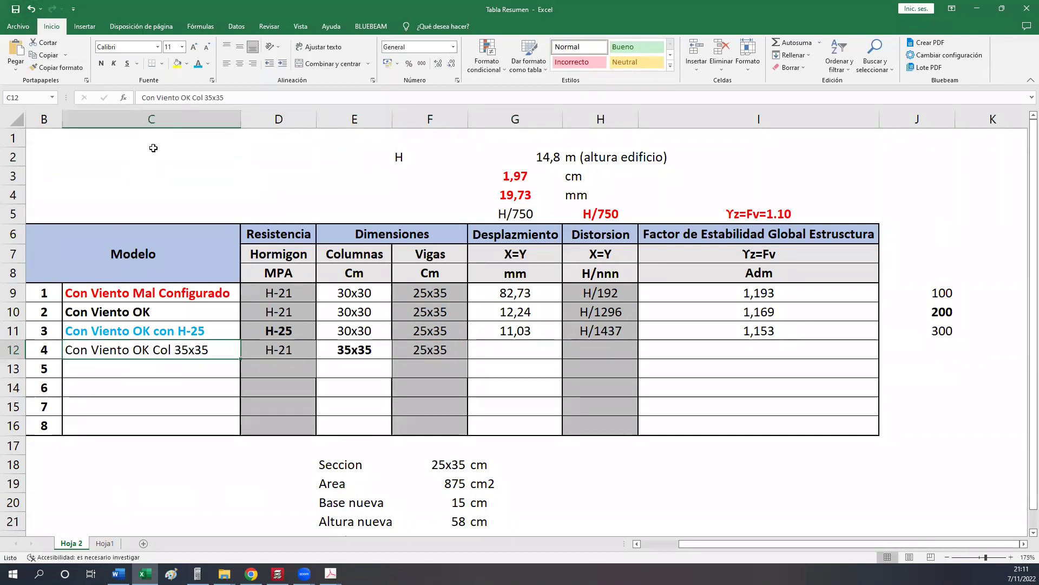
click(101, 64)
click(135, 397)
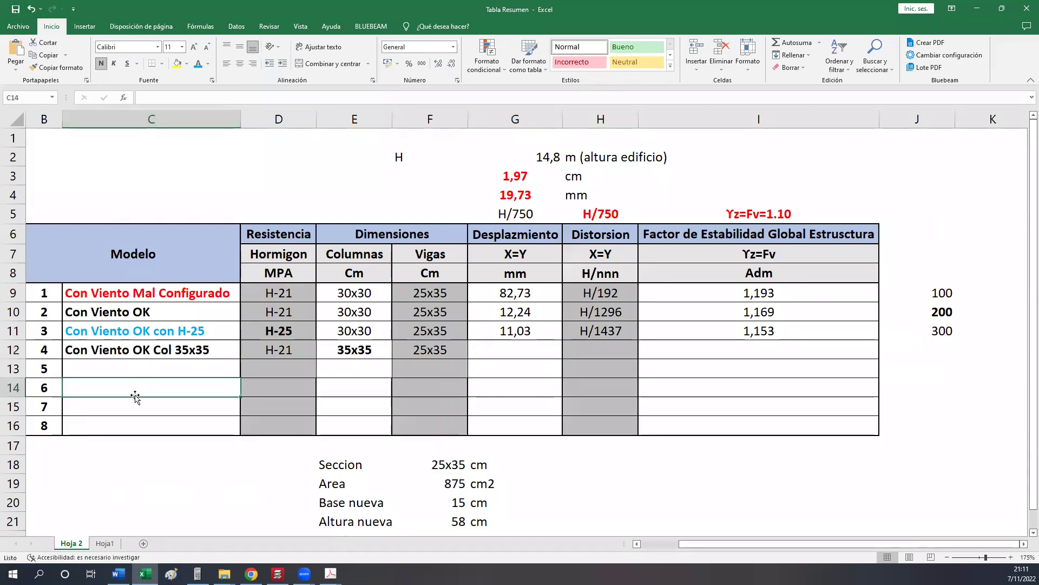
click(198, 331)
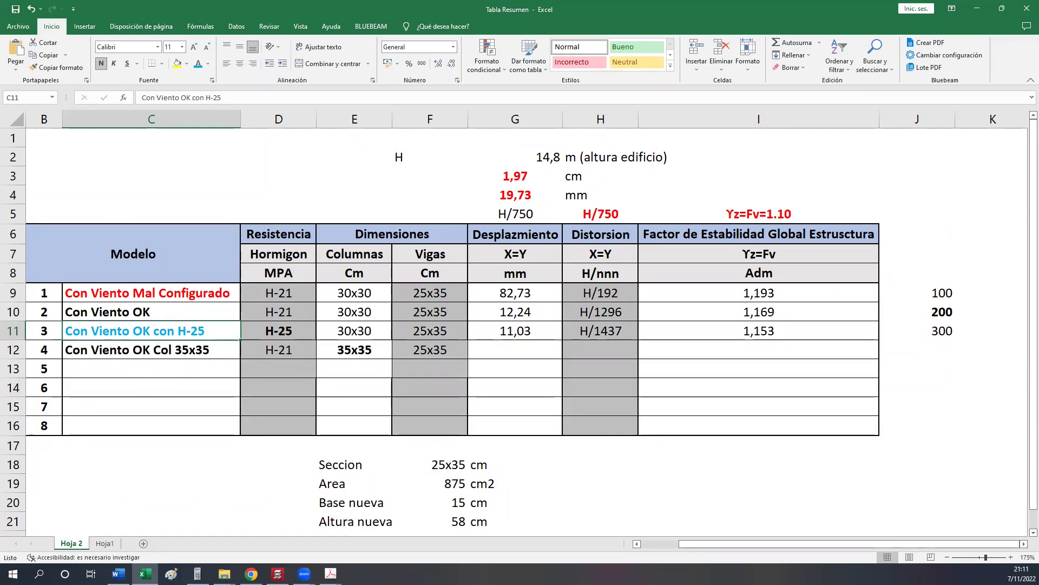
Switch to CYPECAD and close the global stability analysis report to return to the Tanque 300 model.
click(278, 574)
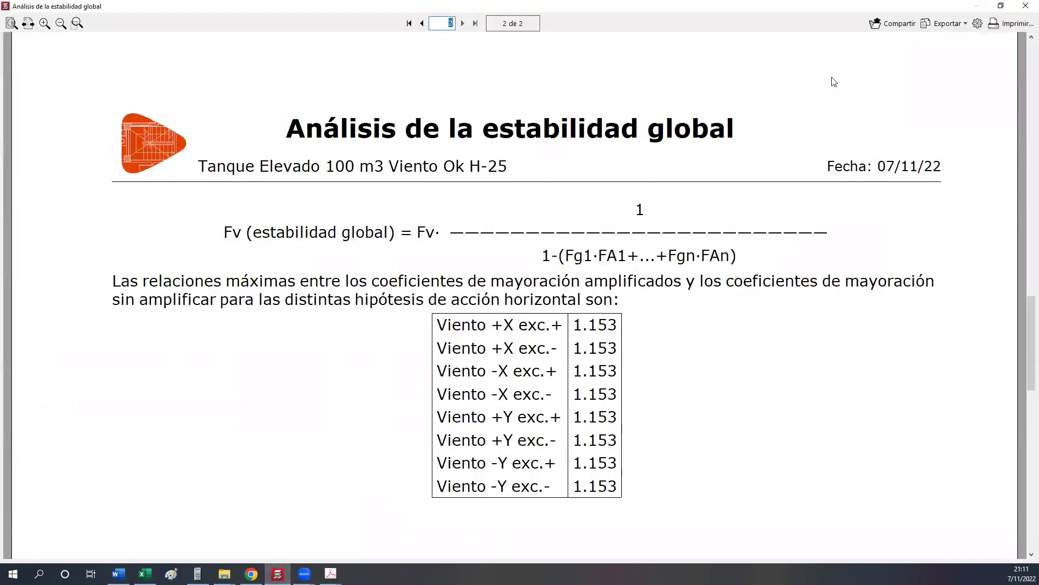
click(1025, 6)
key(Escape)
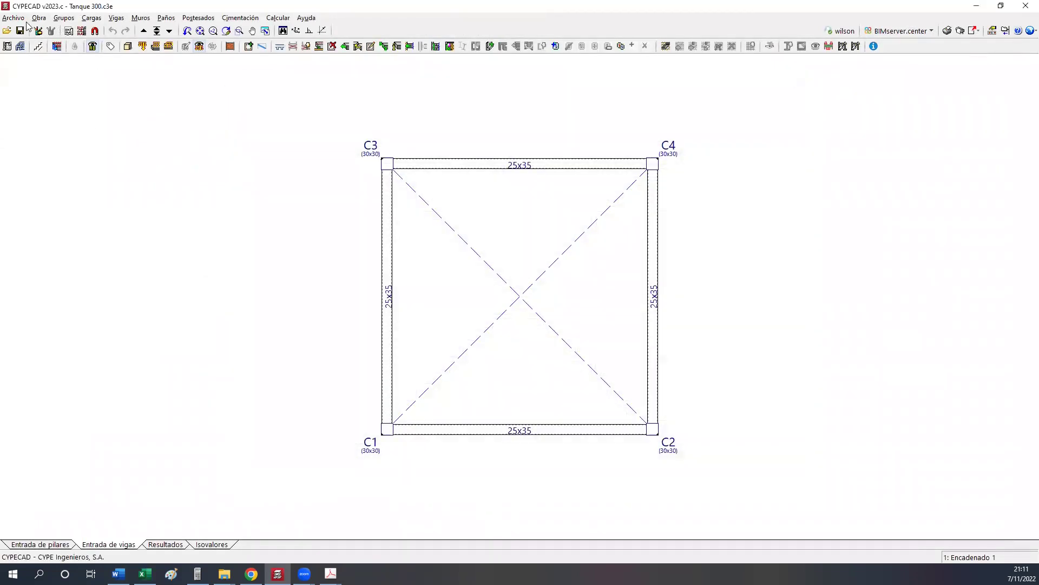
Copy the Tanque 300 project as Tanque 400 in the same folder, and open the copy.
click(7, 30)
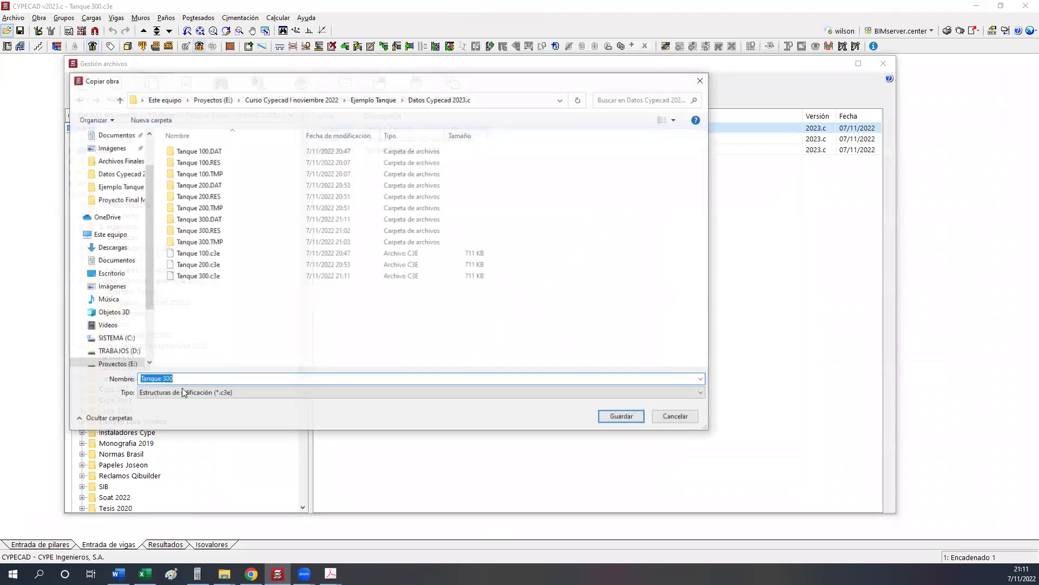
click(164, 379)
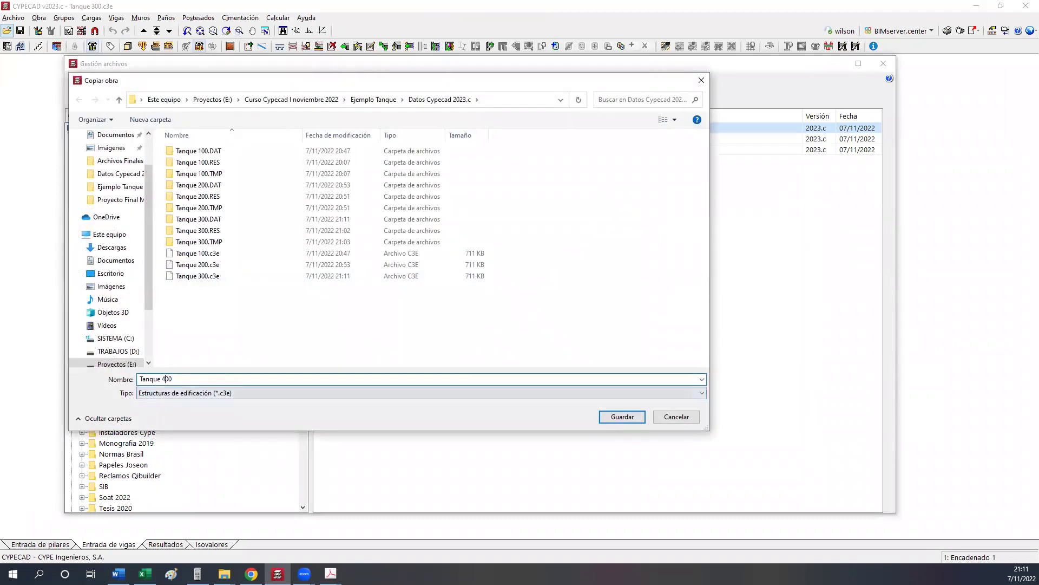
key(BackSpace)
text(4)
click(610, 421)
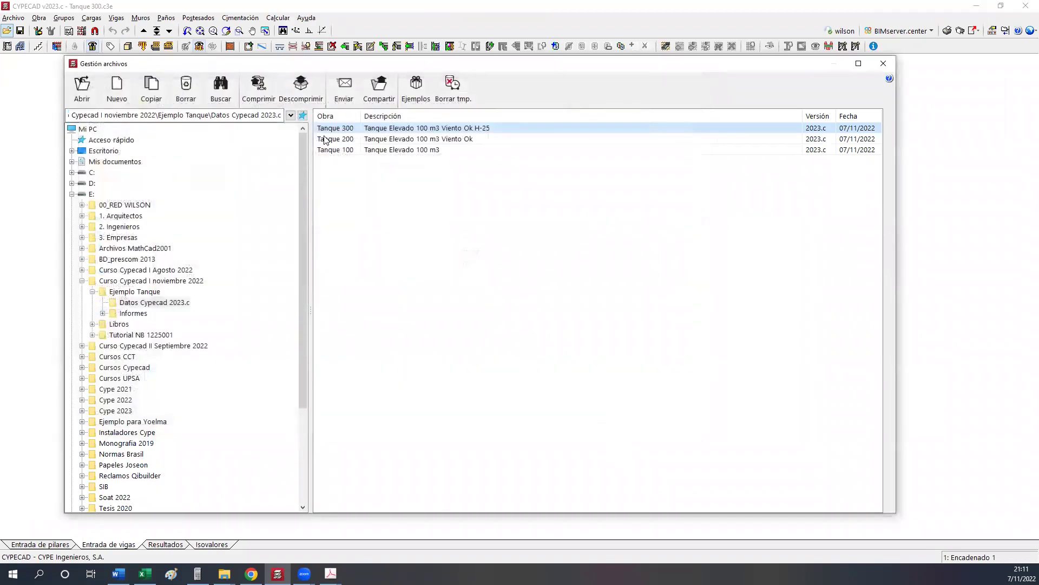
double_click(338, 128)
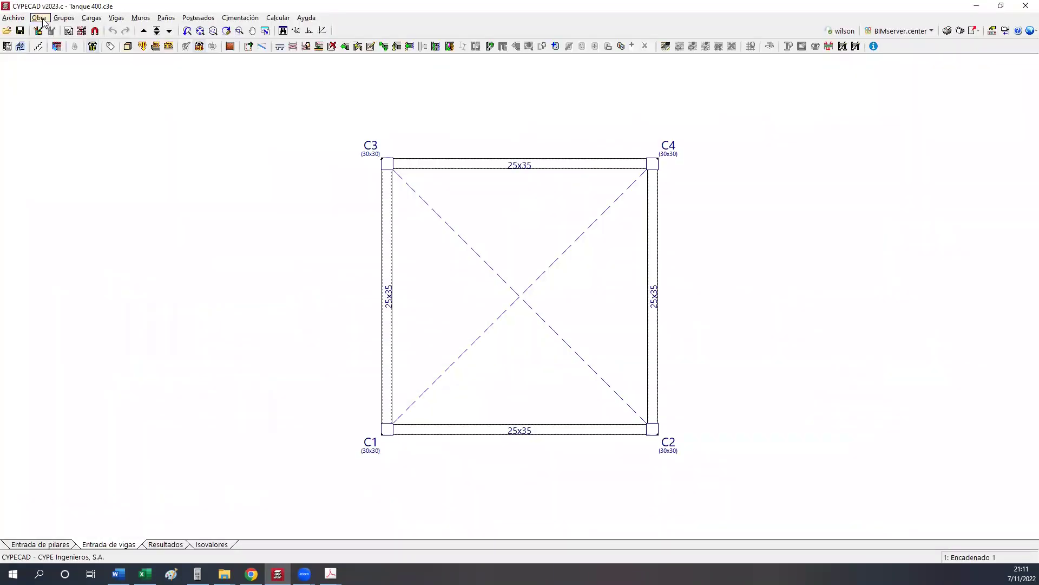
Open the general data of Tanque 400 and change its description to "Tanque Elevado 100 m3 Viento Ok Col 35x35".
click(39, 18)
click(82, 30)
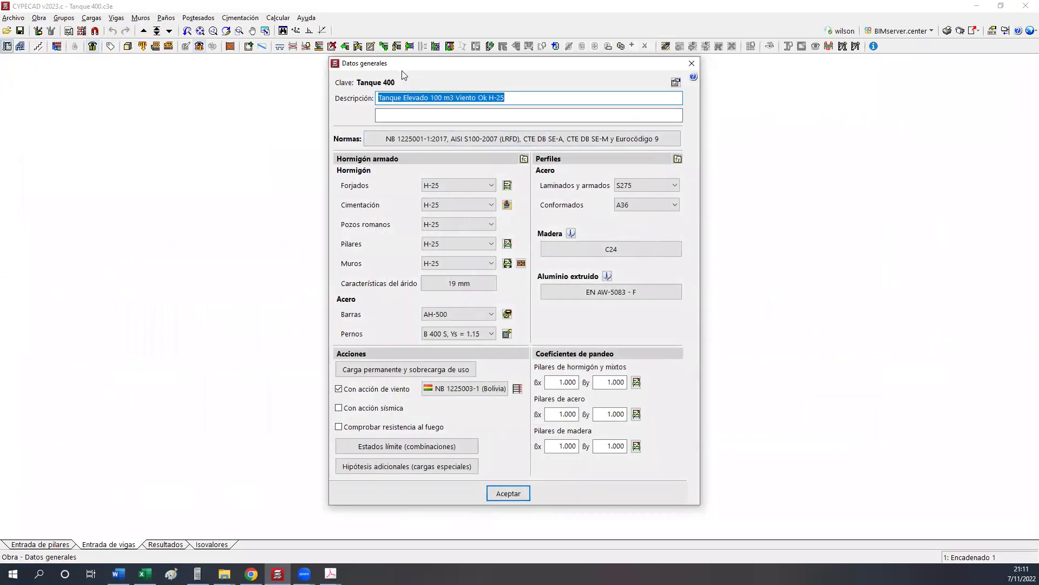
drag(401, 70, 103, 74)
click(222, 102)
text(Col )
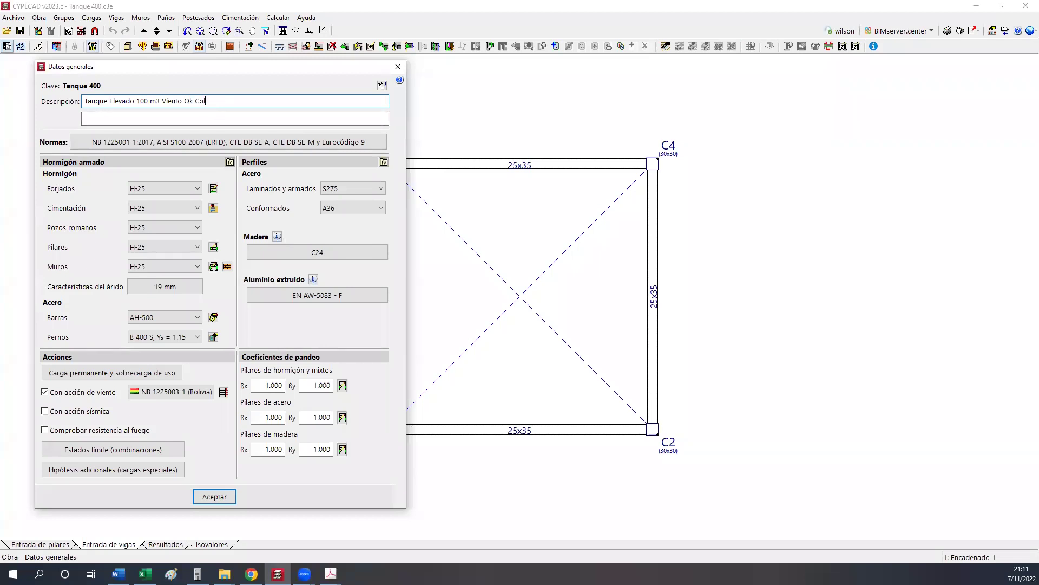
text(35x35)
Set the concrete to H-21 for Forjados, Cimentación, Pozos romanos, Pilares and Muros.
click(162, 188)
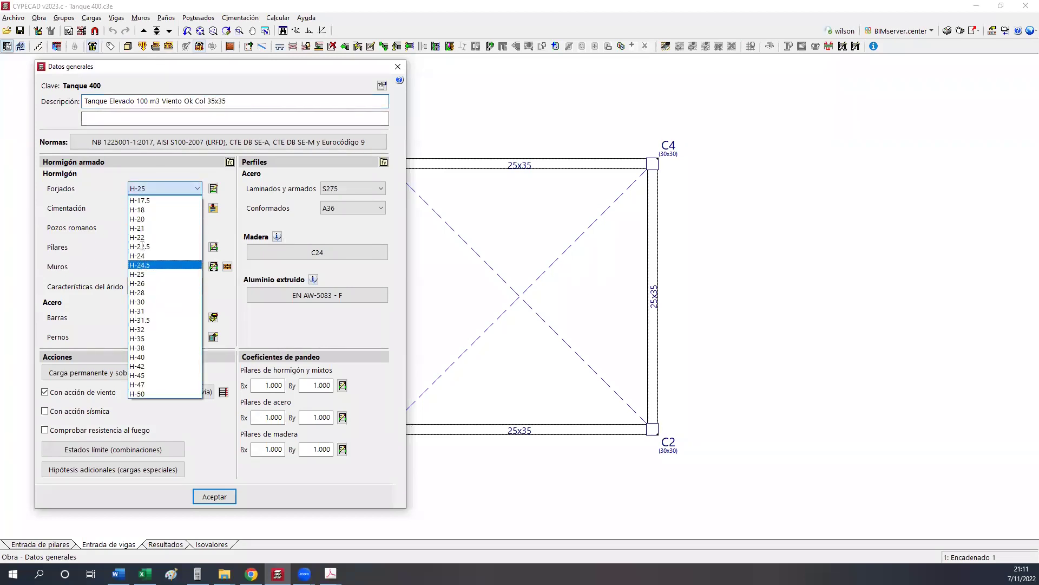
click(141, 228)
click(46, 334)
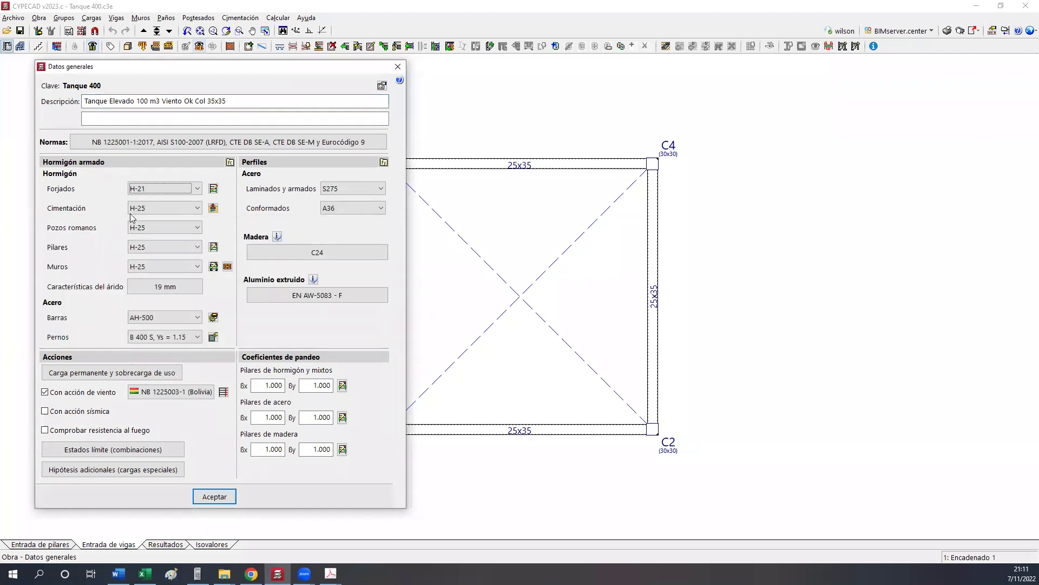
click(133, 210)
click(138, 247)
click(152, 228)
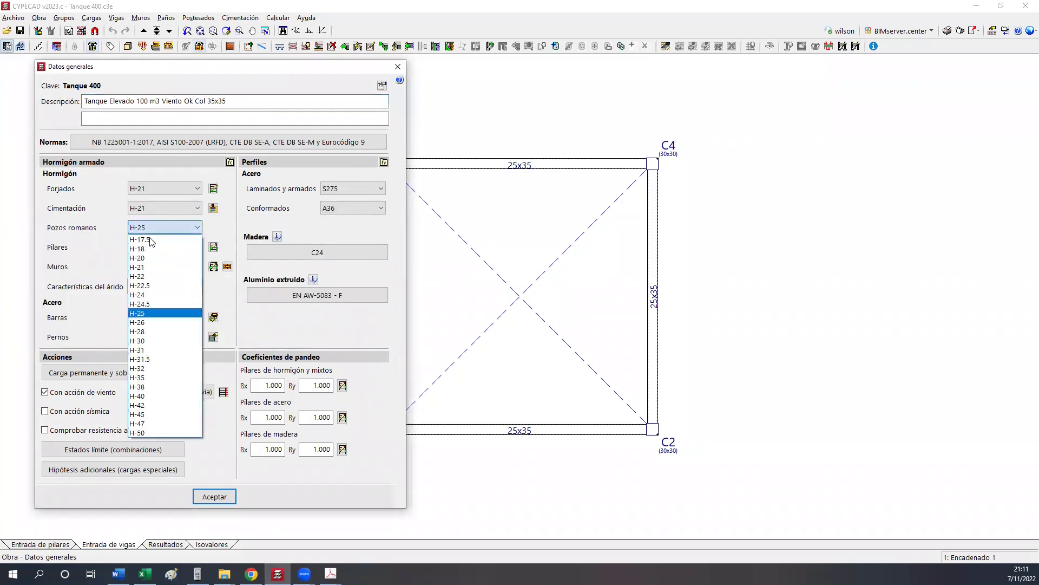
click(151, 269)
click(157, 247)
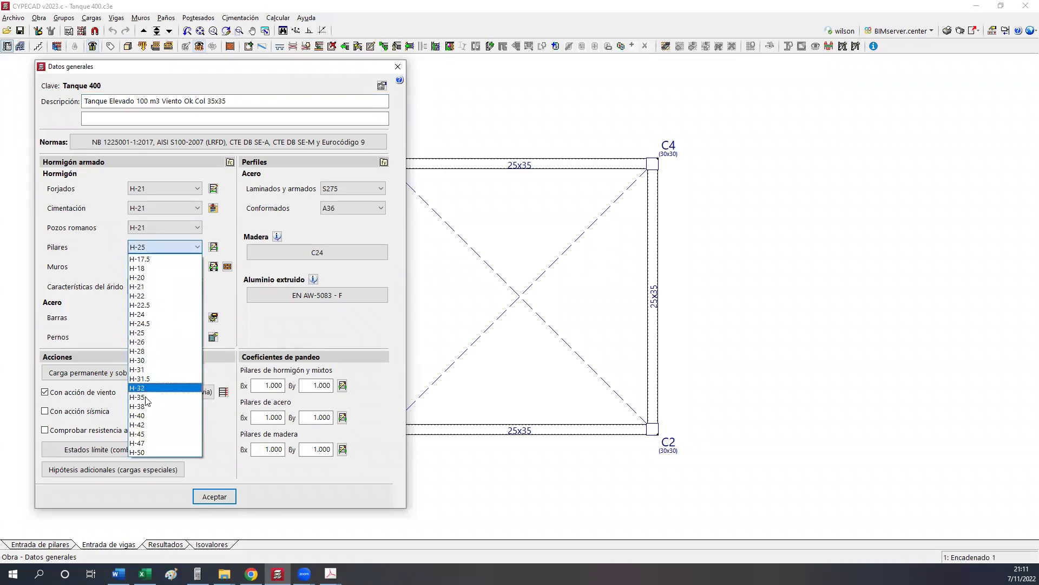
click(139, 286)
click(141, 266)
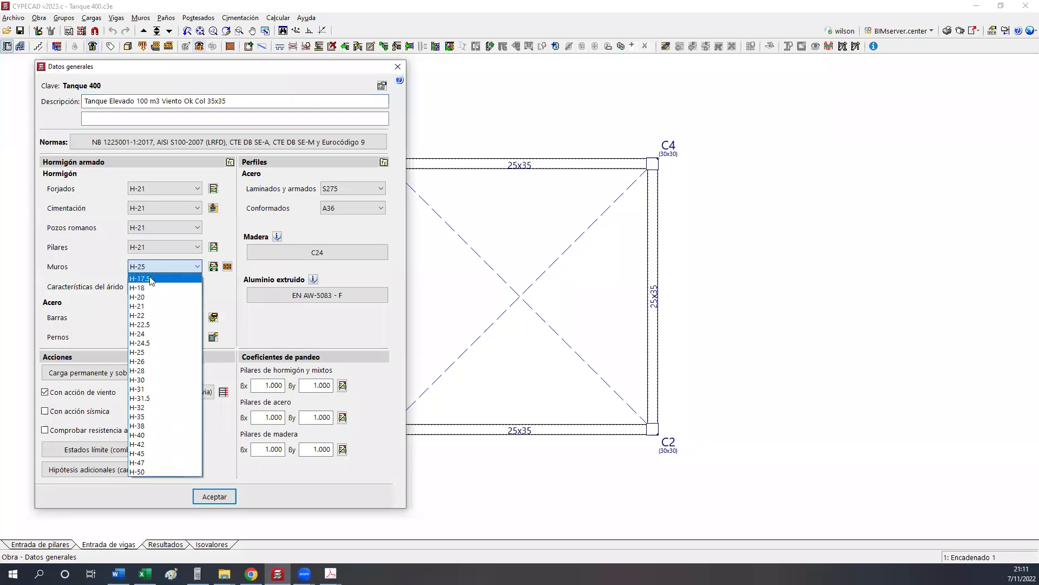
click(155, 324)
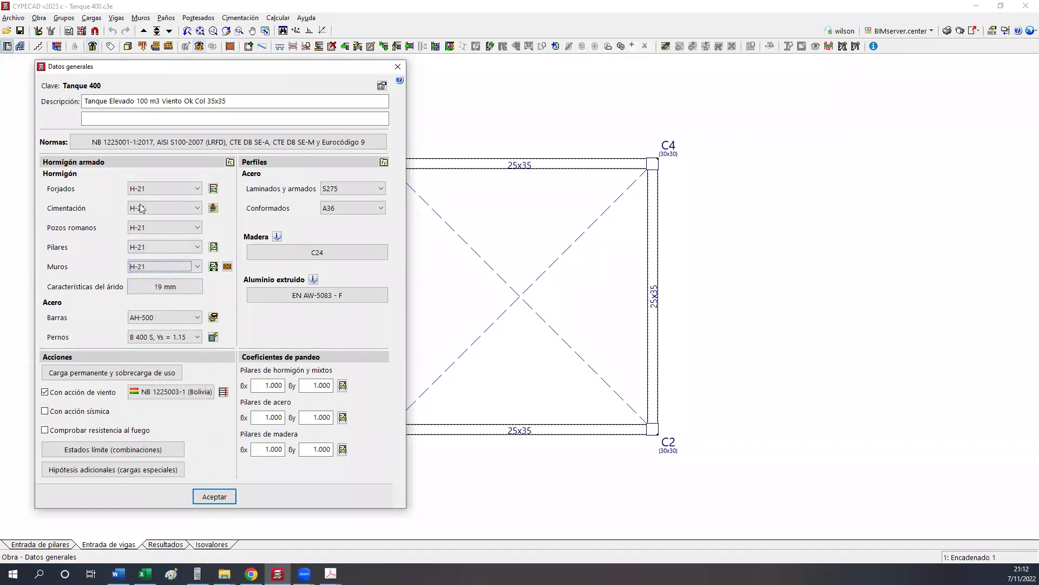
click(143, 265)
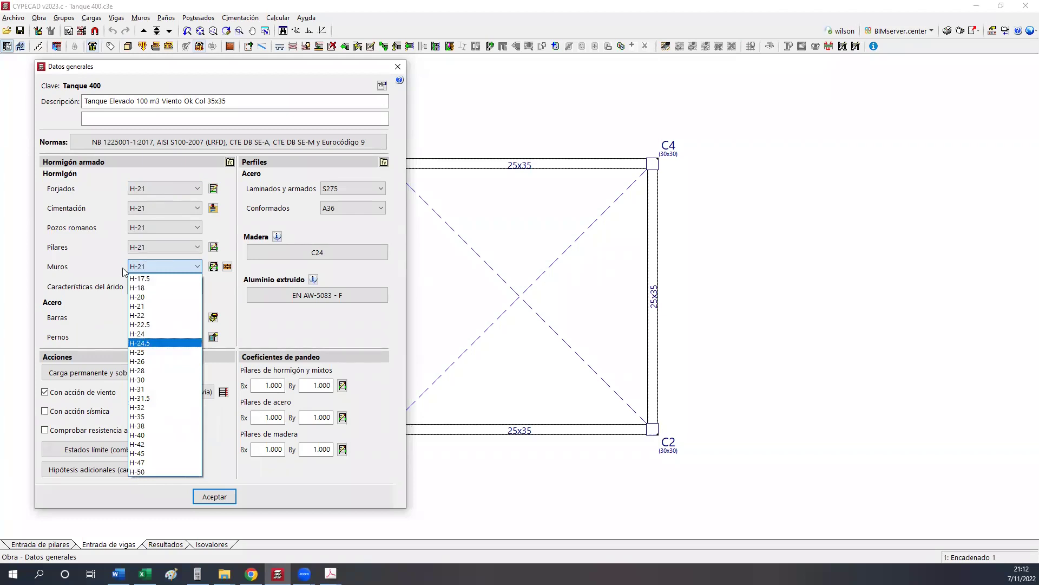
click(123, 250)
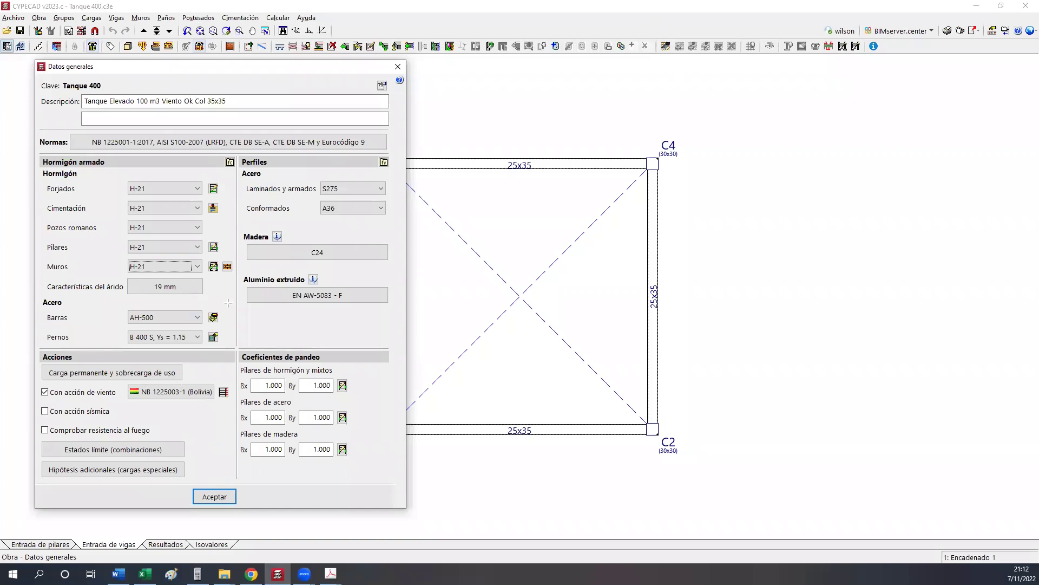
Open the user concrete library from the reinforced concrete data and start a new concrete entry.
drag(238, 124, 230, 159)
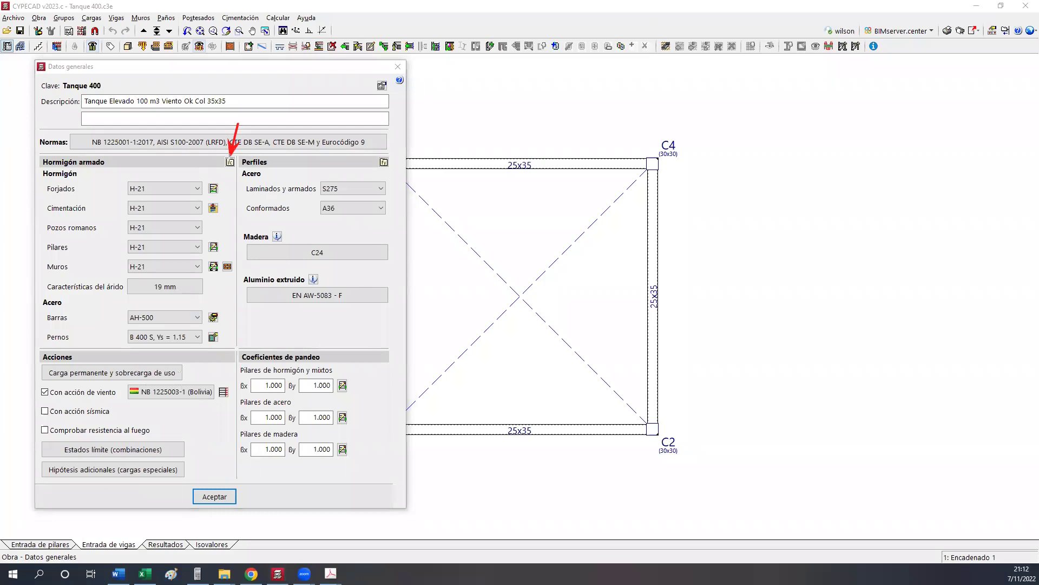
click(229, 162)
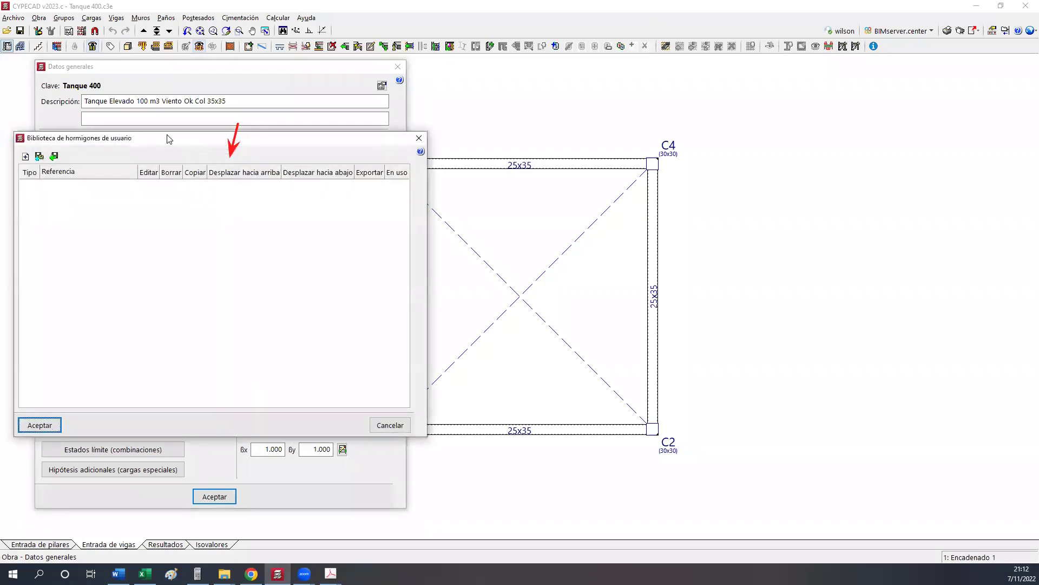
drag(172, 143, 400, 149)
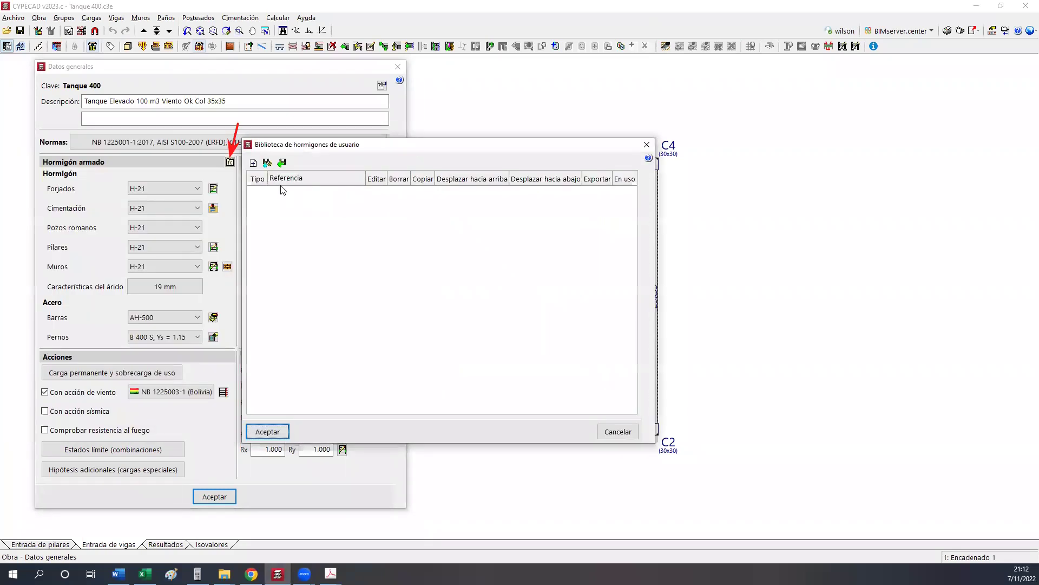
click(253, 163)
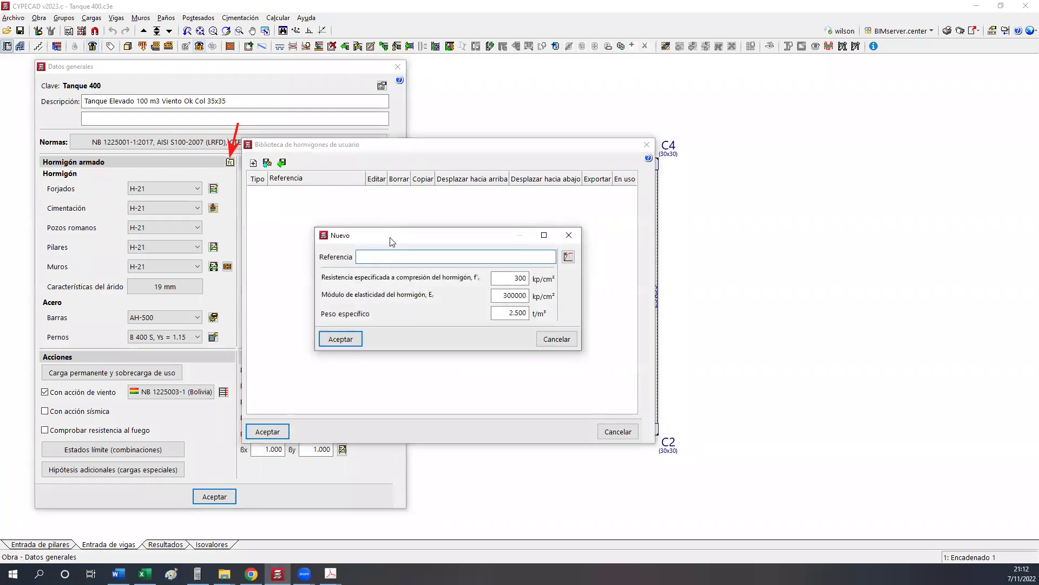
drag(392, 242, 321, 201)
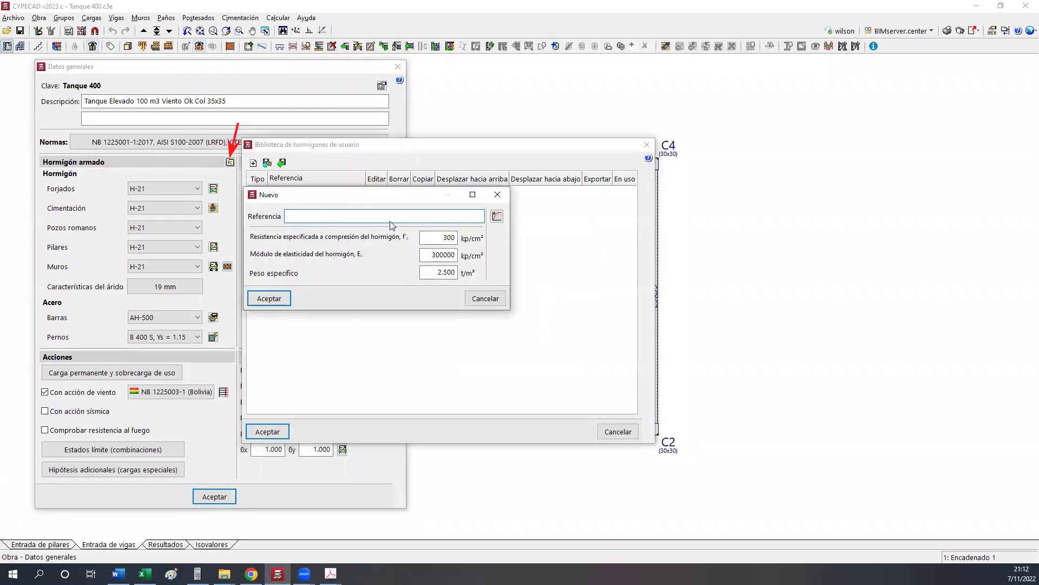
Examine the new concrete's reference, compressive strength, elastic modulus and specific weight fields, and close the entry without creating it.
double_click(445, 239)
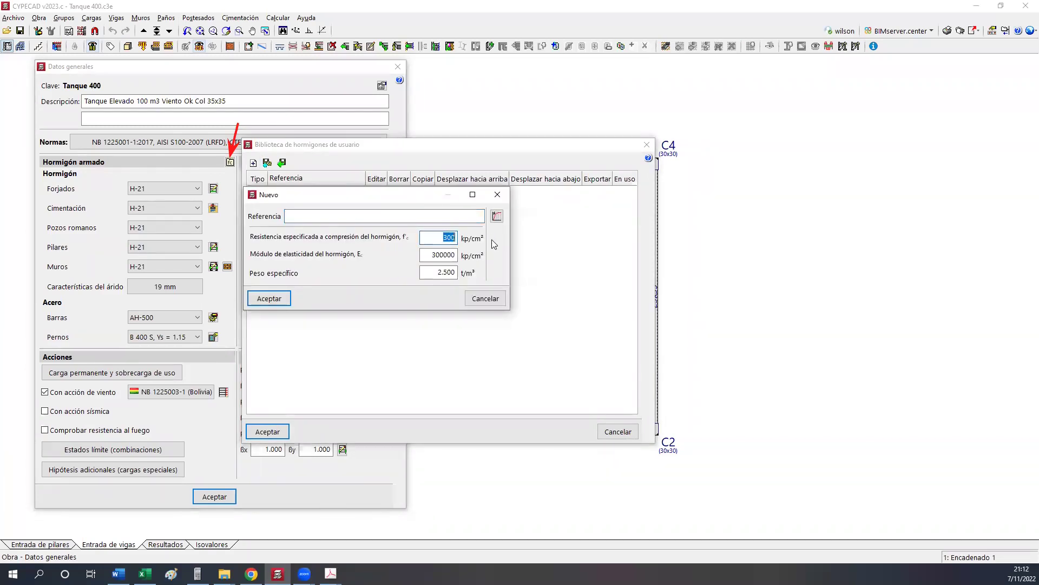
double_click(423, 254)
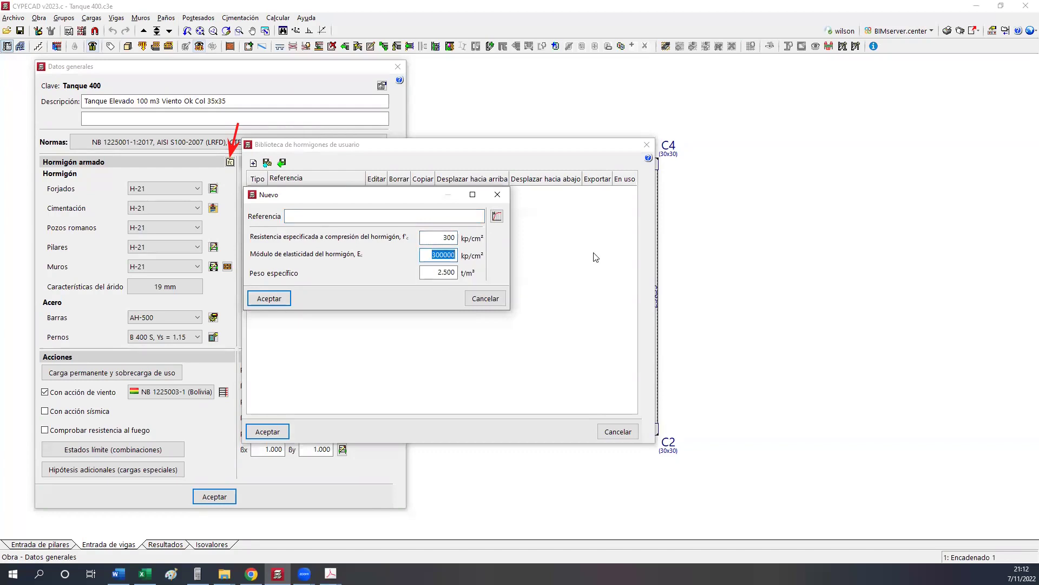
key(Tab)
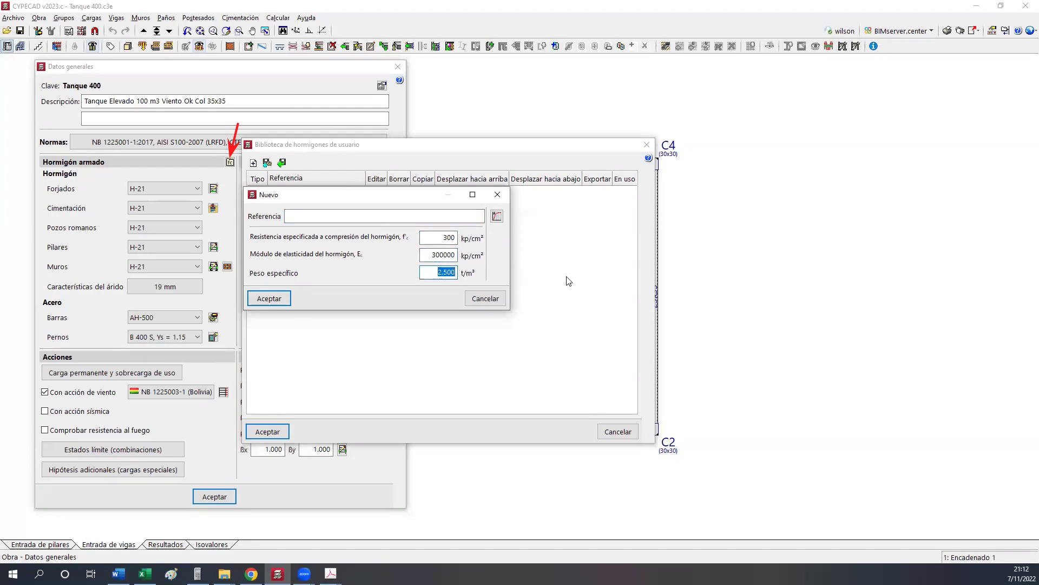
click(294, 217)
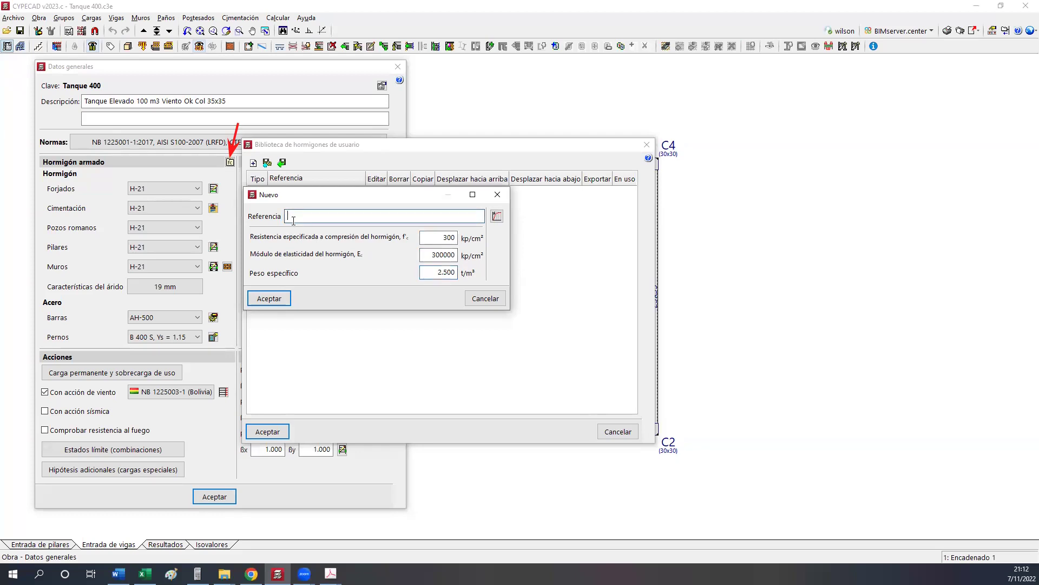
key(Tab)
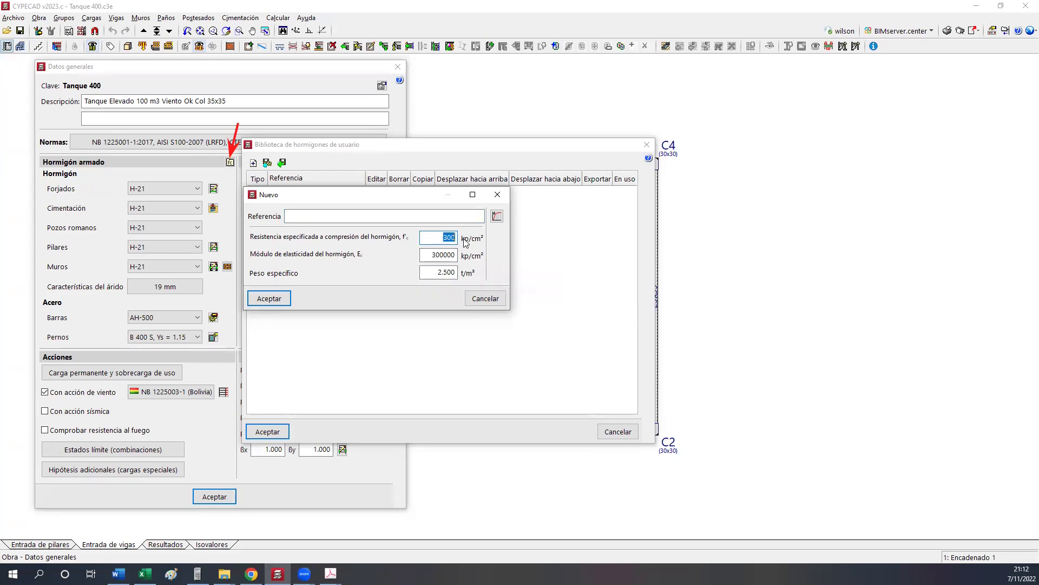
click(433, 238)
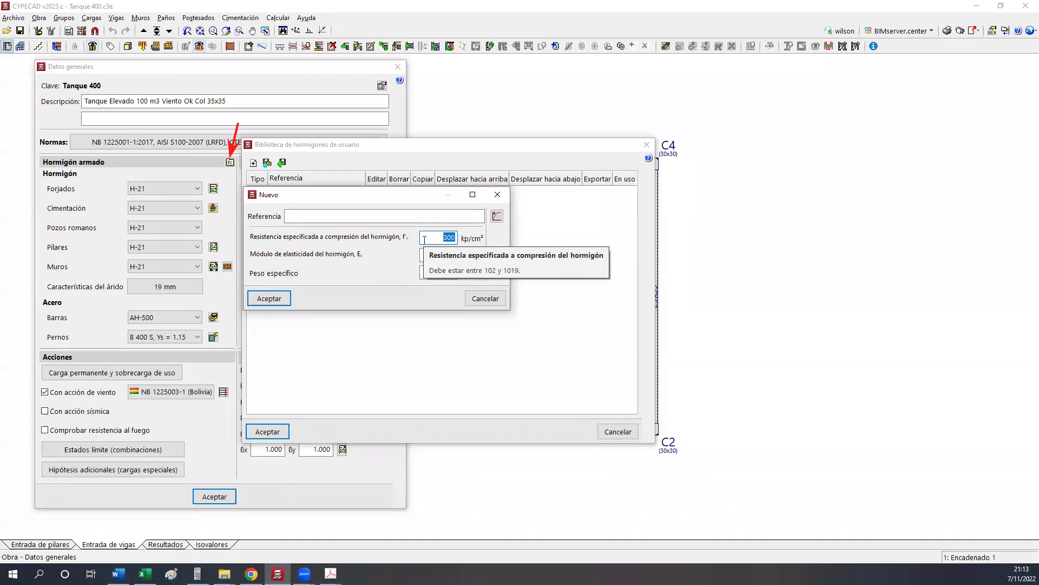
click(291, 217)
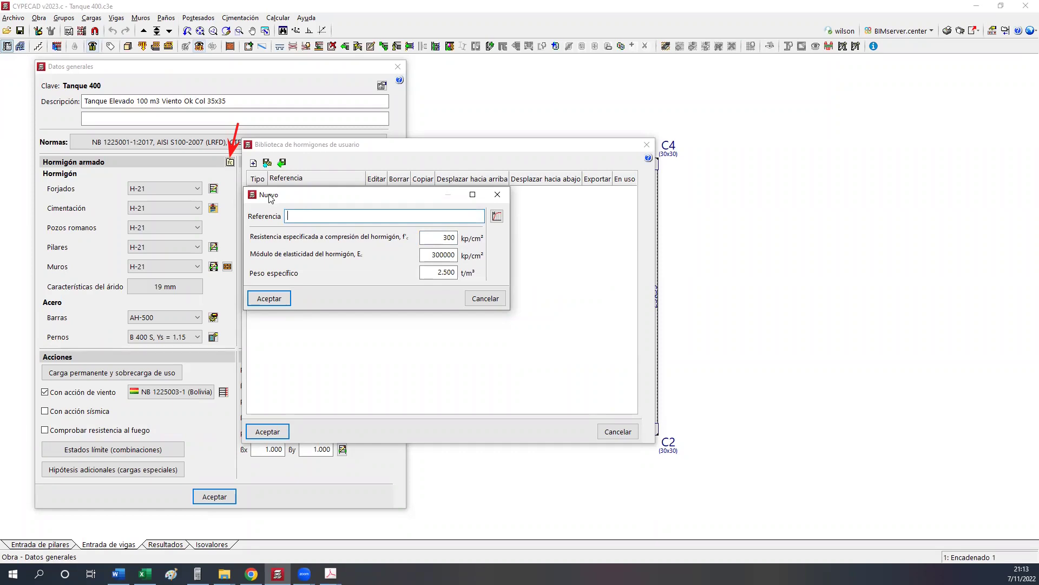
drag(271, 198, 276, 198)
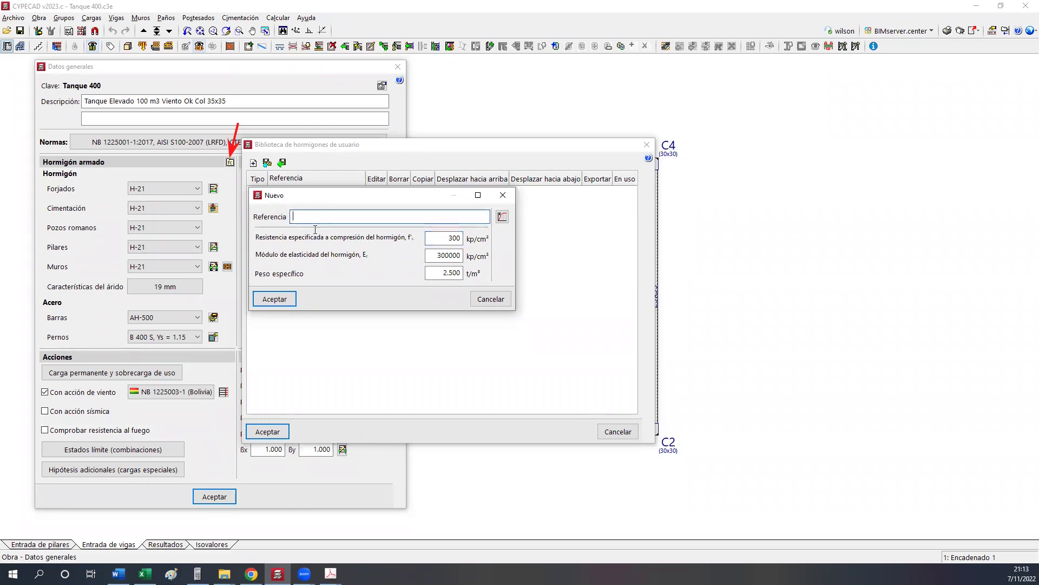
double_click(442, 238)
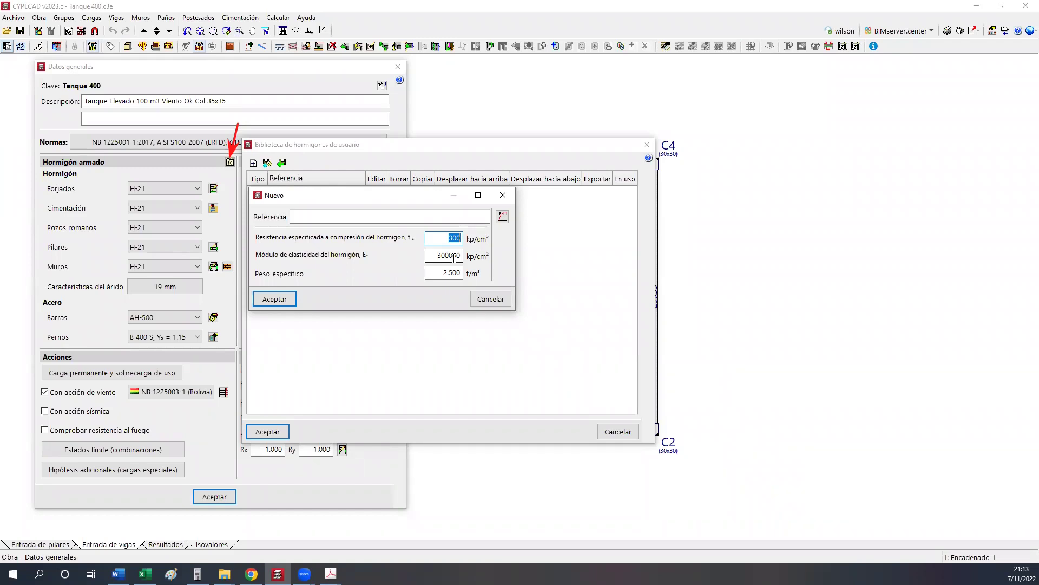
double_click(436, 256)
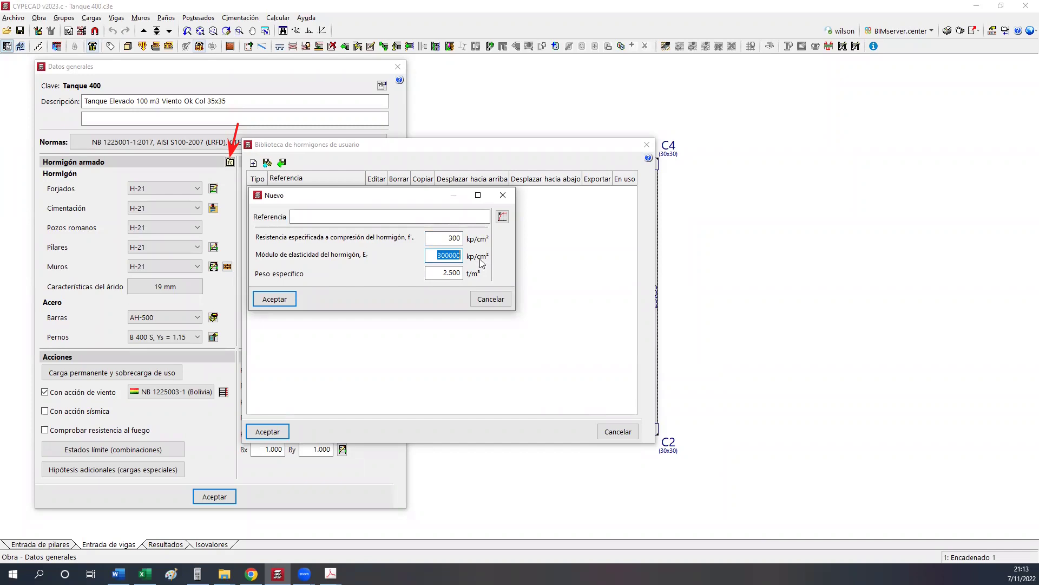
key(Tab)
click(438, 236)
double_click(438, 236)
key(Tab)
key(Tab)
key(shift+Tab)
key(shift+Tab)
key(Tab)
key(shift+Tab)
drag(428, 238, 497, 241)
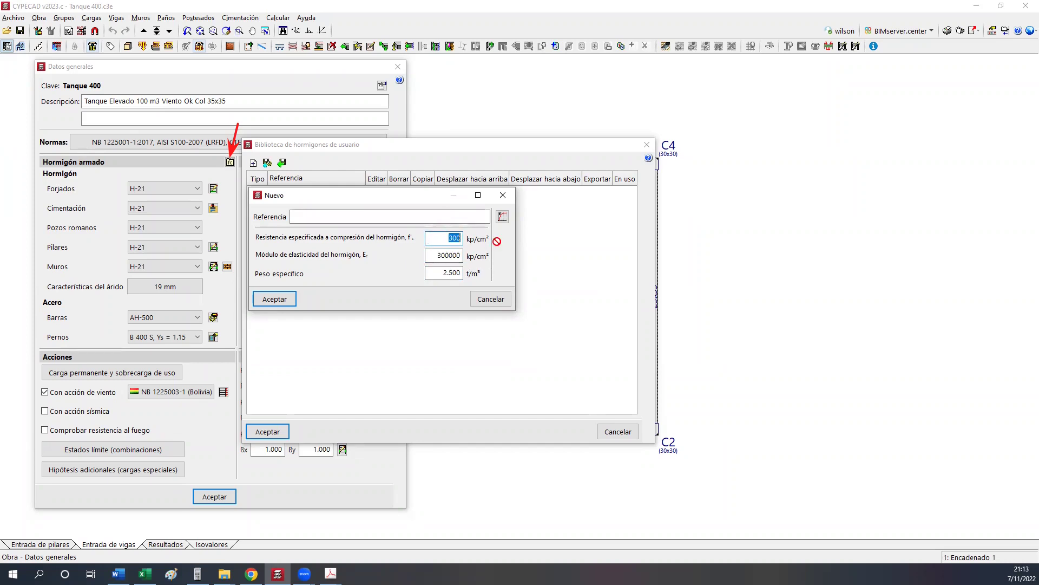
double_click(437, 255)
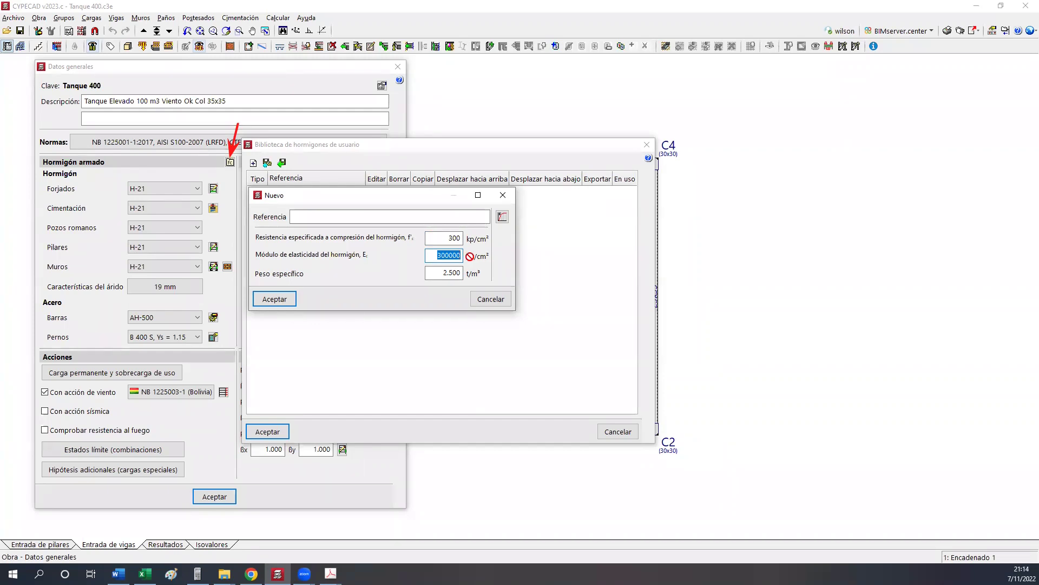
double_click(445, 256)
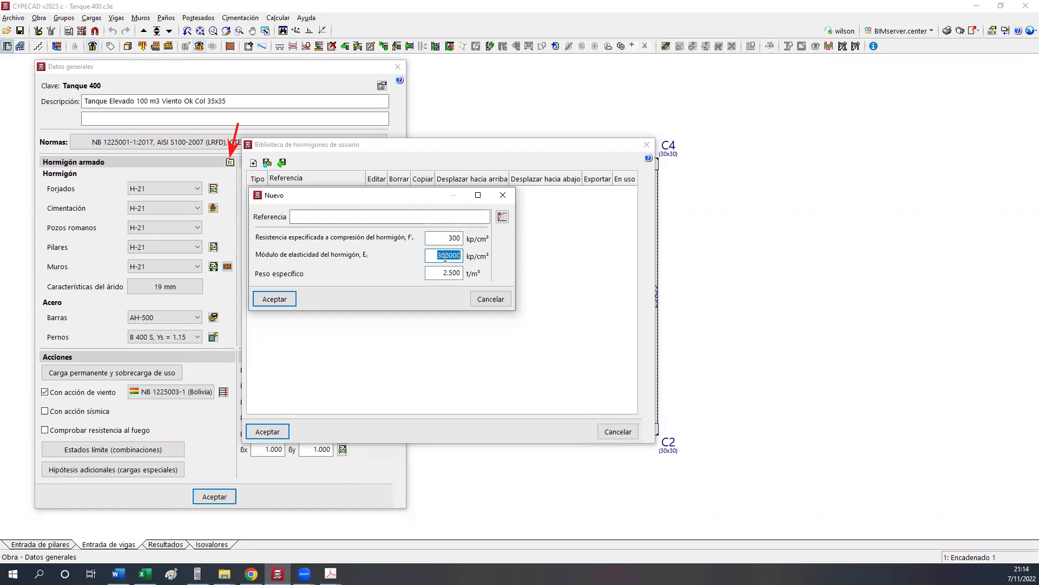
key(Tab)
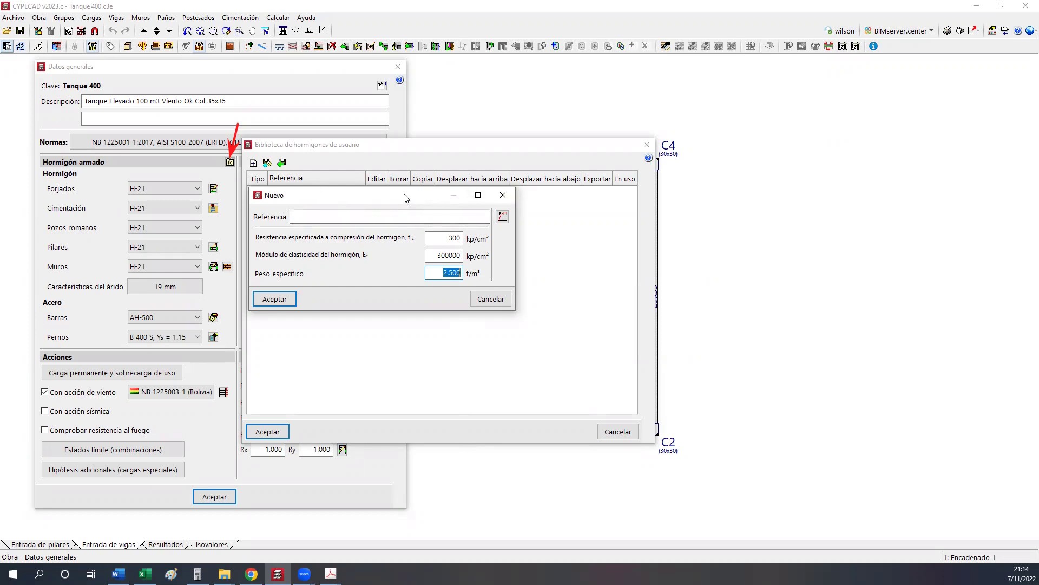
drag(407, 199, 406, 198)
click(452, 238)
click(427, 256)
double_click(428, 256)
key(Tab)
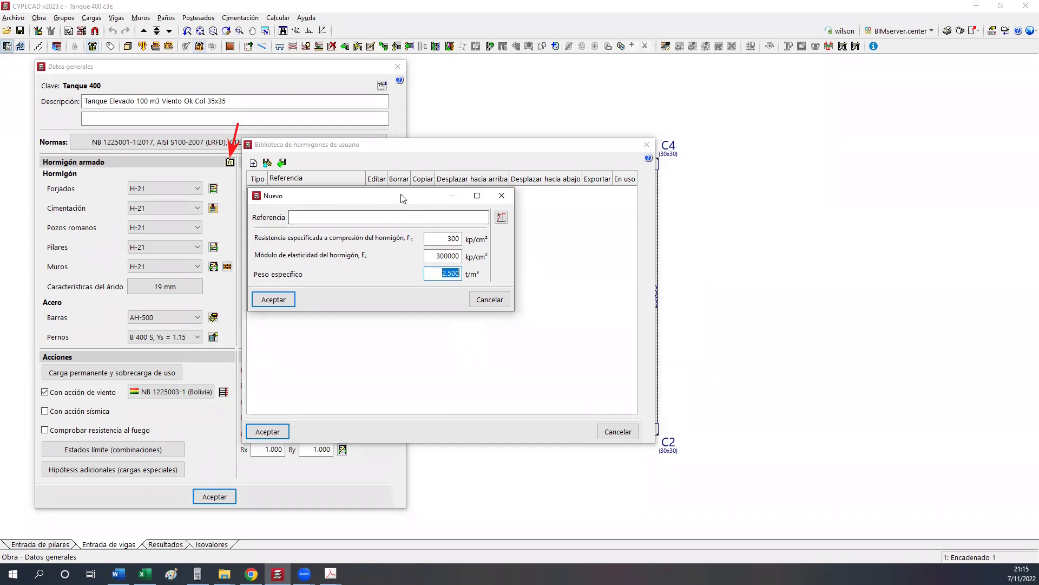
drag(401, 195, 401, 192)
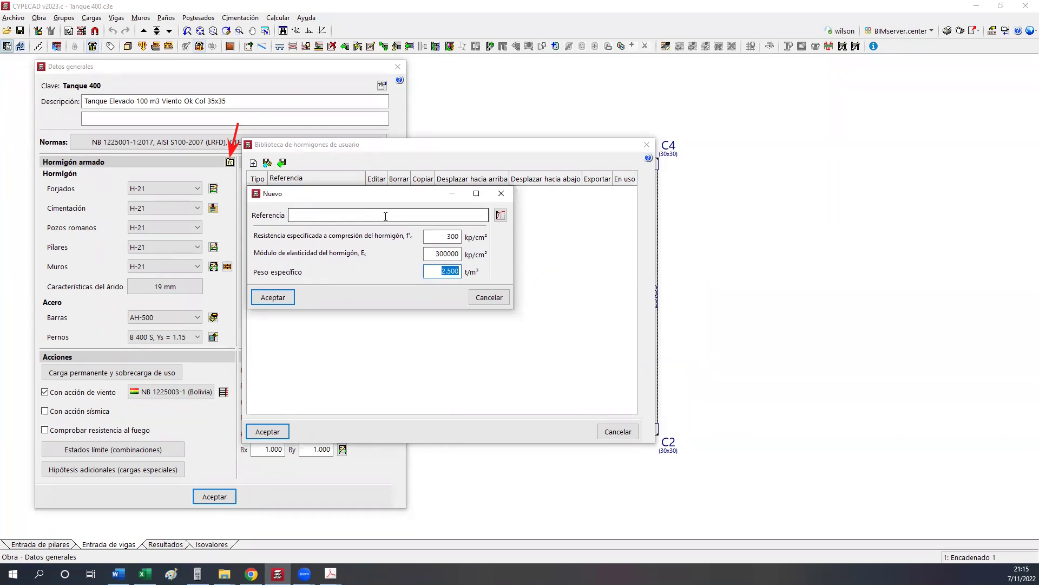
double_click(443, 236)
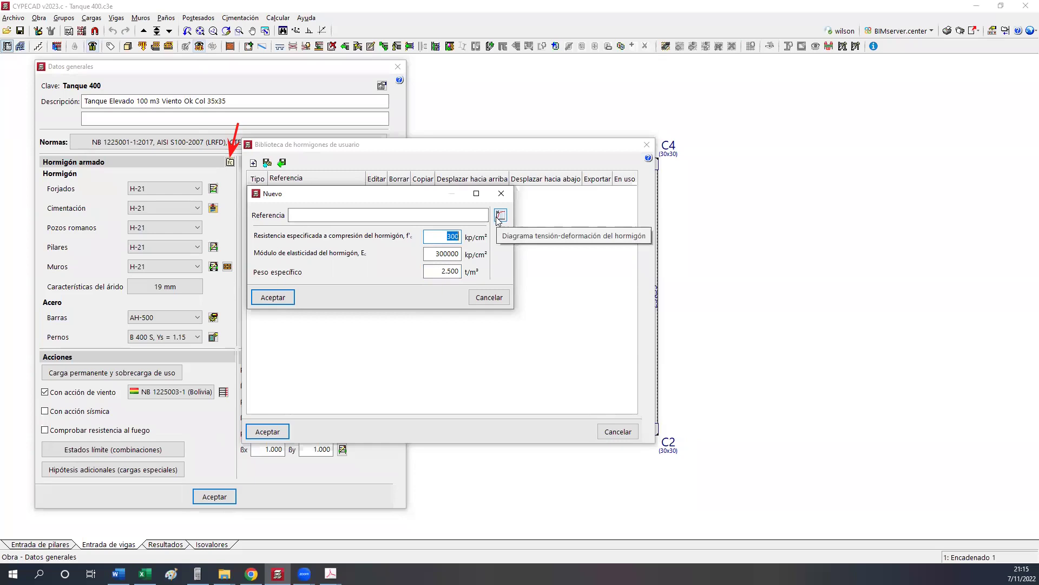
key(Tab)
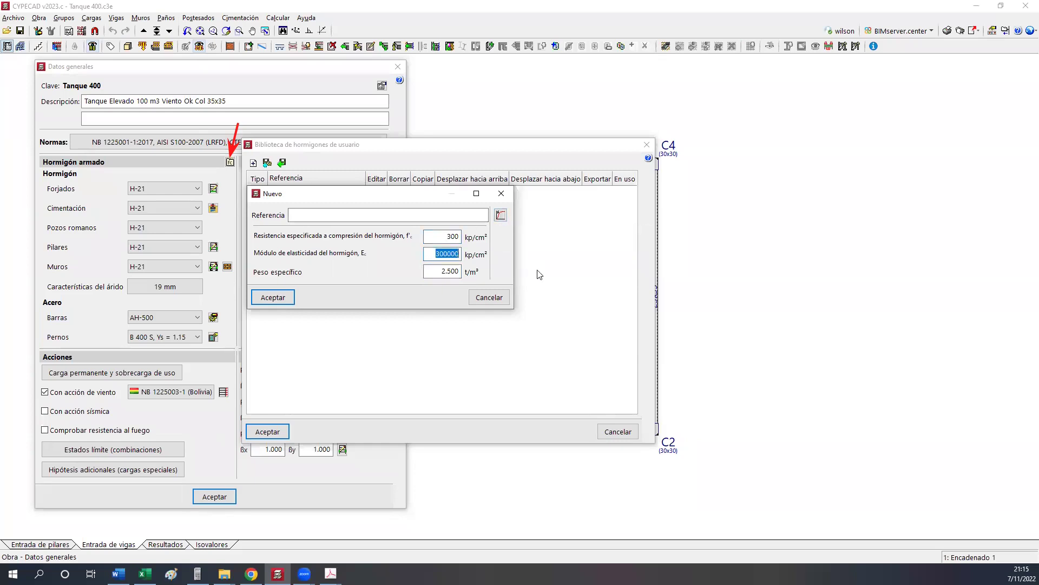
key(Tab)
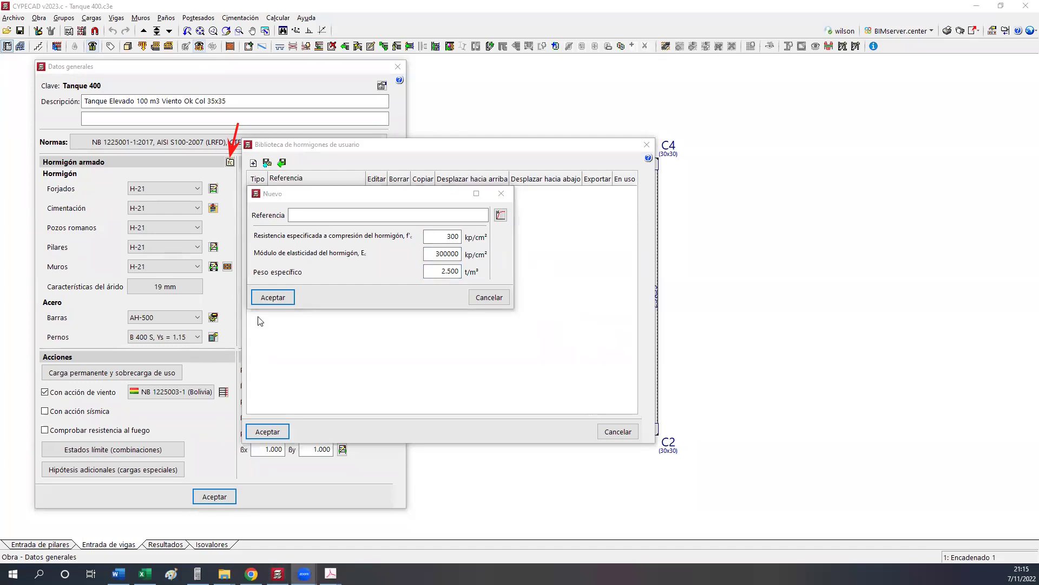
click(501, 193)
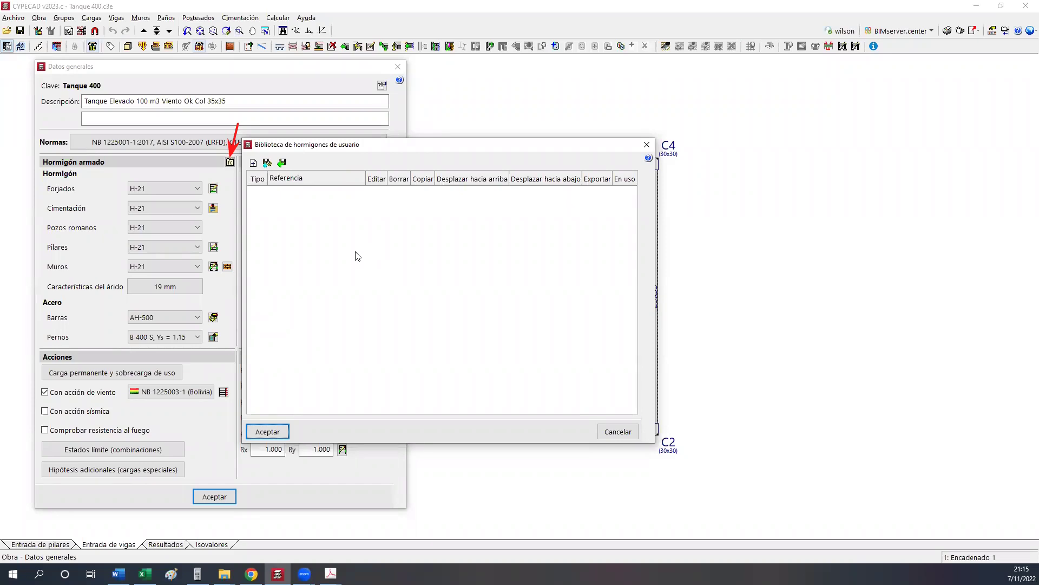
Close the user concrete library and accept the general data of Tanque 400.
key(Return)
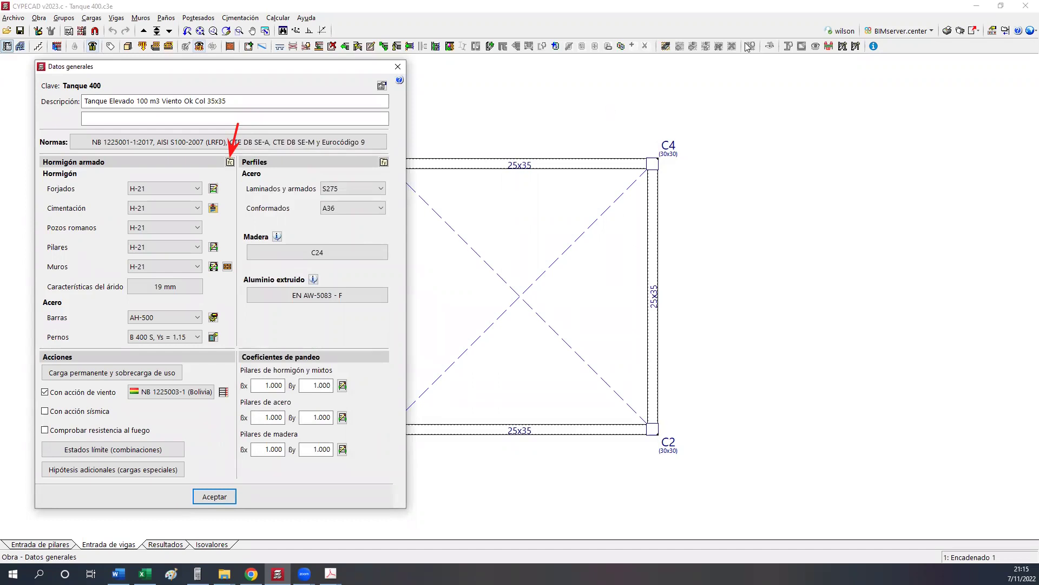
click(210, 499)
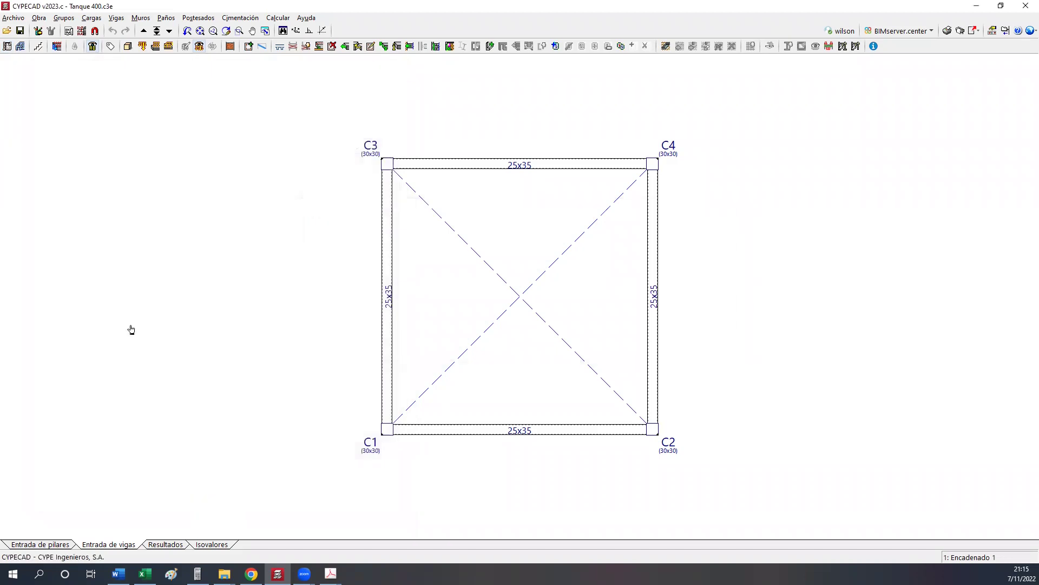
In column entry, edit column C1 and set its X and Y widths to 35 cm on every floor from Encadenado 1 to Base Tanque.
click(49, 545)
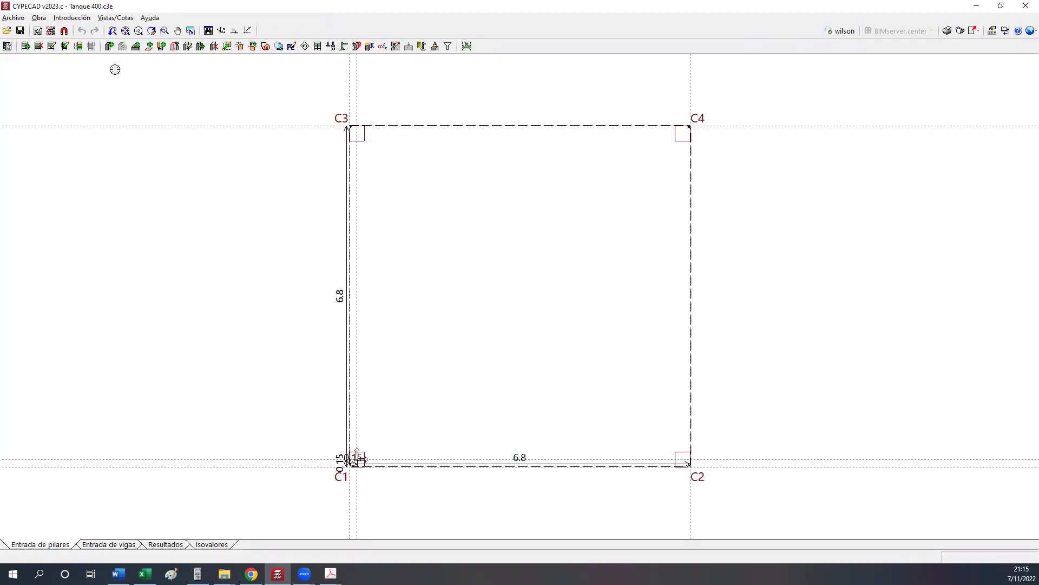
click(188, 46)
click(355, 458)
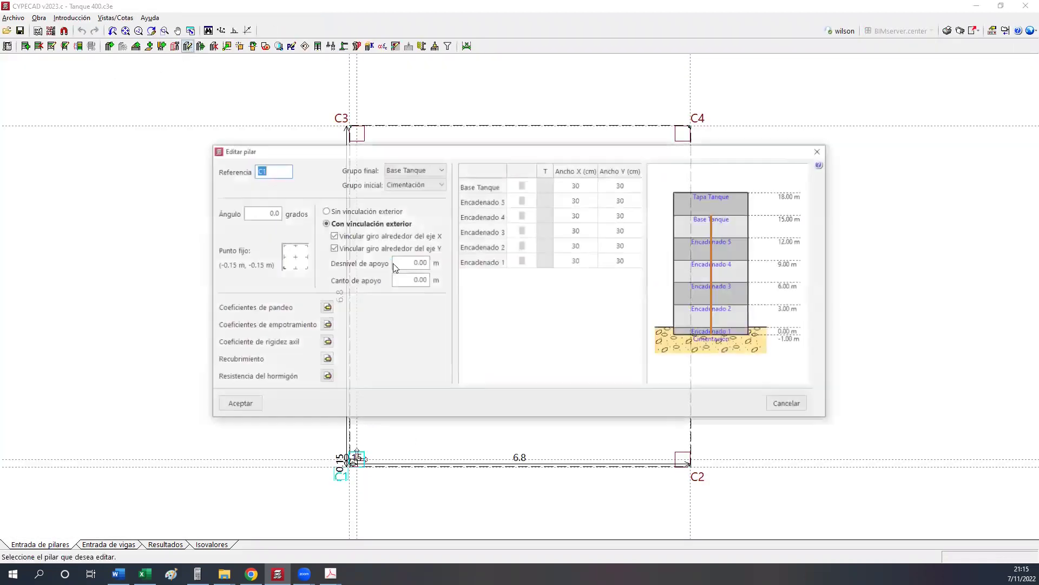
click(576, 186)
text(35)
key(Tab)
text(35)
key(Return)
click(240, 400)
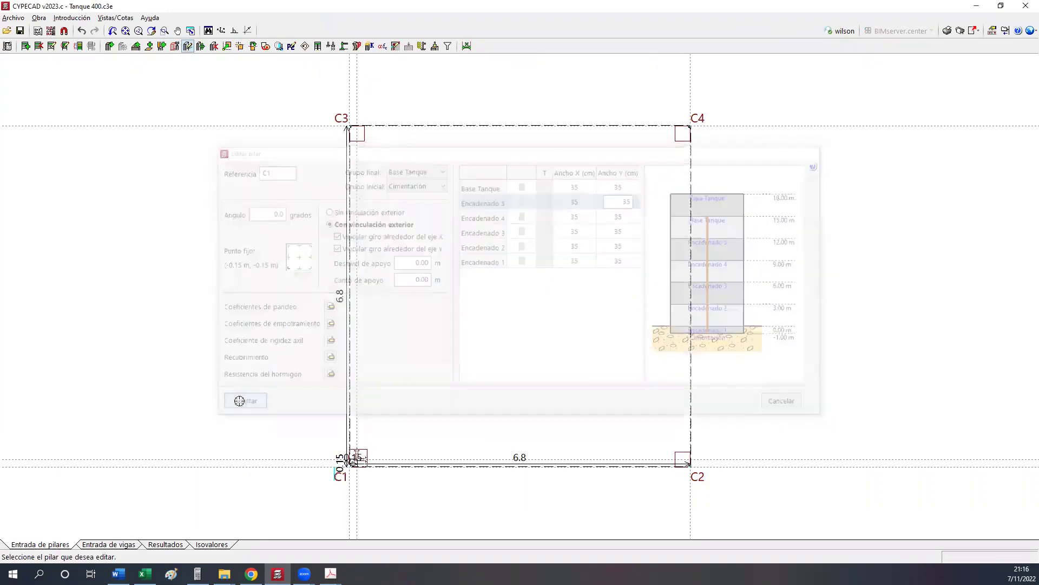
Hide the dimension lines and copy C1's initial and final group with its dimensions to columns C2, C3 and C4.
click(128, 18)
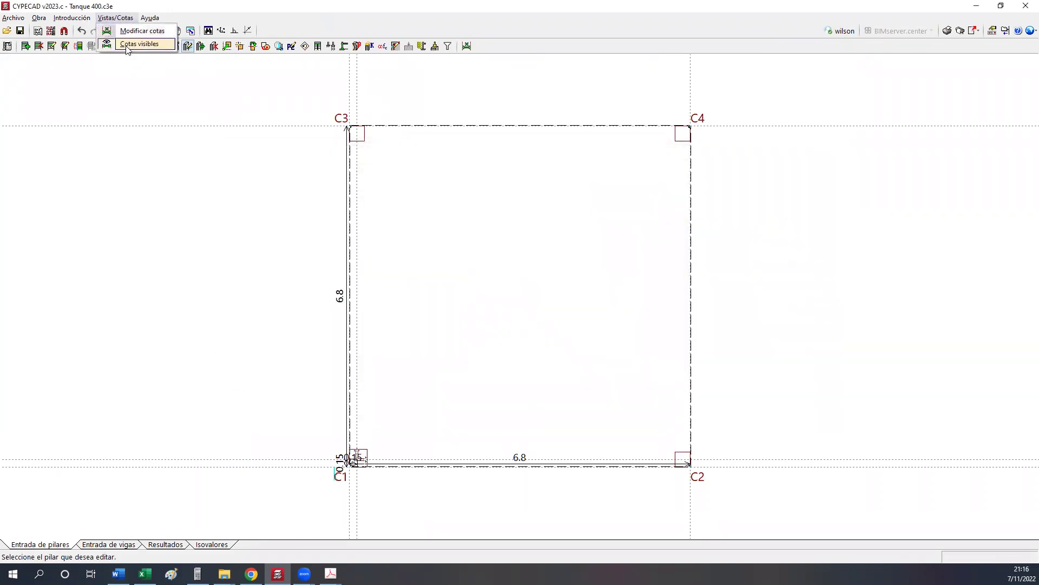
click(128, 44)
click(265, 46)
click(360, 458)
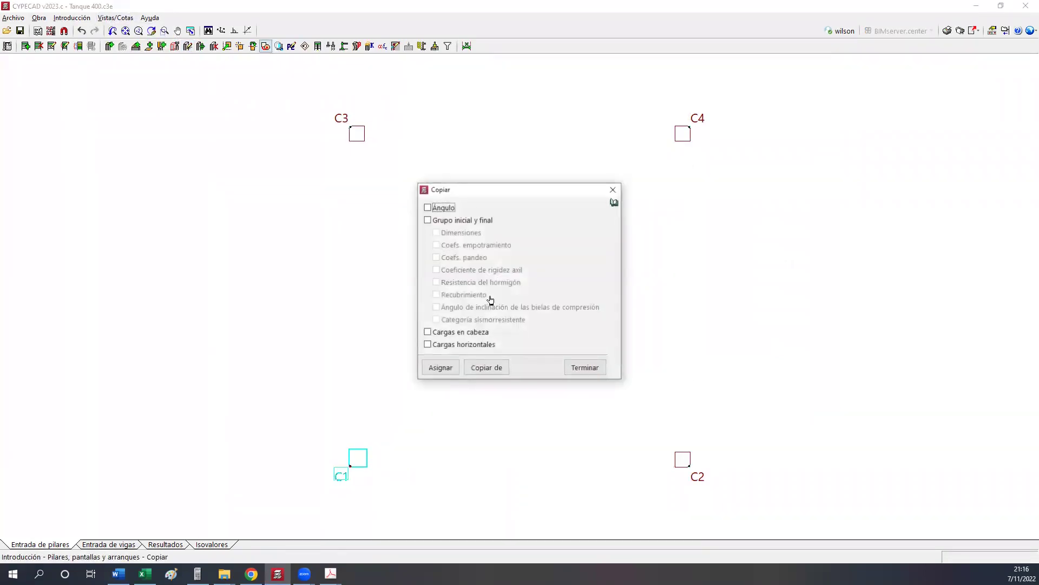
click(428, 220)
click(436, 232)
click(441, 370)
click(770, 485)
click(531, 141)
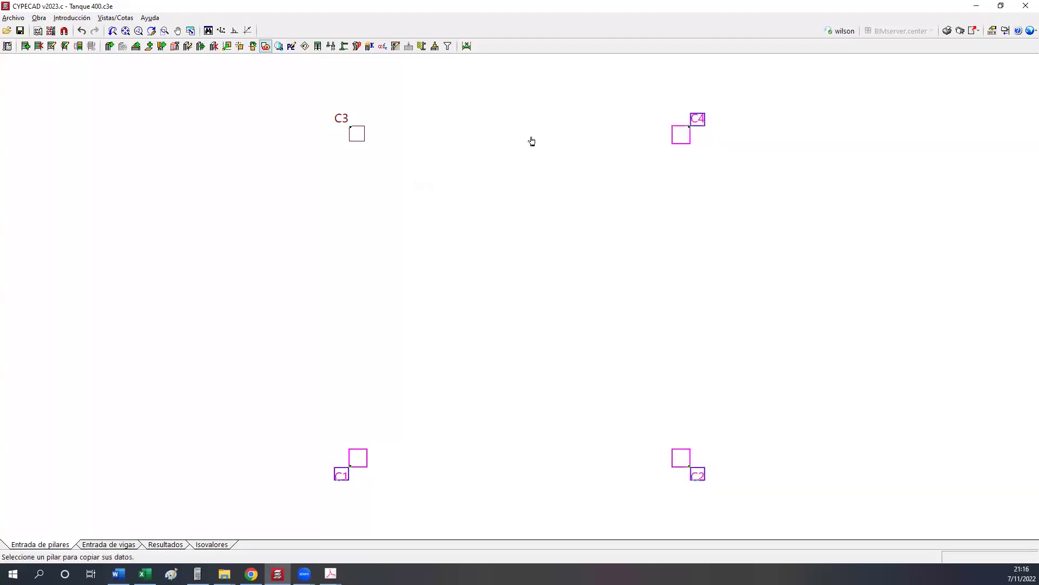
right_click(262, 168)
click(573, 373)
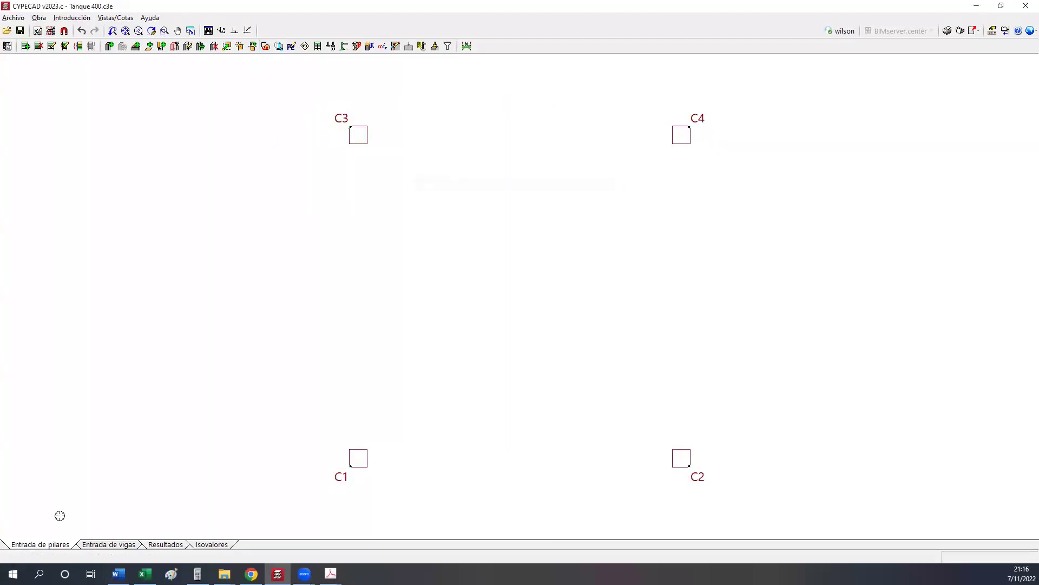
From beam entry, calculate the structure without sizing the foundation and close the calculation error report.
click(87, 544)
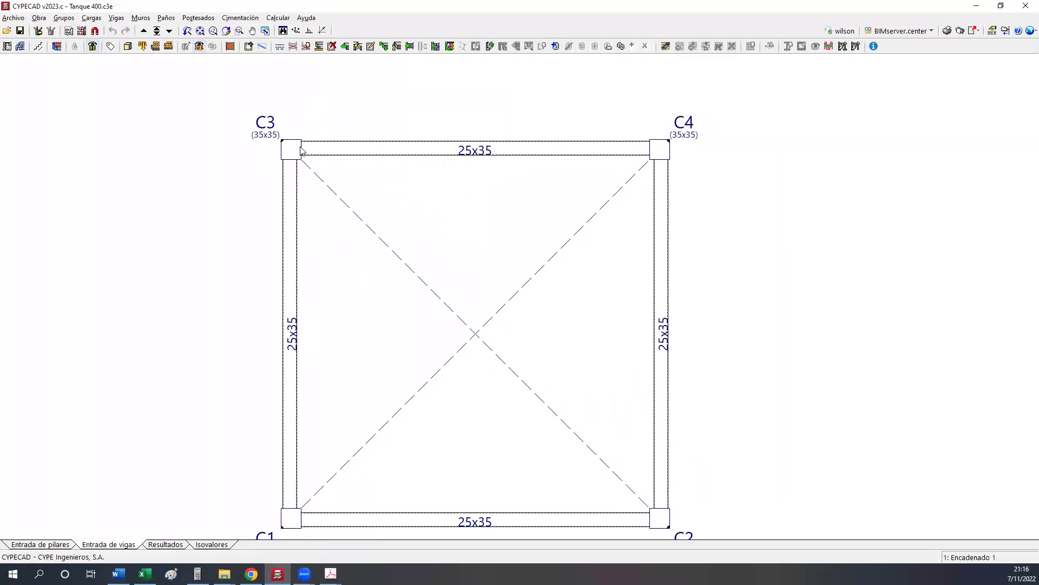
middle_drag(505, 202, 245, 7)
click(277, 18)
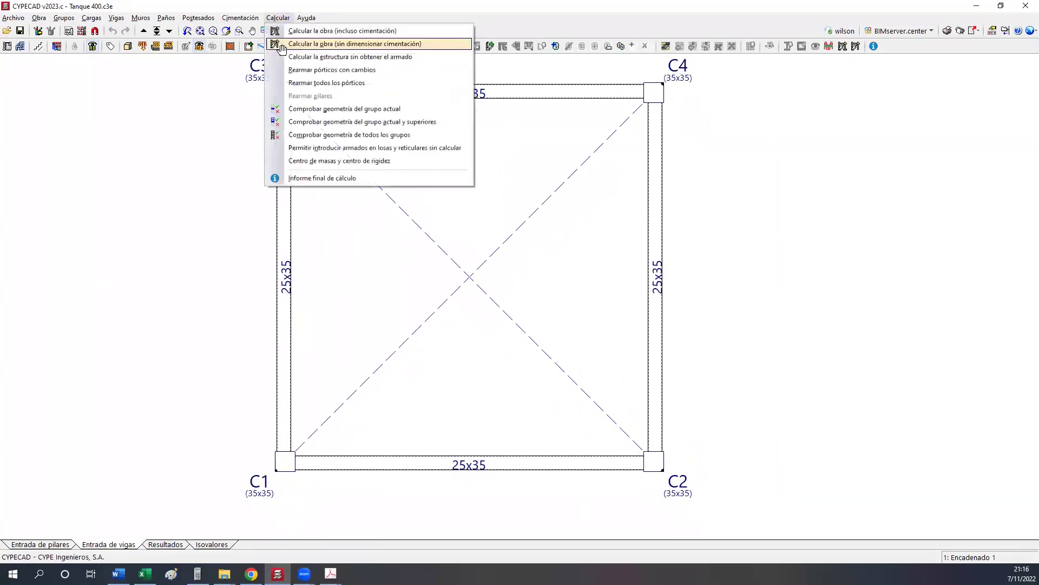
click(325, 43)
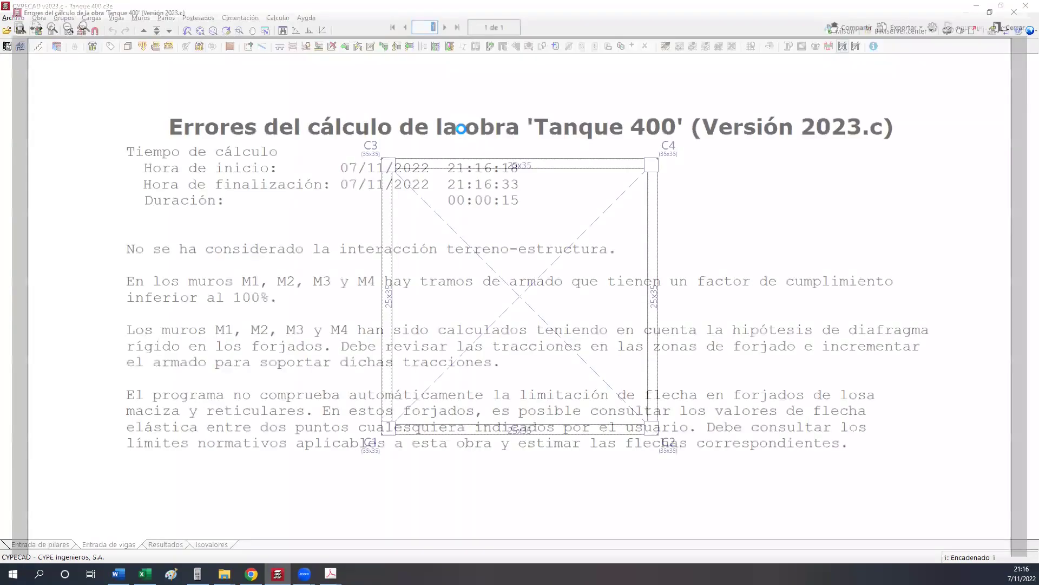
key(Escape)
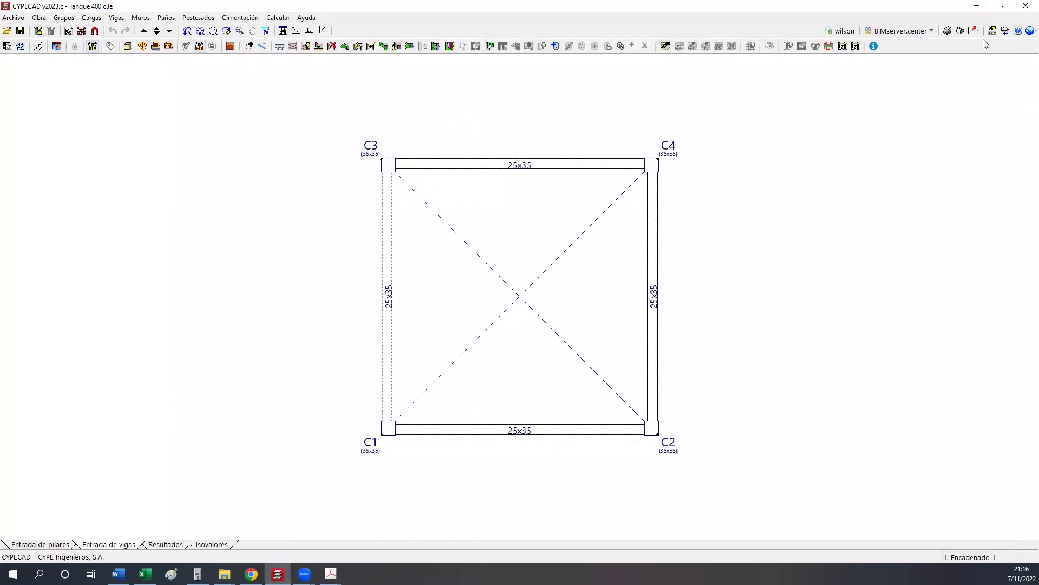
Open the maximum column displacements report for column C1 from the results.
click(165, 545)
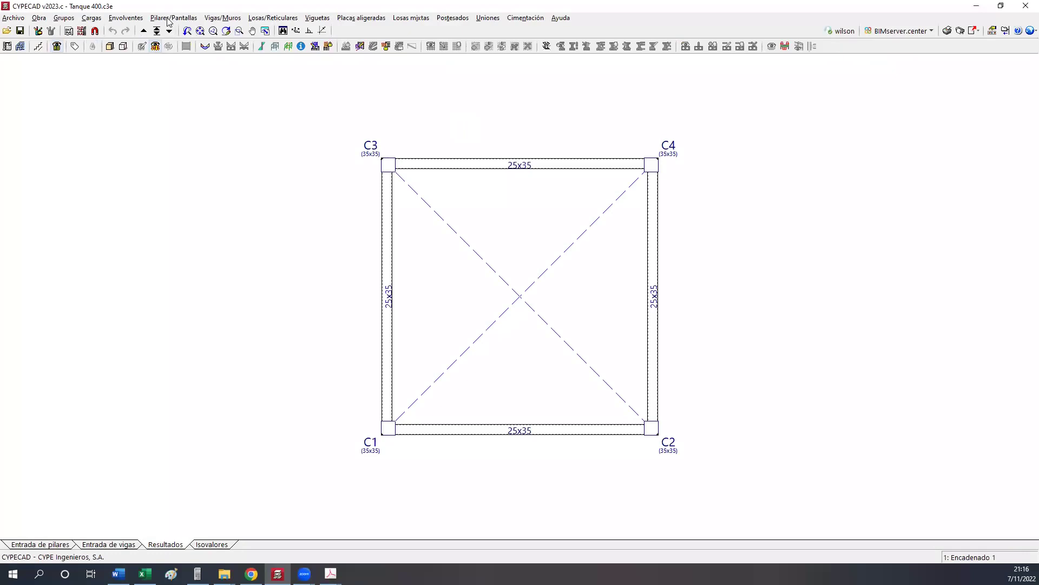
click(126, 18)
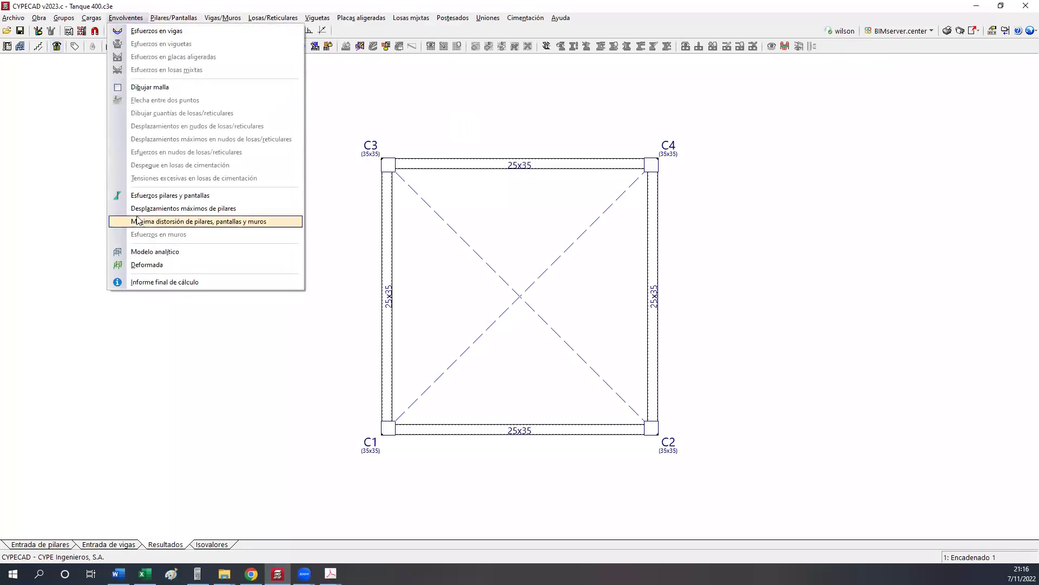
click(138, 209)
click(388, 428)
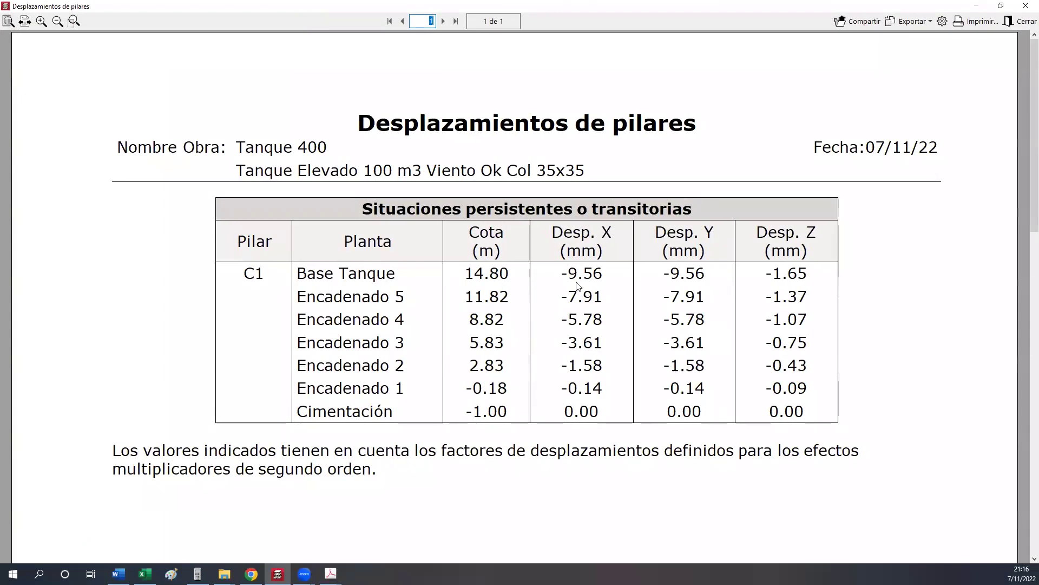
Switch to the Excel summary table and enter 9,56 as the displacement of the Con Viento OK Col 35x35 model.
click(144, 573)
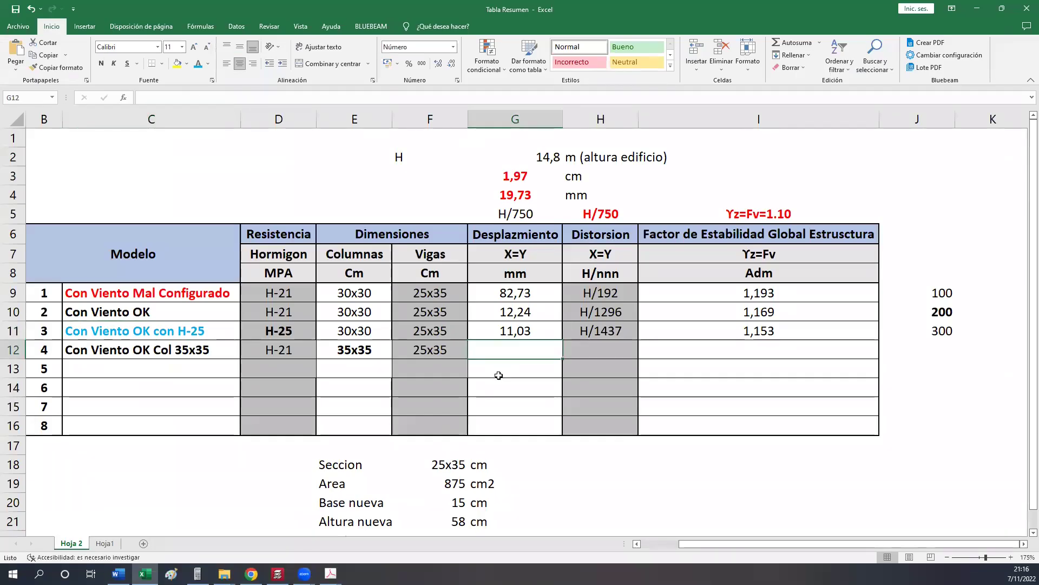
text(9,56)
key(Return)
key(Up)
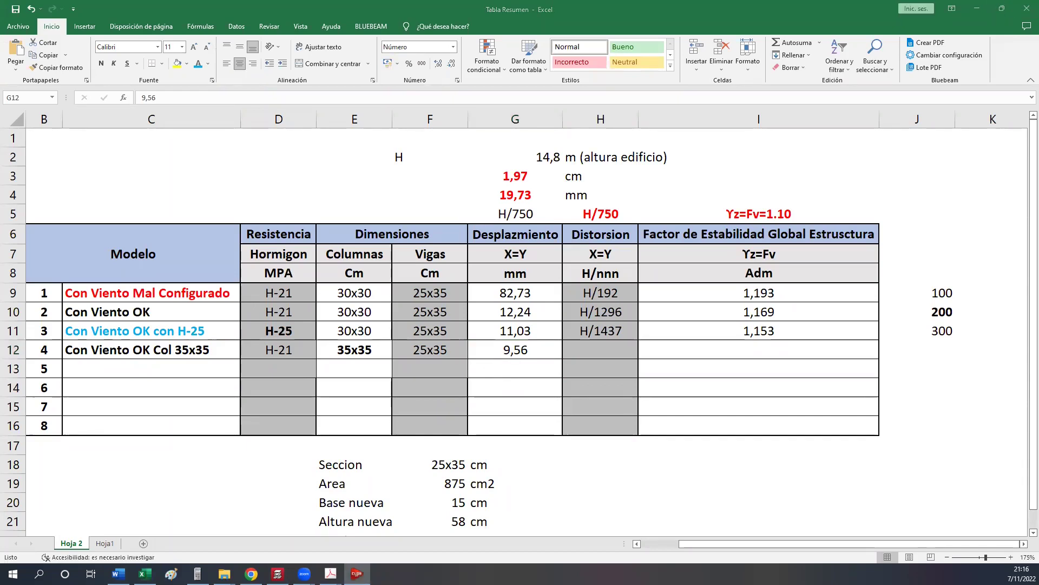
click(201, 334)
click(314, 337)
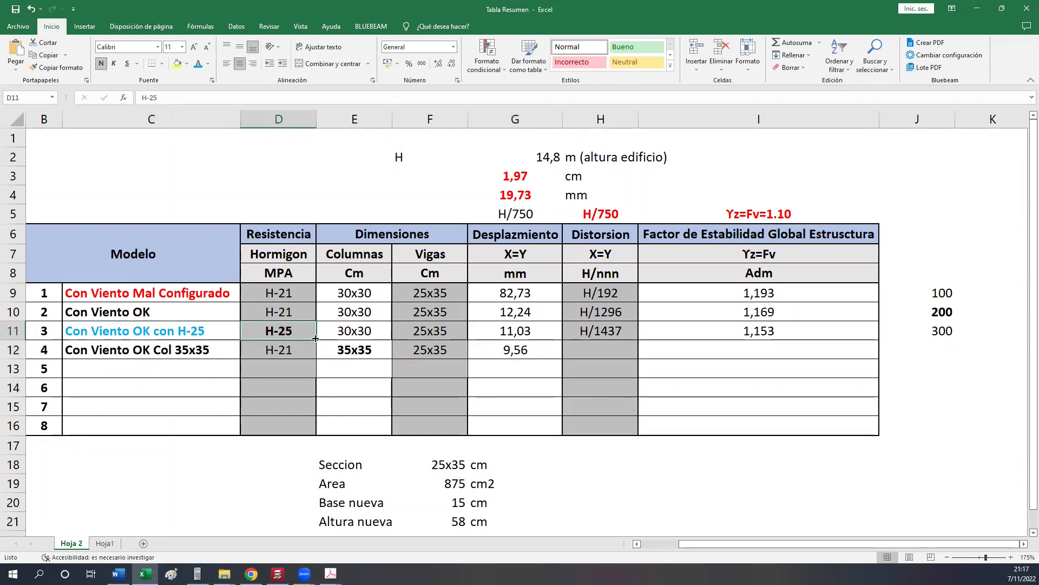
click(550, 356)
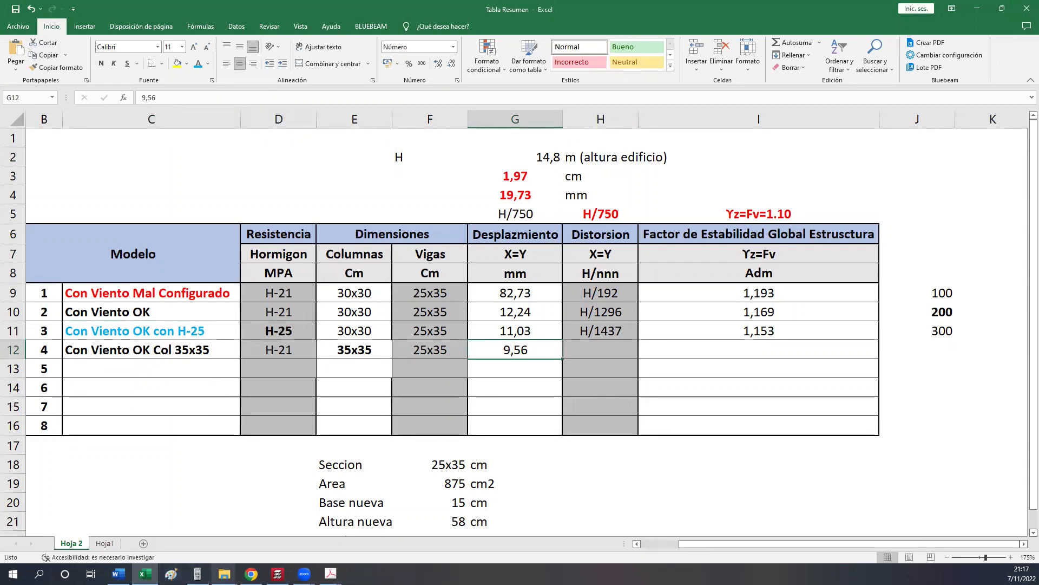
Return to CYPECAD, close the displacements report and examine column C1's maximum distortion report down to the total drift of the columns.
click(277, 574)
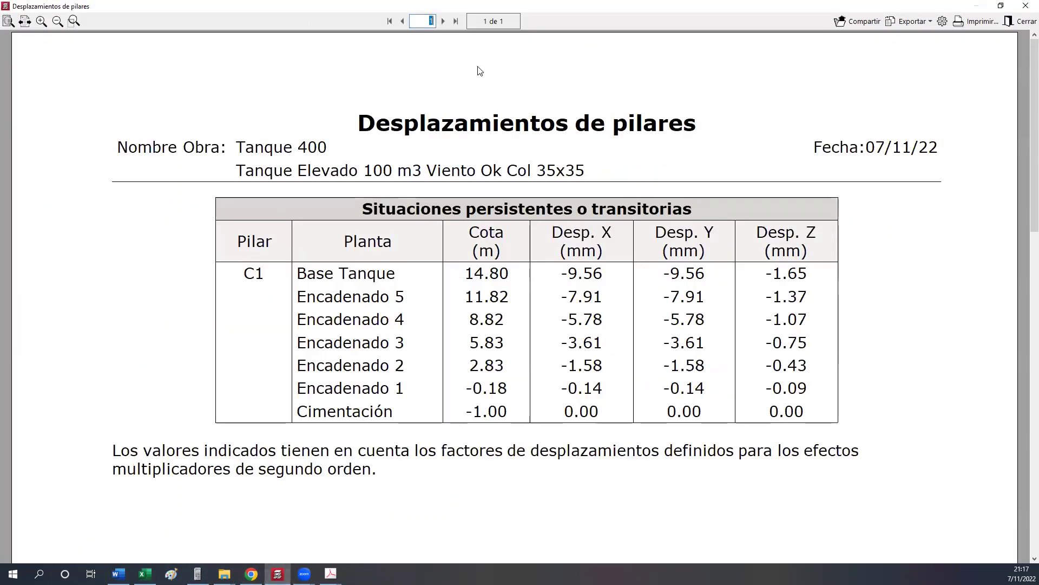
click(1025, 6)
click(64, 18)
mouse_move(144, 21)
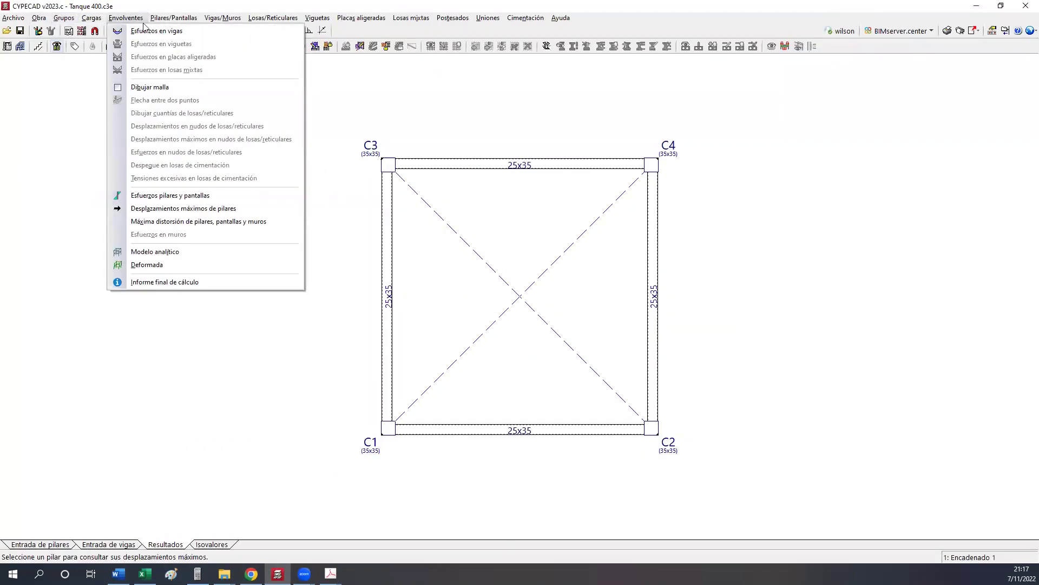
click(160, 221)
click(388, 430)
scroll(1022, 470, down, 3)
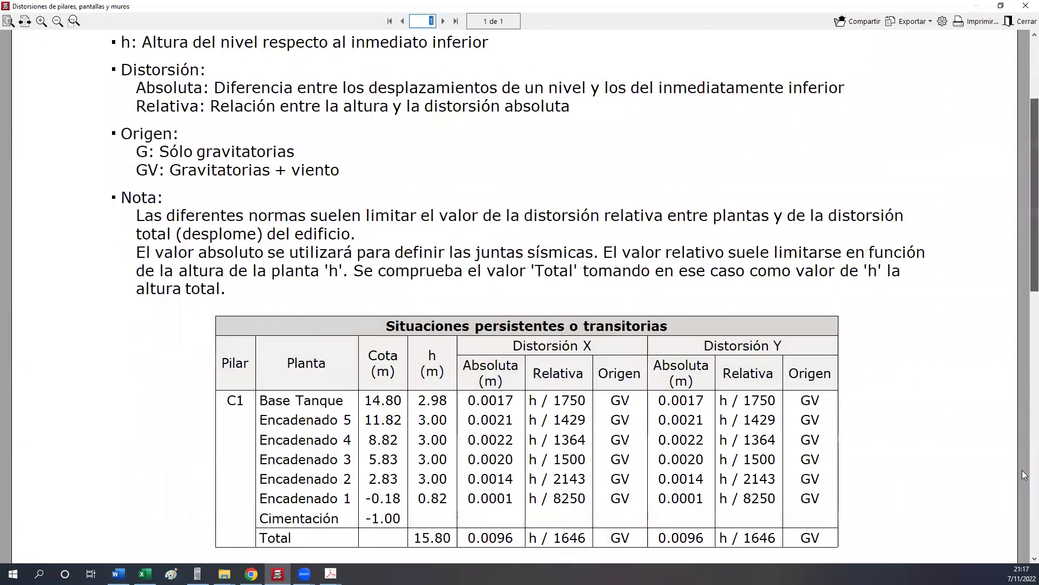
scroll(1022, 470, down, 10)
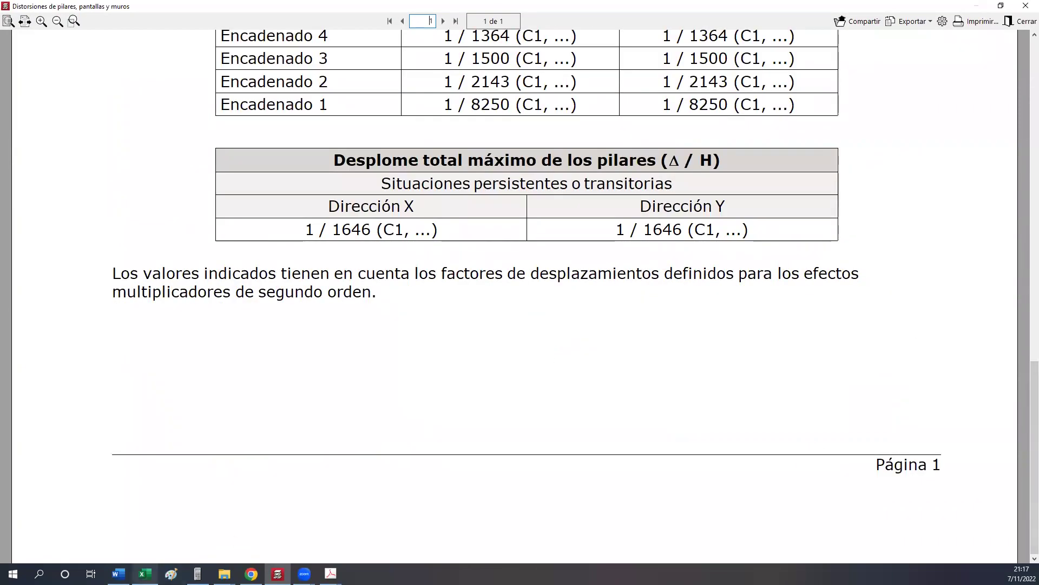
Enter H/1642 as the distortion of the Con Viento OK Col 35x35 model in the Excel summary and save the workbook.
click(144, 573)
click(585, 357)
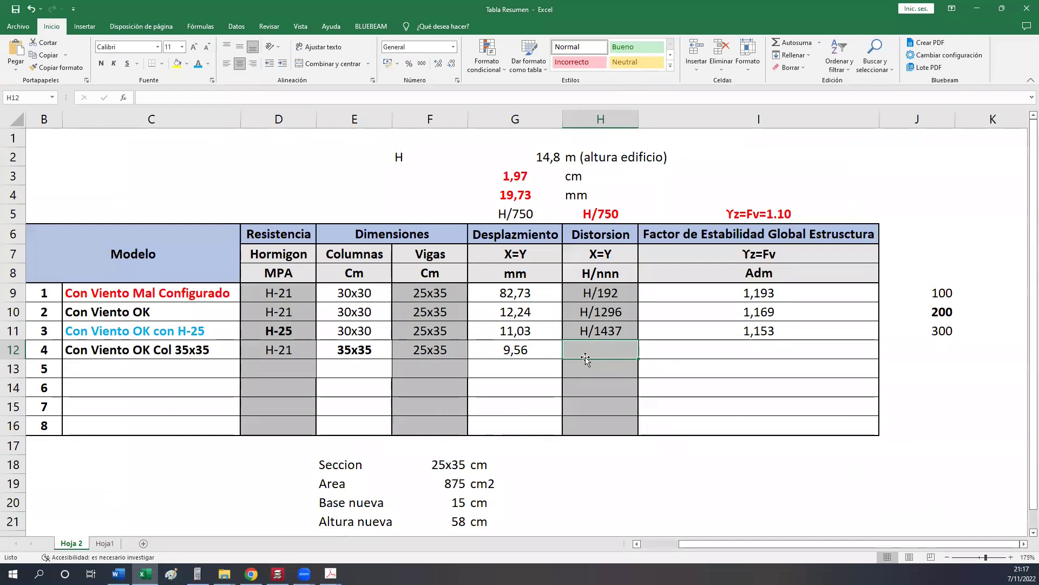
text(H)
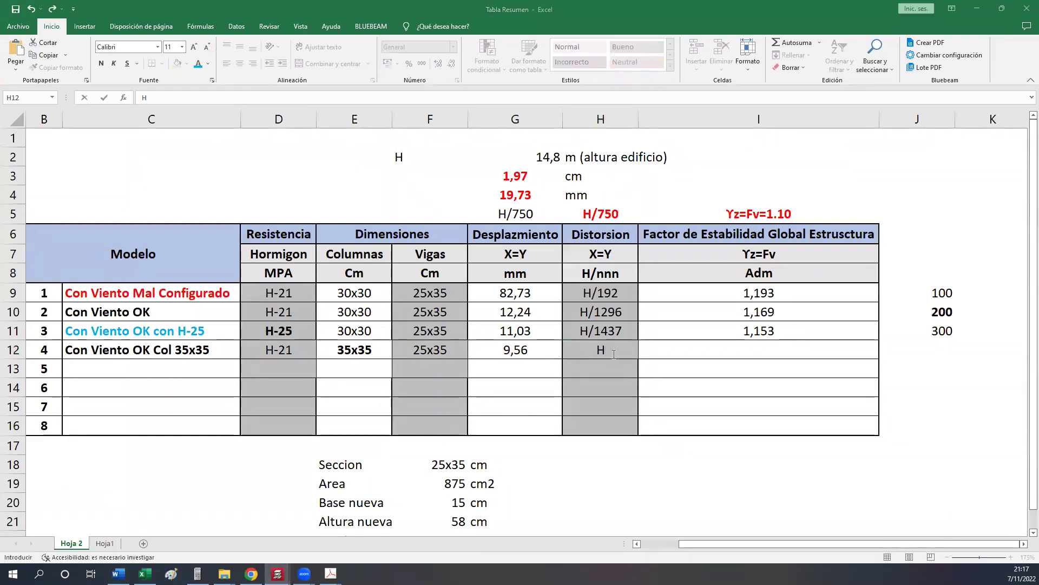
key(ctrl+Right)
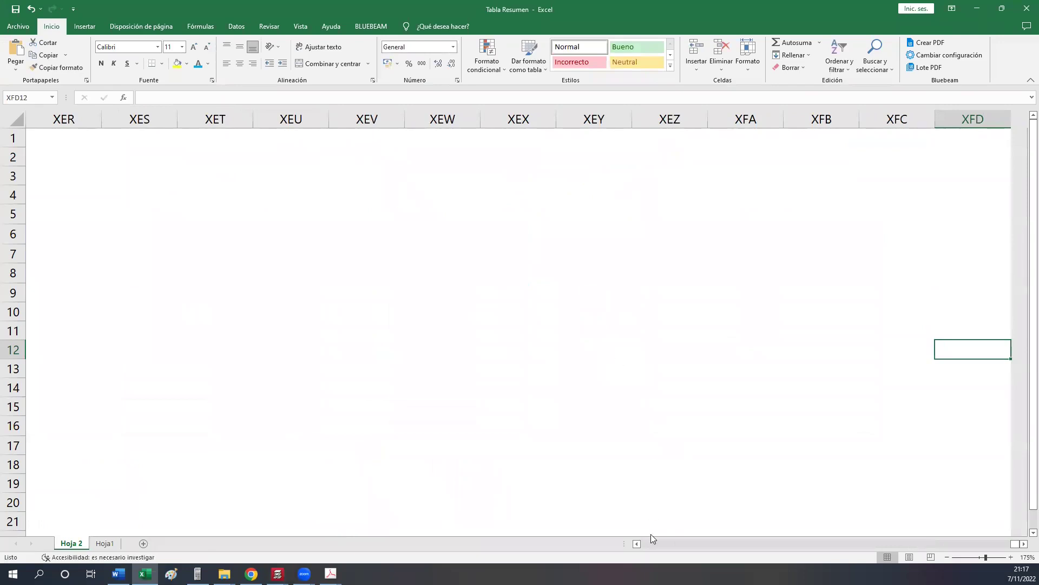
key(ctrl+Left)
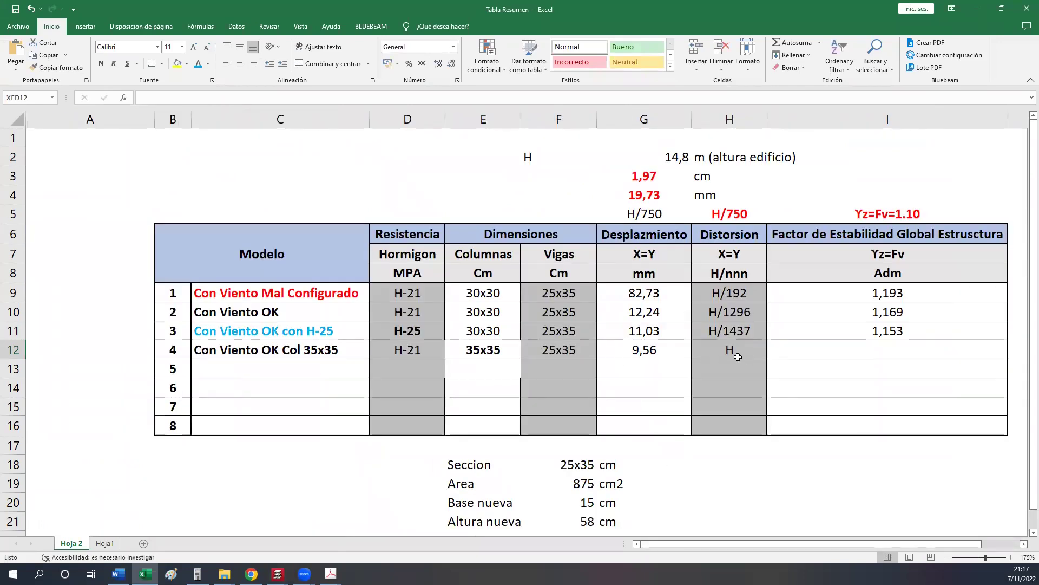
double_click(735, 350)
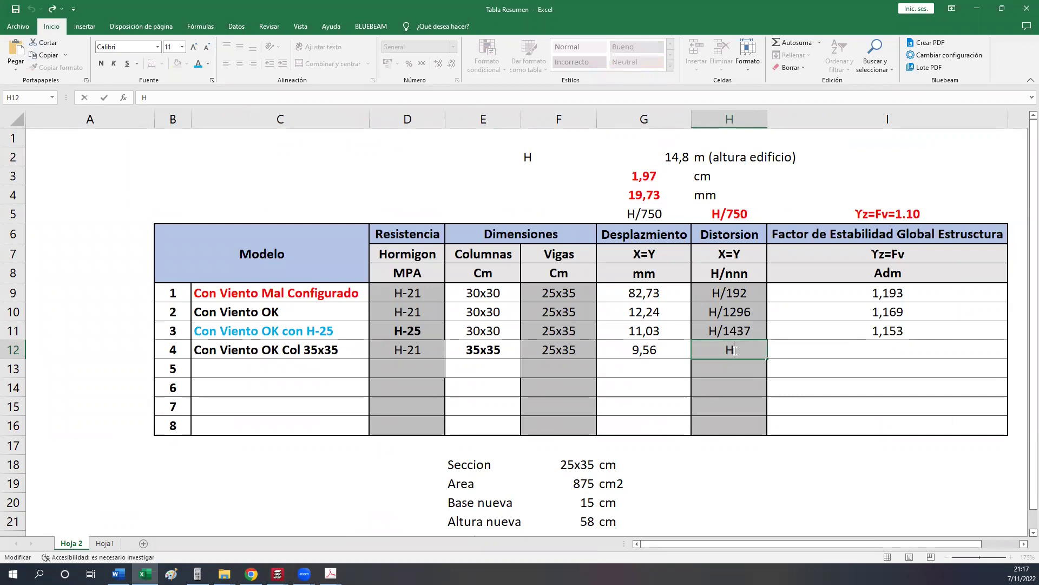
text(/1642)
key(Return)
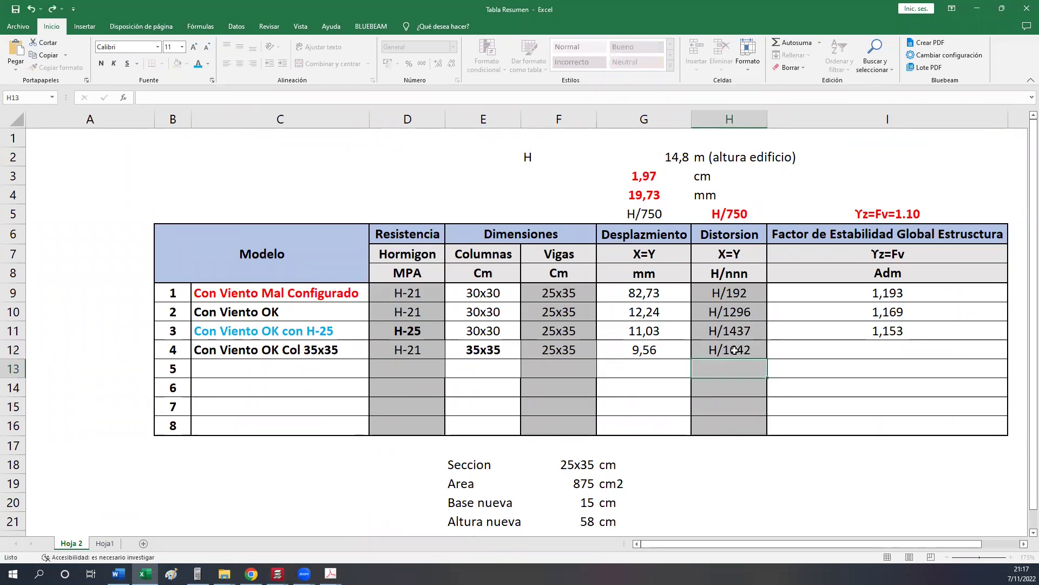
click(687, 403)
click(16, 9)
Compare the column size, displacement and distortion of the Con Viento OK Col 35x35 model with the previous models in the summary.
click(748, 352)
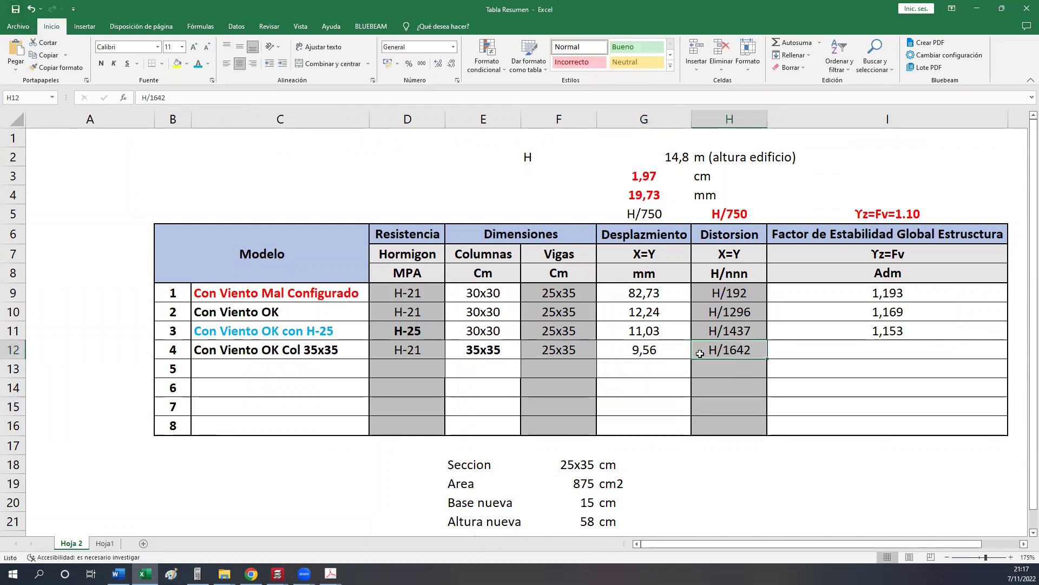
click(483, 352)
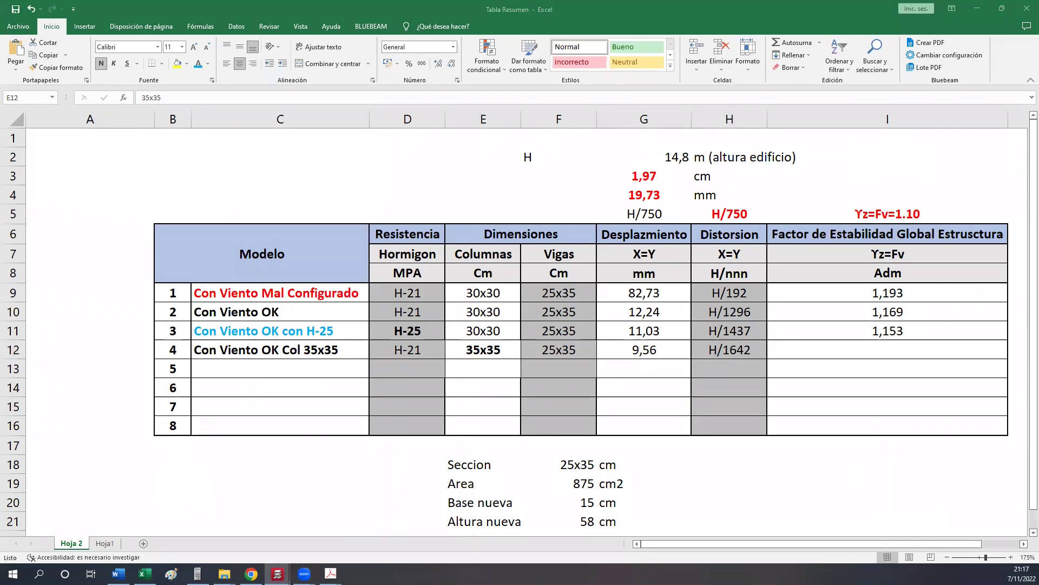
key(alt+Tab)
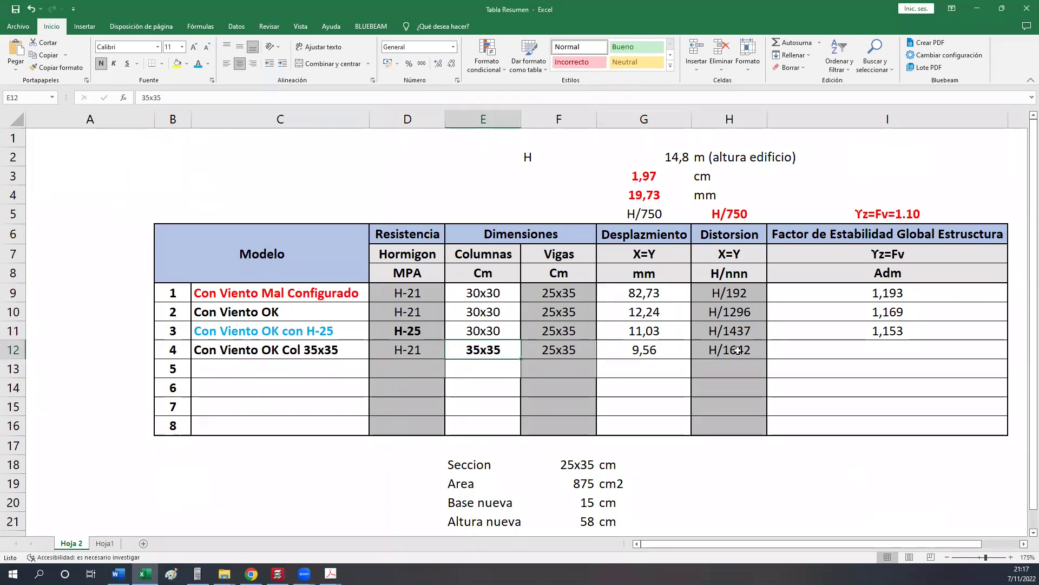
click(681, 367)
click(718, 352)
click(660, 345)
click(706, 351)
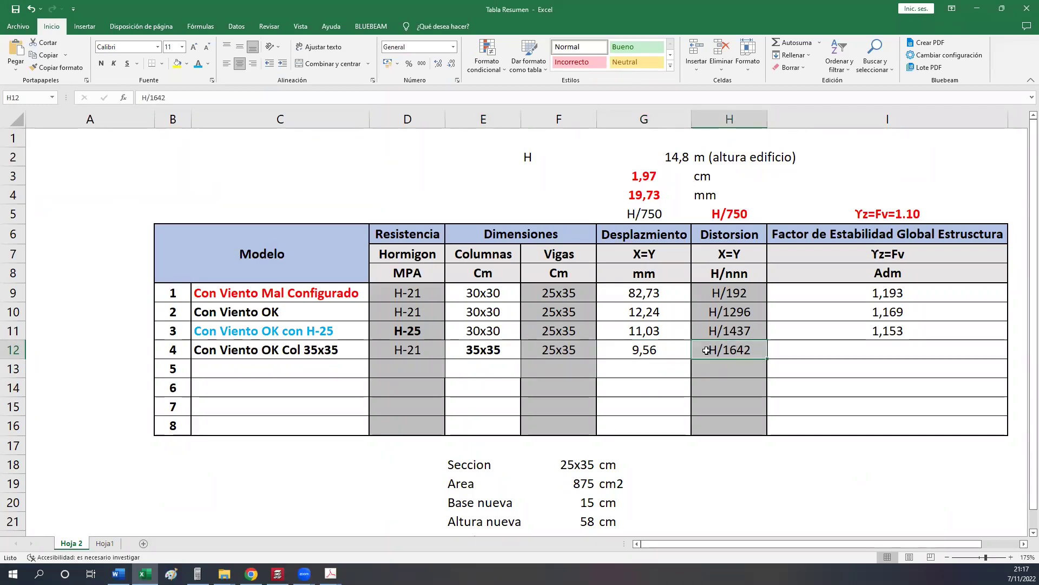
click(812, 351)
click(737, 353)
click(688, 356)
click(693, 357)
Switch back to CYPECAD and close the column distortion report.
click(278, 574)
click(1025, 5)
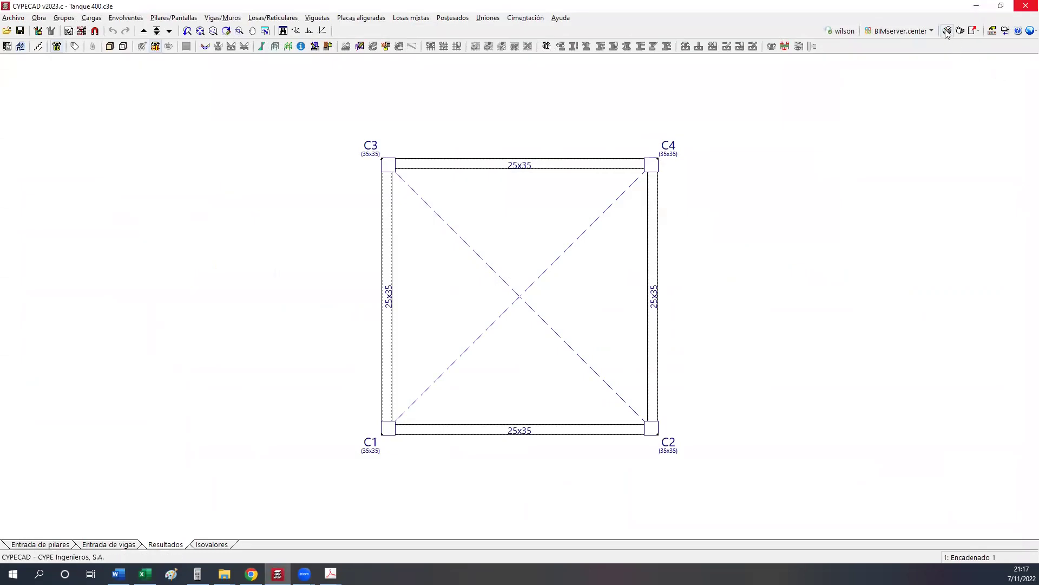
Open the global stability analysis report and examine the maximum amplification ratios of the wind hypotheses on its second page.
click(960, 31)
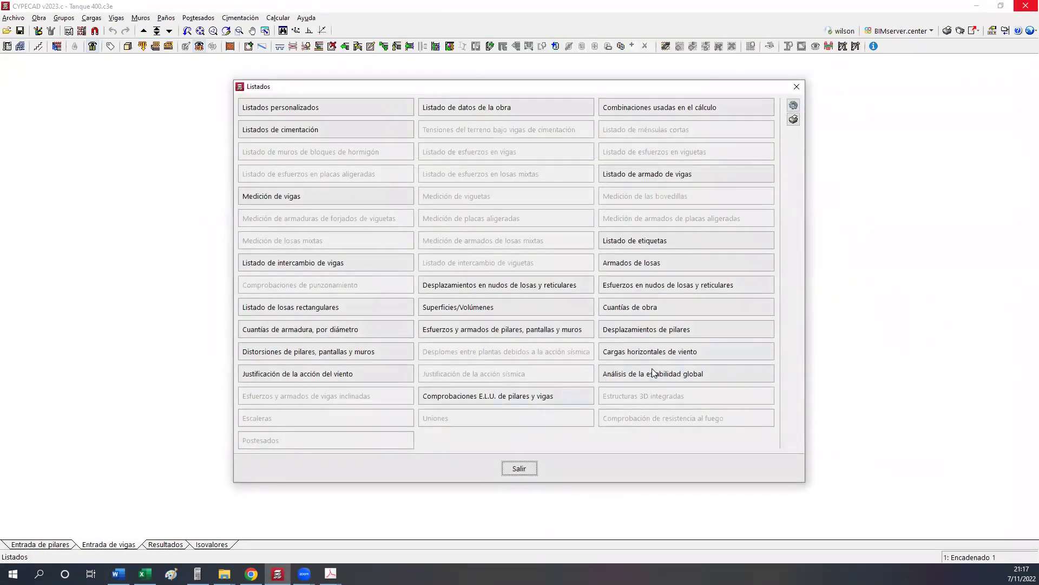
click(654, 374)
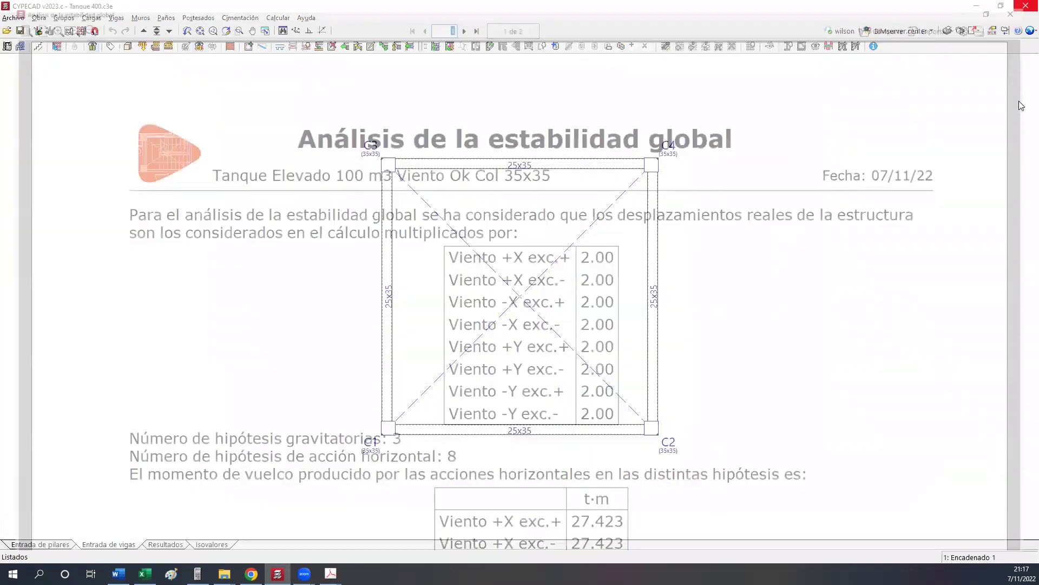
drag(1023, 86, 1023, 353)
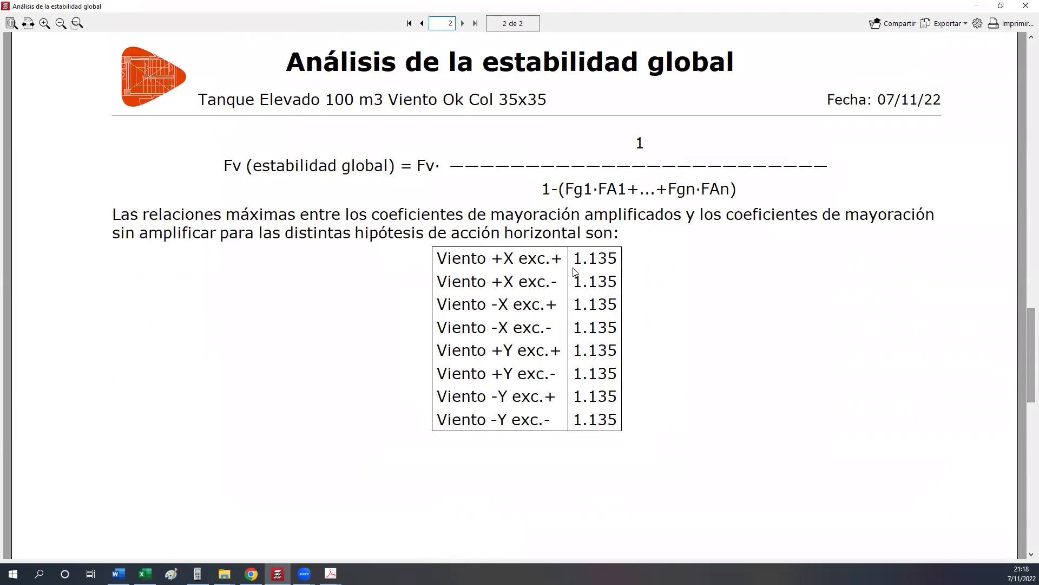
Switch to the Excel summary and enter 1,135 as the global stability factor of the Con Viento OK Col 35x35 model.
click(145, 574)
click(942, 351)
text(1,135)
key(Return)
click(930, 347)
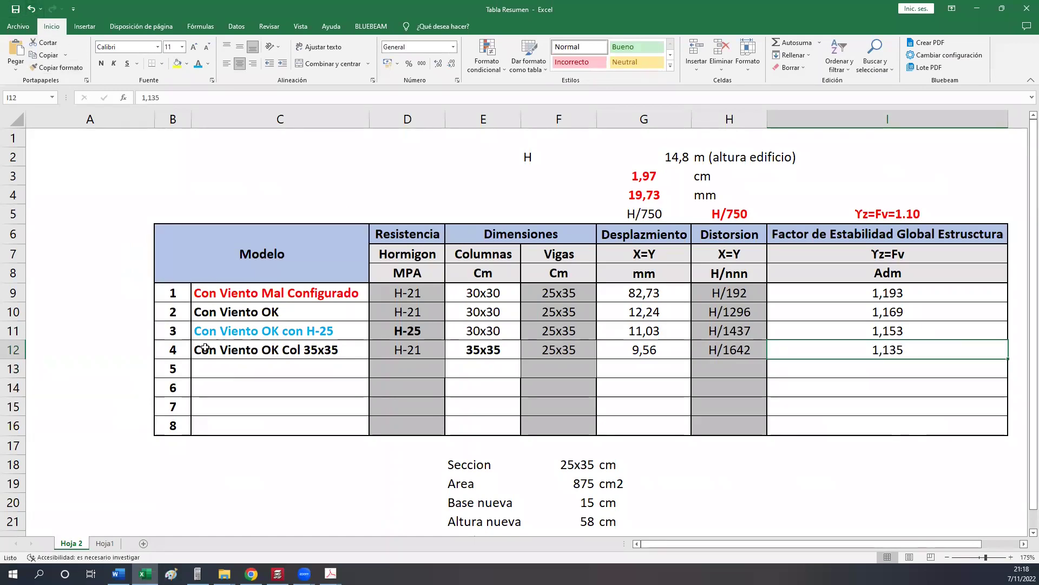
click(201, 366)
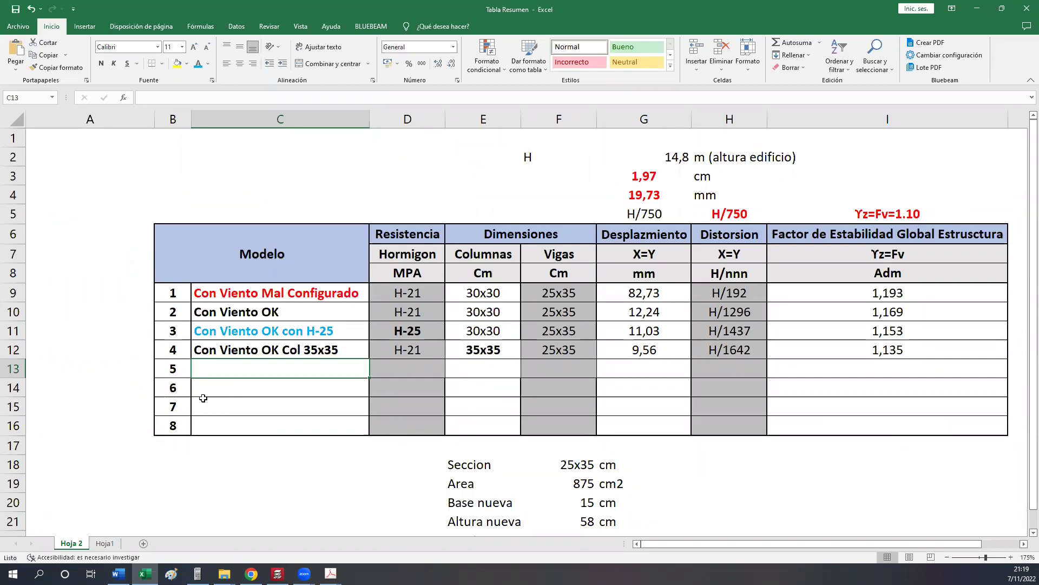
click(792, 361)
click(791, 353)
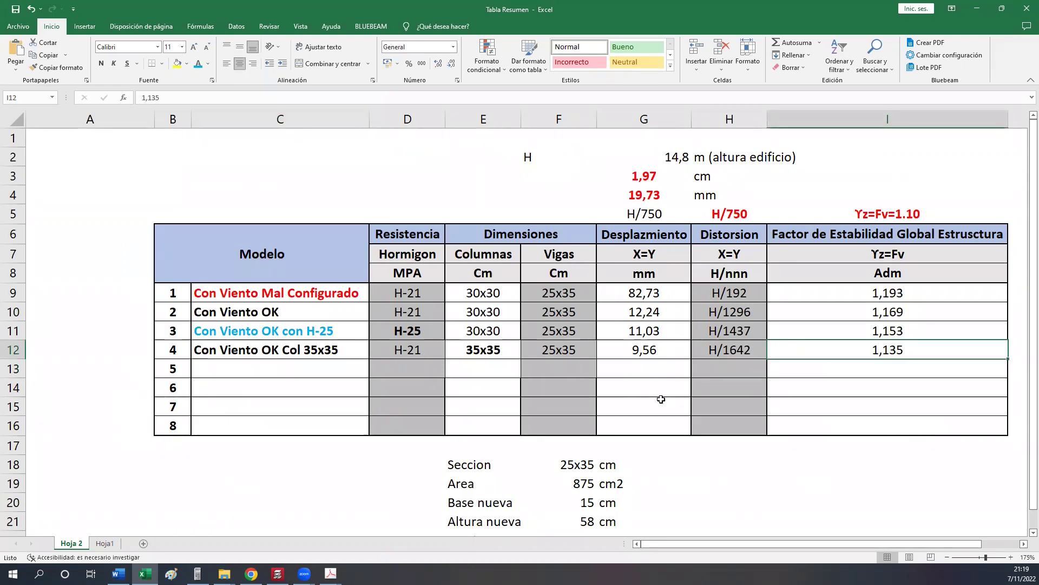
Copy the Con Viento OK con H-25 name into model row 5 and extend it to Con Viento OK con H-25 Col 35x35.
click(255, 333)
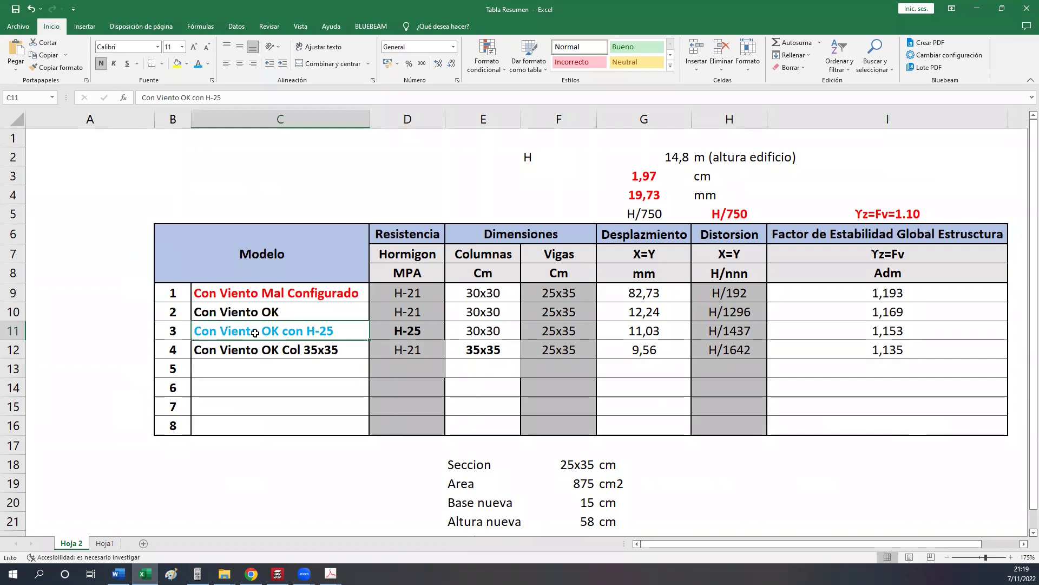
key(ctrl+c)
click(265, 364)
key(ctrl+v)
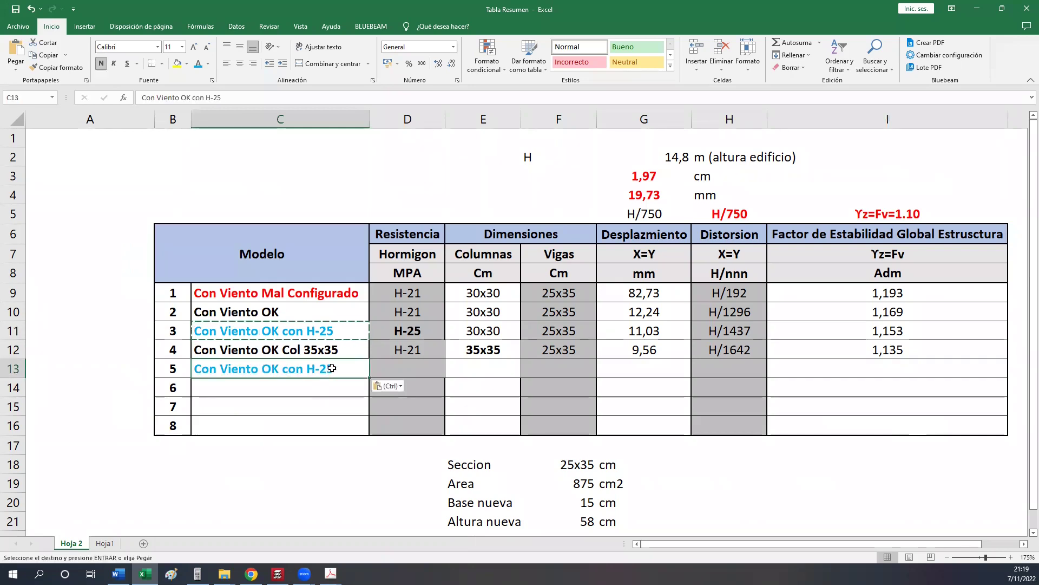
double_click(334, 370)
text(Col)
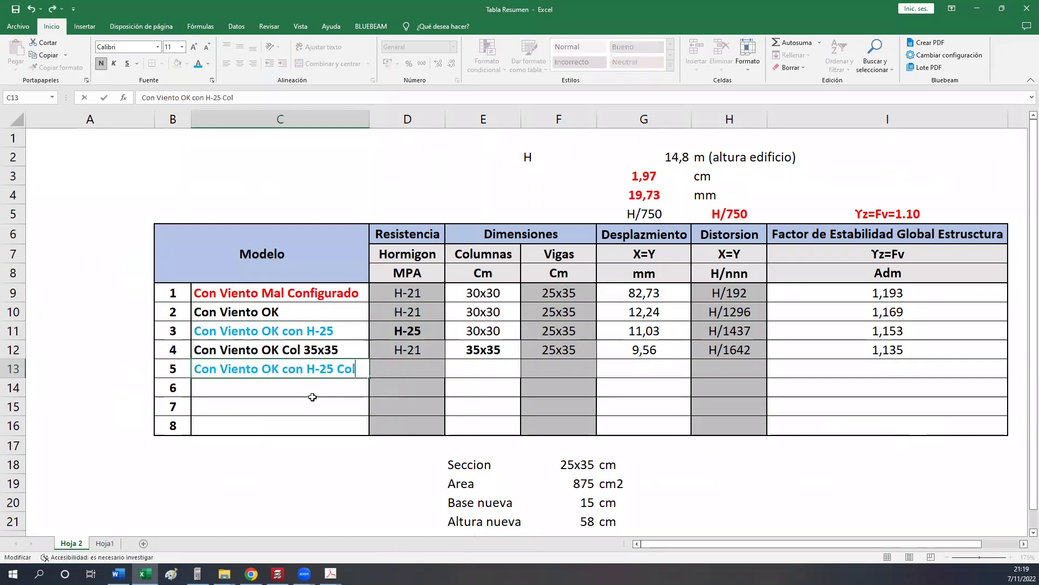
text( 35x35)
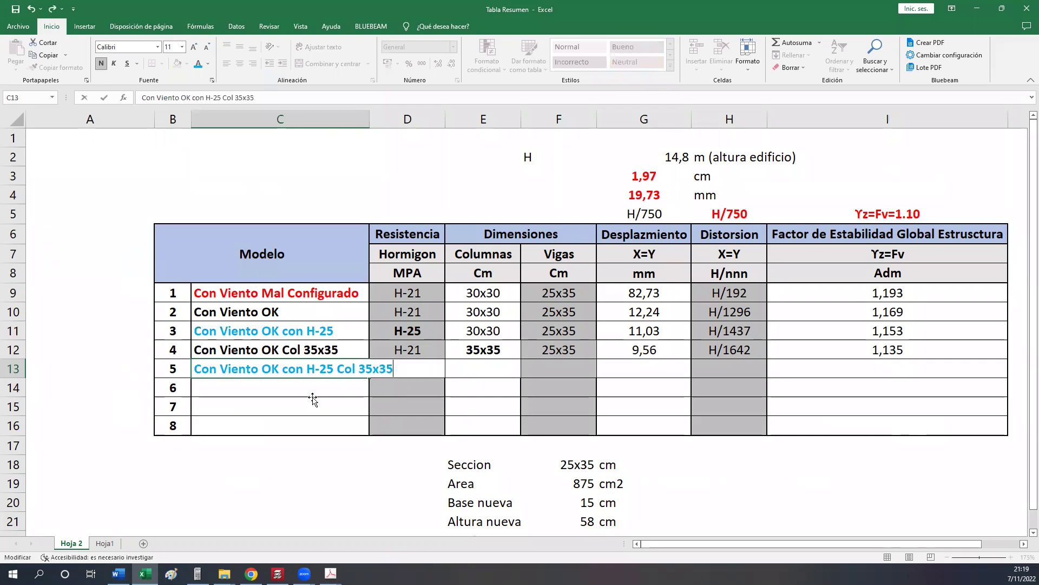
key(Return)
Widen the Modelo column to fit the longest model name and narrow the empty column A.
drag(369, 120, 398, 125)
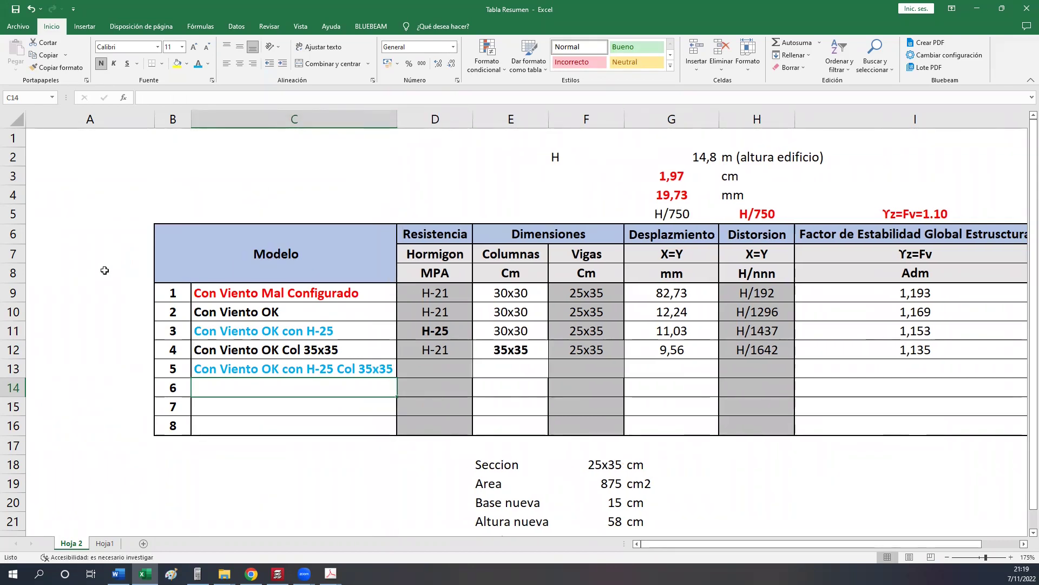
drag(155, 121, 65, 124)
click(256, 370)
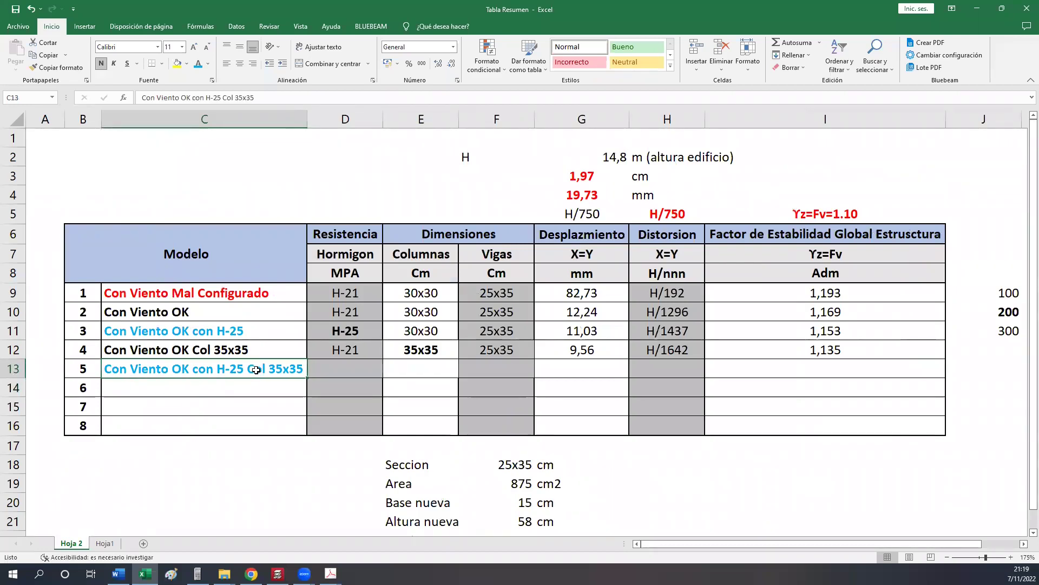
Fill in model 5 with H-25 concrete, 35x35 columns and 25x35 beams.
click(347, 368)
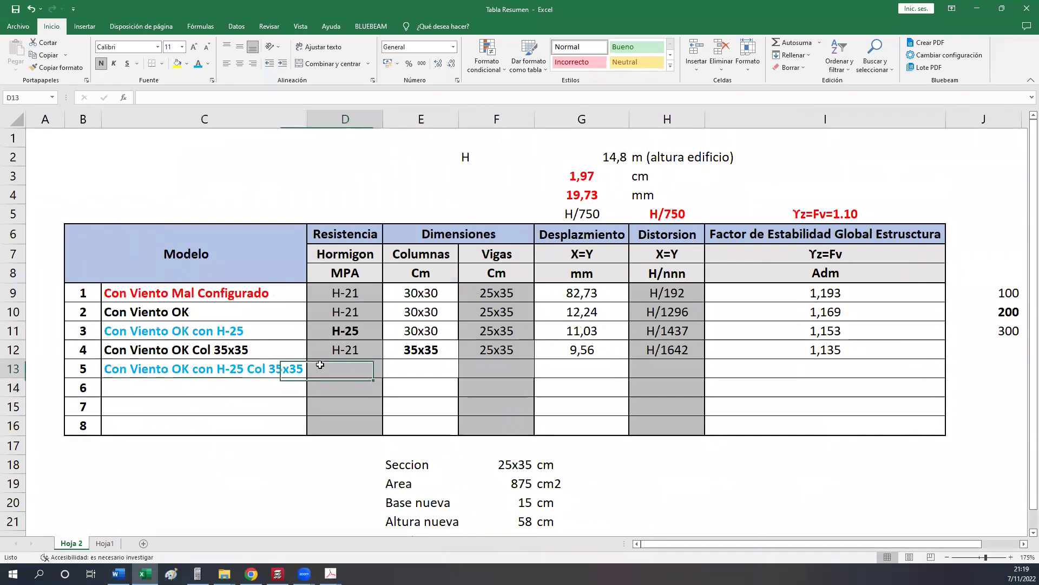
text(H-25)
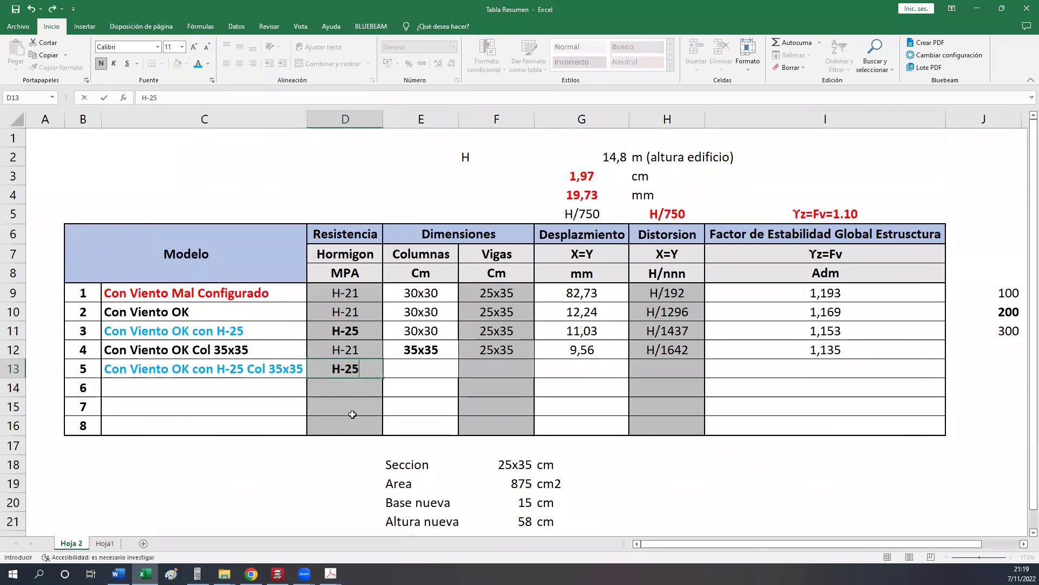
key(Tab)
text(35x35)
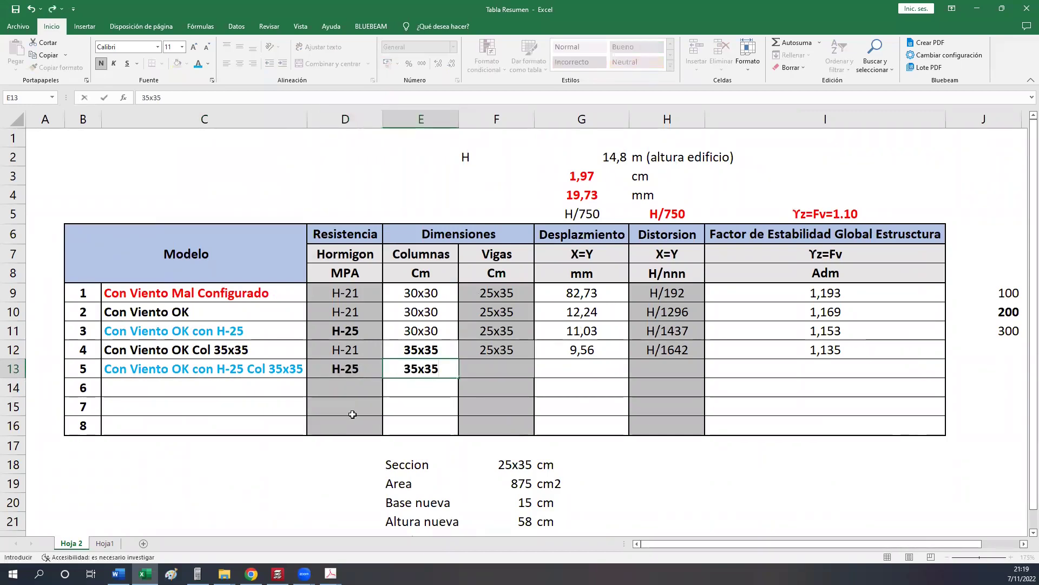
key(Tab)
text(25x35)
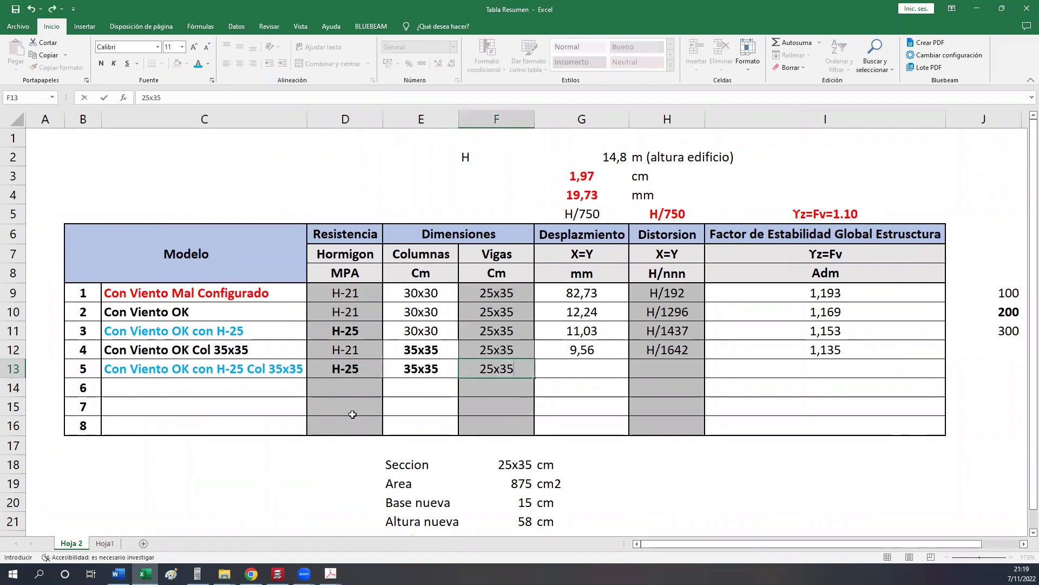
key(Tab)
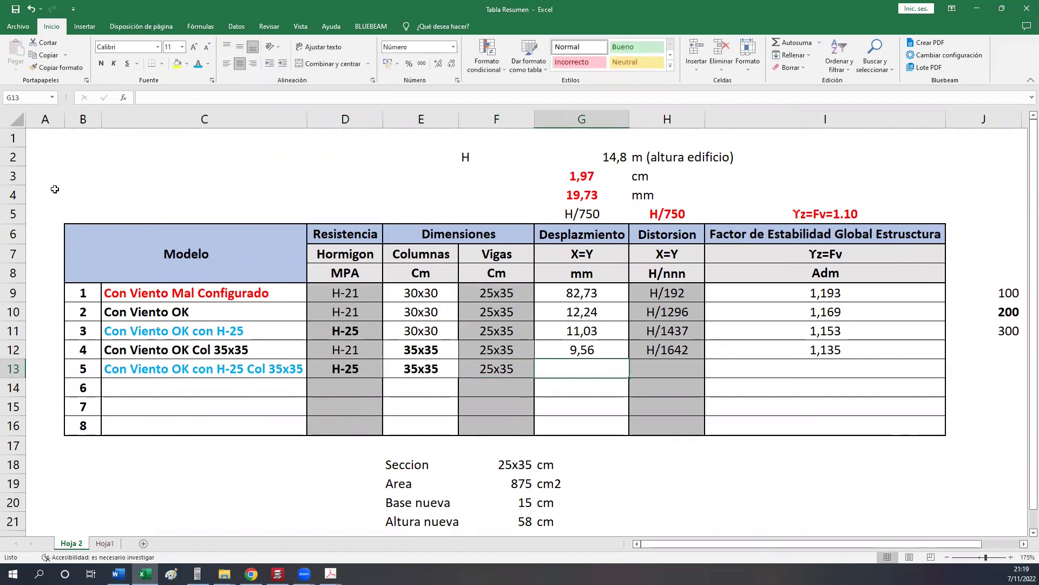
Add the job numbers 400 and 500 in column J beside models 4 and 5.
click(1008, 346)
text(400)
key(Return)
text(500)
key(Return)
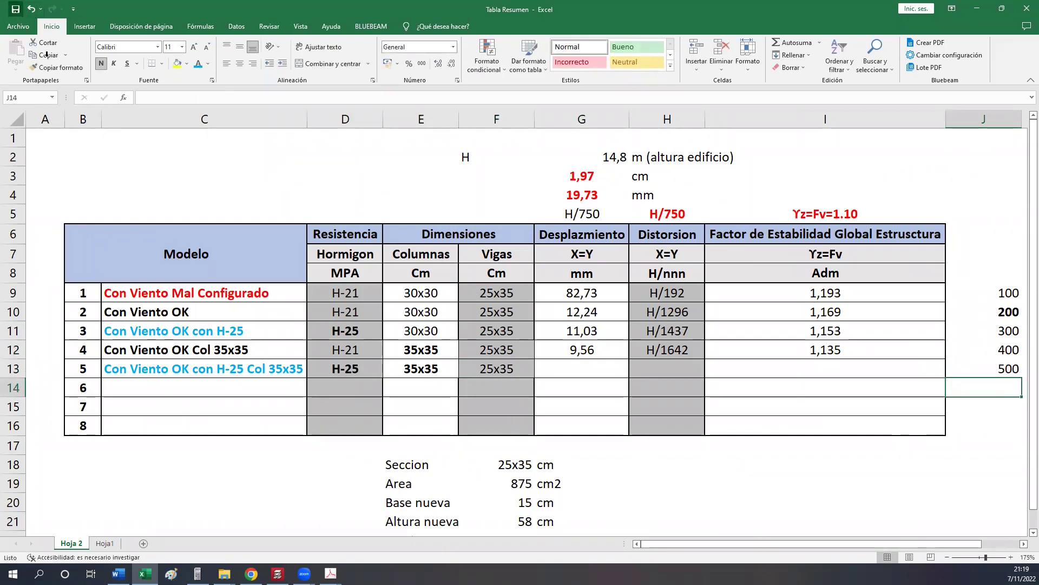
Switch back to CYPECAD and close the global stability analysis report.
click(573, 365)
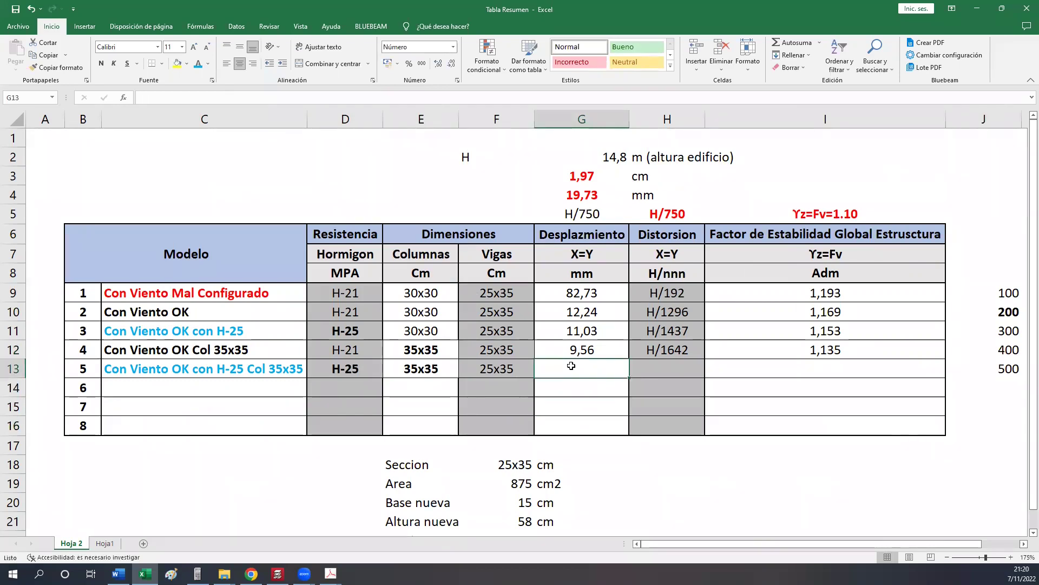
click(277, 574)
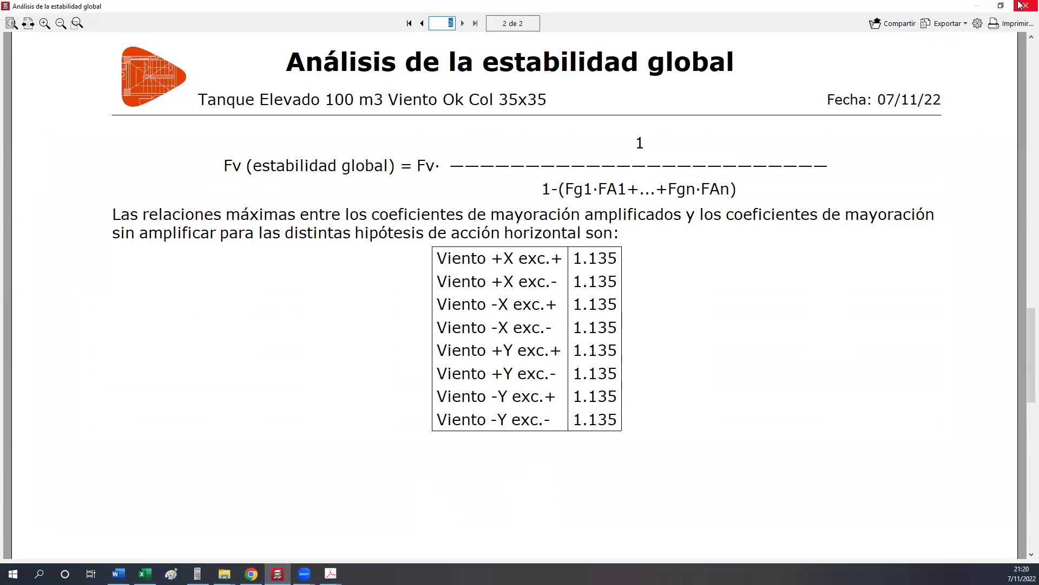
key(Escape)
key(Escape)
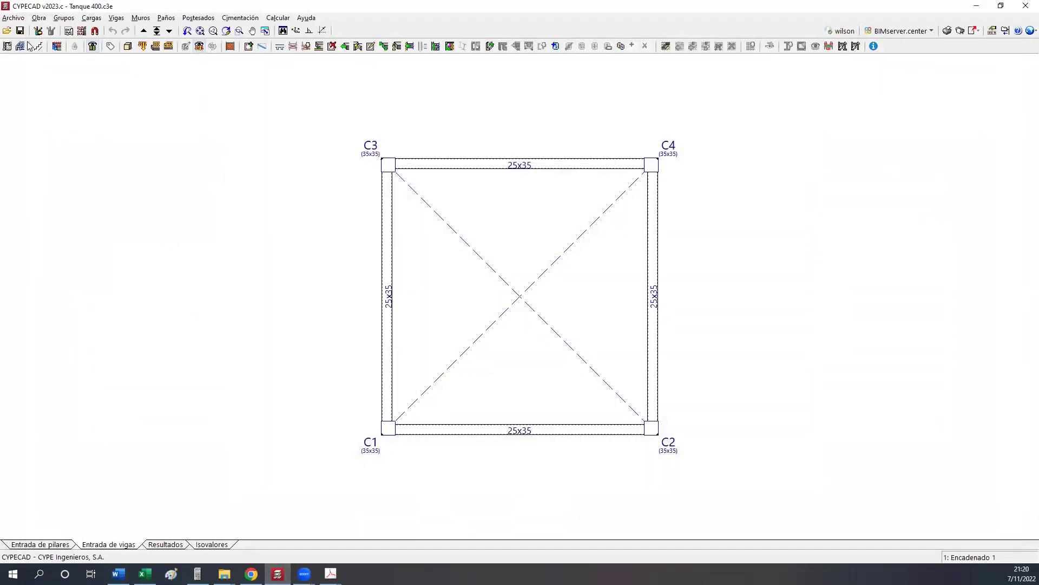
Copy the Tanque 400 job as Tanque 500, open the copy and close its calculation errors report.
click(9, 32)
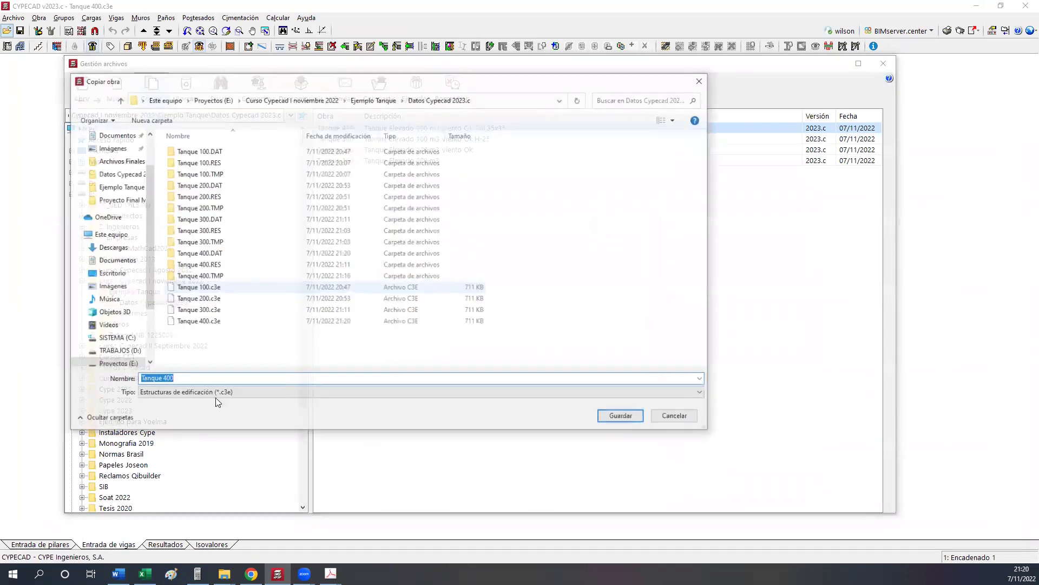
click(167, 379)
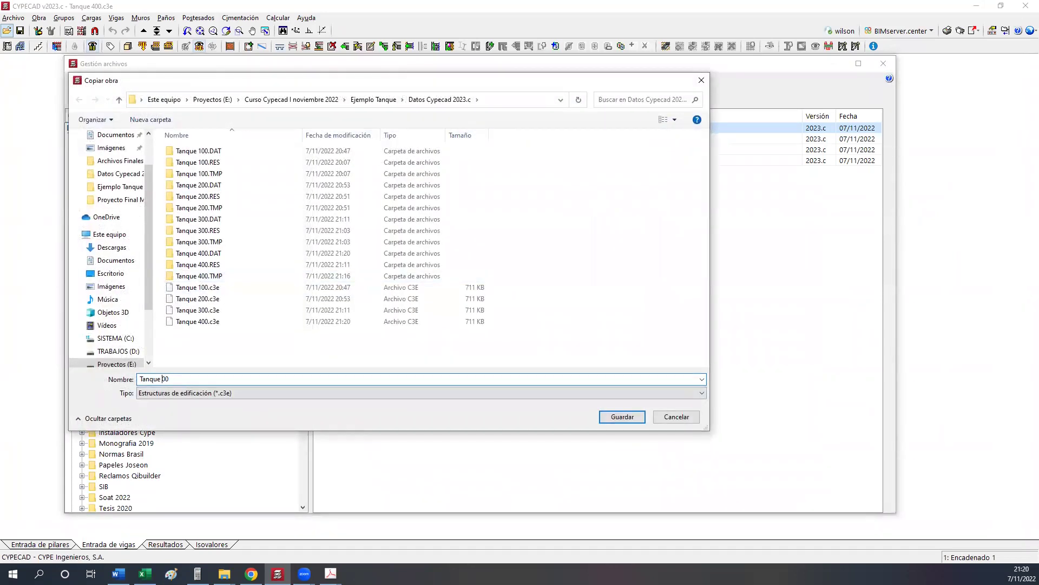
click(610, 422)
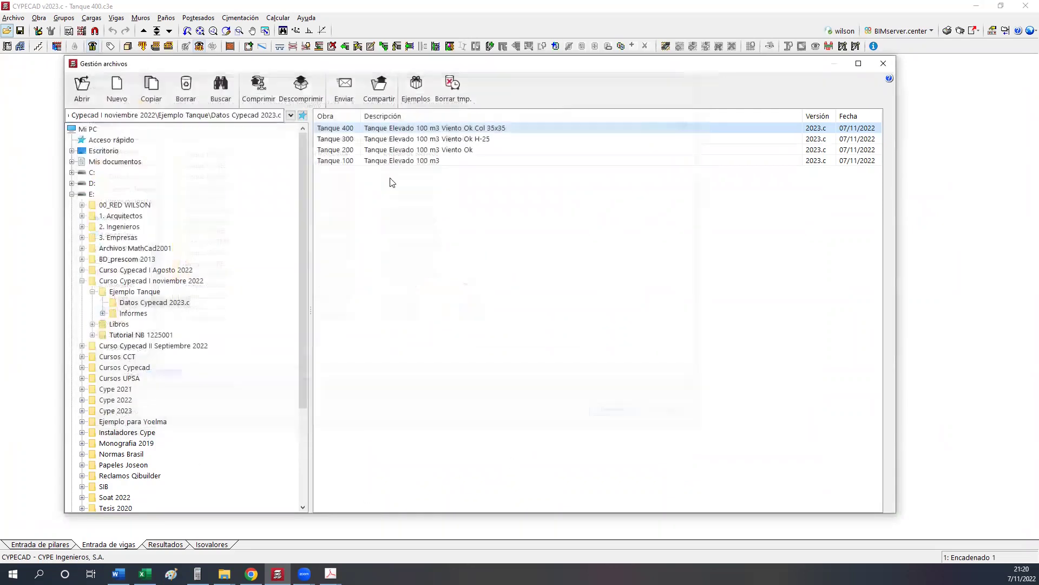
double_click(344, 128)
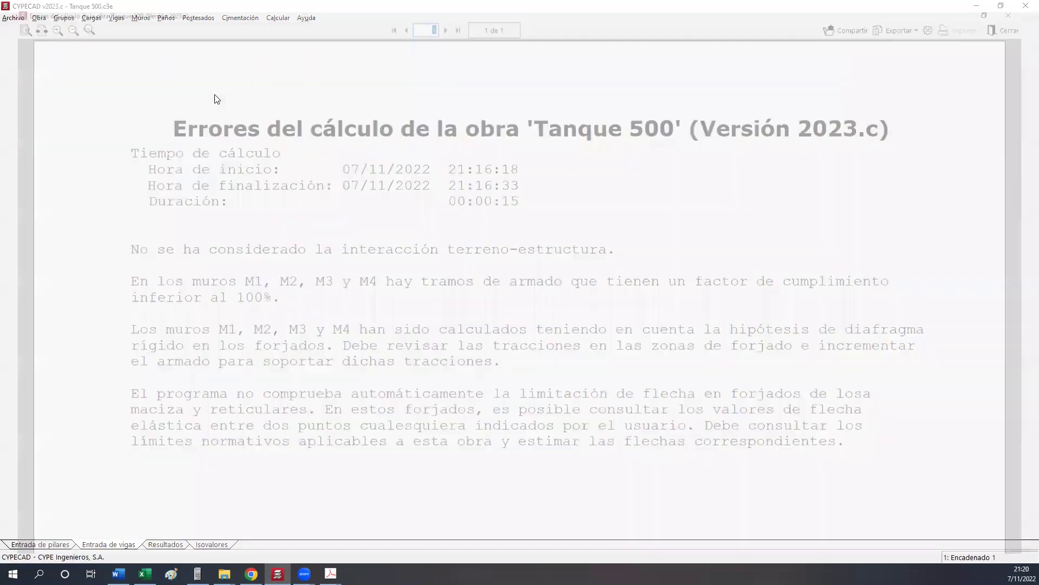
key(Escape)
In the job's general data, change the description to Tanque Elevado 100 m3 Viento Ok Col 35x35y H-25.
click(39, 18)
click(42, 31)
click(526, 99)
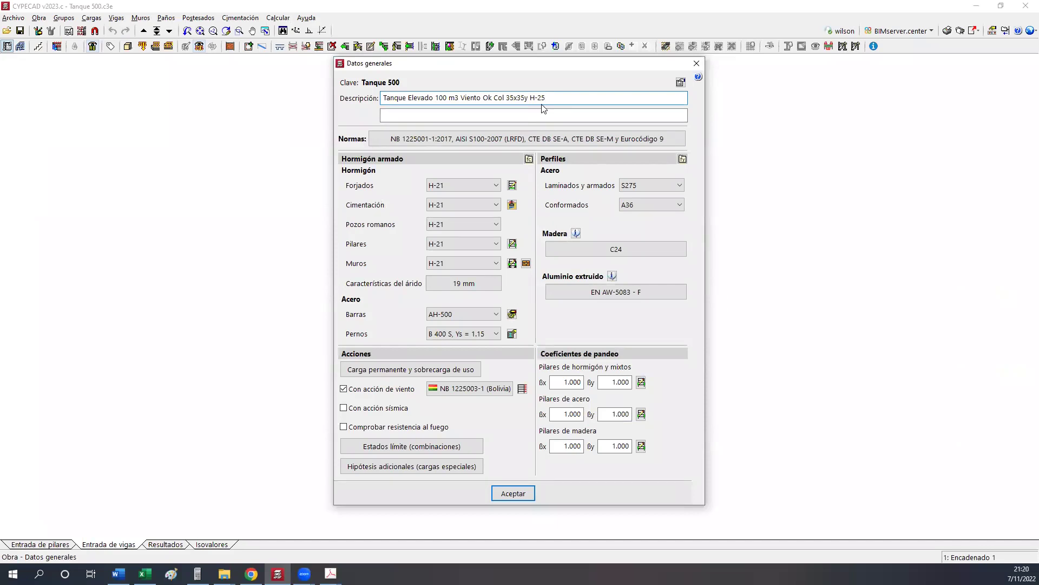
Set the concrete of the floor slabs, foundation, pozos romanos, columns and walls to H-25 and accept the general data.
click(463, 185)
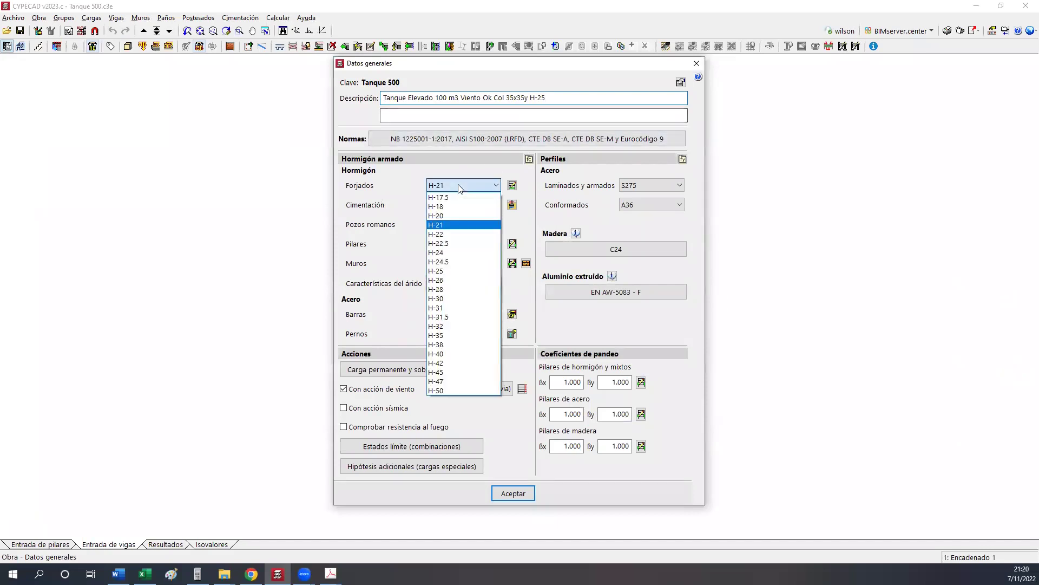
click(443, 271)
click(349, 331)
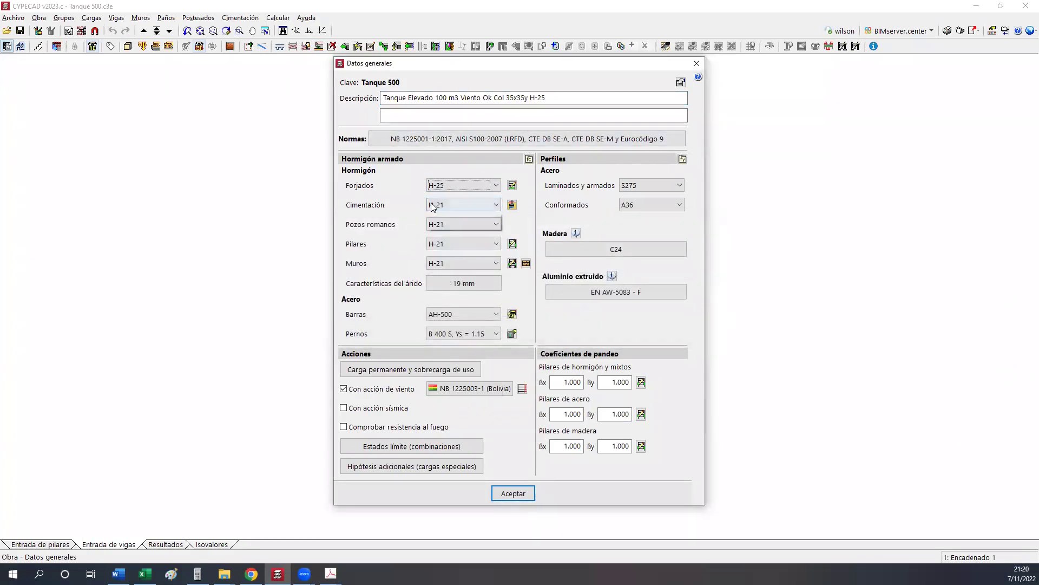
click(433, 205)
click(439, 290)
click(443, 224)
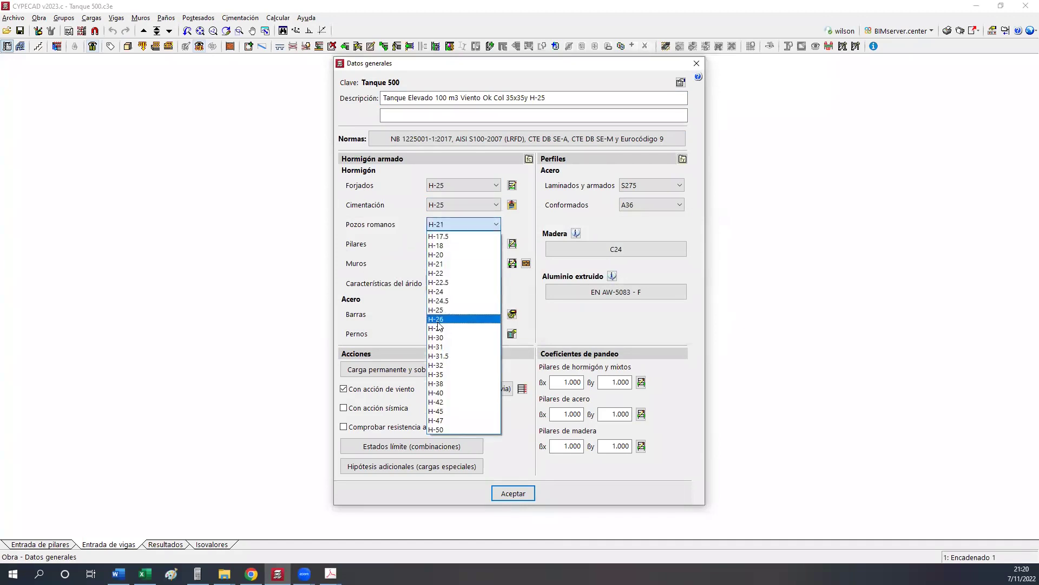
click(438, 310)
click(441, 243)
click(440, 329)
click(460, 263)
click(442, 349)
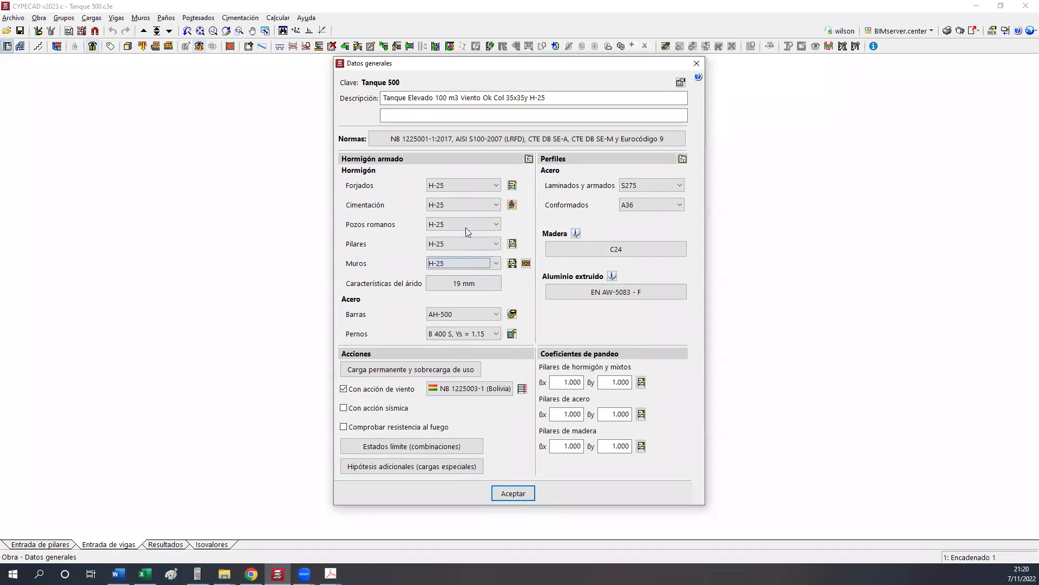
click(517, 495)
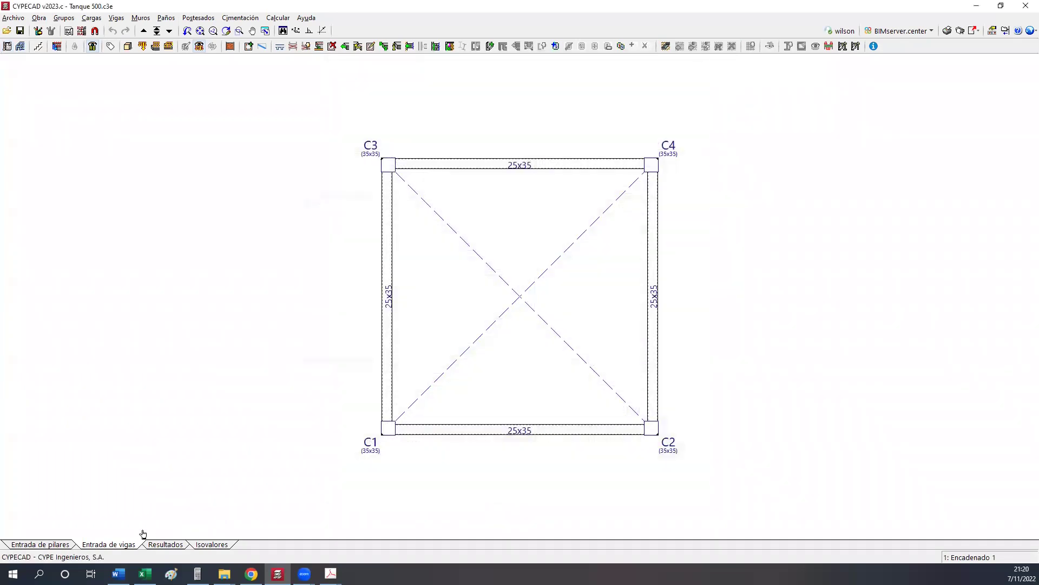
Calculate the Tanque 500 job and close the calculation report.
click(278, 17)
click(274, 45)
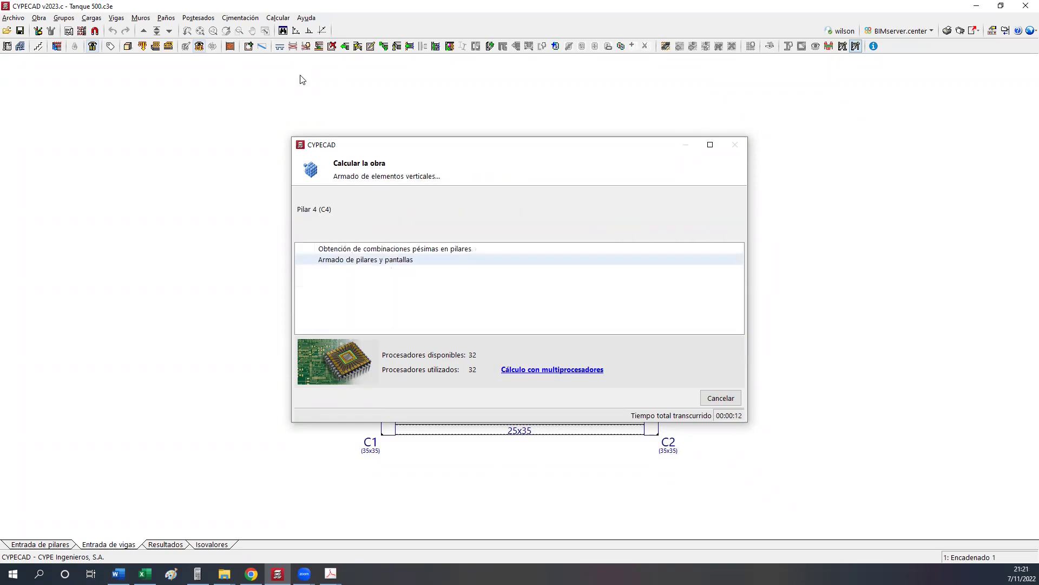
click(1023, 5)
Display the maximum displacements report of column C1 from the Tanque 500 results.
click(177, 544)
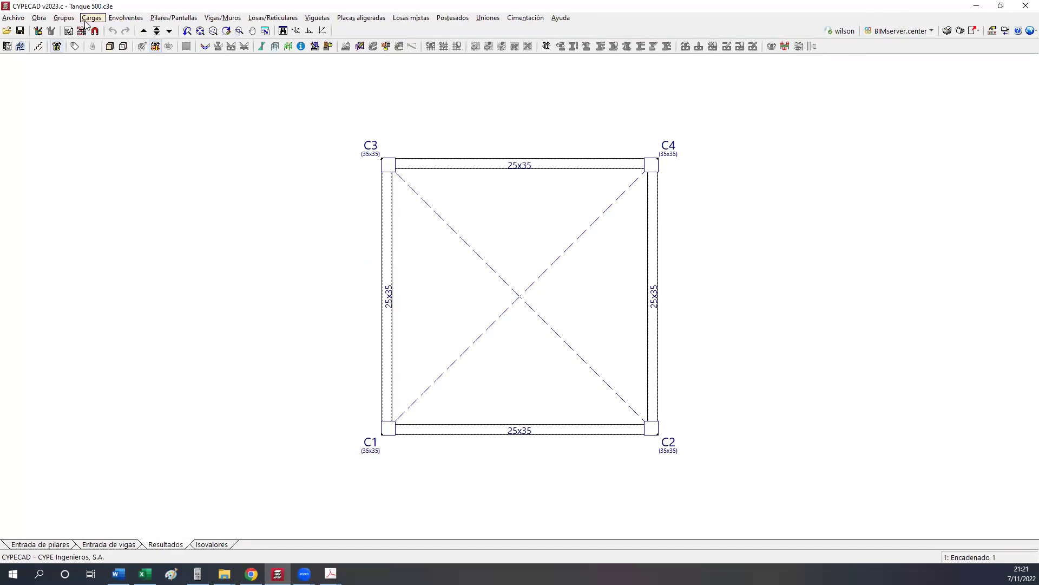
click(114, 19)
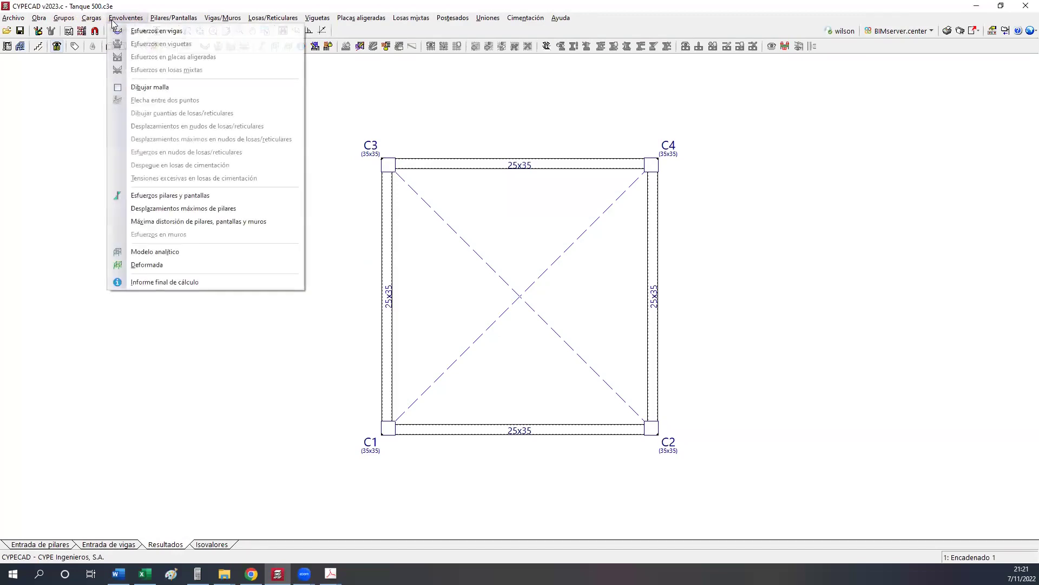
click(173, 208)
click(393, 433)
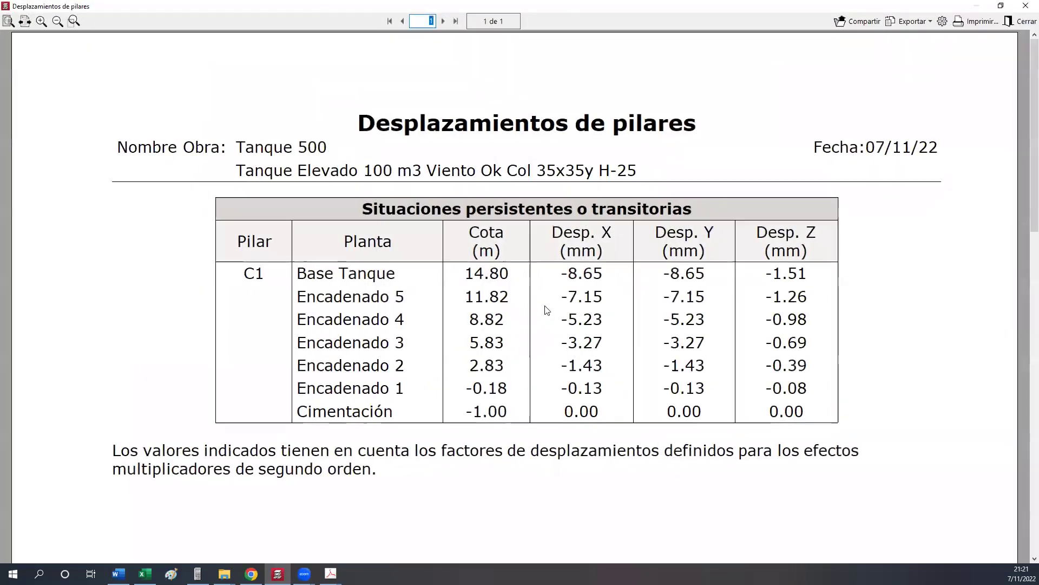
Switch to the Excel summary table and enter 8,65 as the displacement of model 5.
click(144, 574)
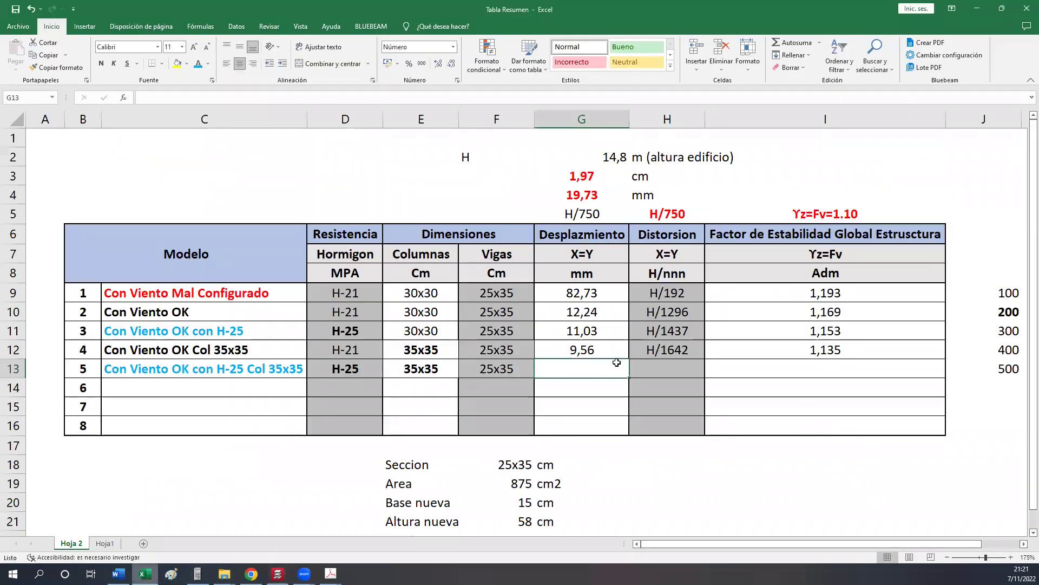
text(7)
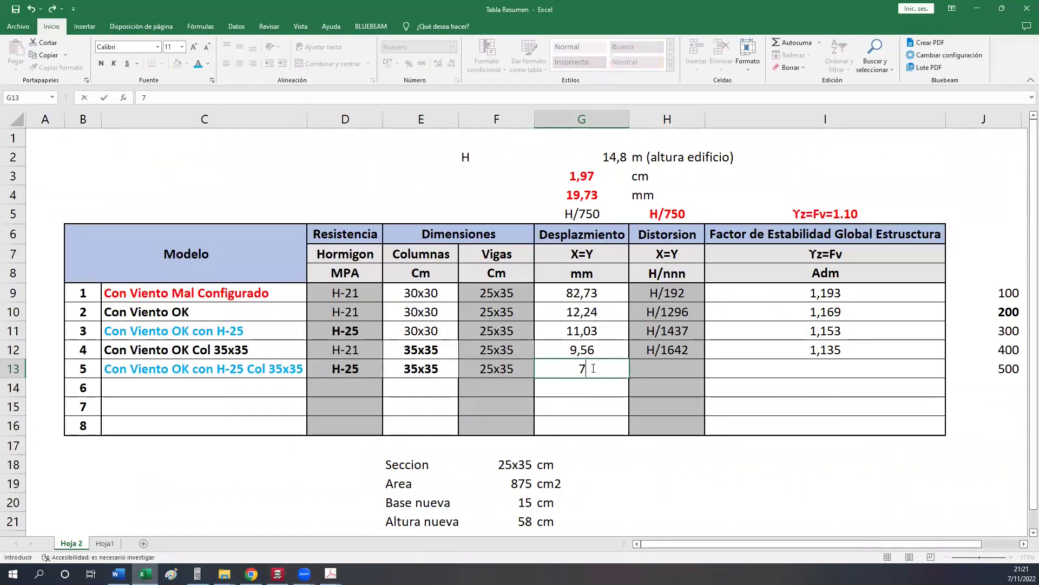
text(8,65)
key(Tab)
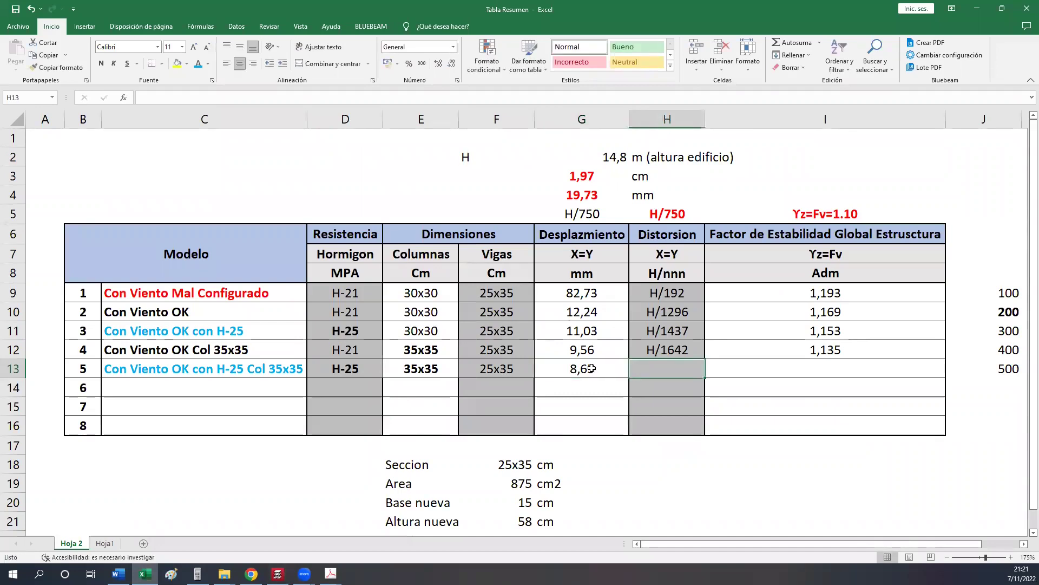
Return to CYPECAD, close the displacements report and display the maximum total drift in column C1's distortion report.
click(278, 573)
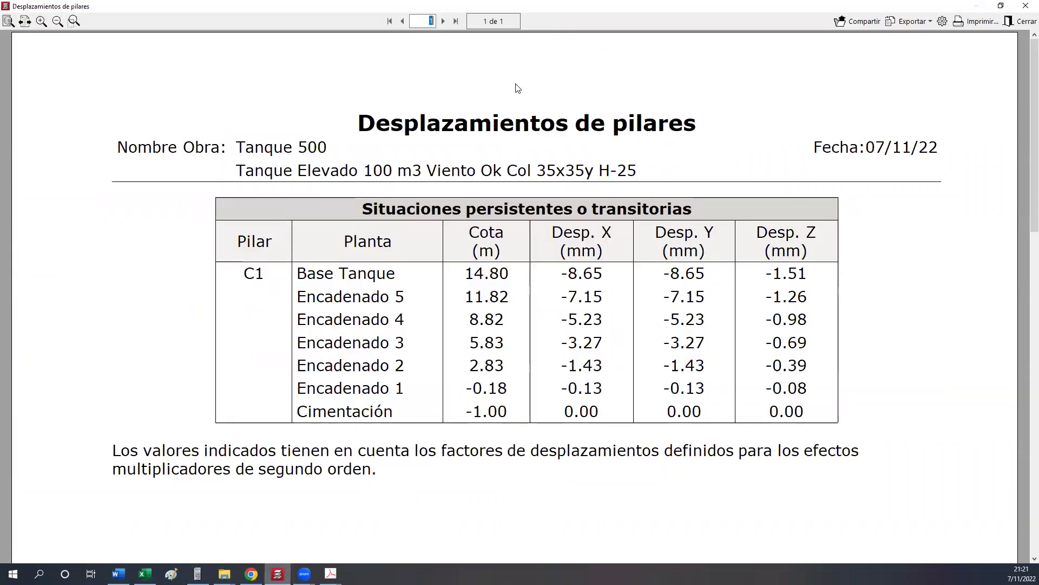
click(1023, 5)
click(126, 18)
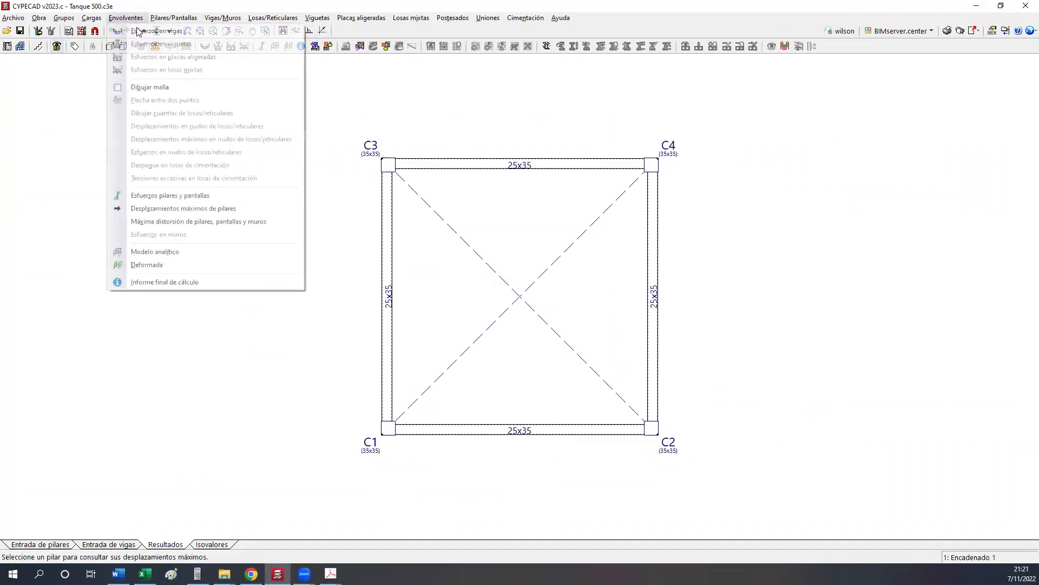
click(138, 221)
click(389, 428)
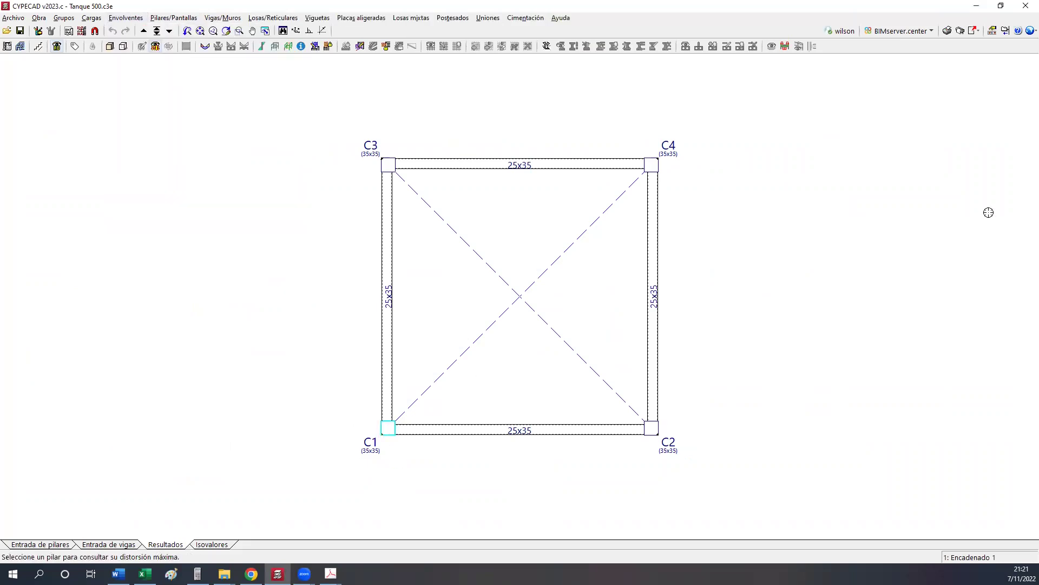
drag(1025, 66, 1026, 433)
In the Excel summary table, enter H/1817 as the distortion of model 5.
click(144, 574)
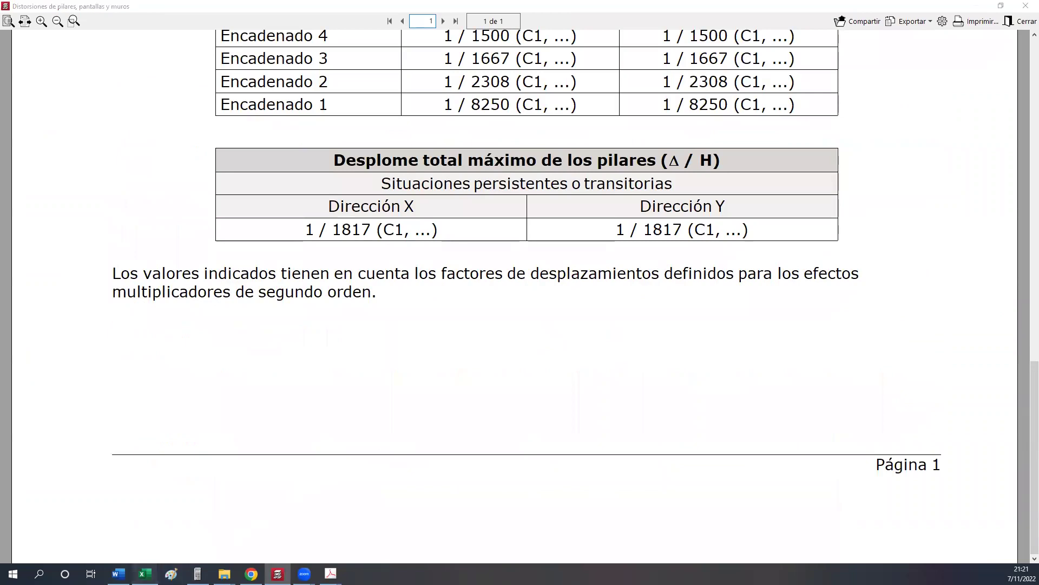
text(H/1817)
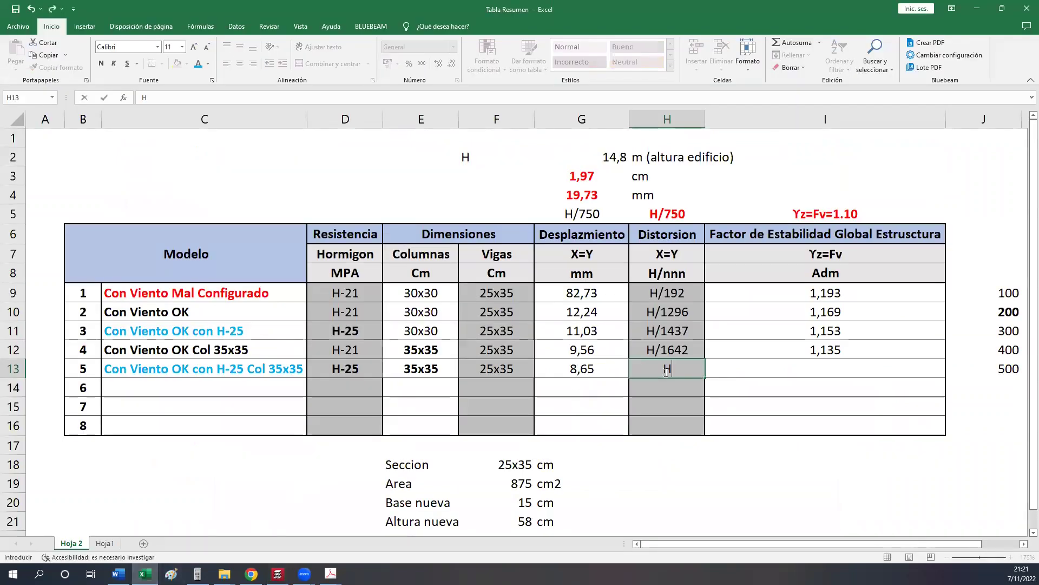
key(Return)
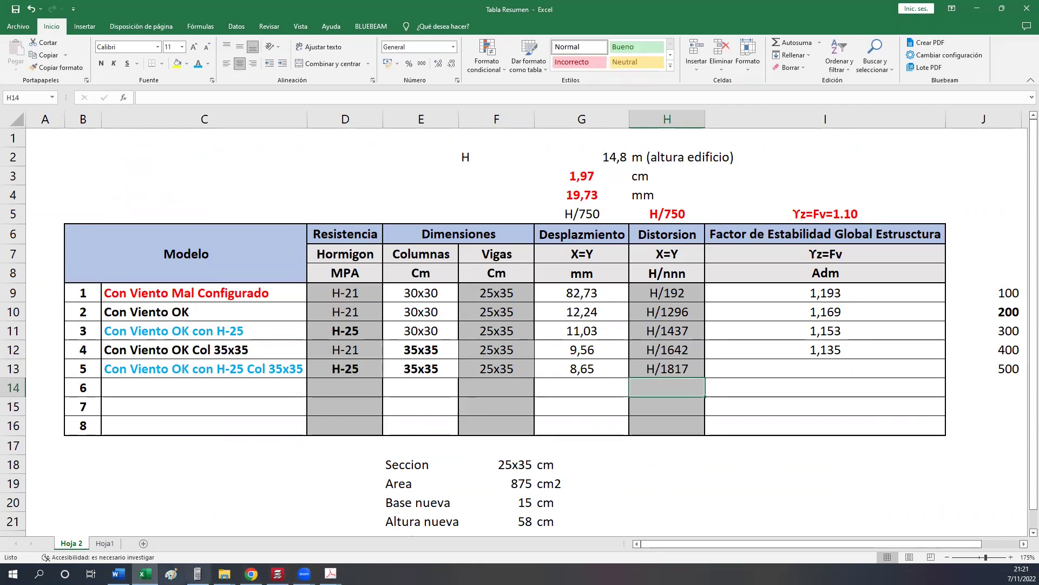
Return to CYPECAD, close the distortion report and display the wind amplification ratios in the Análisis de la estabilidad global report.
click(278, 574)
click(1027, 5)
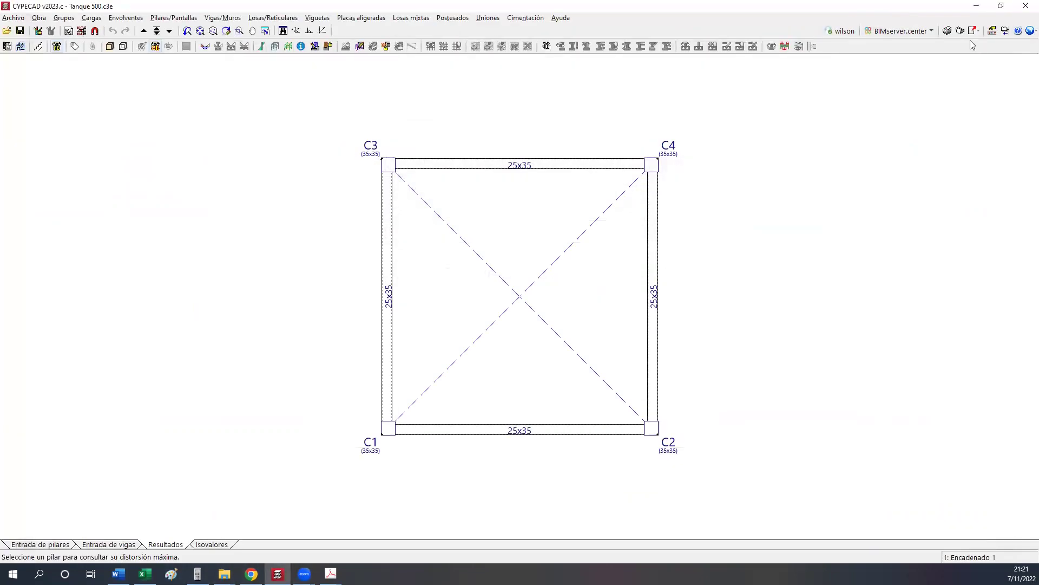
click(960, 31)
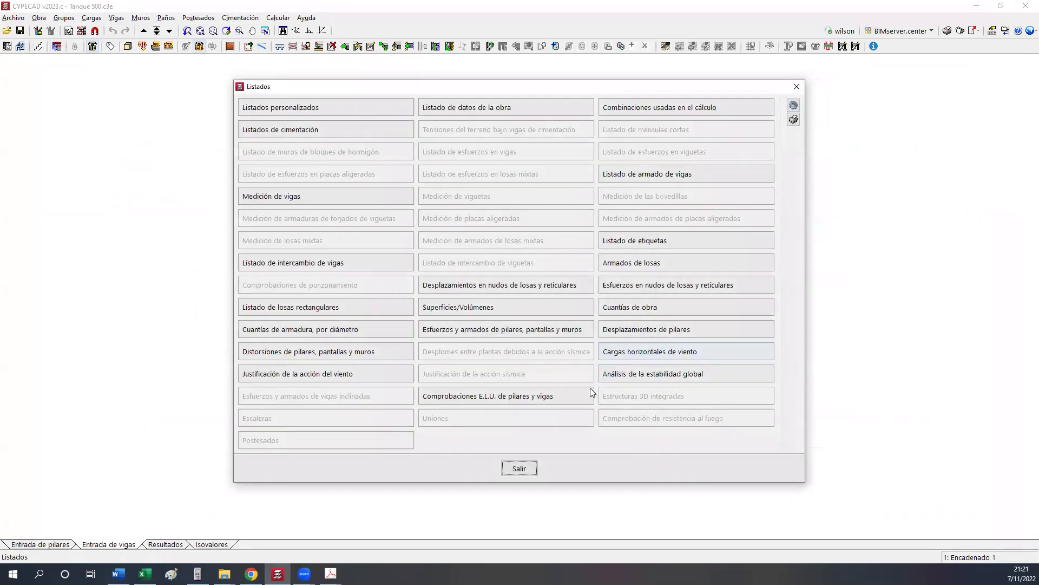
click(604, 374)
scroll(1025, 305, down, 3)
scroll(1025, 304, down, 10)
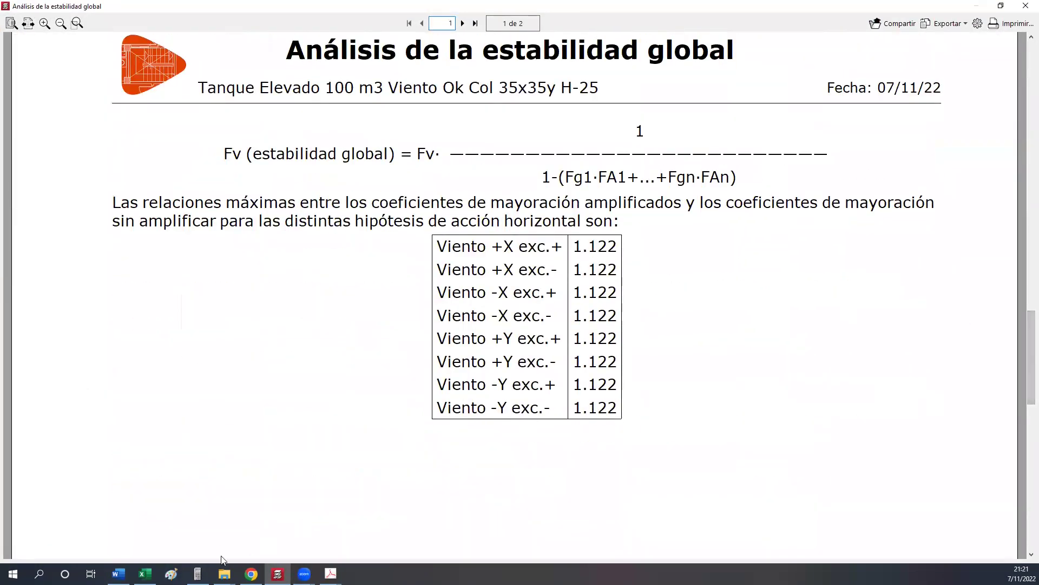
In the Excel summary table, enter 1,122 as the global stability factor of model 5.
click(144, 574)
click(841, 366)
text(1,122)
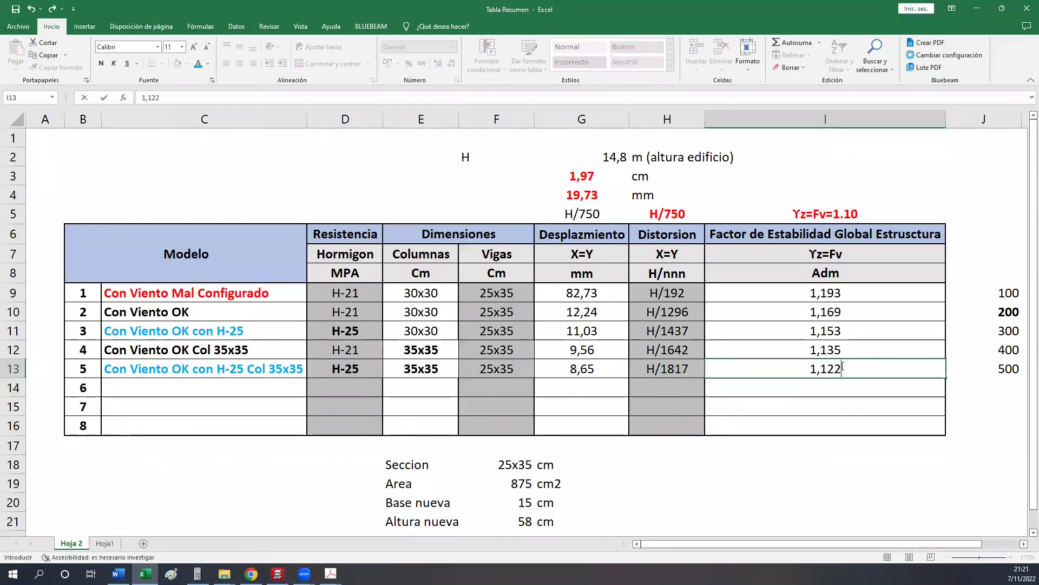
key(Return)
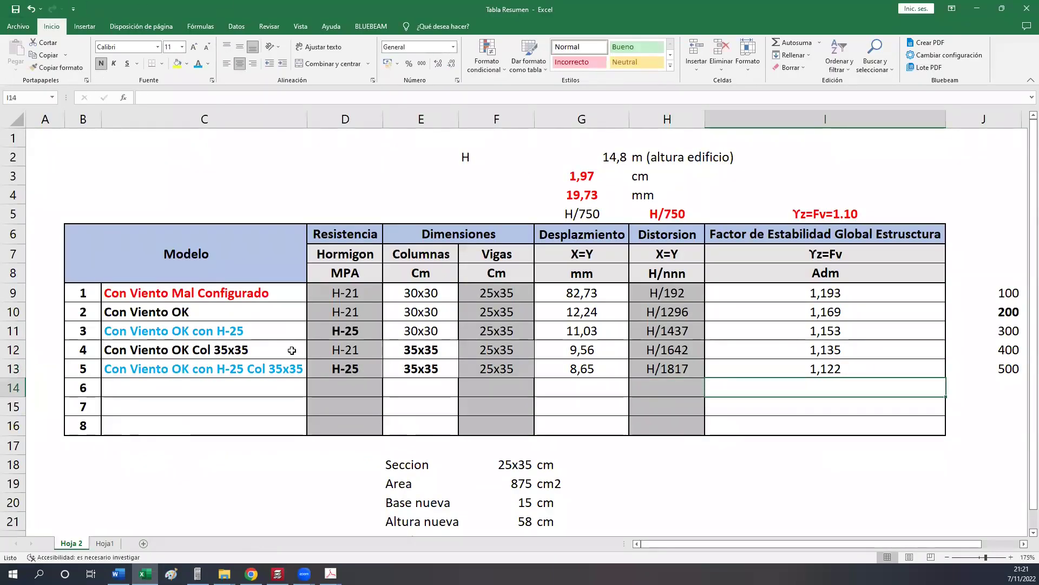
Name model 6 in the summary table Con Viento OK y Vigas.
click(210, 450)
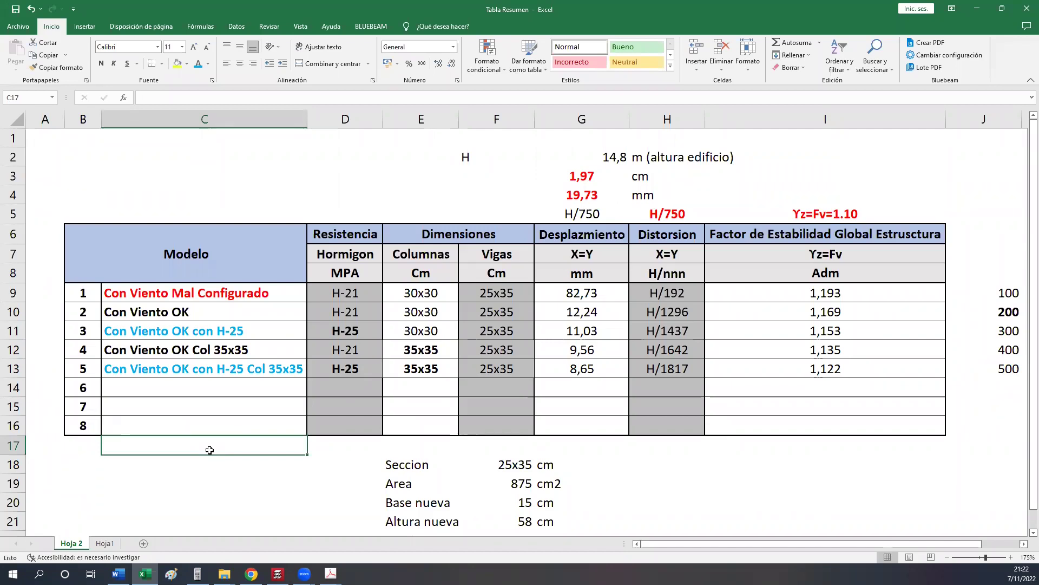
click(176, 369)
click(164, 393)
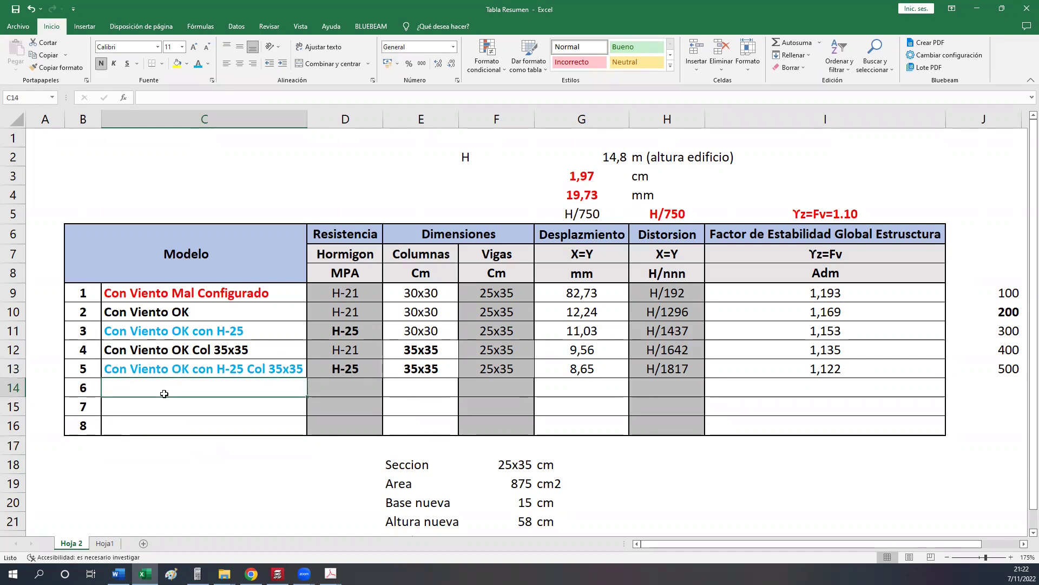
text(Con)
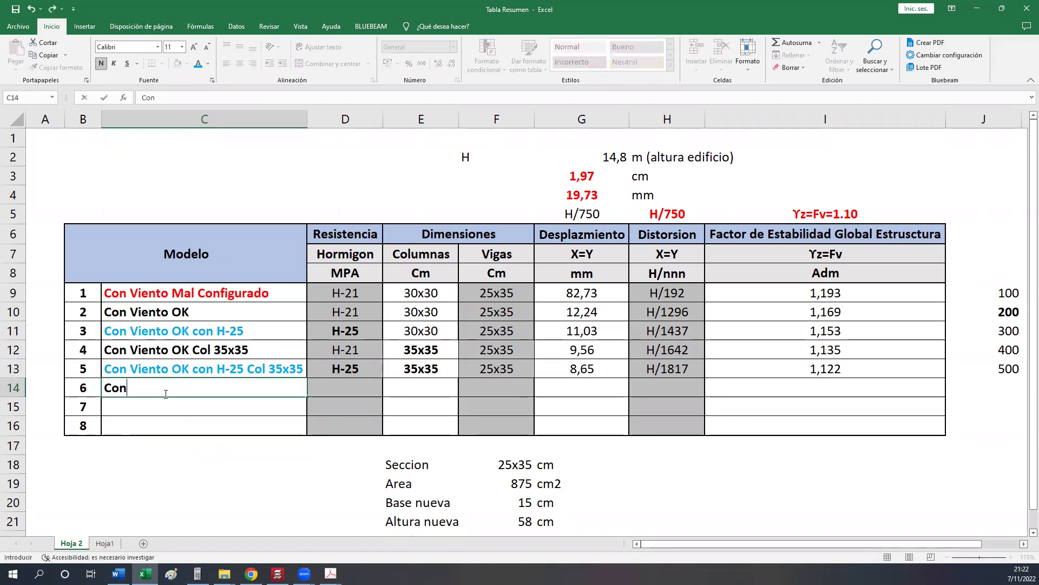
text( VC)
key(BackSpace)
text(VCi)
text(iento)
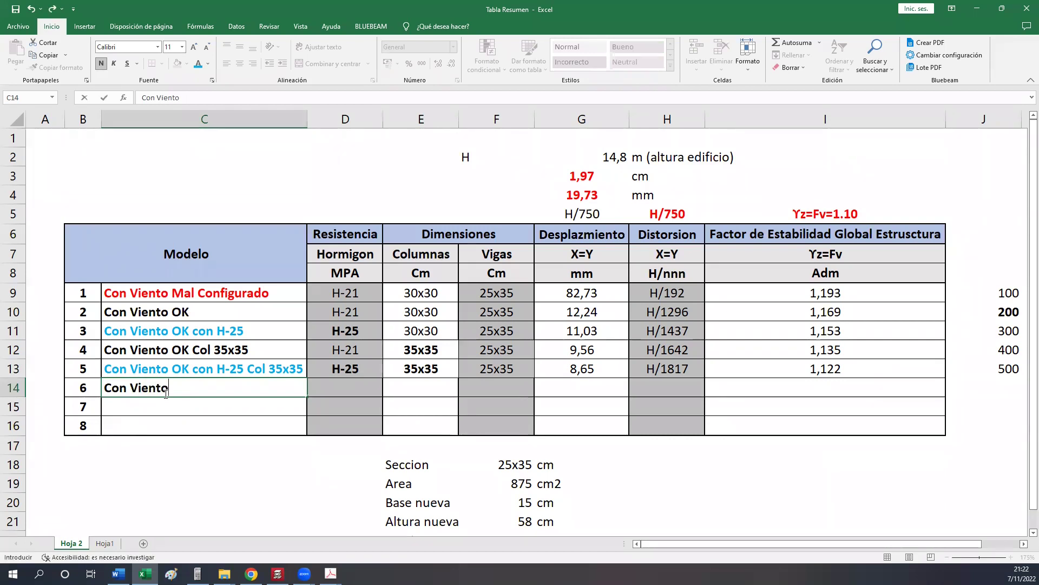
text( OK y VIgas)
key(BackSpace)
key(BackSpace)
key(BackSpace)
key(BackSpace)
text(igas)
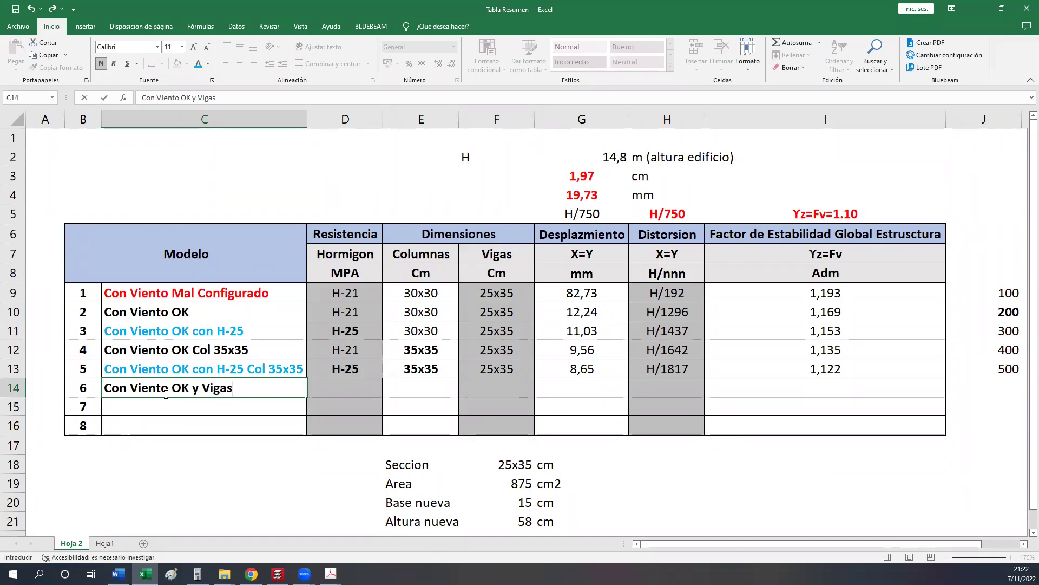
drag(231, 382, 104, 386)
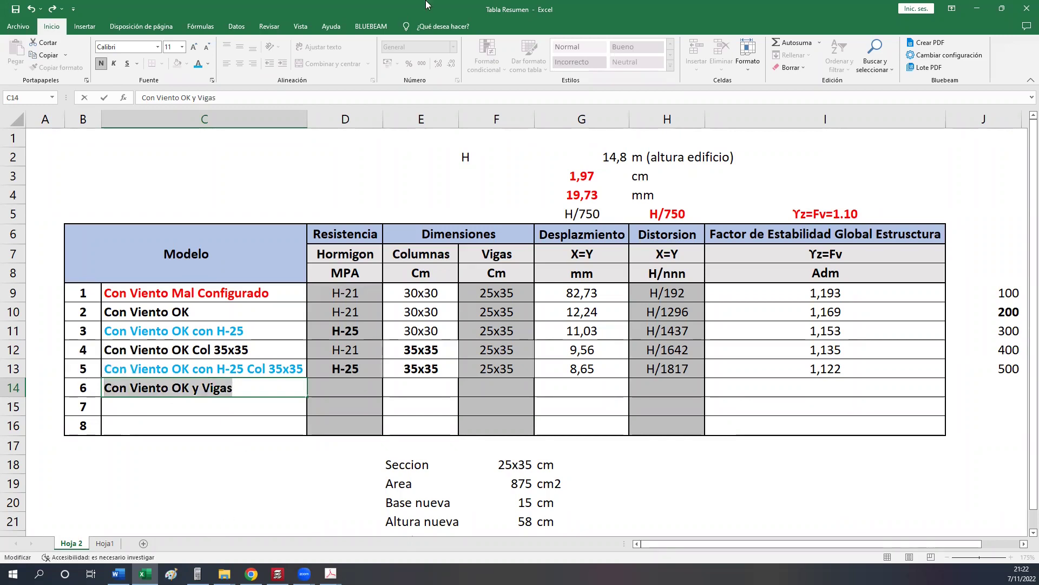
scroll(143, 28, down, 3)
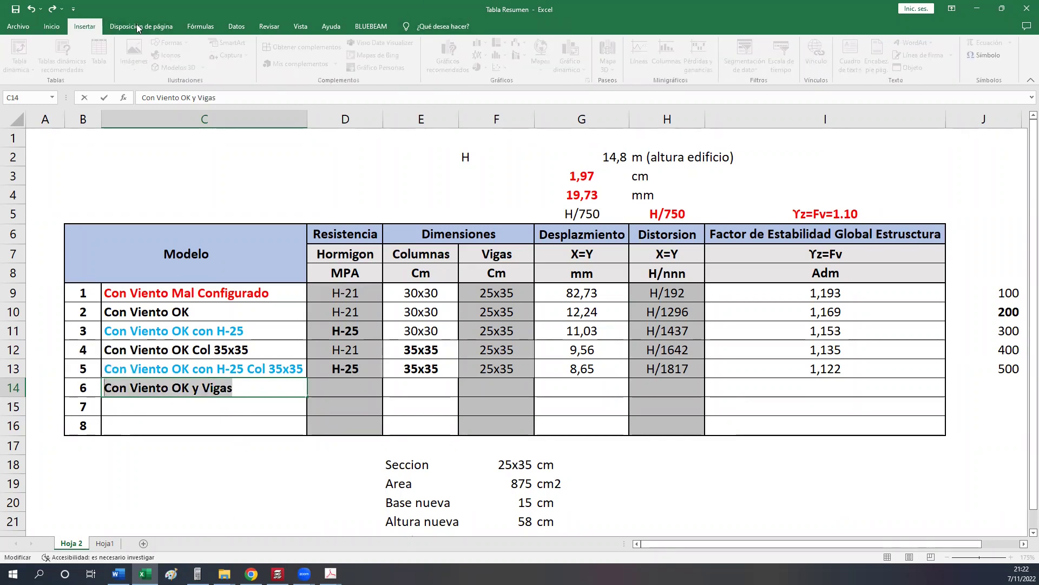
scroll(143, 28, up, 3)
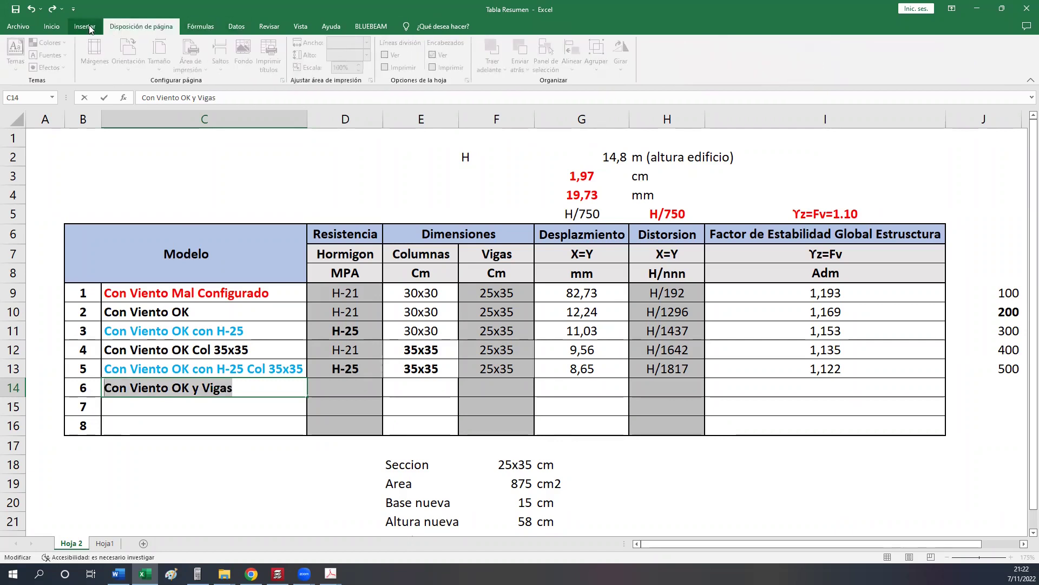
click(20, 27)
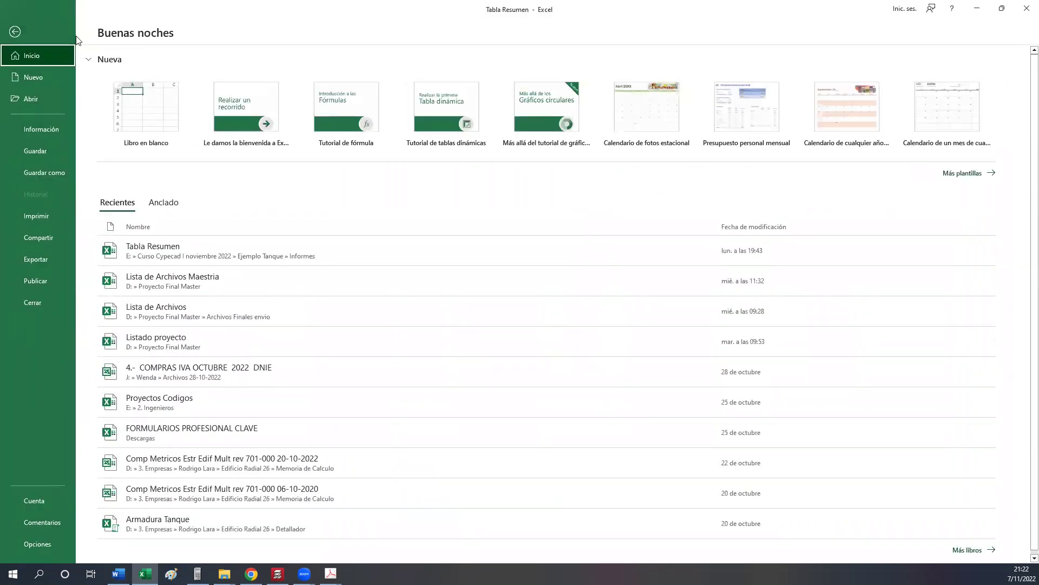
key(Escape)
Colour the text of the model 6 name light green.
click(240, 399)
click(240, 382)
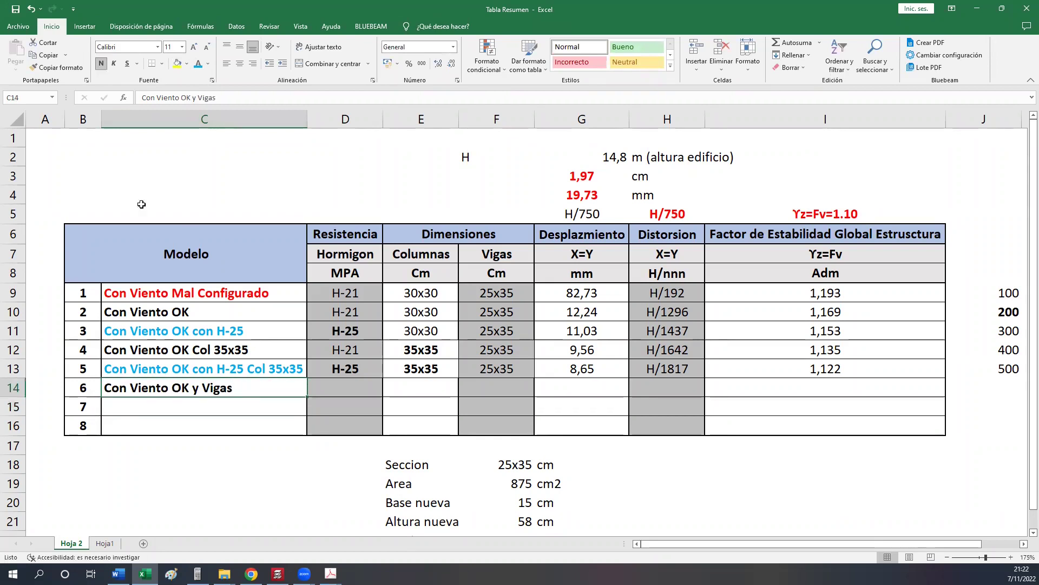
click(208, 63)
click(236, 161)
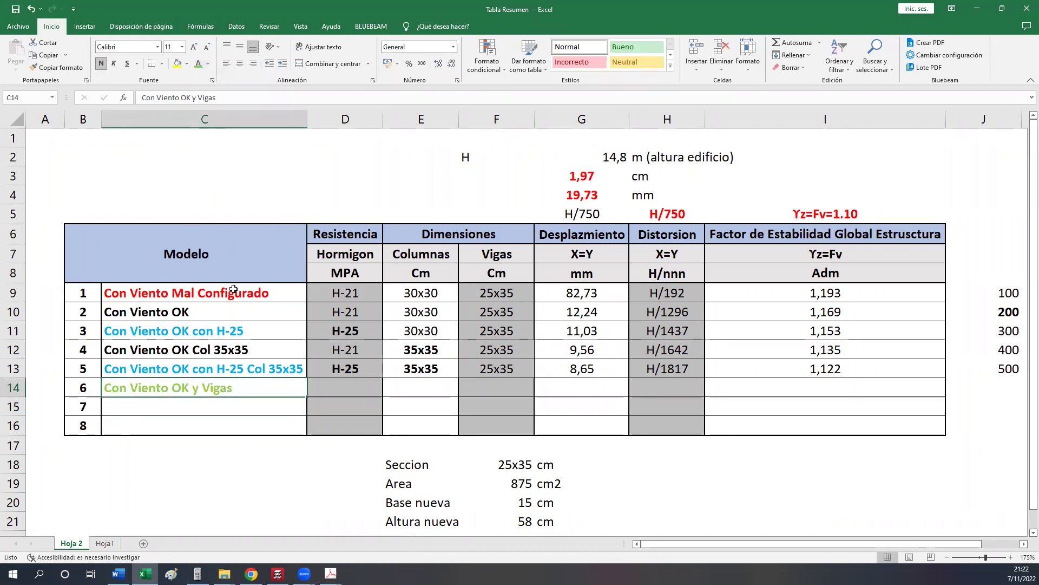
Examine the beam section calculation below the table: original section, area, new base, new height and new section.
click(226, 464)
click(456, 461)
scroll(456, 462, down, 2)
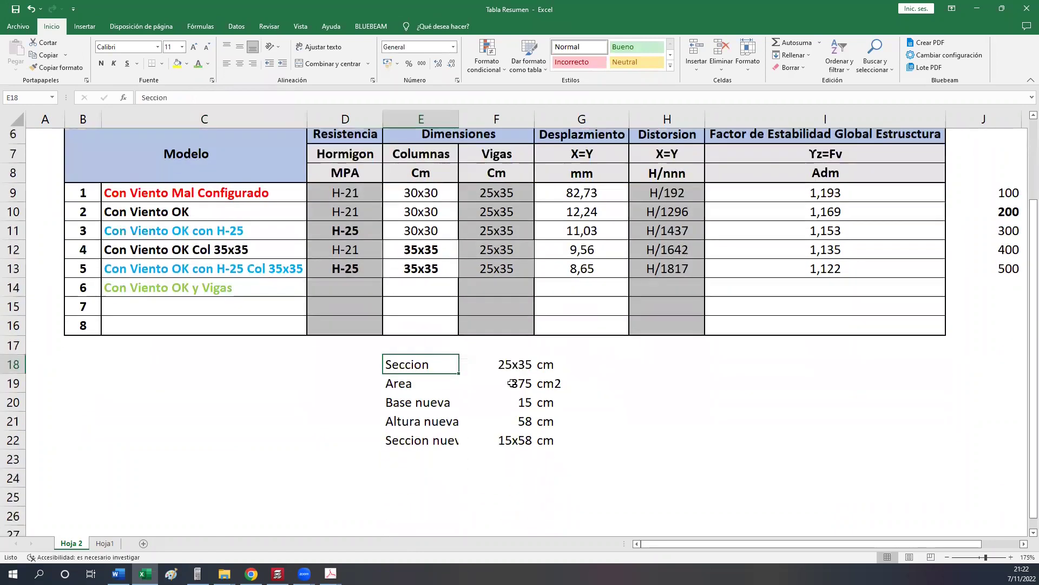
click(512, 351)
click(514, 371)
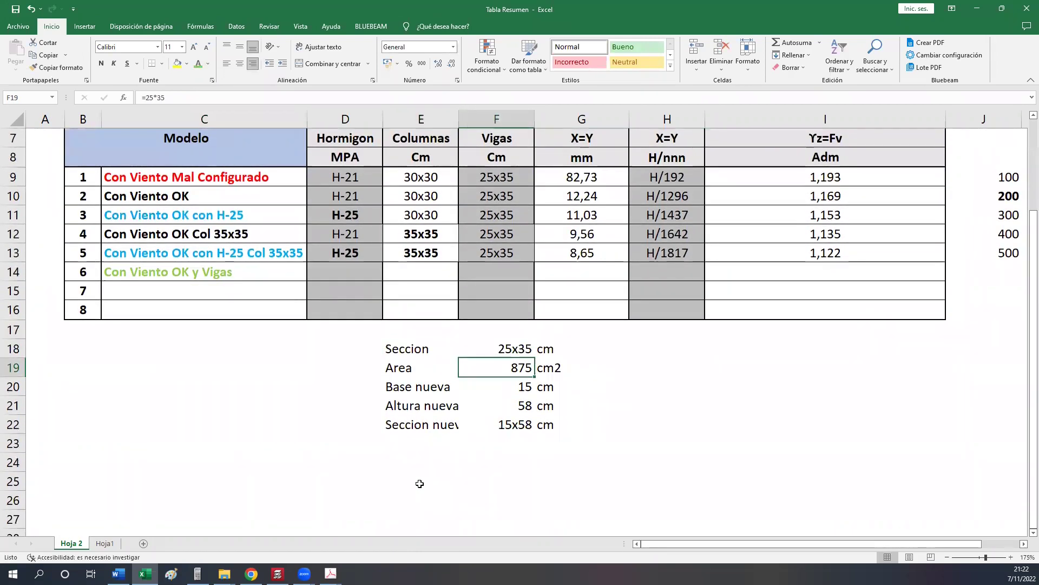
key(Down)
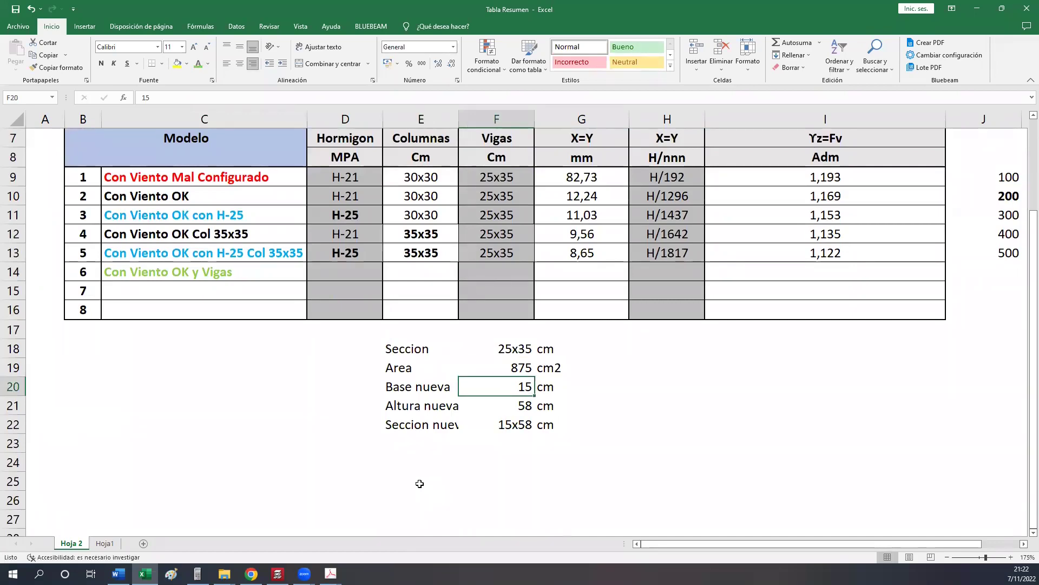
key(Down)
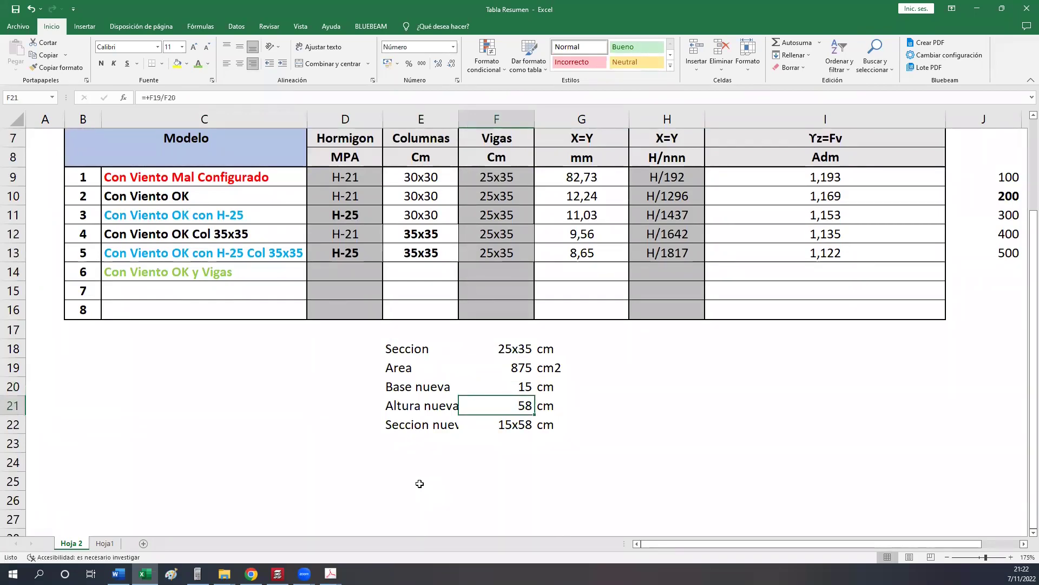
key(Down)
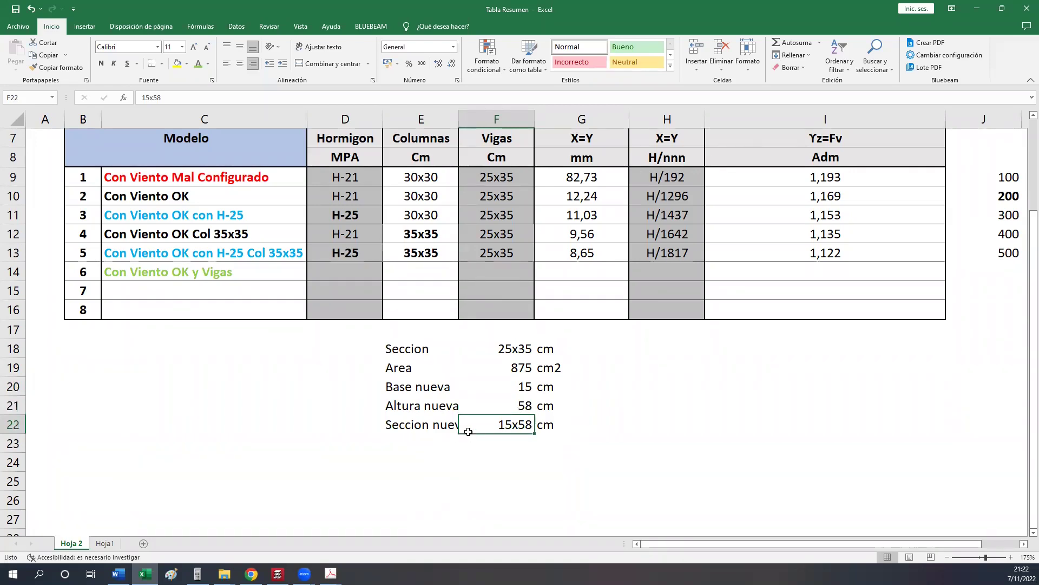
click(583, 407)
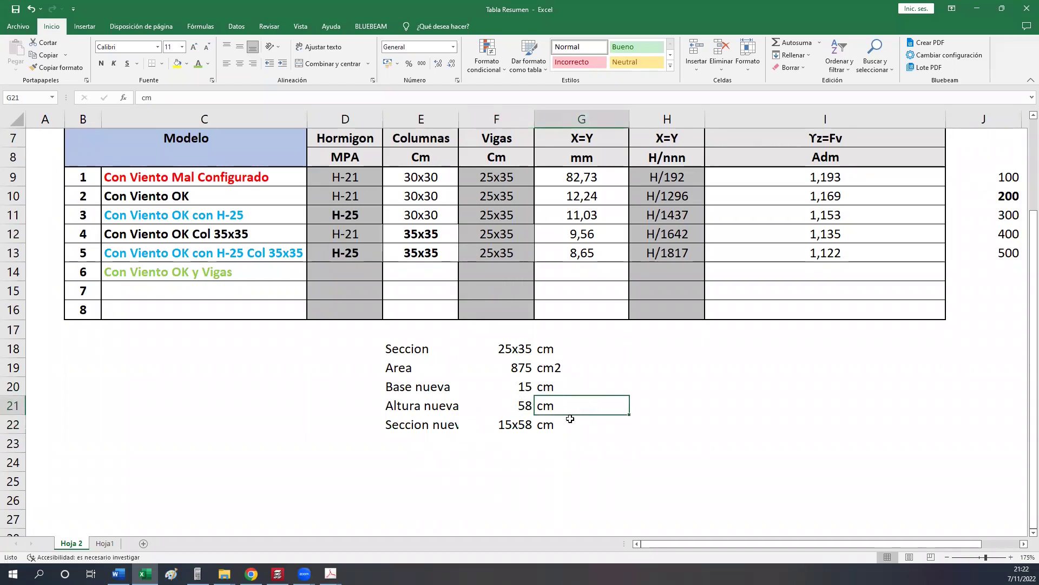
click(509, 423)
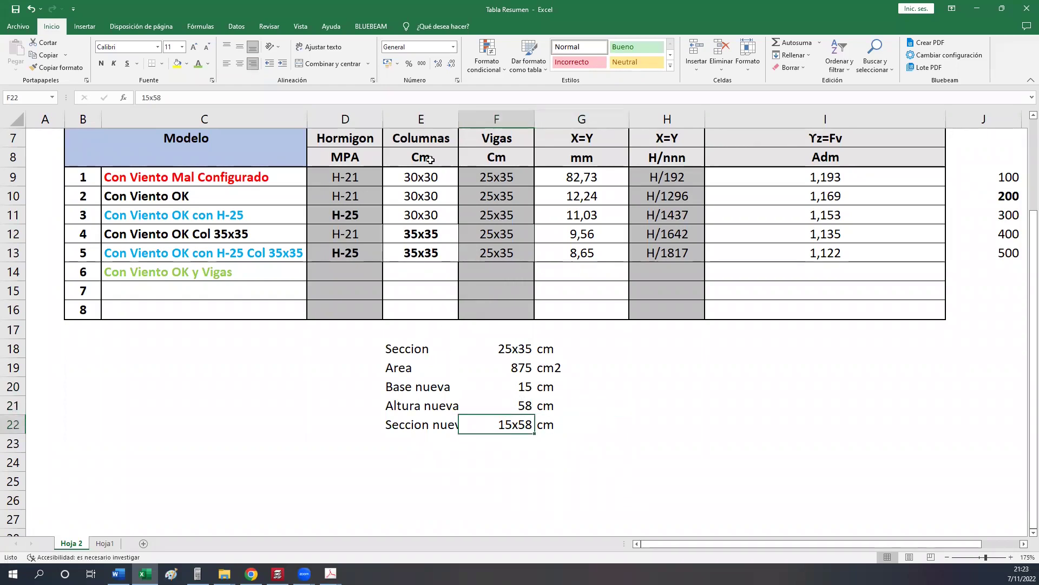
Widen column E to fit its labels and compute the new section's area in F23 as new base times new height, F20*F21.
drag(459, 115, 468, 115)
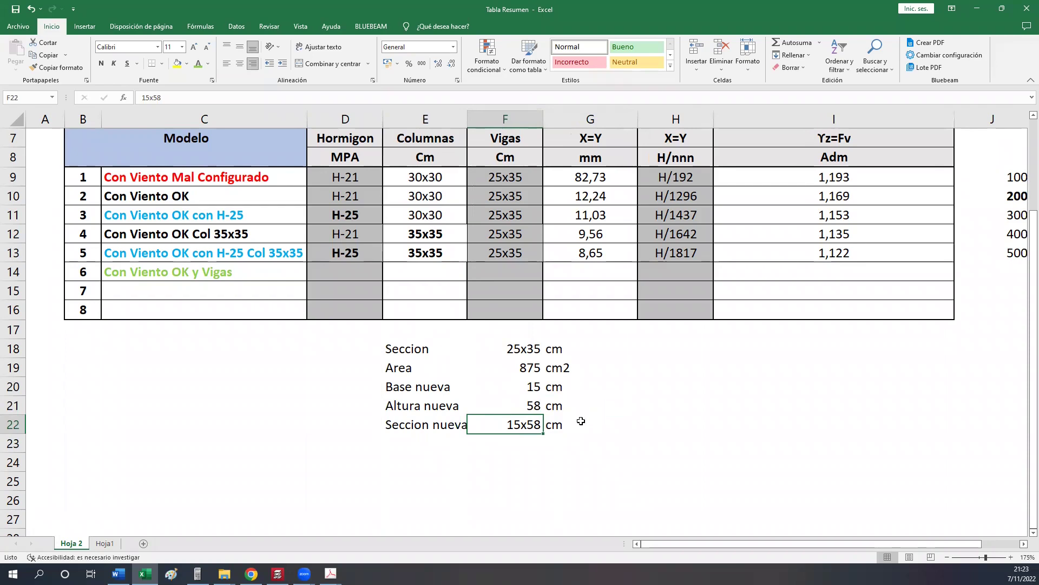
click(516, 445)
text(+)
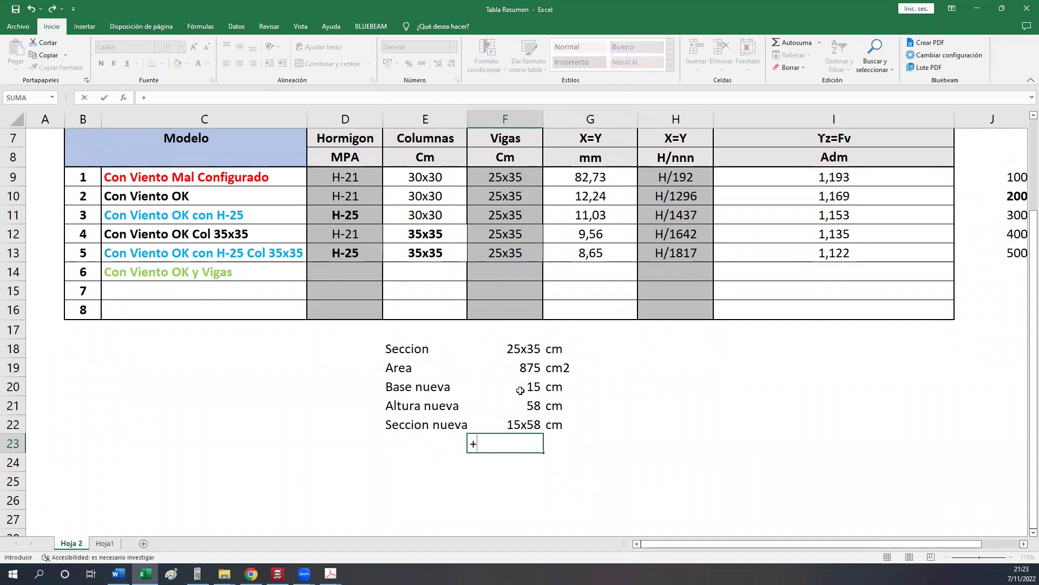
click(520, 388)
text(*)
click(526, 405)
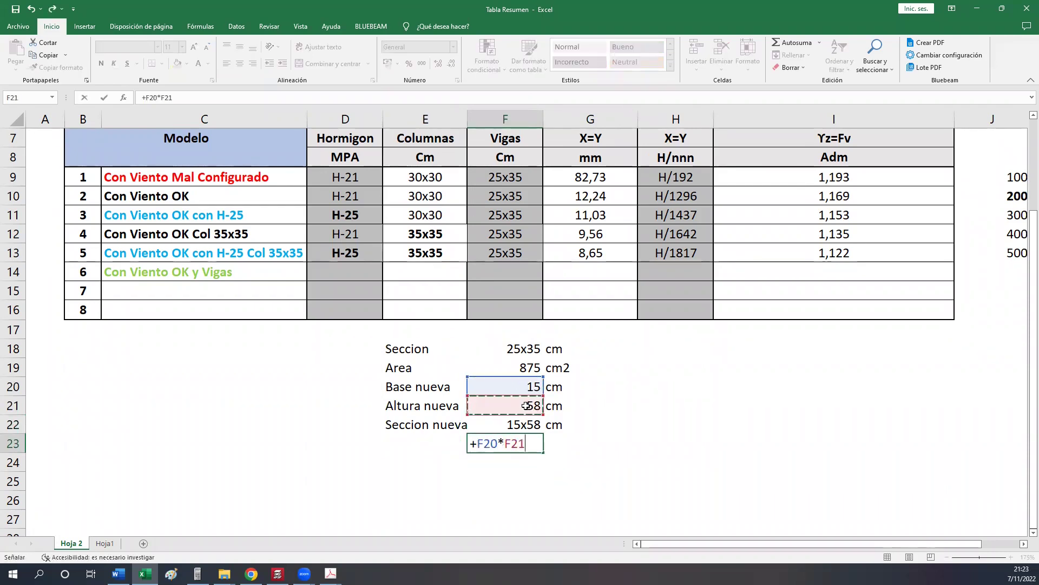
key(ctrl+Return)
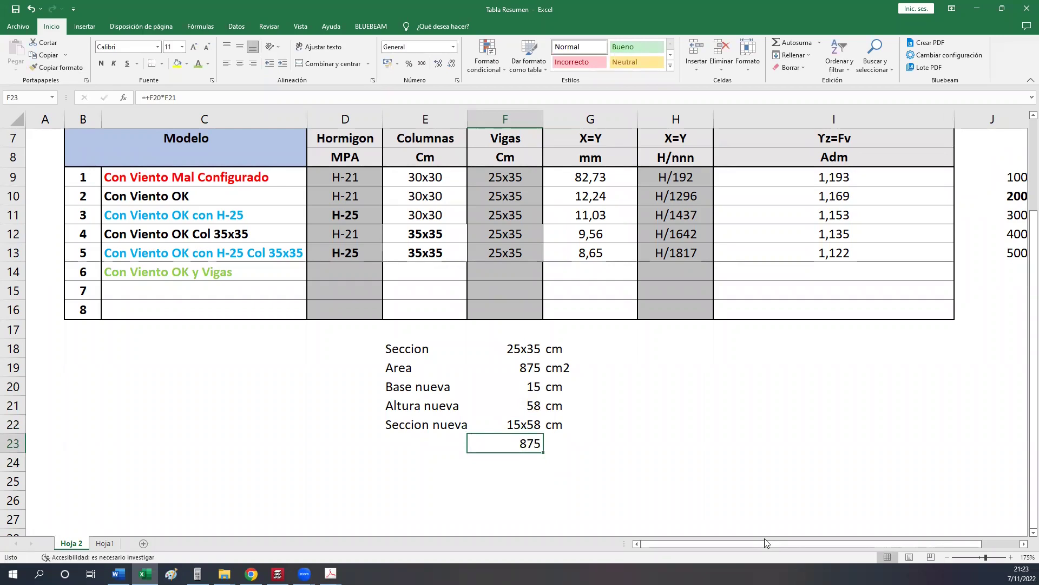
Copy the cm2 unit beside the new section's area in G23 and save the workbook.
click(572, 372)
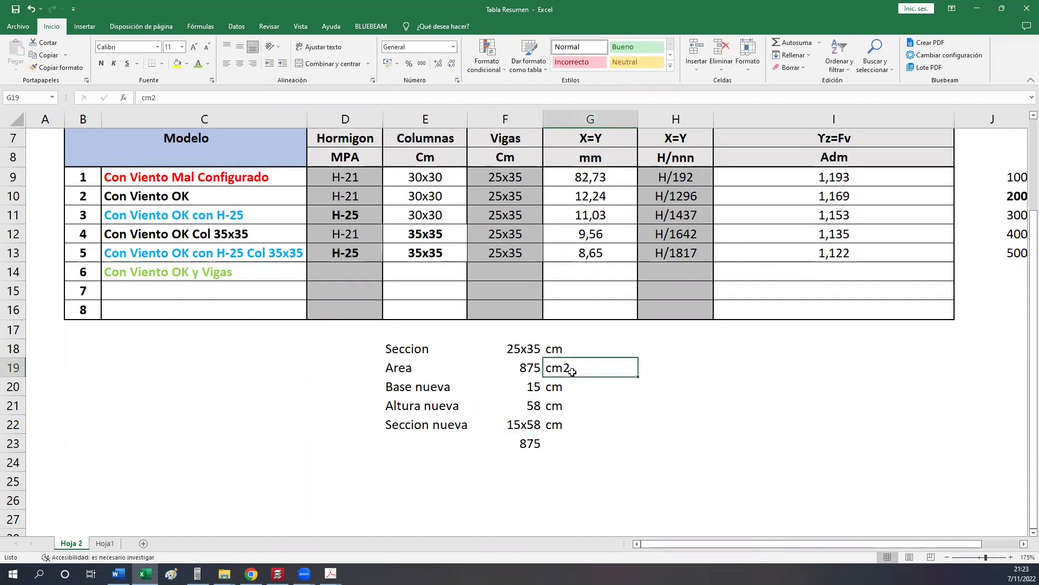
key(ctrl+c)
click(551, 441)
key(ctrl+v)
click(538, 458)
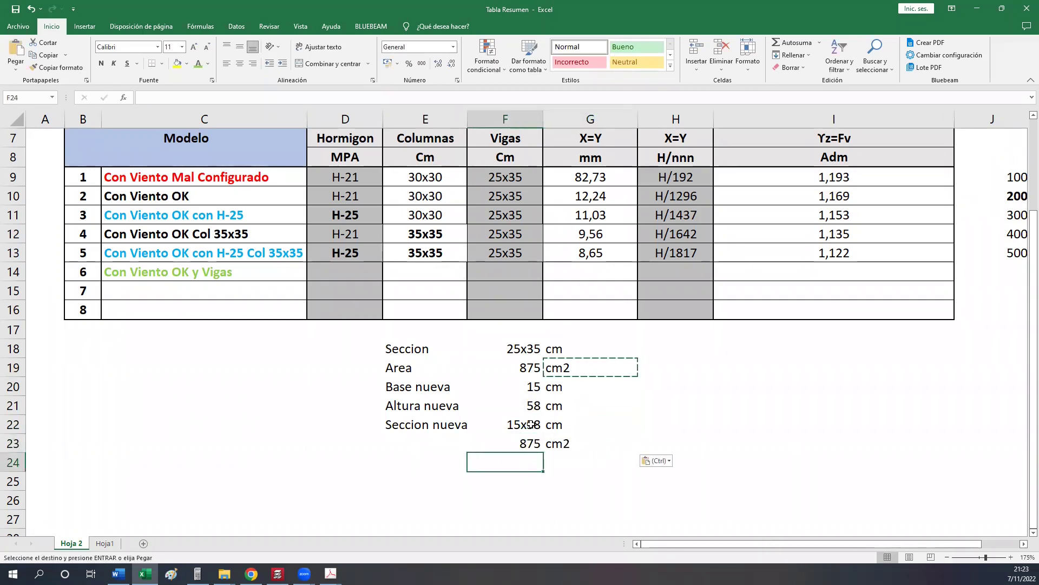
click(15, 9)
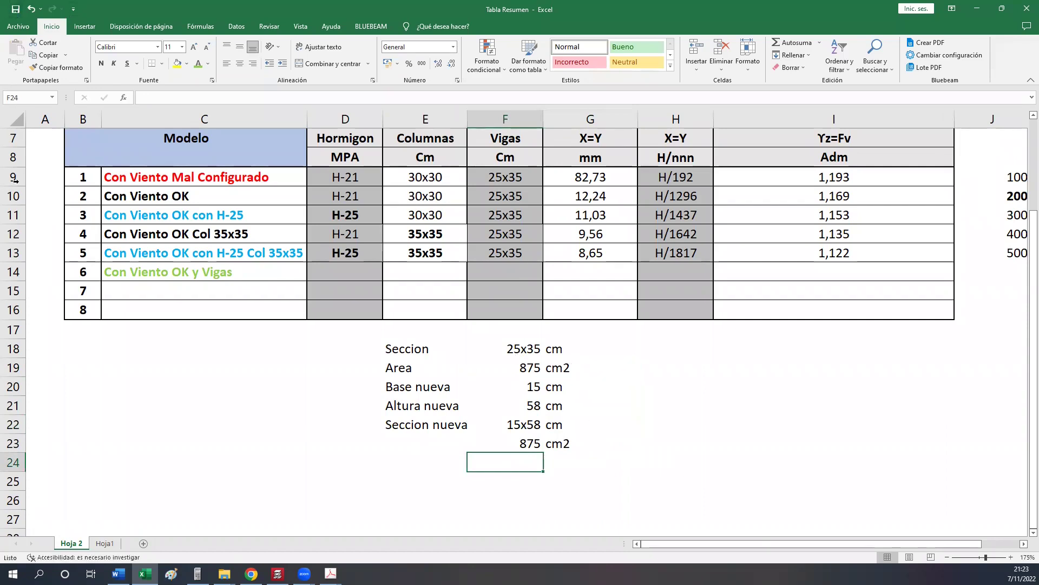
Extend the model 6 name in the summary table to Con Viento OK y Vigas 15x58.
double_click(252, 276)
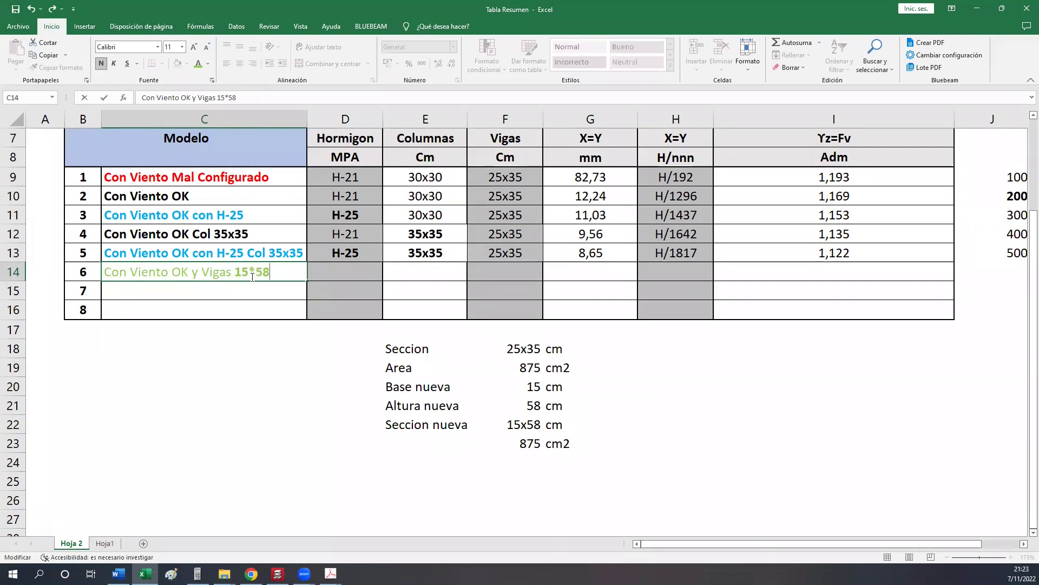
key(BackSpace)
text(x)
click(379, 425)
Fill in model 6 with concrete H-21, columns 30x30 and beams 15x58.
click(343, 273)
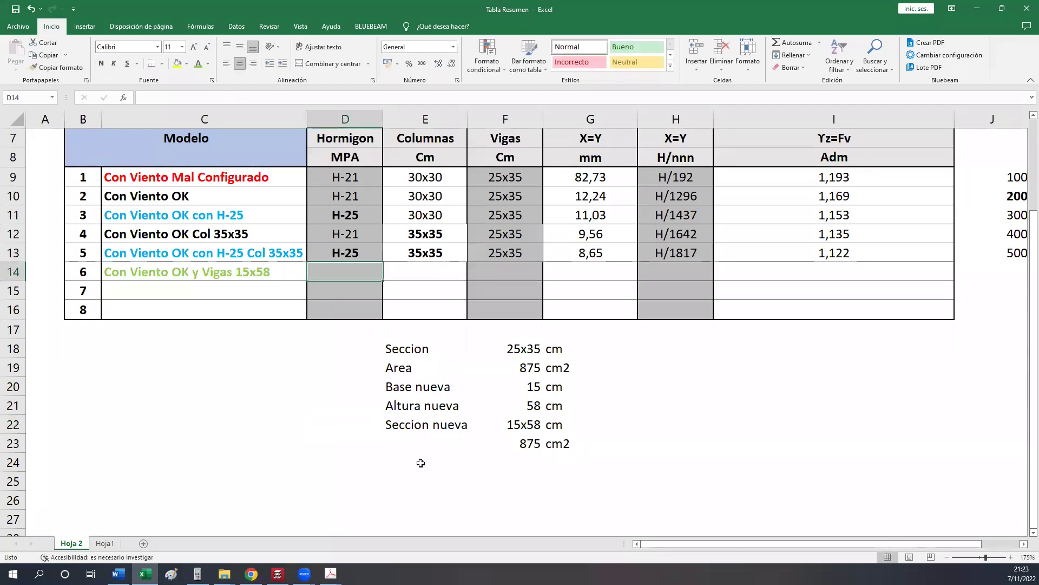
text(H-21)
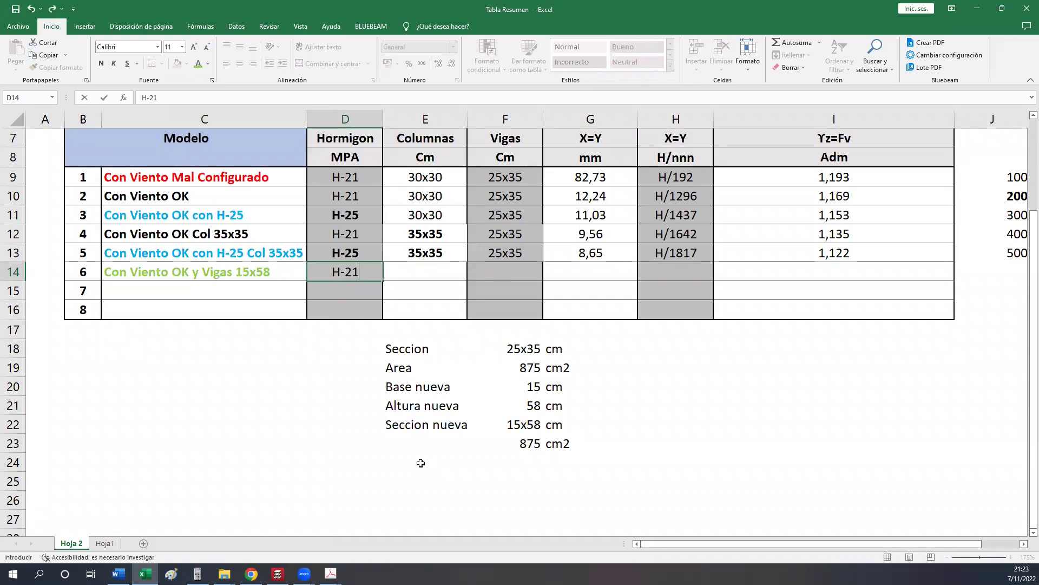
key(Tab)
text(30x30)
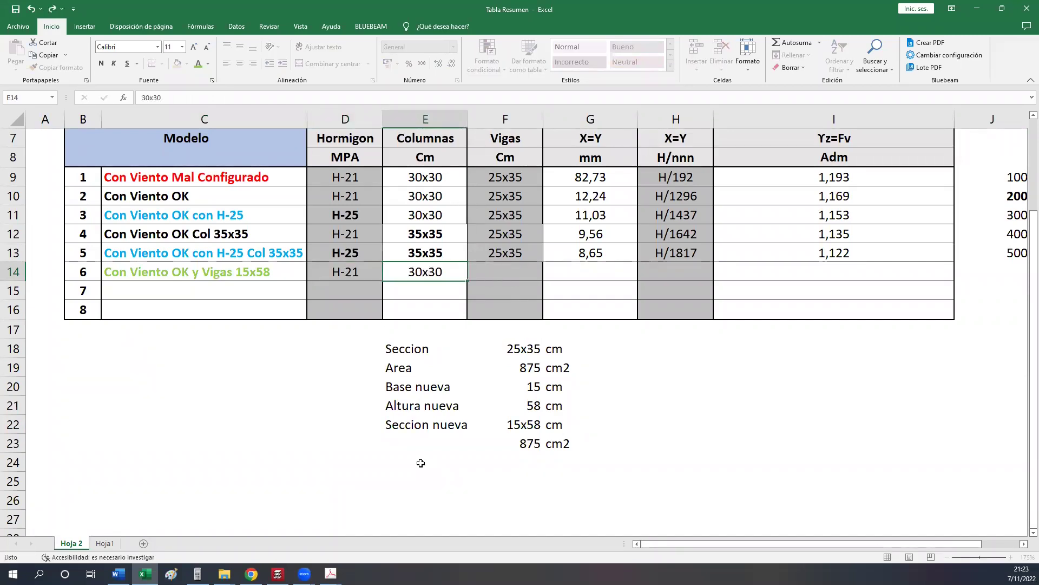
key(Tab)
text(1)
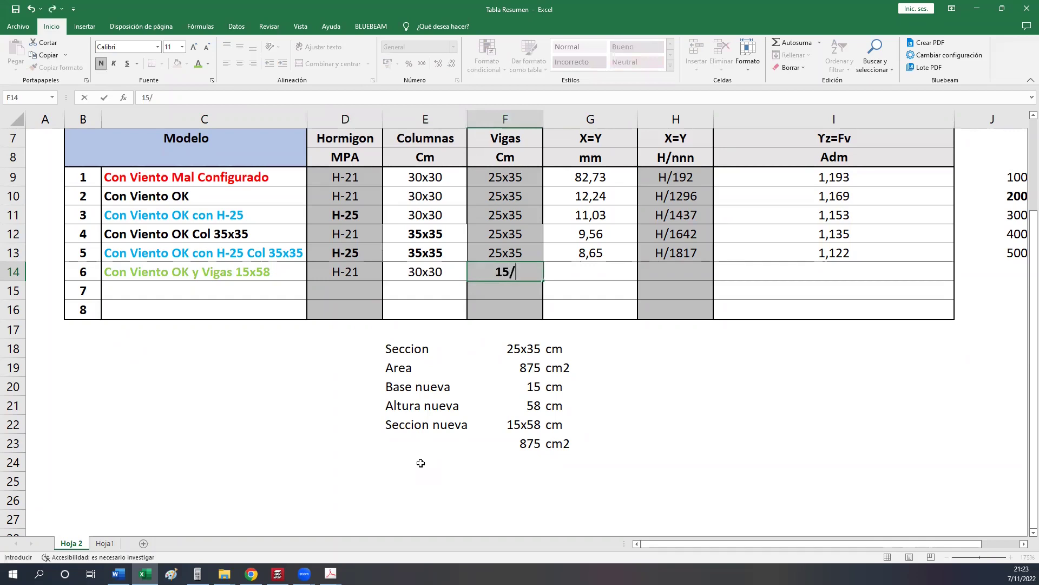
text(5x58)
key(Tab)
click(265, 328)
click(255, 349)
click(297, 335)
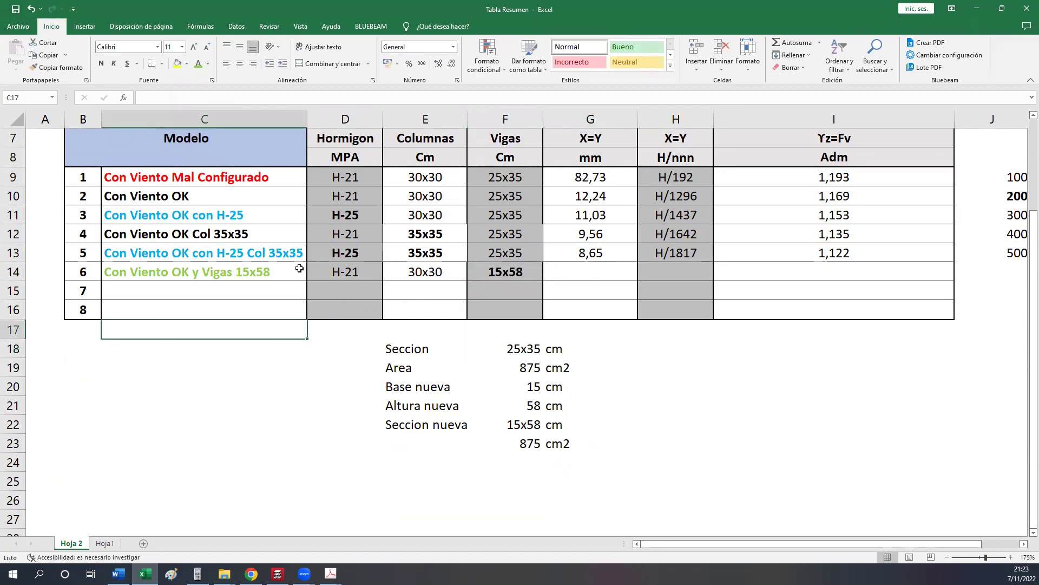
click(320, 267)
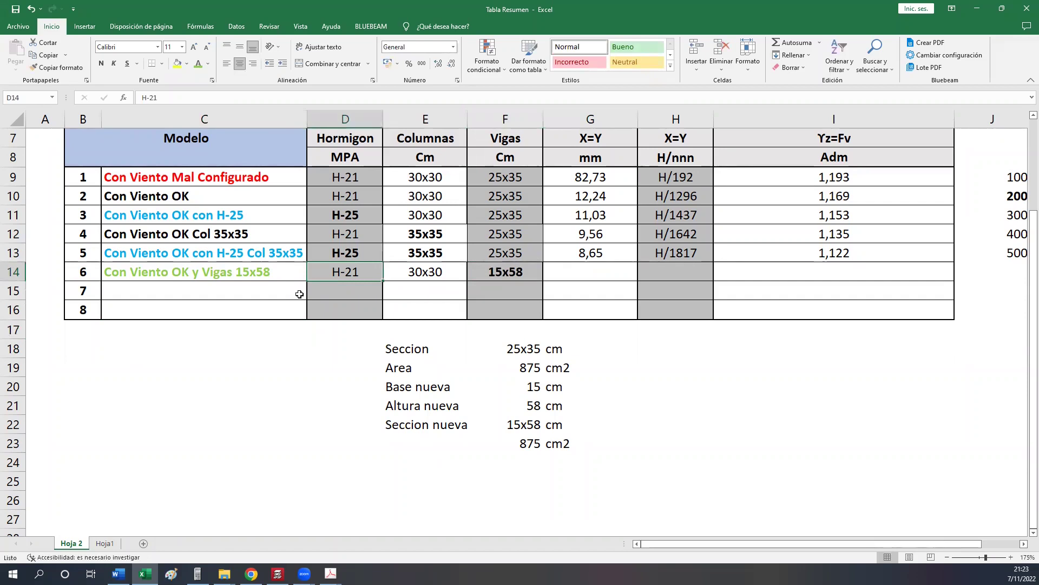
click(494, 271)
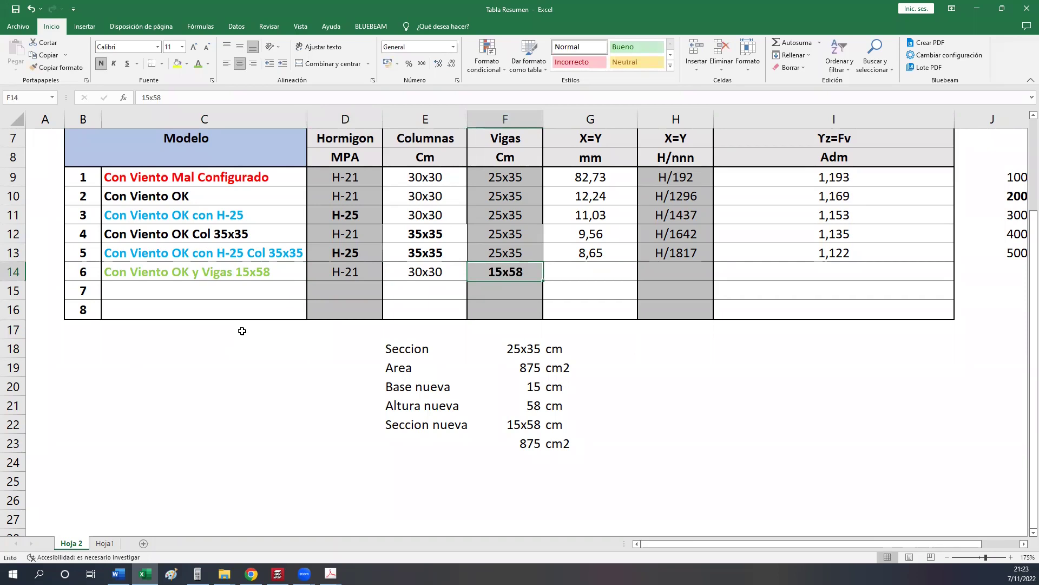
Switch to CYPECAD, close the open results window of Tanque 500 and open the file manager.
click(277, 573)
click(1025, 5)
key(Escape)
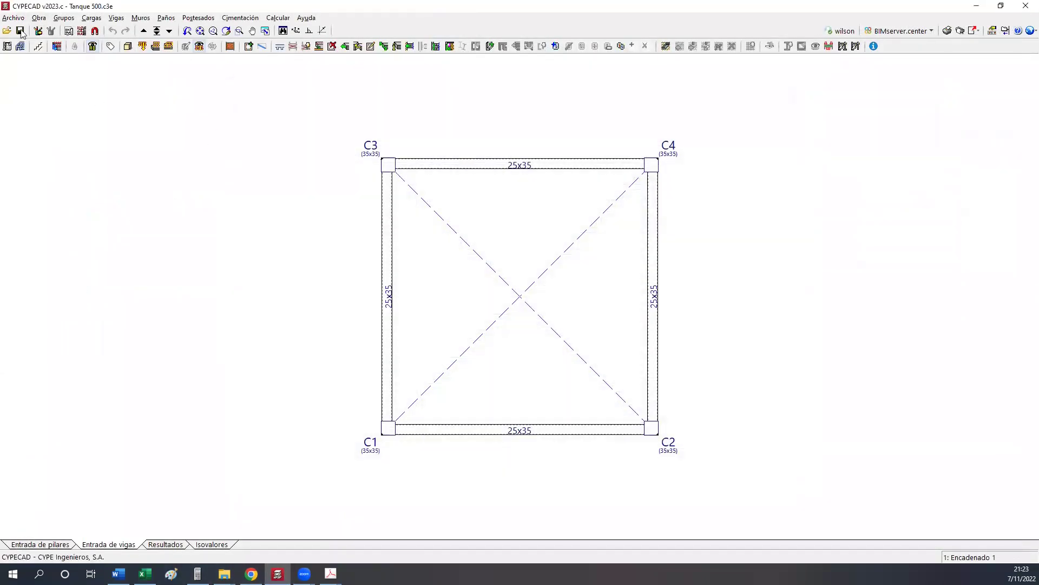
click(7, 32)
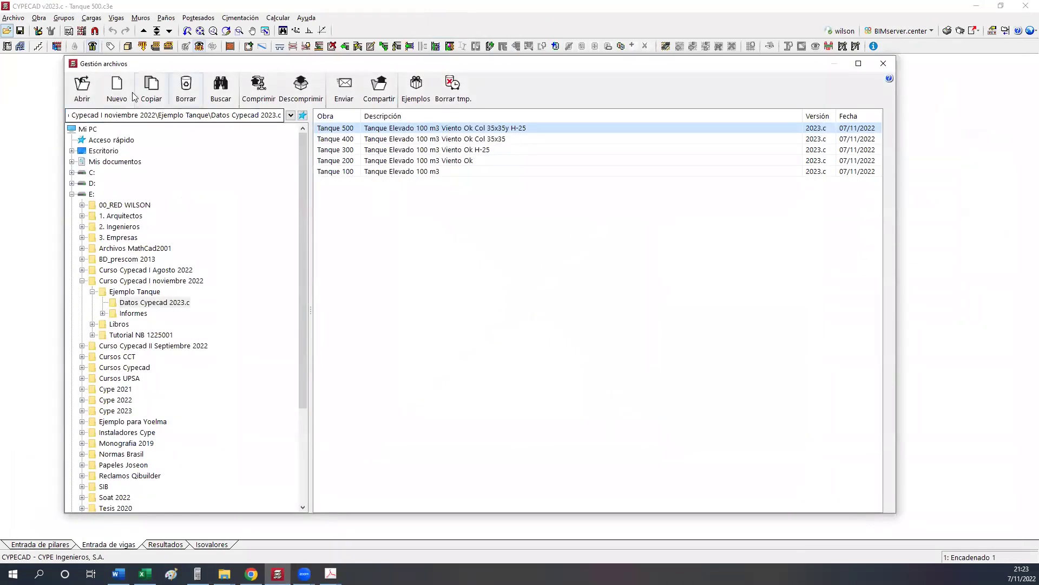
click(149, 95)
click(164, 379)
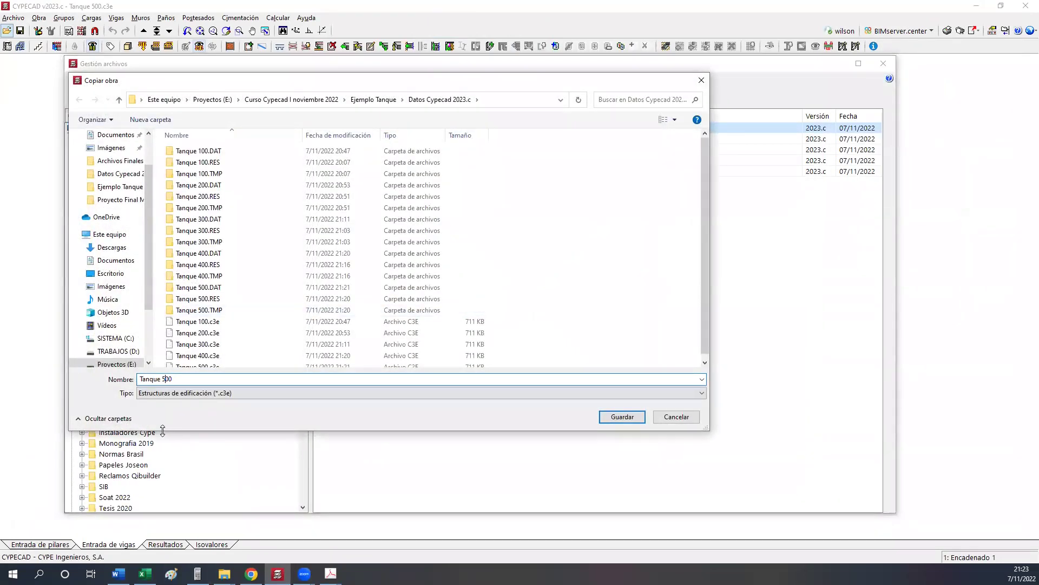
click(622, 417)
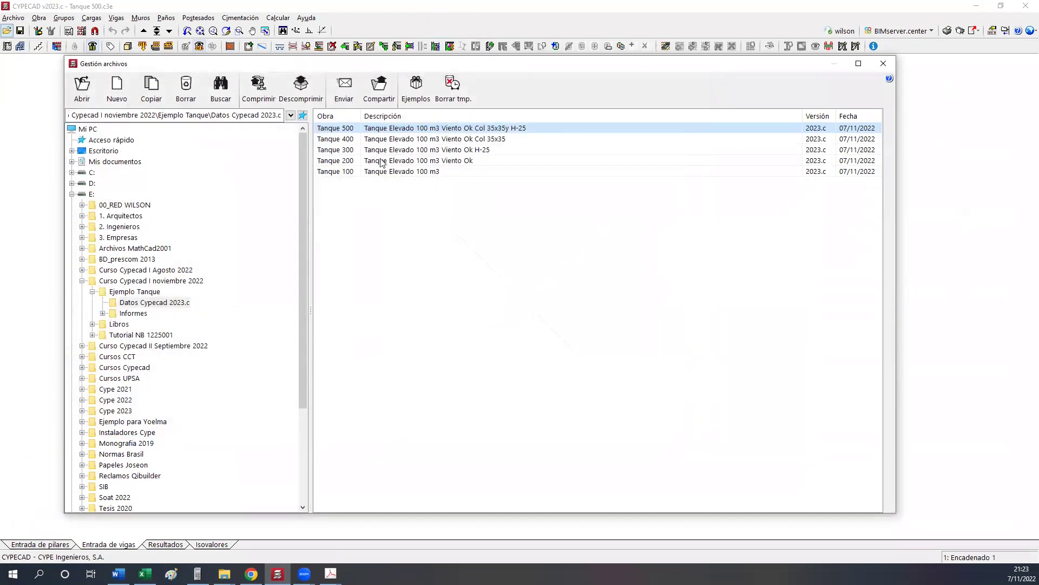
Copy the Tanque 200 job as Tanque 600 and open the copy.
click(409, 152)
click(409, 160)
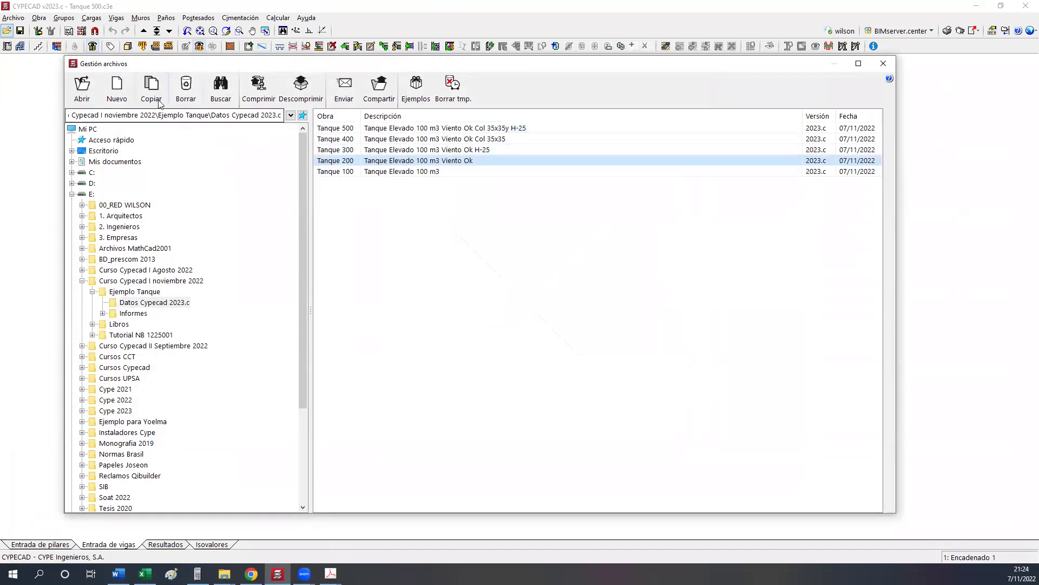
click(164, 379)
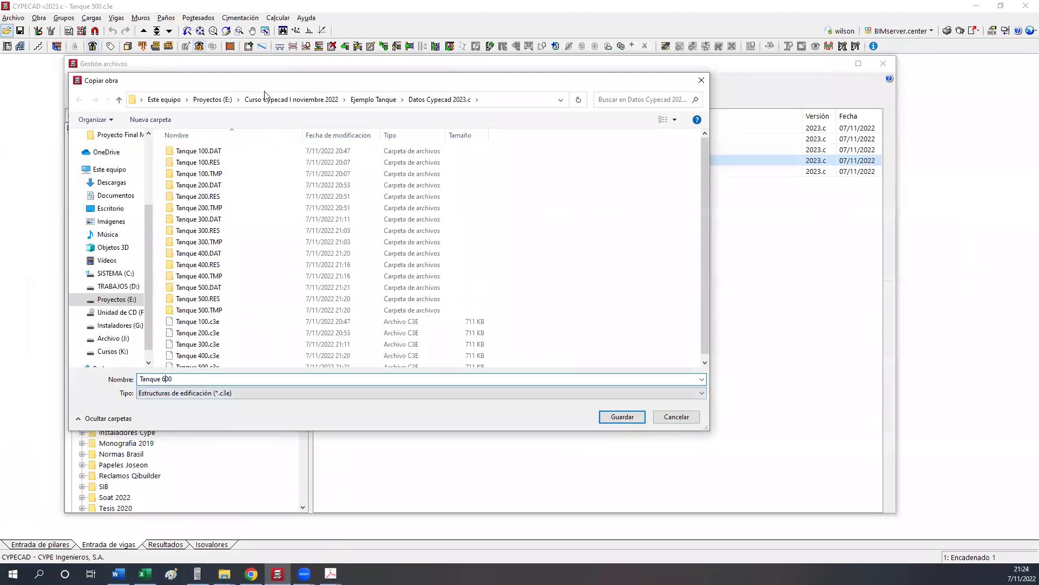
click(639, 476)
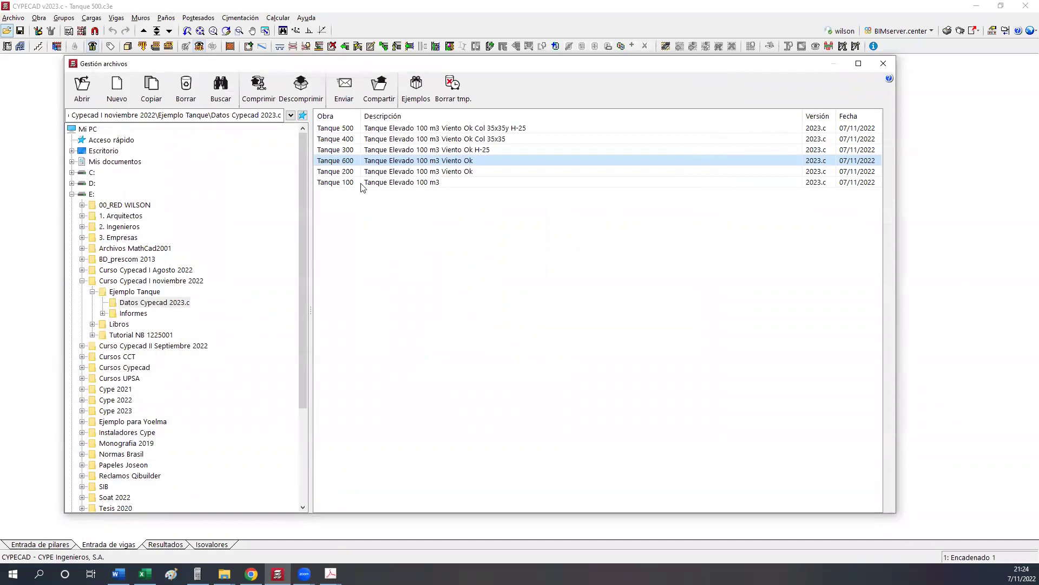
double_click(347, 161)
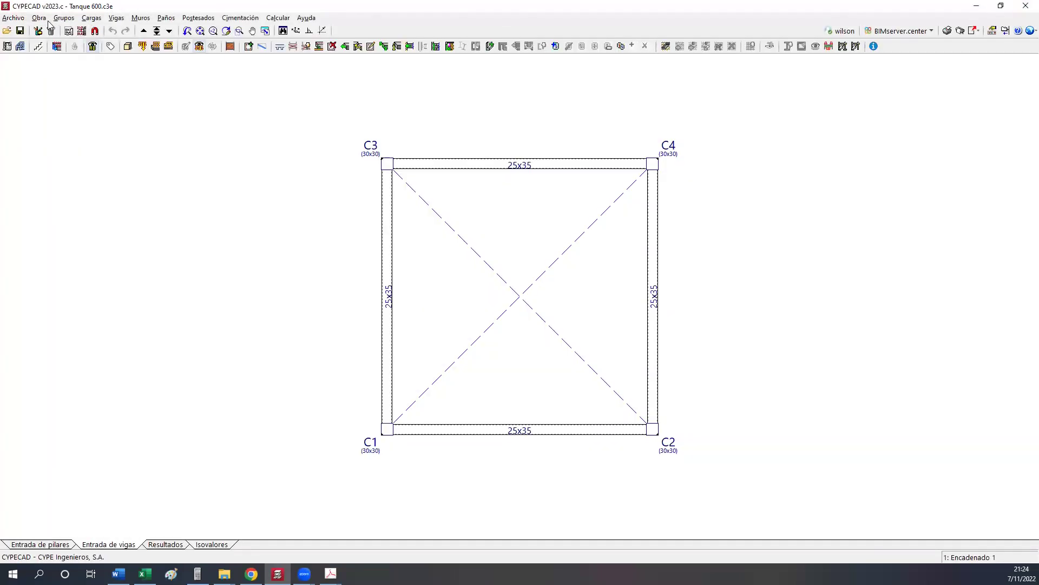
Change the job description in the general data to Tanque Elevado 100 m3 Viento Ok Vigas 15x58.
click(58, 18)
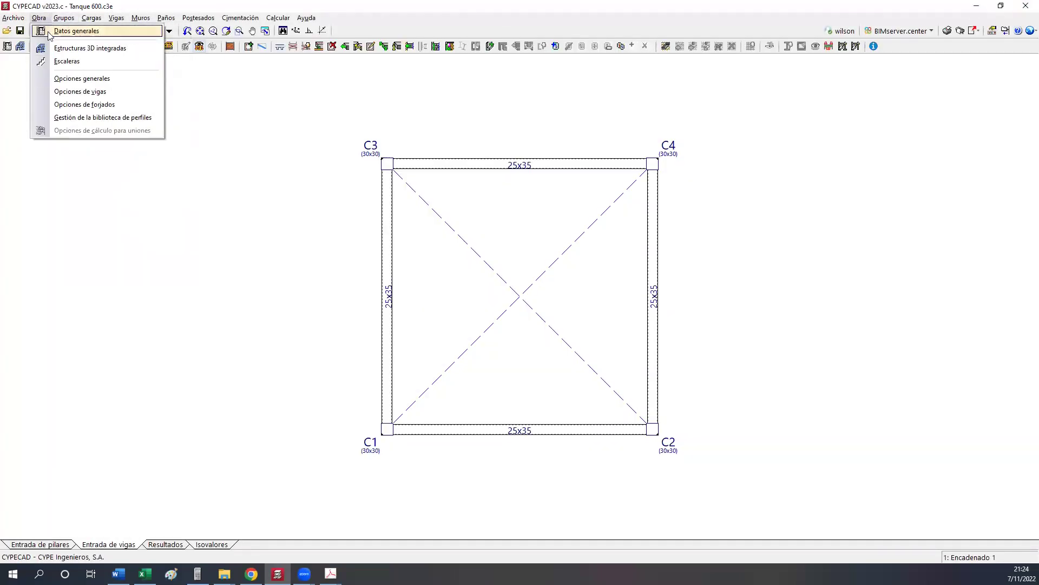
click(65, 29)
key(End)
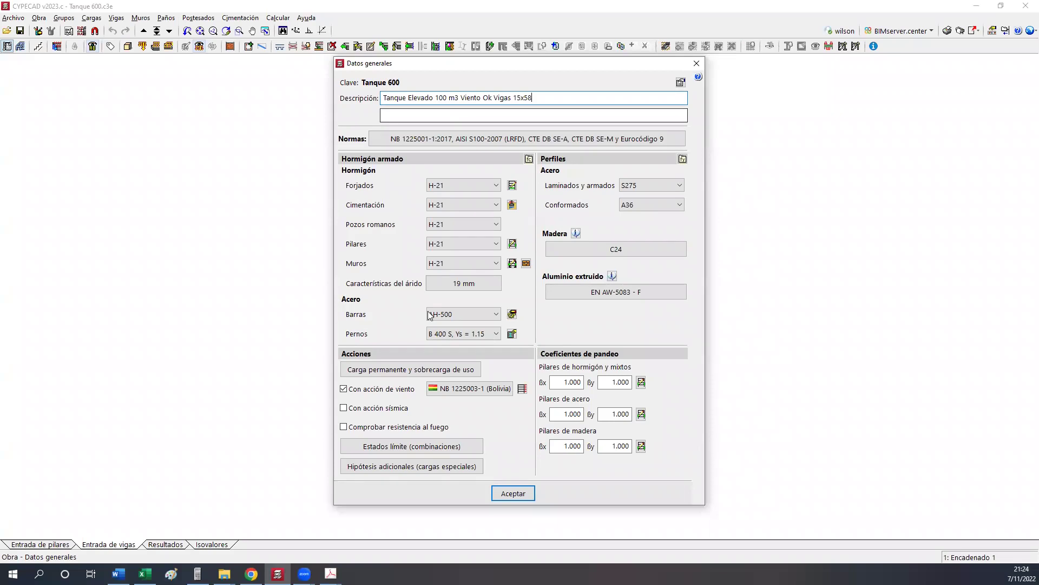
key(Return)
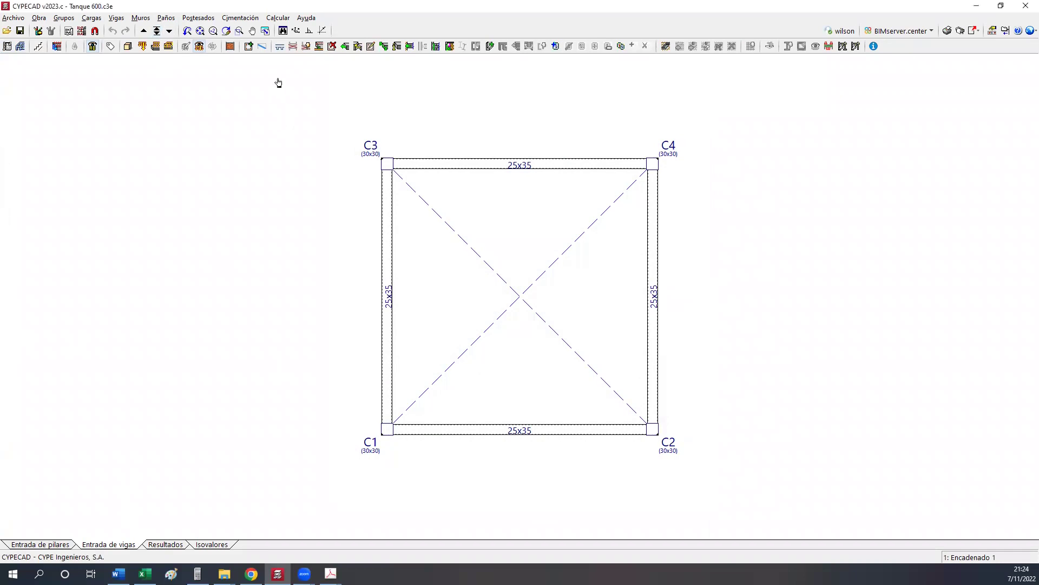
Edit the beam between C1 and C2 on Encadenado 1 to a width of 15 cm and a depth of 58 cm.
click(371, 46)
click(487, 431)
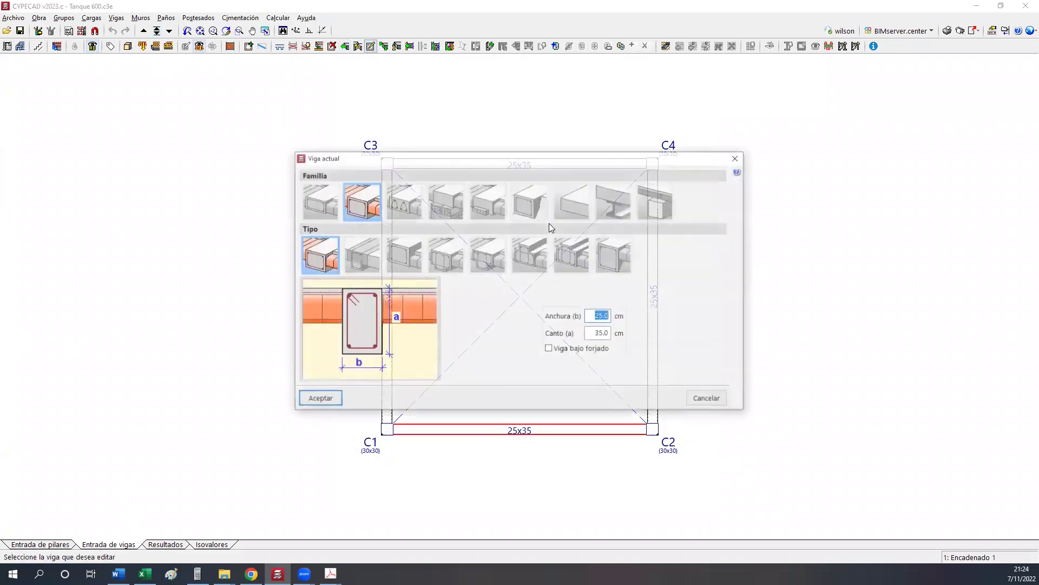
click(597, 332)
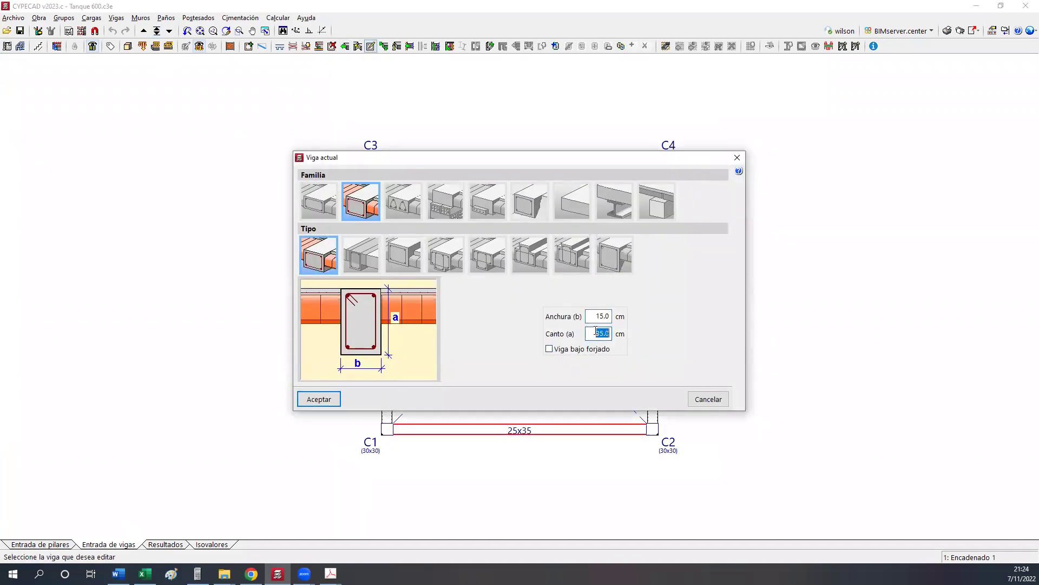
text(58)
click(323, 397)
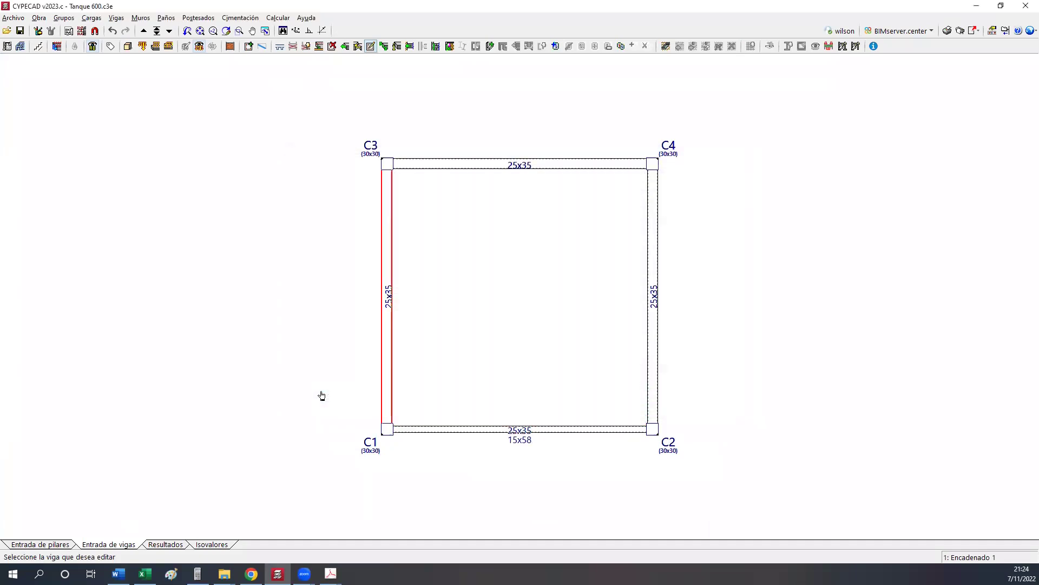
Assign the 15x58 section to all the beams of Encadenado 1, following the beam's own alignment.
click(358, 46)
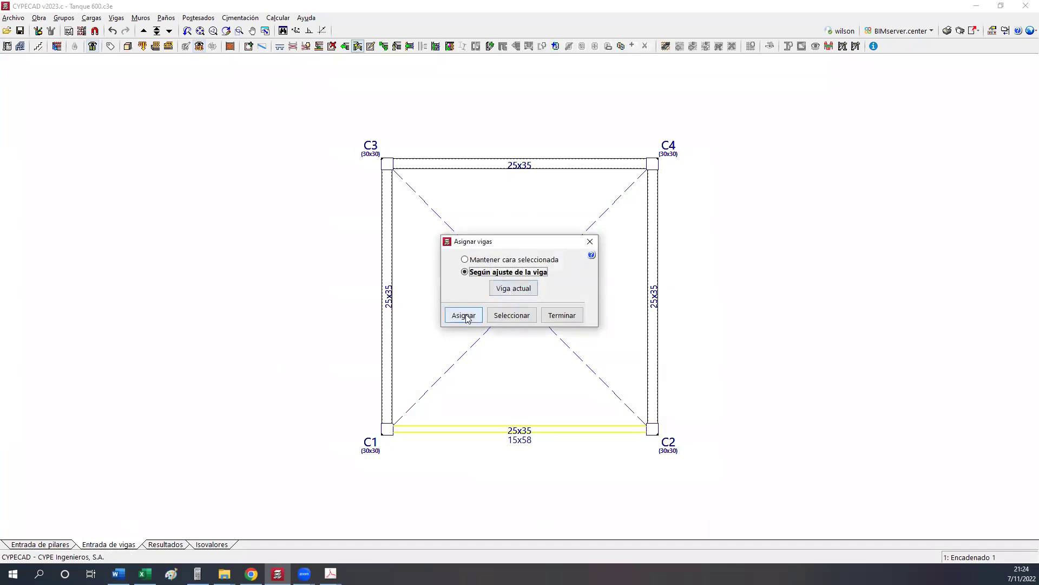
click(464, 315)
click(858, 317)
click(310, 187)
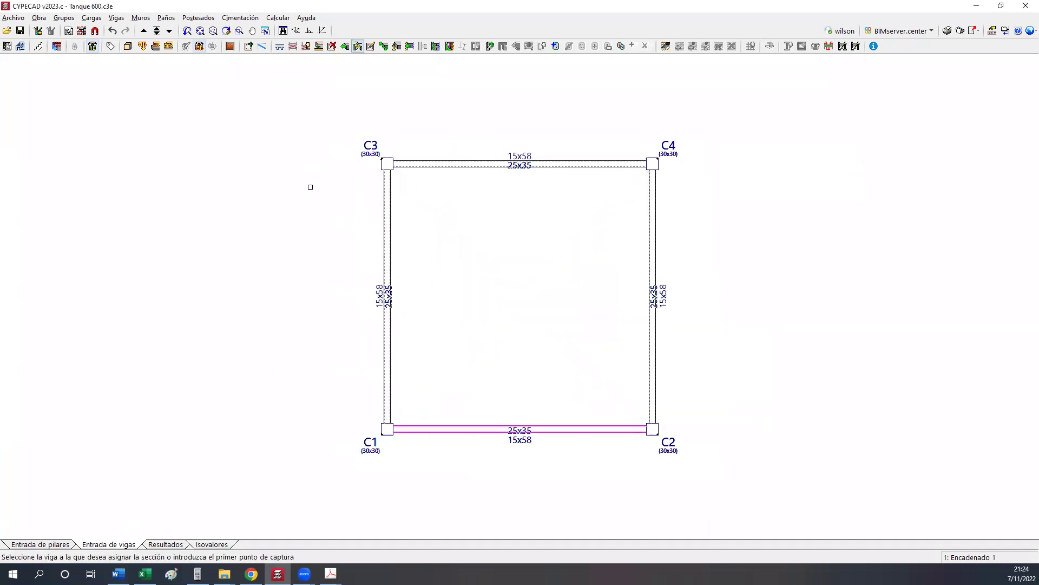
Assign the 15x58 section to all four beams of floor group Encadenado 2.
click(151, 32)
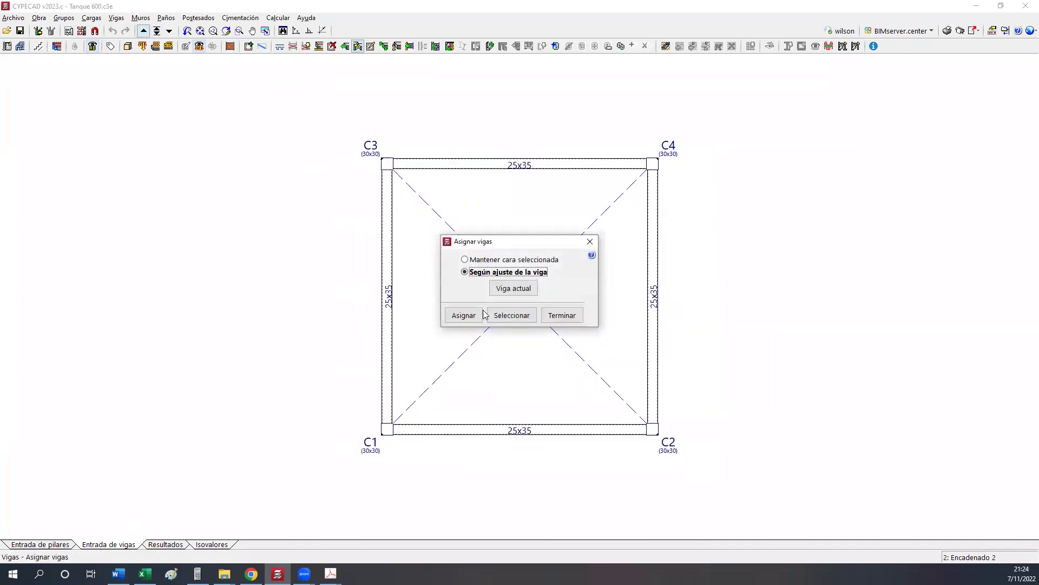
click(464, 315)
click(756, 477)
click(270, 140)
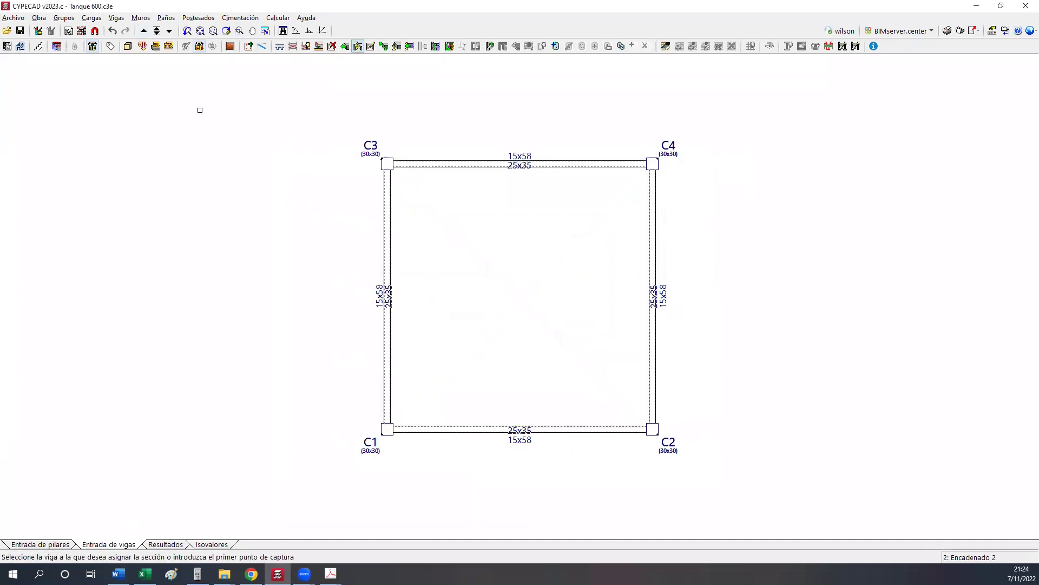
Assign the 15x58 section to all four beams of floor group Encadenado 3.
click(144, 31)
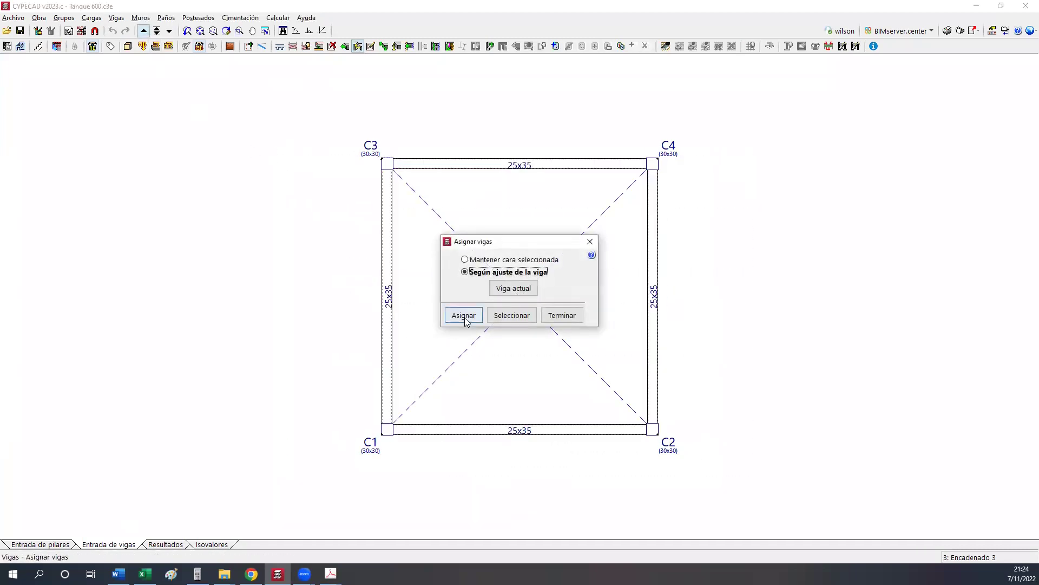
click(464, 315)
click(741, 505)
click(323, 151)
Assign the 15x58 section to all four beams of Encadenado 4 and go up to the next floor group.
click(151, 32)
click(464, 316)
click(724, 476)
click(342, 157)
click(143, 30)
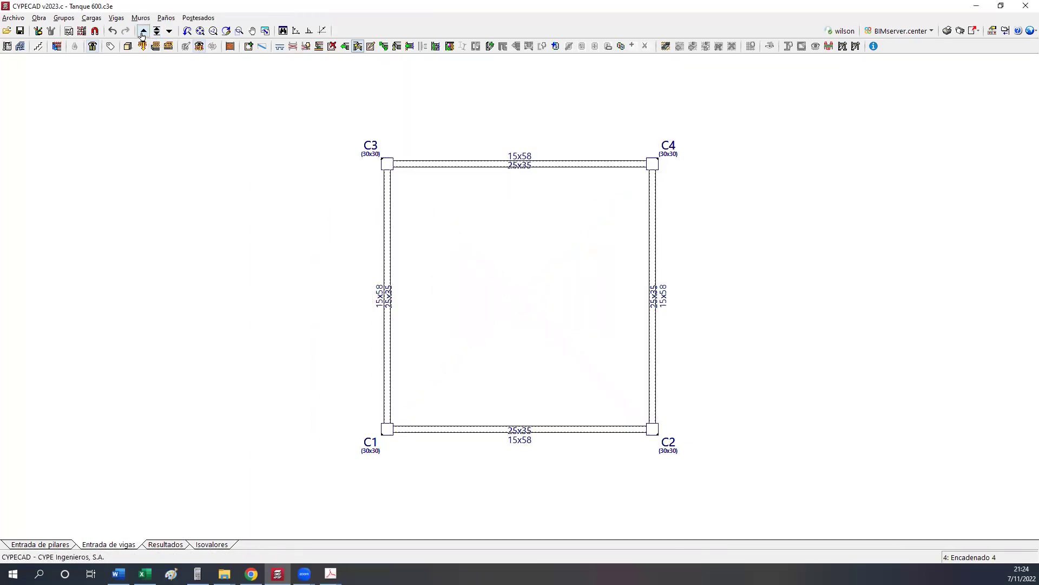
Assign the 15x58 section to all four beams of Encadenado 5 and finish the beam assignment.
click(464, 315)
click(467, 313)
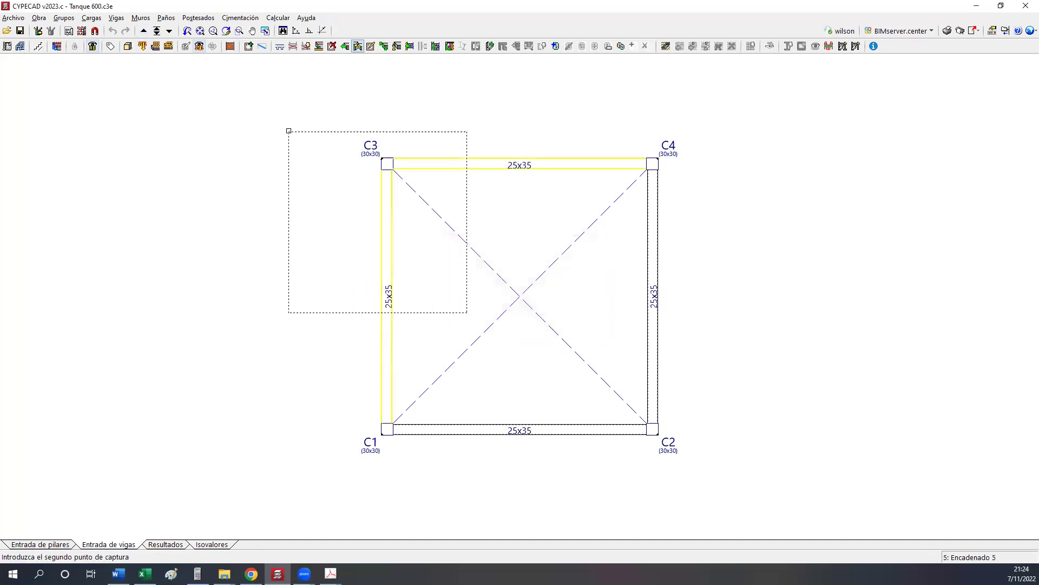
click(287, 130)
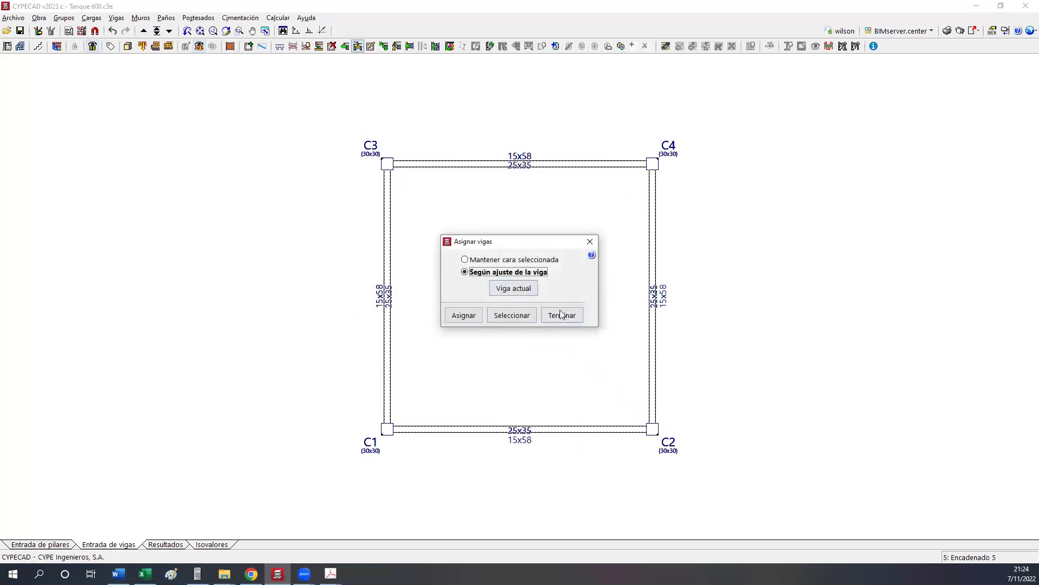
click(559, 313)
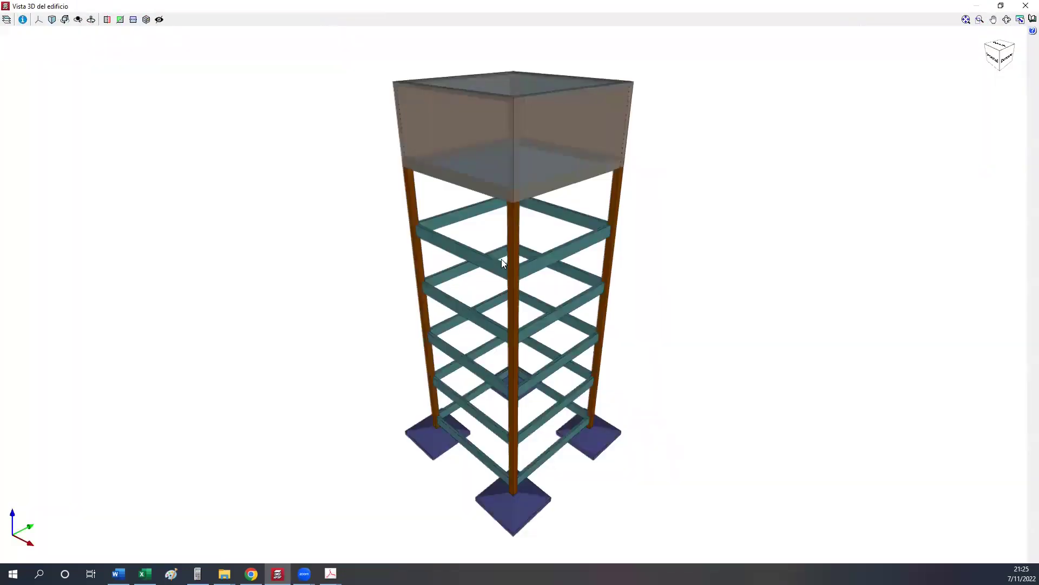
Inspect the tank's tie beams in the 3D building view, close it and calculate the structure.
middle_drag(501, 259, 519, 464)
scroll(518, 464, up, 10)
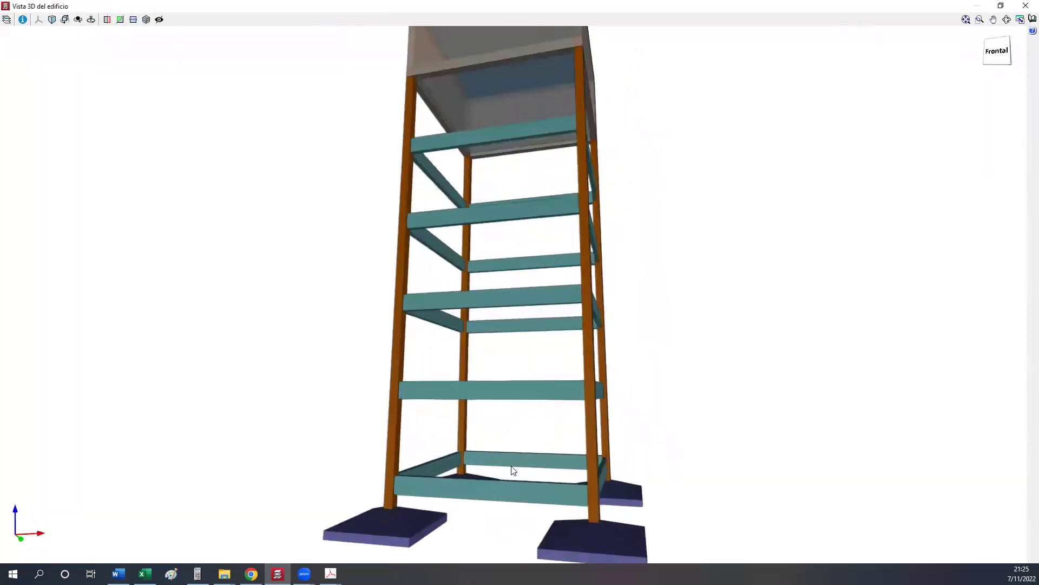
middle_drag(622, 394, 225, 9)
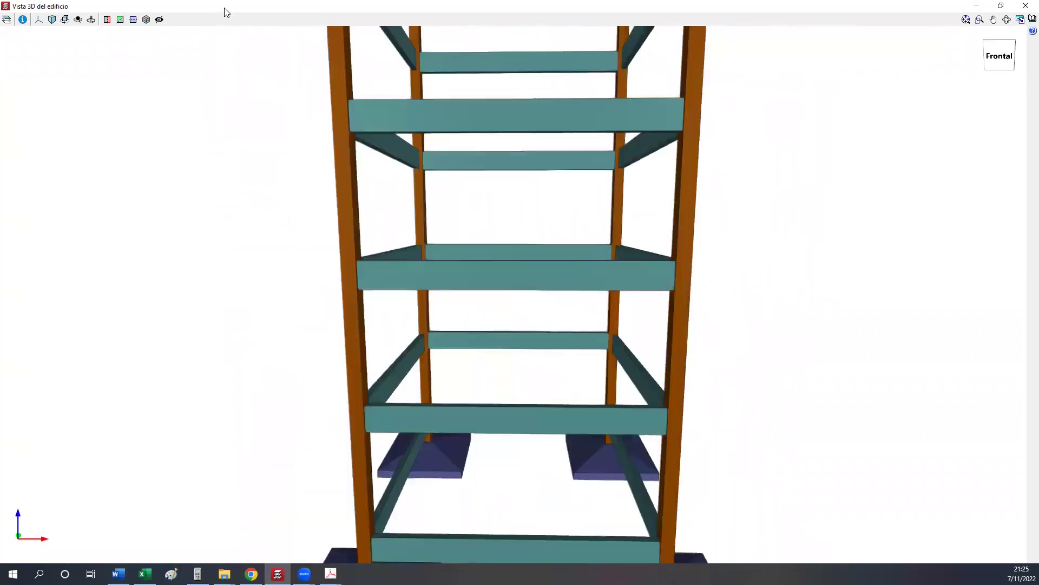
key(Escape)
click(277, 18)
click(325, 31)
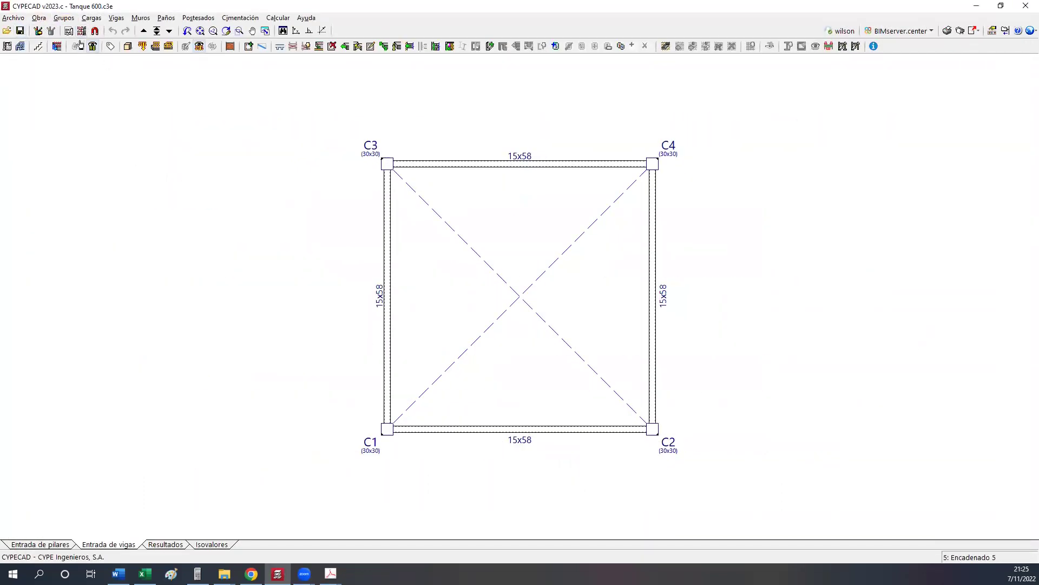
Open the maximum column displacements report for column C1 in the calculation results.
click(166, 544)
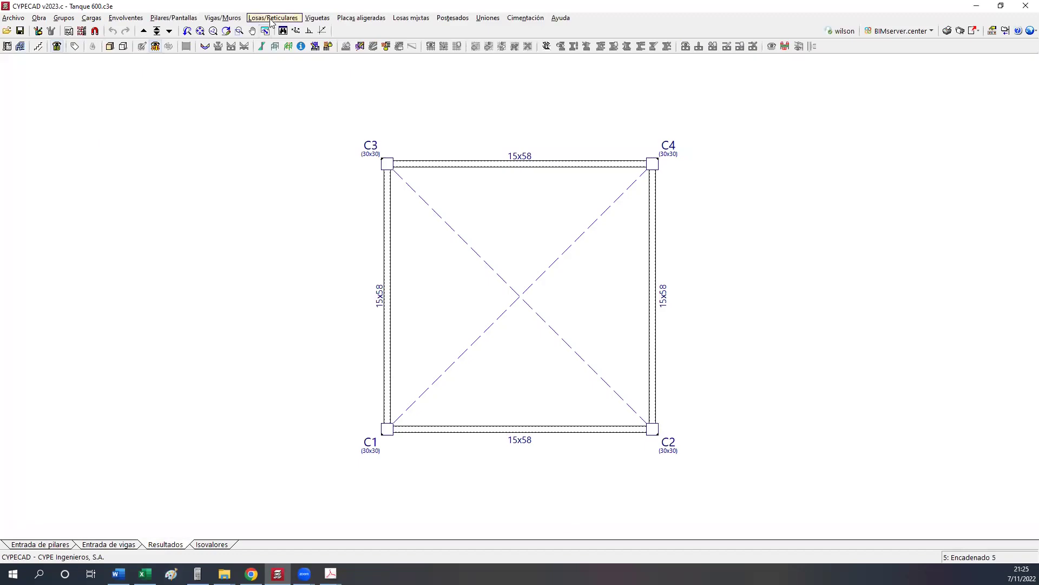
click(130, 18)
click(162, 196)
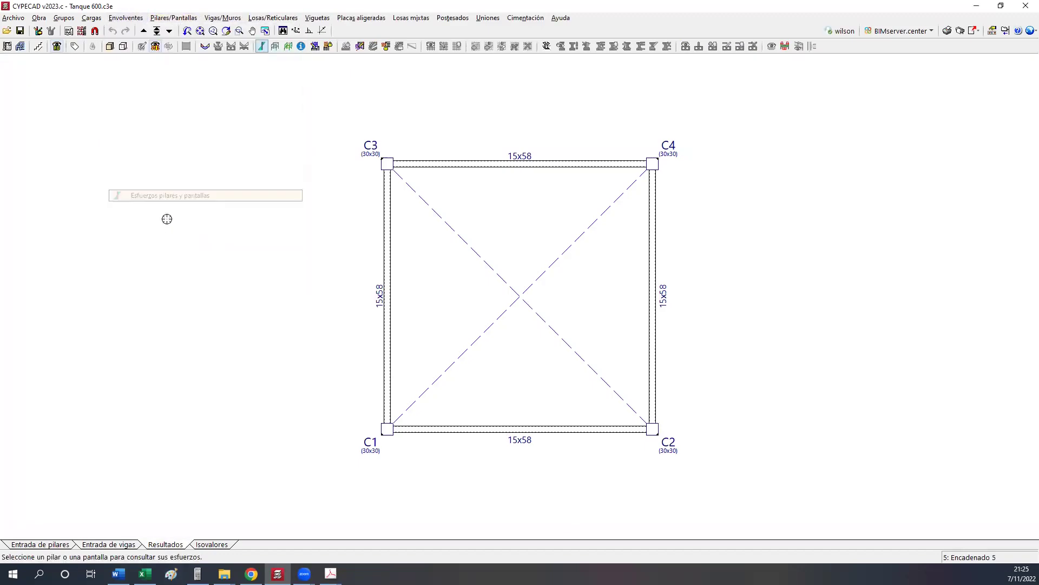
click(124, 18)
click(162, 220)
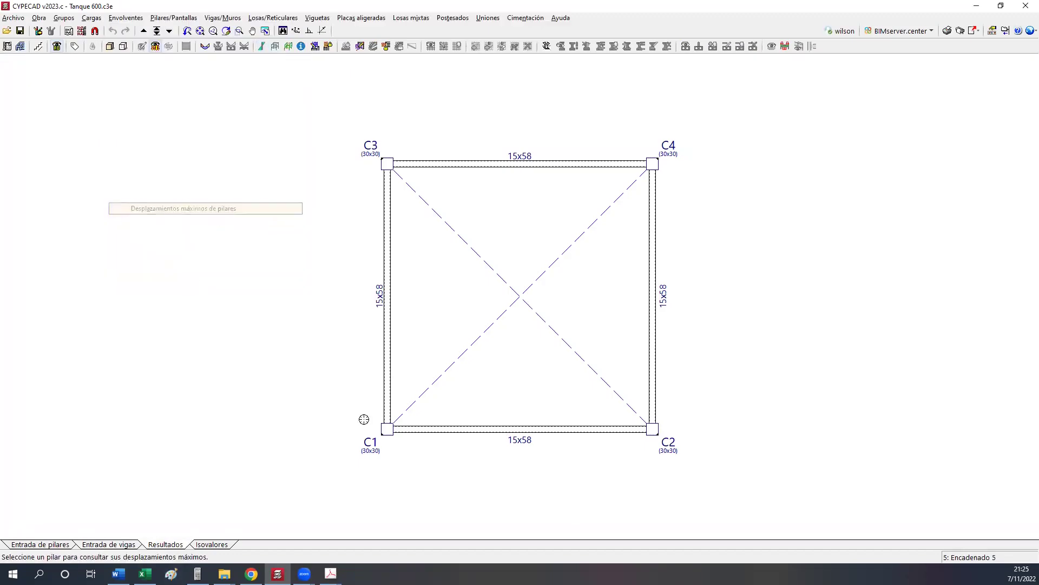
click(381, 430)
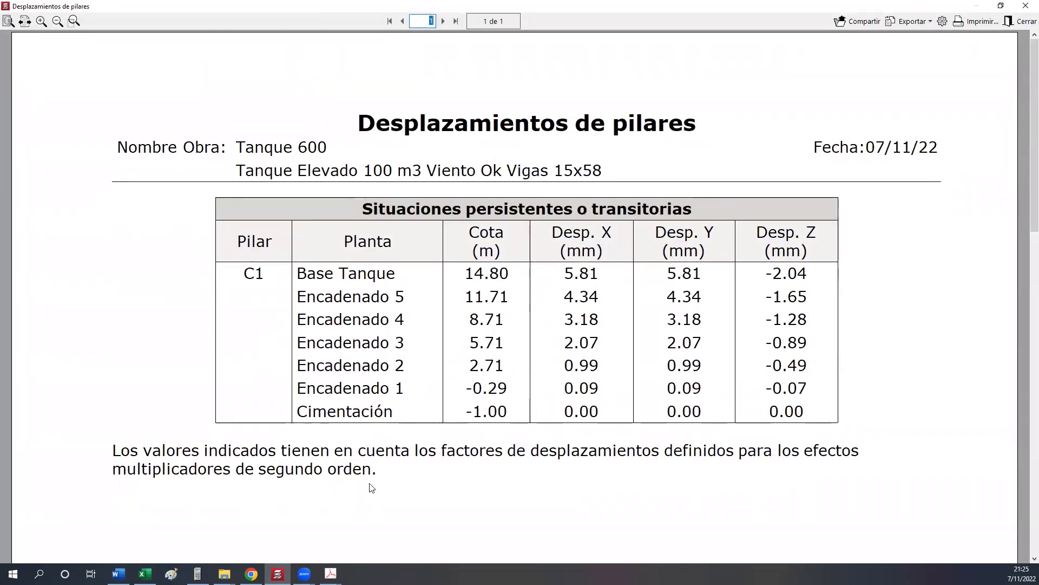
Switch to the Excel summary and enter 5,81 as the displacement of model 6 in cell G14.
click(144, 574)
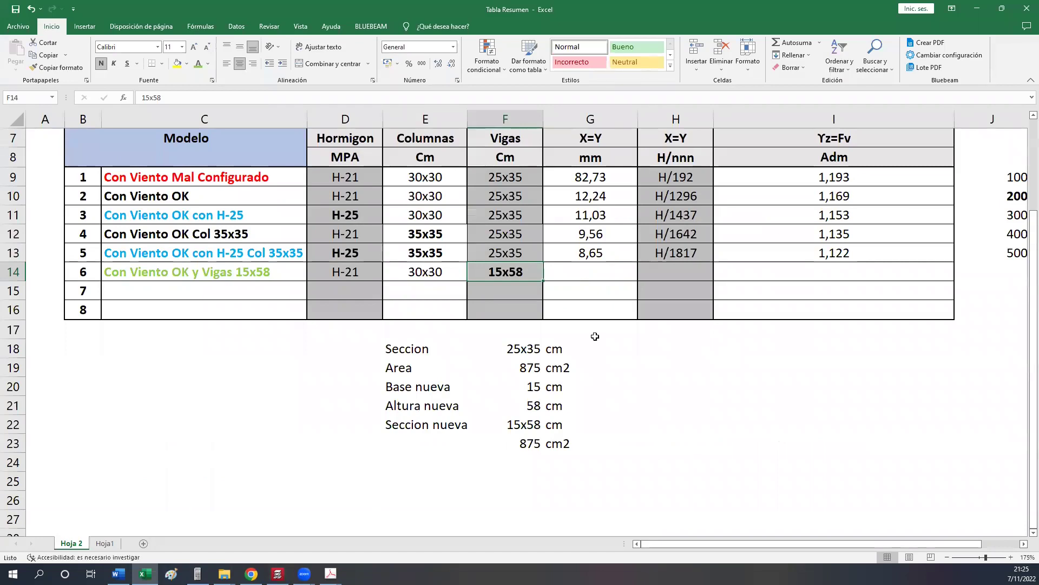
key(Right)
text(5,81)
key(Right)
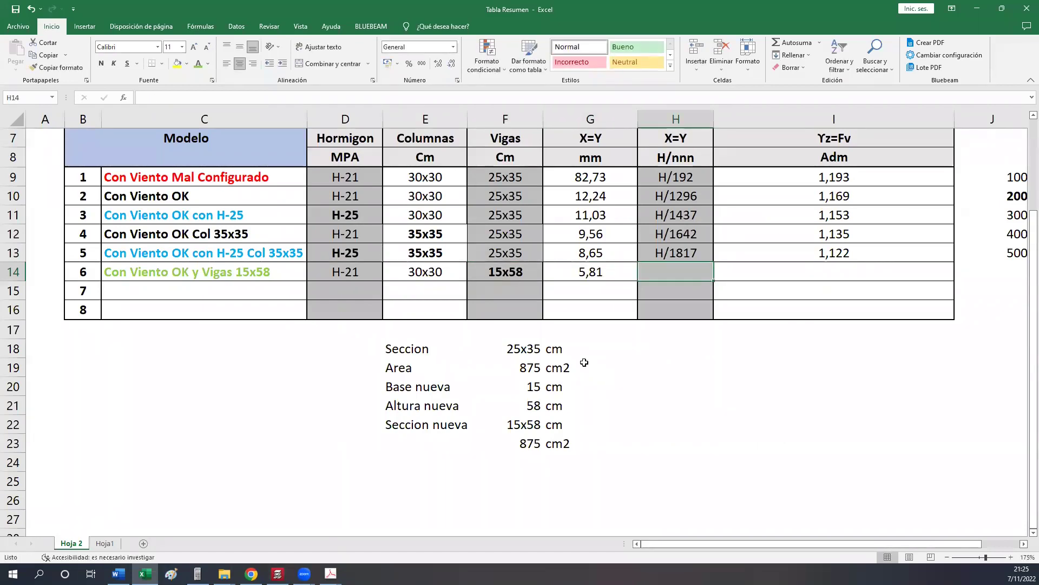
click(584, 362)
click(583, 272)
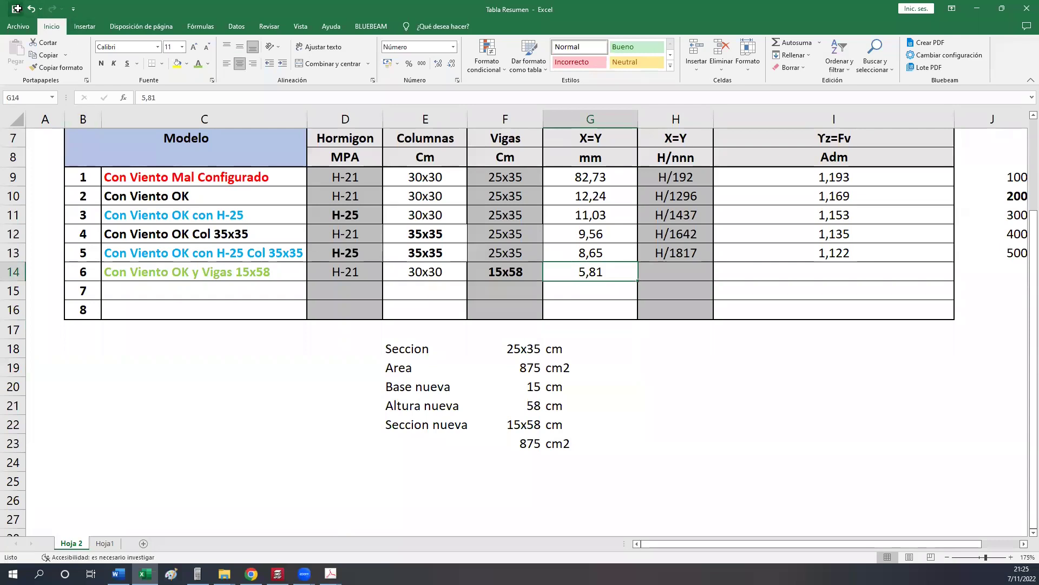
Return to CYPECAD, close the displacements report and consult the total drift in column C1's distortions report.
click(277, 573)
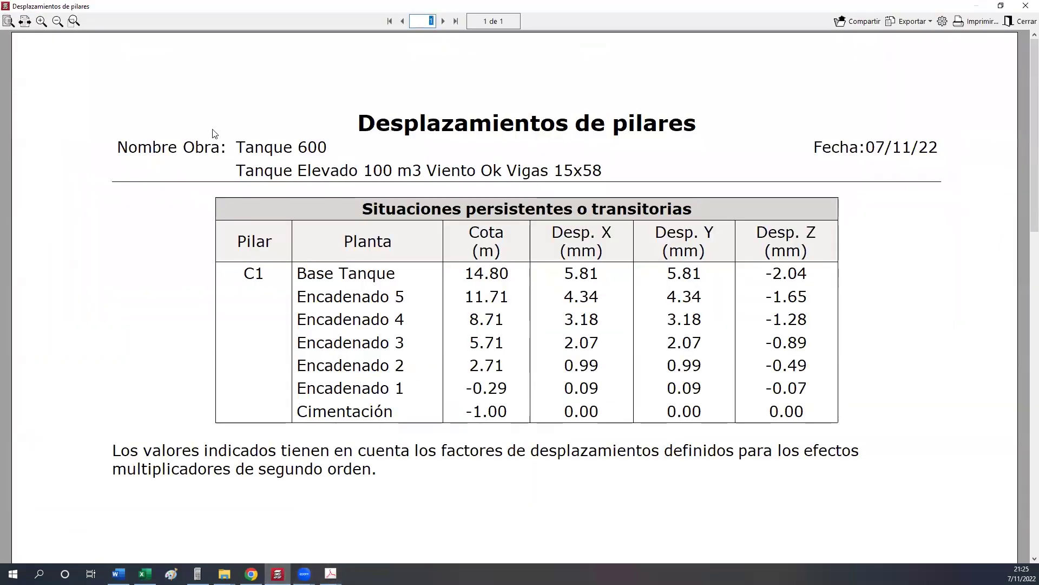
click(1025, 6)
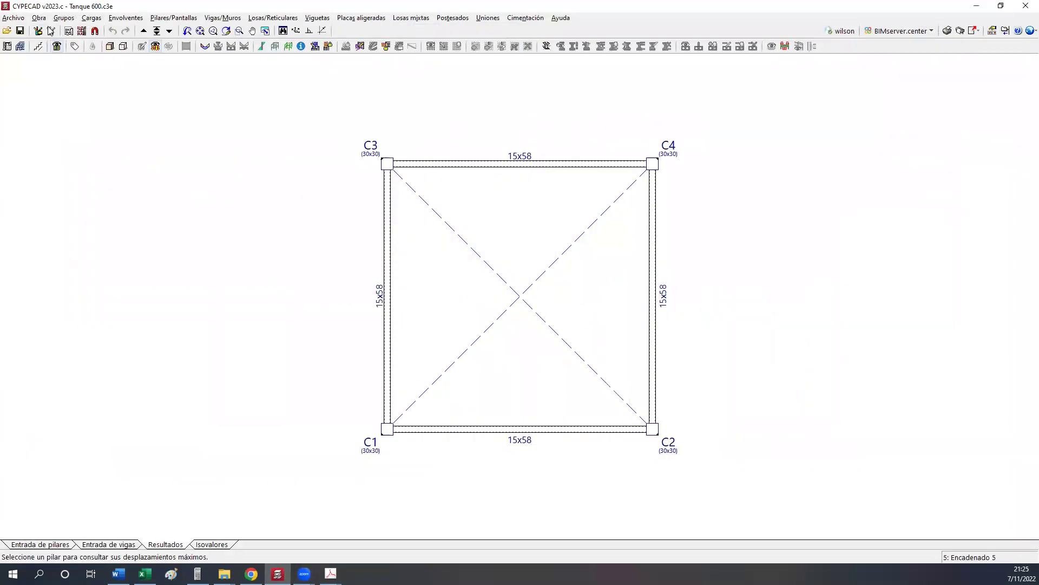
click(129, 18)
click(171, 221)
click(393, 426)
scroll(511, 325, down, 5)
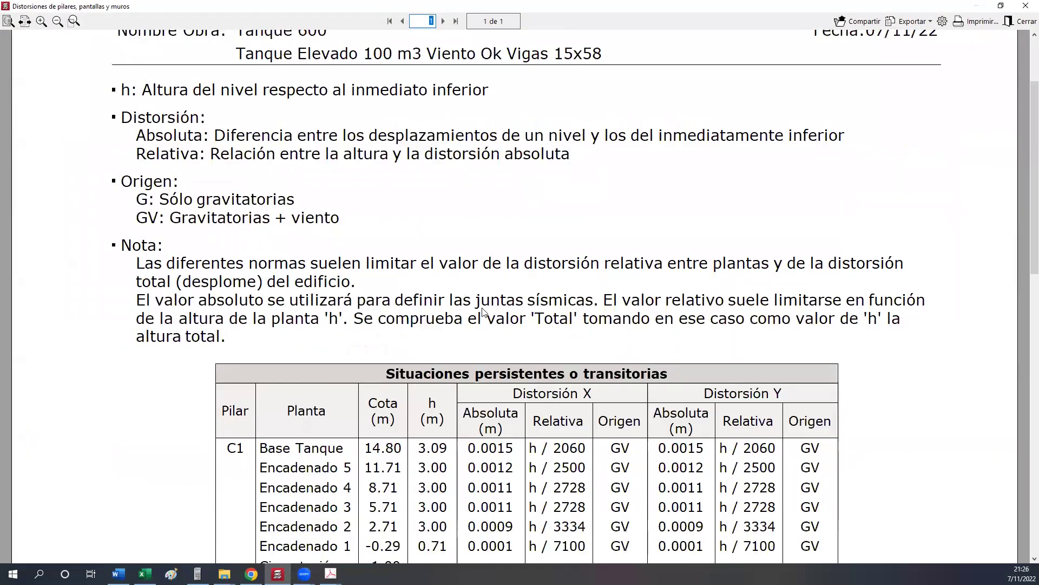
scroll(511, 324, down, 8)
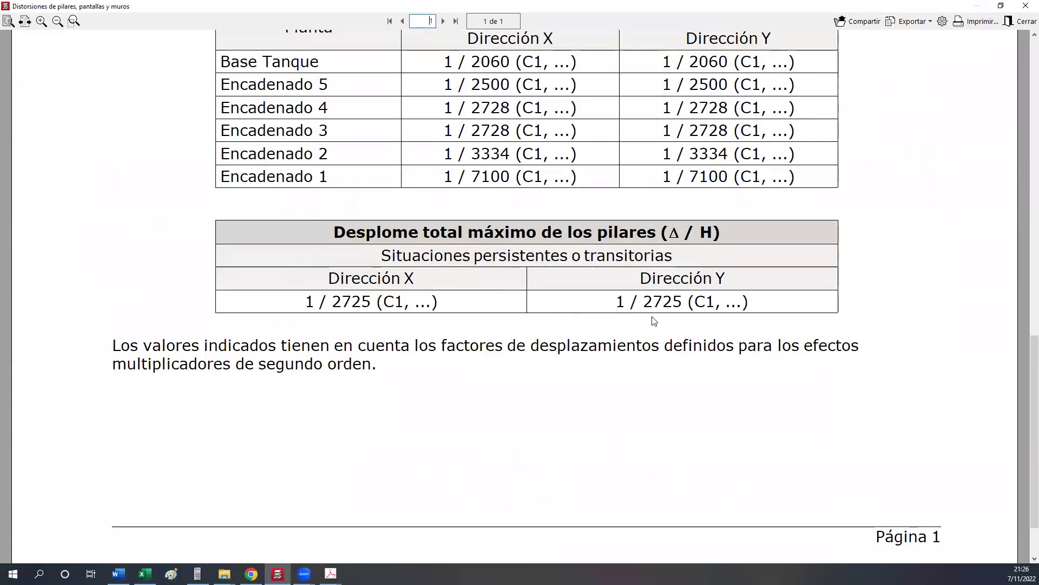
Switch to the Excel summary and enter H/2725 as the distortion of model 6 in cell H14.
click(144, 573)
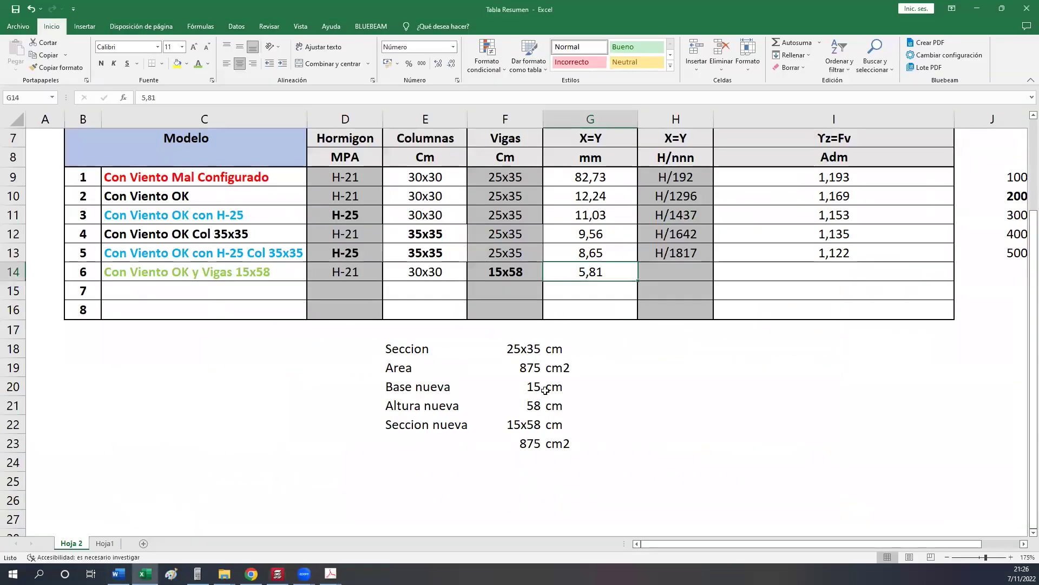
click(669, 265)
text(H/2725)
key(Return)
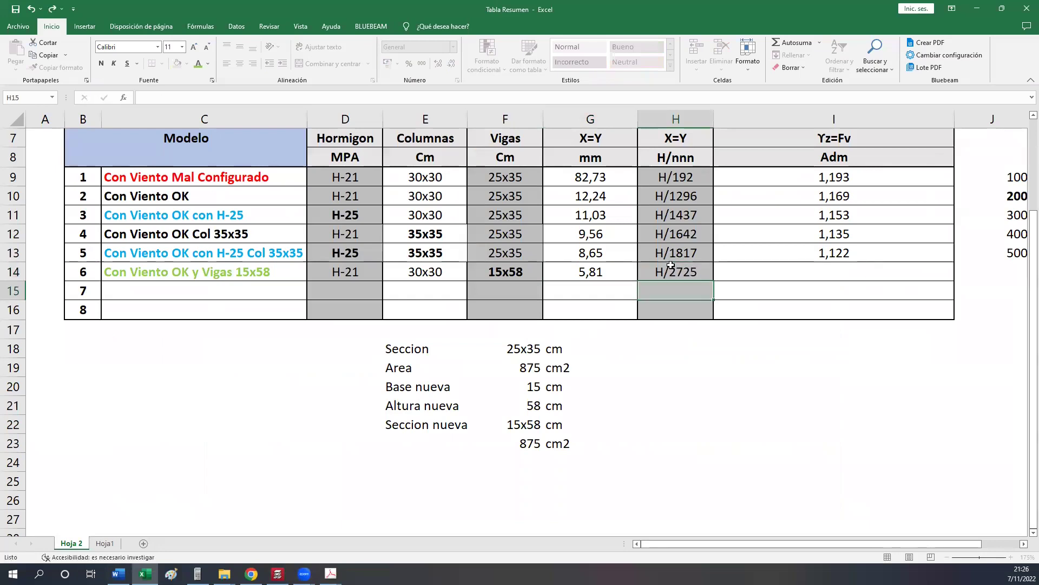
click(670, 265)
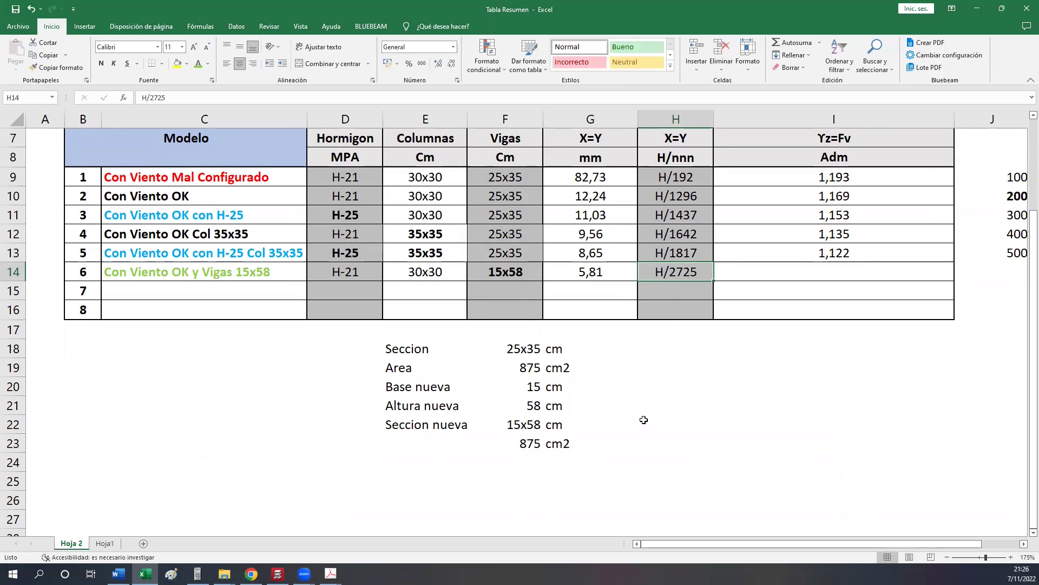
scroll(793, 307, up, 2)
click(801, 388)
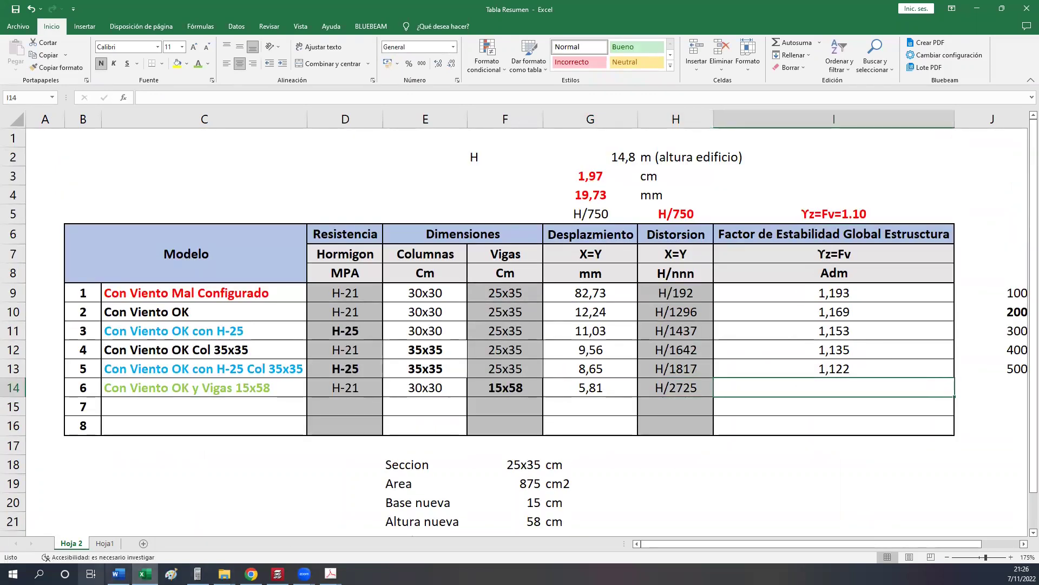
Return to CYPECAD, close the distortions report and consult the wind factors in the global stability analysis report.
click(277, 574)
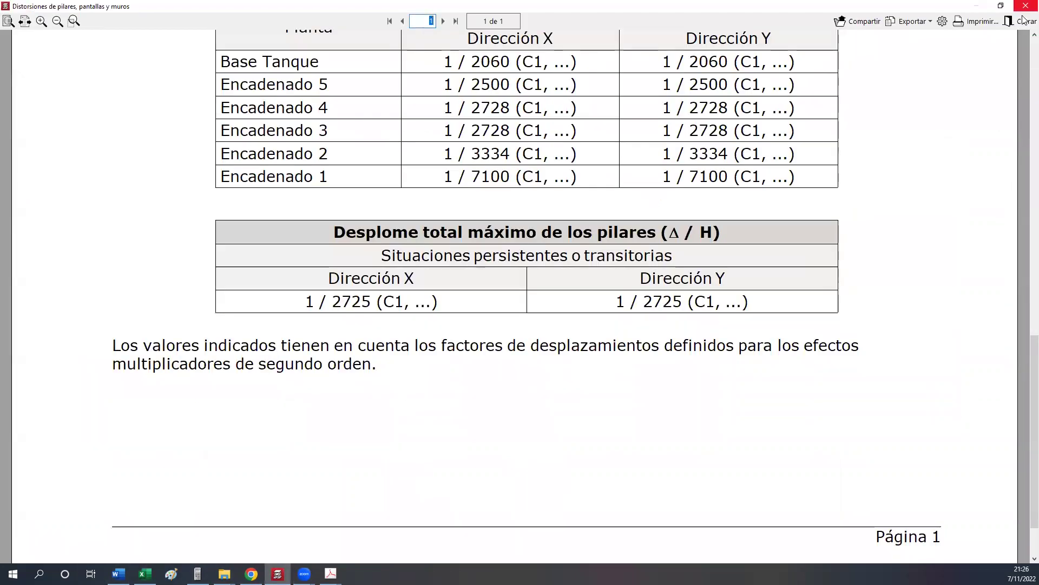
click(1026, 6)
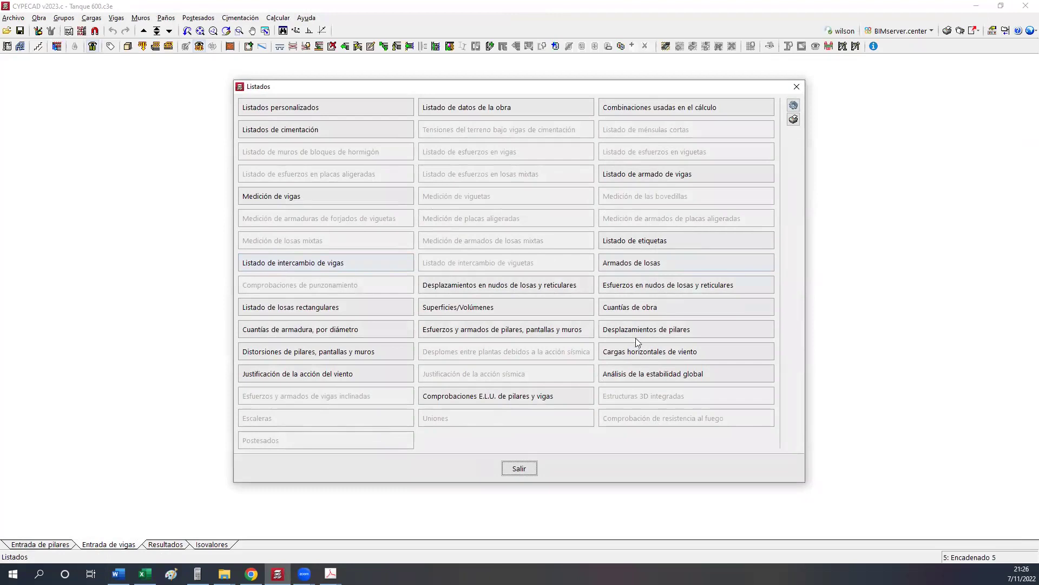
key(Escape)
drag(1025, 149, 1025, 402)
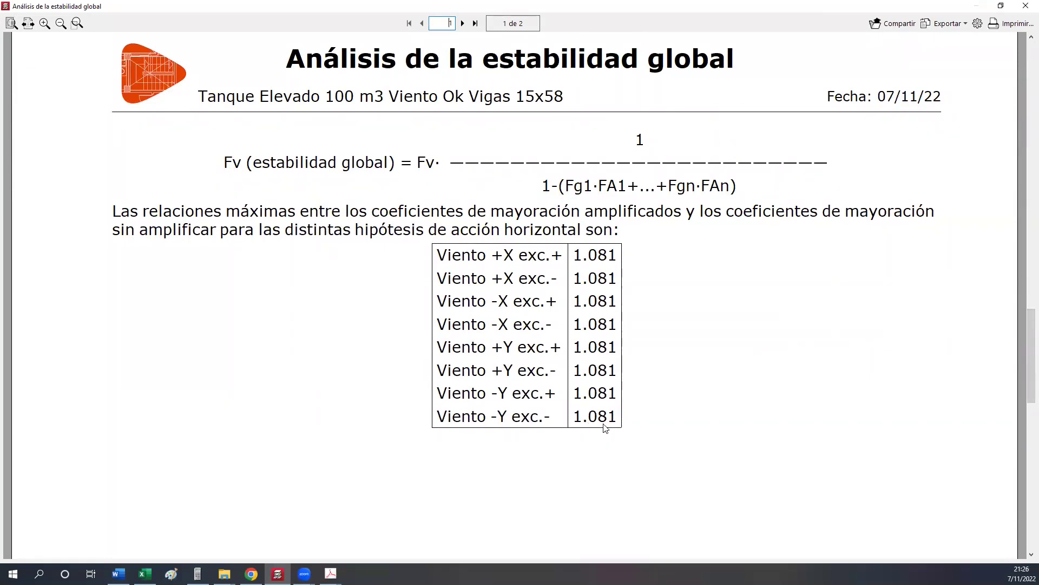
Switch to the Excel summary and enter 1,081 as the global stability factor of model 6 in cell I14.
click(144, 573)
click(811, 382)
text(1,081)
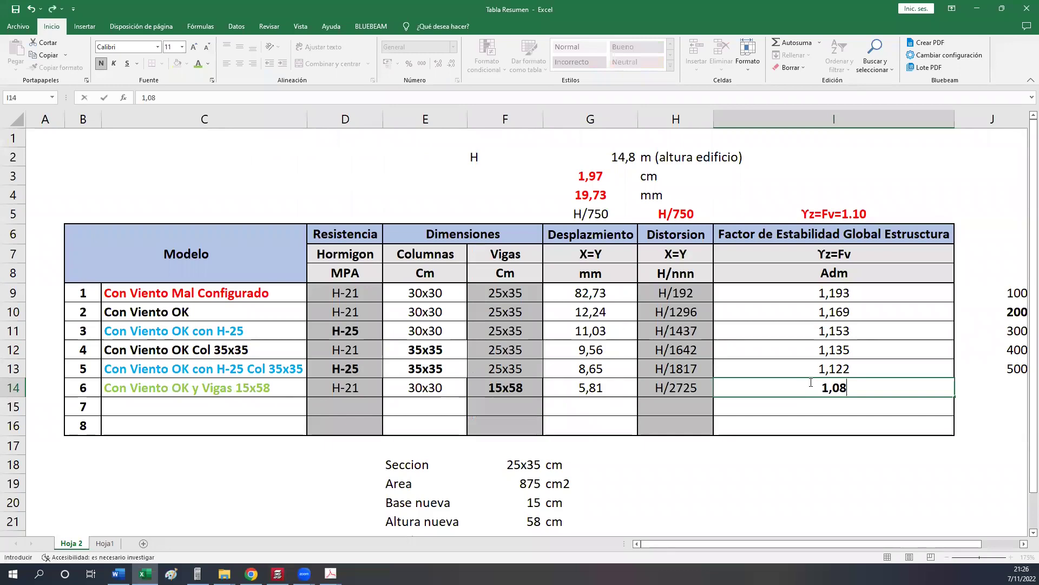
key(Return)
Enter the model number 600 beside the model 6 row, in cell J14.
click(988, 392)
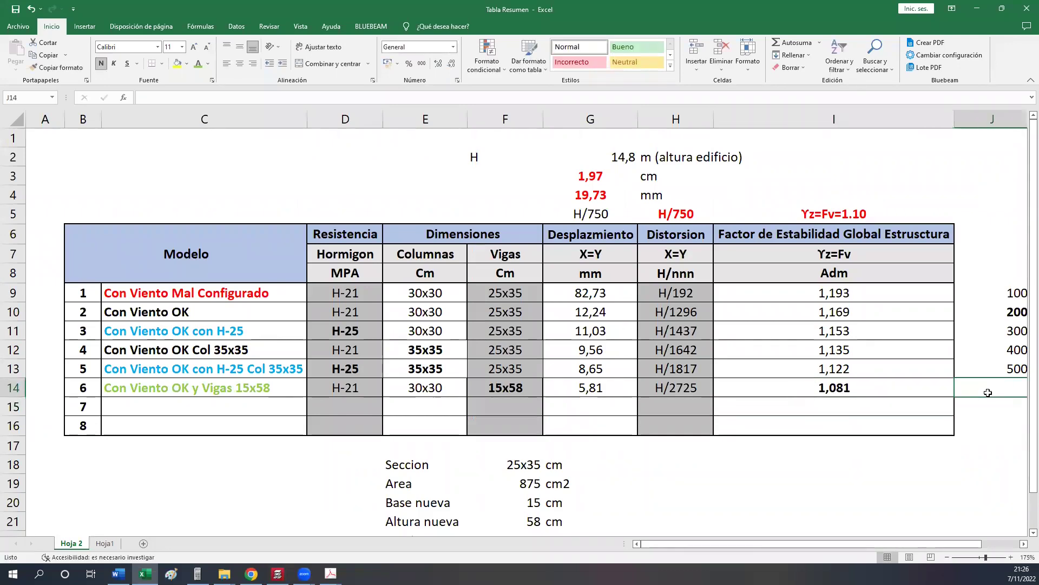
text(600)
key(Return)
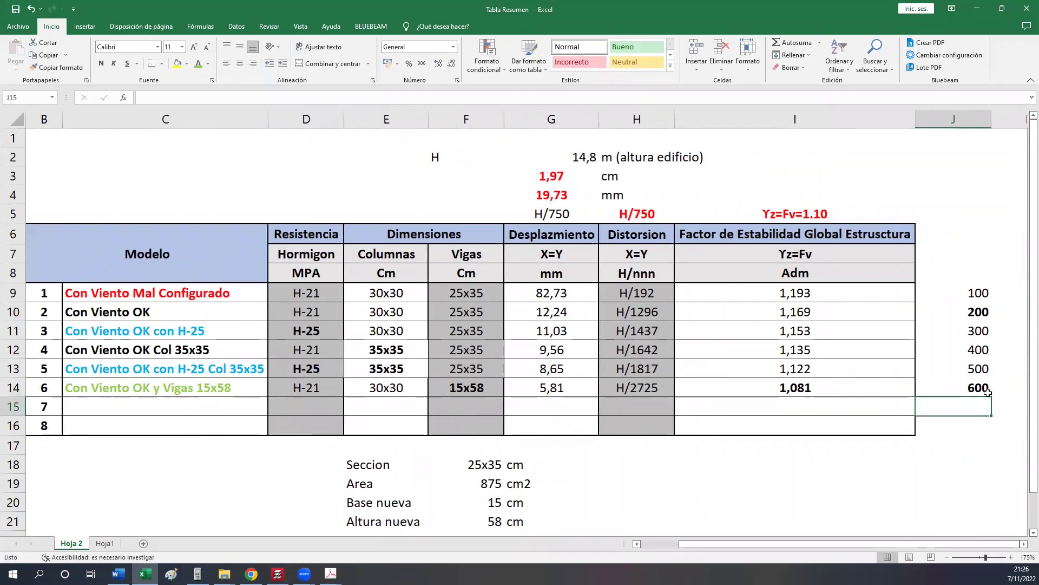
click(874, 381)
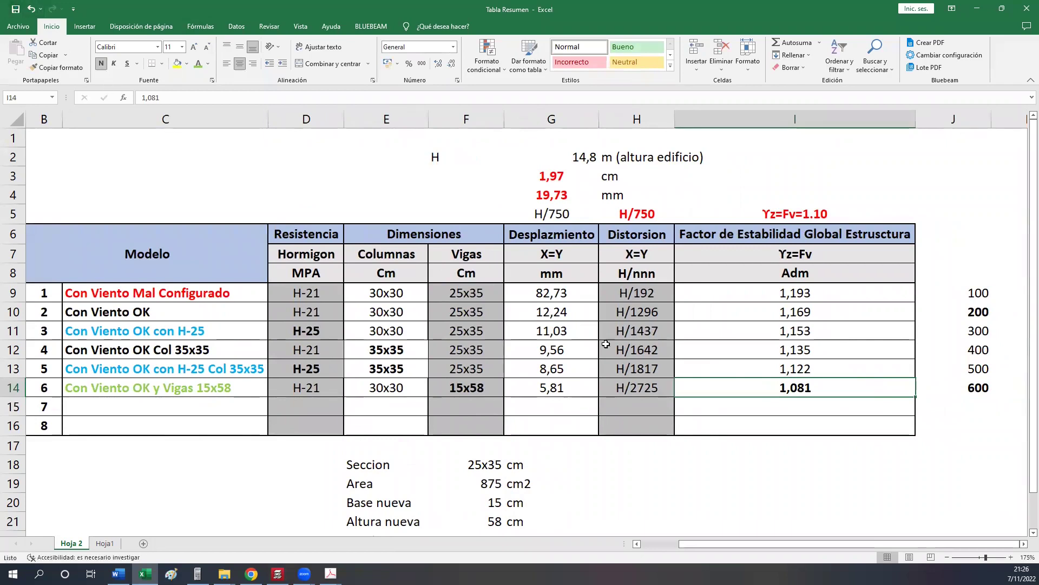
click(647, 384)
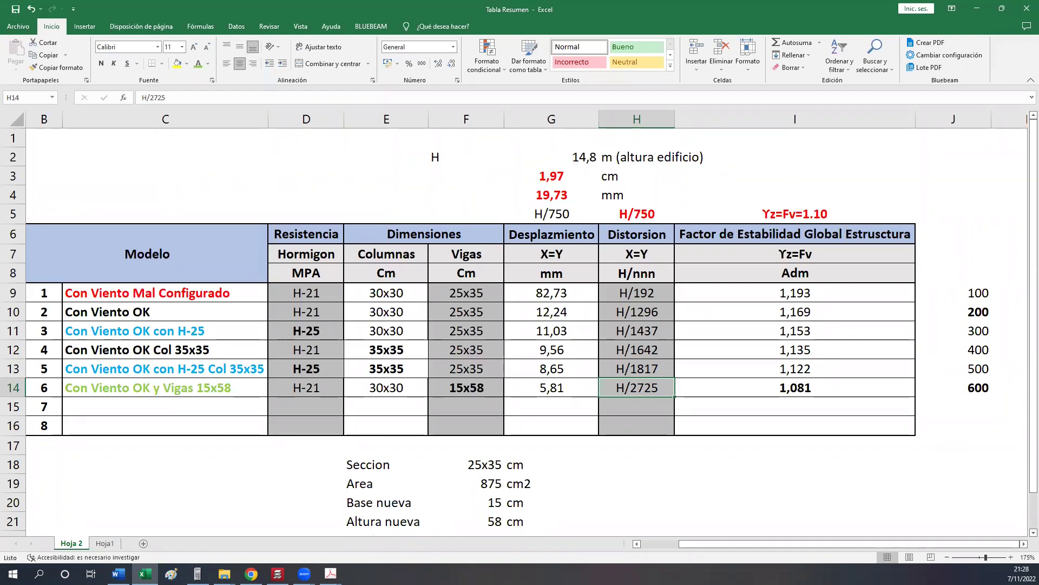
Switch to the Analisis de 2do Orden 2020 PDF in Acrobat and review pages 10 to 13, up to the building's wind factors.
mouse_move(331, 574)
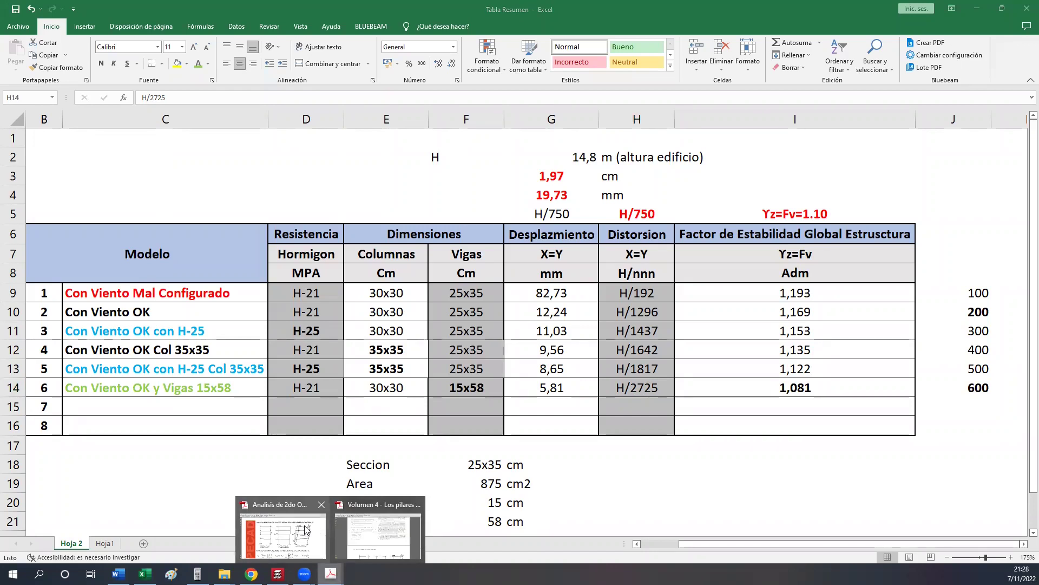
click(279, 533)
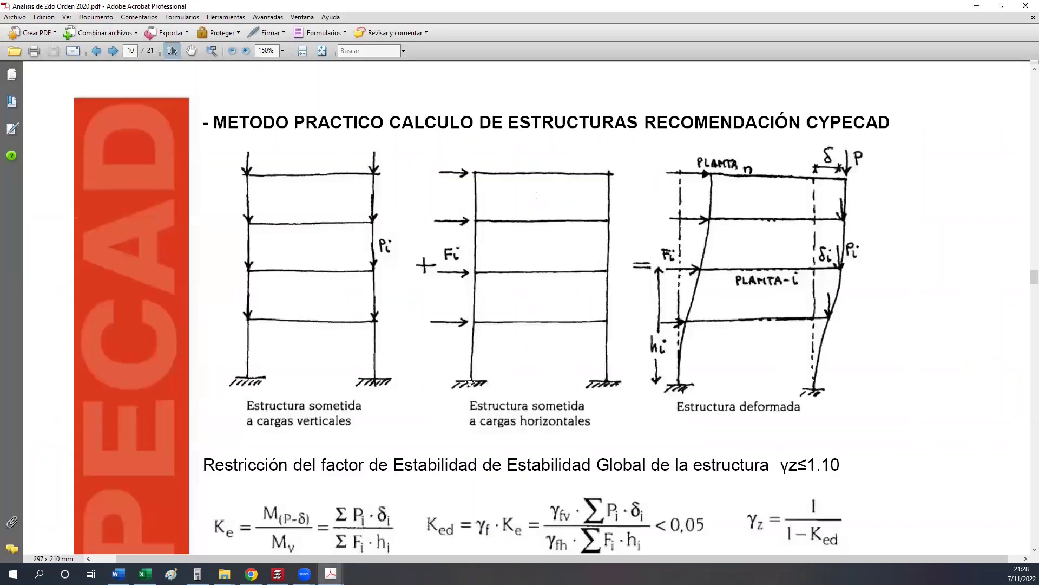
scroll(470, 380, down, 6)
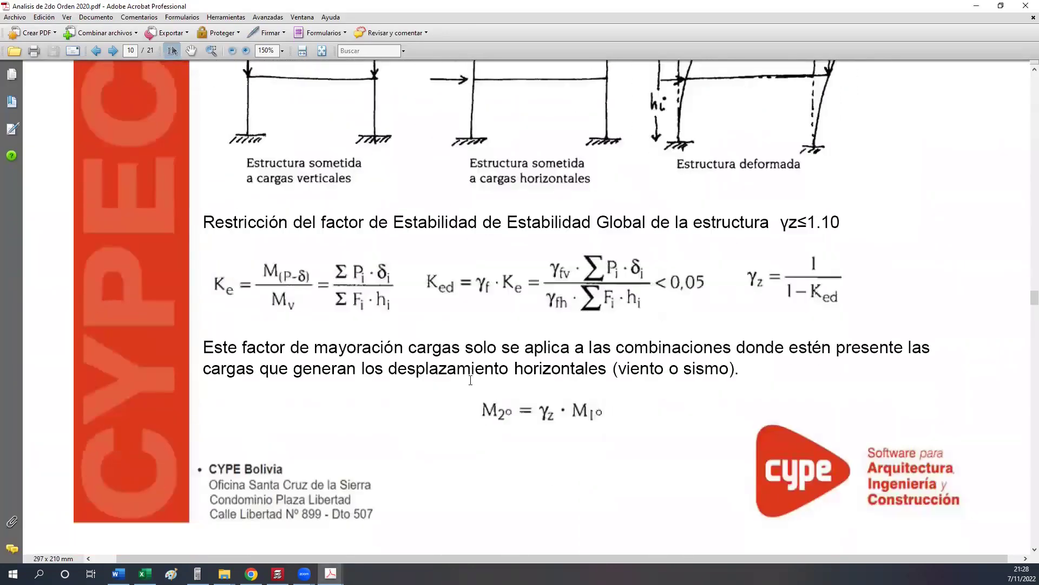
ctrl+scroll(470, 380, down, 3)
scroll(470, 381, down, 4)
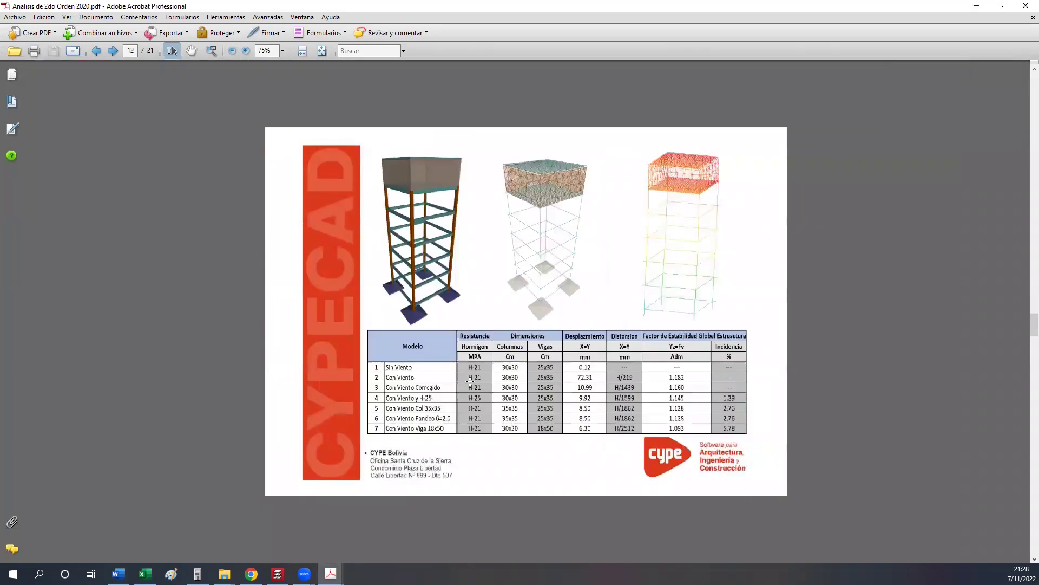
scroll(470, 381, down, 2)
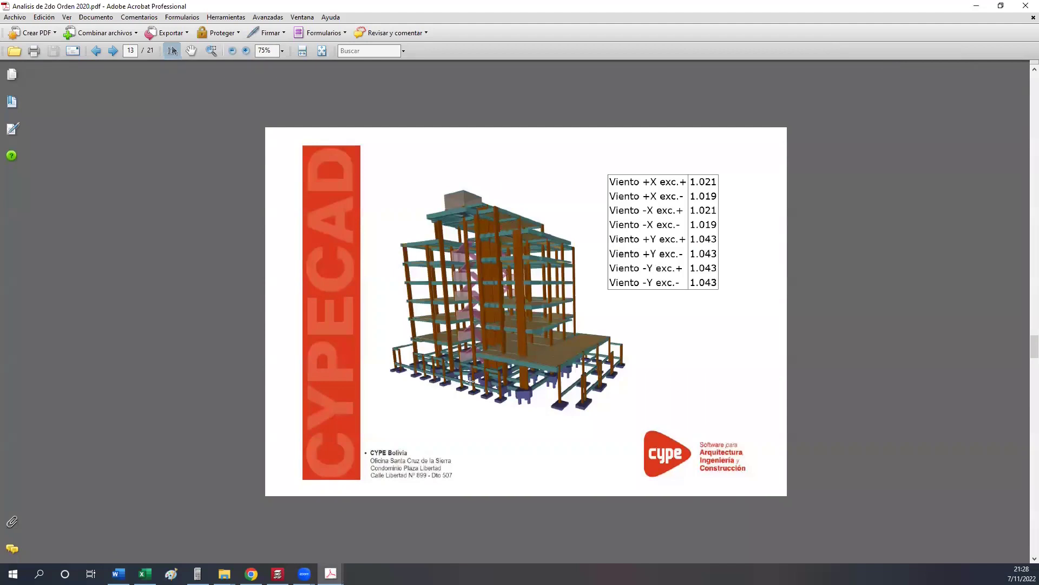
ctrl+scroll(469, 381, up, 2)
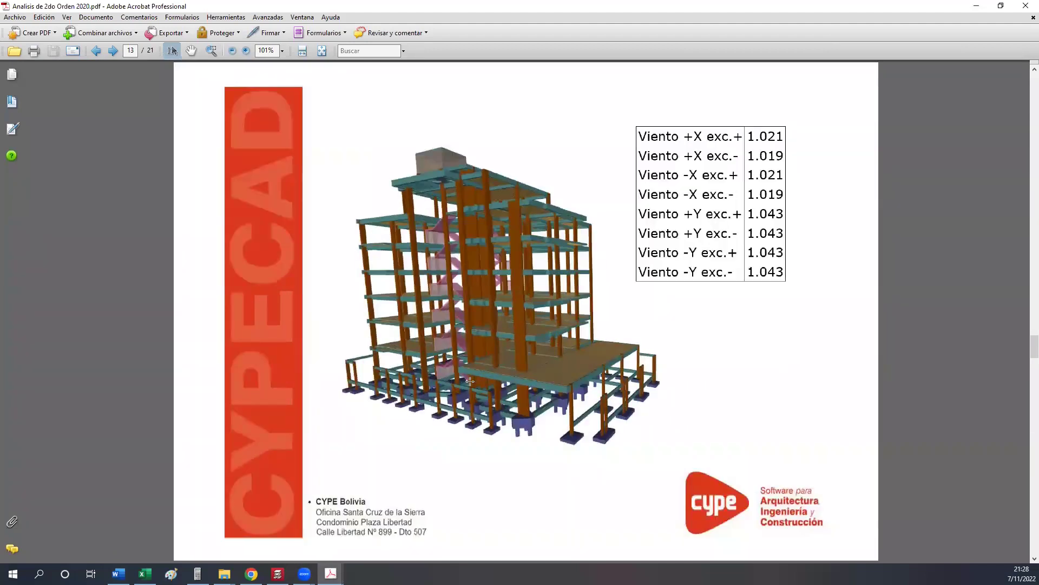